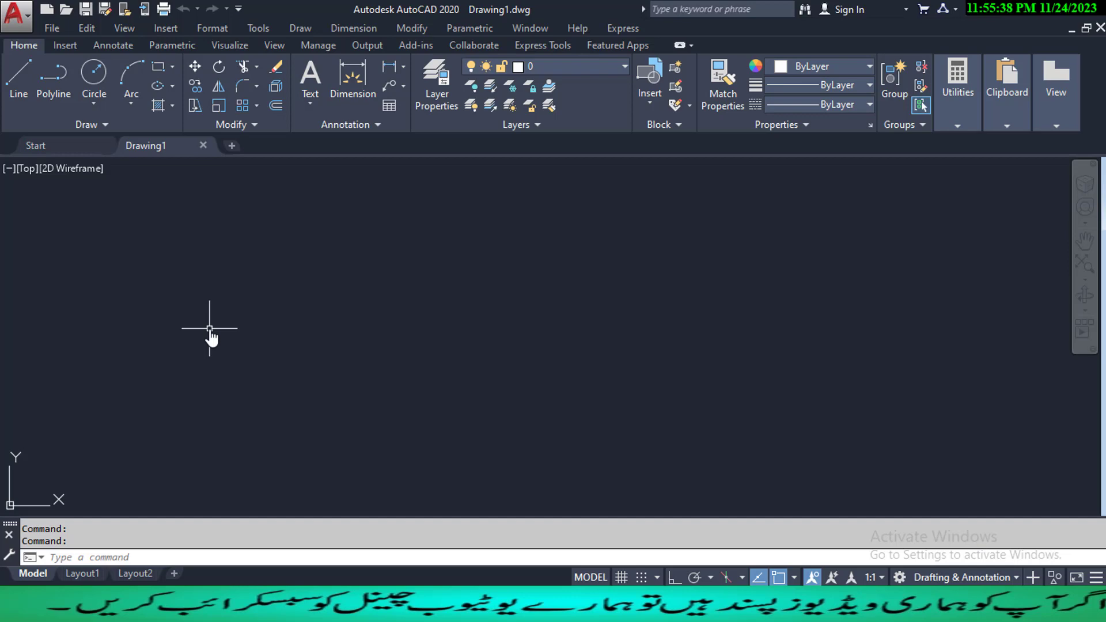
left_click(88, 574)
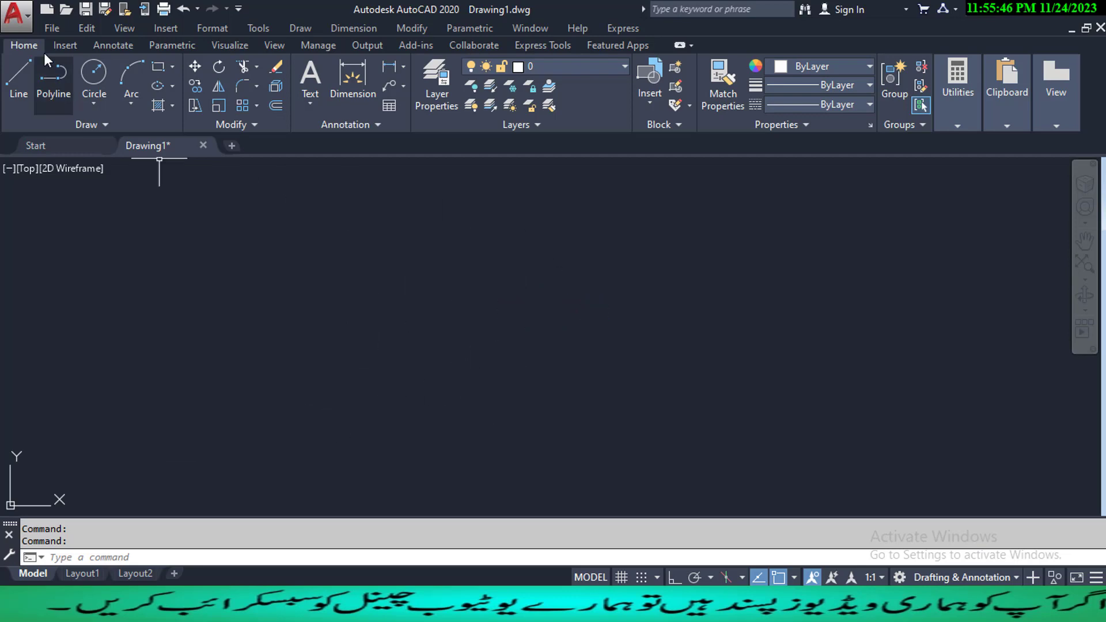
left_click(216, 29)
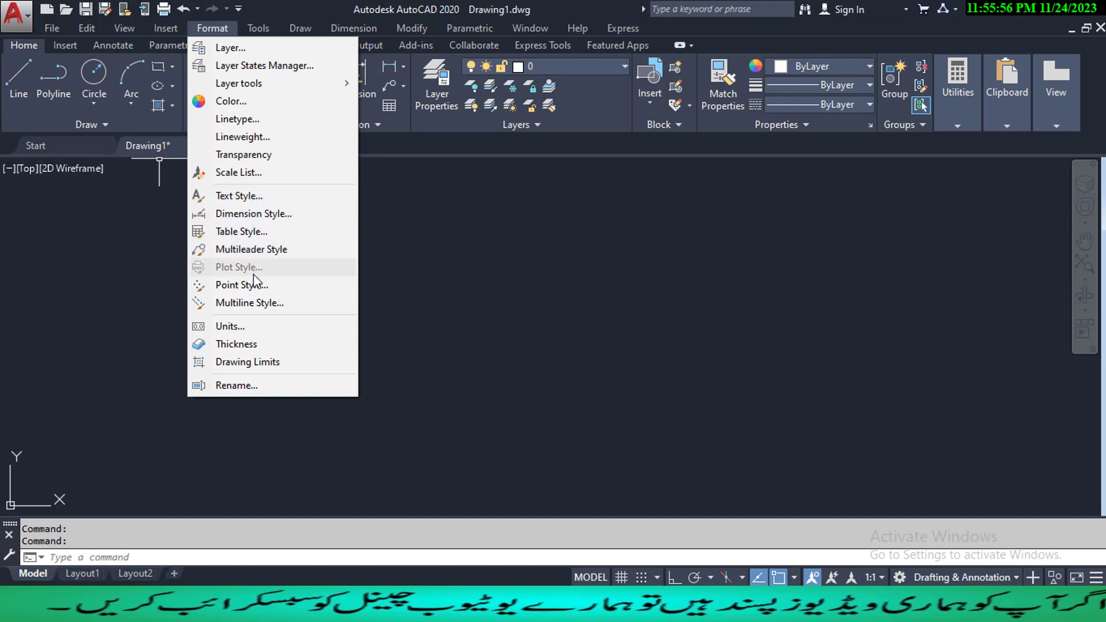
left_click(255, 331)
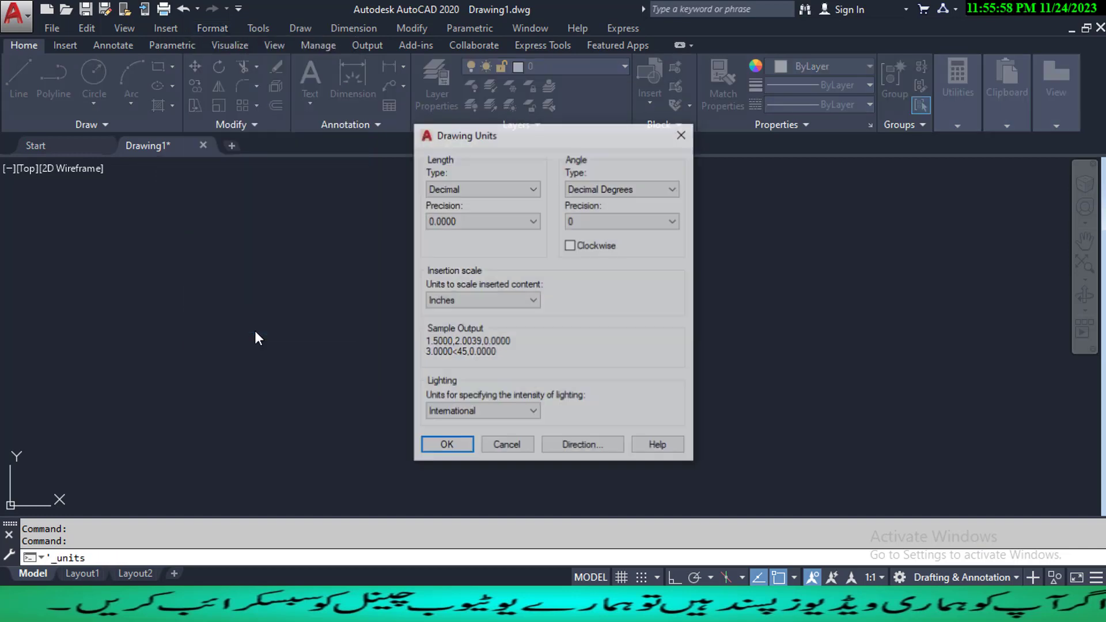
left_click(511, 221)
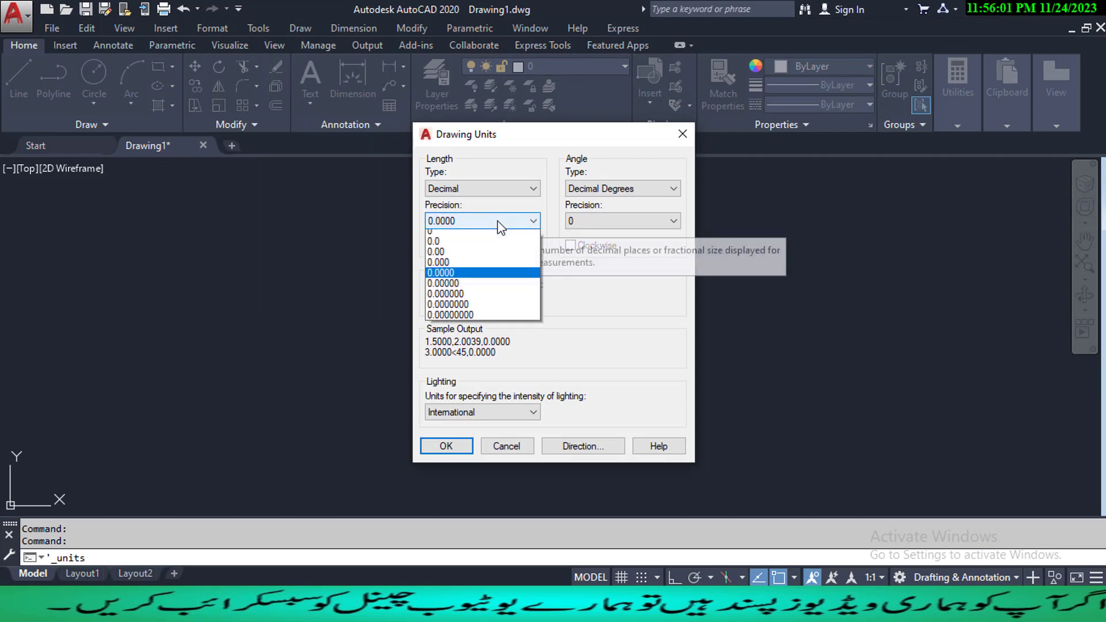
left_click(464, 268)
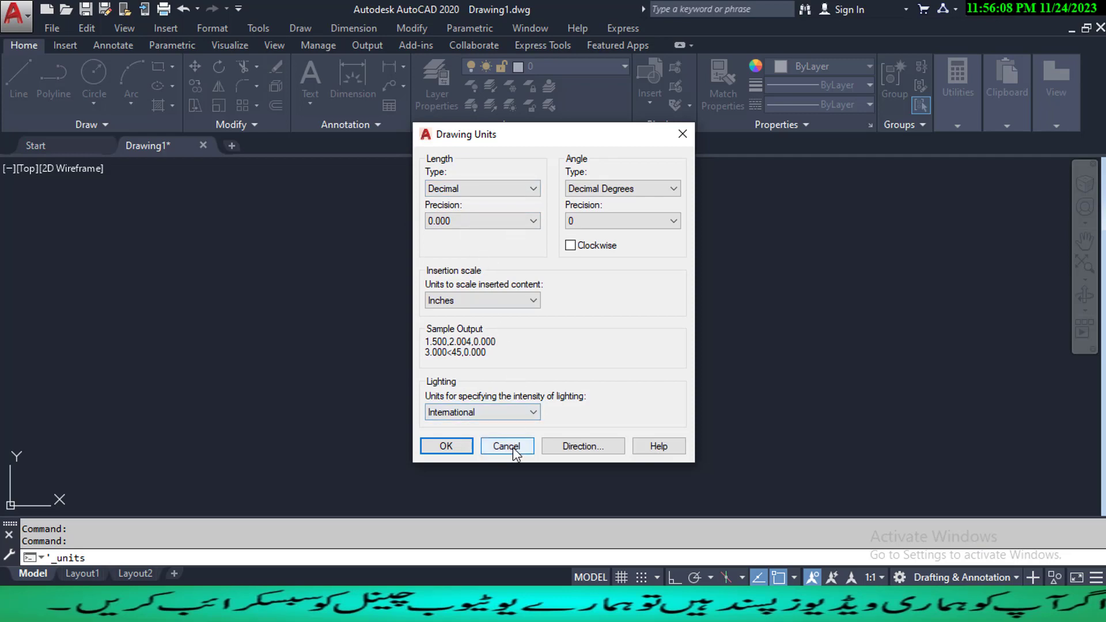
left_click(507, 446)
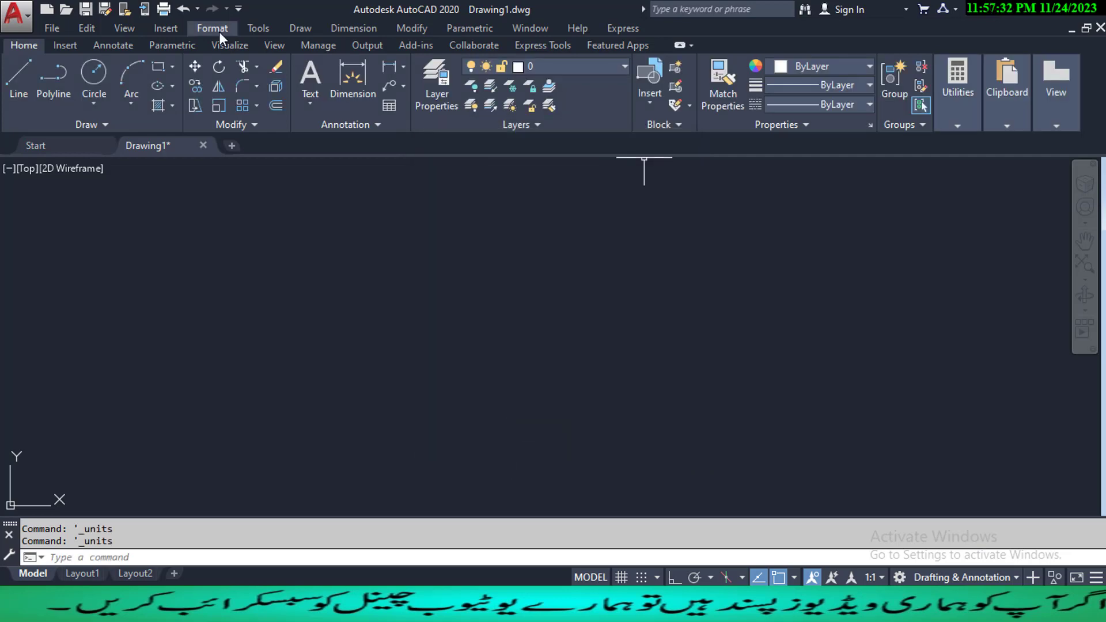
left_click(212, 28)
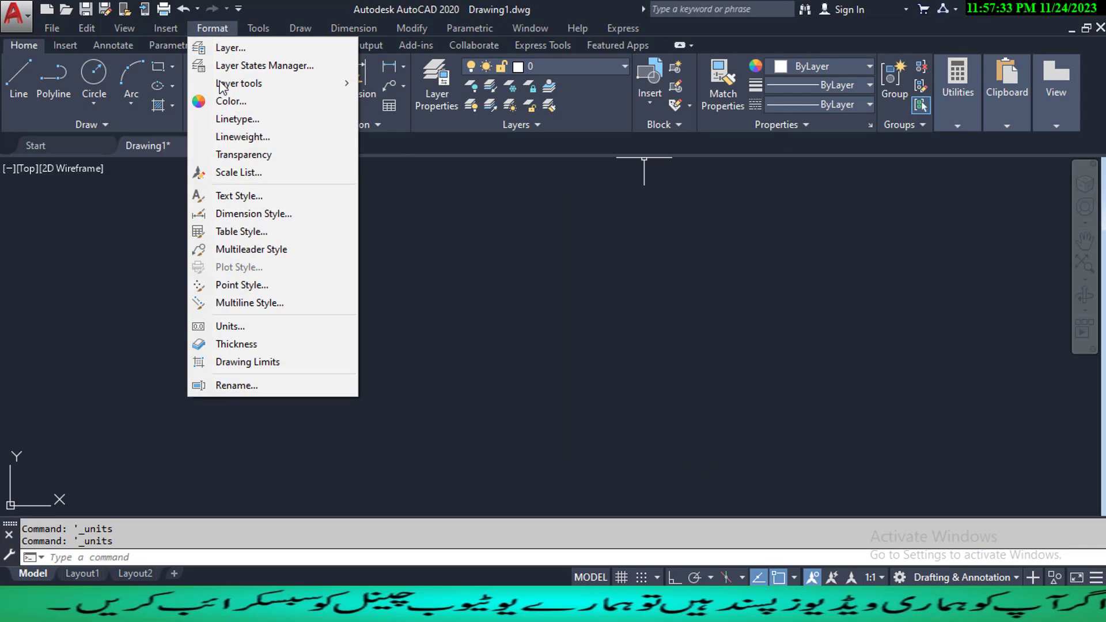
left_click(252, 288)
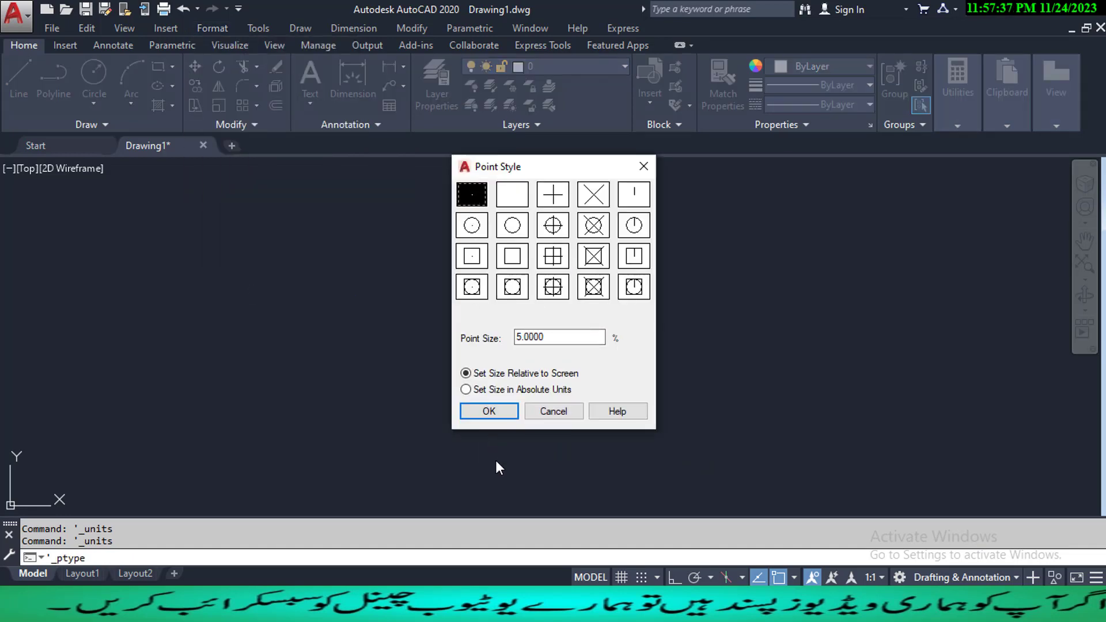
left_click(492, 411)
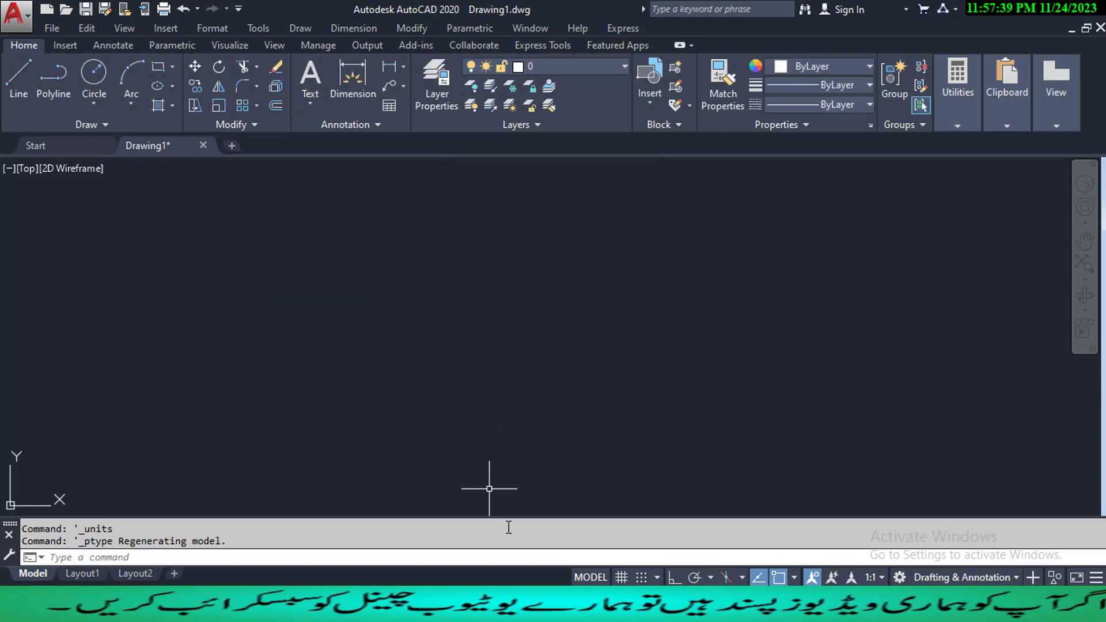
- Set the drawing's length unit type to Architectural and accept the drawing units
left_click(219, 28)
left_click(247, 323)
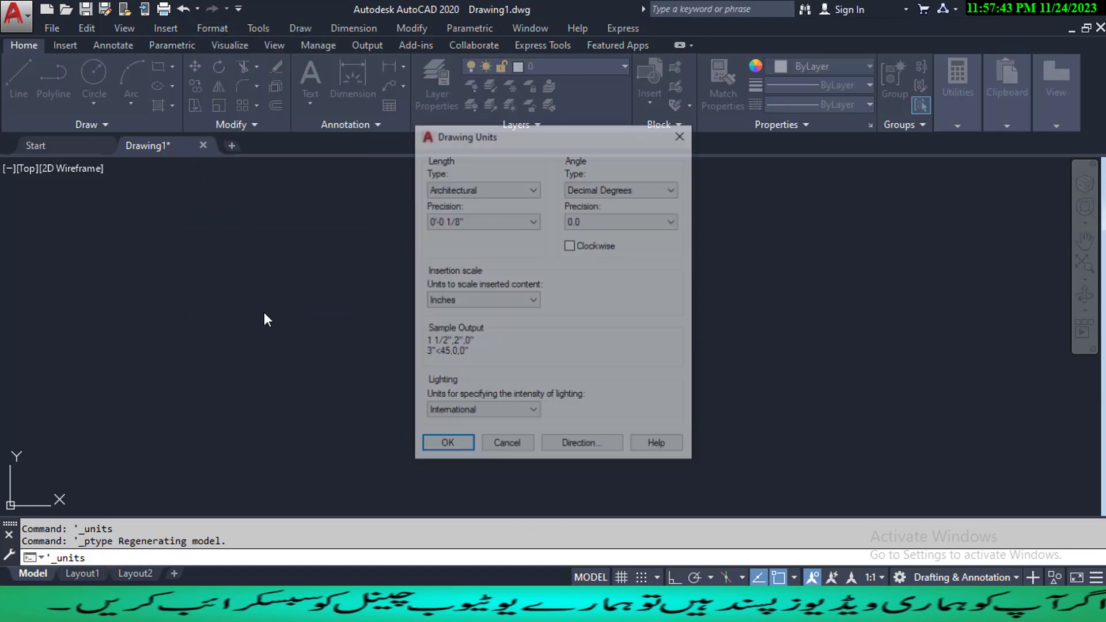
left_click(525, 189)
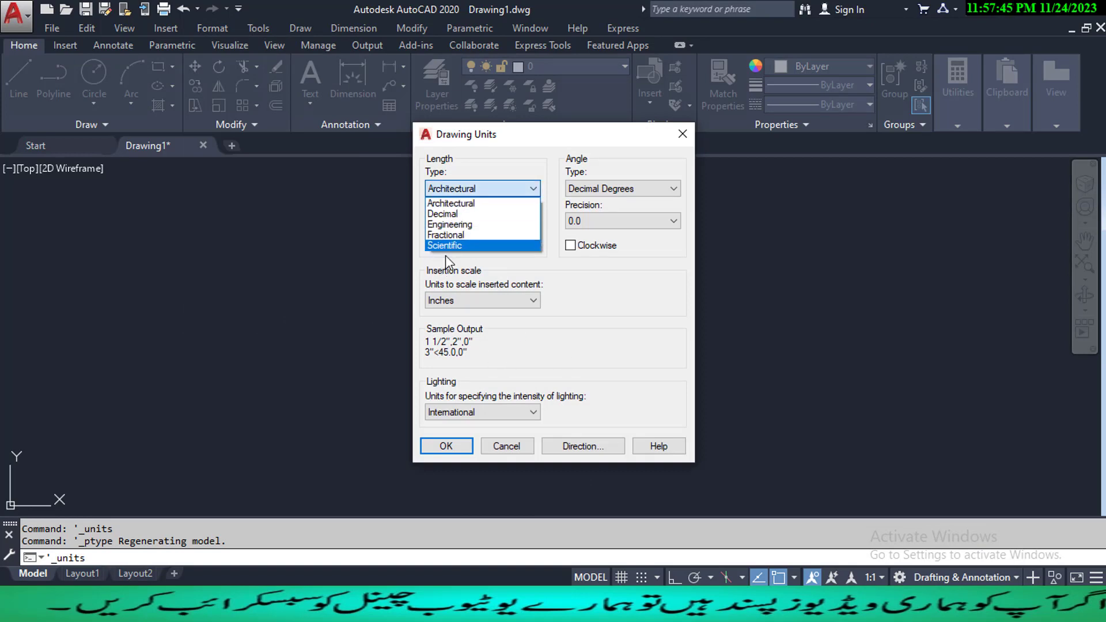
left_click(468, 203)
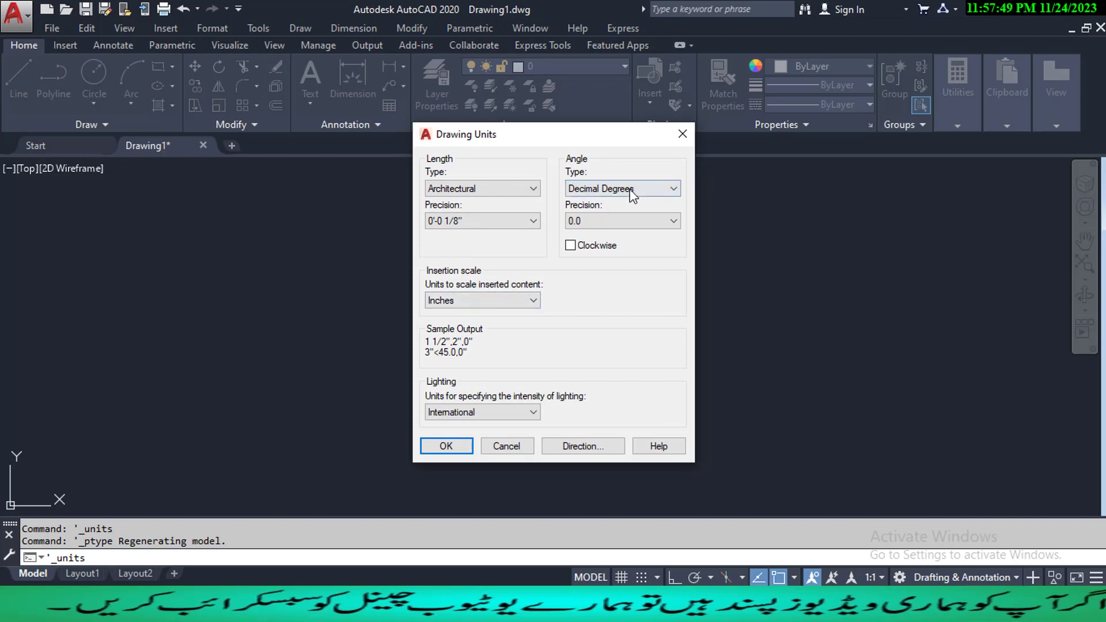
left_click(445, 446)
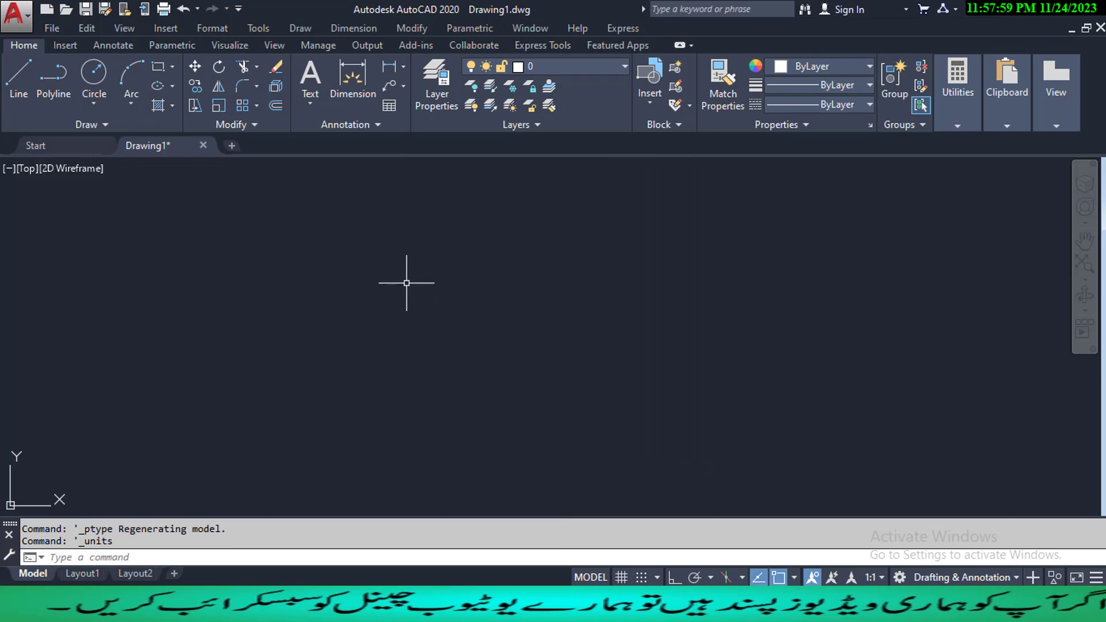
- Draw a single horizontal line 12' long with Ortho on, starting from a free point in the drawing area
type("l")
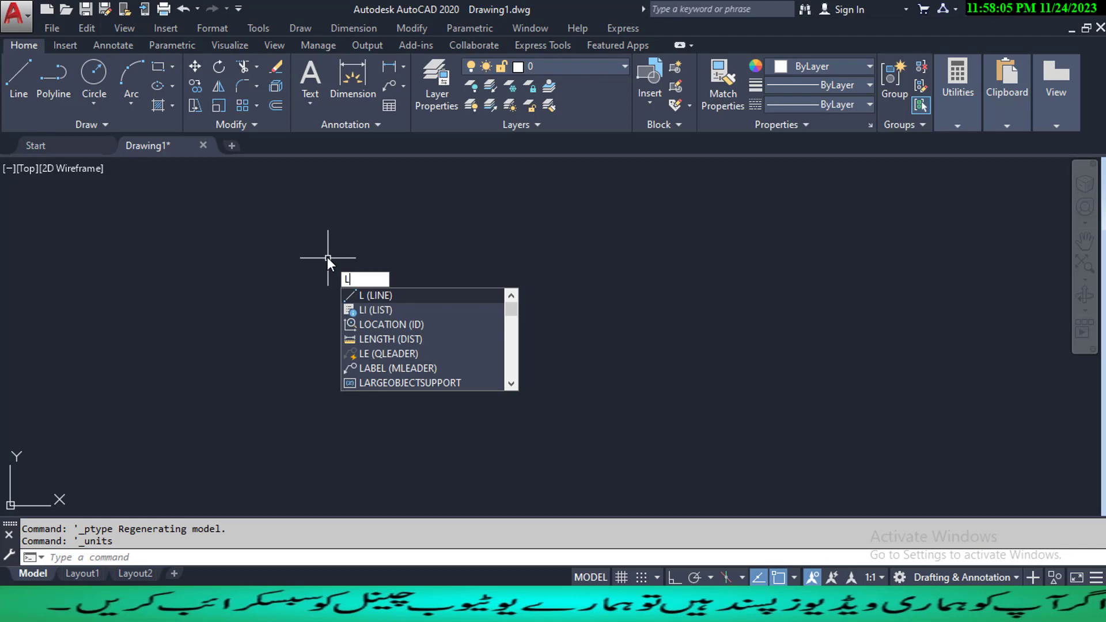
key("Return")
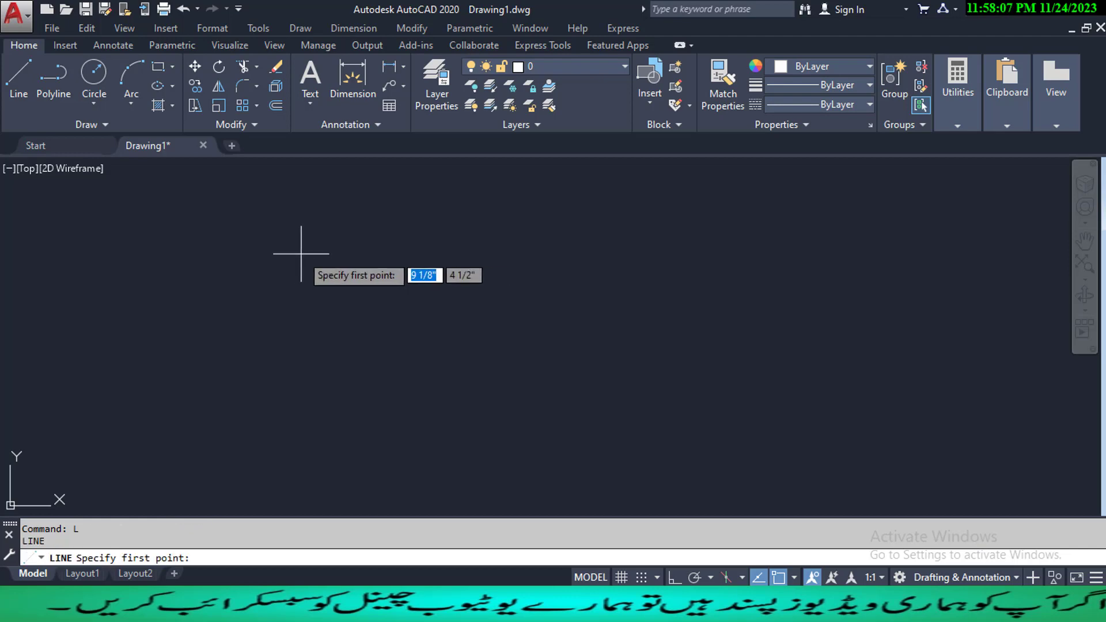
left_click(301, 254)
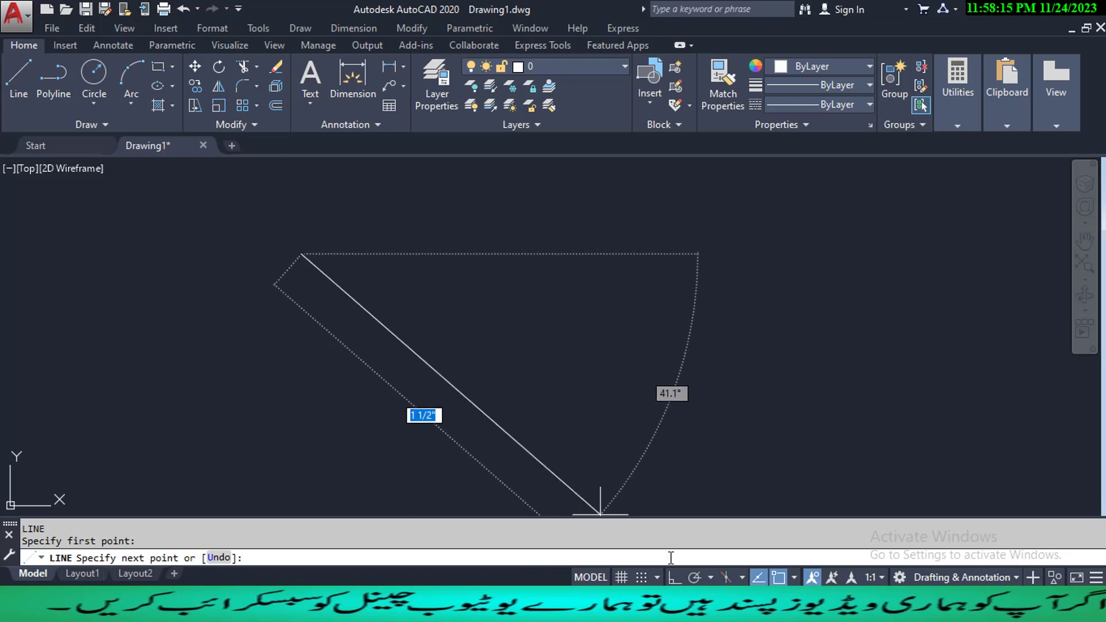
left_click(675, 578)
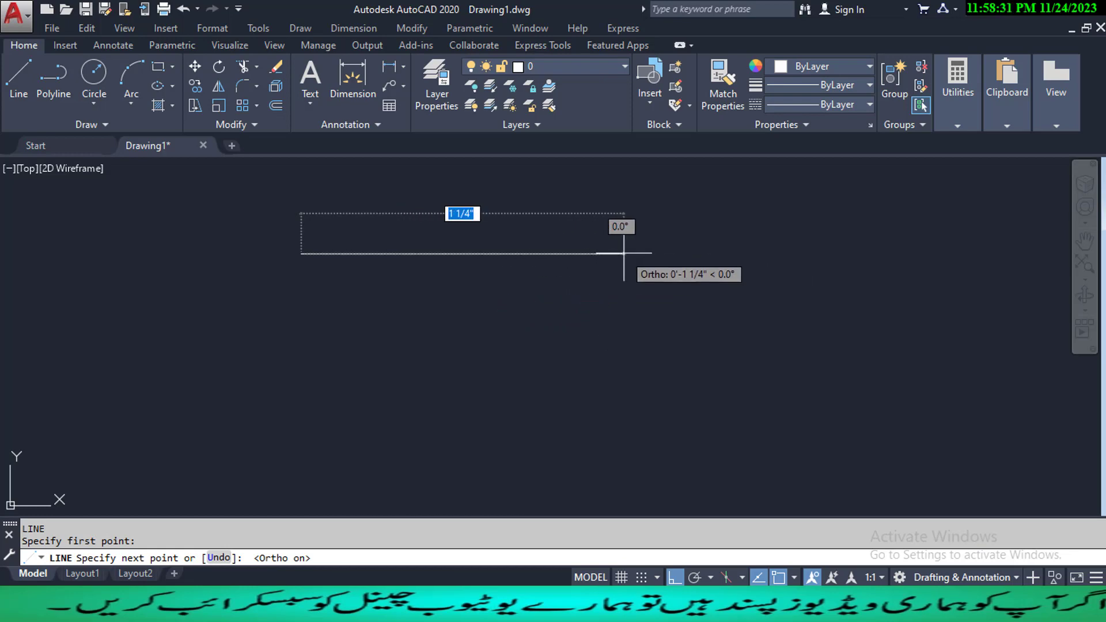
type("12'")
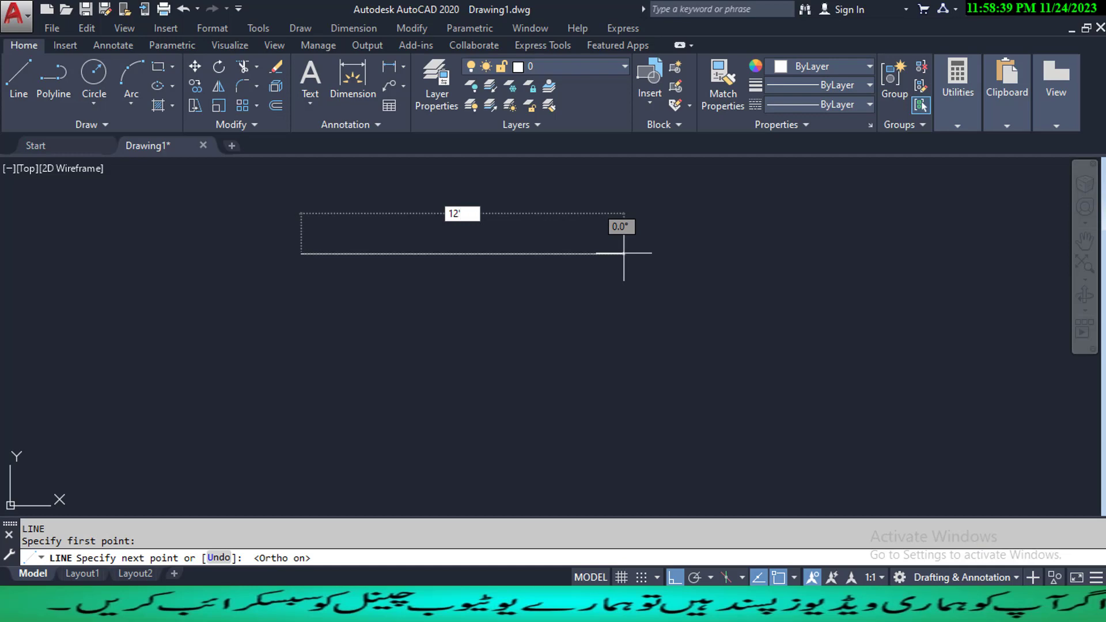
key("Return")
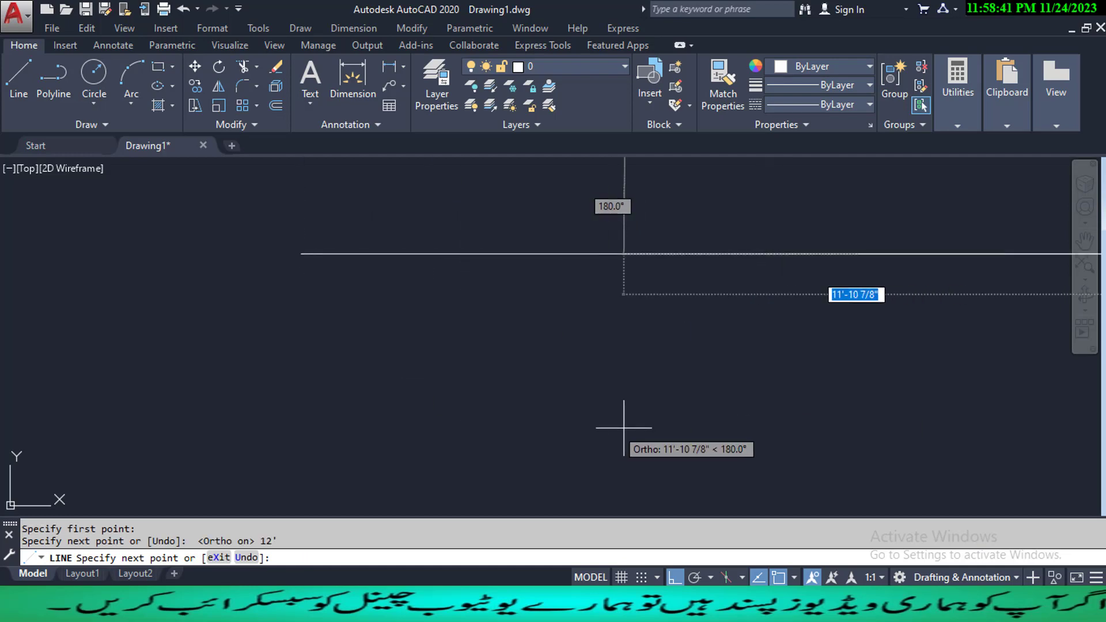
scroll(624, 413, "down", 8)
middle_click_drag(687, 392, 431, 266)
scroll(462, 315, "down", 4)
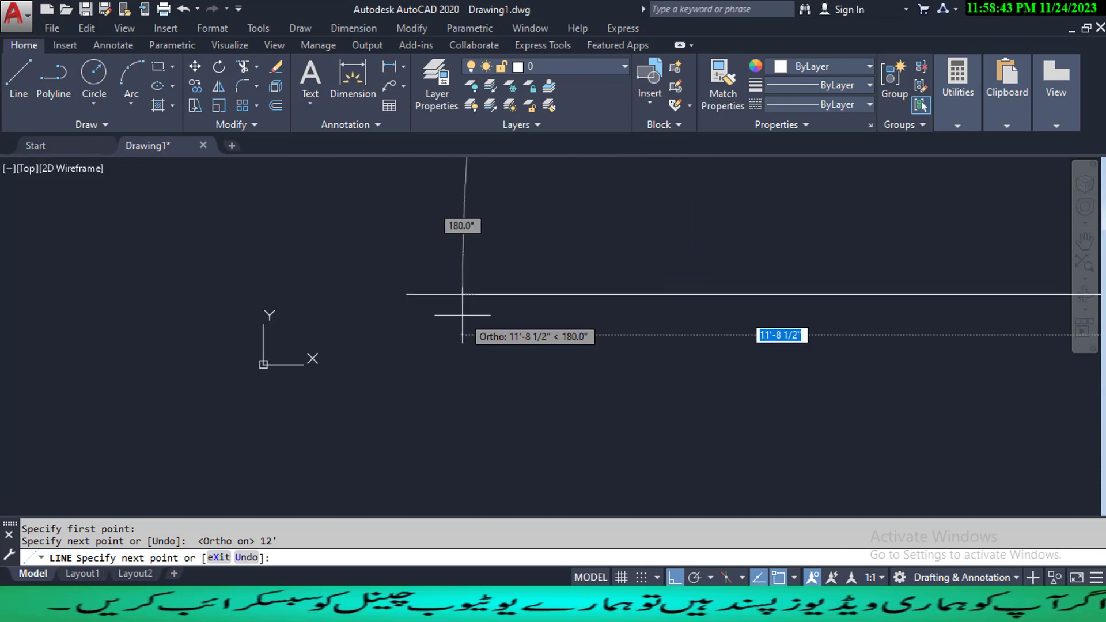
scroll(576, 330, "down", 5)
middle_click_drag(787, 357, 569, 308)
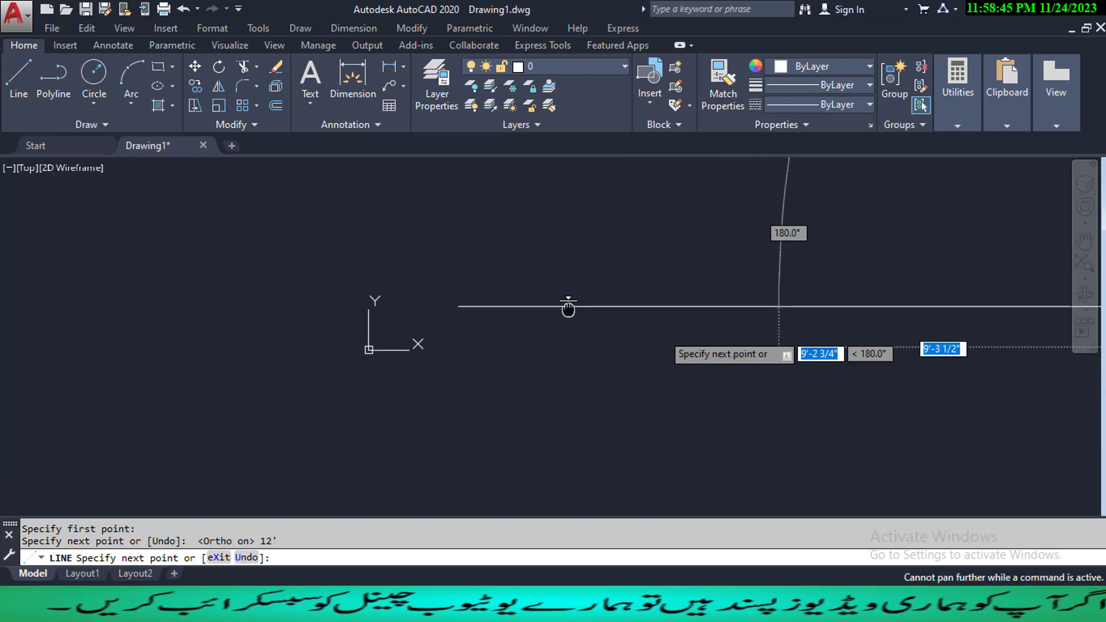
scroll(617, 320, "down", 2)
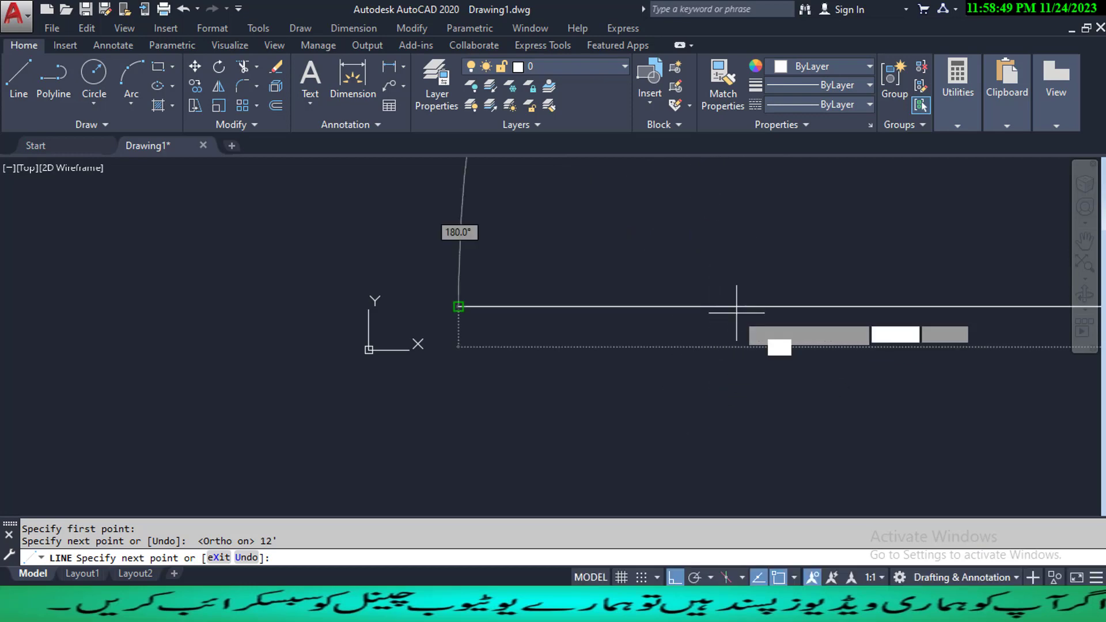
key("Escape")
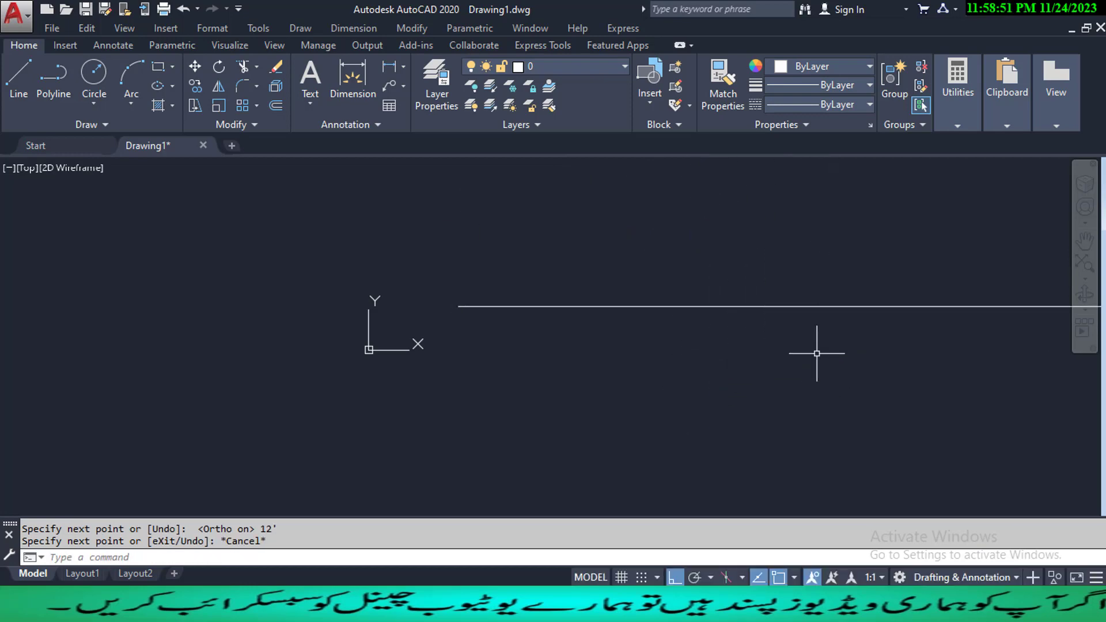
- Use Zoom All and adjust the view to fit the entire line in the drawing area
middle_click_drag(803, 361, 540, 315)
scroll(533, 315, "down", 5)
middle_click_drag(607, 328, 543, 318)
scroll(541, 318, "up", 2)
scroll(538, 315, "down", 2)
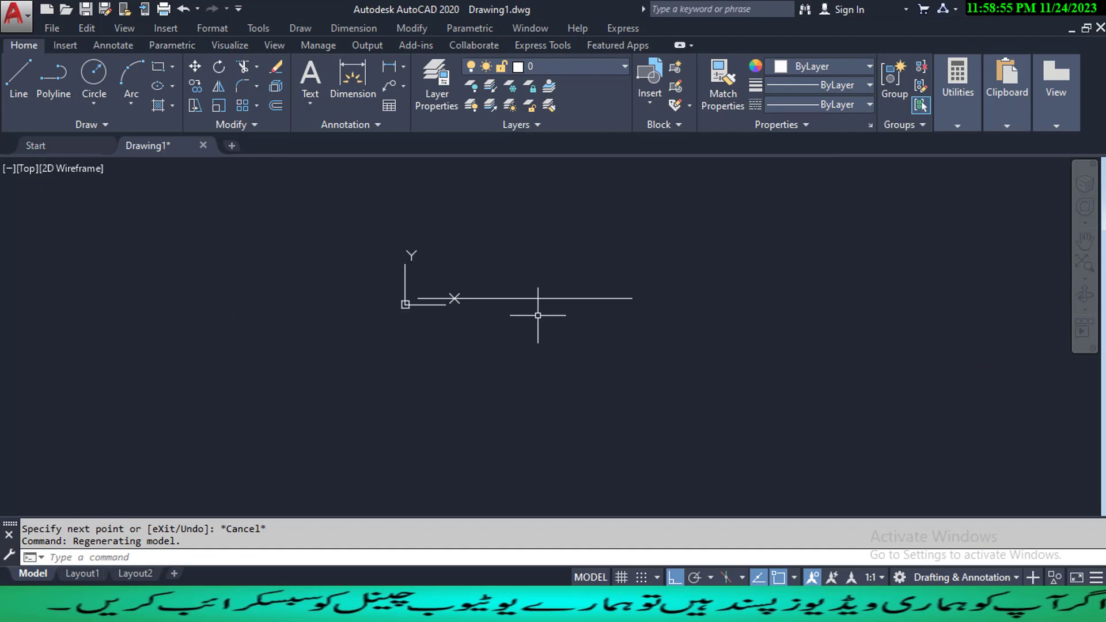
type("Z")
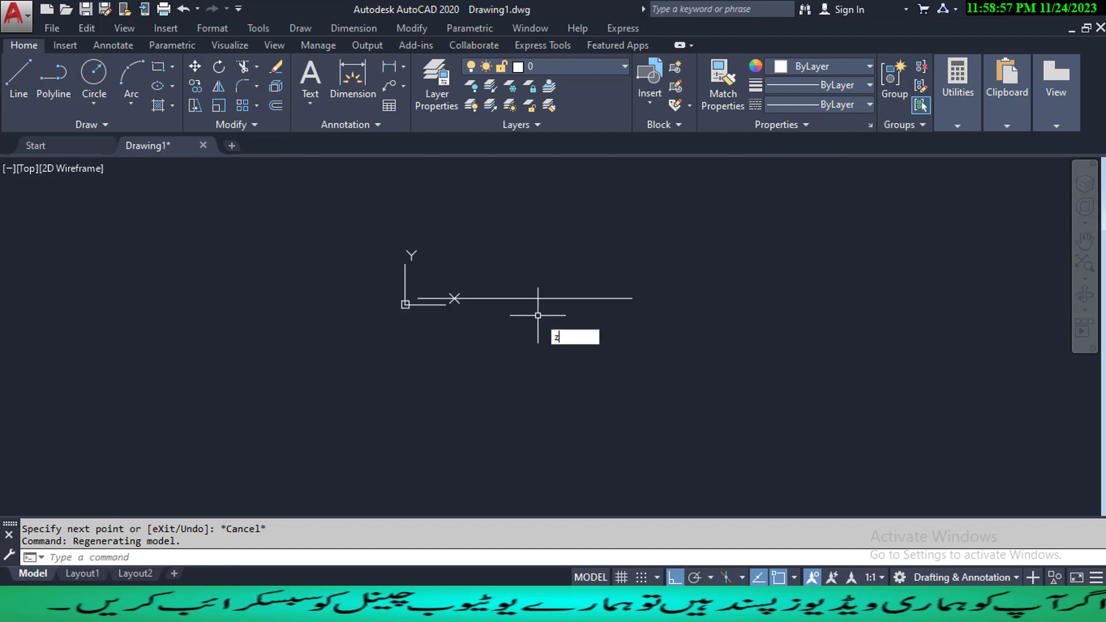
key("Return")
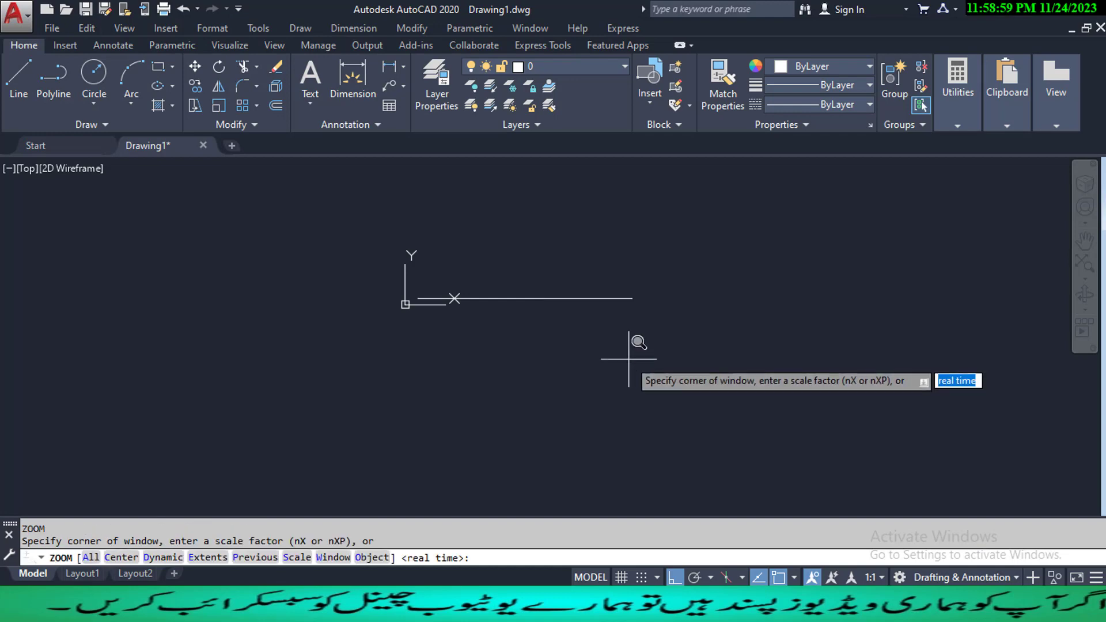
type("a")
key("Return")
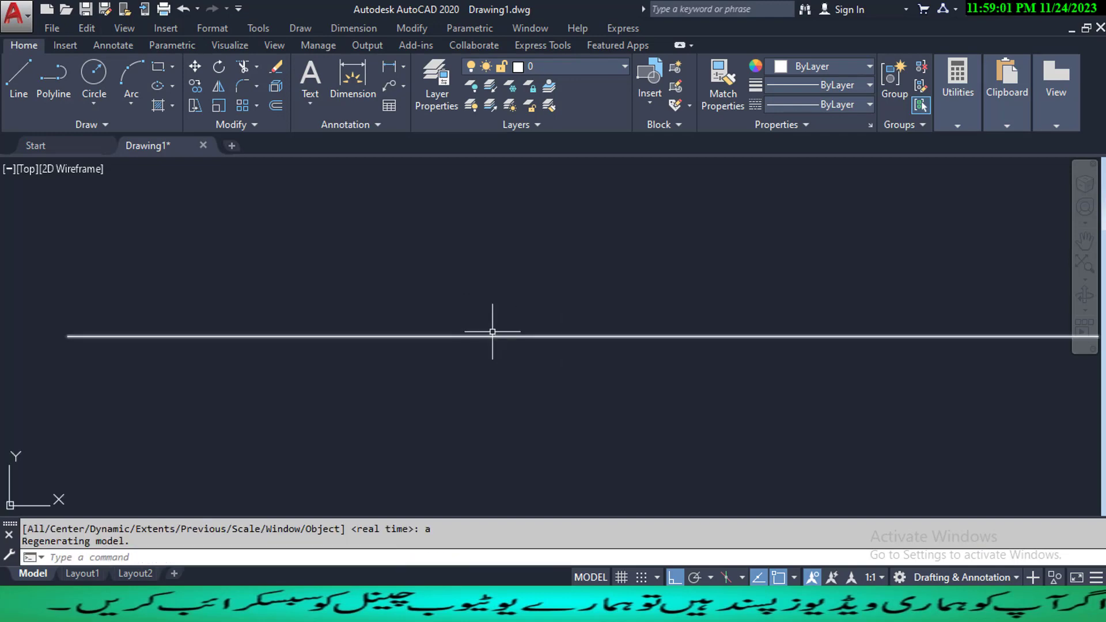
scroll(486, 328, "up", 2)
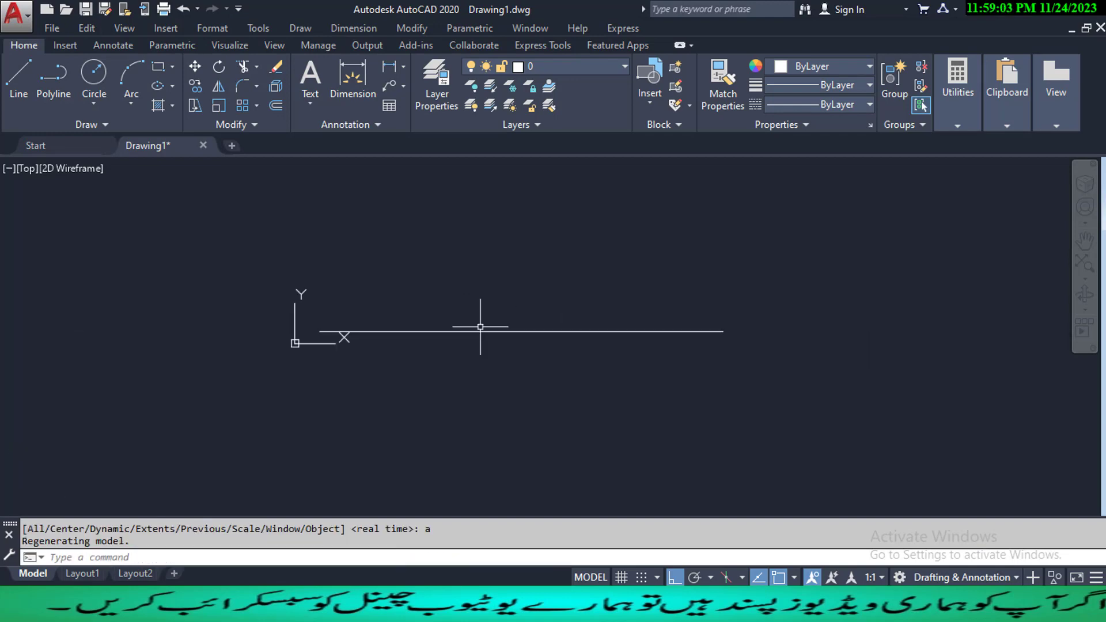
scroll(474, 331, "up", 2)
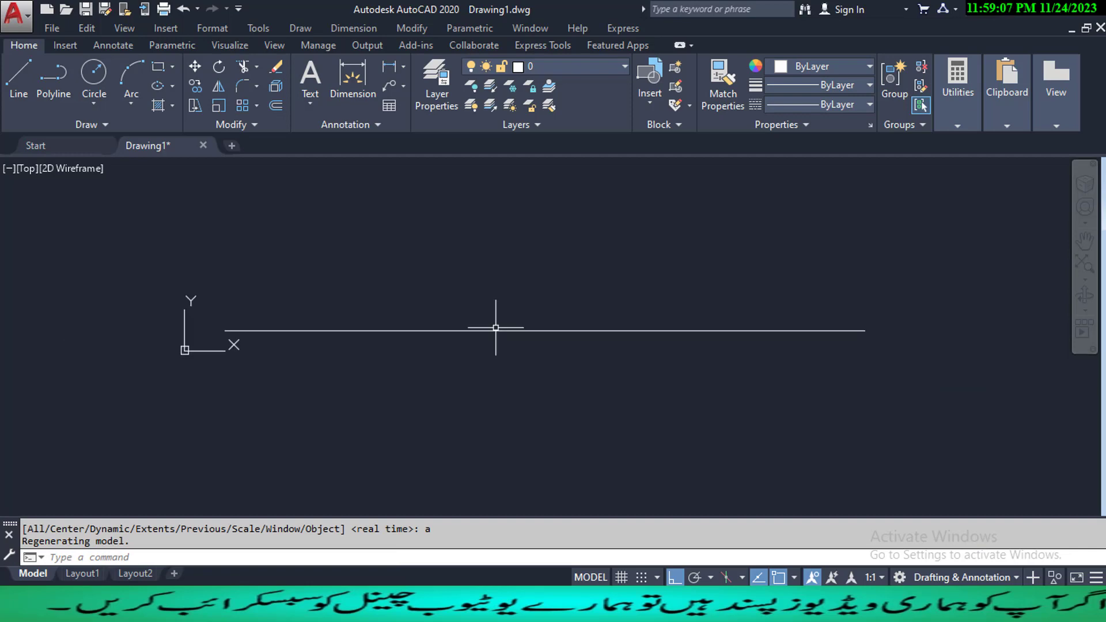
- Add a linear dimension between the line's two endpoints, placing the dimension line above it
mouse_move(541, 327)
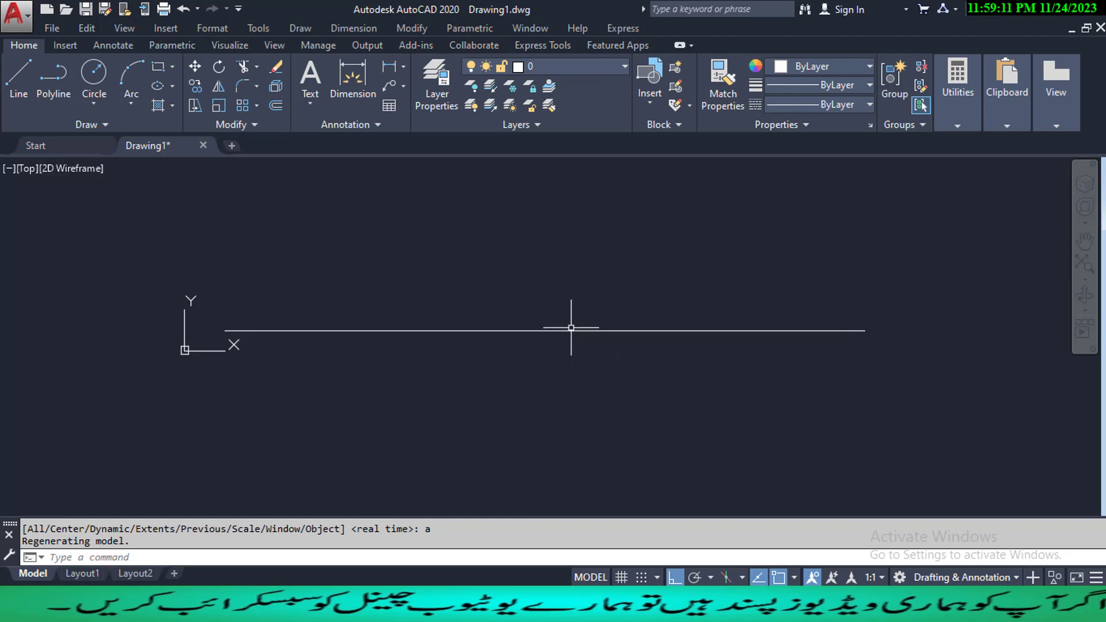
left_click(352, 29)
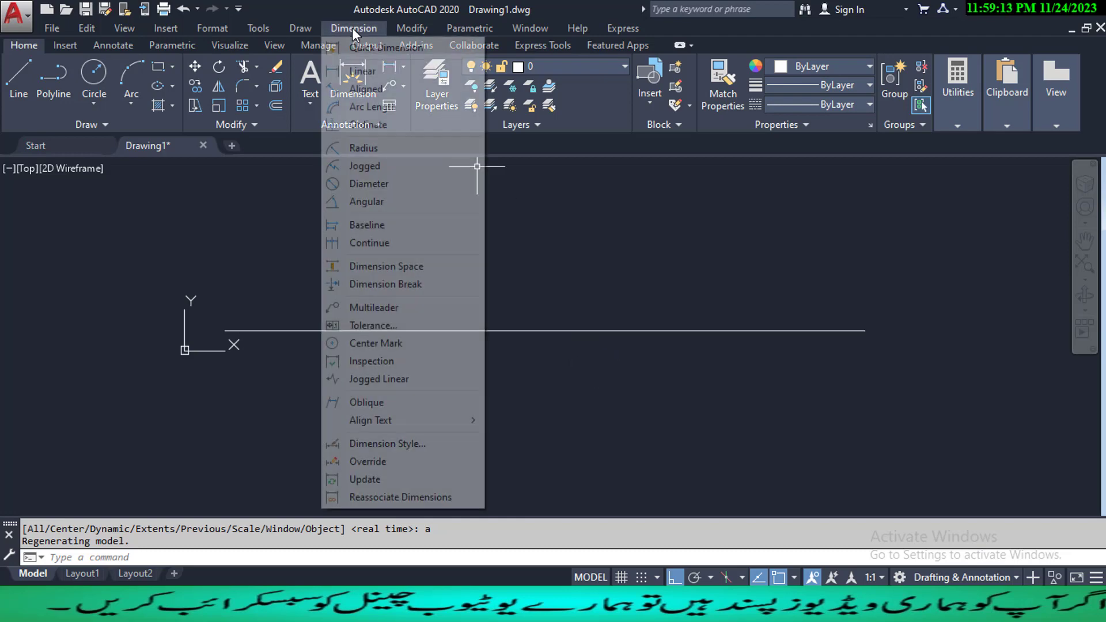
left_click(374, 70)
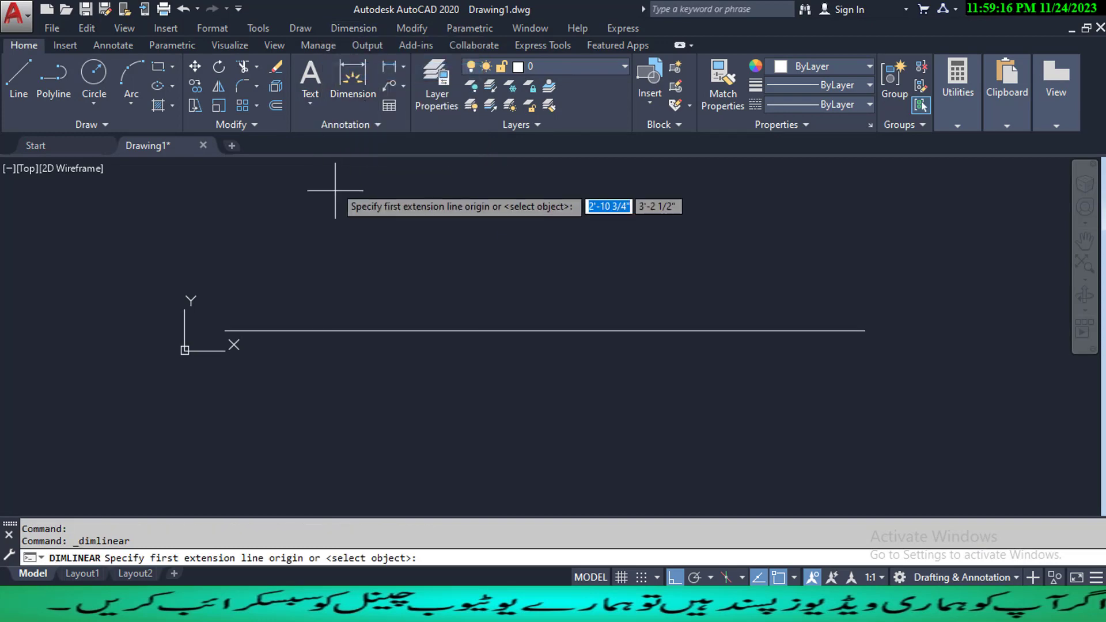
left_click(241, 328)
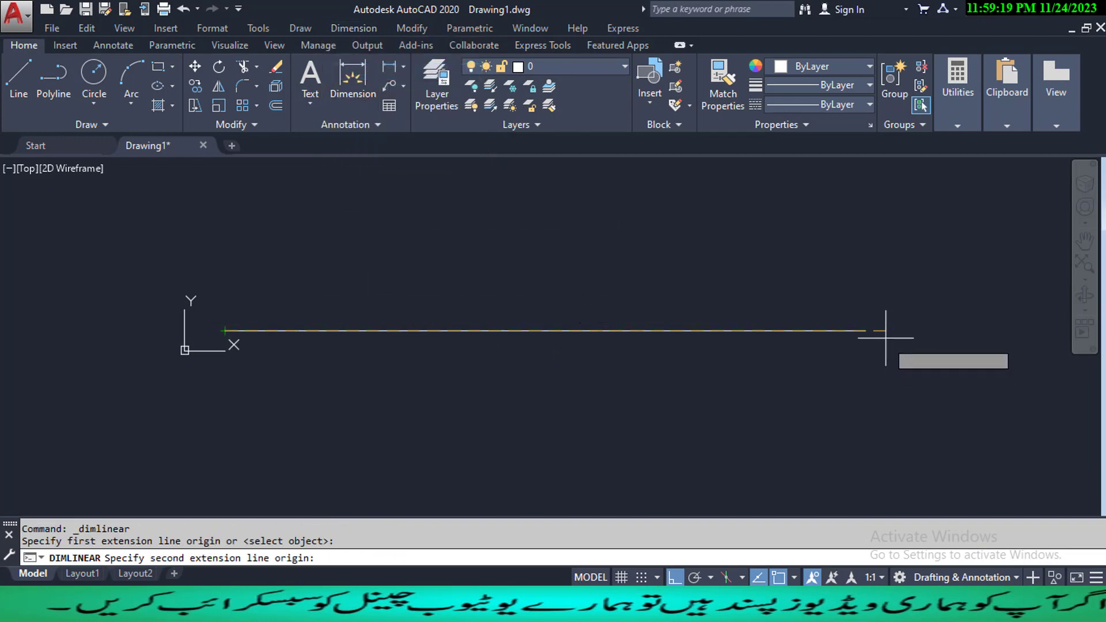
left_click(864, 331)
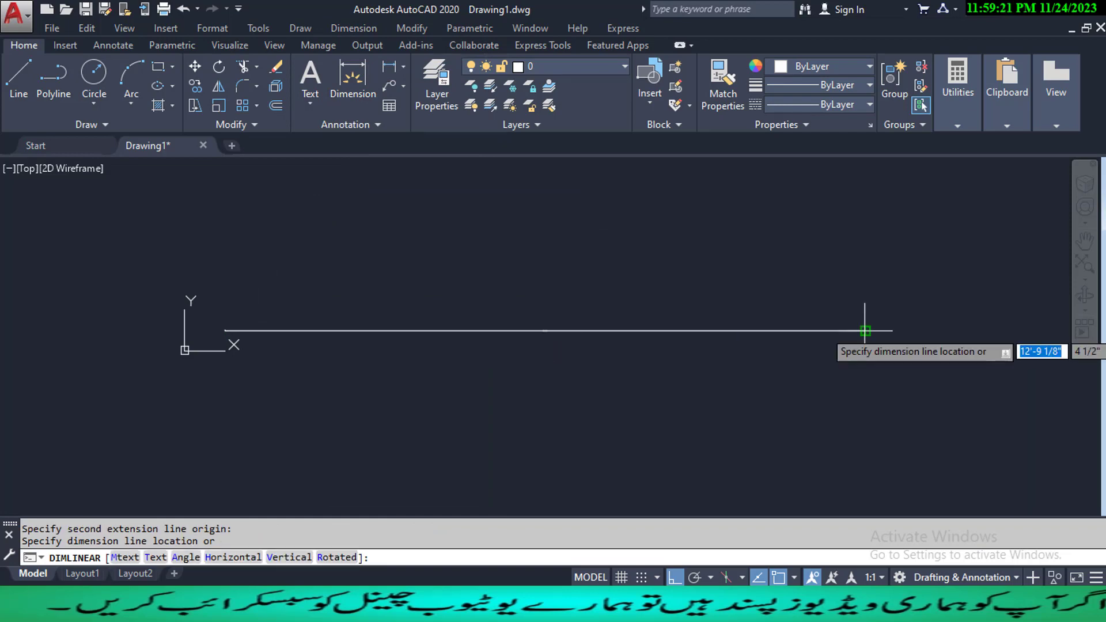
left_click(525, 273)
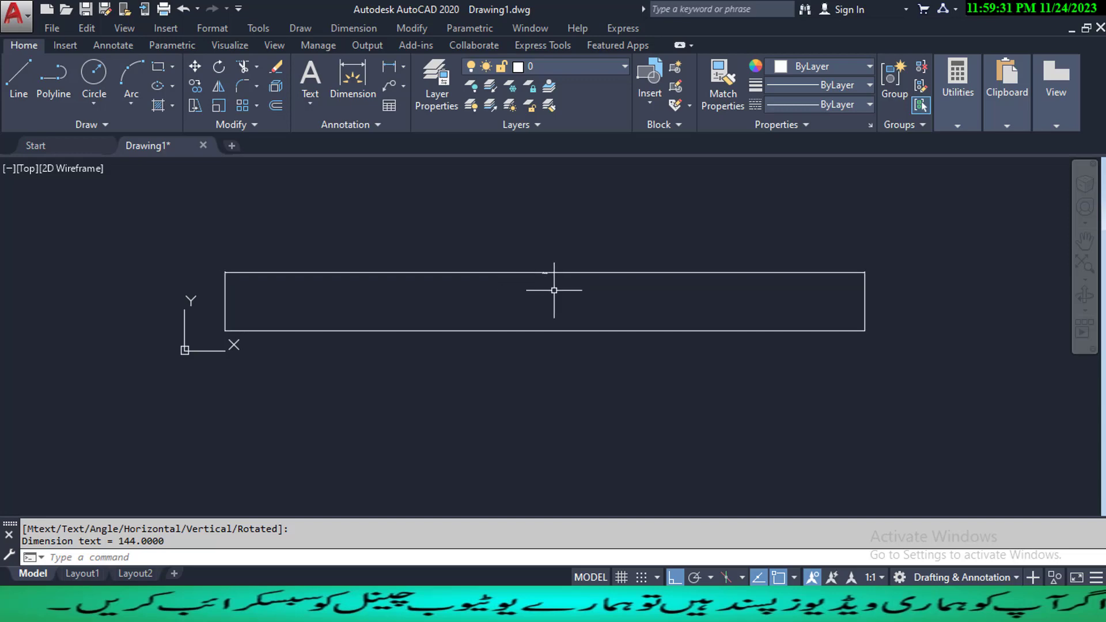
- Set the Standard text style's height to 5', make the style current and save the change
left_click(216, 31)
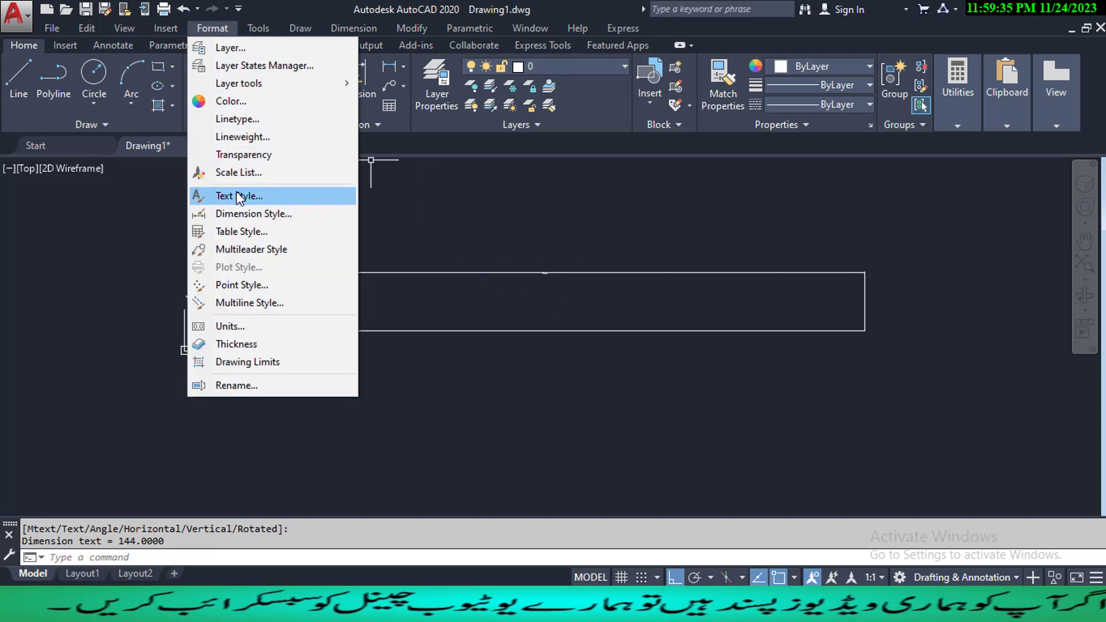
left_click(275, 197)
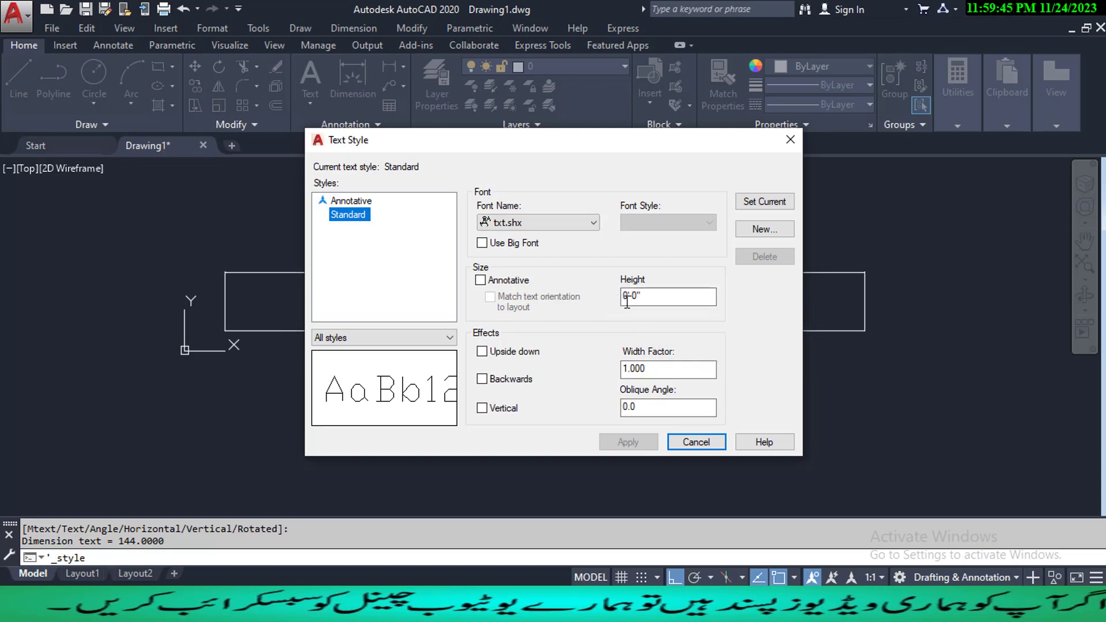
left_click(649, 299)
left_click_drag(648, 299, 632, 299)
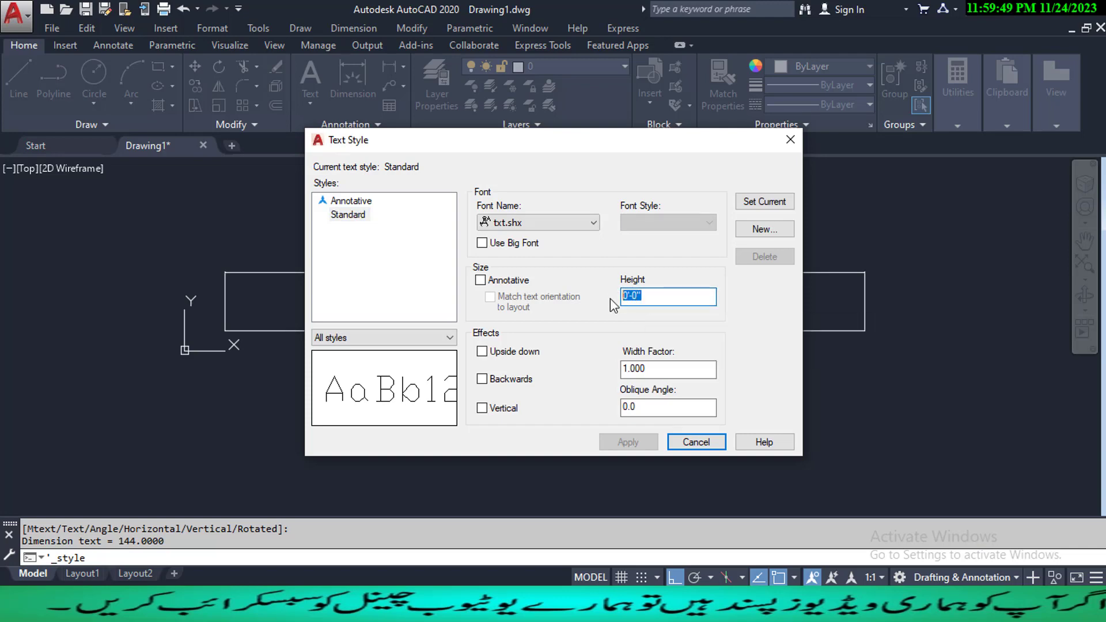
type("5")
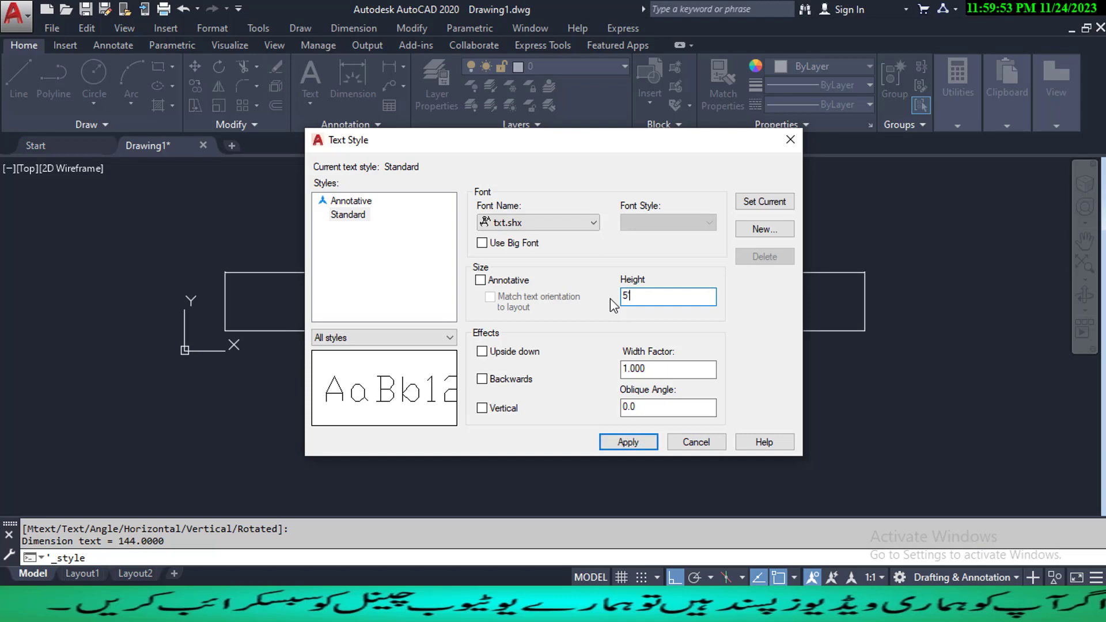
left_click(759, 203)
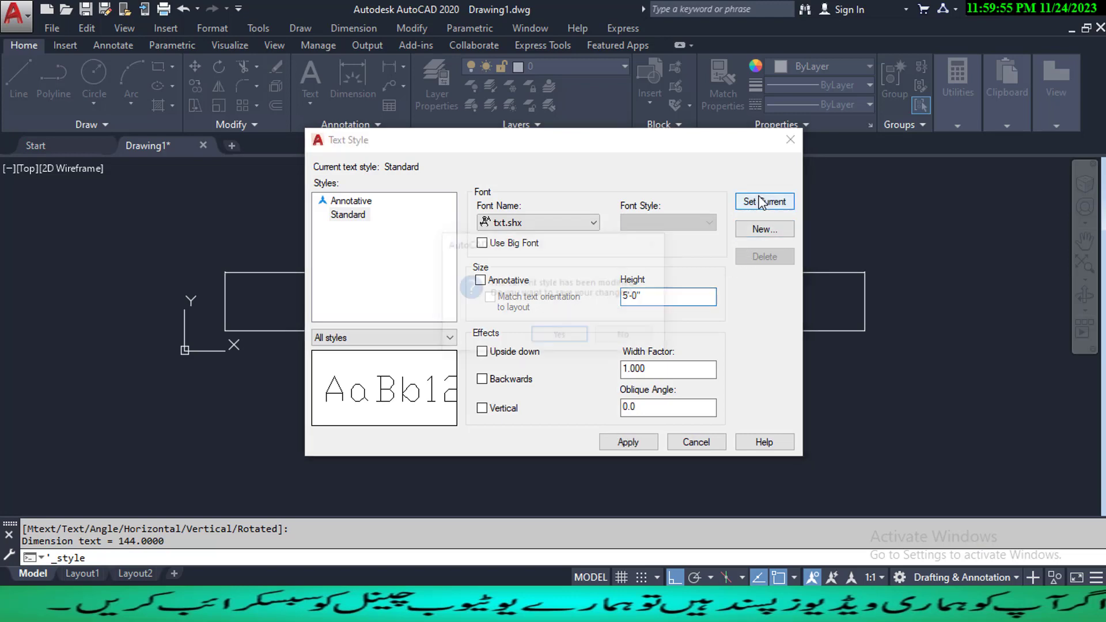
left_click(573, 341)
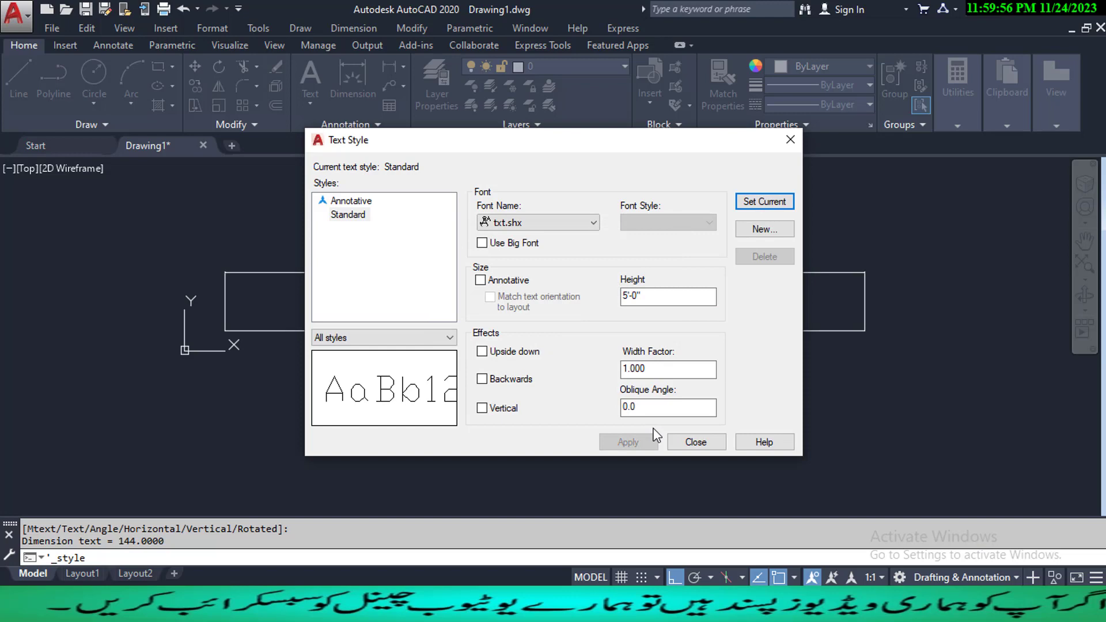
left_click(697, 441)
- Erase the existing linear dimension above the line, keeping the line itself
left_click(575, 283)
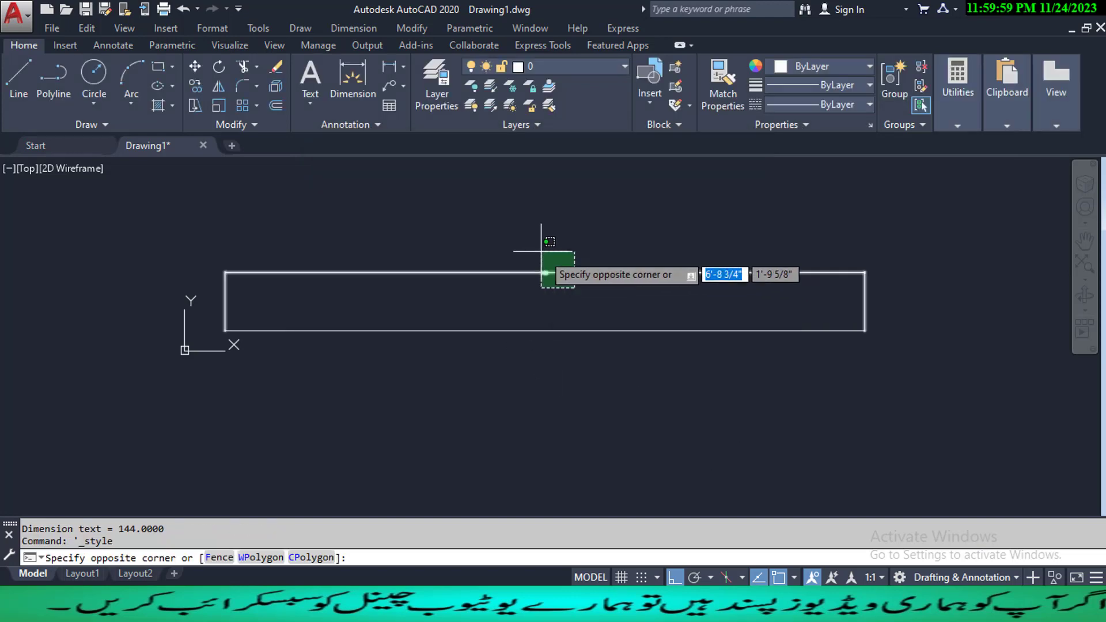
left_click(538, 247)
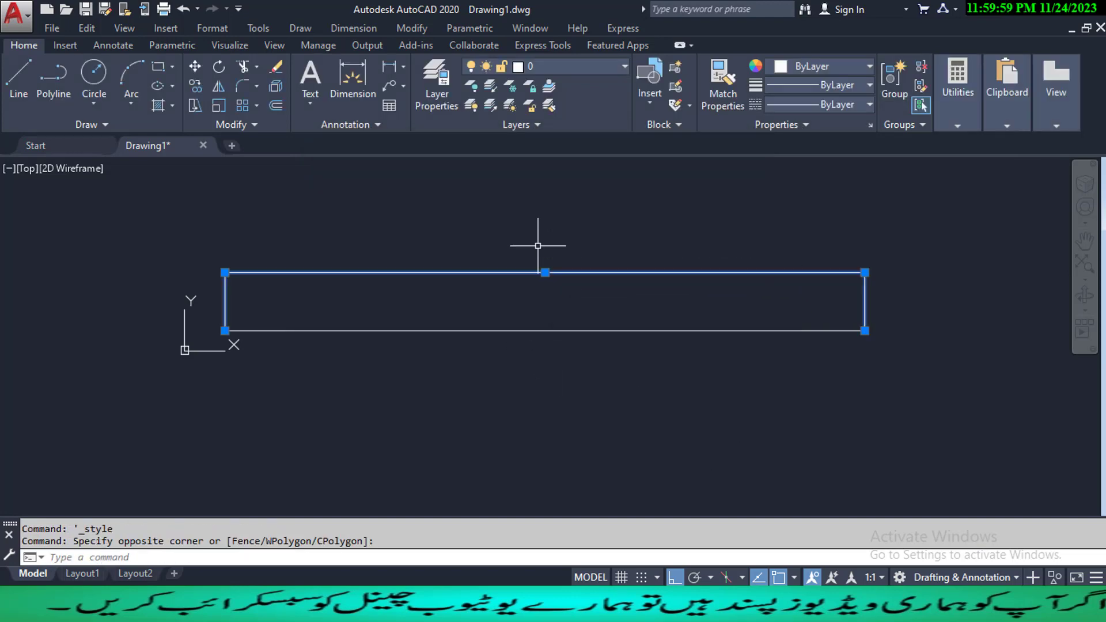
left_click(276, 66)
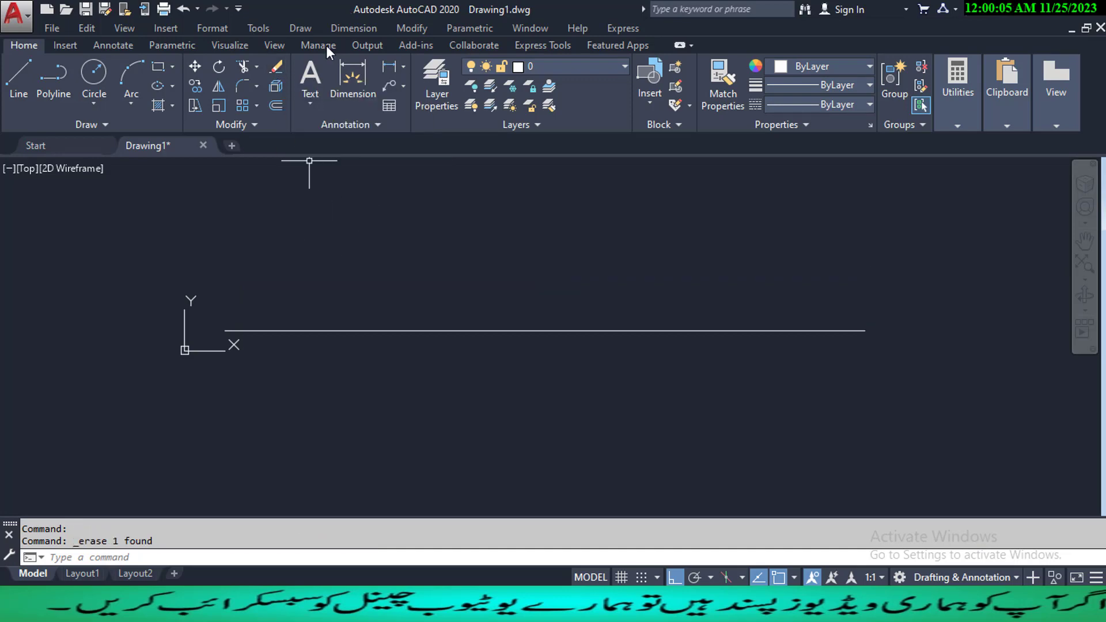
- Add a linear dimension between the line's two endpoints, placing the dimension line above the line
left_click(355, 29)
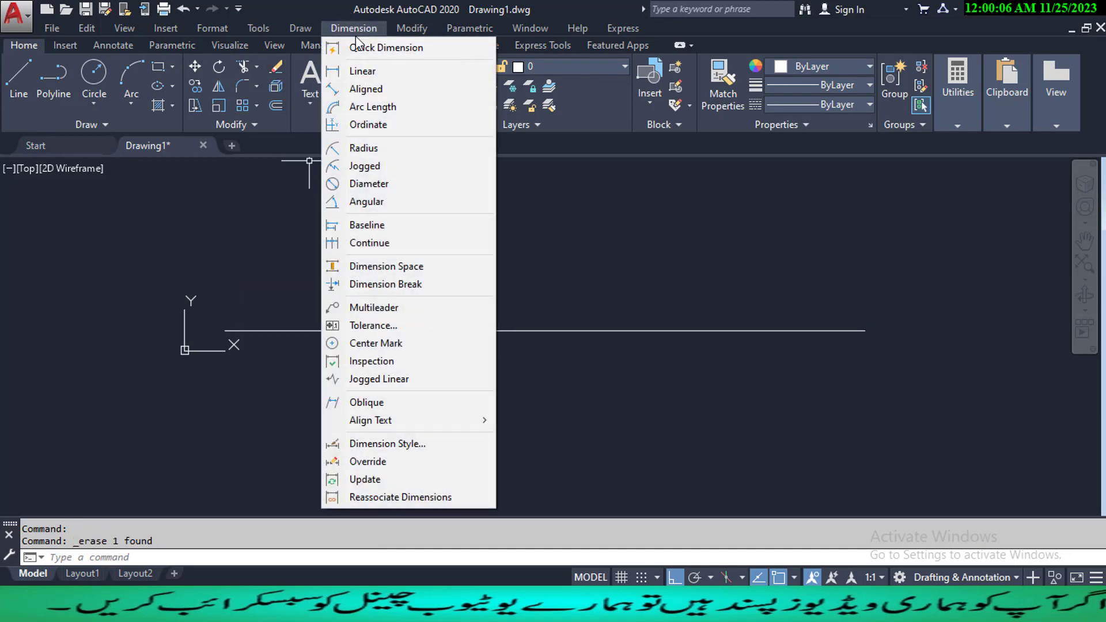
left_click(375, 72)
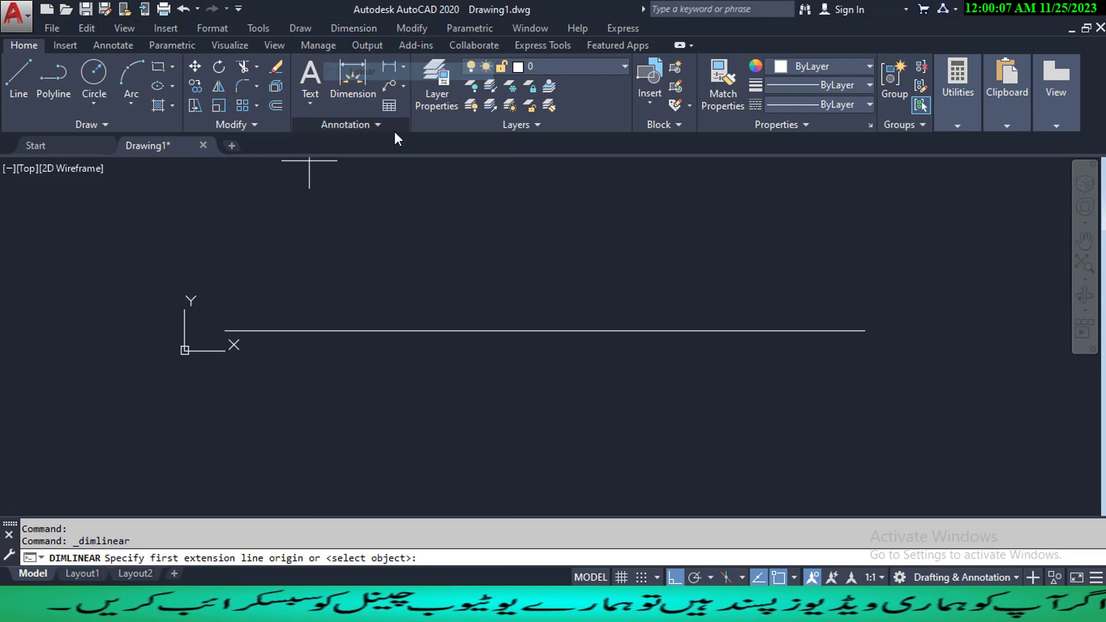
left_click(225, 330)
left_click(865, 330)
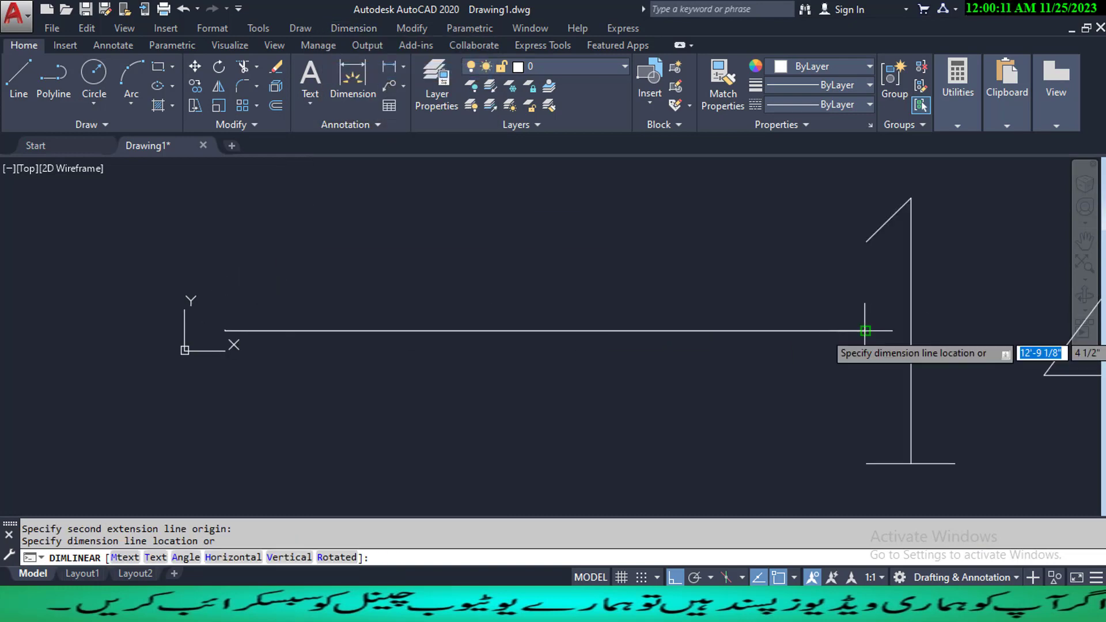
scroll(503, 211, "down", 2)
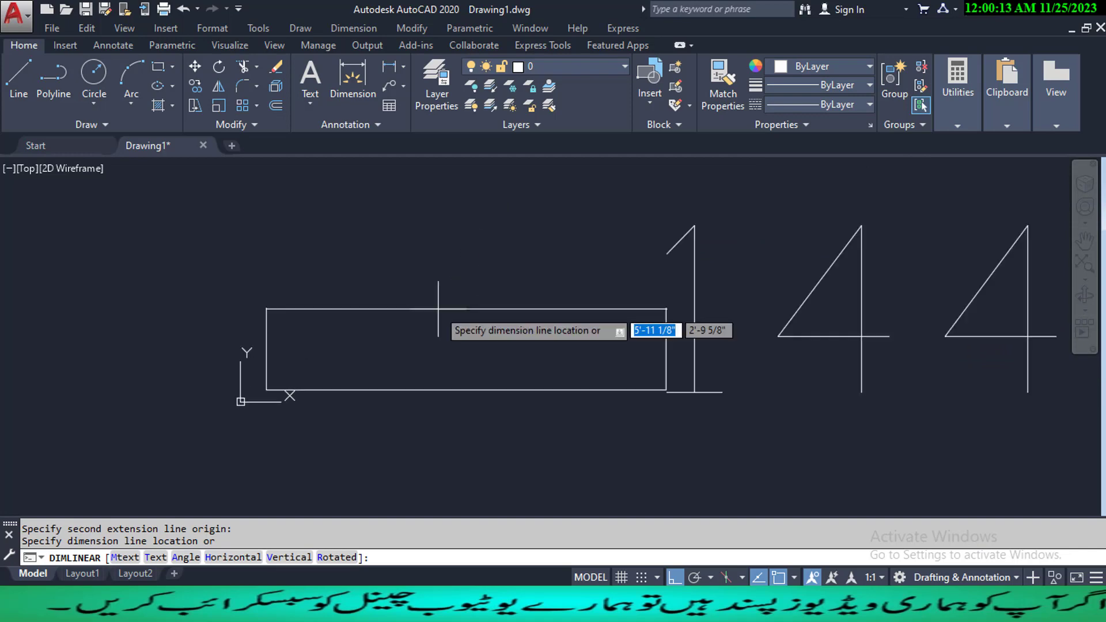
left_click(431, 251)
scroll(469, 215, "down", 3)
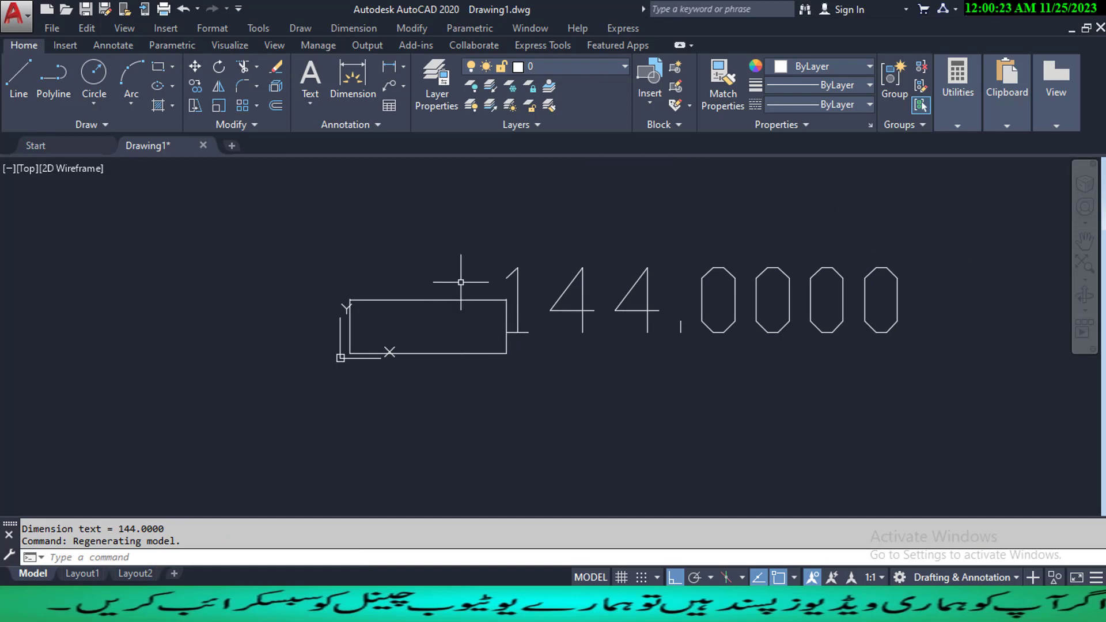
- Modify the Standard dimension style to use the Architectural unit format for linear dimensions
type("D")
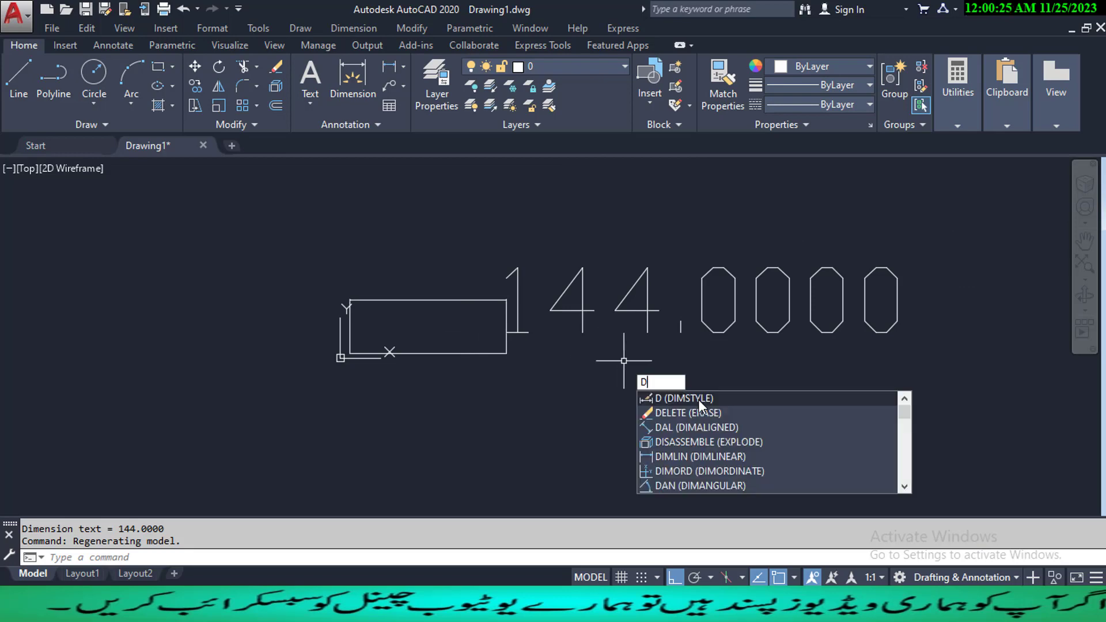
left_click(698, 399)
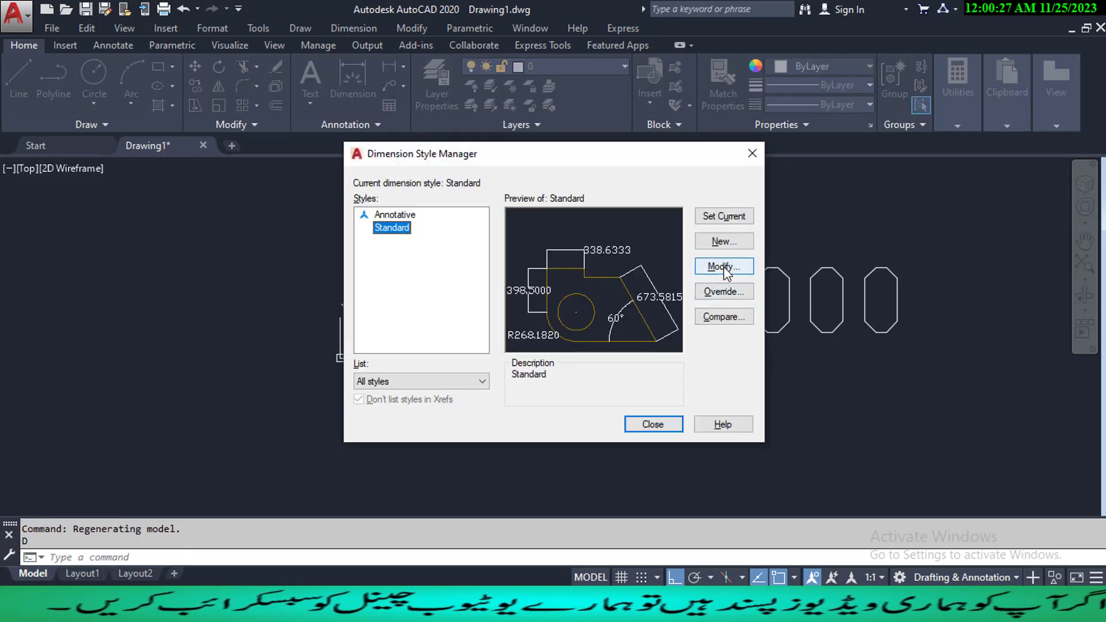
left_click(723, 266)
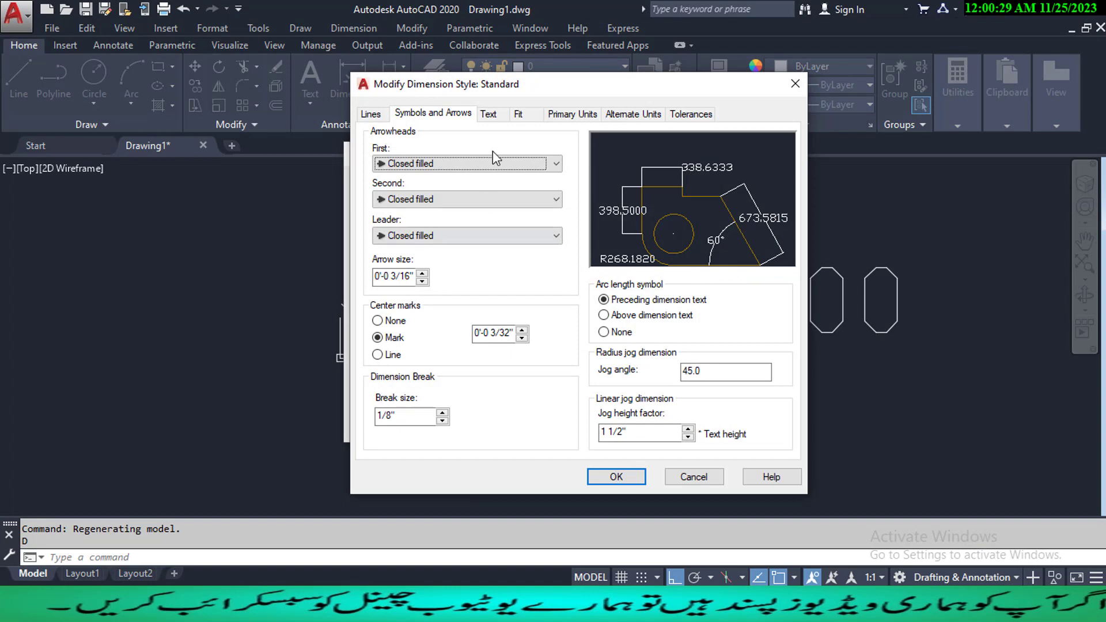
left_click(520, 114)
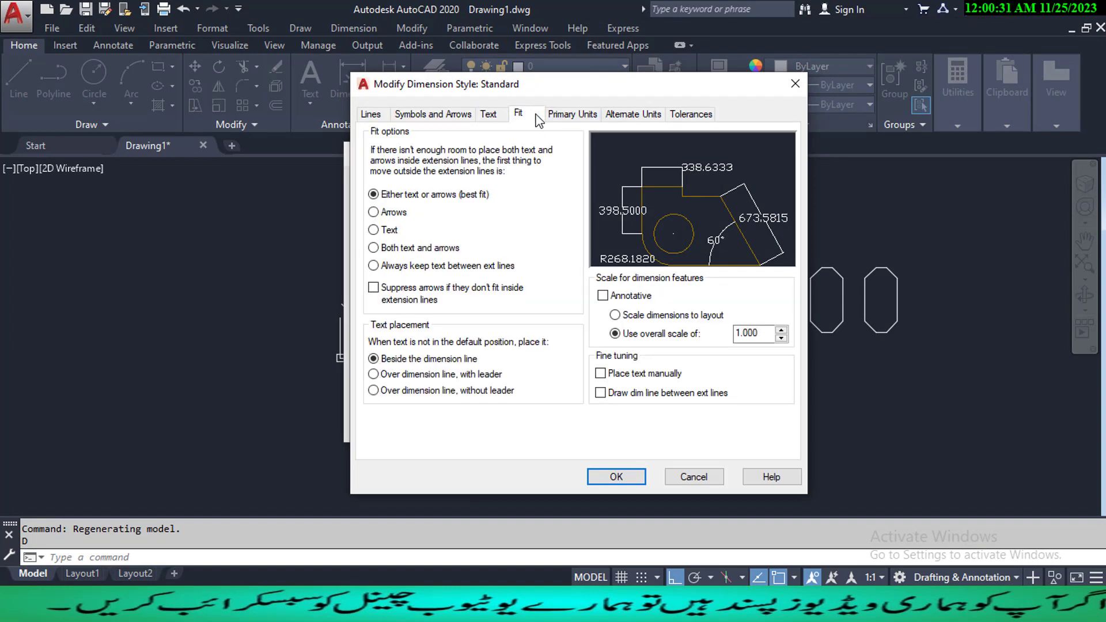
left_click(573, 115)
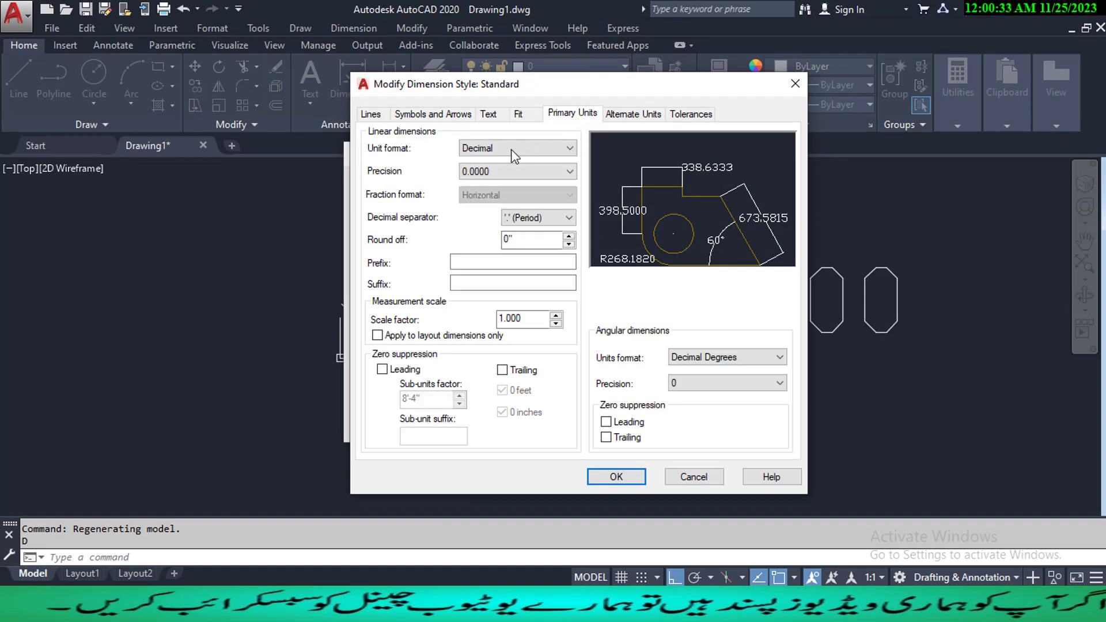
left_click(534, 148)
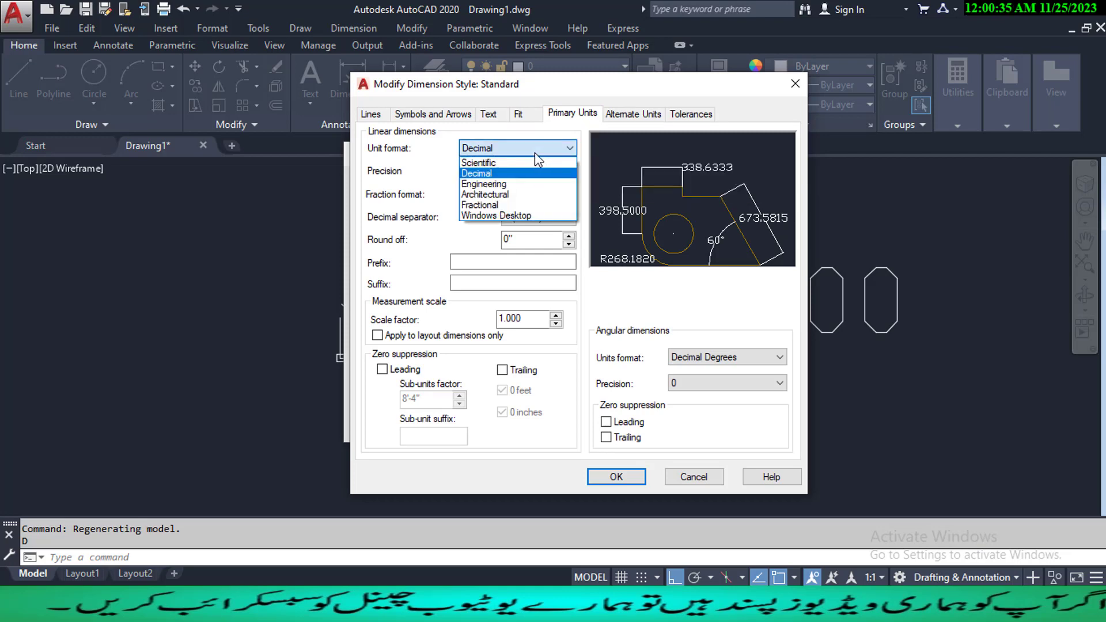
left_click(504, 195)
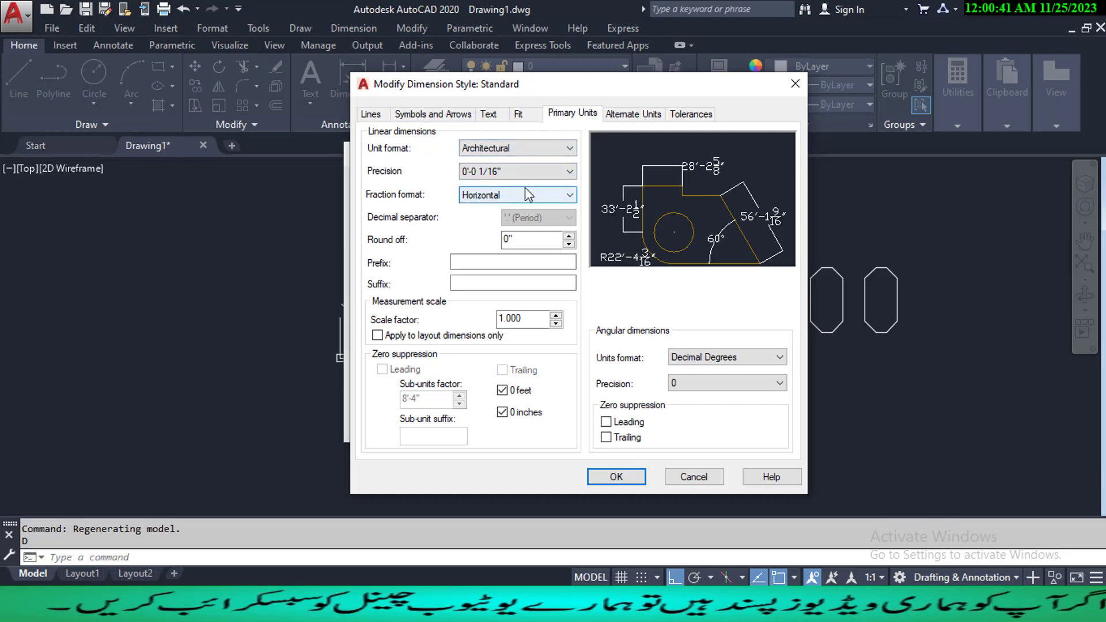
- Set the angular dimension precision to 0.0, accept the style changes and make the Standard dimension style current
left_click(691, 384)
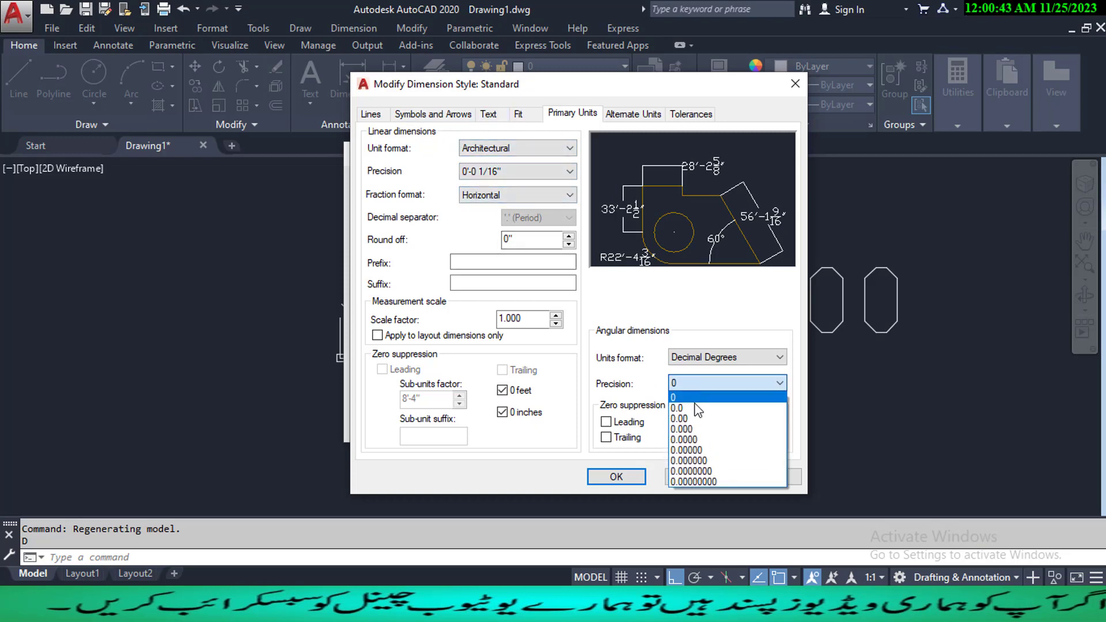
left_click(697, 407)
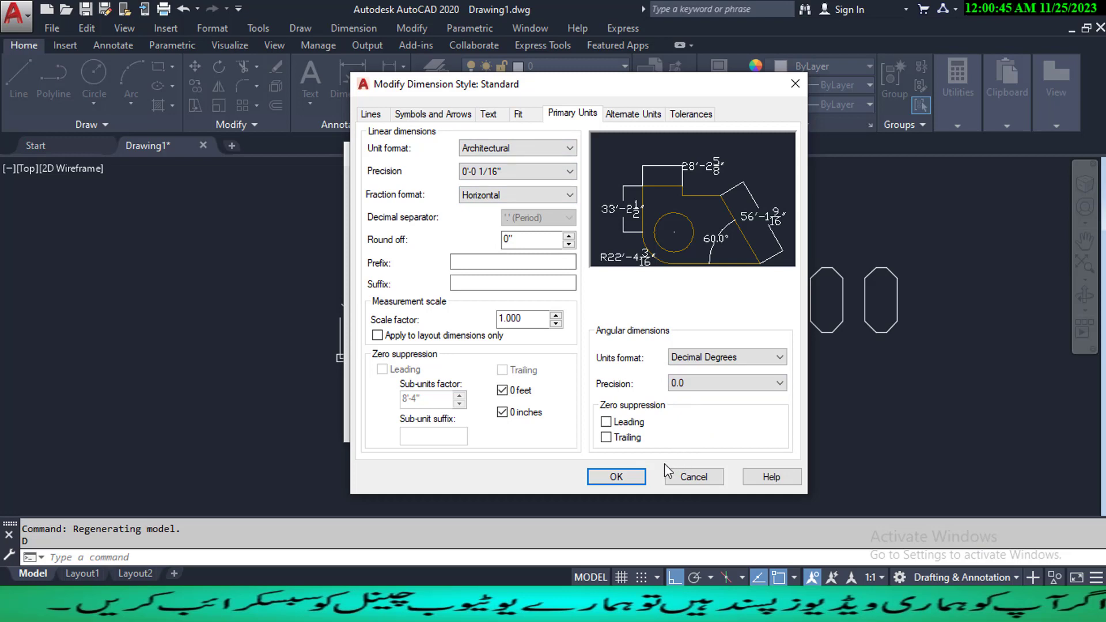
left_click(491, 114)
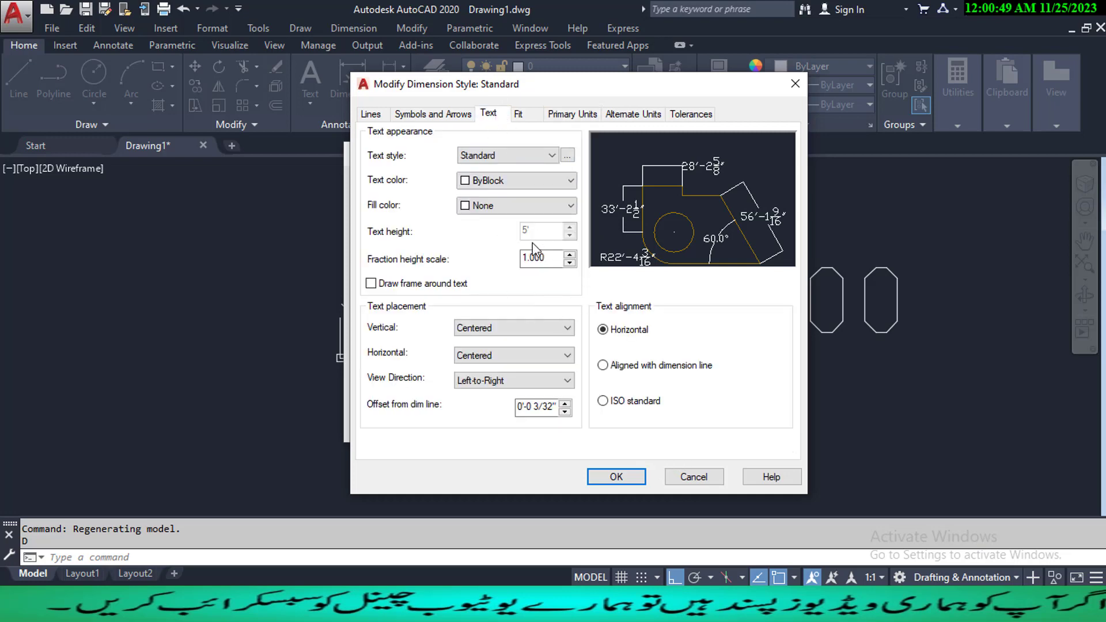
left_click(632, 478)
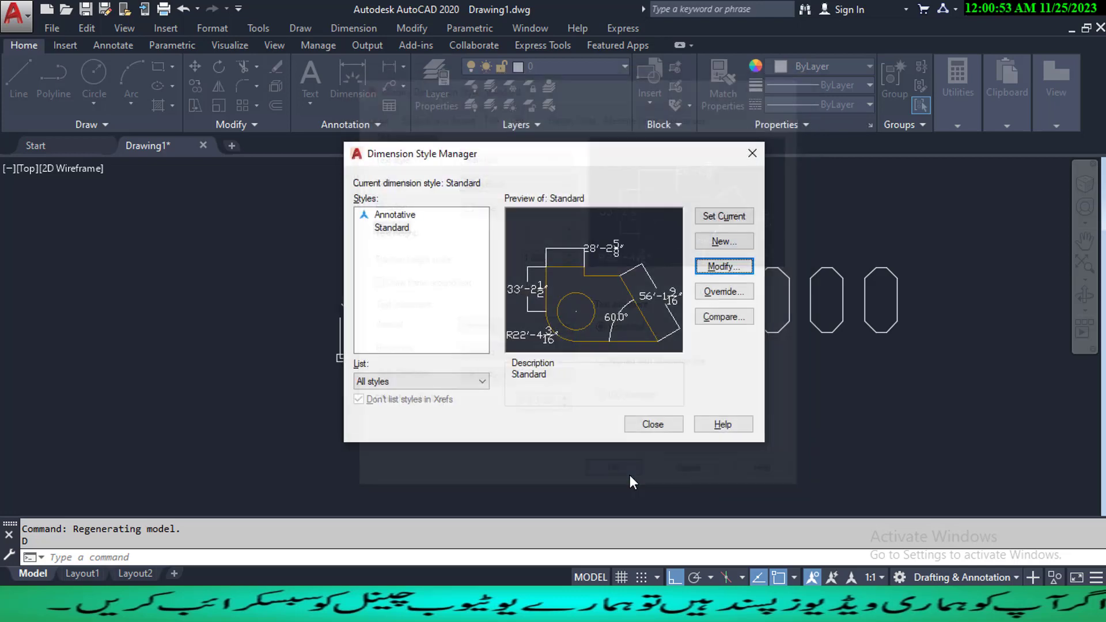
left_click(745, 219)
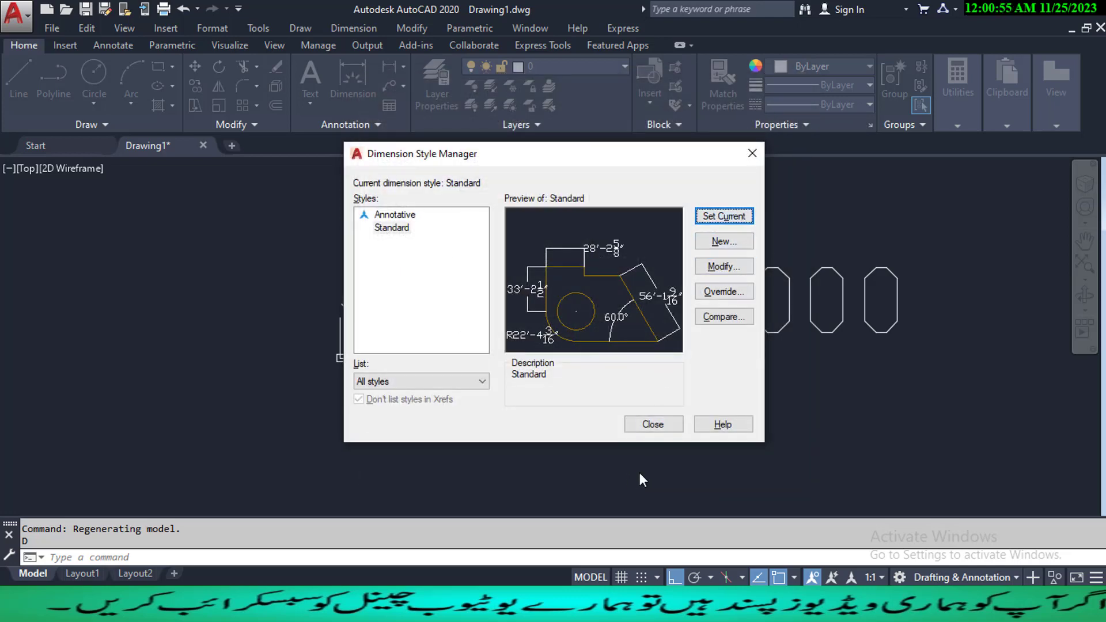
left_click(640, 424)
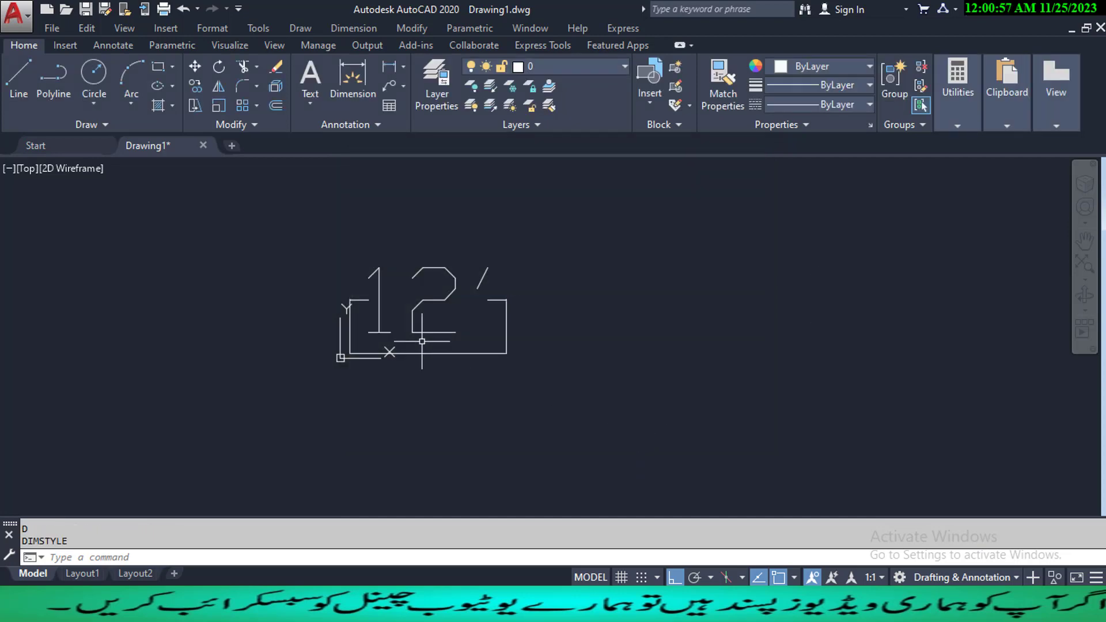
- Erase the oversized linear dimension so that only the horizontal line is kept
scroll(422, 342, "up", 4)
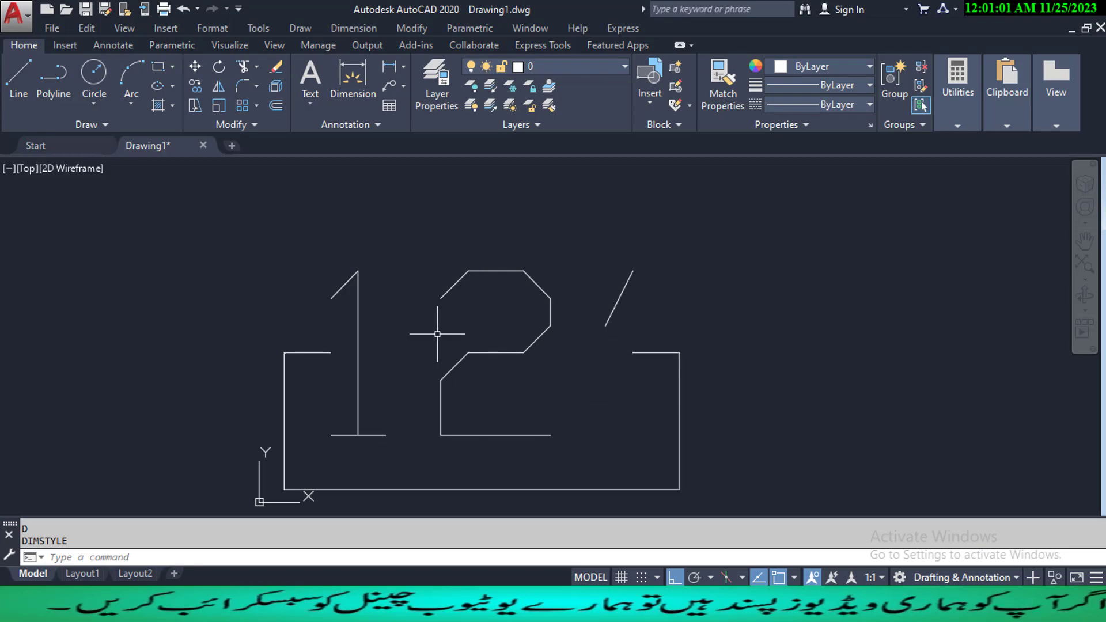
left_click(648, 353)
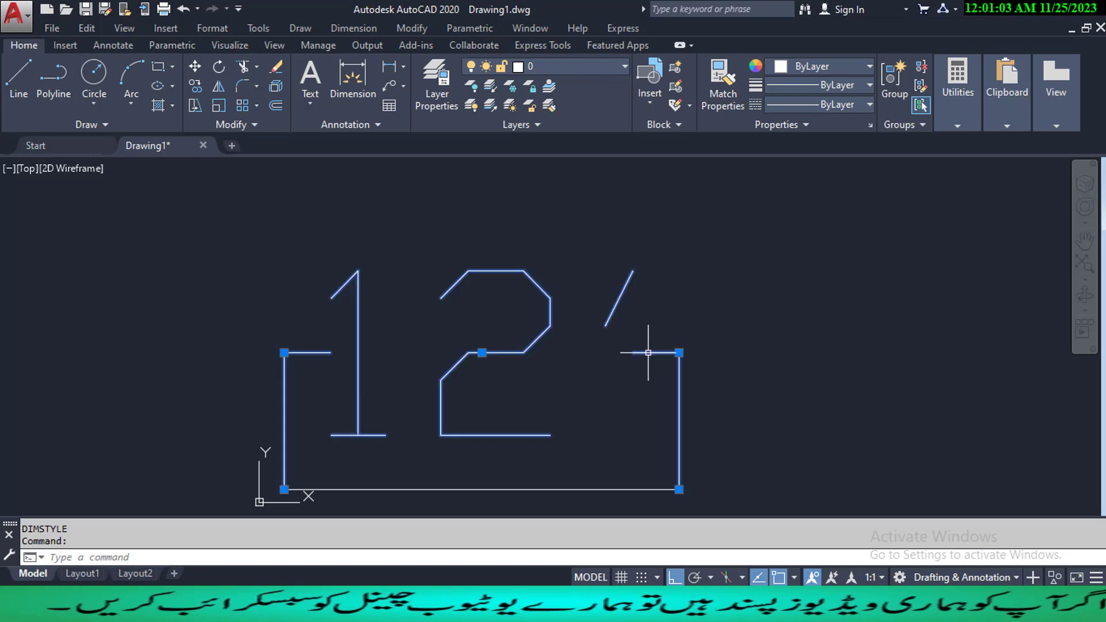
type("E")
key("Return")
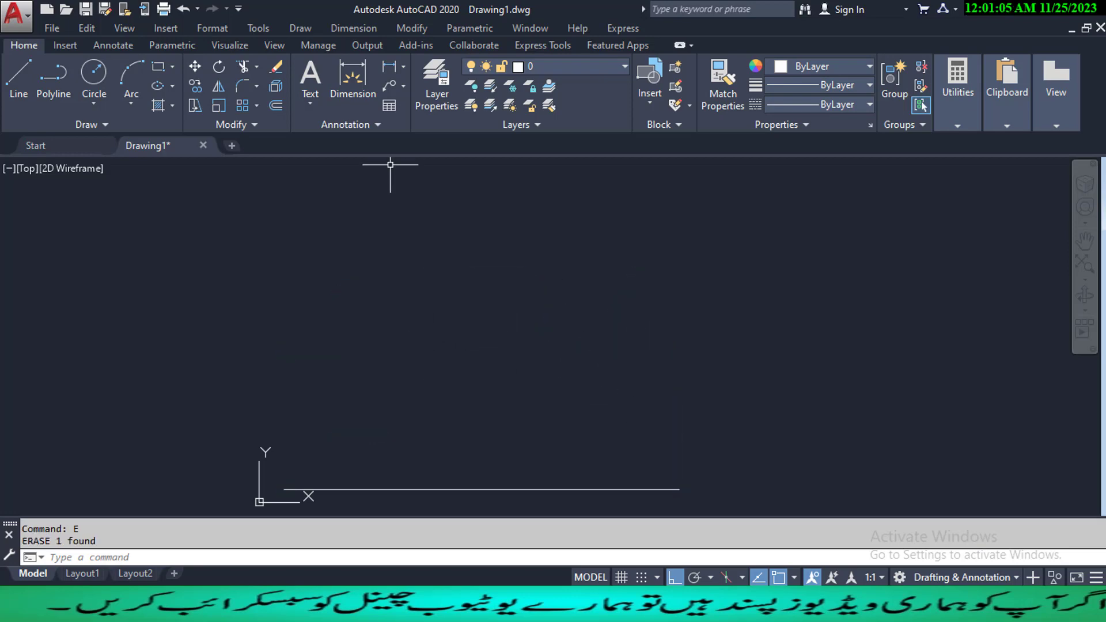
- Reset the Standard text style's height to 0 and make the style current
left_click(218, 29)
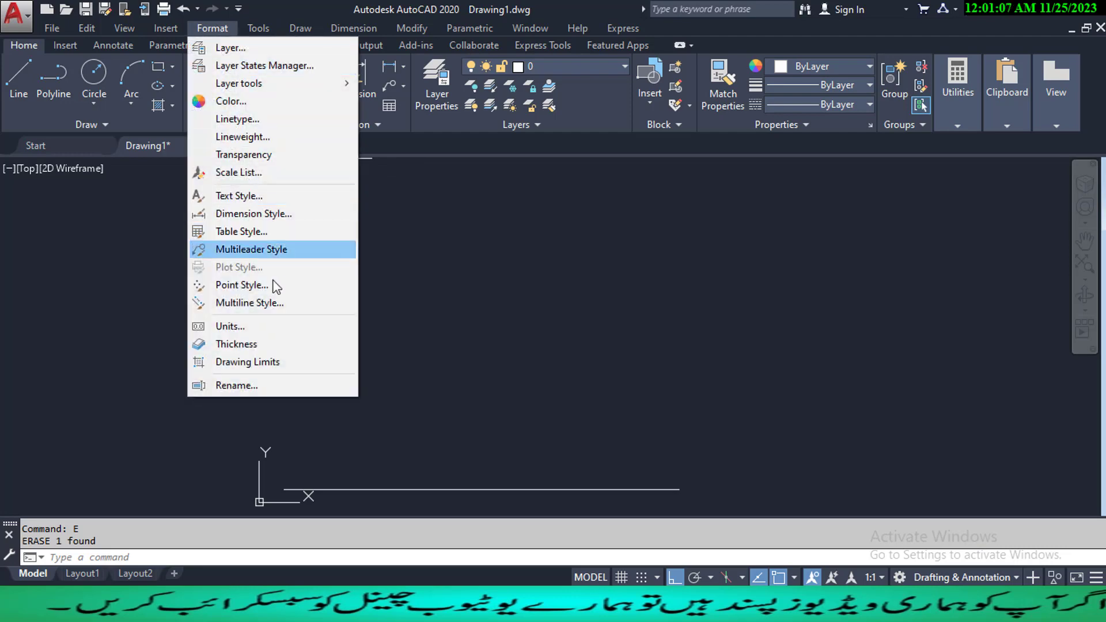
left_click(271, 194)
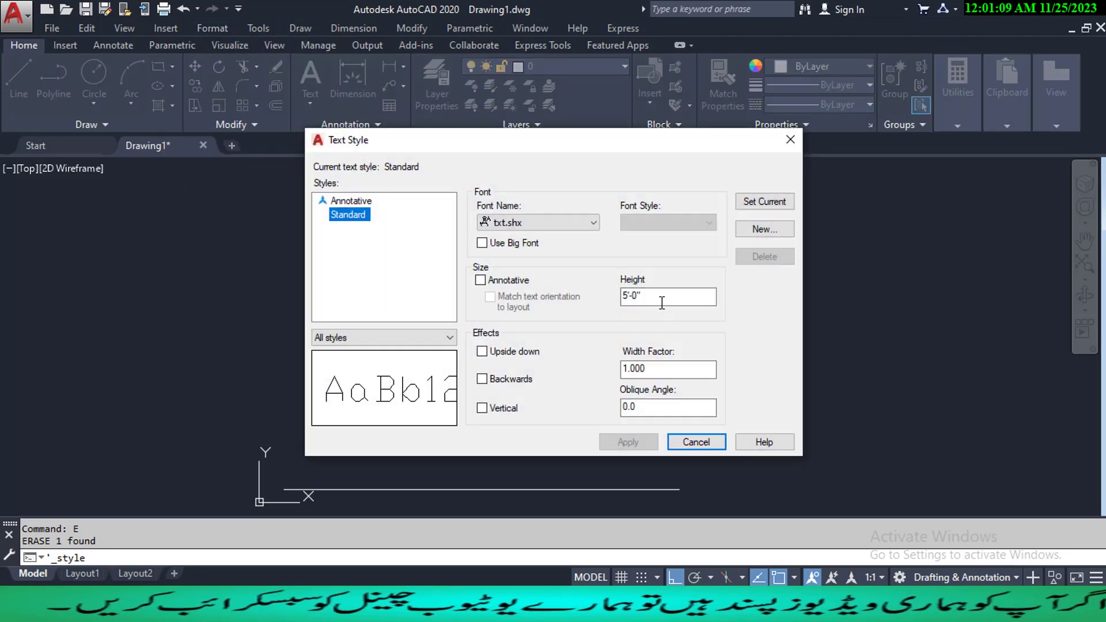
left_click_drag(659, 297, 586, 293)
type("0")
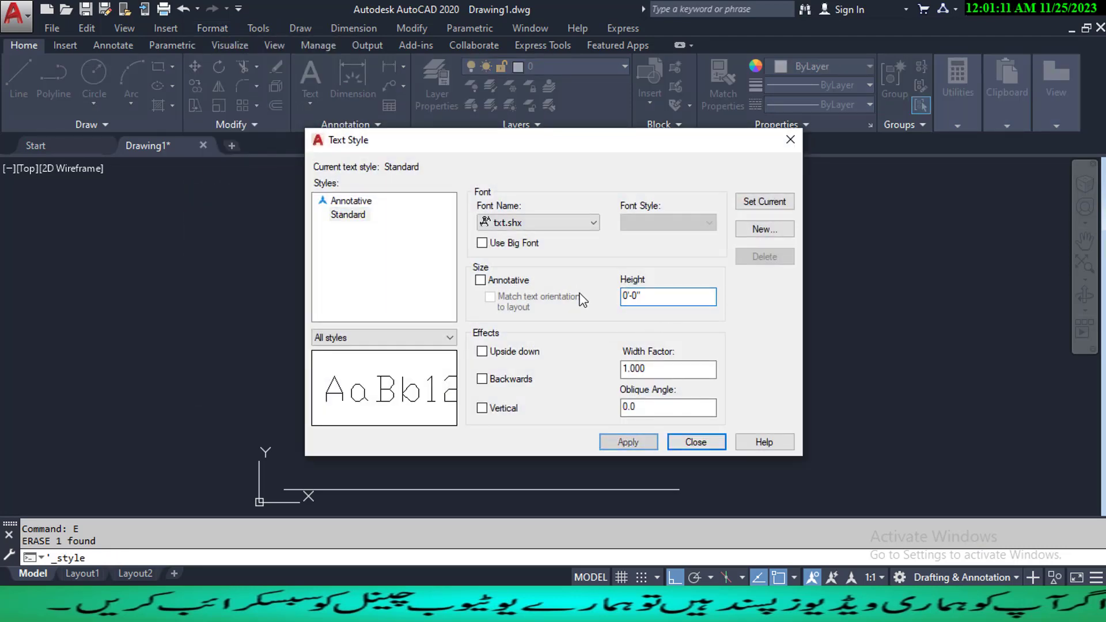
left_click(773, 205)
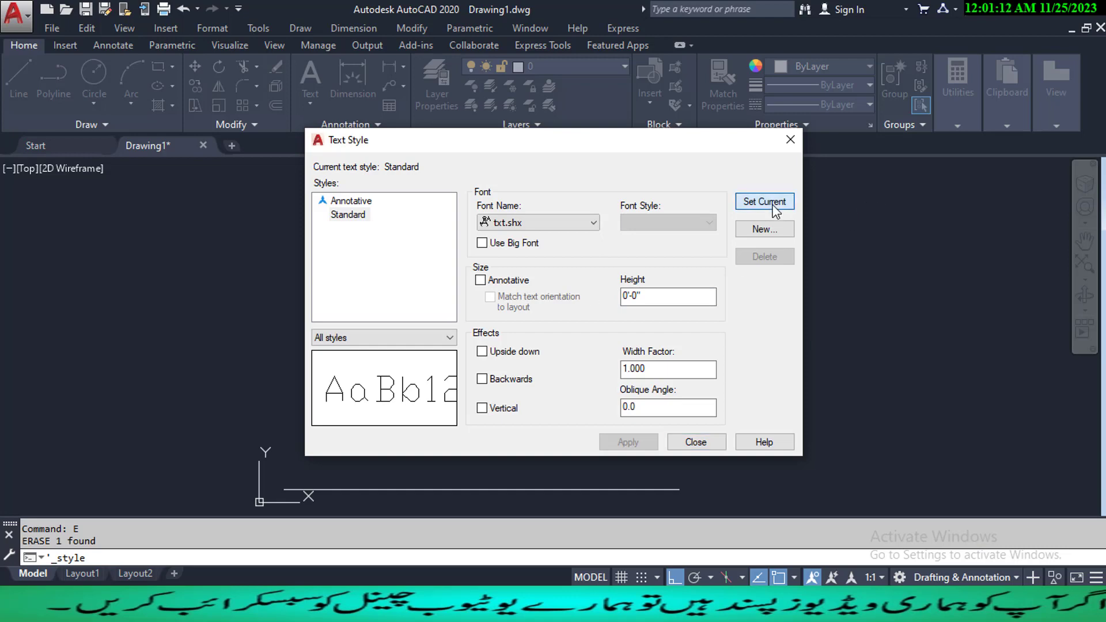
left_click(696, 442)
- Set the Standard dimension style's text height to 3' and make the style current
type("d")
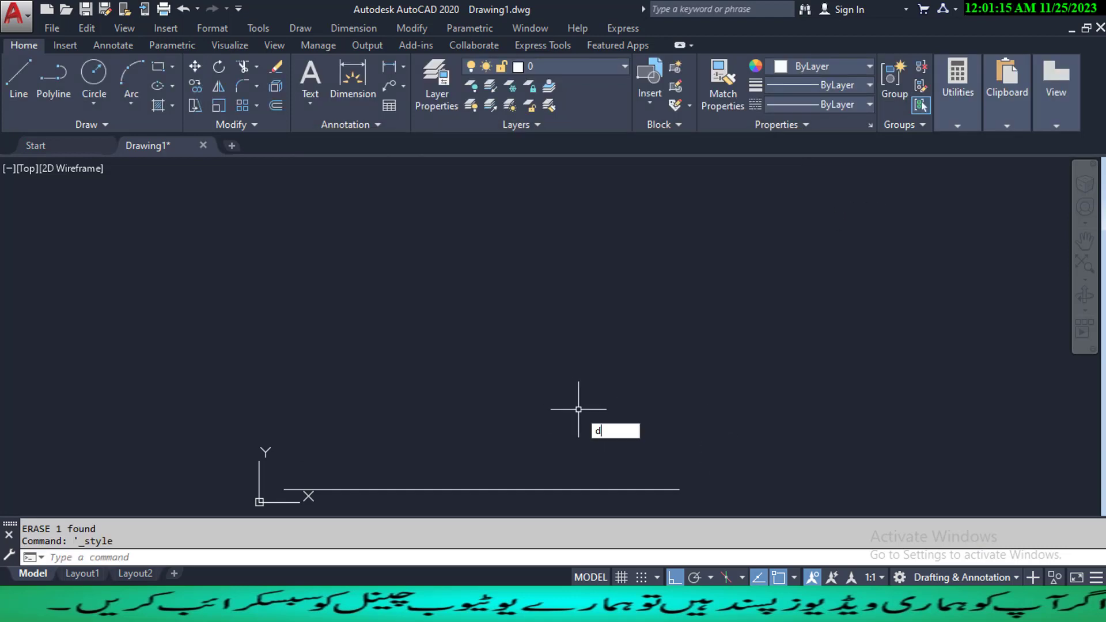
key("Return")
left_click(706, 266)
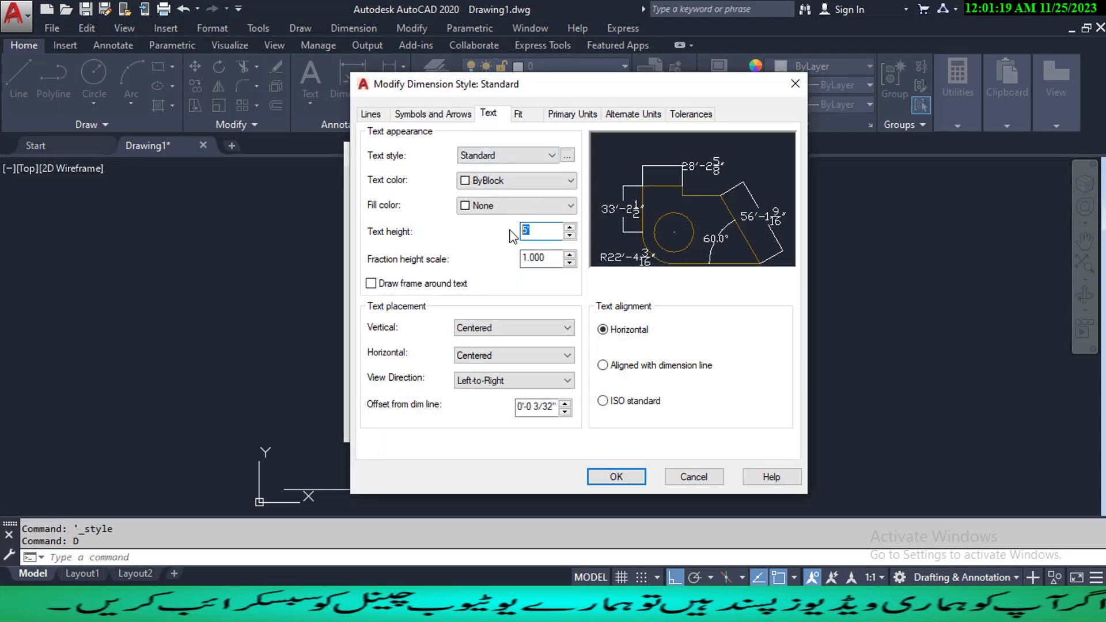
type("3")
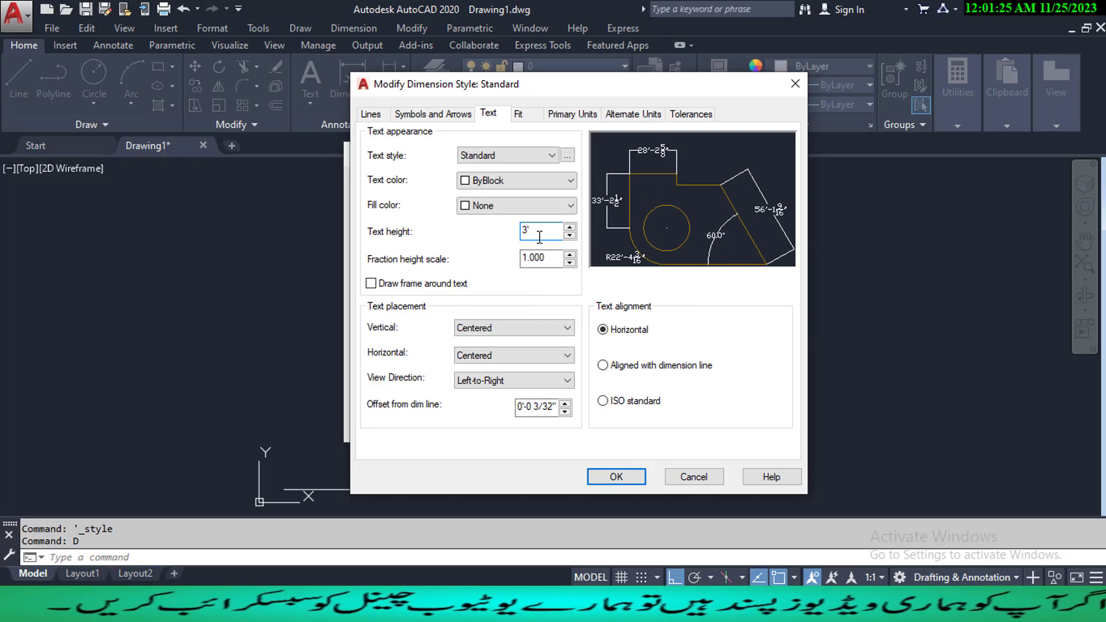
left_click(600, 478)
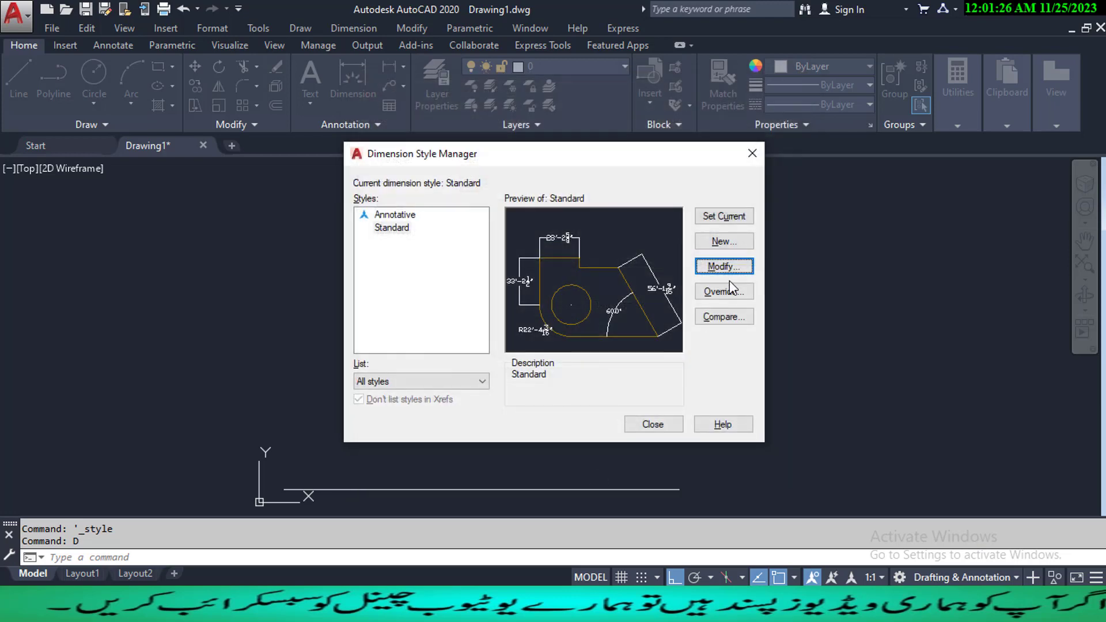
left_click(724, 217)
left_click(661, 430)
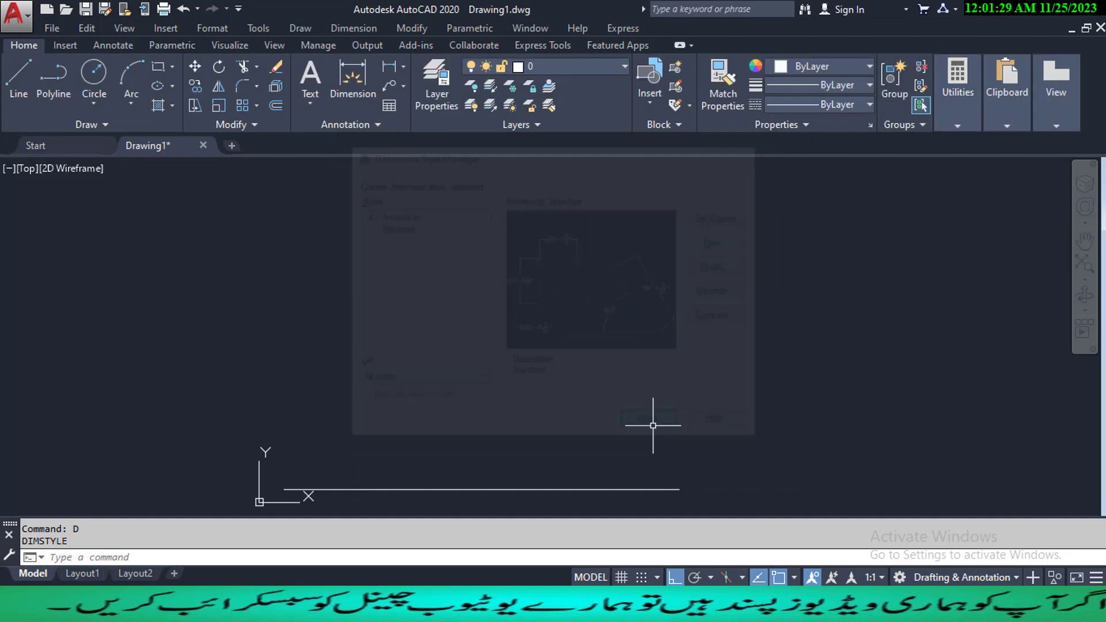
- Place a linear dimension above the horizontal line, measured from its left endpoint to its right endpoint
left_click(358, 27)
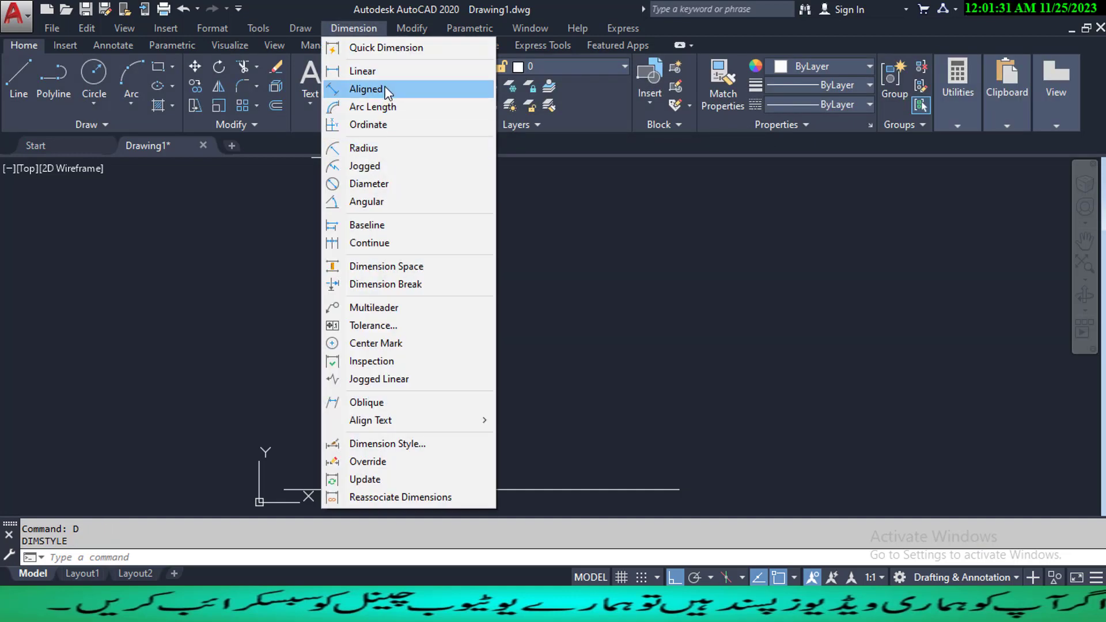
left_click(362, 71)
left_click(284, 489)
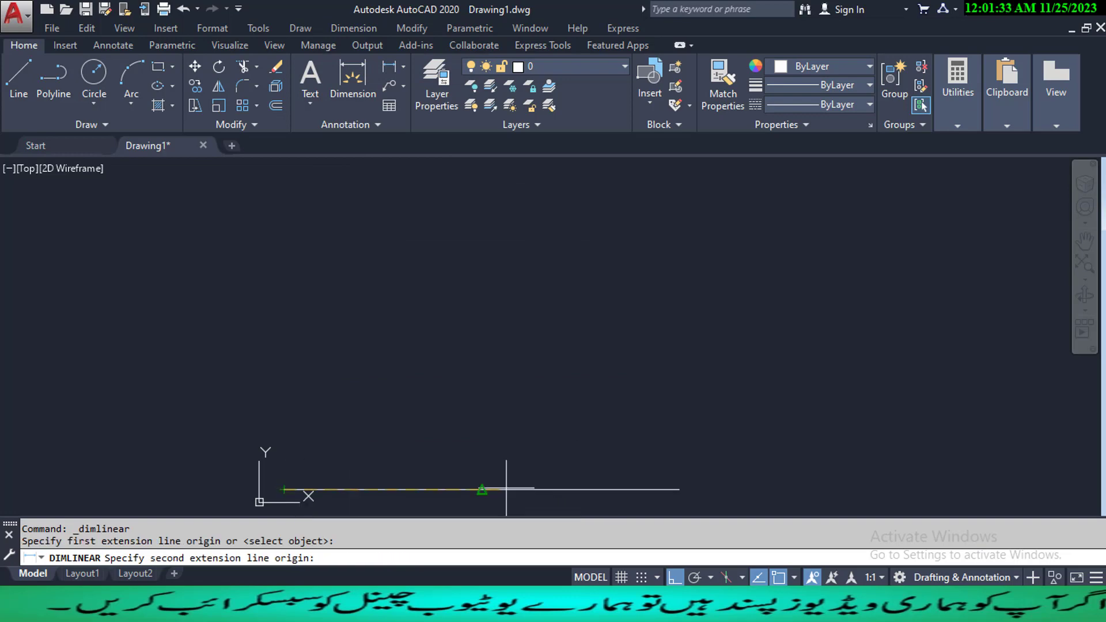
left_click(679, 490)
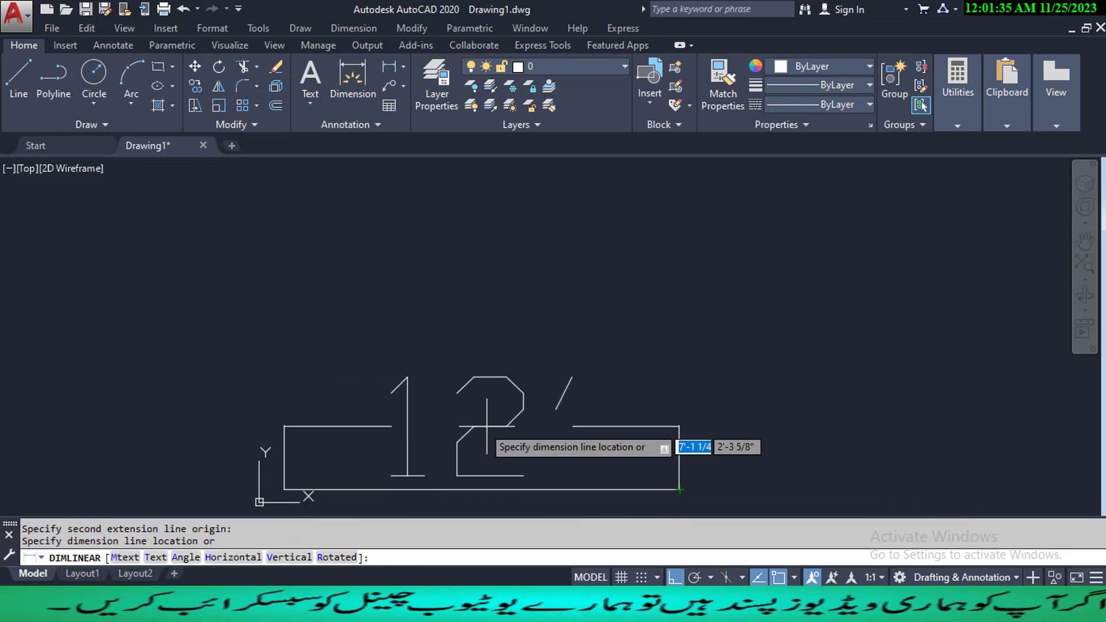
left_click(475, 383)
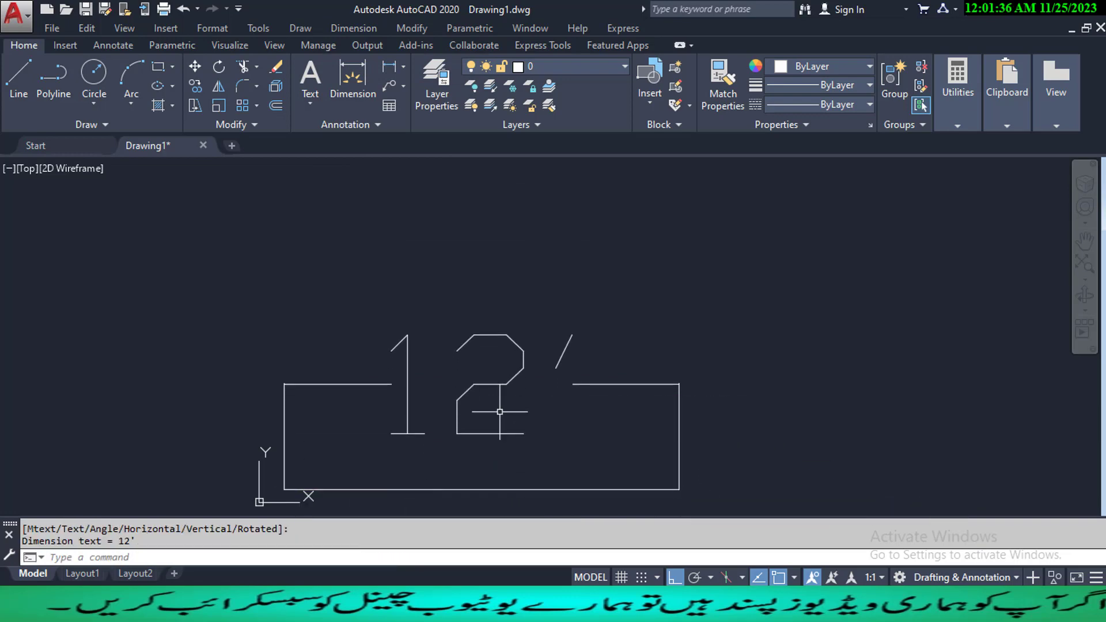
- Erase the linear dimension above the horizontal line
left_click(591, 432)
left_click(429, 318)
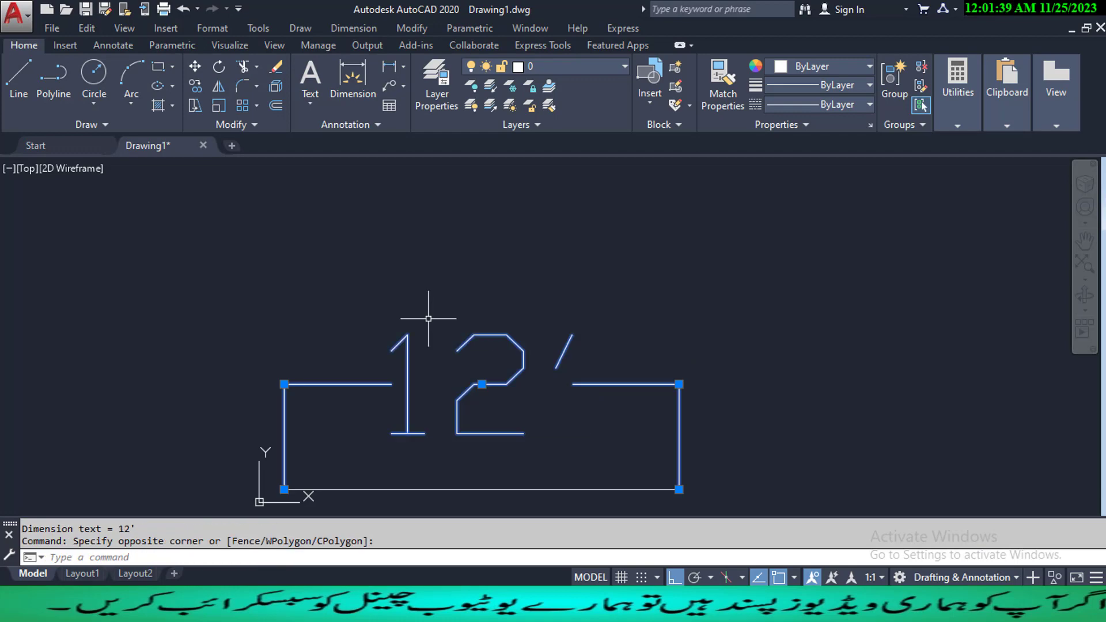
type("e")
key("Return")
- Draw a chain of nine connected horizontal and vertical lines freehand above the 12' line, using the Line command
middle_click_drag(542, 473, 528, 429)
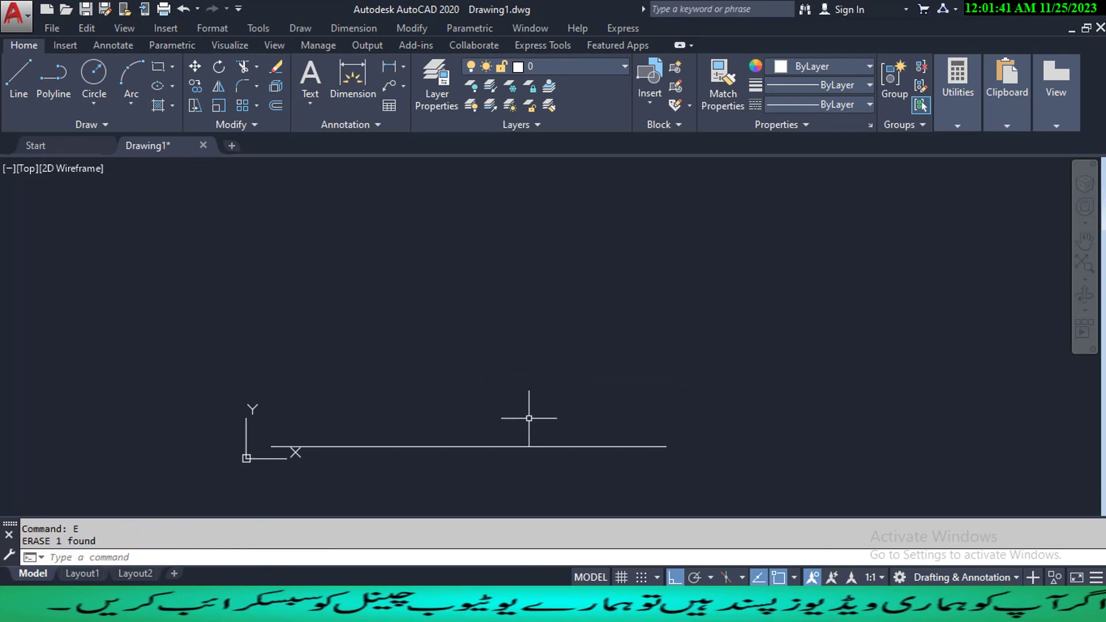
type("l")
key("Return")
left_click(288, 340)
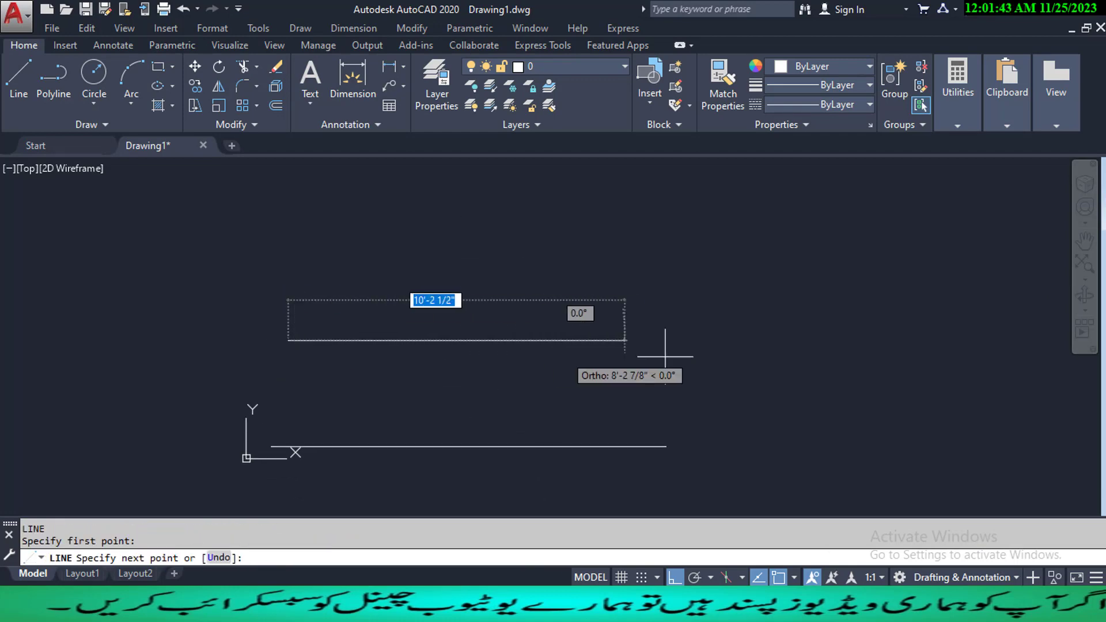
left_click(678, 343)
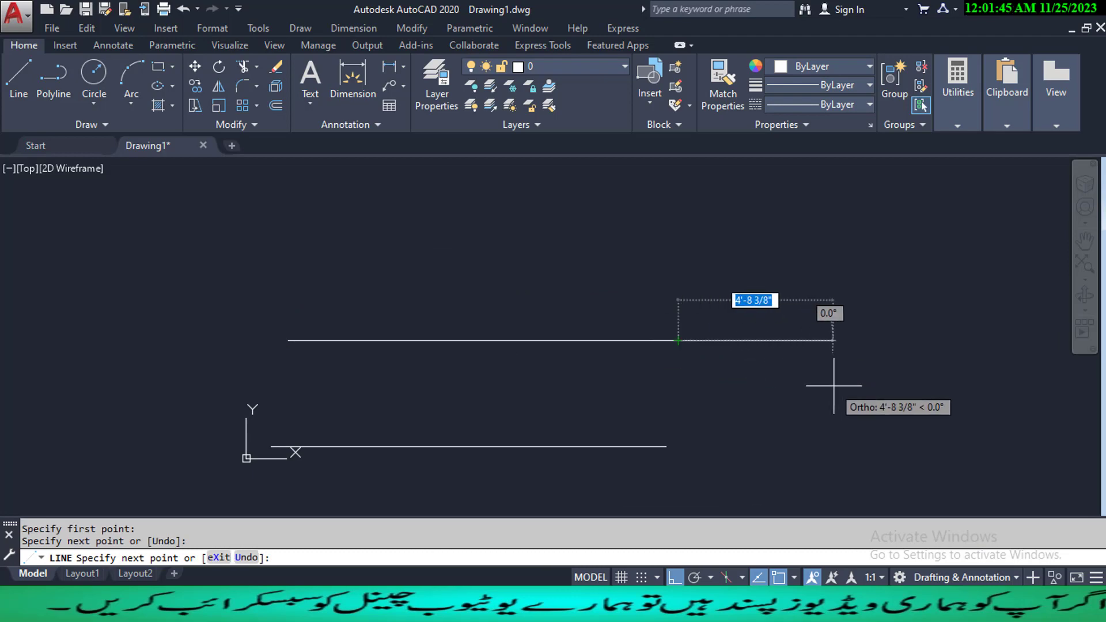
left_click(678, 221)
left_click(450, 221)
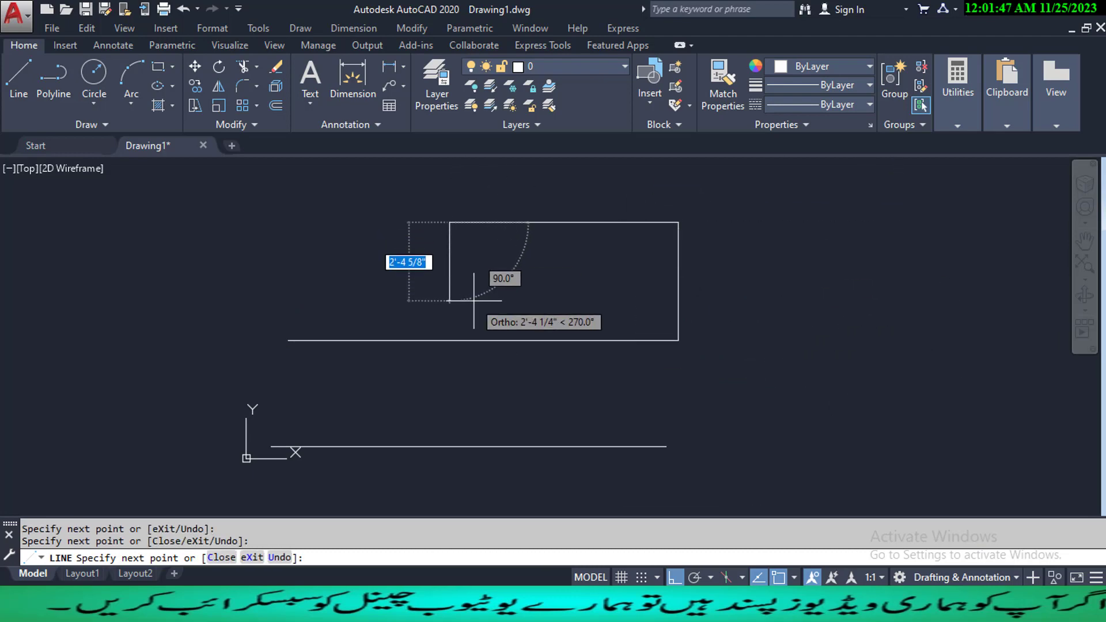
left_click(450, 302)
left_click(644, 302)
left_click(644, 254)
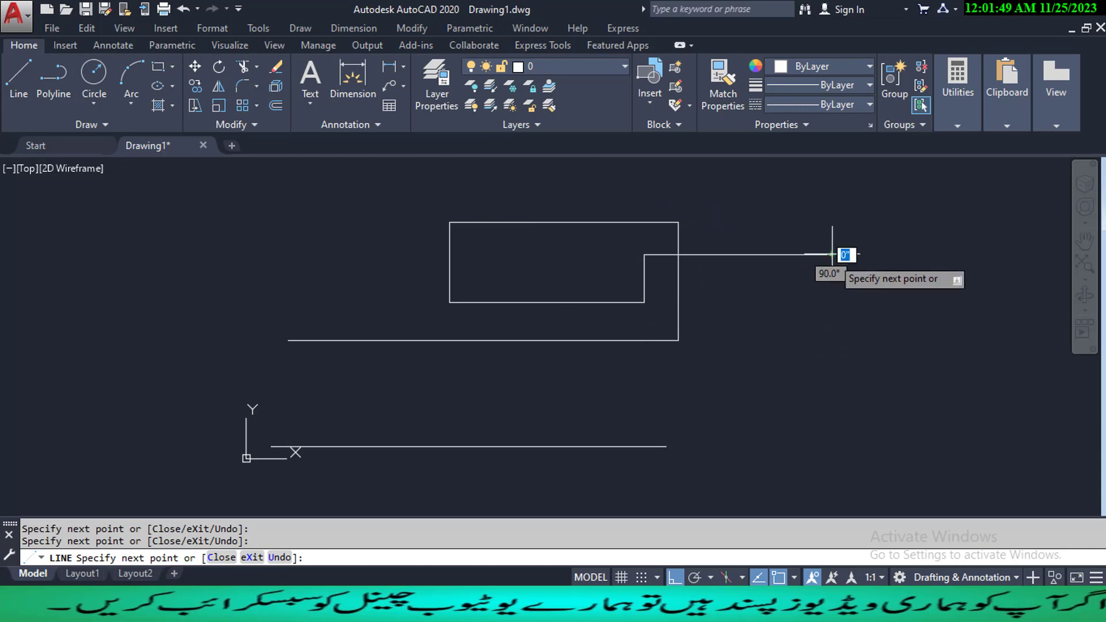
left_click(832, 254)
left_click(831, 382)
left_click(708, 383)
key("Escape")
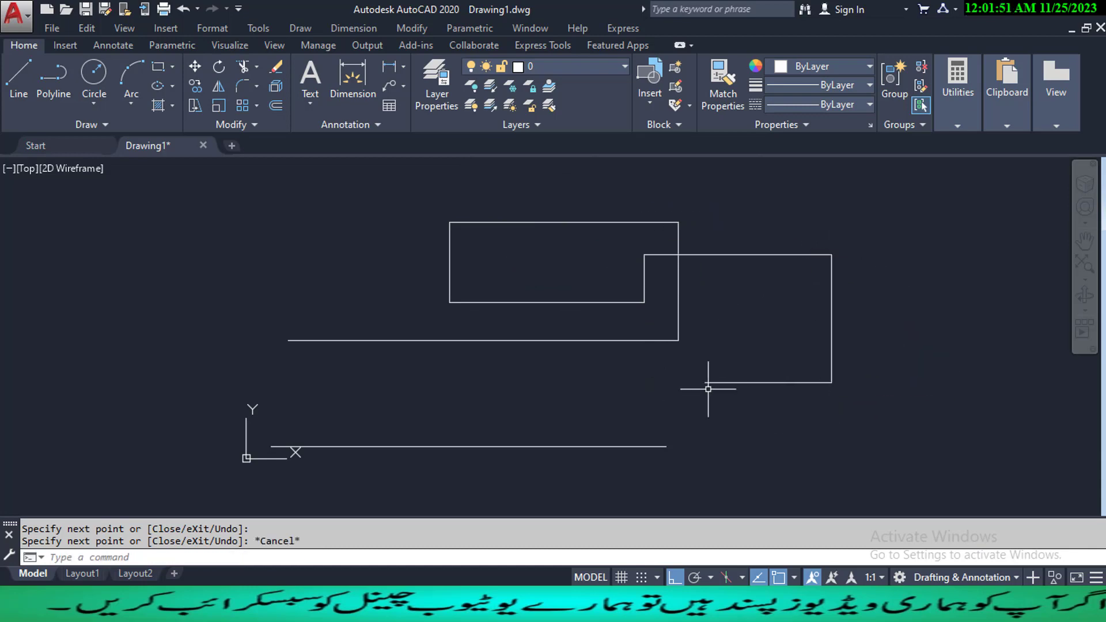
- Select the upper, right and inner segments of the line chain in turn to check whether each is a separate object
left_click(778, 254)
key("Escape")
left_click(833, 317)
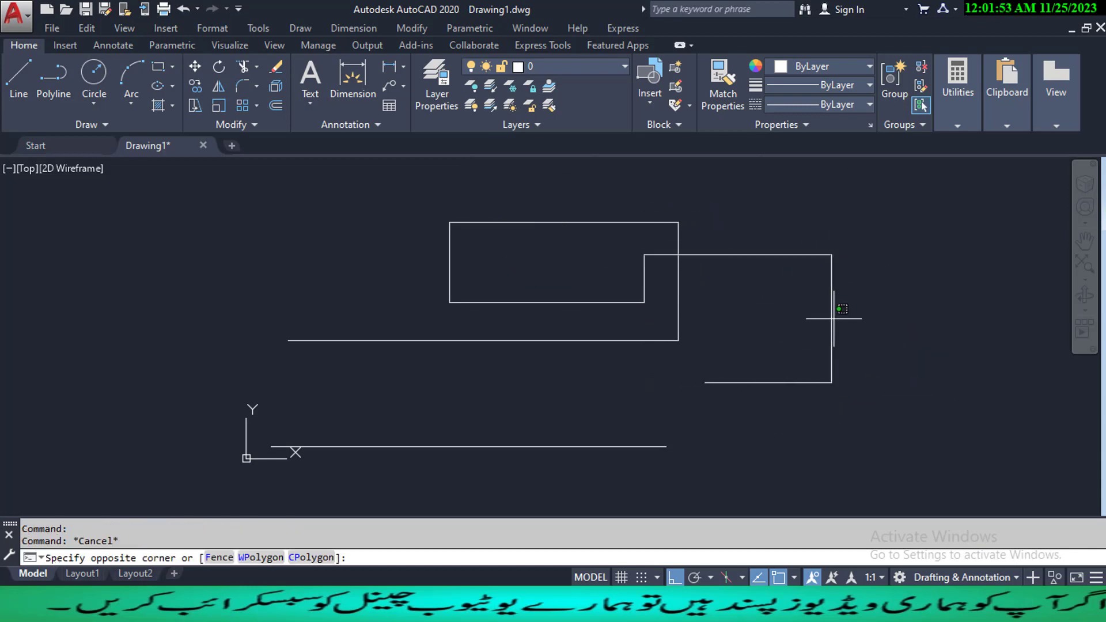
left_click(805, 301)
key("Escape")
left_click(597, 306)
left_click(564, 274)
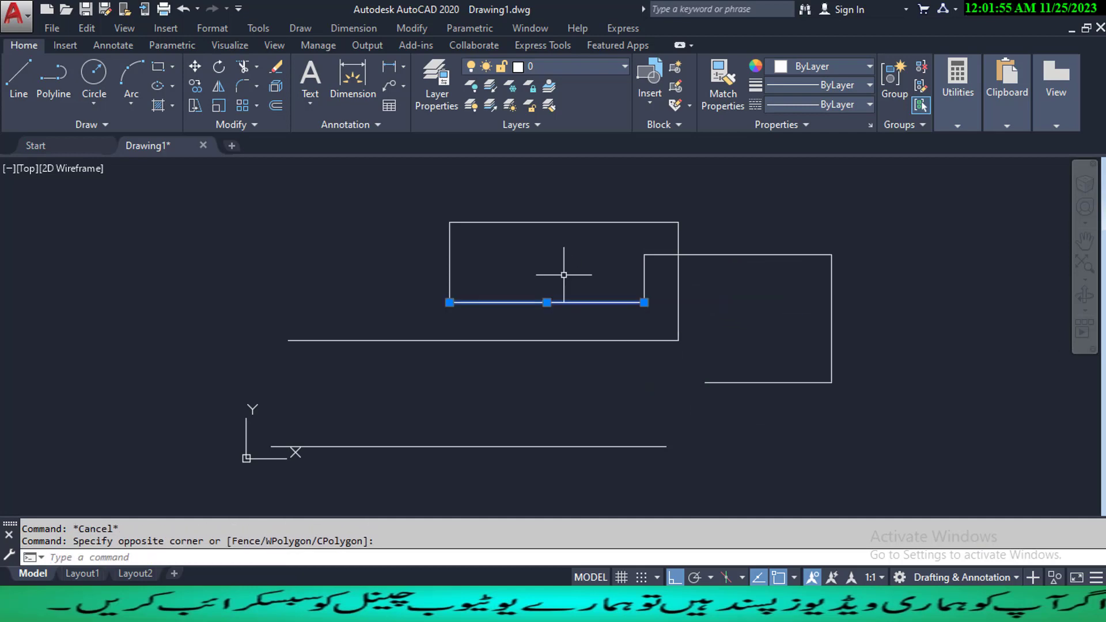
key("Escape")
left_click(576, 240)
left_click(543, 185)
- Draw a short horizontal line across the left vertical edge of the line chain
type("l")
key("Return")
left_click(508, 269)
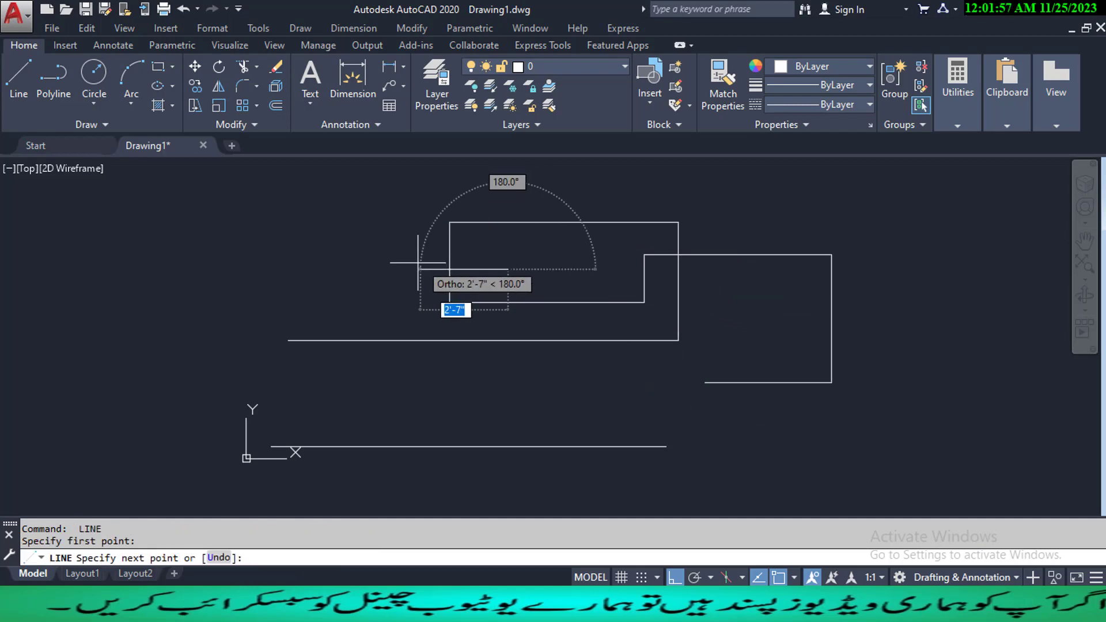
left_click(401, 263)
key("Escape")
- Select the left vertical and upper horizontal segments of the chain to examine whether they belong together
left_click(467, 226)
left_click(432, 243)
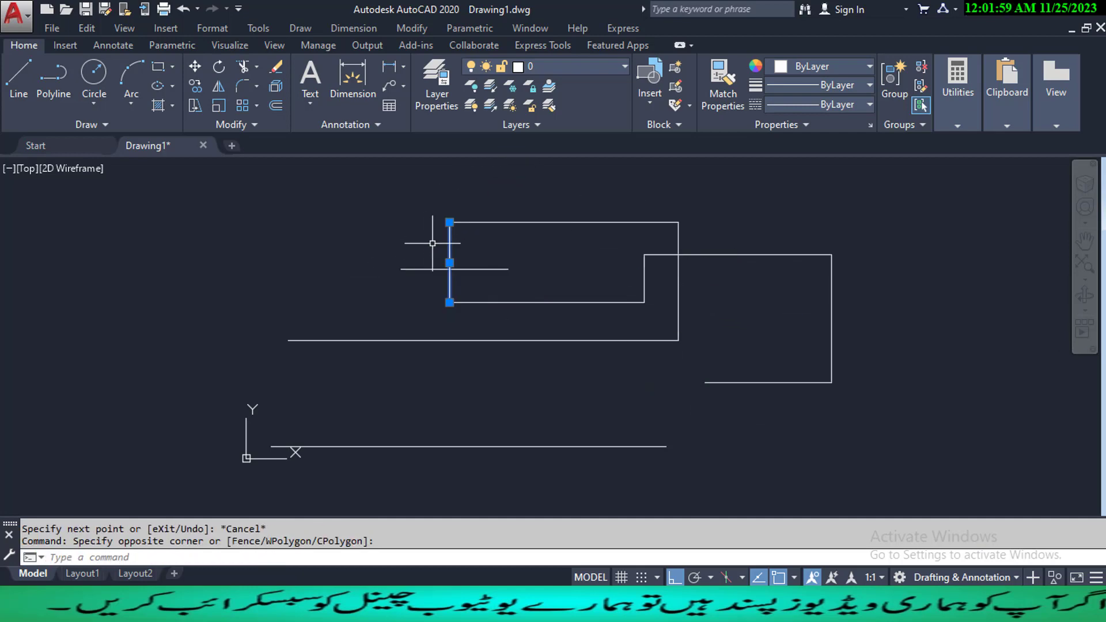
key("Escape")
left_click(563, 237)
left_click(511, 178)
key("Escape")
left_click(719, 316)
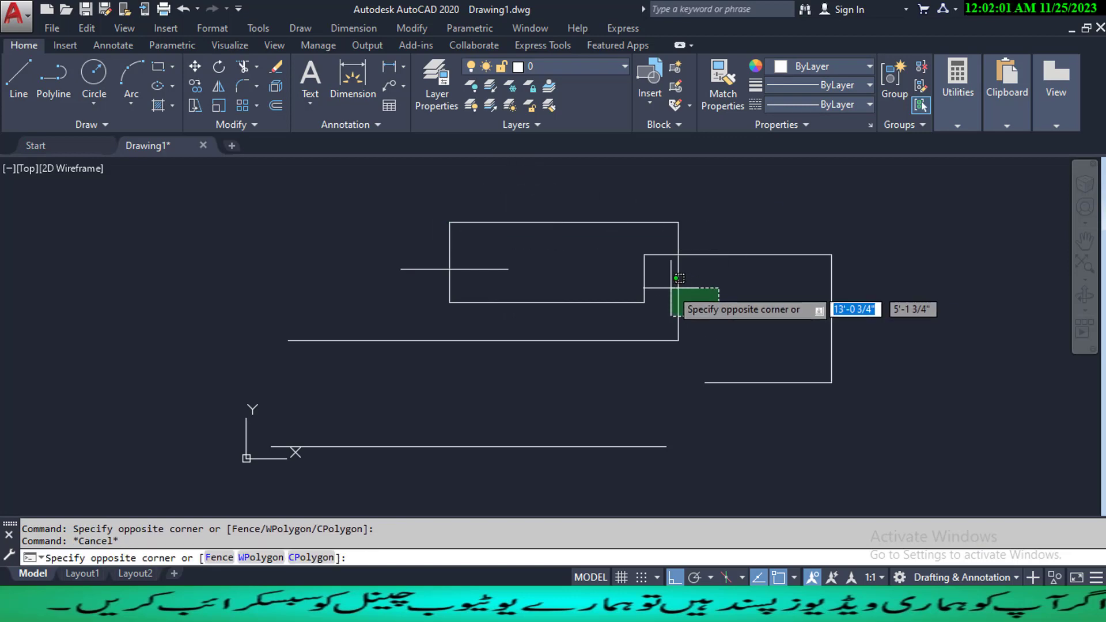
key("Escape")
- Start a polyline in the empty area right of the line chain with a 12' segment rightward and a 15' segment downward
mouse_move(681, 333)
middle_mouse_down()
mouse_move(618, 378)
mouse_move(444, 321)
middle_mouse_up()
scroll(444, 321, "down", 2)
middle_click_drag(612, 403, 562, 346)
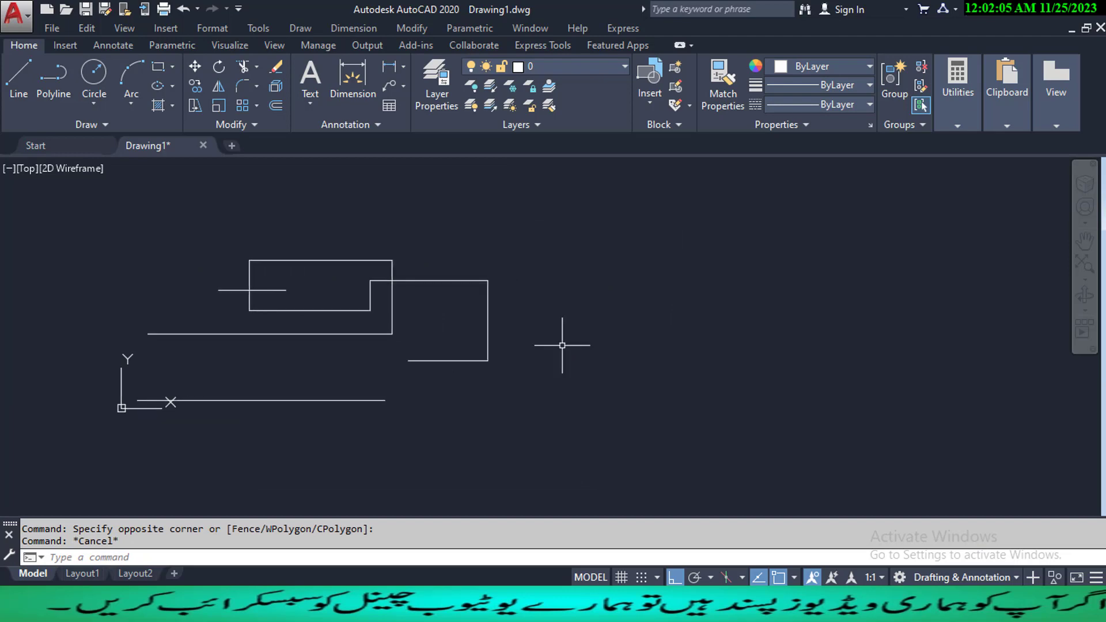
type("PL")
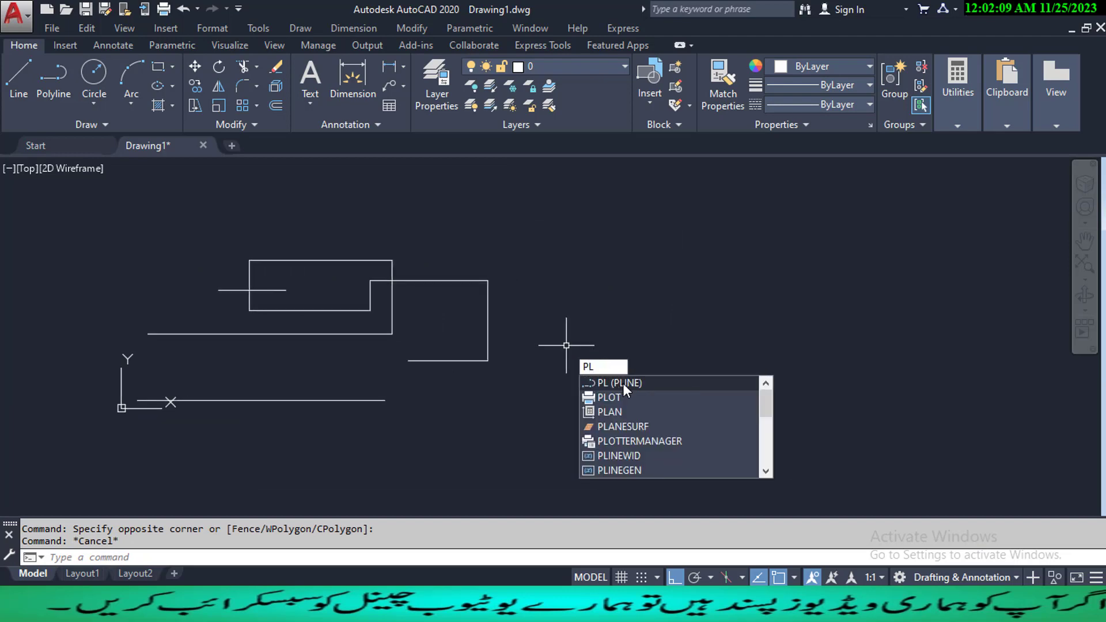
left_click(623, 382)
left_click(536, 235)
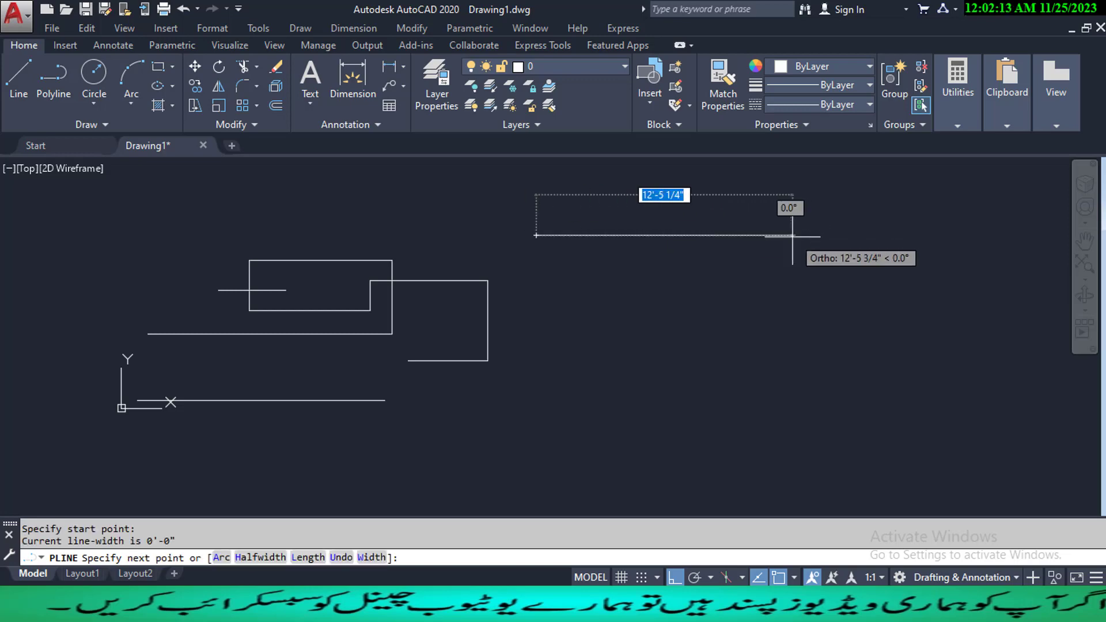
type("1")
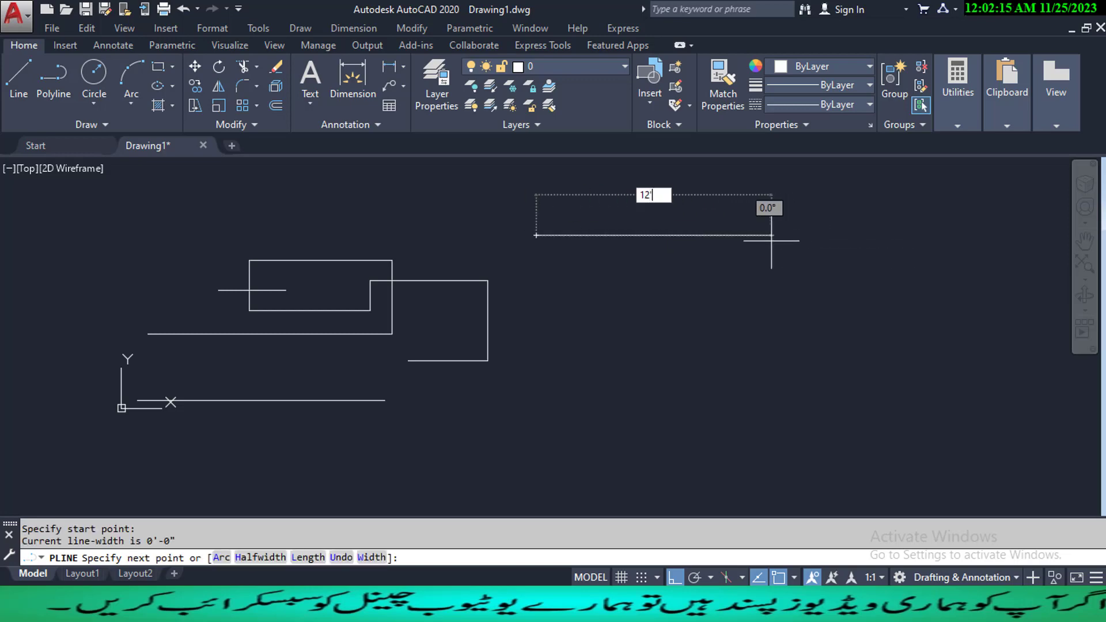
type("2'")
key("Return")
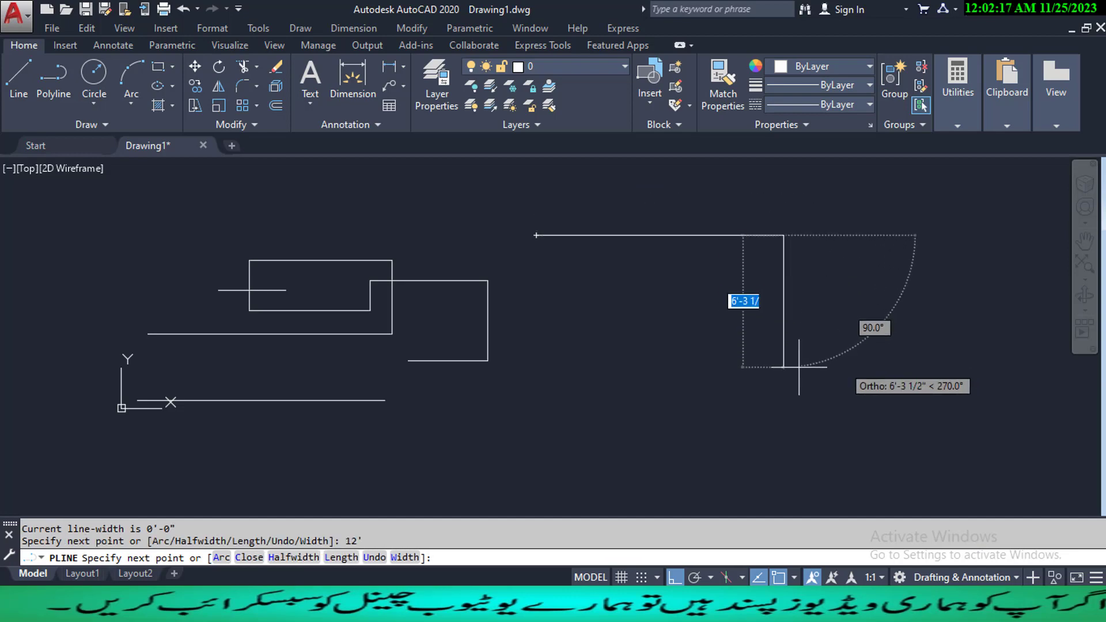
type("1")
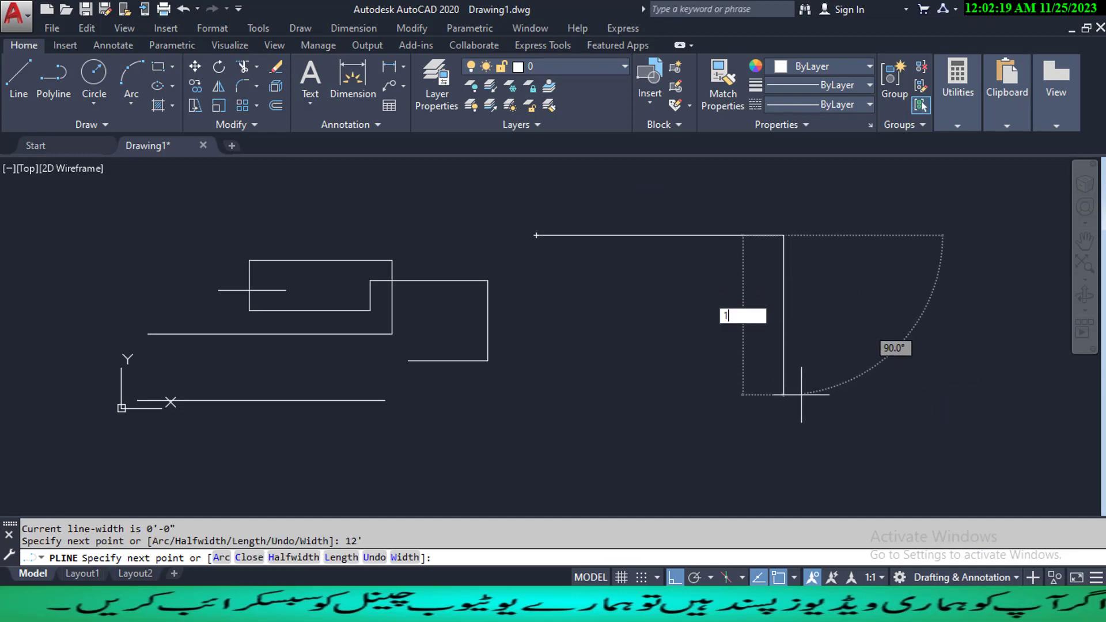
type("5'")
key("Return")
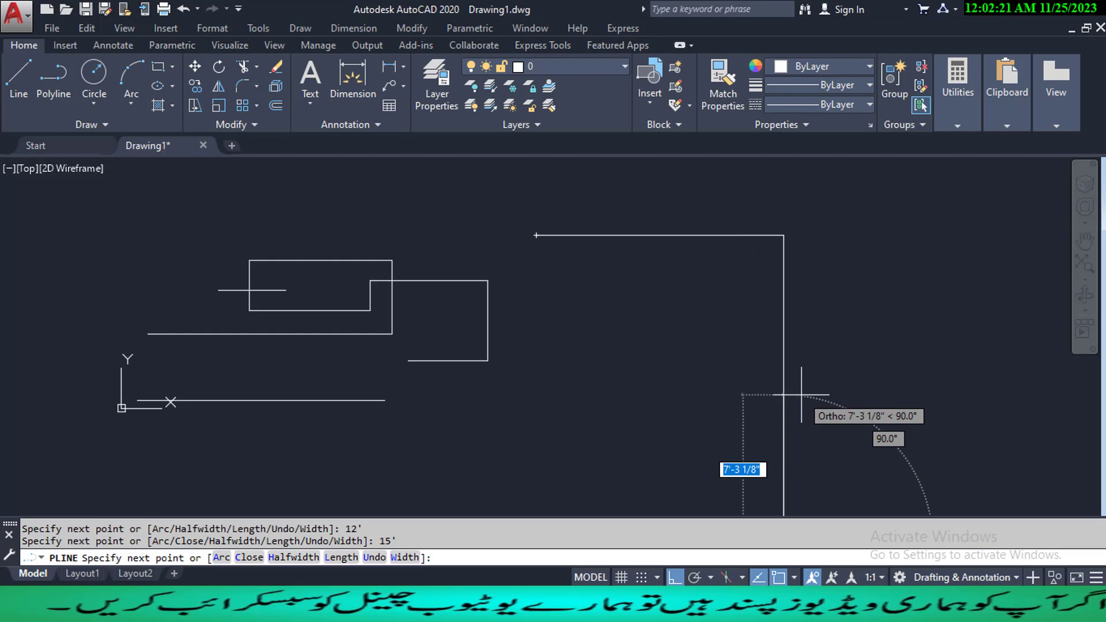
- Complete the polyline rectangle with a 12' segment leftward and a 15' segment up to the start point
scroll(682, 346, "down", 4)
scroll(685, 345, "up", 2)
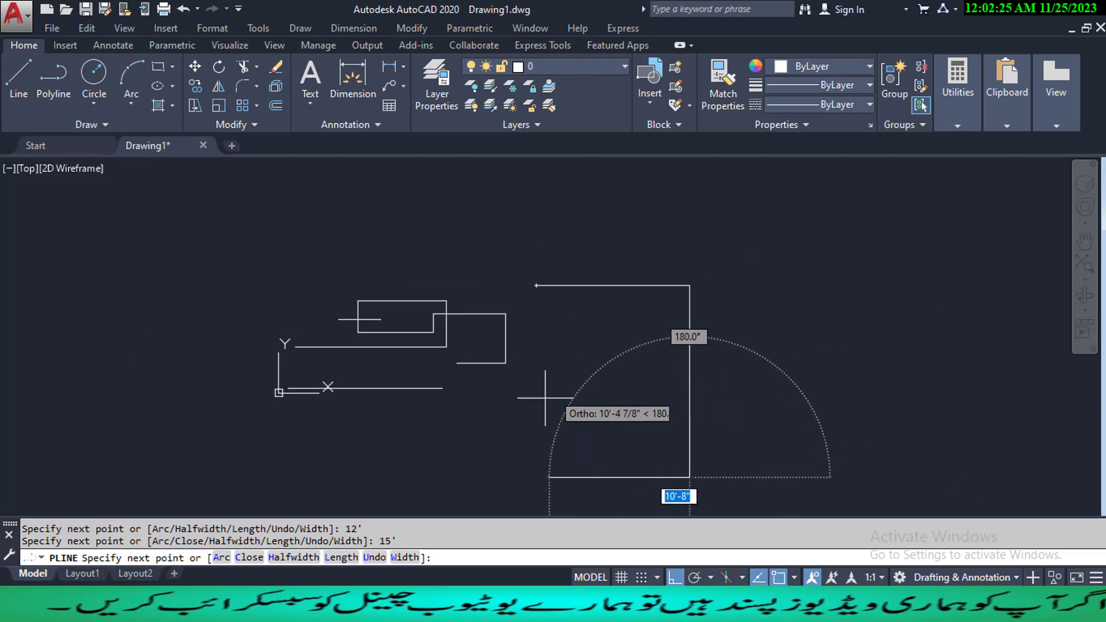
type("12")
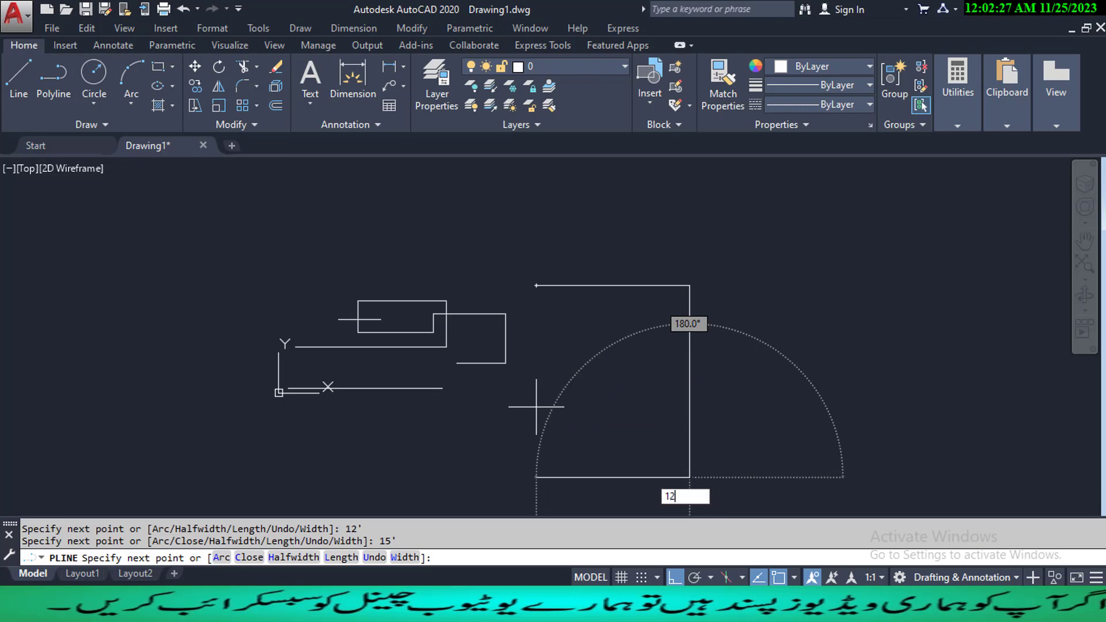
type("'")
key("Return")
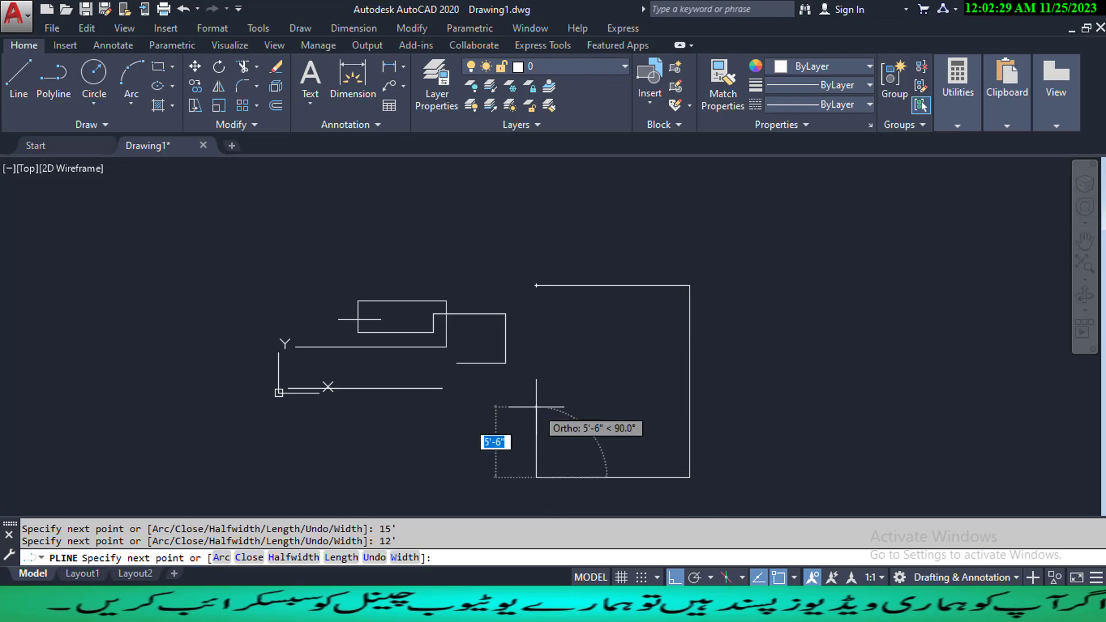
scroll(542, 403, "up", 2)
type("15")
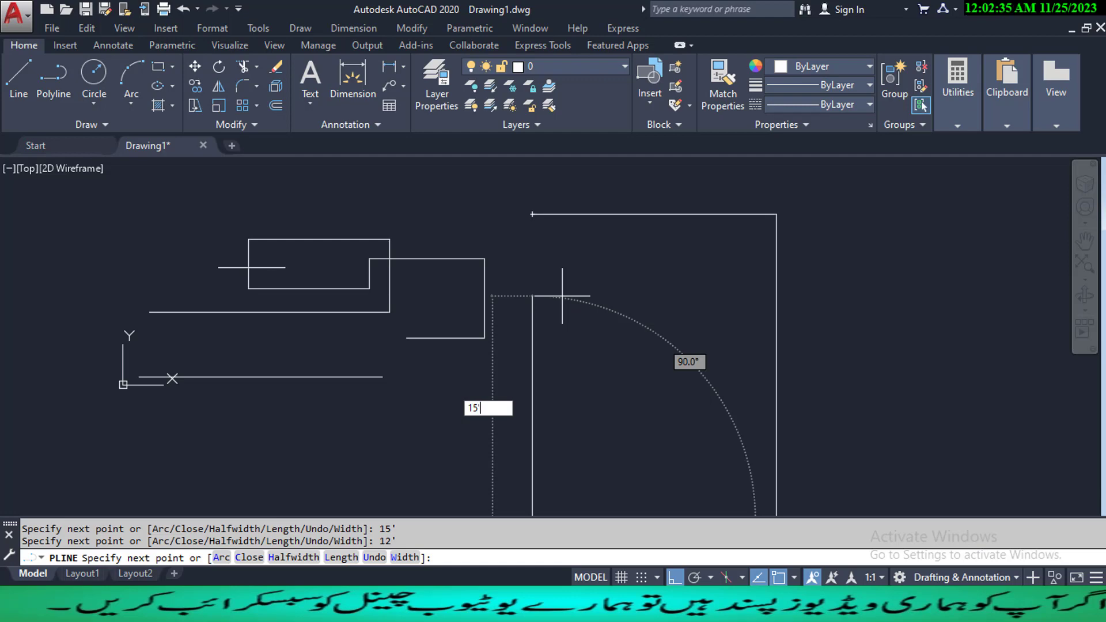
type("'")
key("Return")
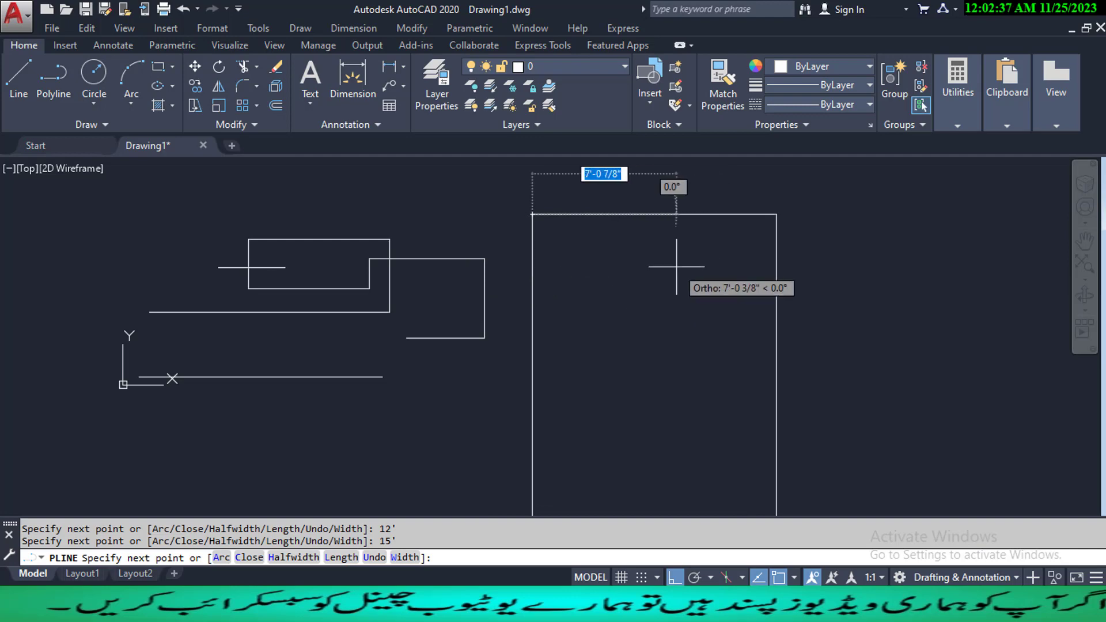
key("Escape")
- Select the rectangle's upper edge to examine whether the polyline is a single object, and clear the selection
mouse_move(649, 342)
middle_mouse_down()
mouse_move(618, 277)
mouse_move(610, 343)
mouse_move(488, 325)
middle_mouse_up()
scroll(627, 300, "down", 2)
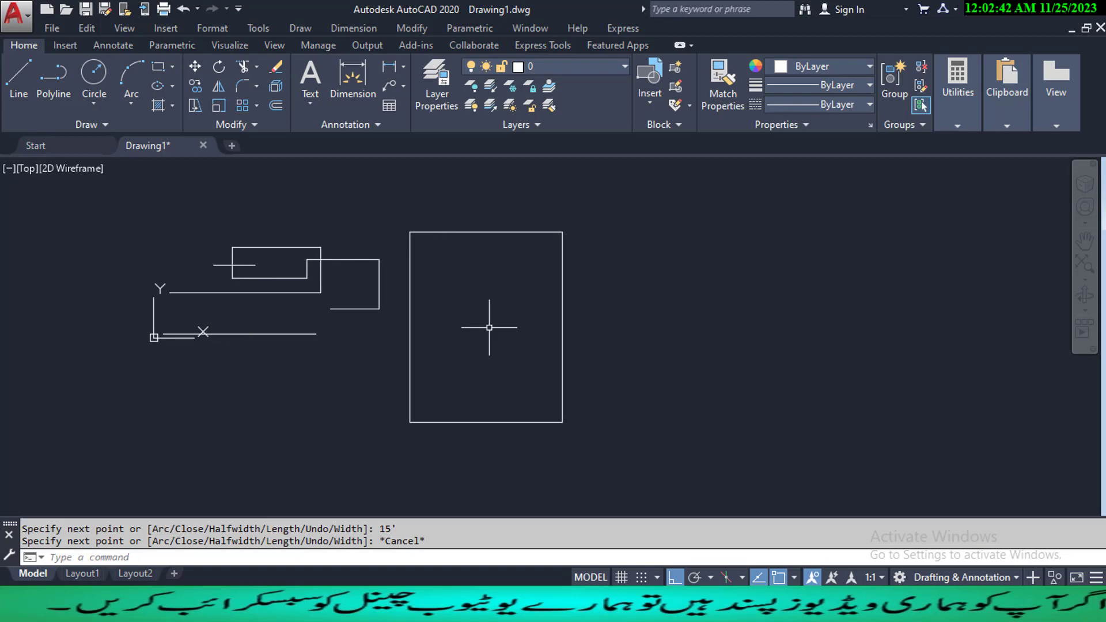
left_click(505, 233)
key("Escape")
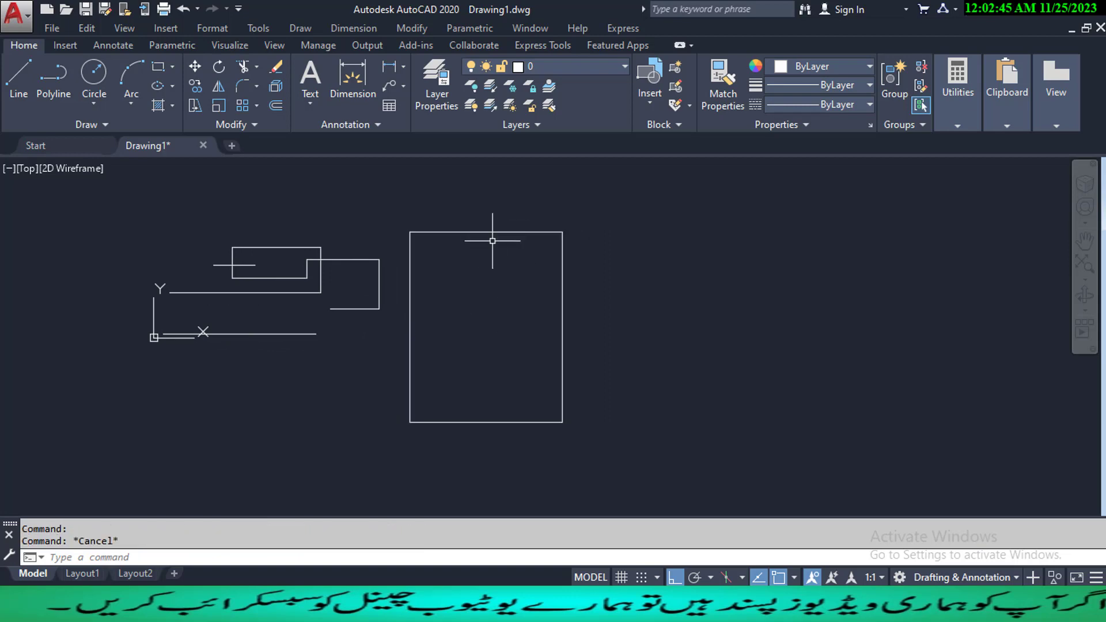
- Select the polyline rectangle by its upper, right and left edges in turn to examine whether all sides form one object
left_click(495, 231)
key("Escape")
left_click(495, 232)
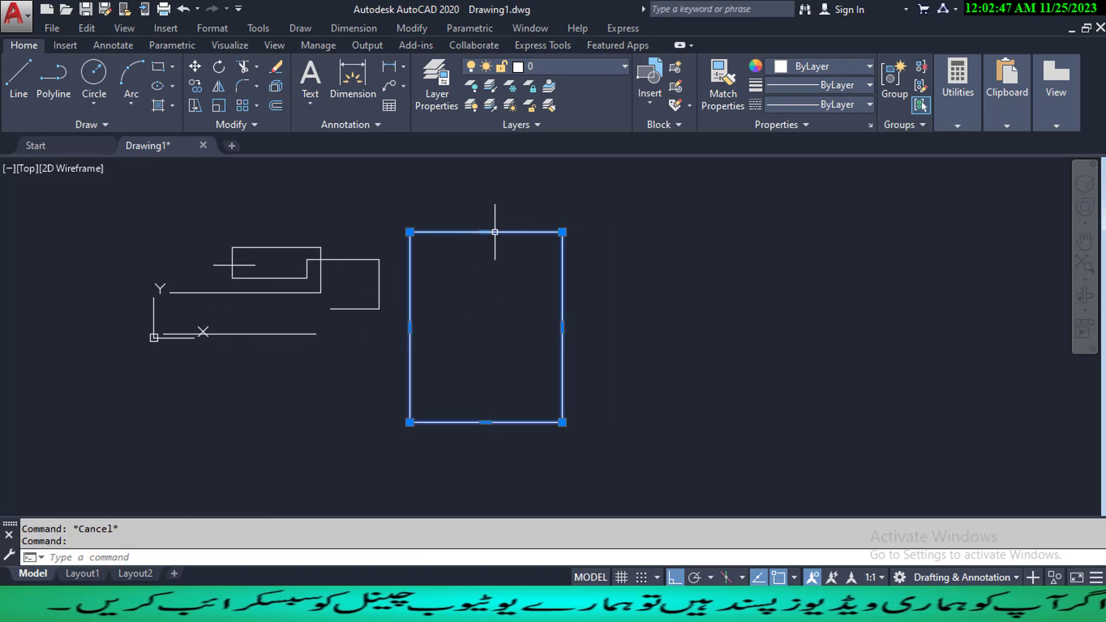
key("Escape")
left_click(494, 232)
key("Escape")
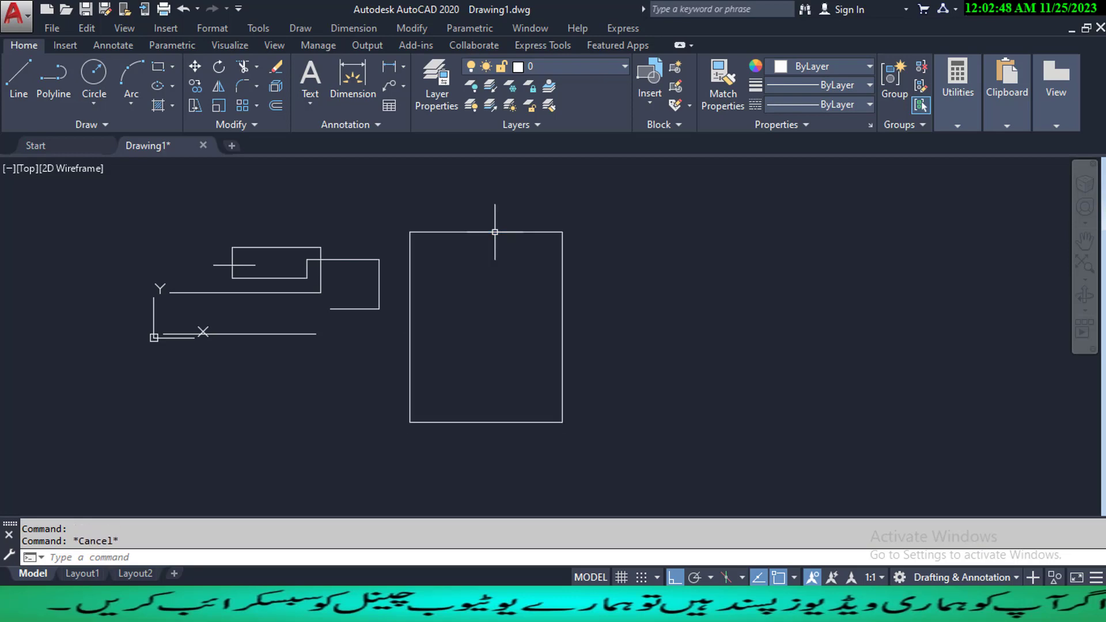
left_click(562, 305)
key("Escape")
left_click(508, 231)
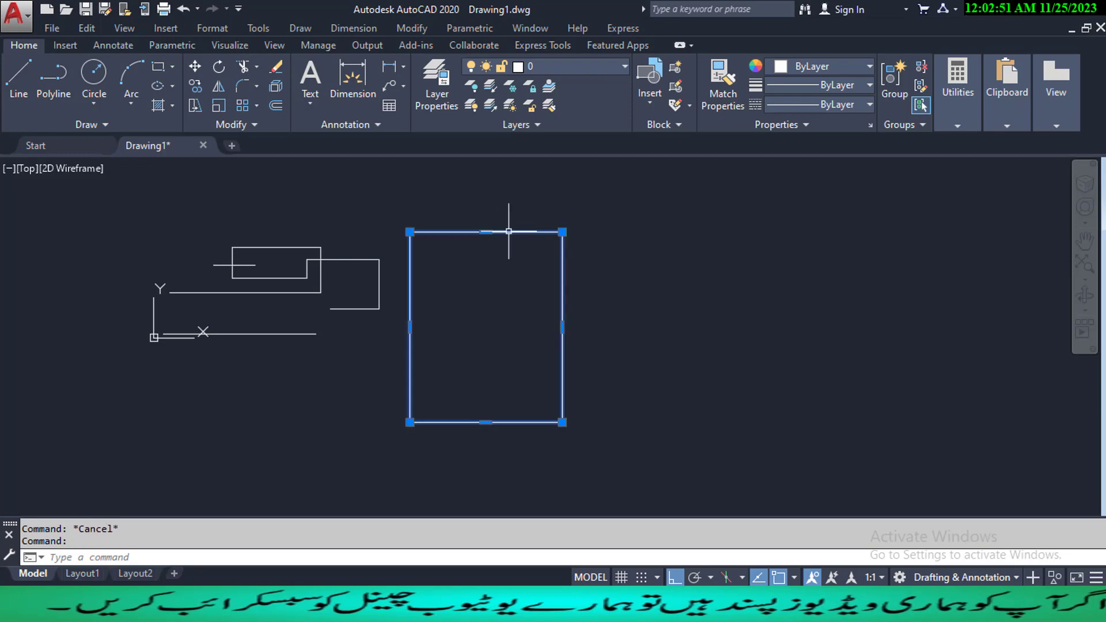
key("Escape")
left_click(409, 277)
key("Escape")
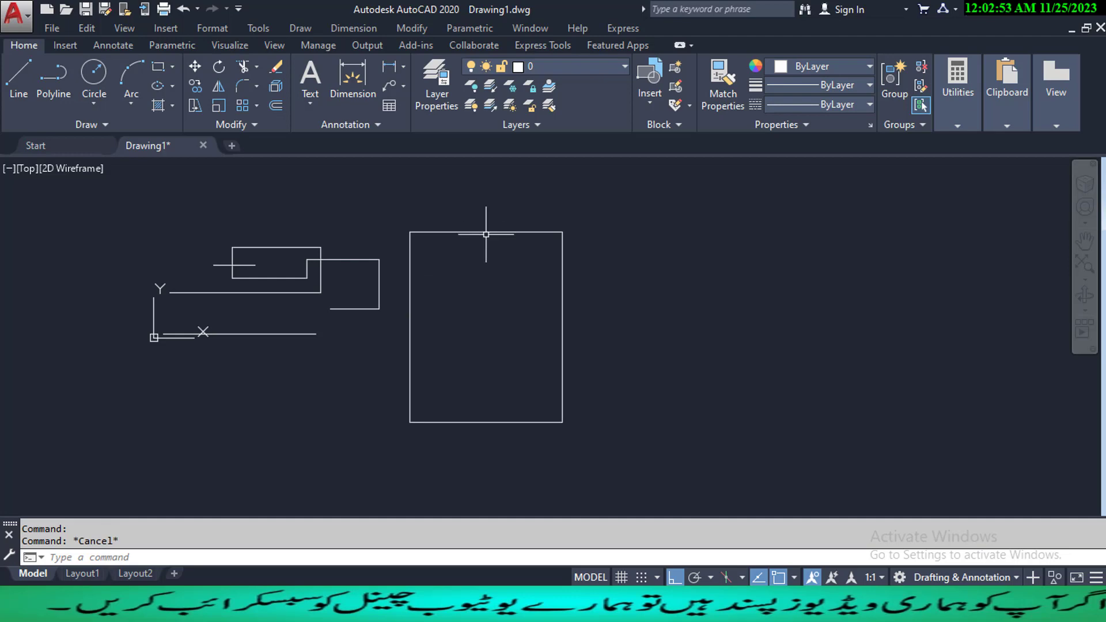
left_click(485, 231)
key("Escape")
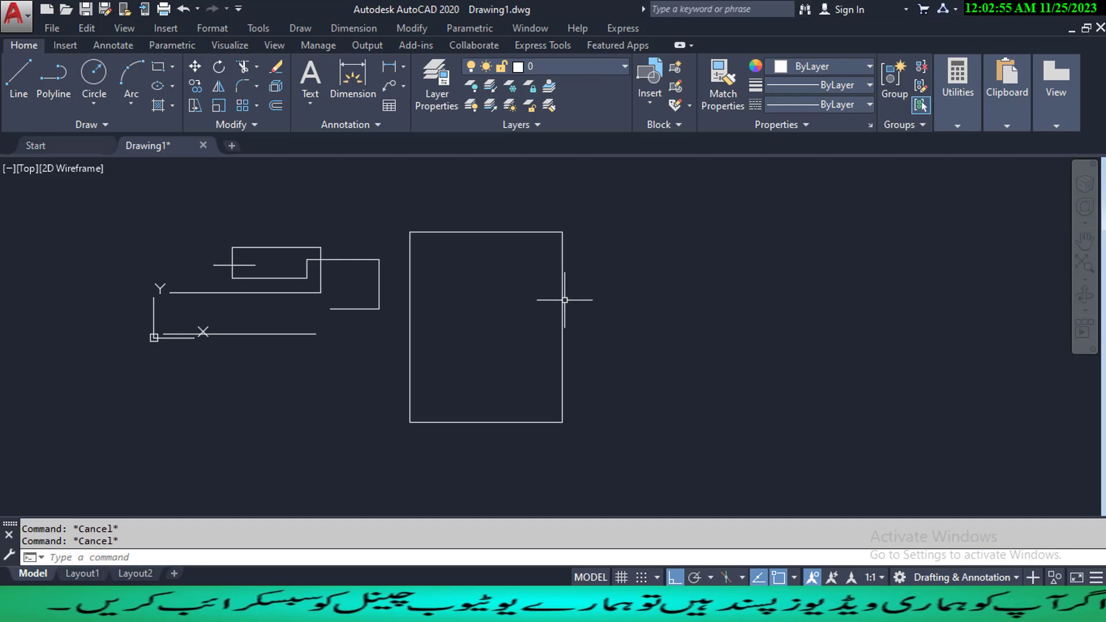
- Start a line-drawn rectangle to the right of the polyline rectangle with a 15' line rightward and a 12' line downward
type("L")
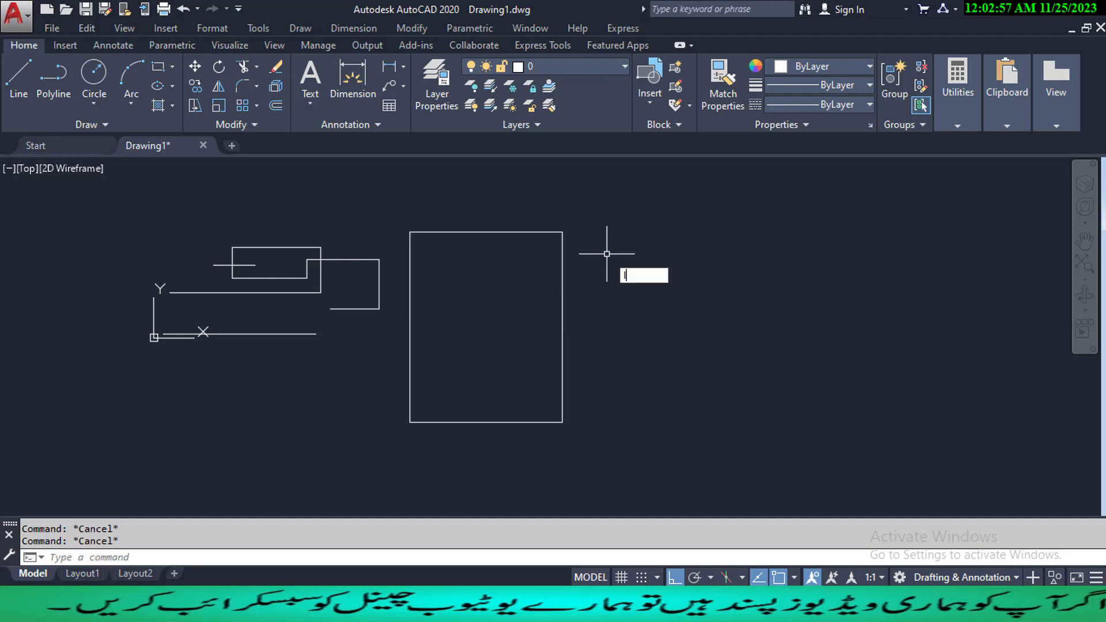
key("Return")
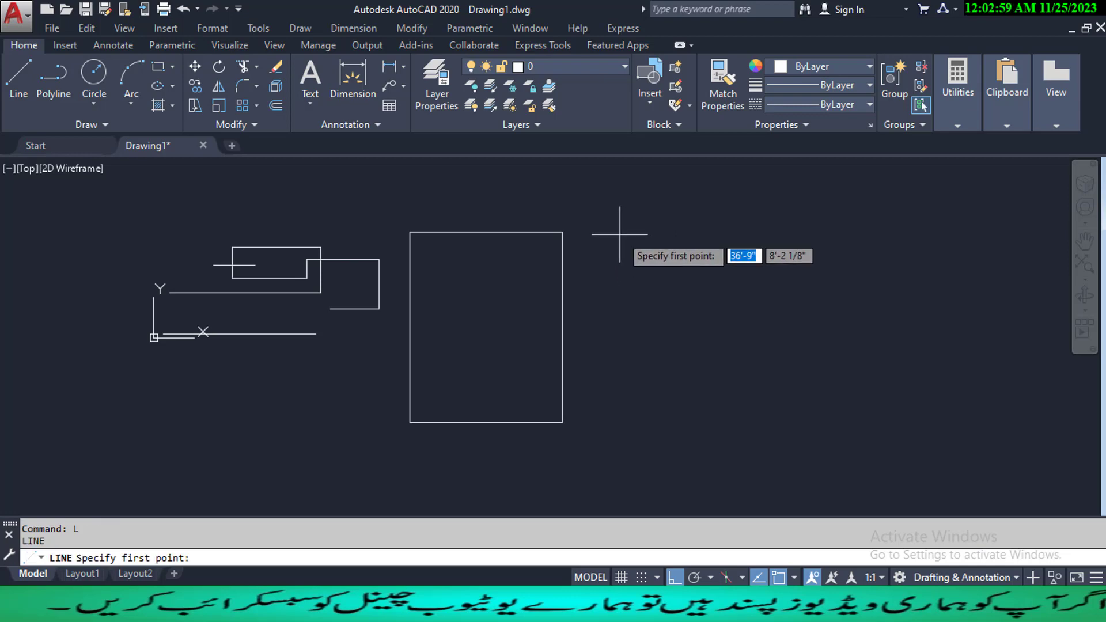
left_click(615, 229)
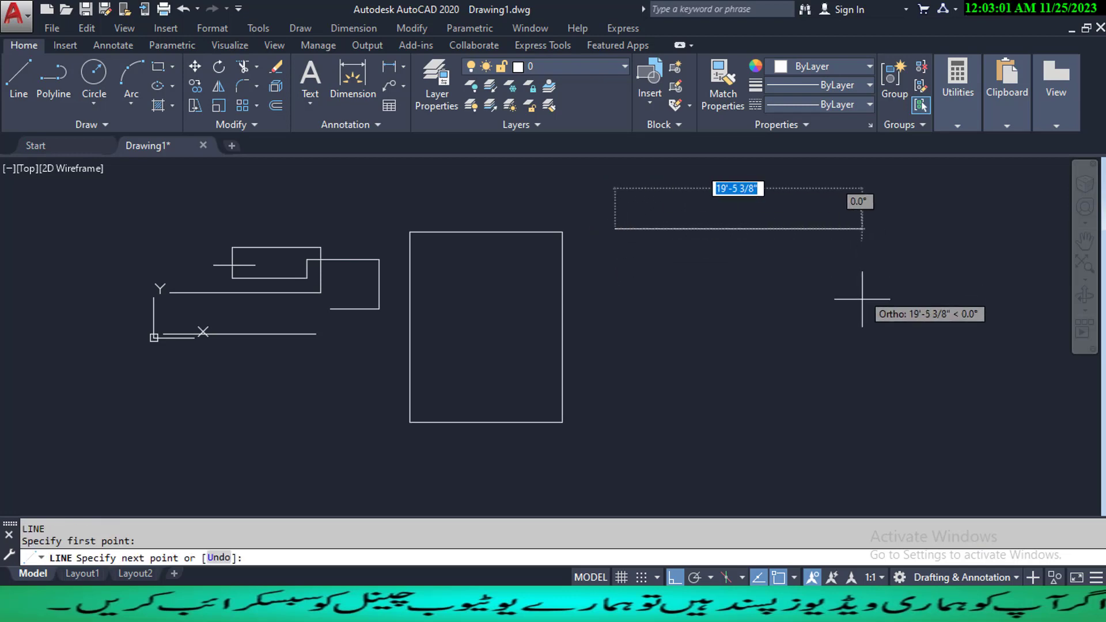
type("1")
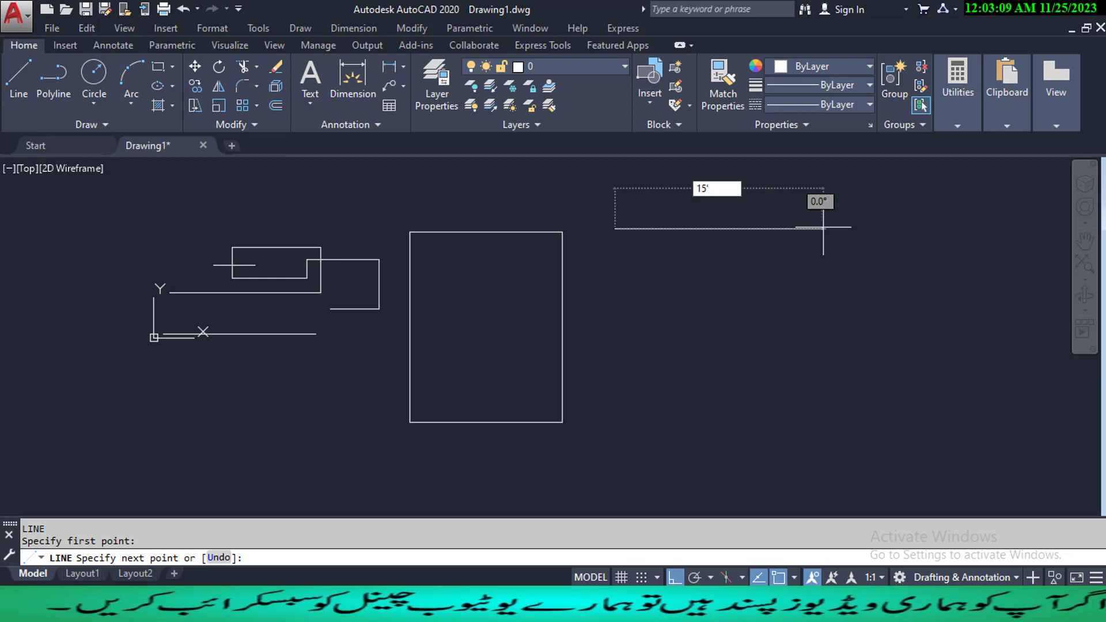
type("5'")
key("Return")
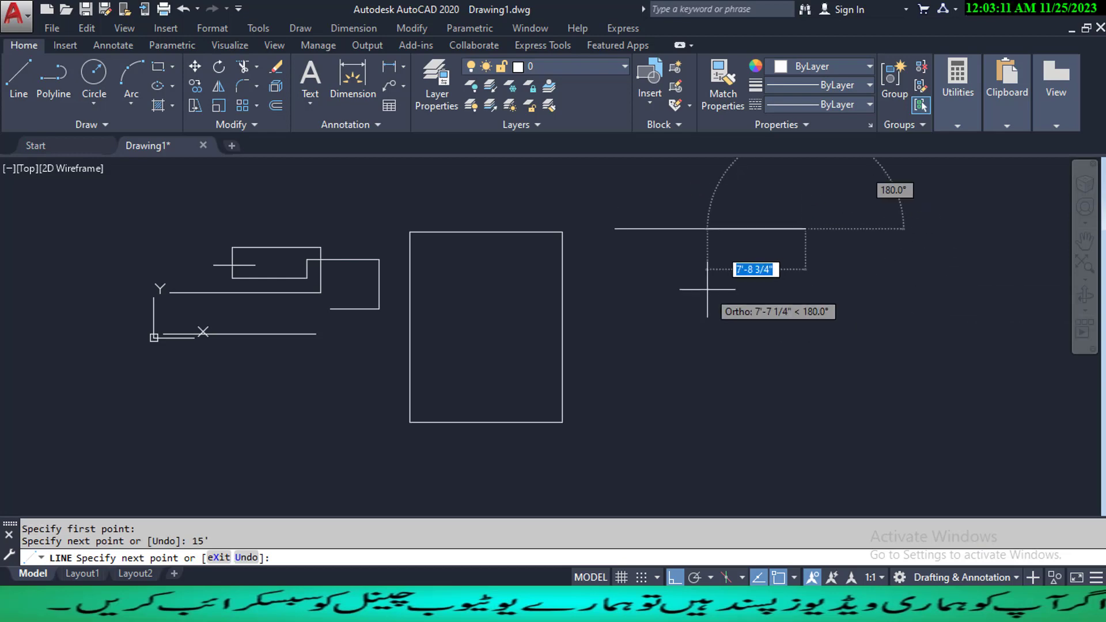
type("12")
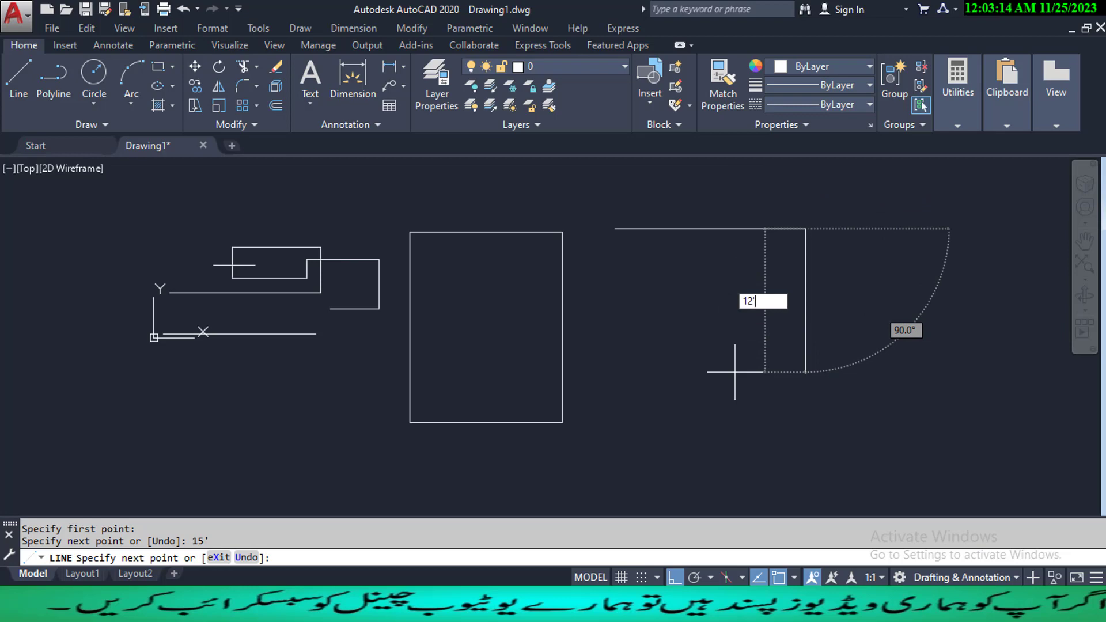
key("Return")
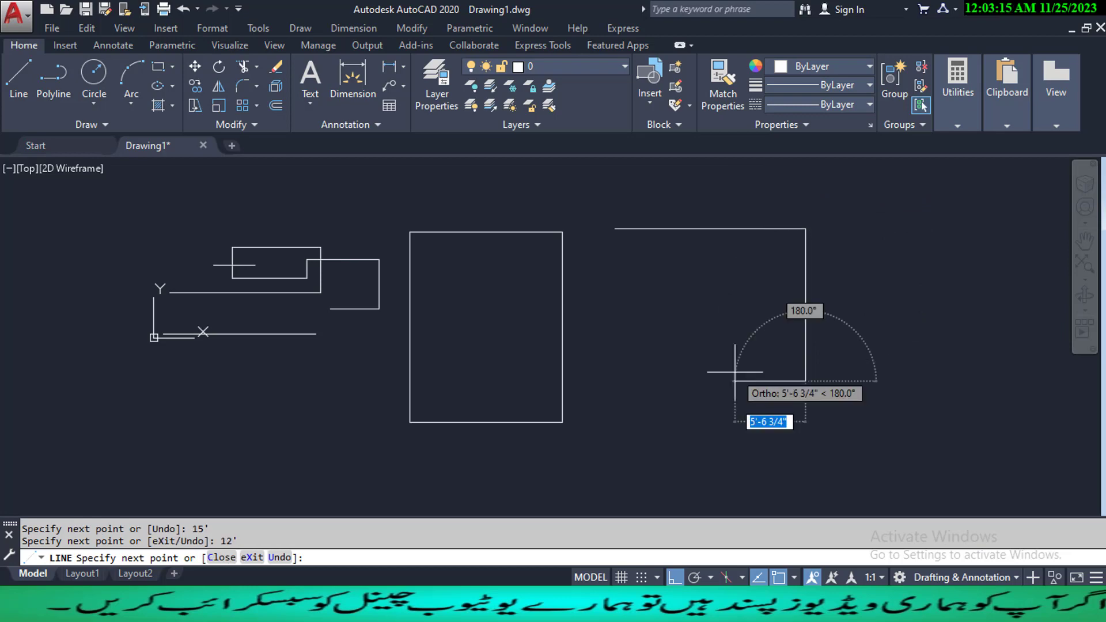
- Complete the line-drawn rectangle with a 15' line leftward and a 12' line up to the start point
type("15")
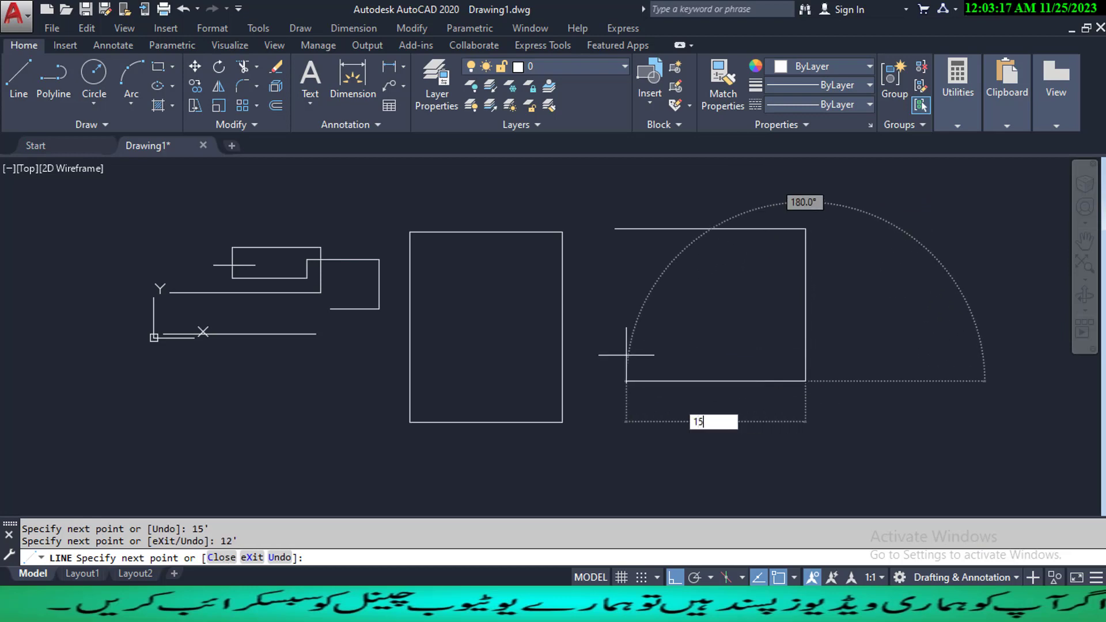
type("'")
key("Return")
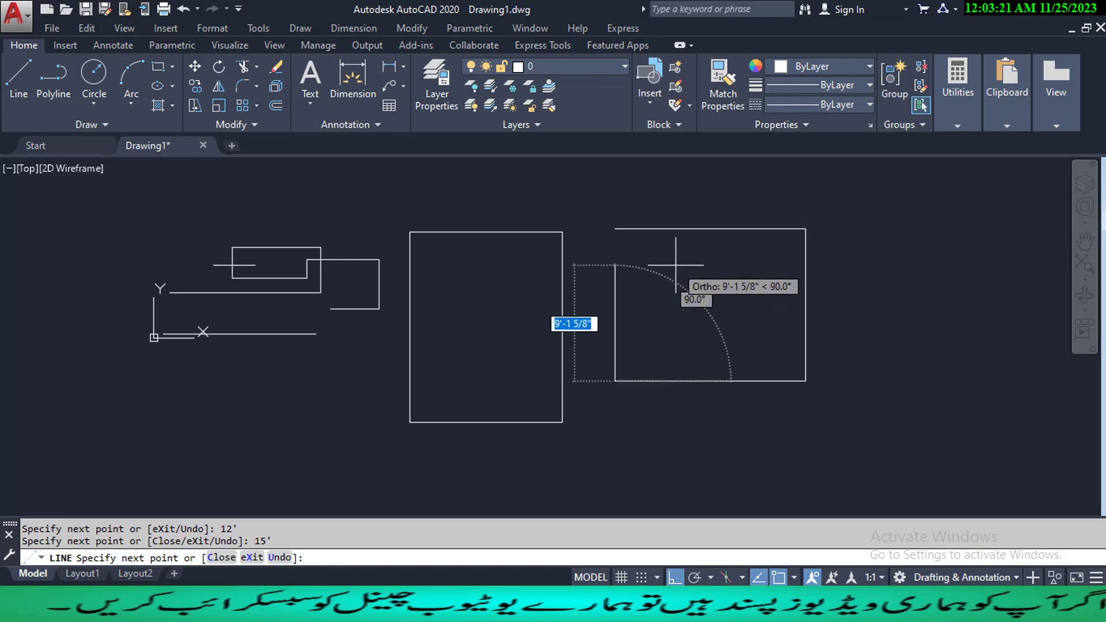
type("12")
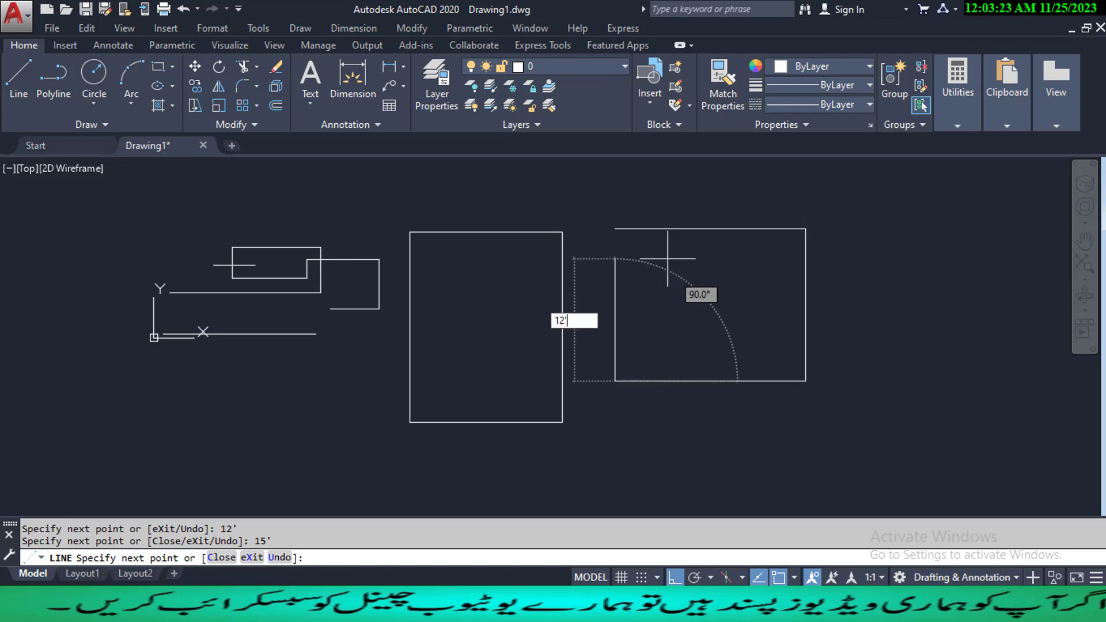
key("Return")
key("Escape")
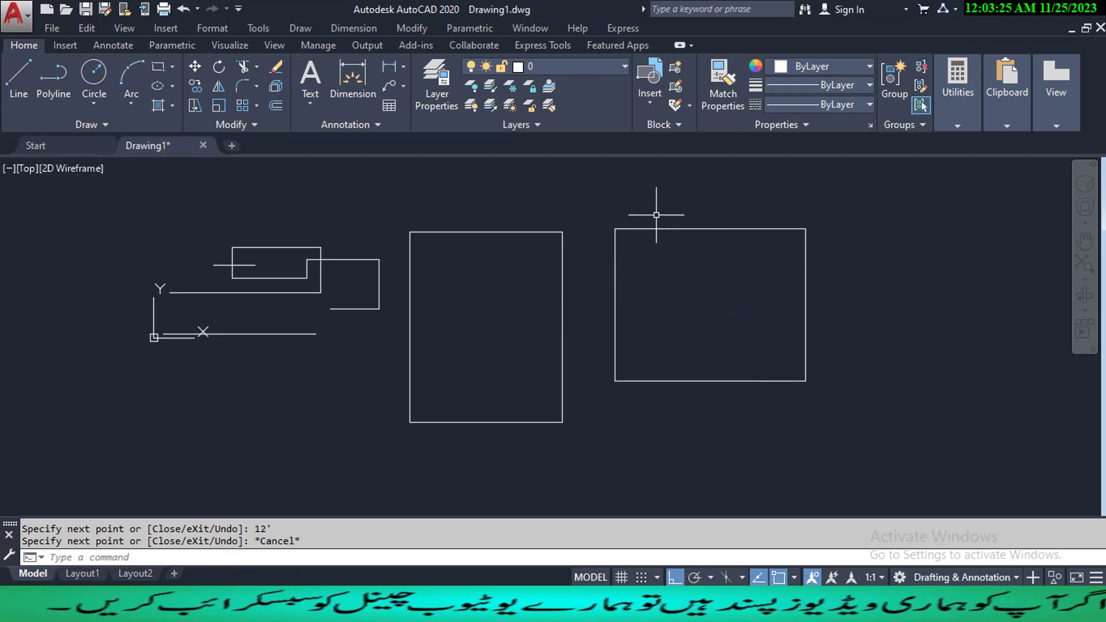
- Select the polyline rectangle together with individual edges of the line-drawn rectangle to compare their selection, and clear the selection
left_click(526, 233)
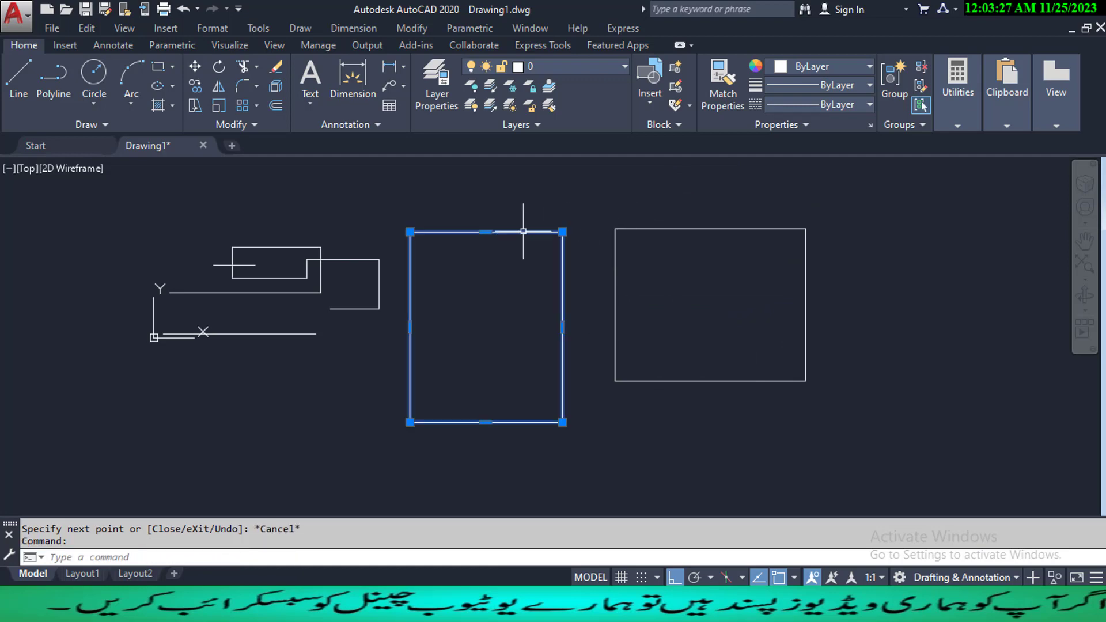
left_click(757, 228)
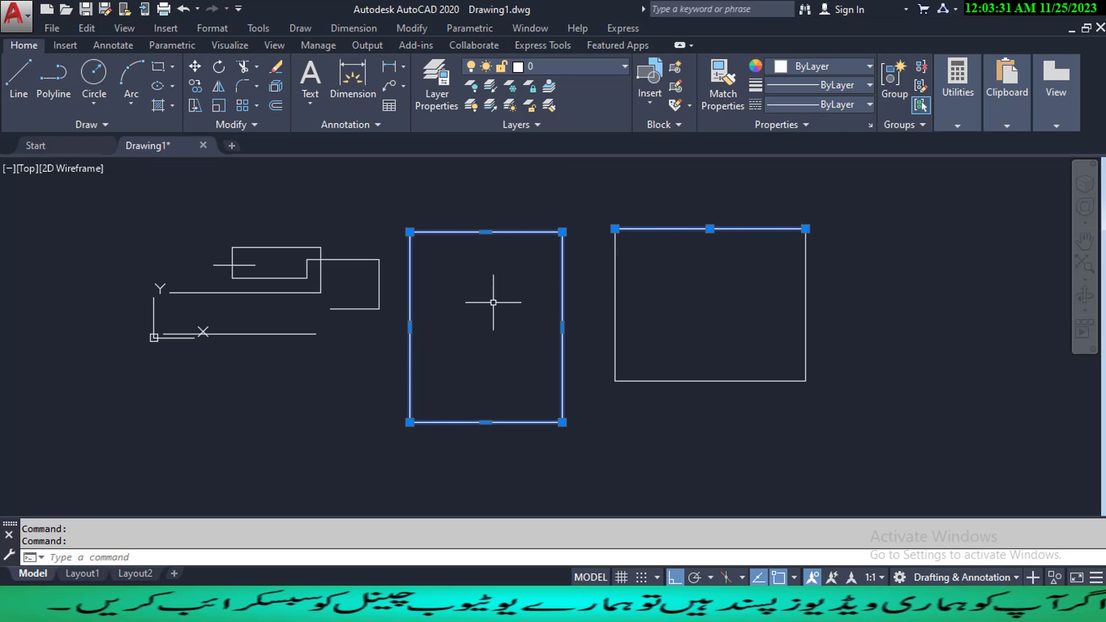
left_click(805, 321)
key("Escape")
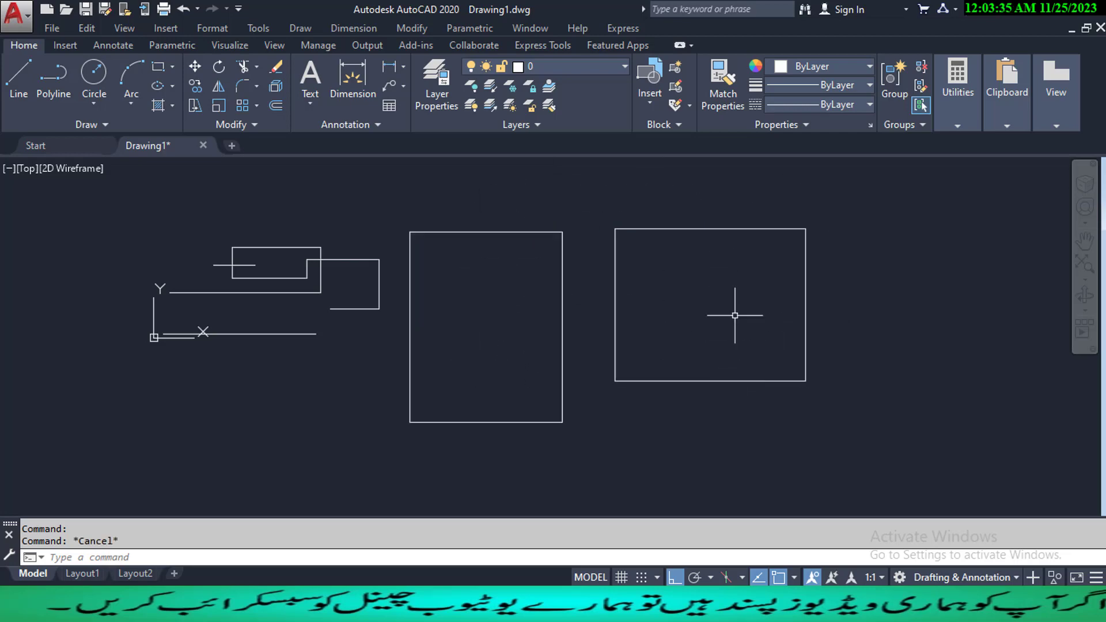
left_click(540, 230)
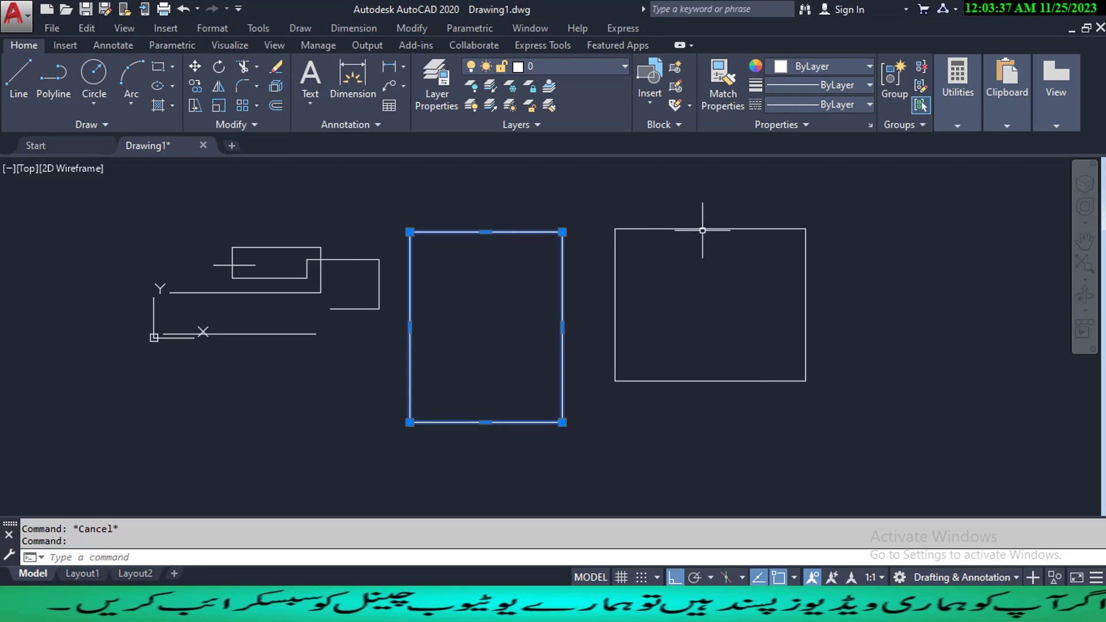
left_click(702, 231)
left_click(714, 394)
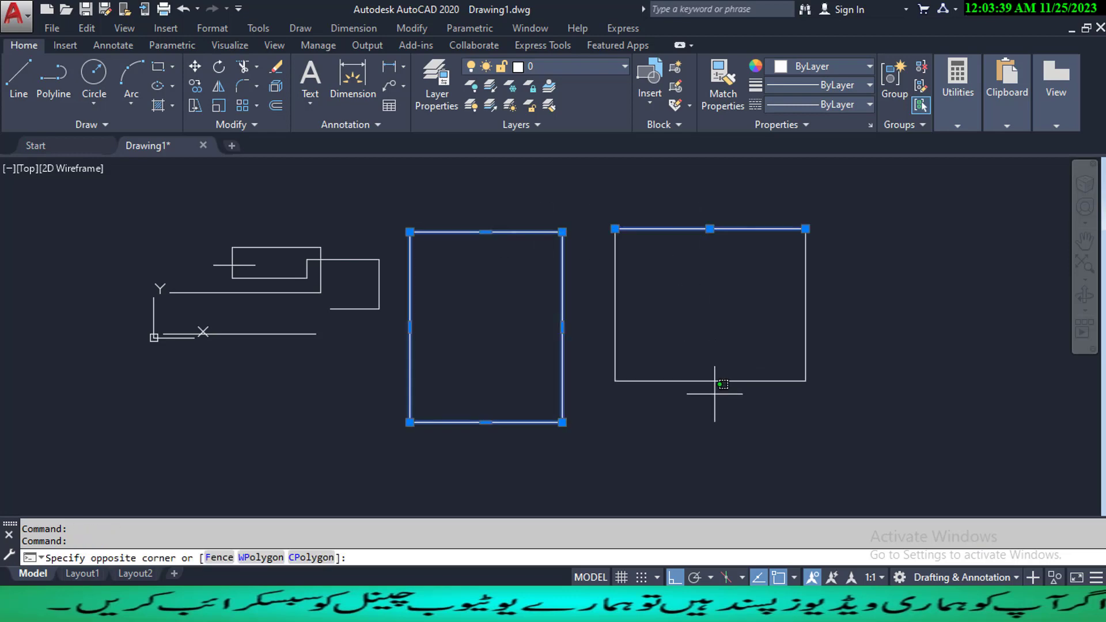
left_click(683, 347)
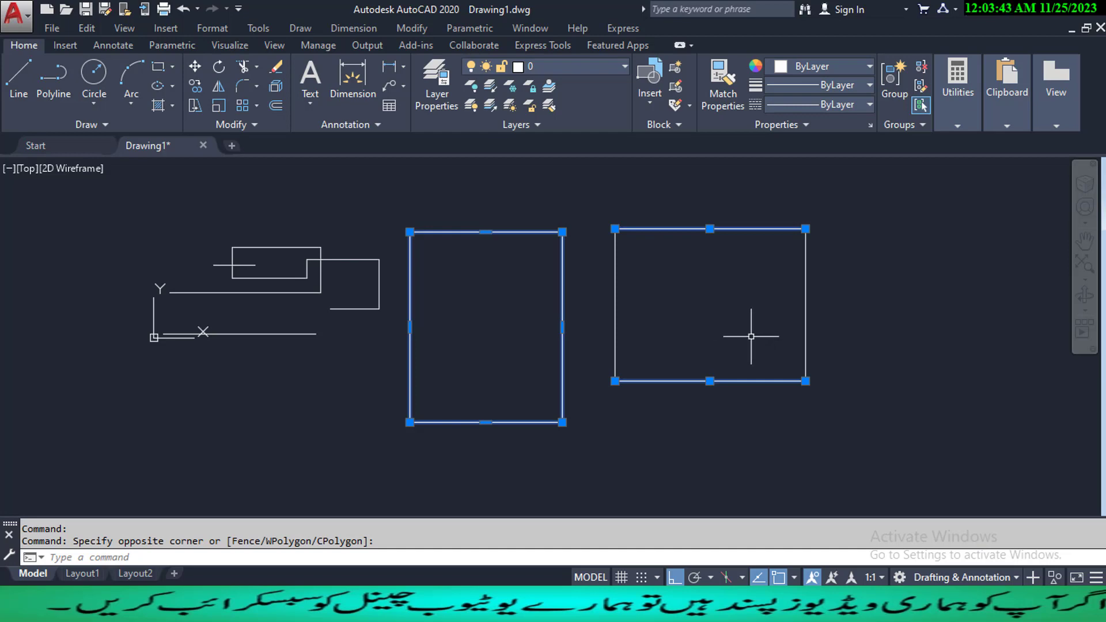
key("Escape")
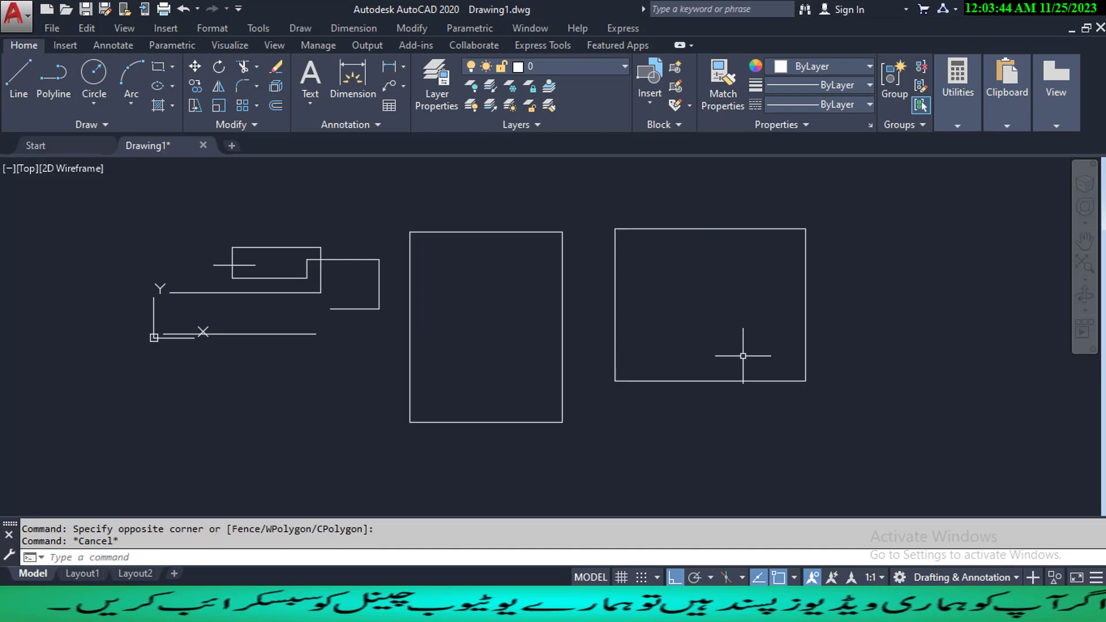
- Select the line-drawn rectangle's lower, left and upper edges and the polyline's right edge one at a time to compare them
left_click(696, 382)
key("Escape")
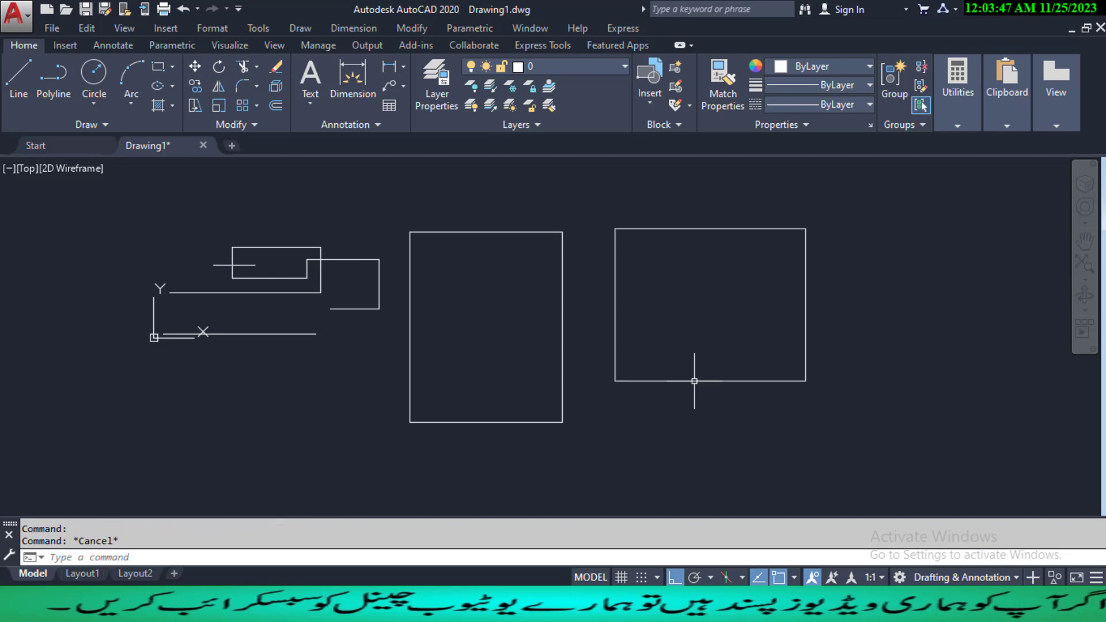
left_click(613, 340)
key("Escape")
left_click(706, 228)
key("Escape")
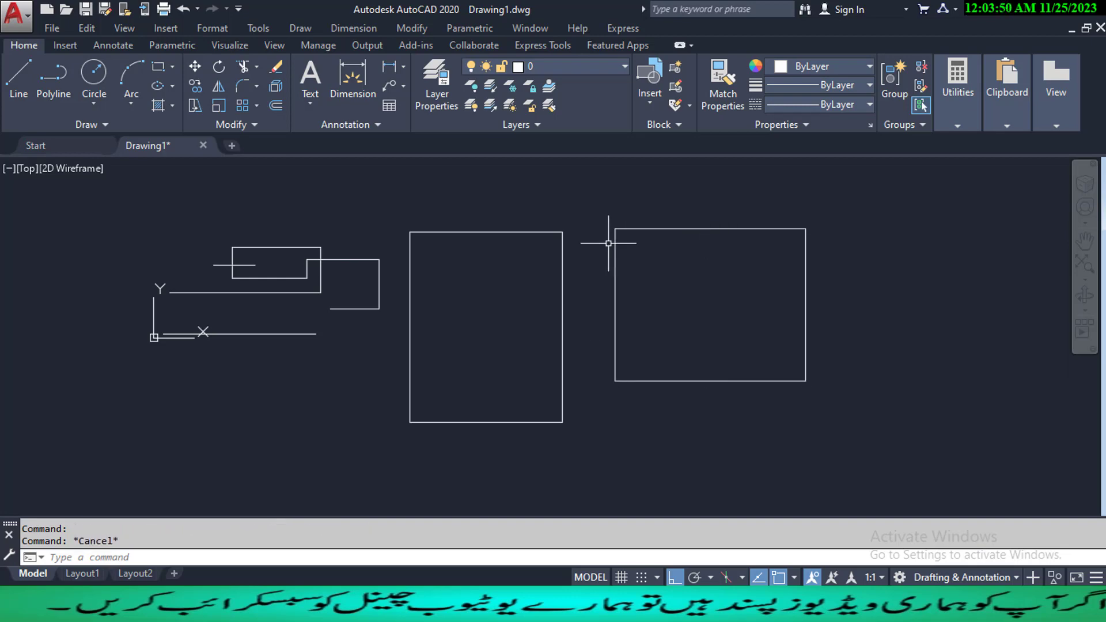
left_click(562, 266)
key("Escape")
- Select the line-drawn rectangle's upper, left and right edges one by one to examine whether they are separate objects
scroll(619, 286, "down", 2)
middle_click_drag(629, 289, 535, 302)
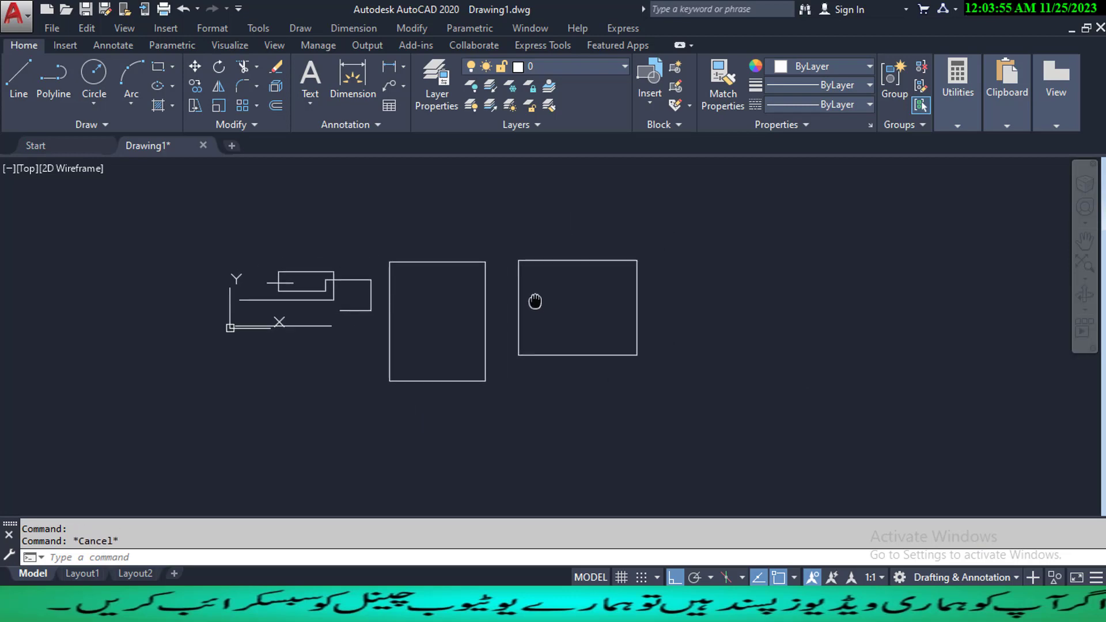
scroll(558, 230, "up", 3)
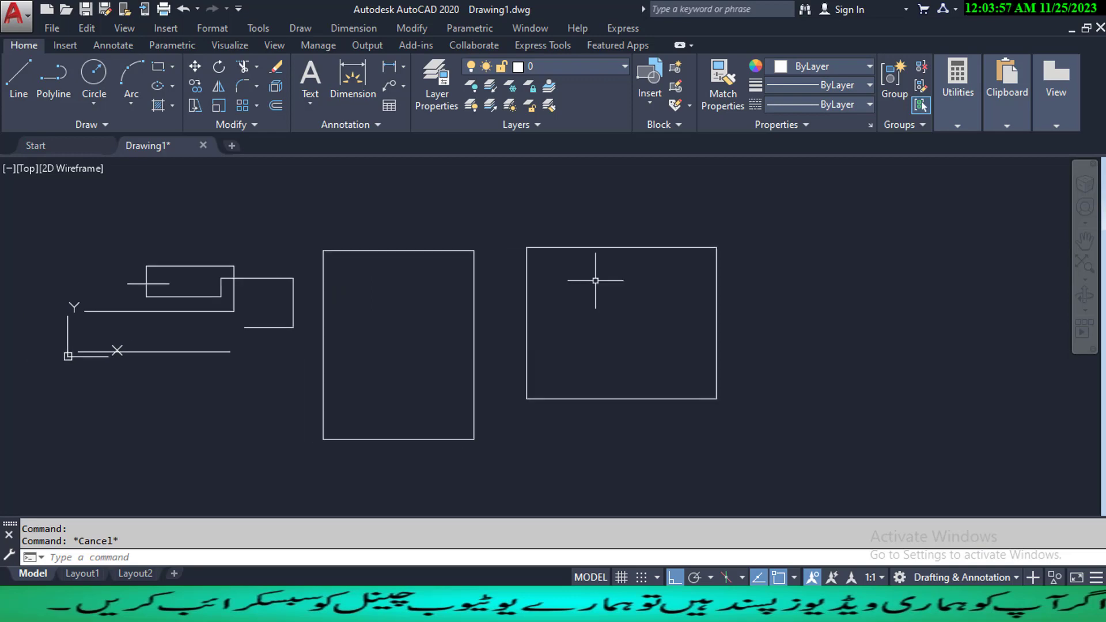
middle_click_drag(581, 270, 576, 275)
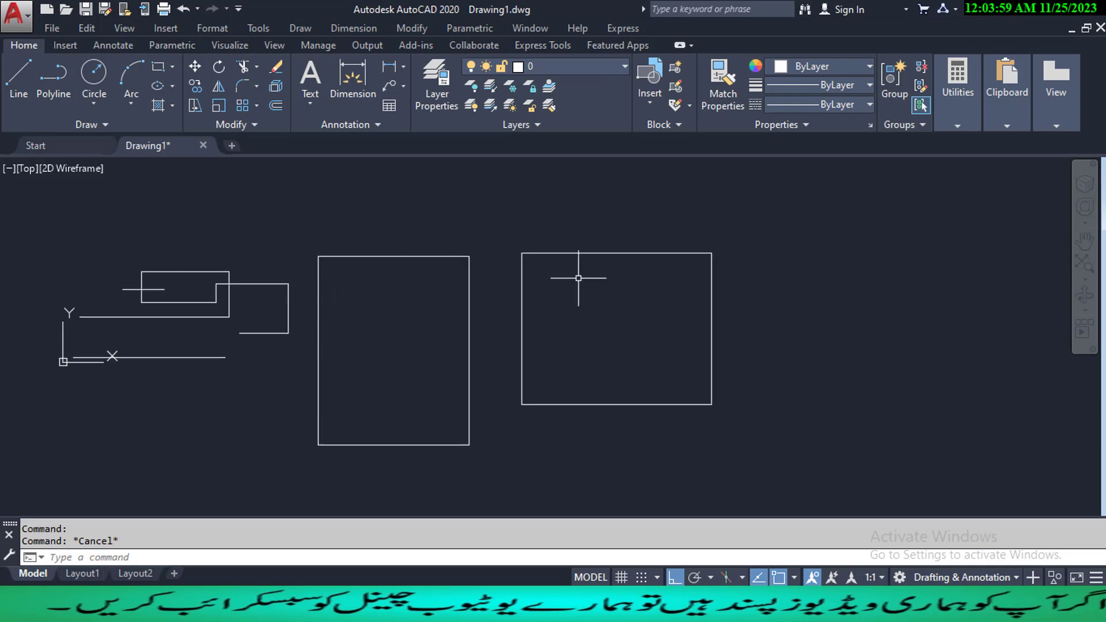
left_click(594, 253)
key("Escape")
left_click(521, 316)
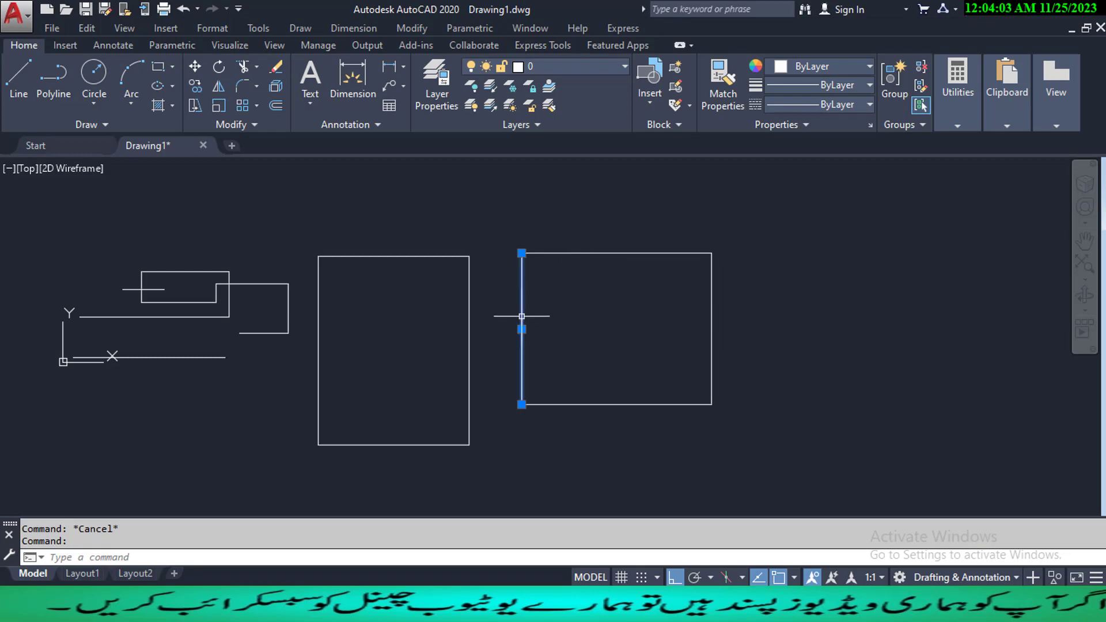
key("Escape")
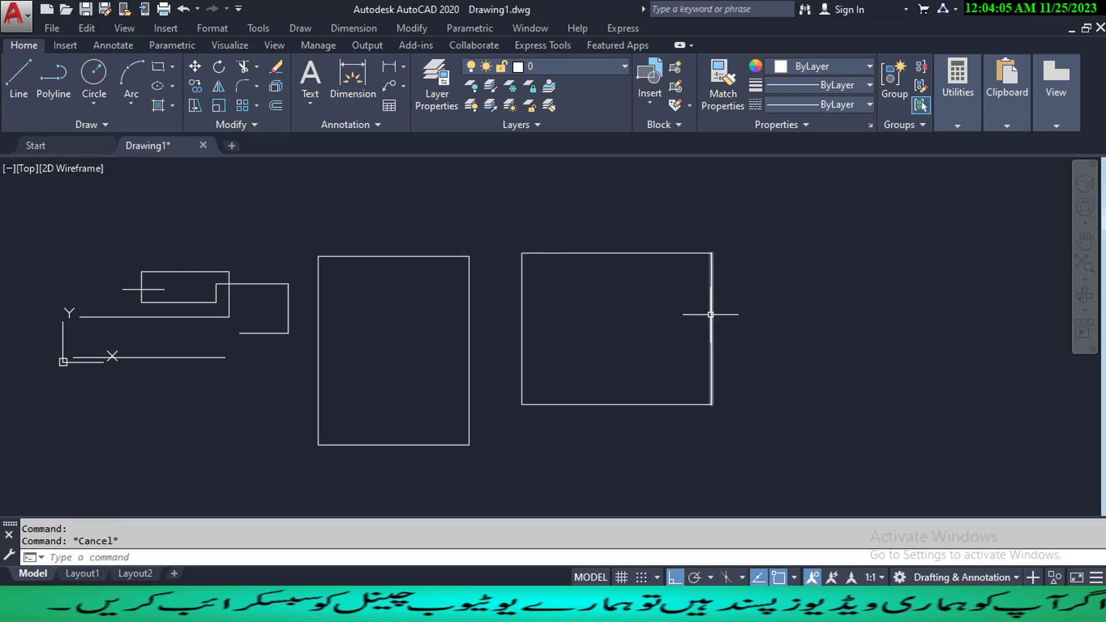
left_click(711, 314)
key("Escape")
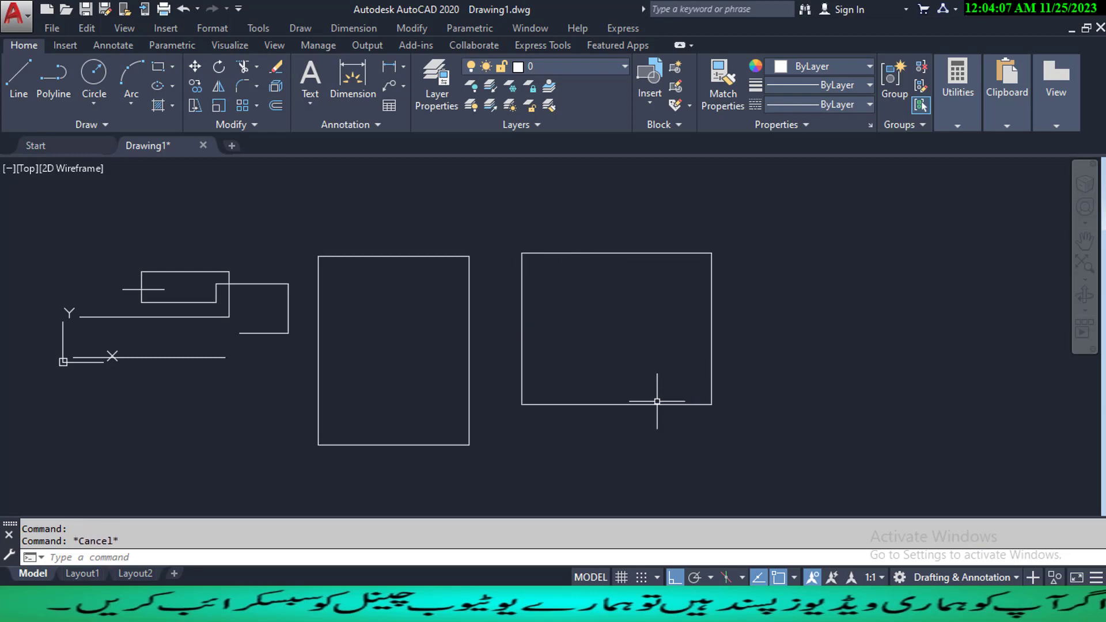
- Offset the polyline rectangle outward by 9"
middle_click_drag(452, 293, 482, 260)
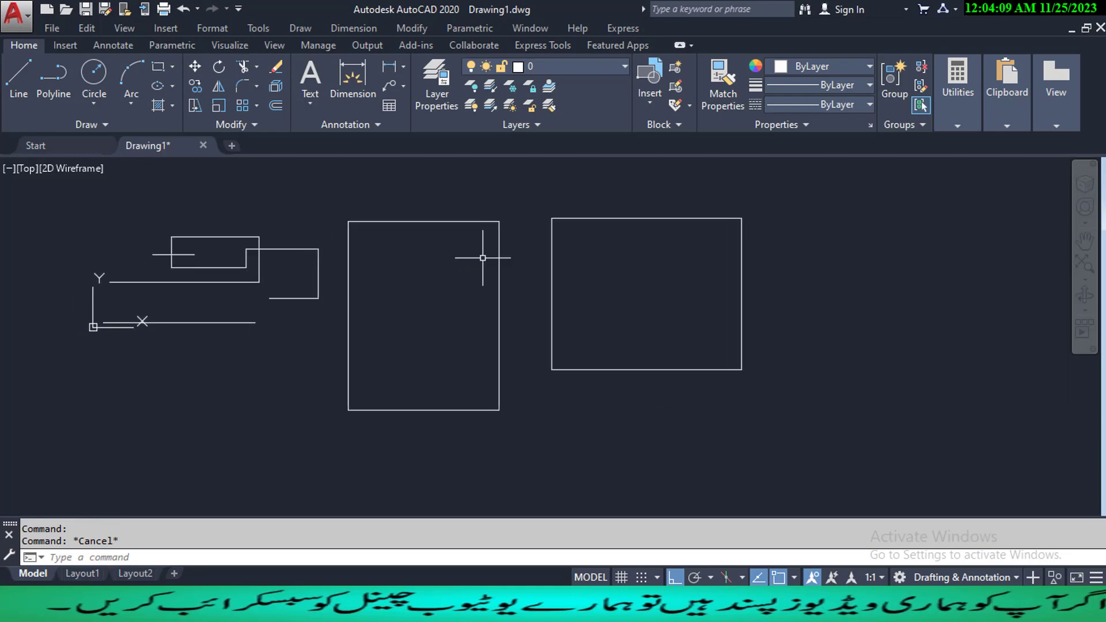
type("o")
key("Return")
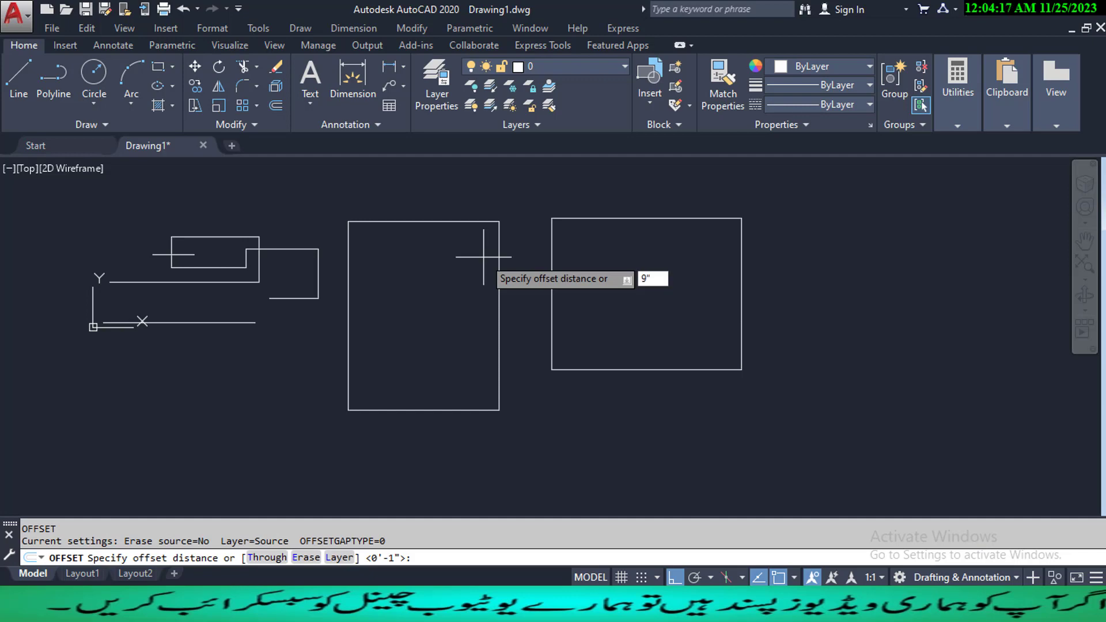
key("Return")
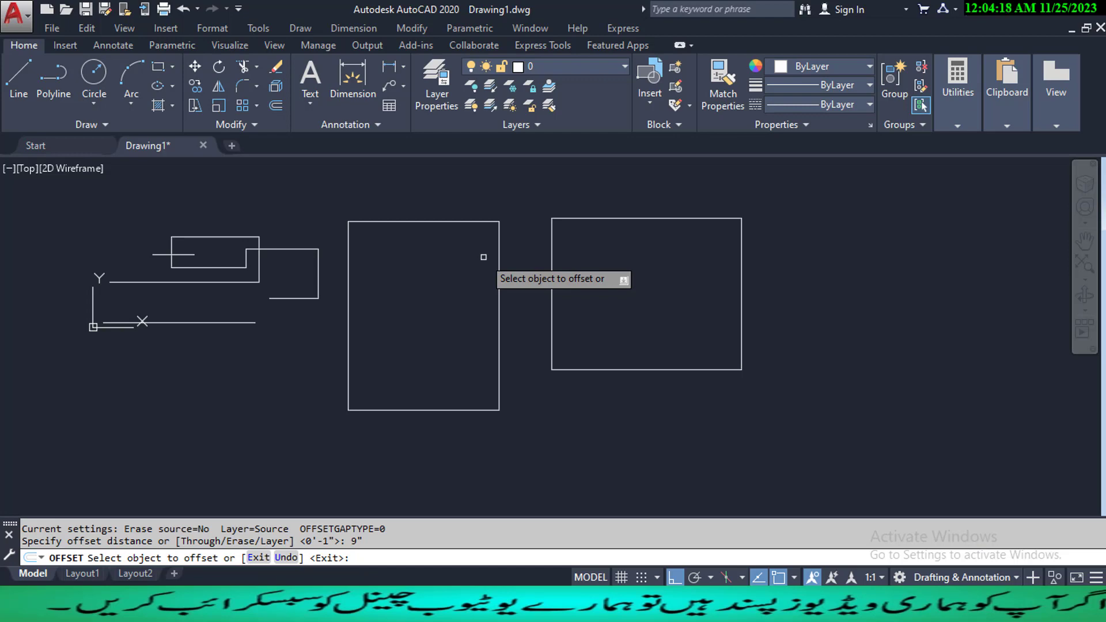
left_click(459, 222)
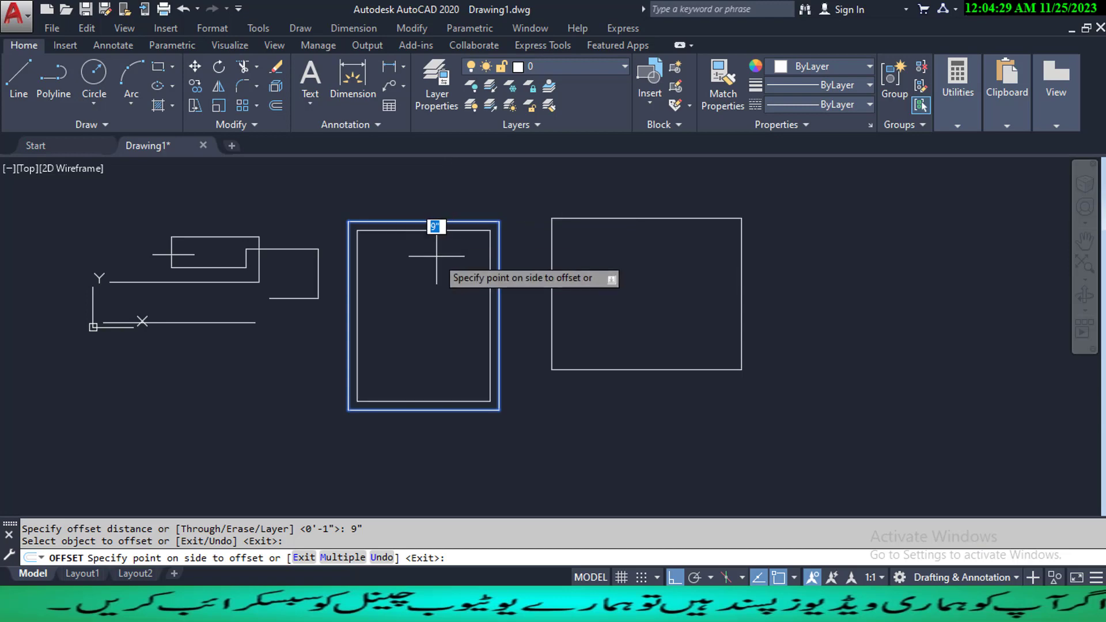
left_click(463, 192)
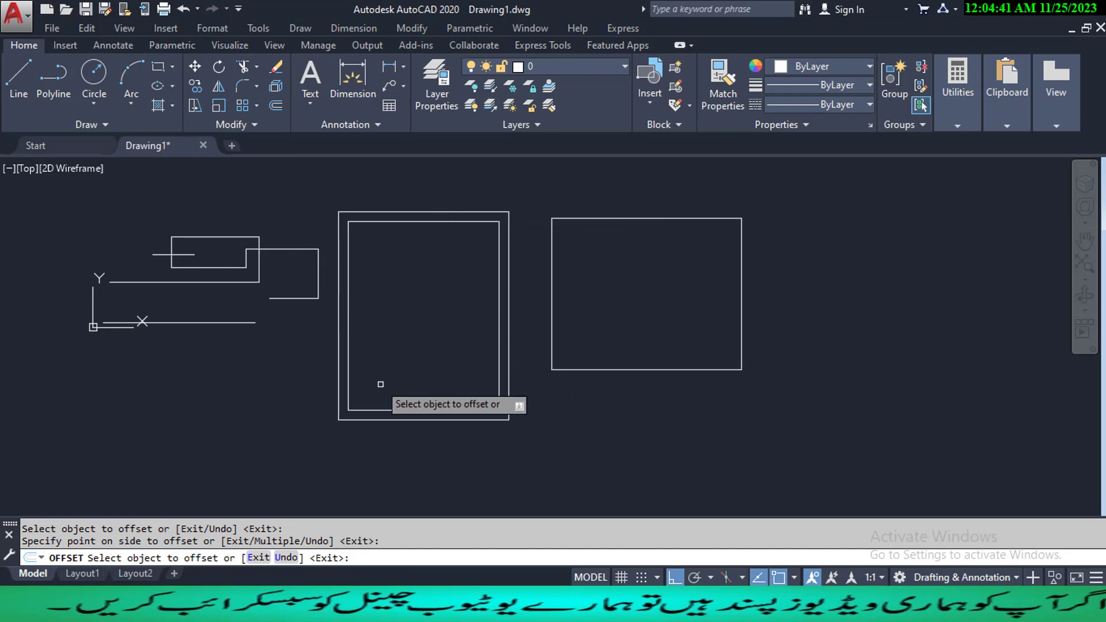
- Offset the upper, right, lower and left lines of the line-drawn rectangle outward by 9", one at a time
left_click(637, 218)
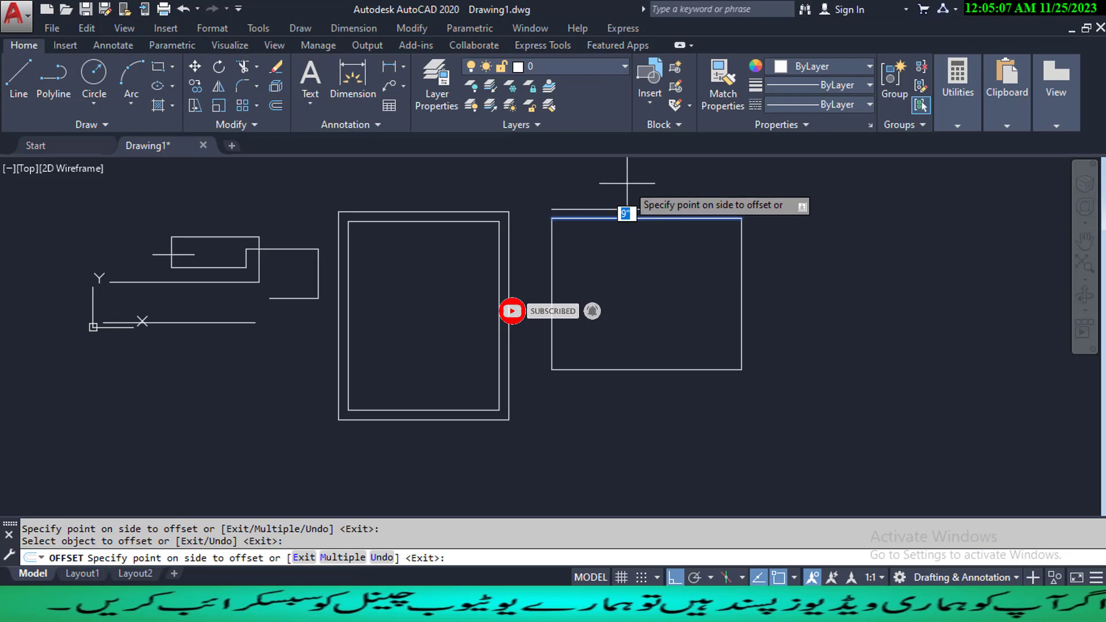
scroll(627, 183, "up", 2)
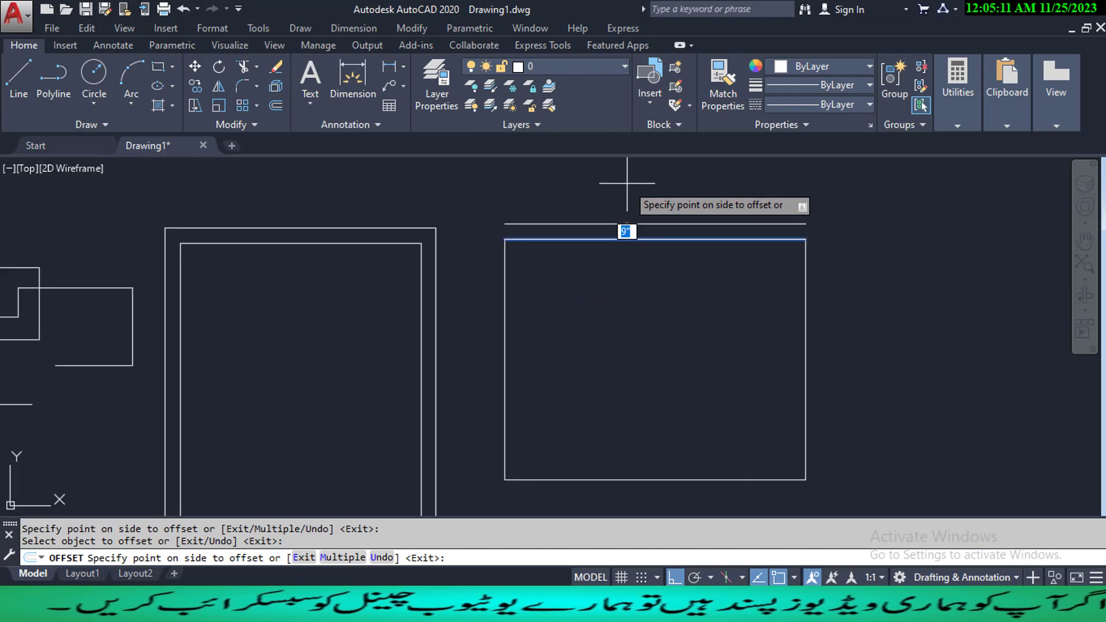
left_click(627, 183)
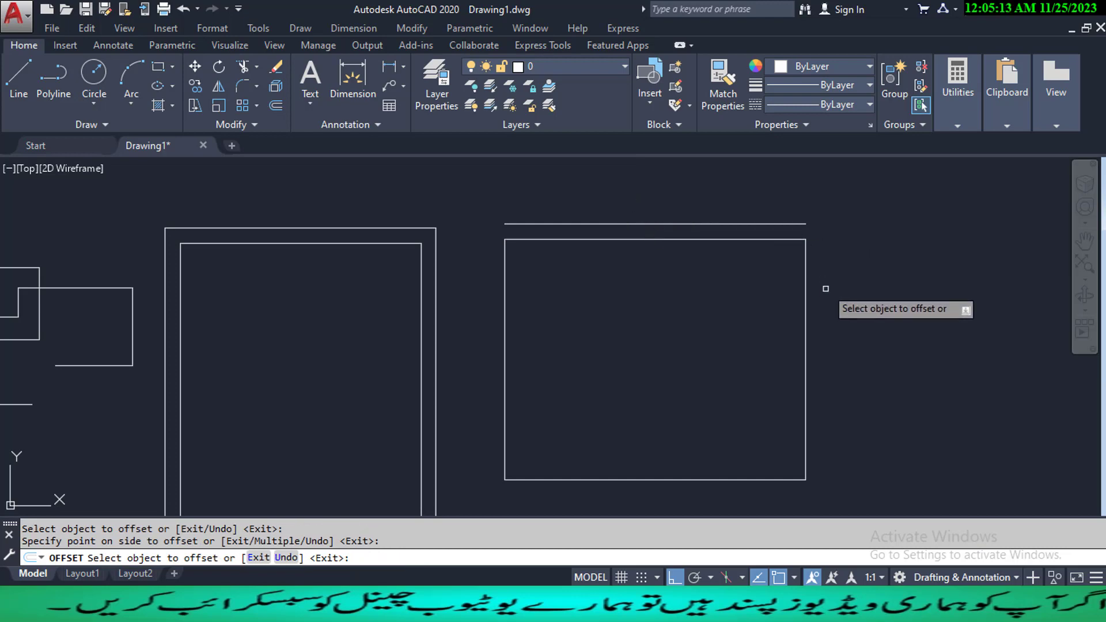
left_click(806, 302)
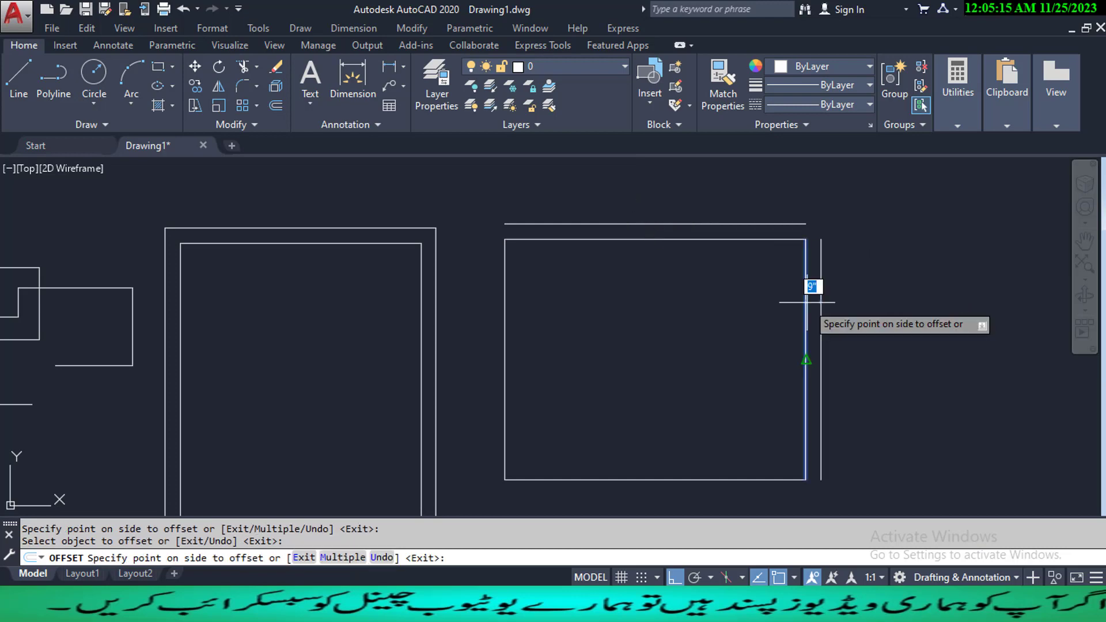
left_click(923, 297)
middle_click_drag(924, 355, 901, 296)
left_click(686, 421)
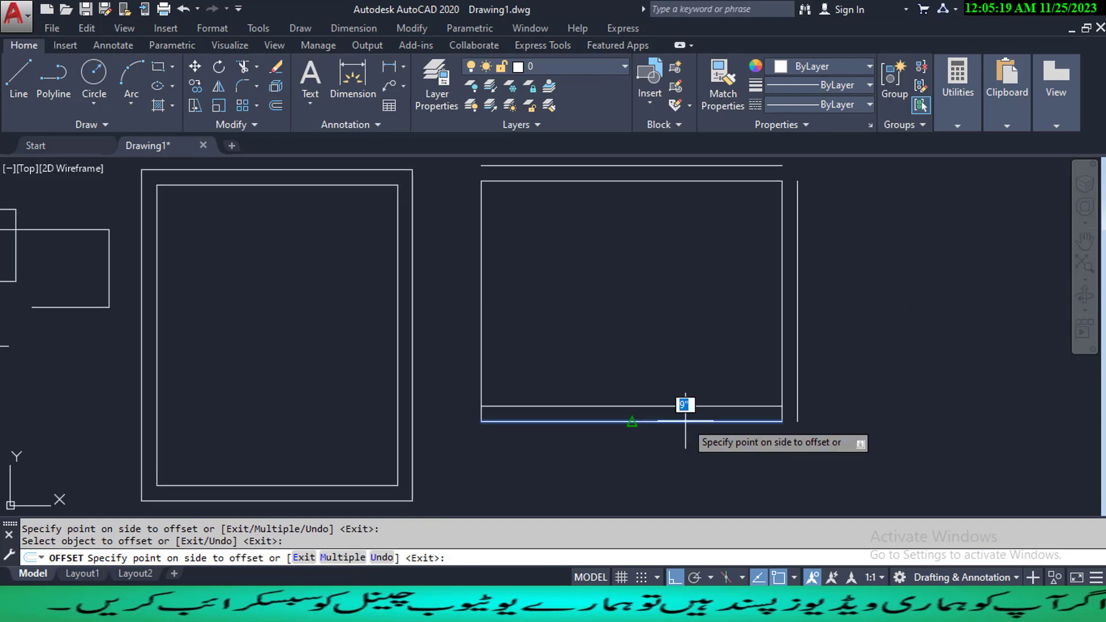
left_click(674, 488)
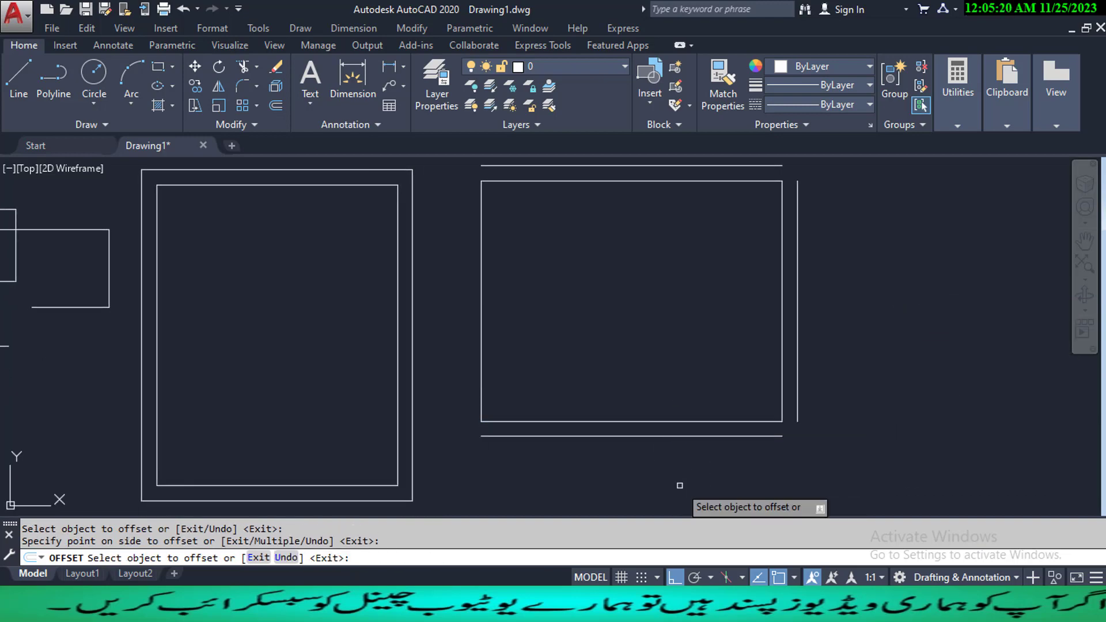
left_click(480, 373)
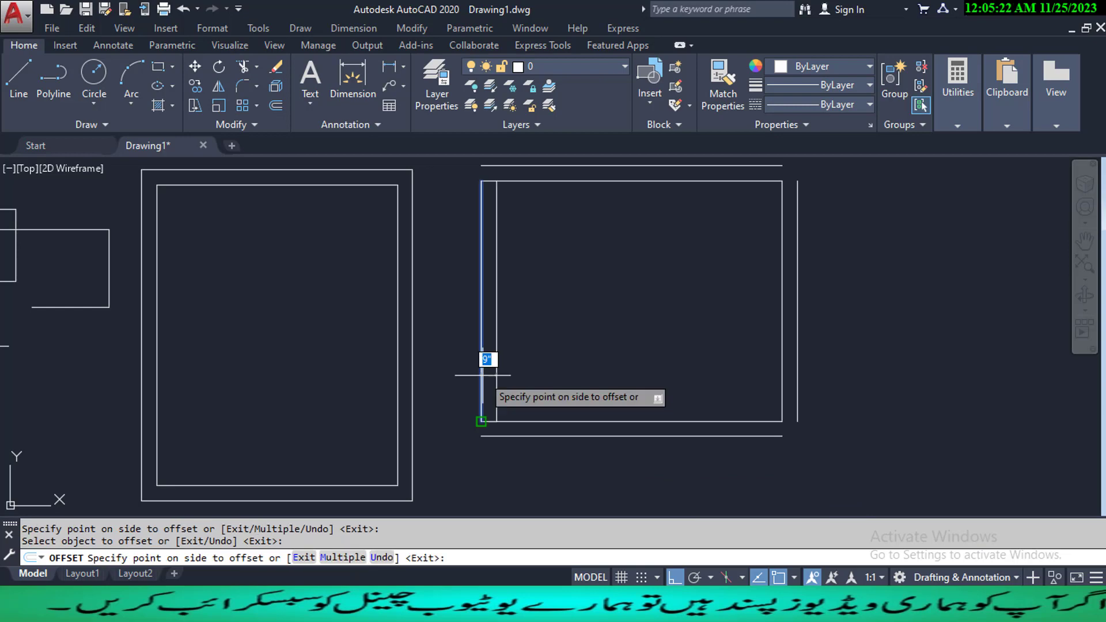
left_click(443, 365)
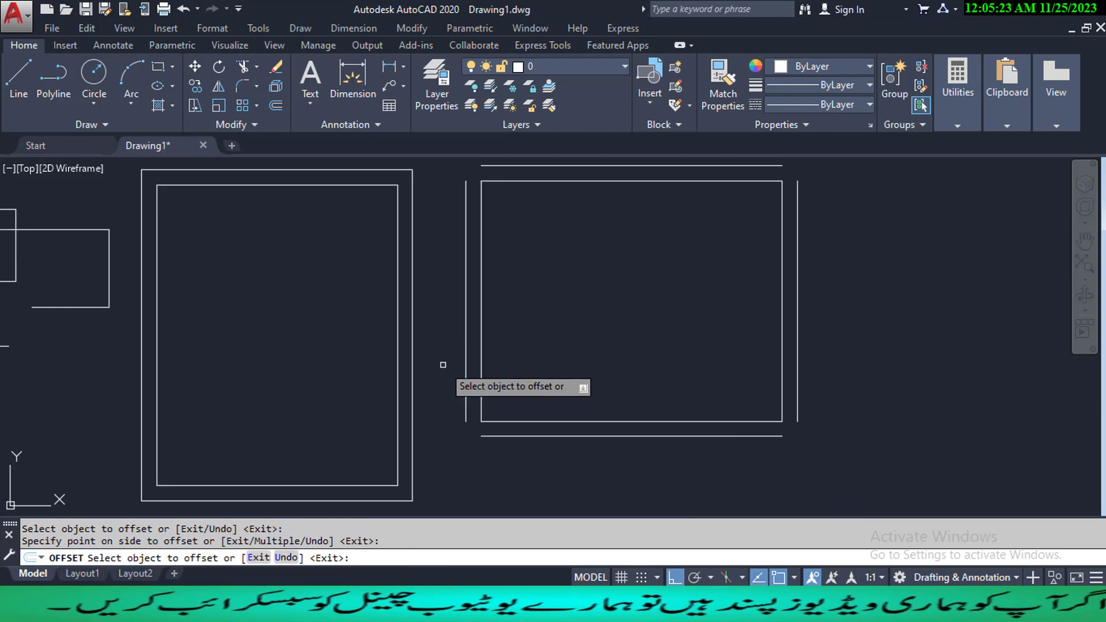
- Offset the line-drawn rectangle's left, right, upper and lower lines inward by 9", one at a time
left_click(480, 313)
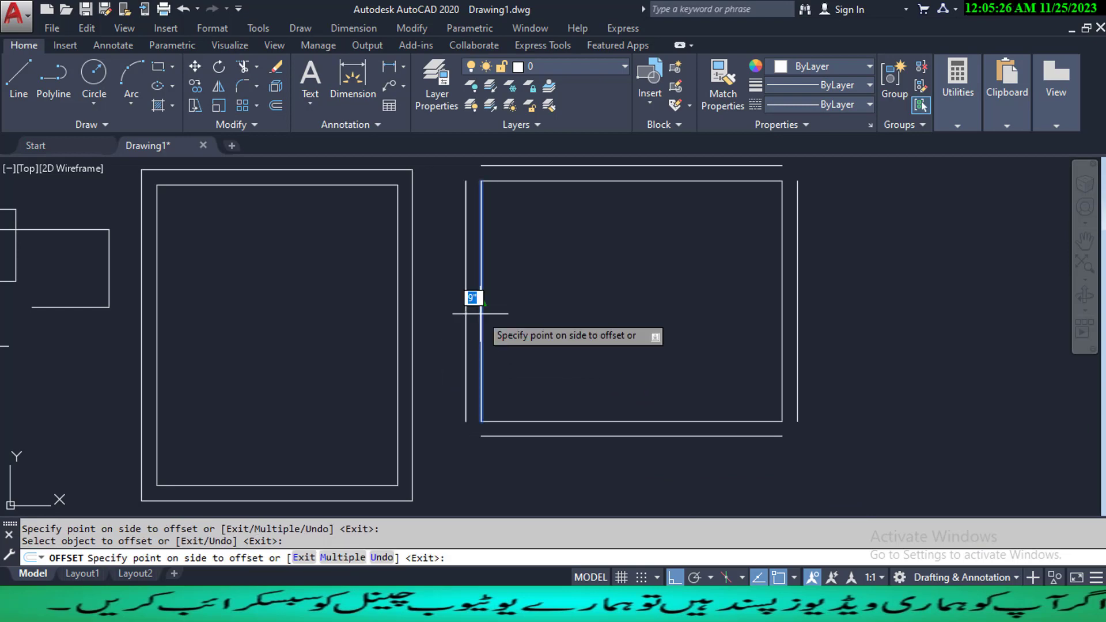
left_click(565, 301)
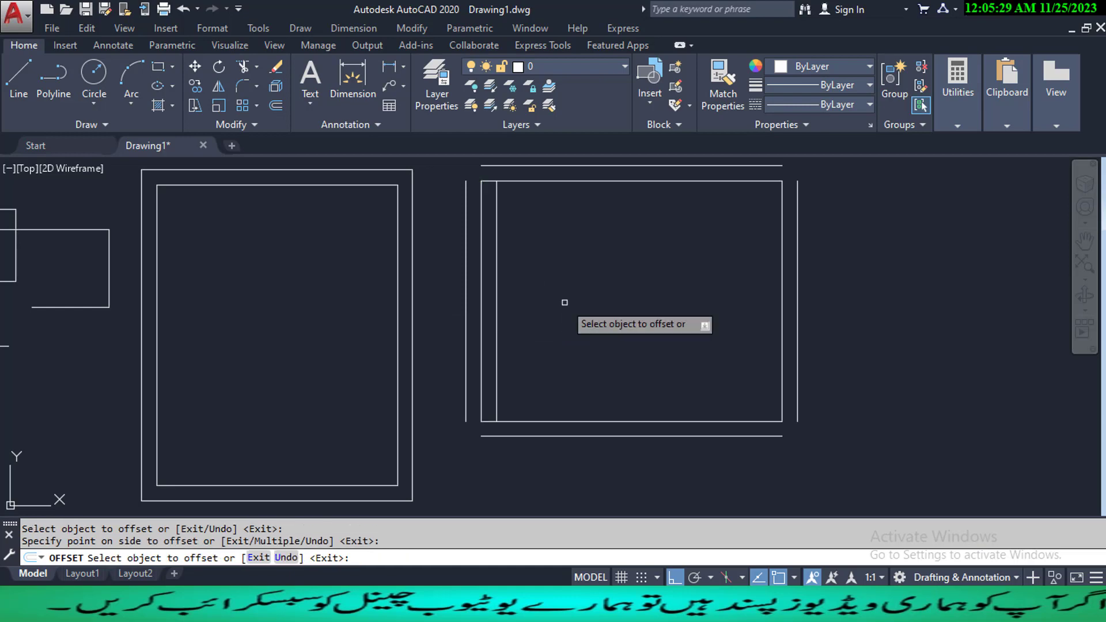
left_click(782, 312)
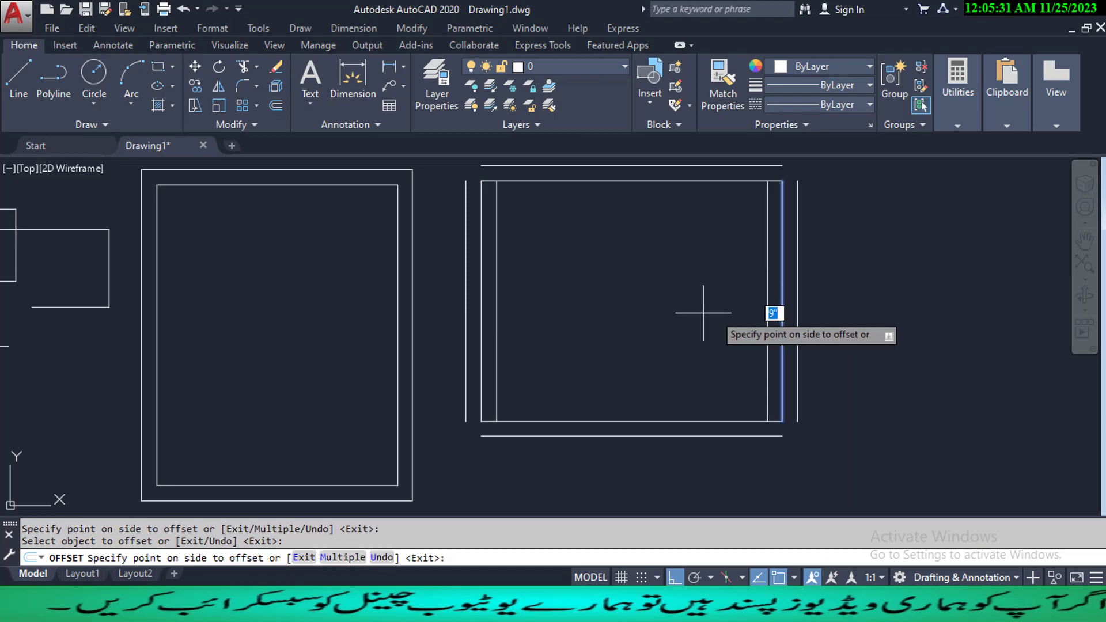
left_click(653, 308)
left_click(650, 180)
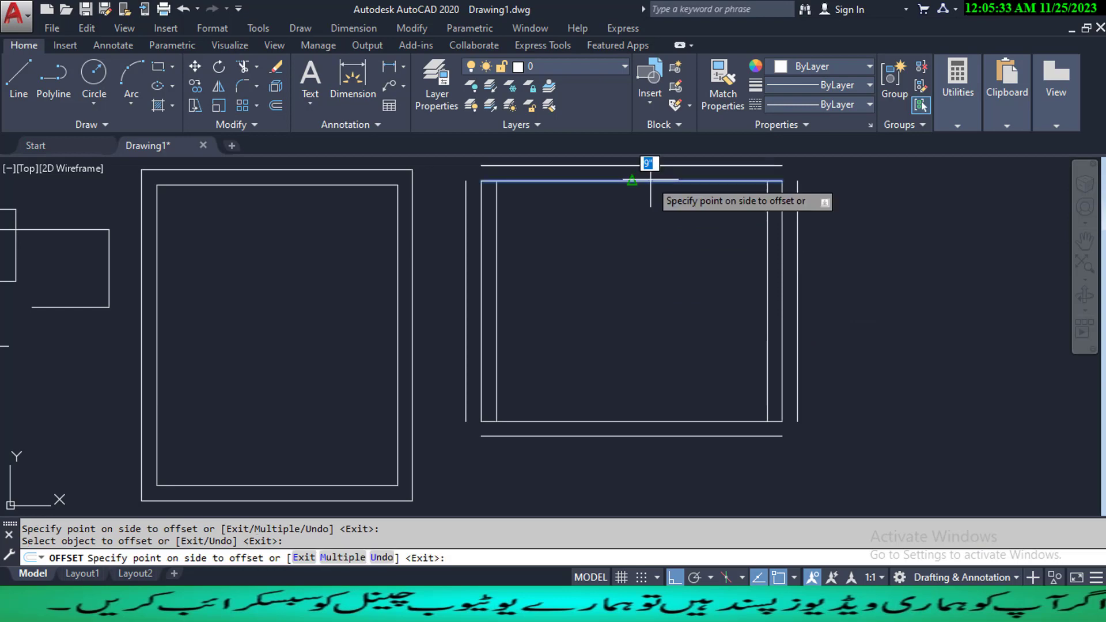
left_click(648, 228)
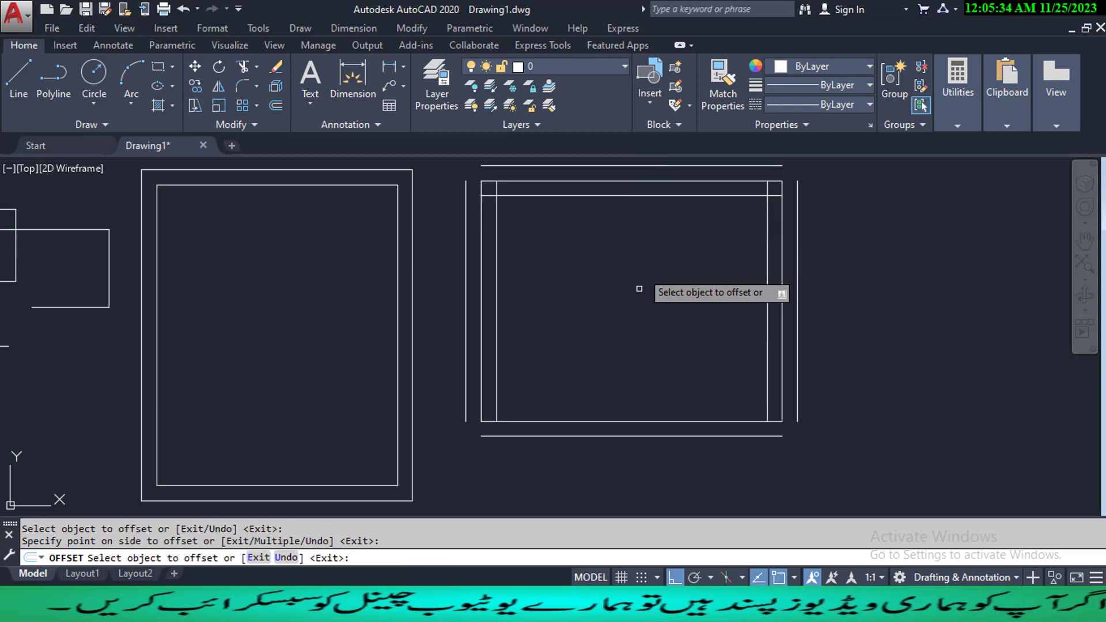
left_click(642, 421)
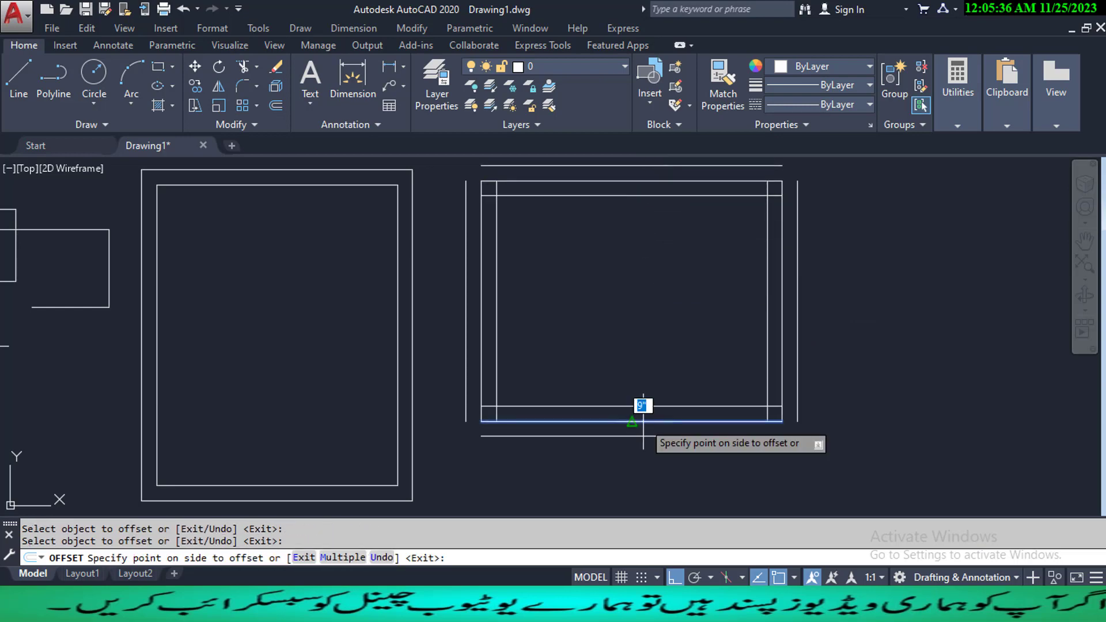
left_click(649, 334)
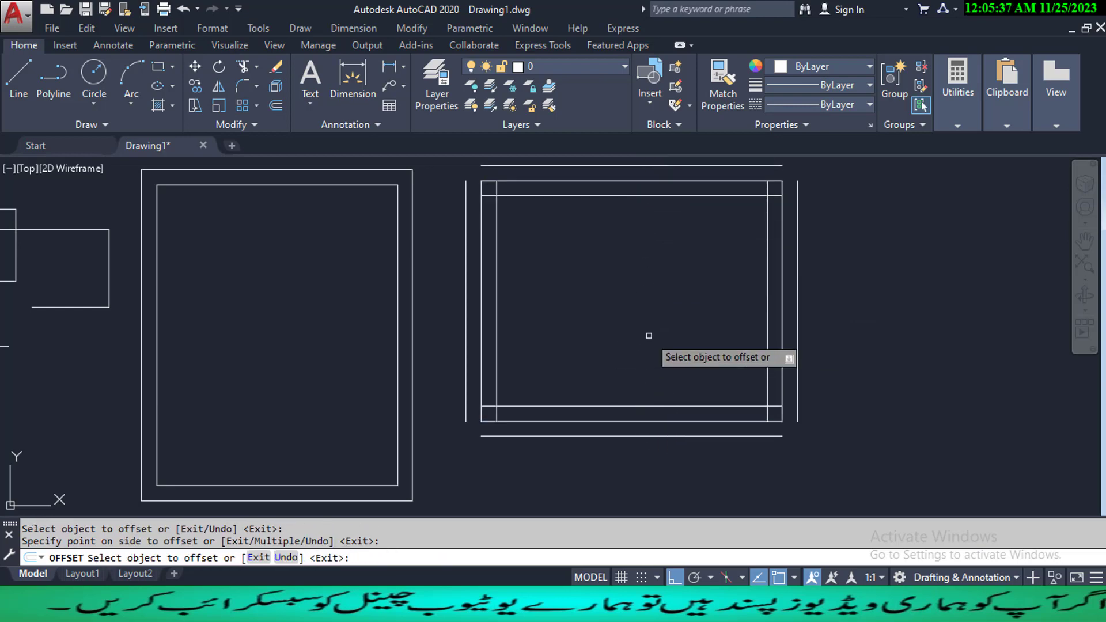
- Offset the original polyline rectangle inward by 9" and end the Offset command
left_click(397, 324)
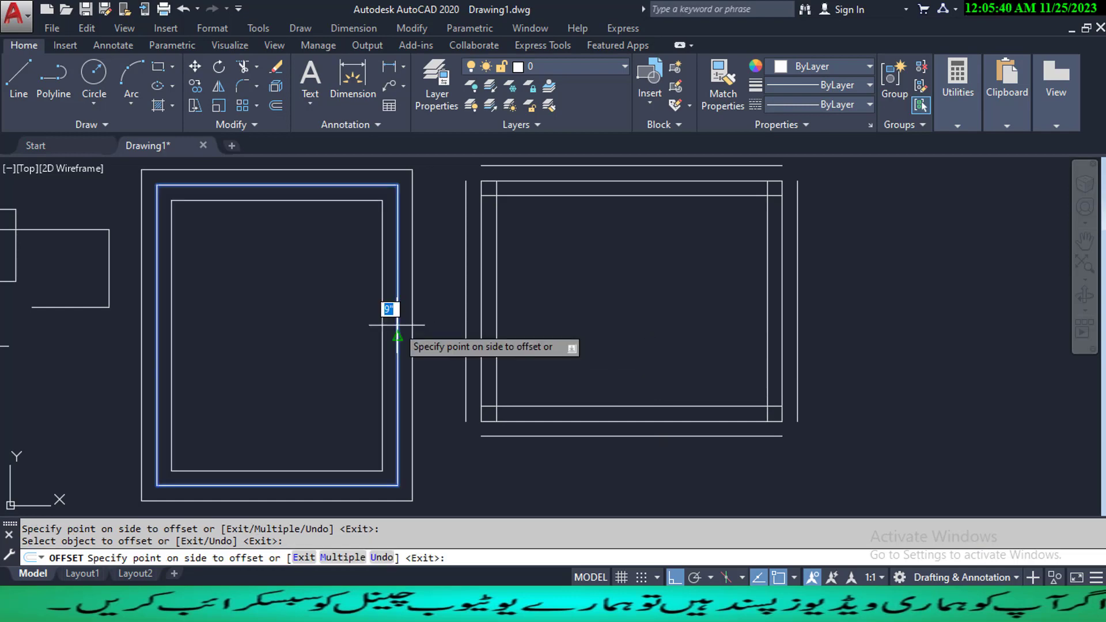
left_click(279, 313)
middle_click_drag(306, 334, 313, 403)
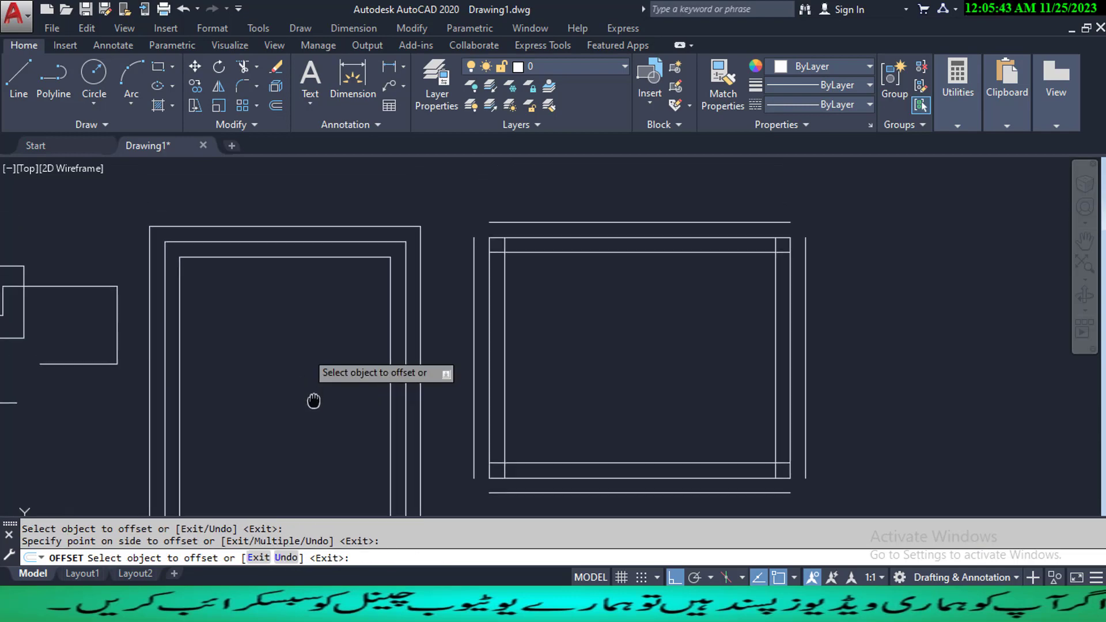
key("Escape")
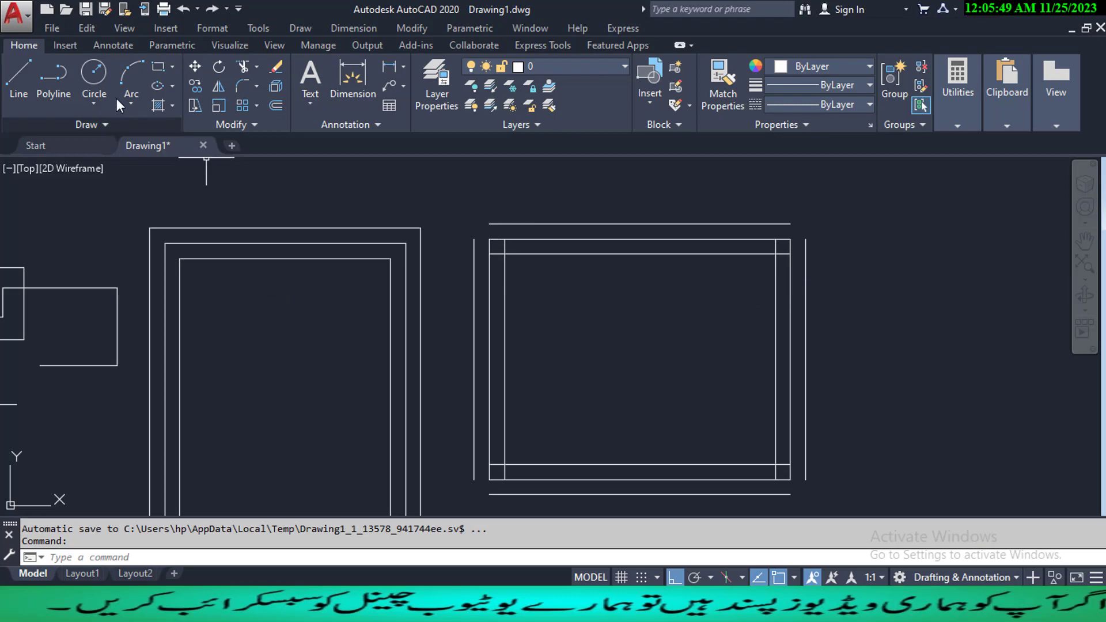
left_click(100, 84)
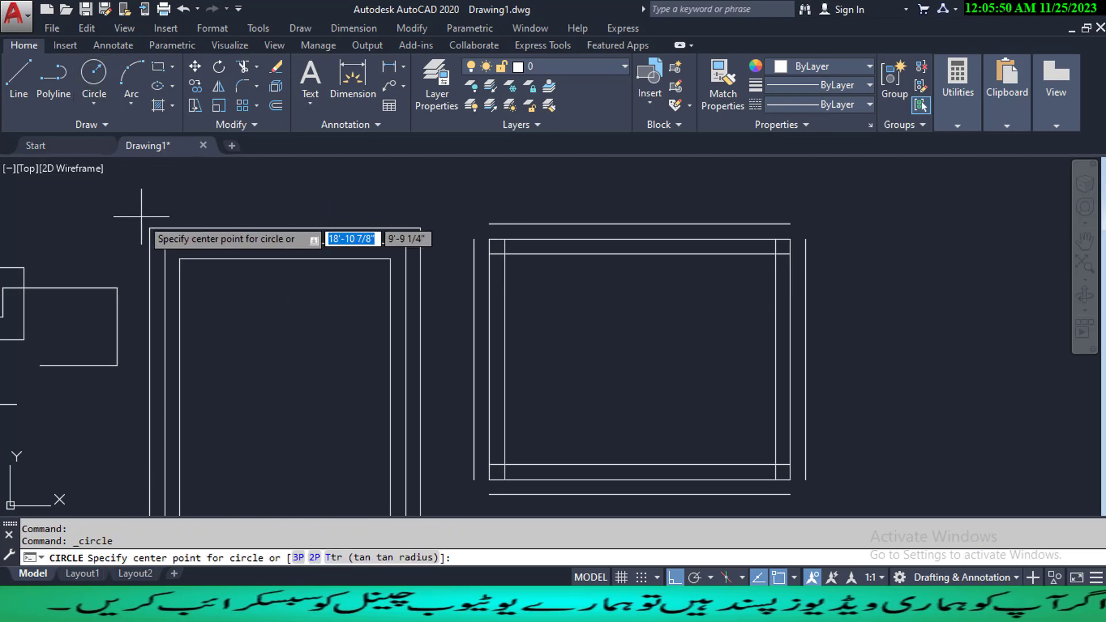
left_click(455, 228)
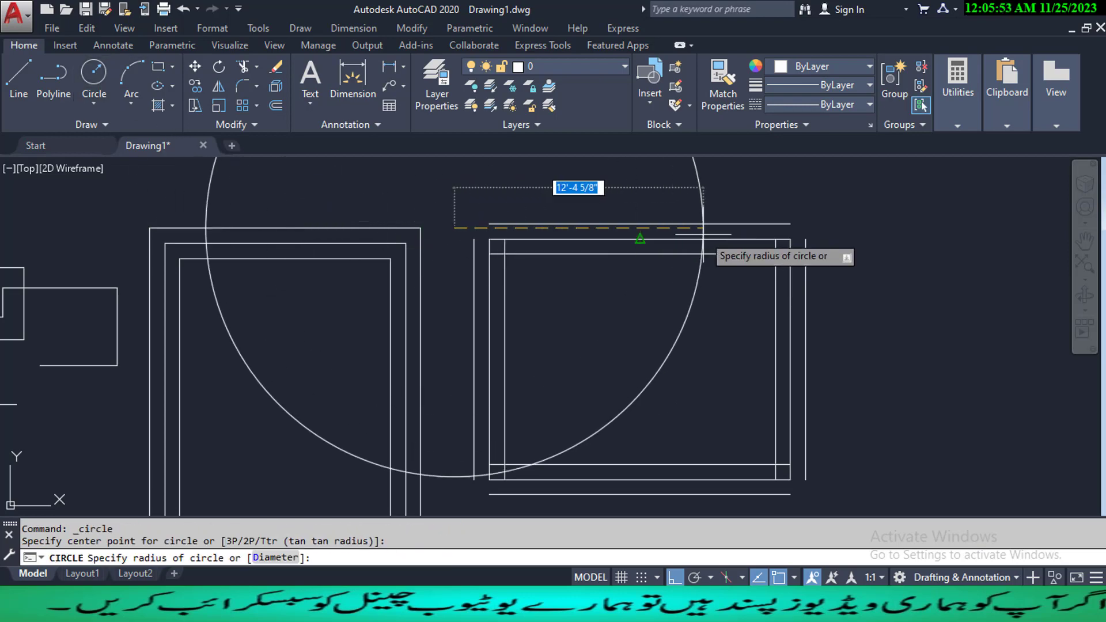
scroll(683, 251, "down", 2)
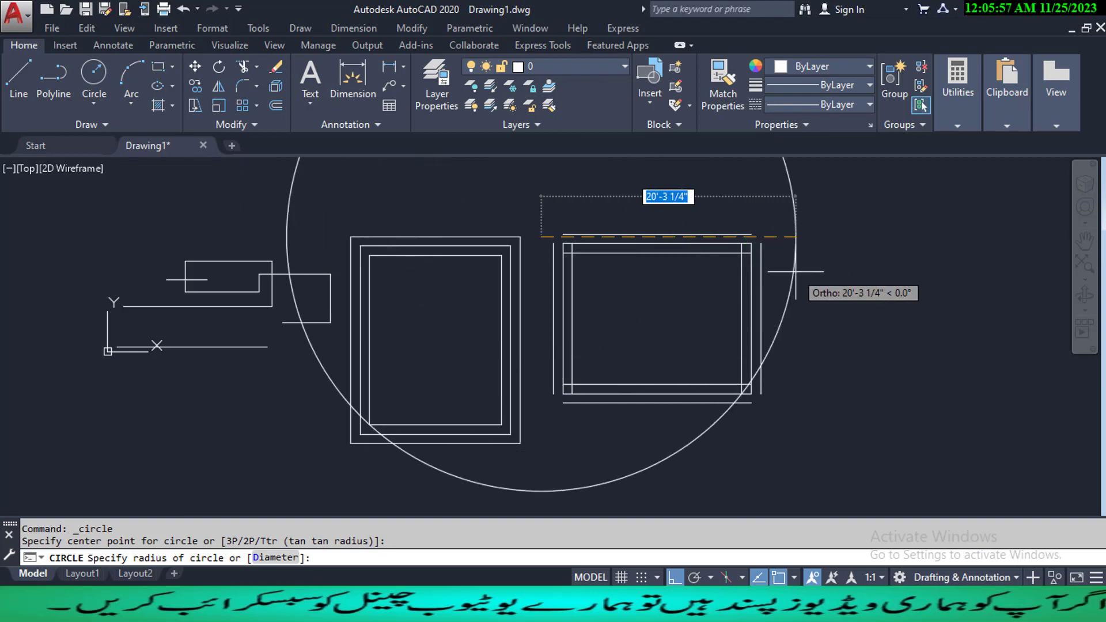
key("Escape")
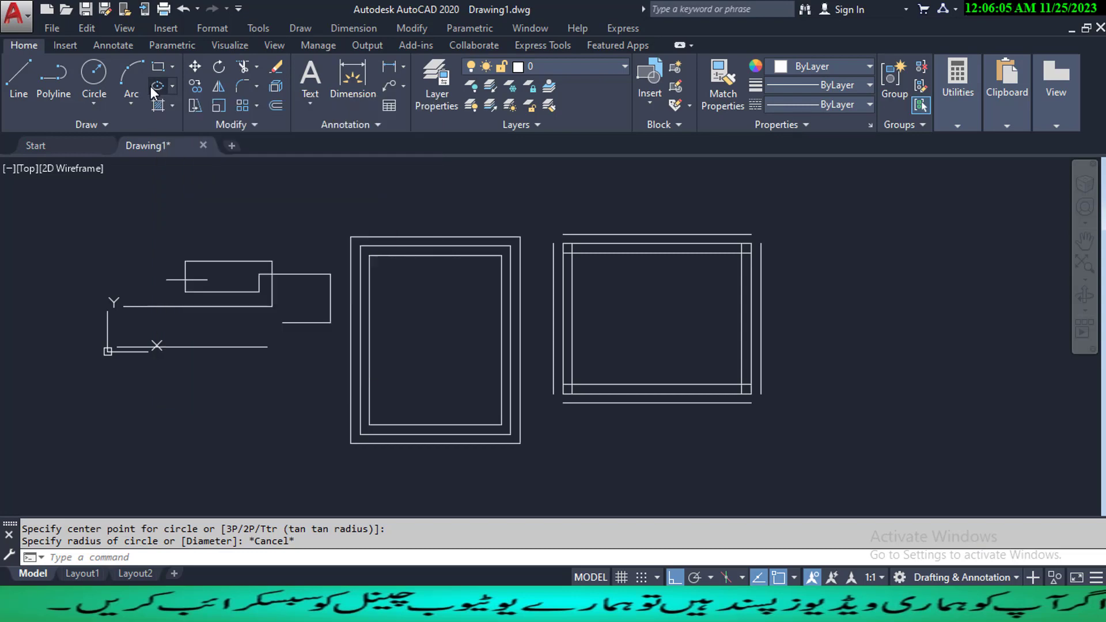
- Draw a flat, wide ellipse centred between the tops of the two rectangles, with a horizontal half-axis of about 17'-4"
left_click(152, 85)
left_click(543, 233)
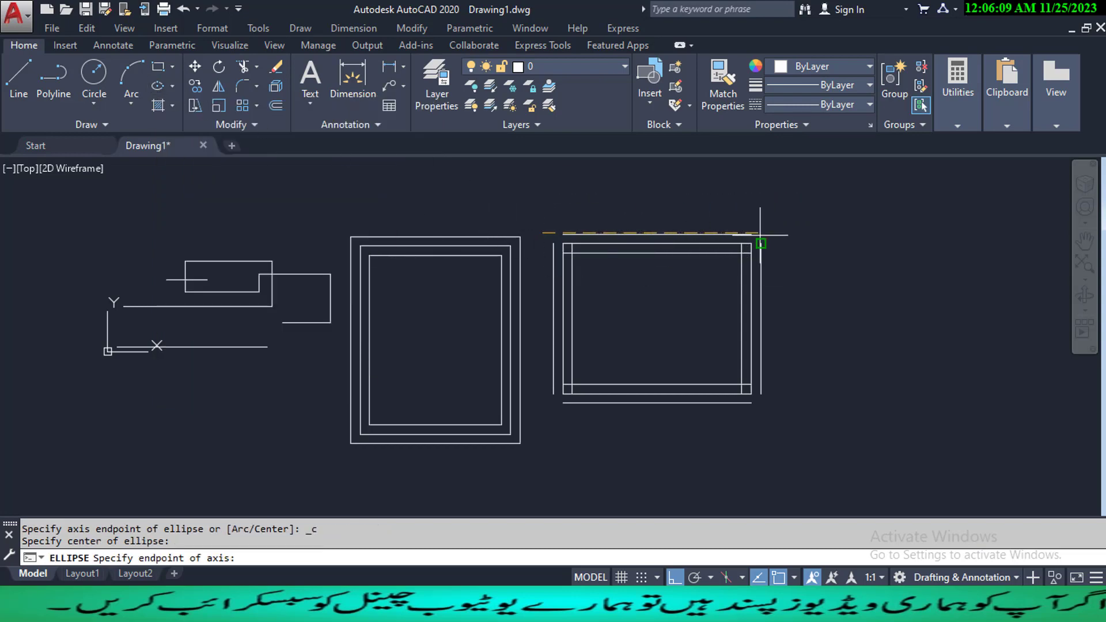
left_click(760, 234)
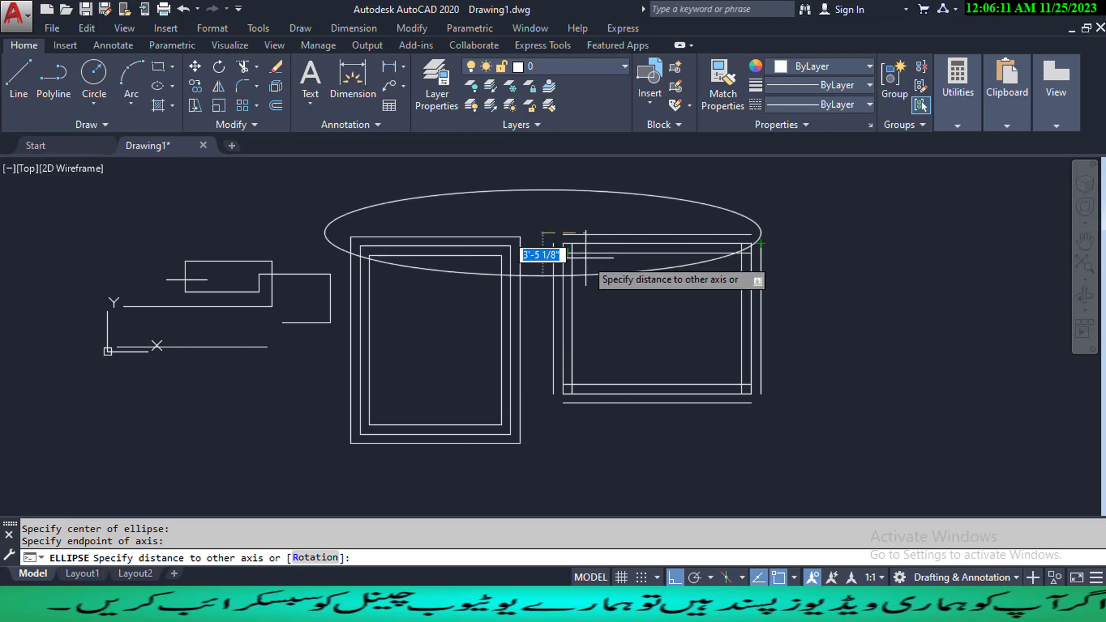
key("Escape")
- Stretch the ellipse's lower quadrant point downward to make the ellipse taller
scroll(567, 267, "up", 4)
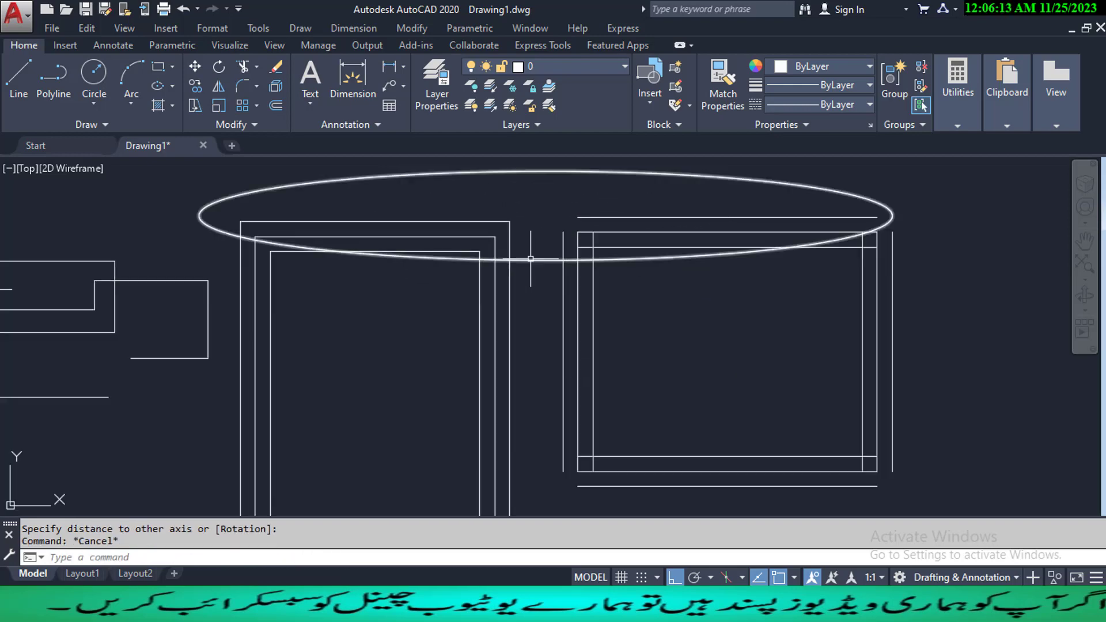
left_click(530, 261)
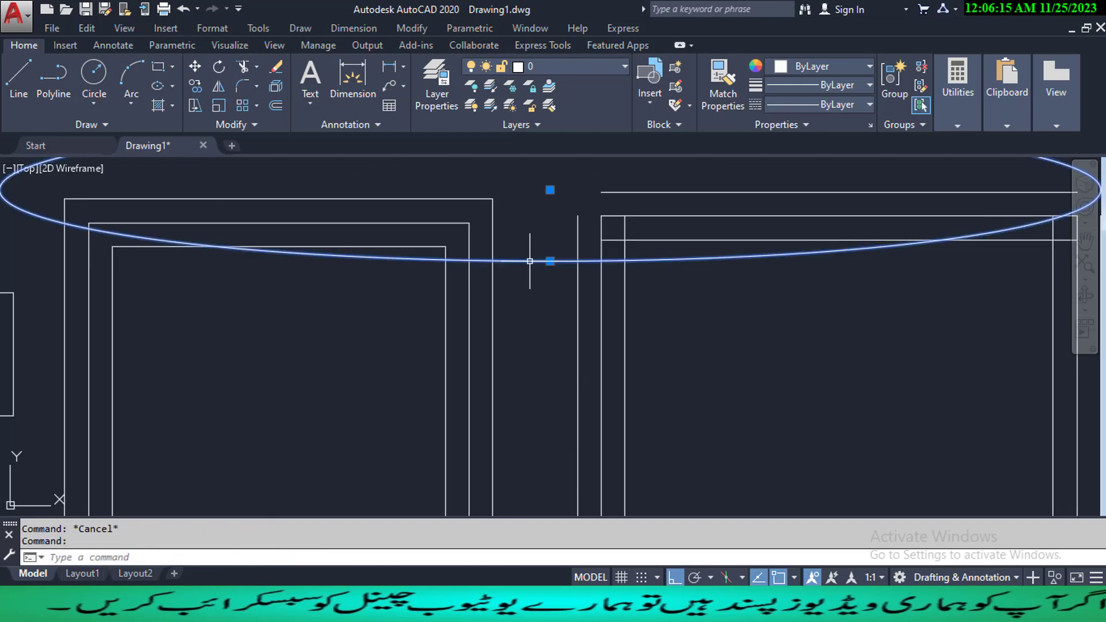
left_click(550, 261)
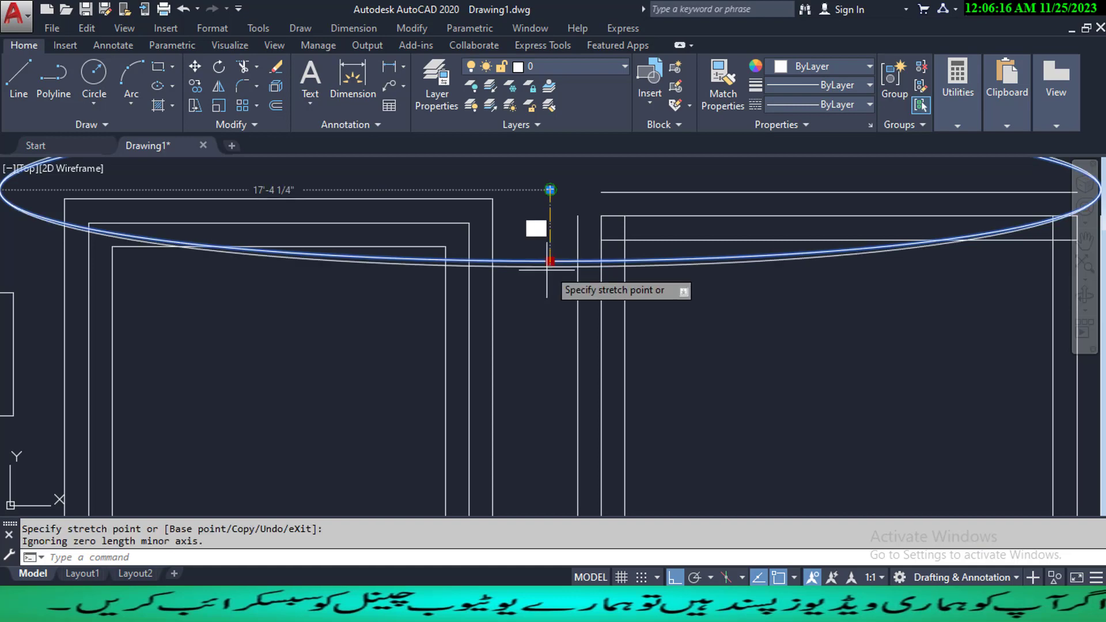
left_click(542, 327)
scroll(585, 395, "down", 2)
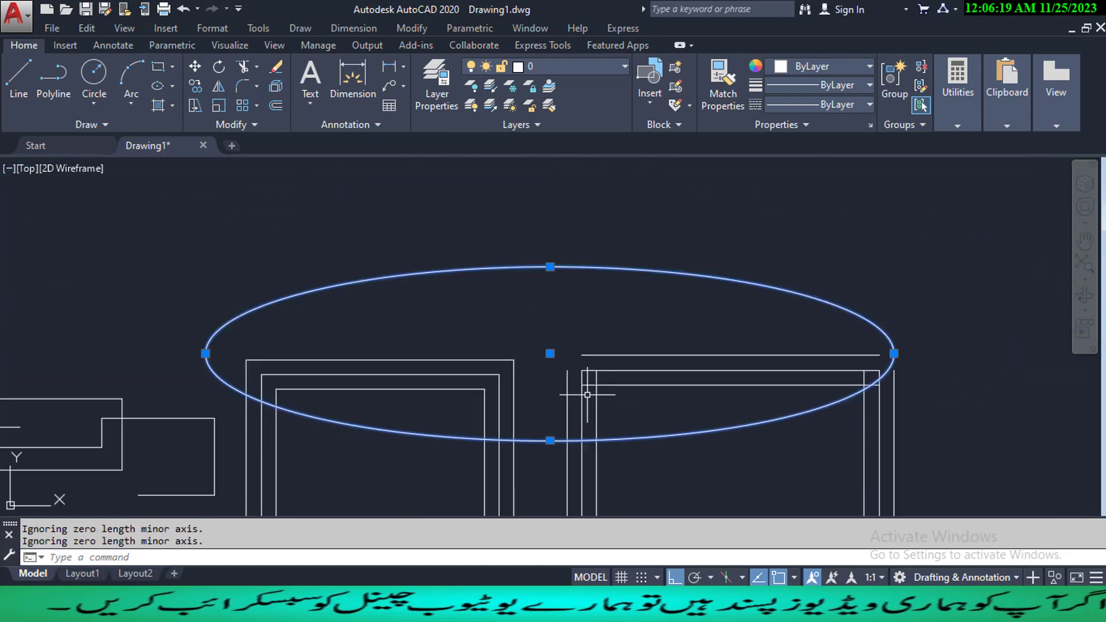
- Change the selected ellipse's colour to index red and clear the selection
middle_click_drag(624, 393, 616, 381)
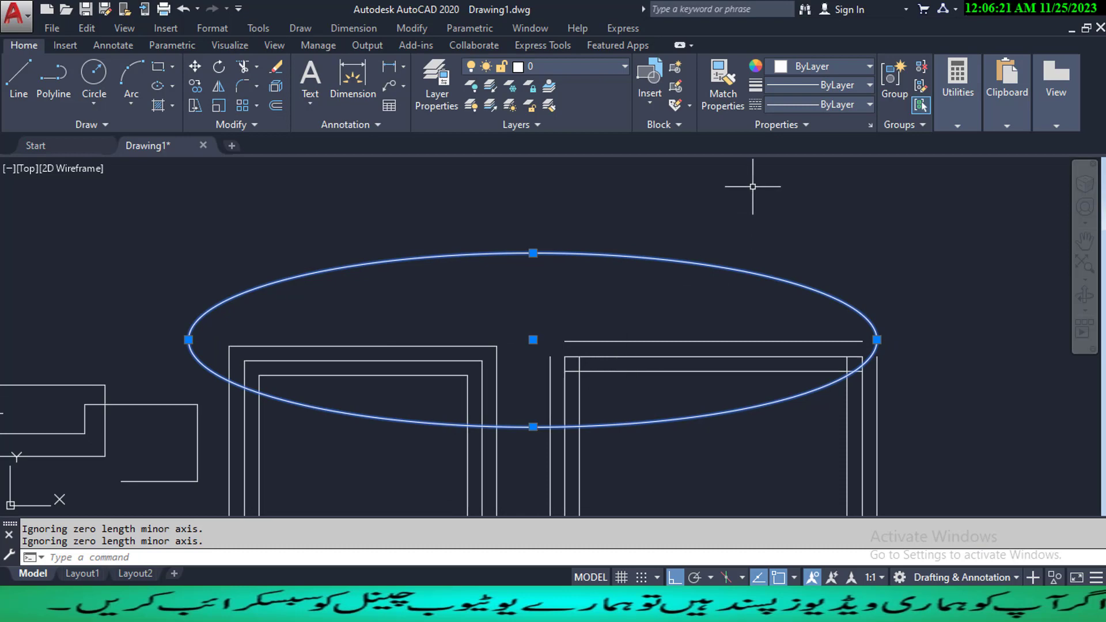
left_click(859, 67)
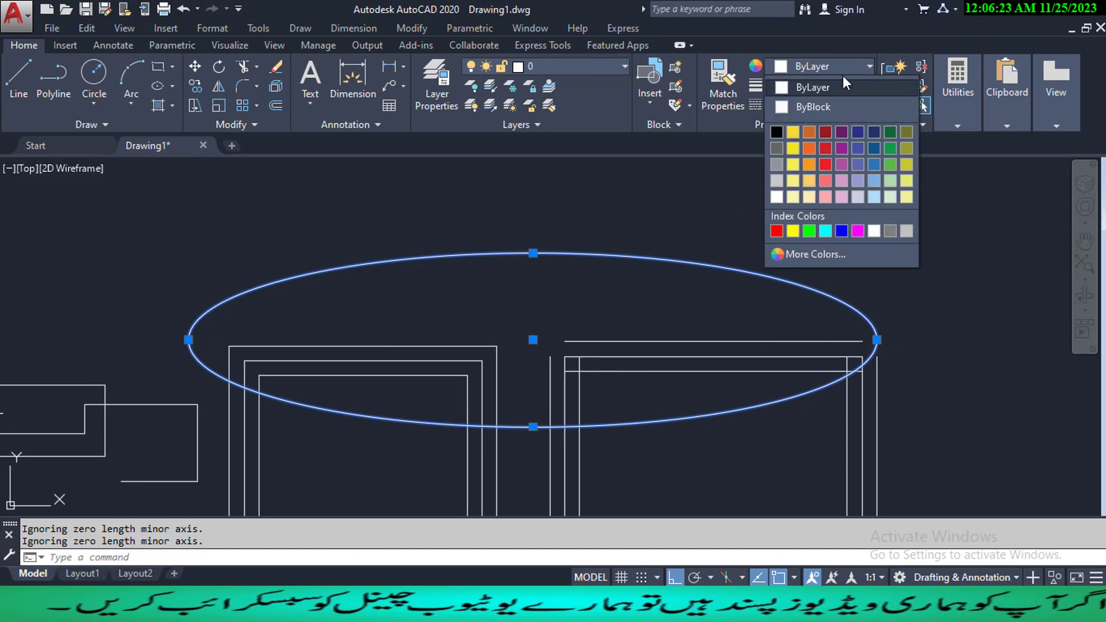
left_click(782, 235)
key("Escape")
scroll(547, 393, "up", 5)
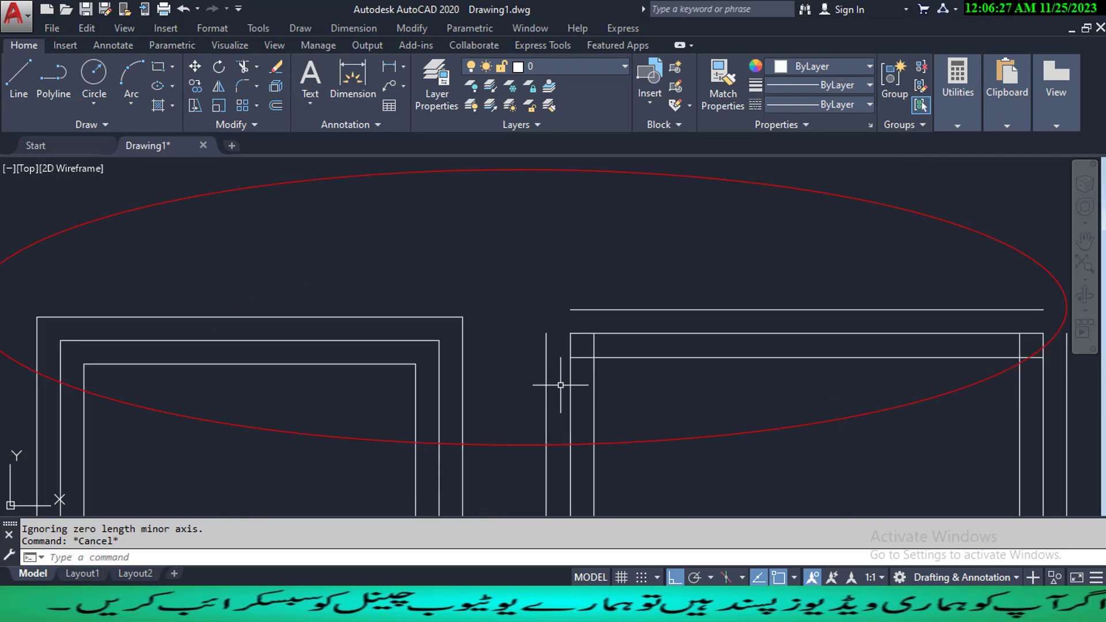
- Fillet the outer offset lines of the line-drawn rectangle into sharp corners at its upper left and upper right
scroll(576, 354, "down", 4)
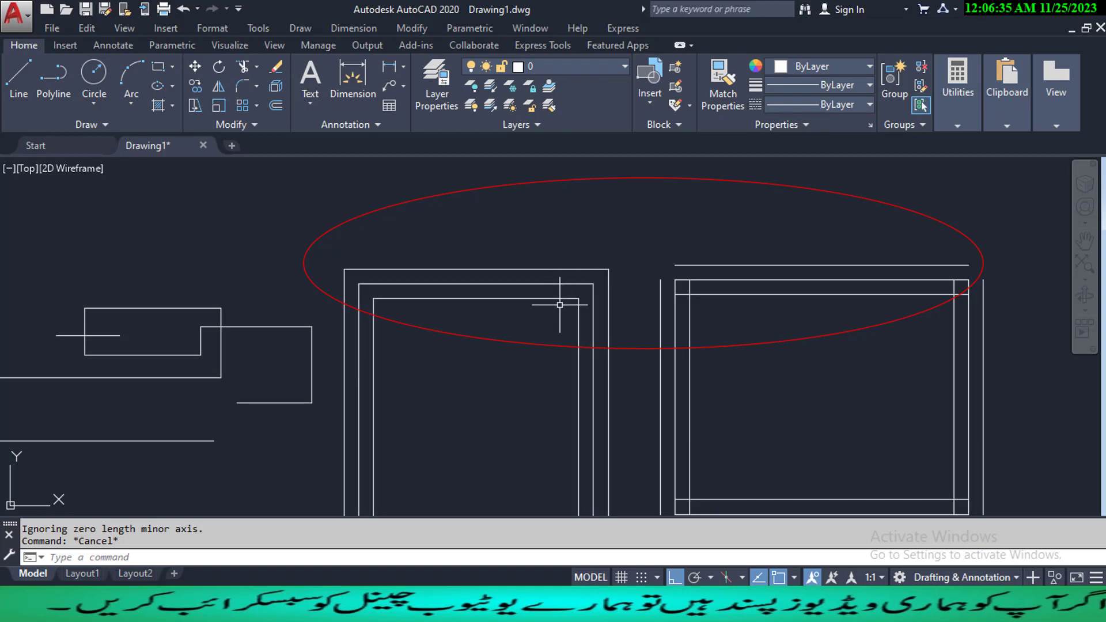
mouse_move(569, 310)
middle_mouse_down()
mouse_move(581, 250)
mouse_move(518, 328)
middle_mouse_up()
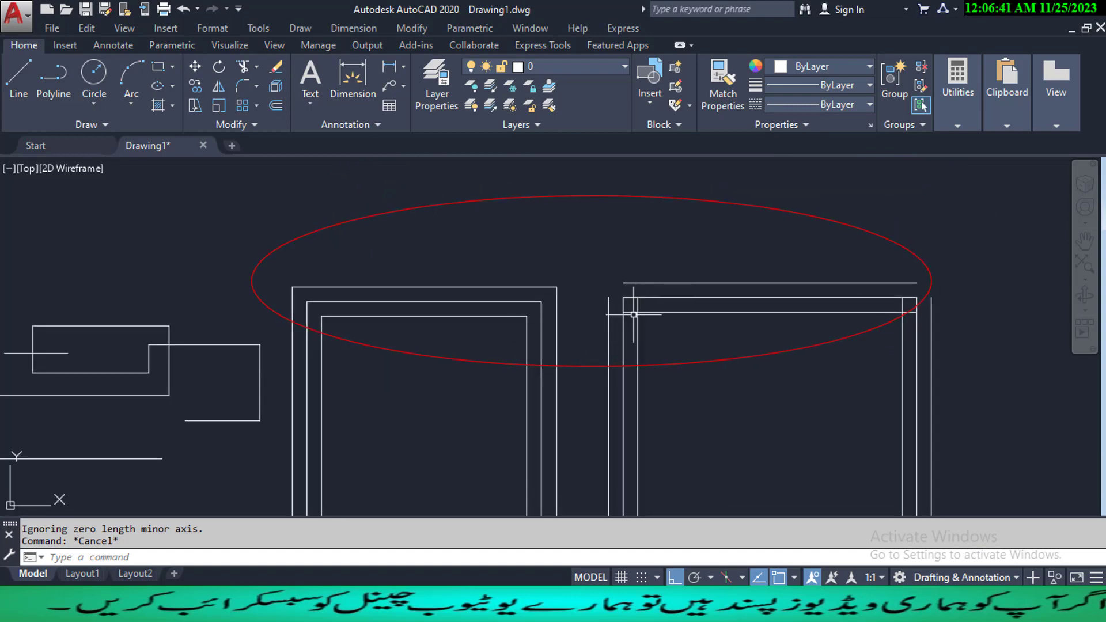
type("F")
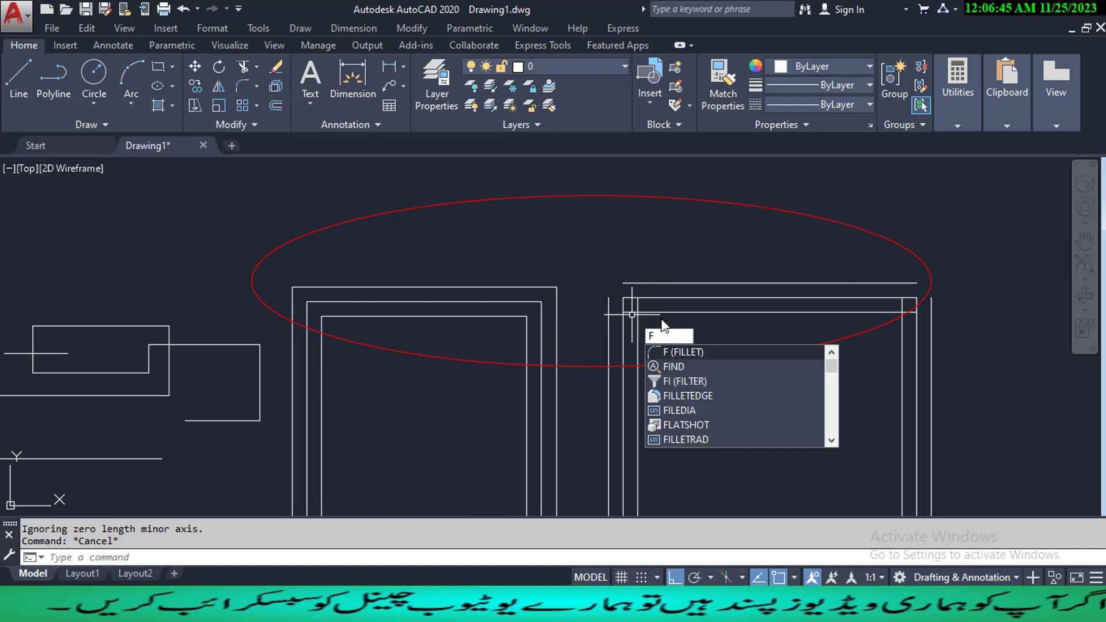
key("Return")
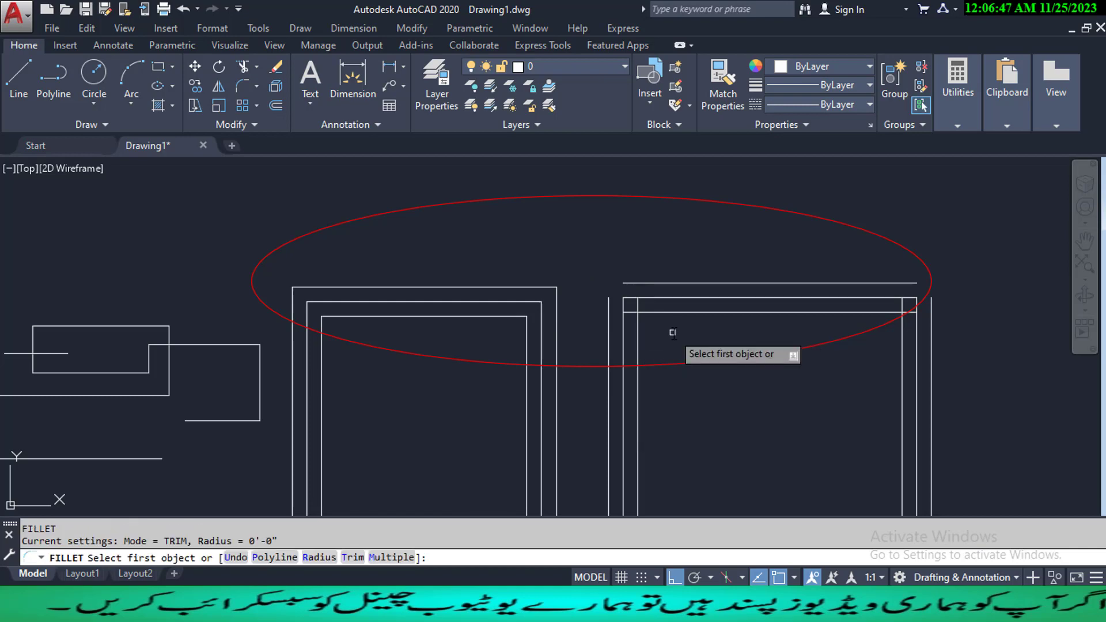
left_click(634, 283)
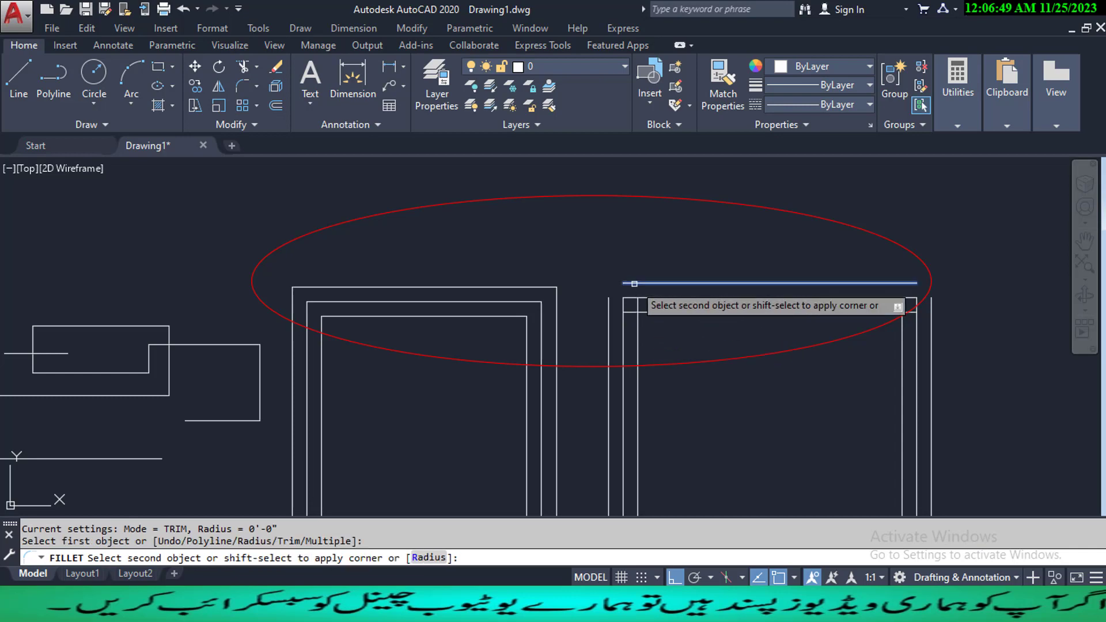
left_click(609, 309)
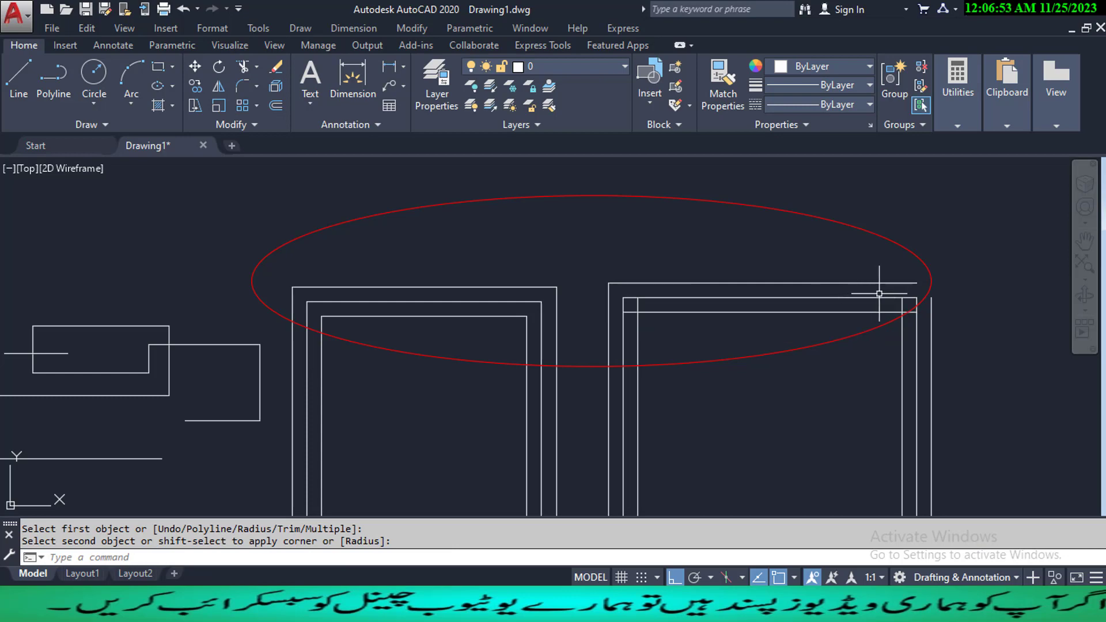
key("Return")
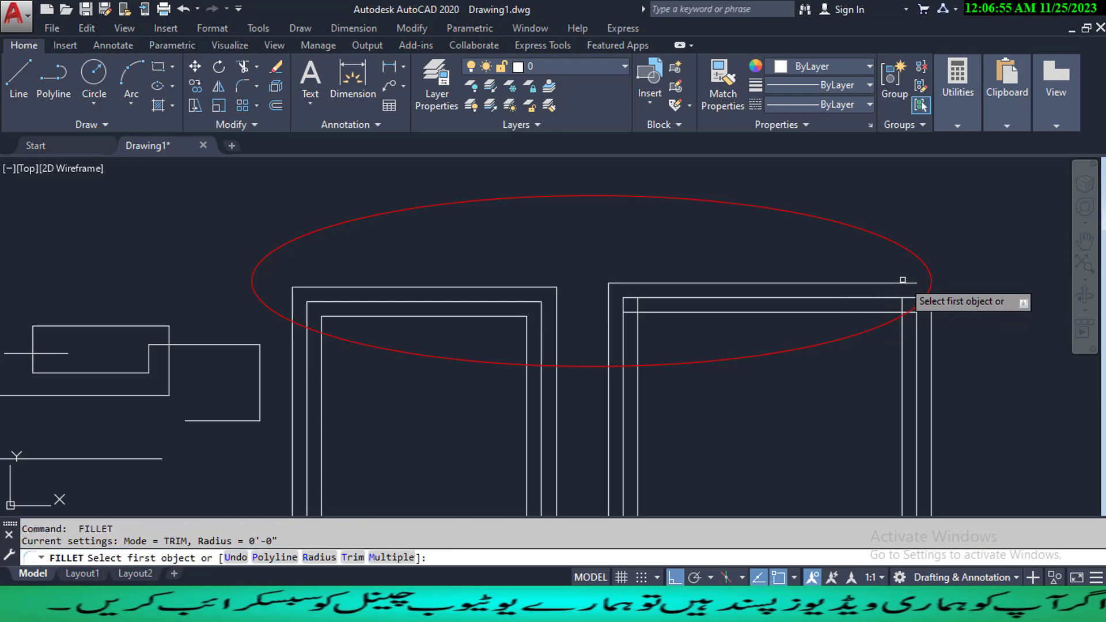
left_click(903, 283)
left_click(931, 325)
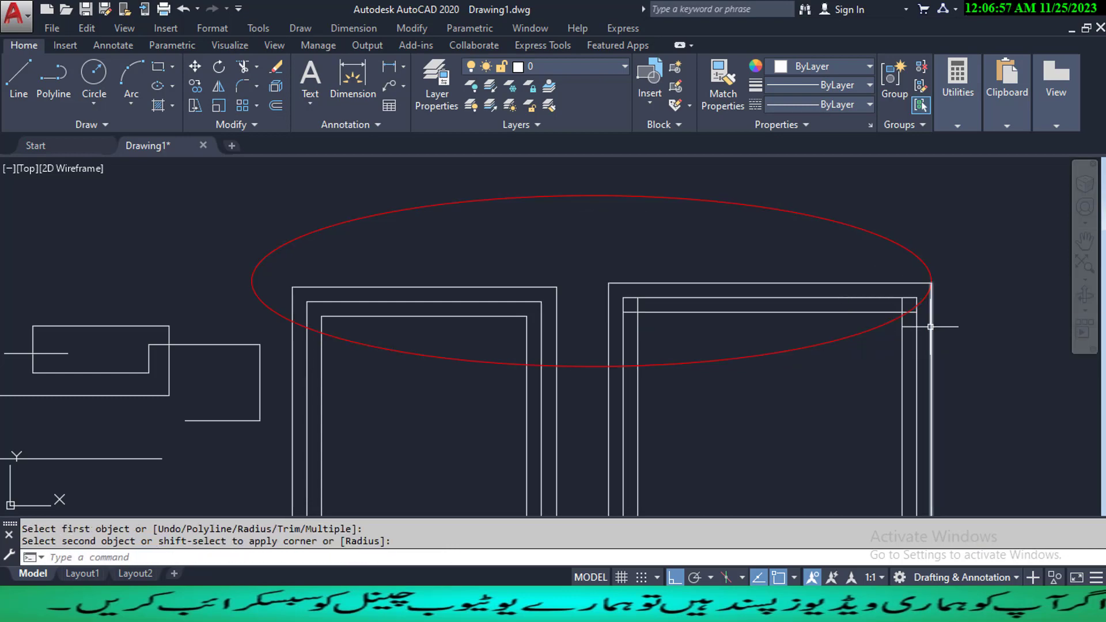
- Fillet the outer offset lines of the line-drawn rectangle into sharp corners at its lower left and lower right
scroll(876, 390, "down", 4)
scroll(710, 370, "up", 4)
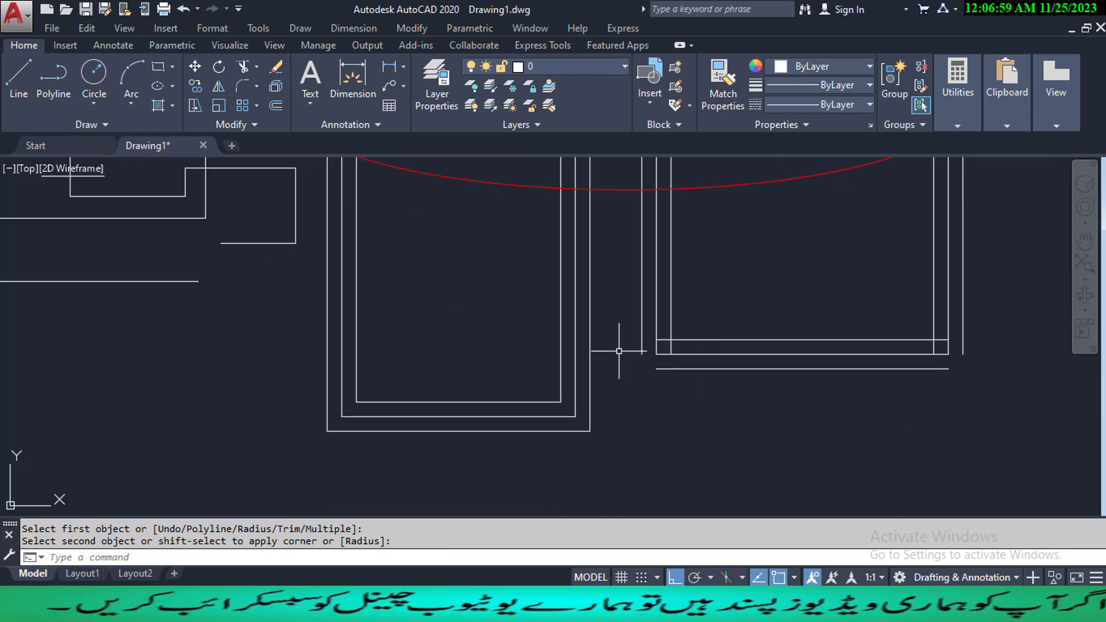
key("Return")
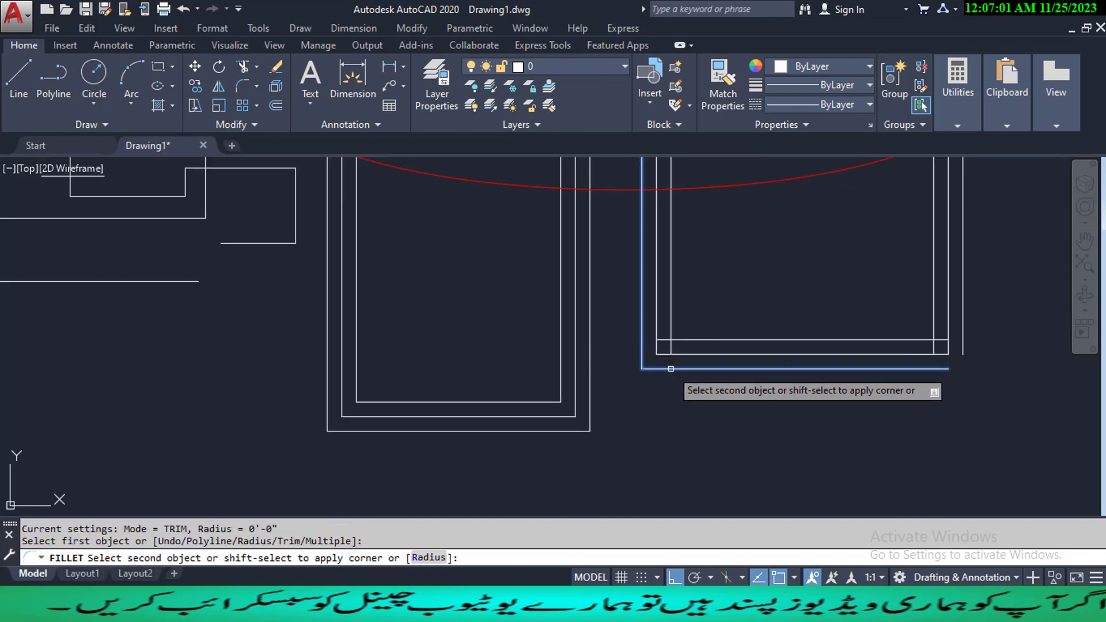
left_click(665, 368)
key("Return")
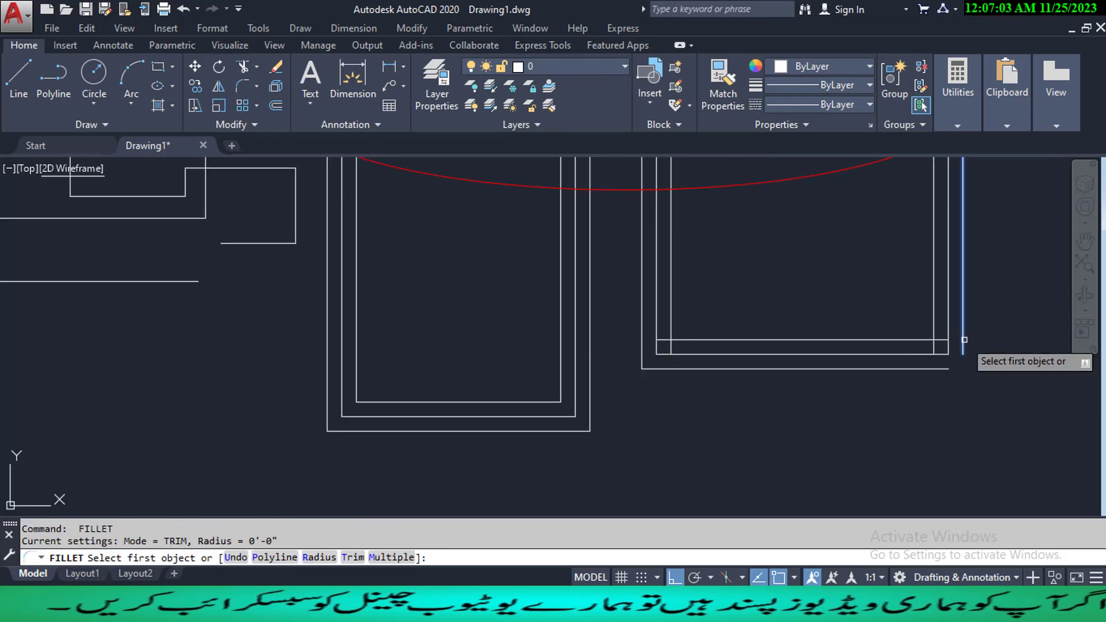
left_click(959, 343)
left_click(936, 368)
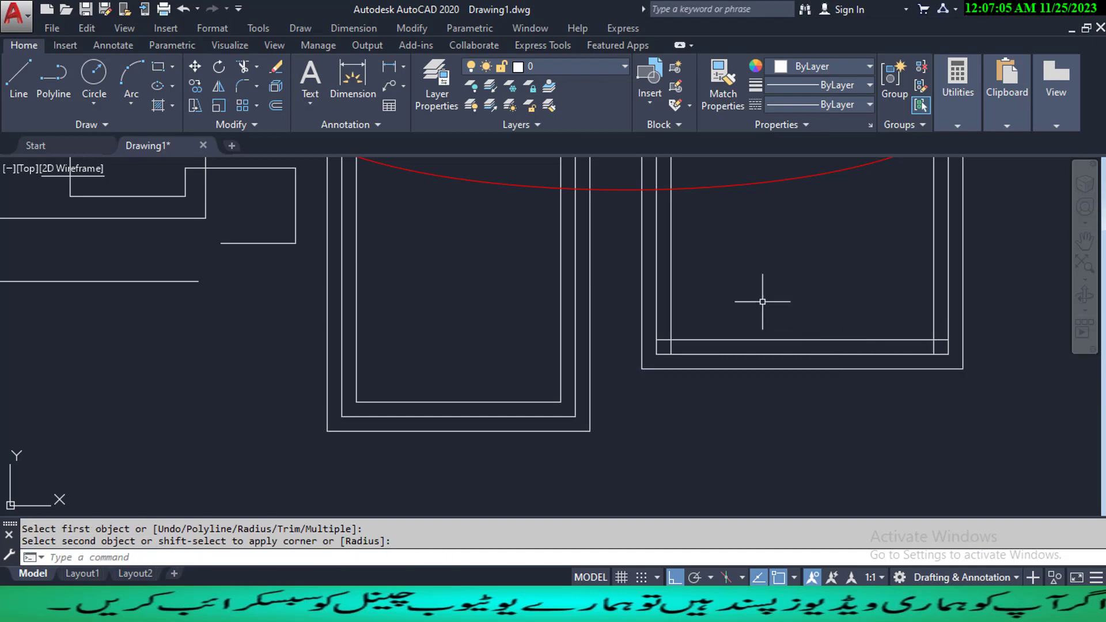
- Fillet the inner offset lines of the line-drawn rectangle into a sharp corner at their upper-left crossing
middle_click_drag(761, 301, 727, 393)
middle_click_drag(706, 338, 634, 385)
scroll(567, 268, "up", 2)
scroll(567, 268, "up", 1)
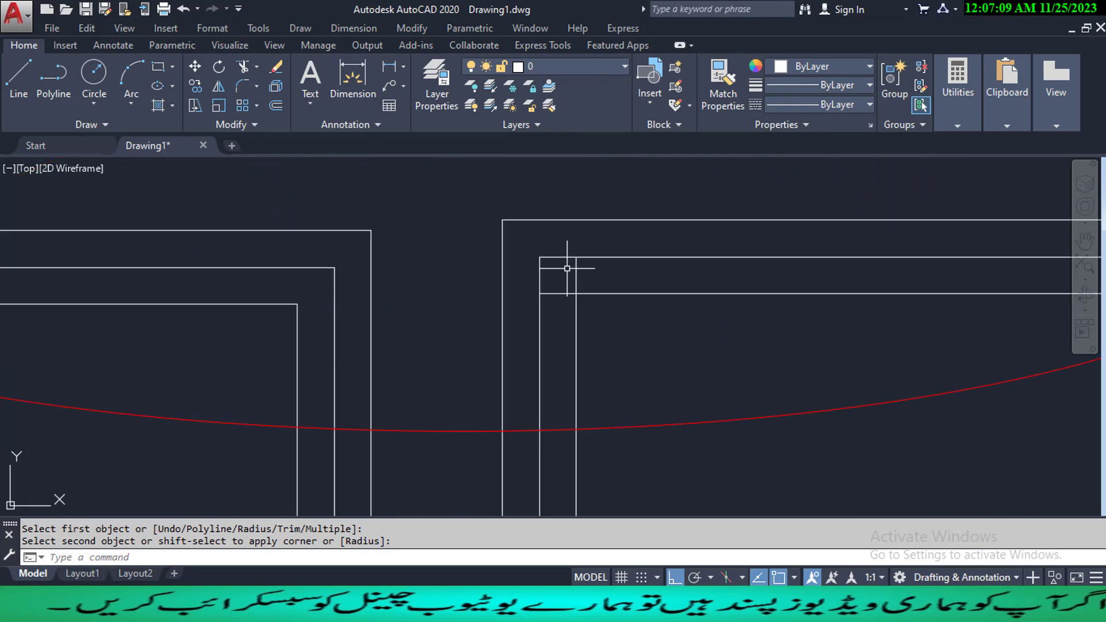
scroll(634, 274, "up", 2)
middle_click_drag(634, 274, 545, 299)
scroll(524, 299, "up", 1)
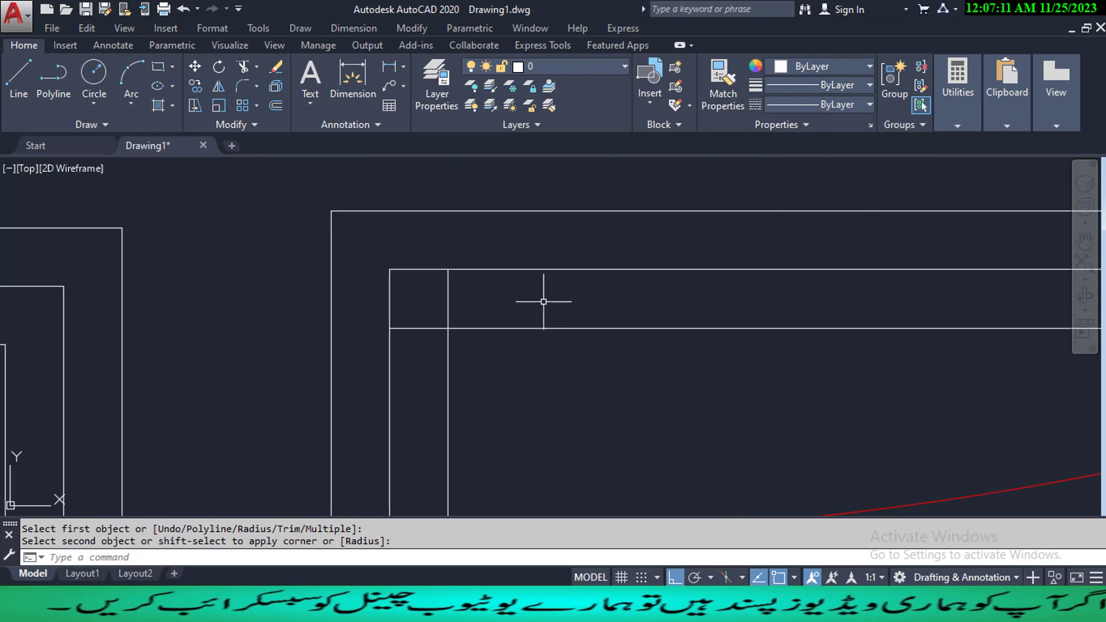
type("f")
key("Return")
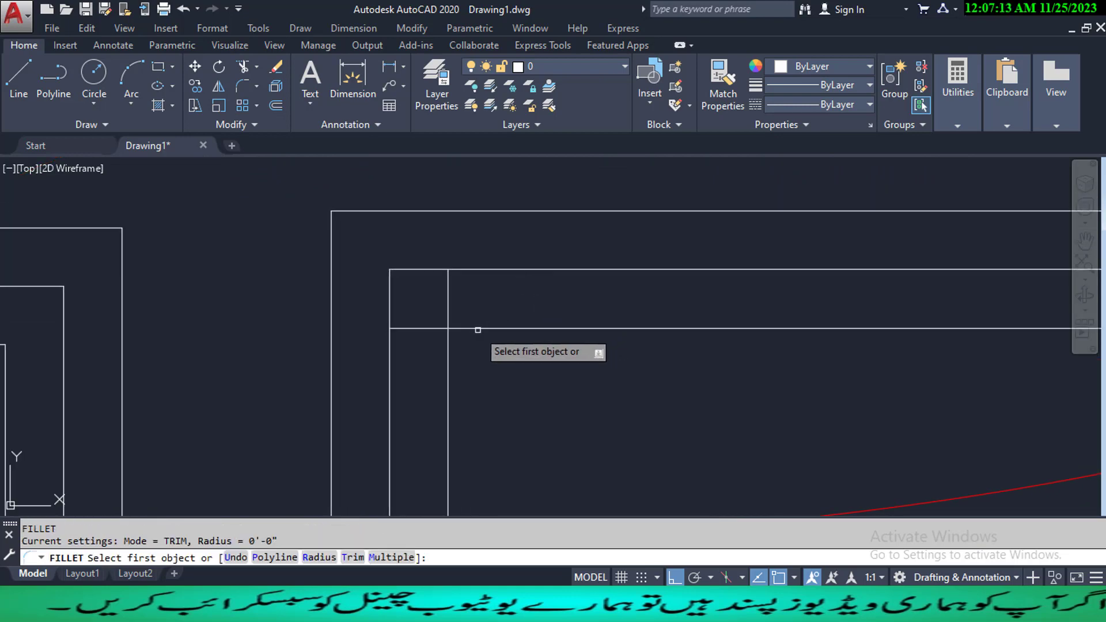
left_click(476, 327)
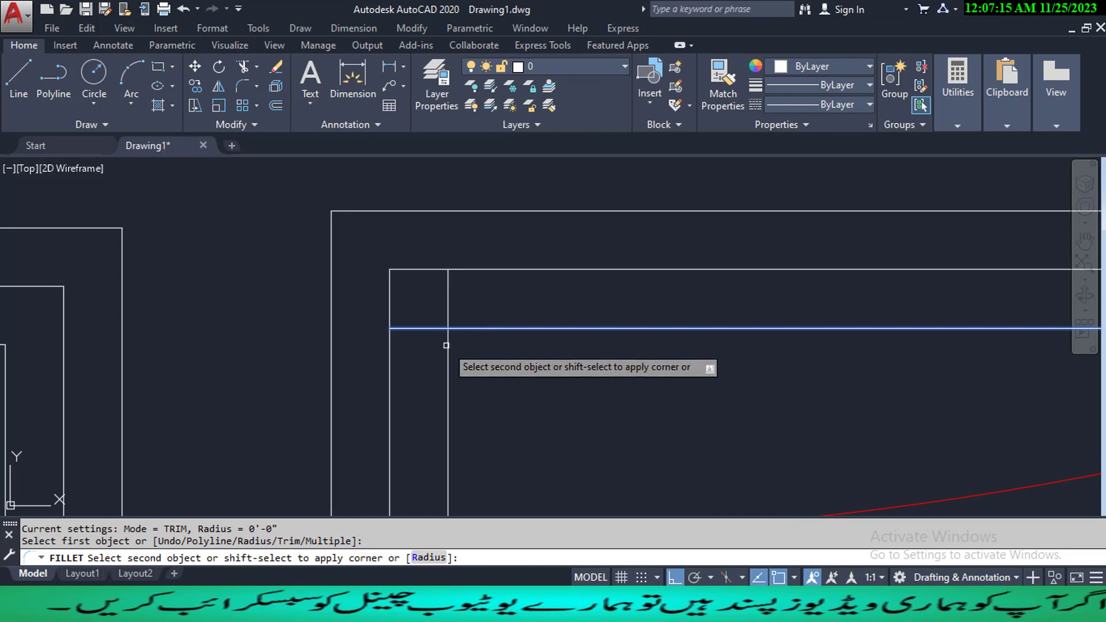
left_click(446, 346)
- Trim the overhanging ends of the inner offset lines at the line-drawn rectangle's upper-right corner
scroll(444, 345, "down", 3)
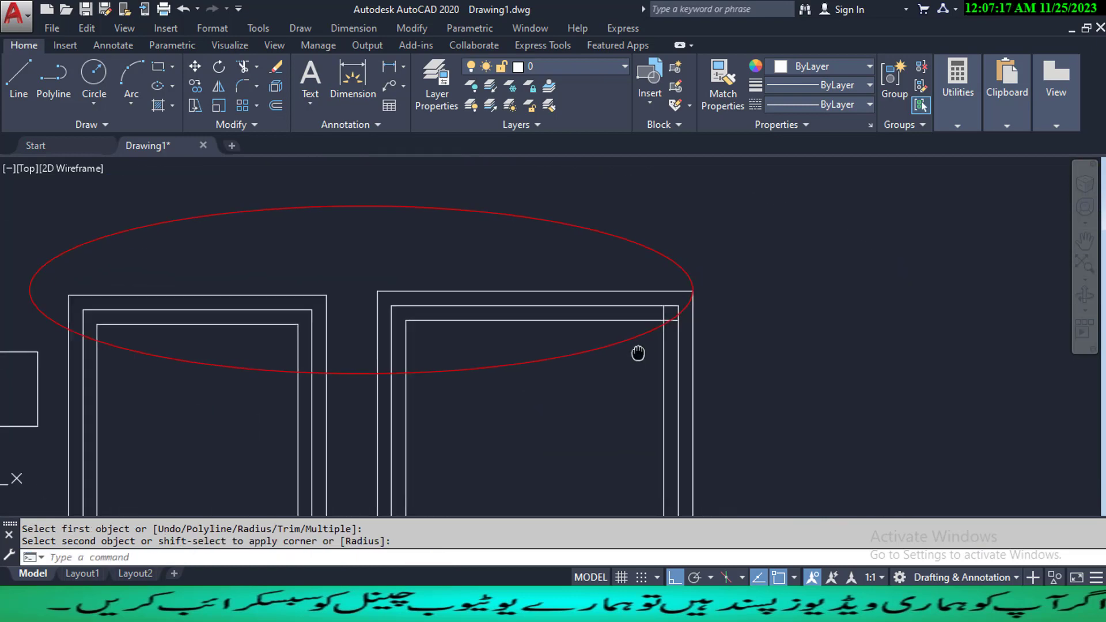
scroll(585, 304, "up", 2)
scroll(584, 304, "up", 3)
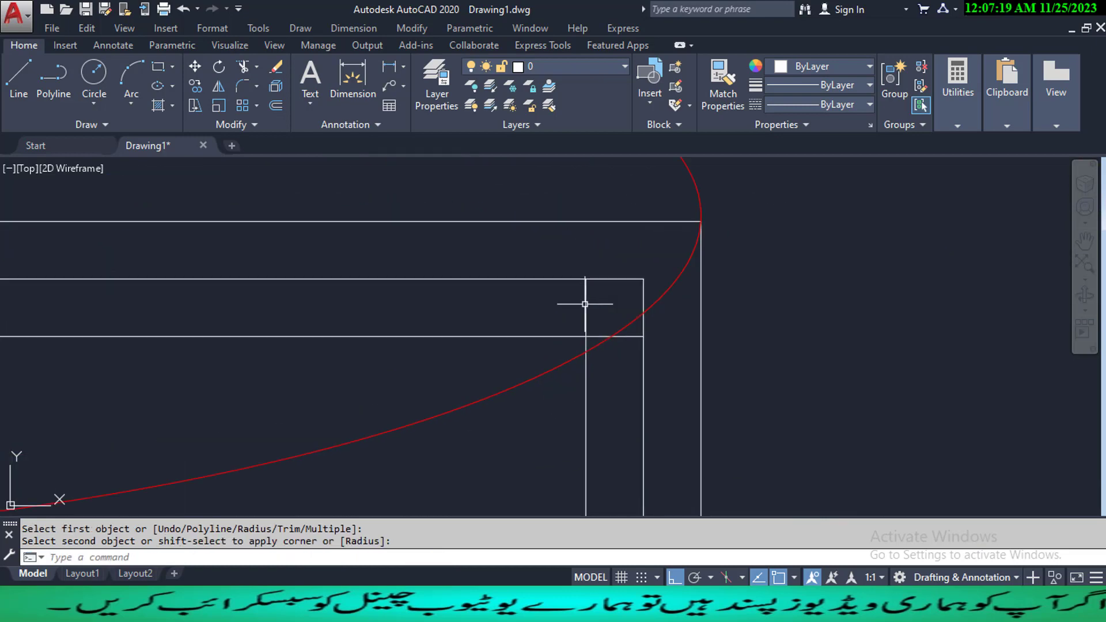
type("tr")
key("Return")
key("Return")
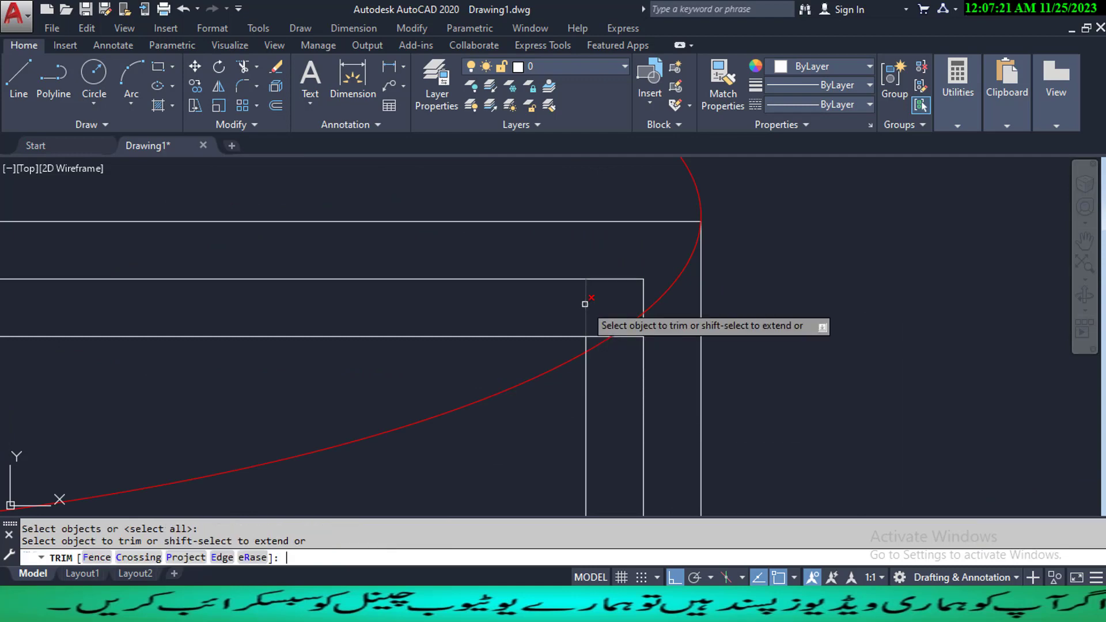
left_click(585, 304)
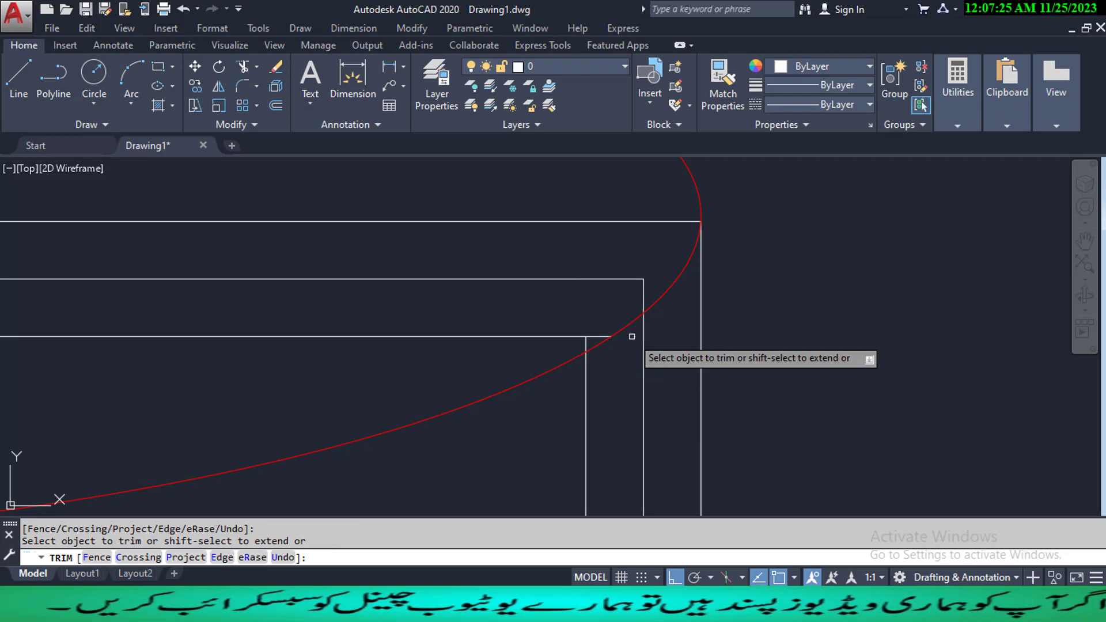
scroll(596, 339, "down", 4)
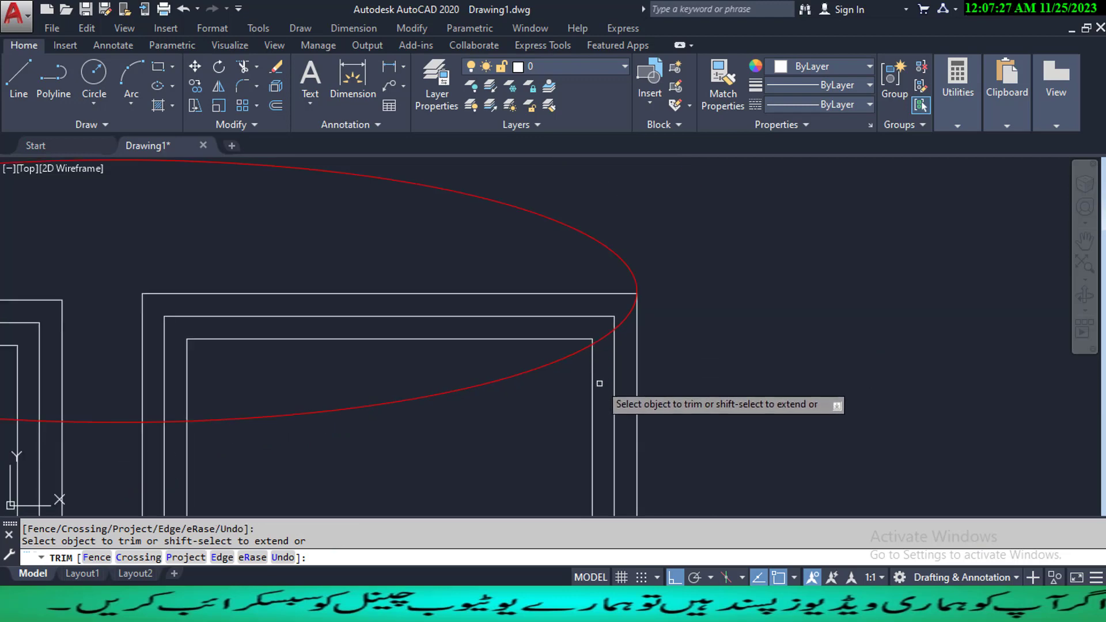
- Trim the overhanging inner line ends at the line-drawn rectangle's lower-right and lower-left corners, and end the Trim command
scroll(597, 403, "down", 4)
scroll(604, 420, "up", 6)
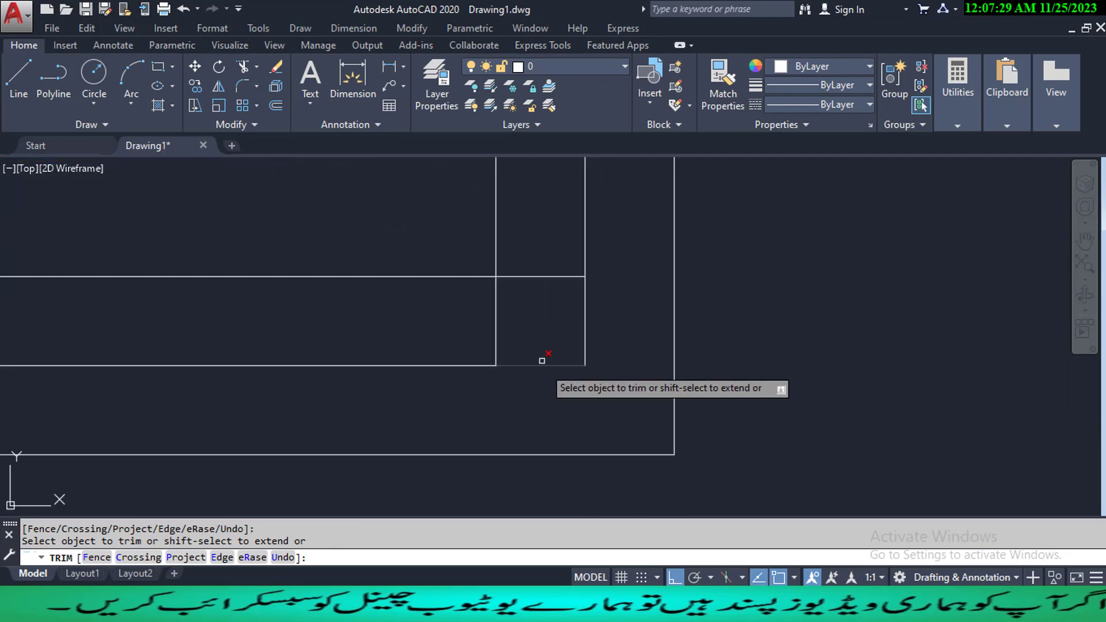
left_click(530, 346)
left_click(451, 324)
left_click(556, 311)
left_click(548, 253)
scroll(548, 263, "down", 2)
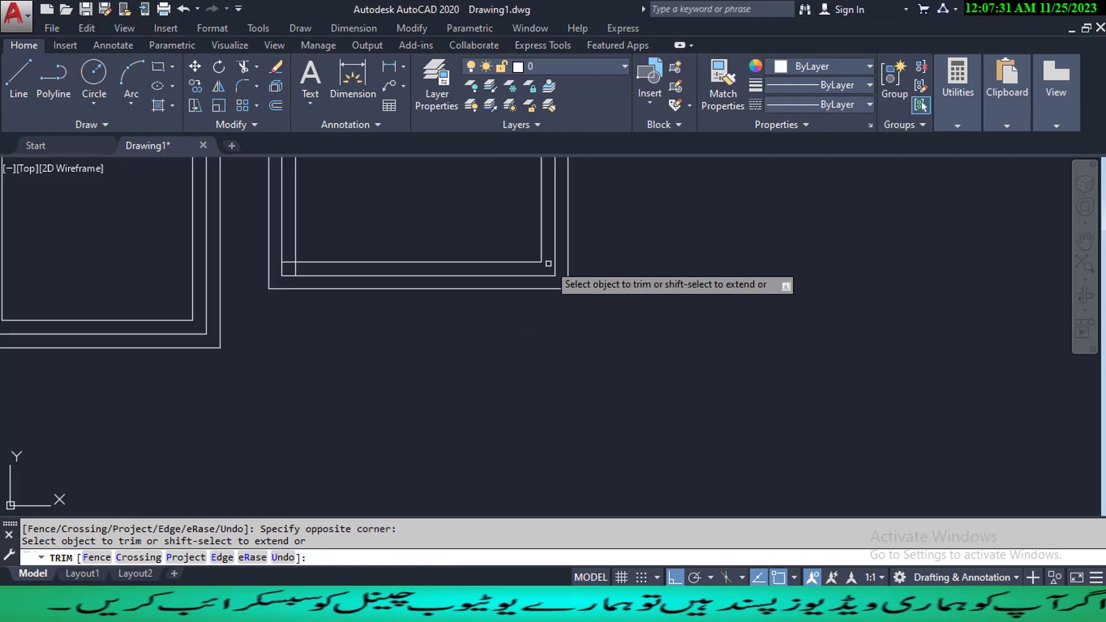
scroll(248, 271, "up", 5)
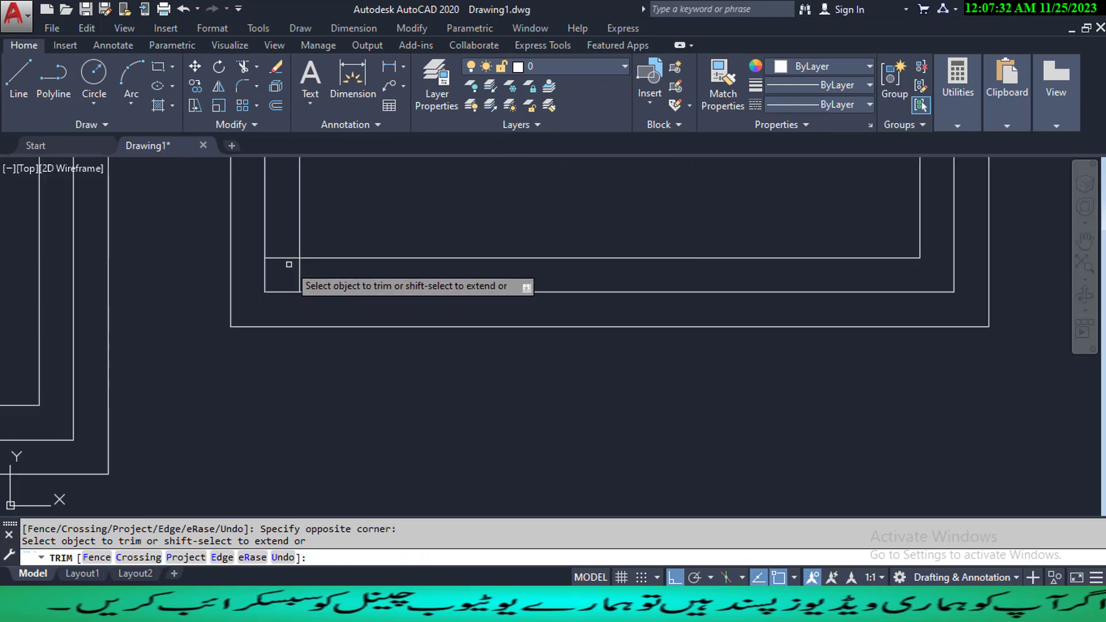
left_click(258, 266)
left_click(230, 205)
scroll(253, 259, "down", 3)
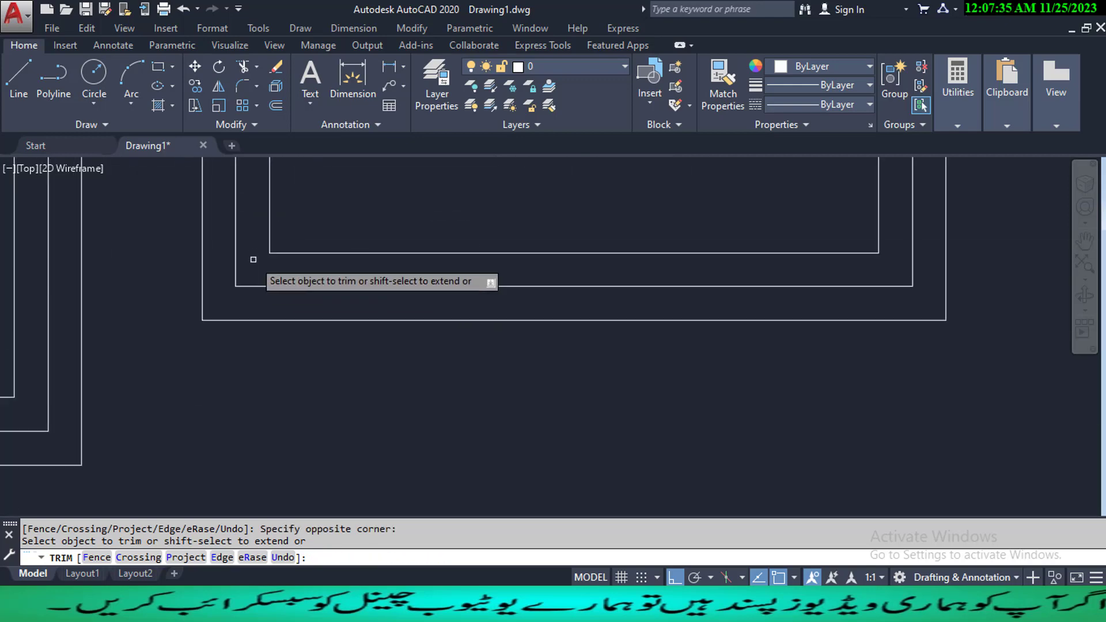
key("Escape")
- Examine the corners of the line-drawn rectangle and the polyline rectangle to compare their offsets
scroll(271, 259, "down", 2)
middle_click_drag(271, 259, 448, 365)
scroll(415, 494, "up", 2)
scroll(377, 332, "up", 2)
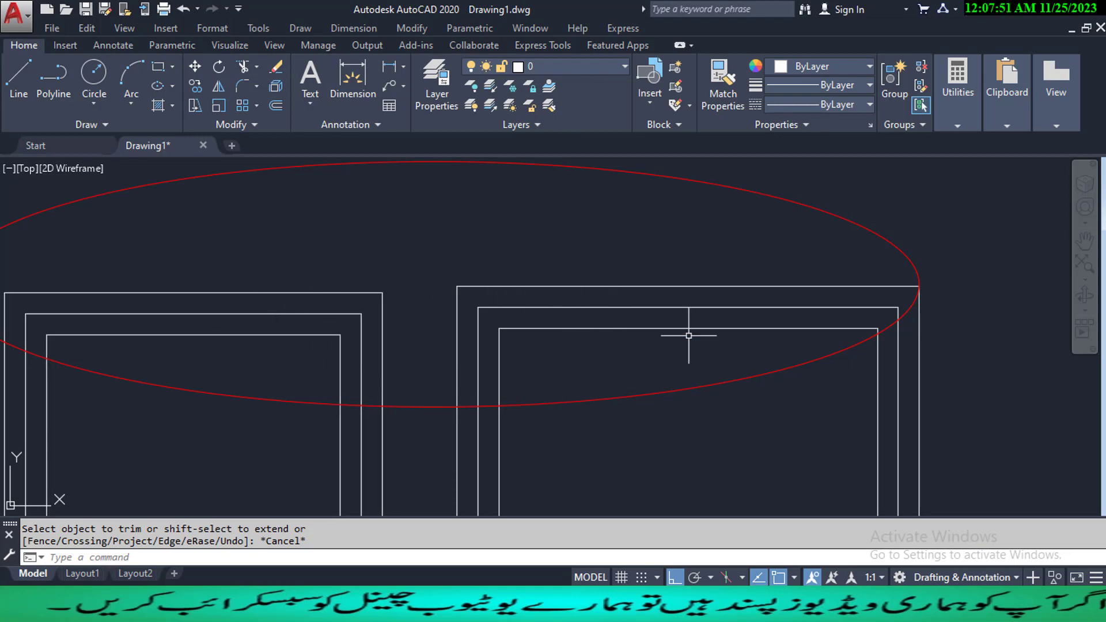
scroll(466, 371, "down", 4)
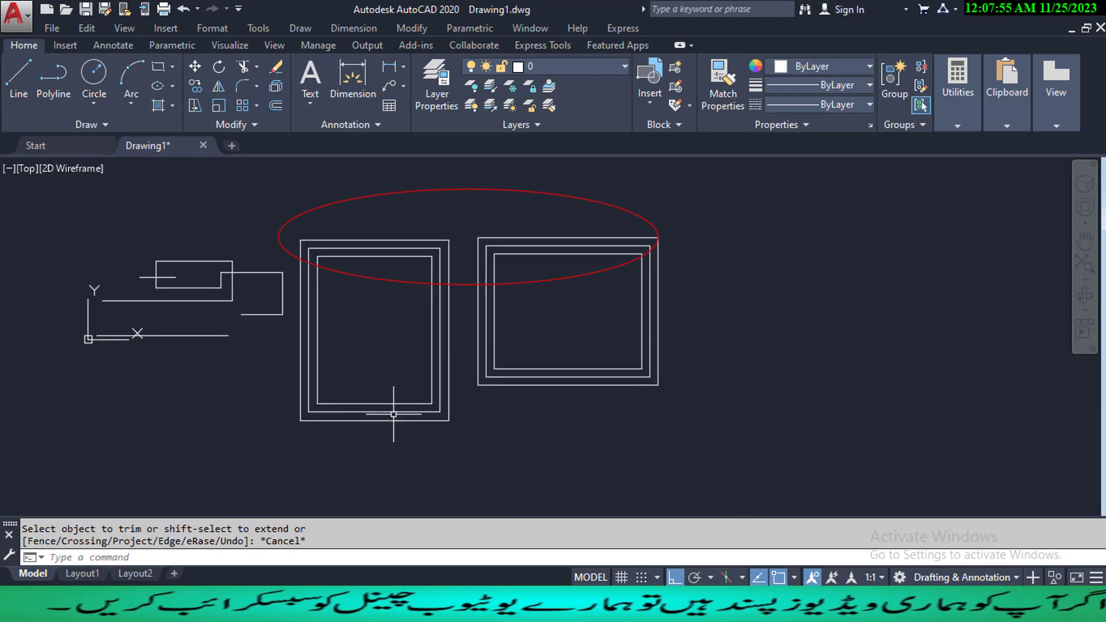
scroll(409, 405, "up", 4)
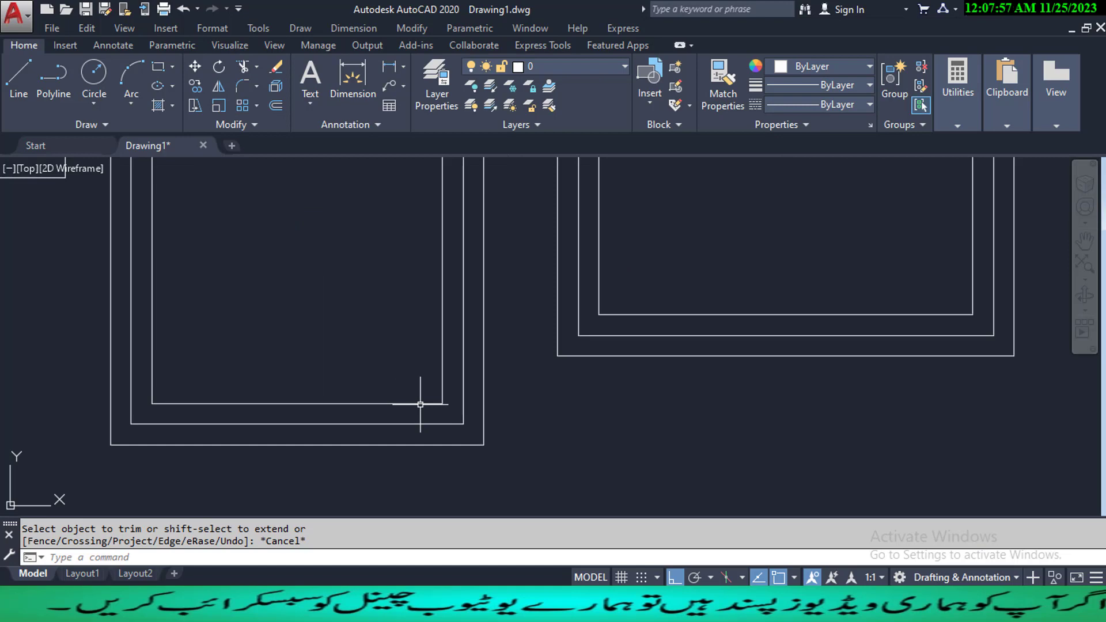
scroll(461, 408, "up", 2)
middle_click_drag(438, 426, 426, 399)
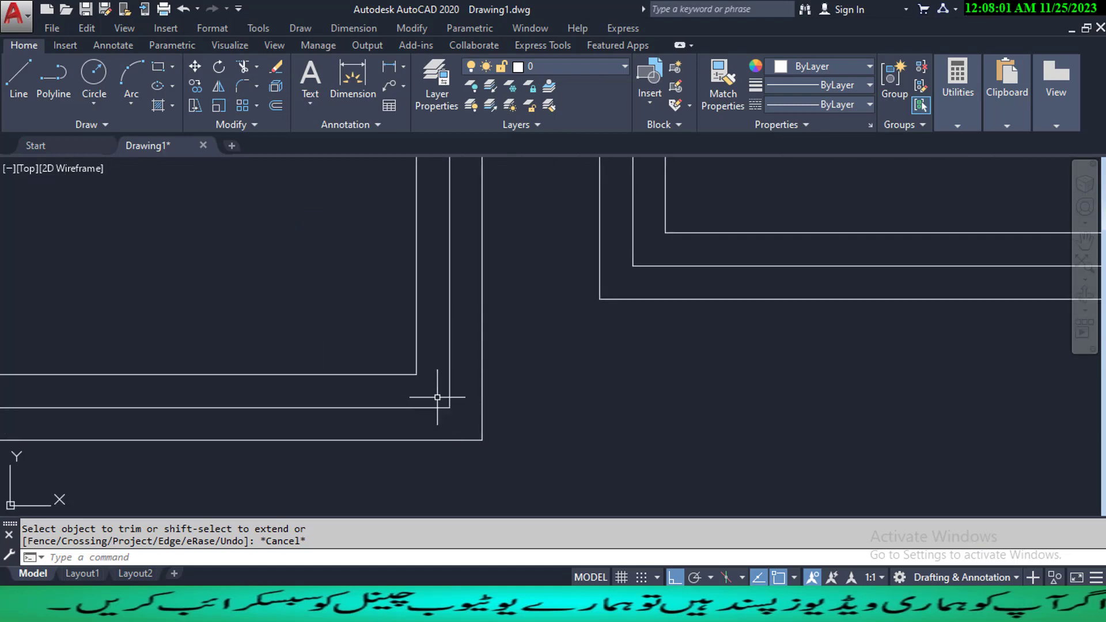
scroll(430, 395, "down", 4)
scroll(412, 383, "up", 2)
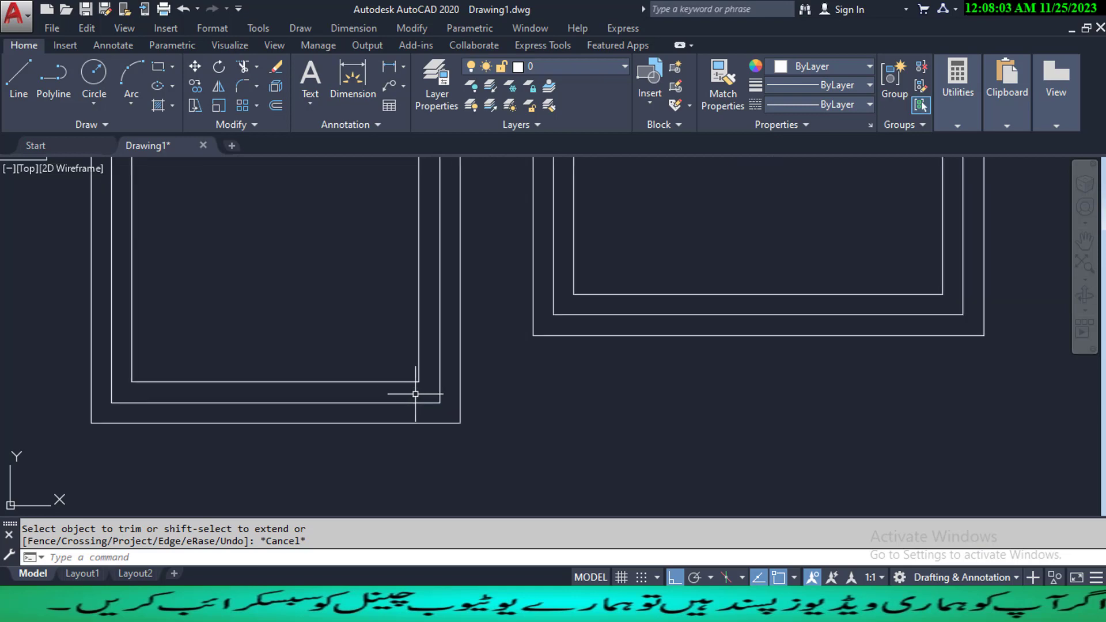
- Erase the innermost offset rectangle of the polyline rectangle
left_click(415, 394)
left_click(365, 340)
key("Delete")
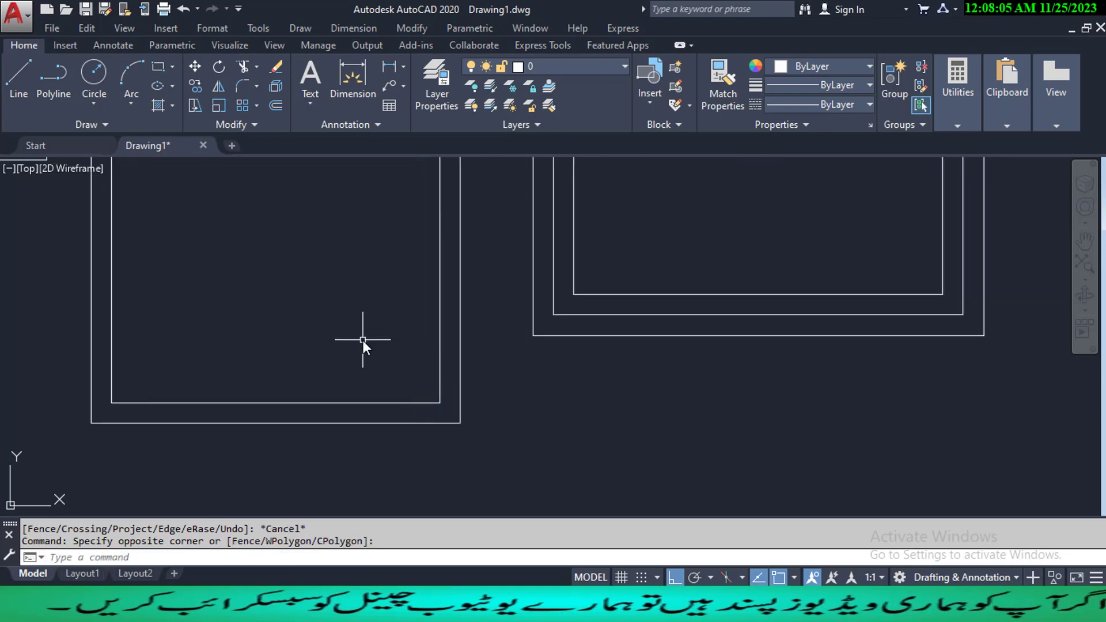
type("E")
key("Return")
middle_click_drag(582, 315, 507, 423)
left_click(515, 415)
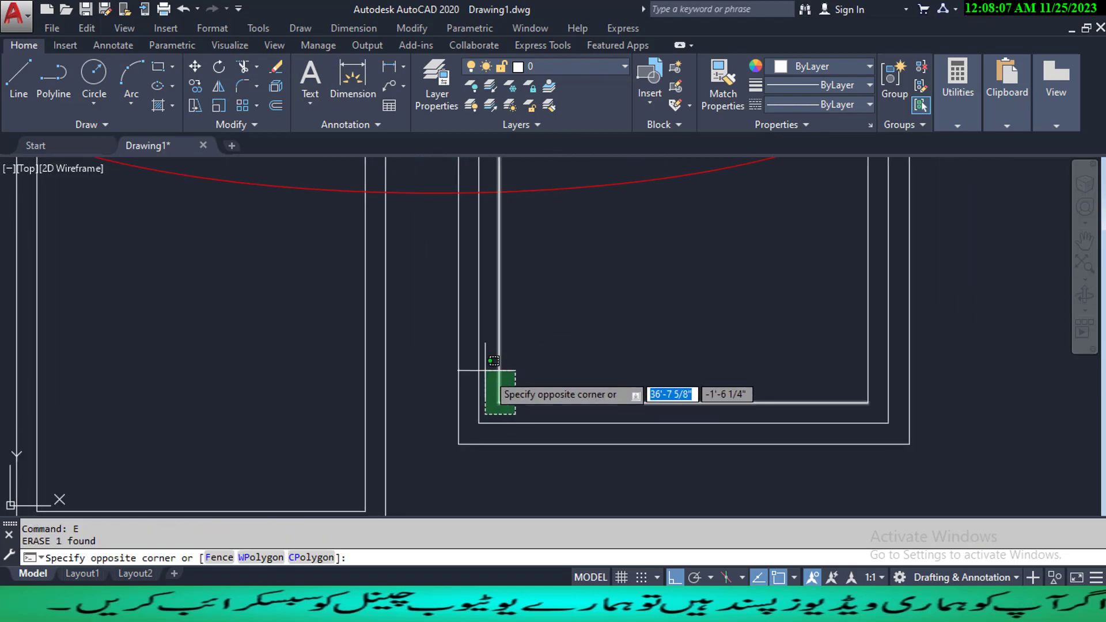
left_click(482, 370)
key("Escape")
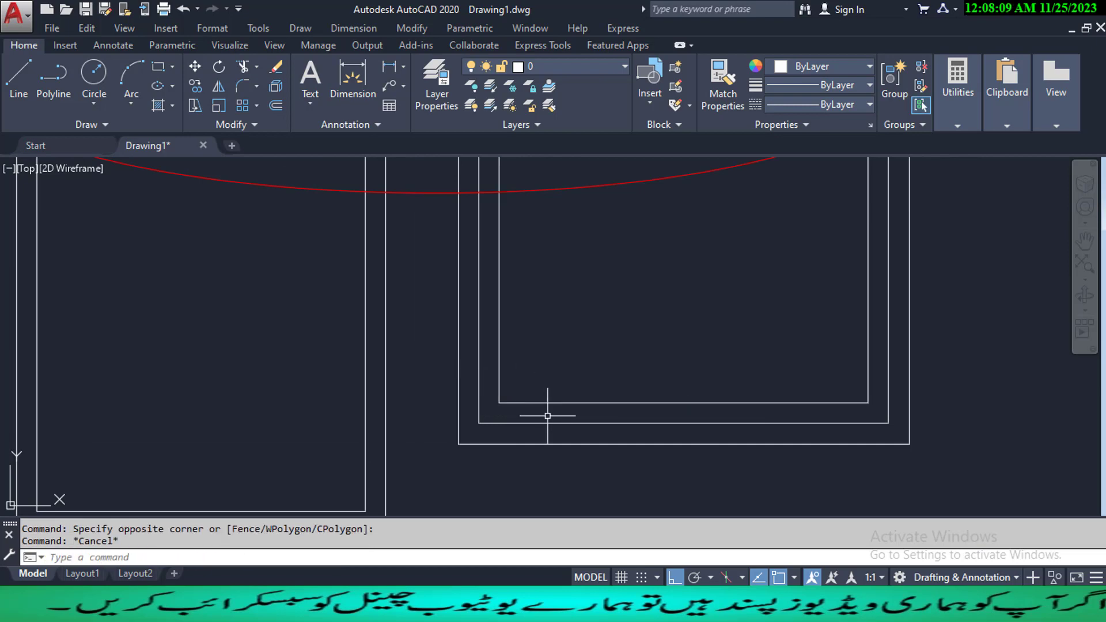
left_click(566, 449)
key("Escape")
- Erase the four innermost offset lines of the line-drawn rectangle
left_click(558, 403)
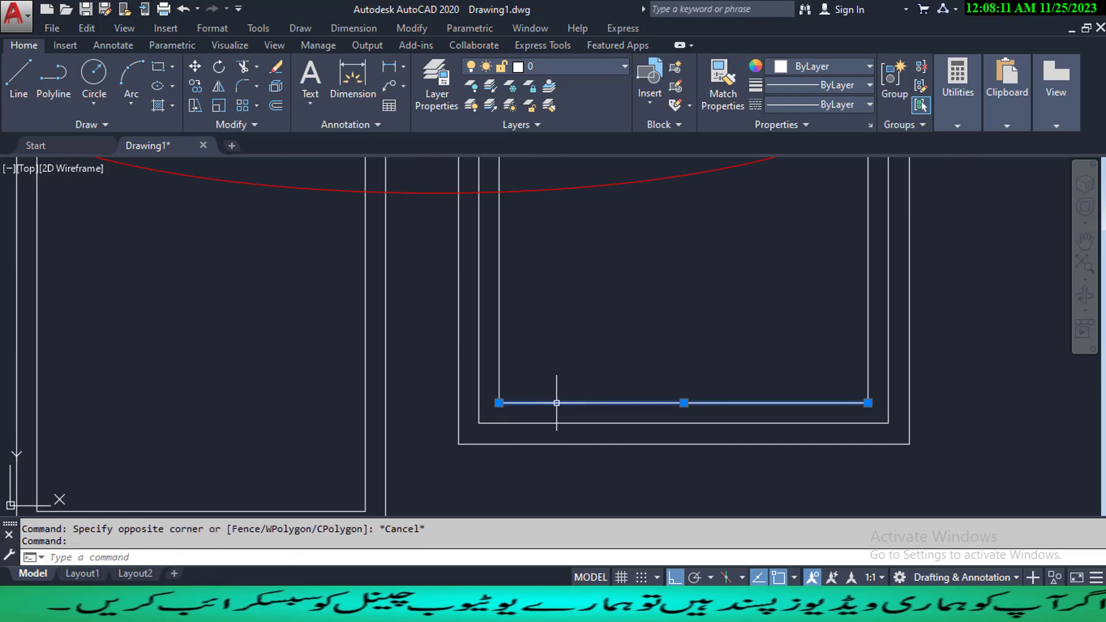
key("Delete")
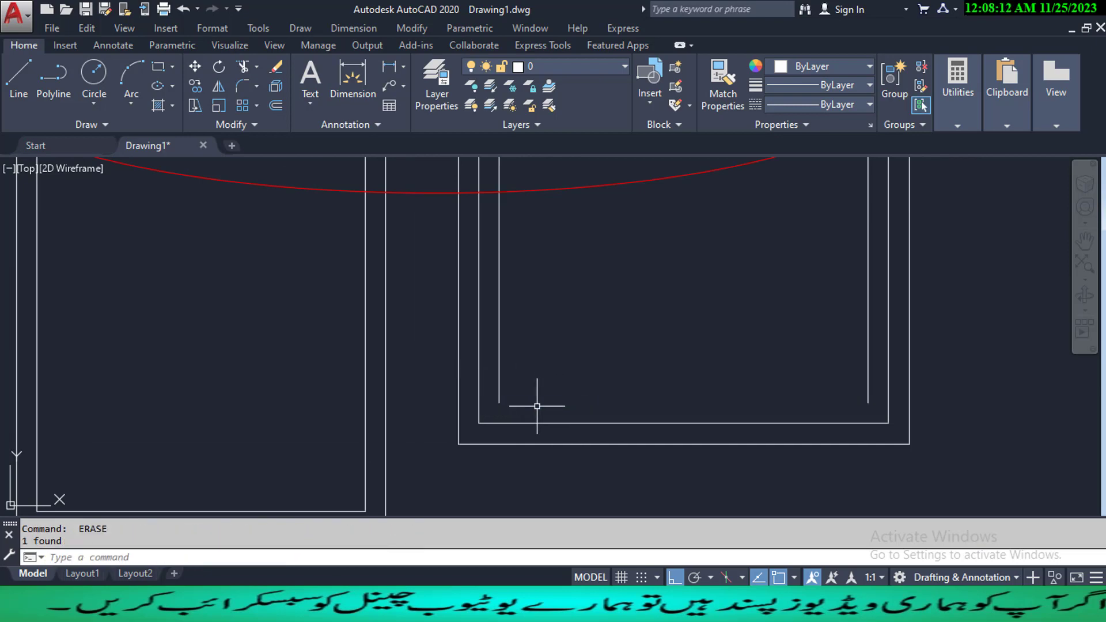
left_click(499, 387)
key("Delete")
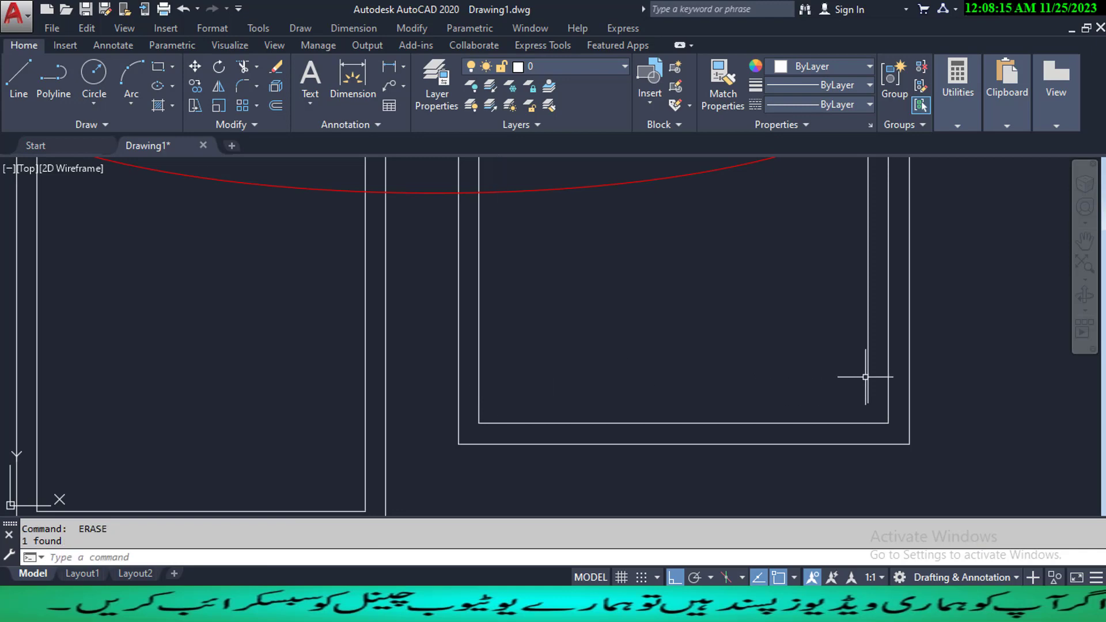
scroll(721, 403, "down", 3)
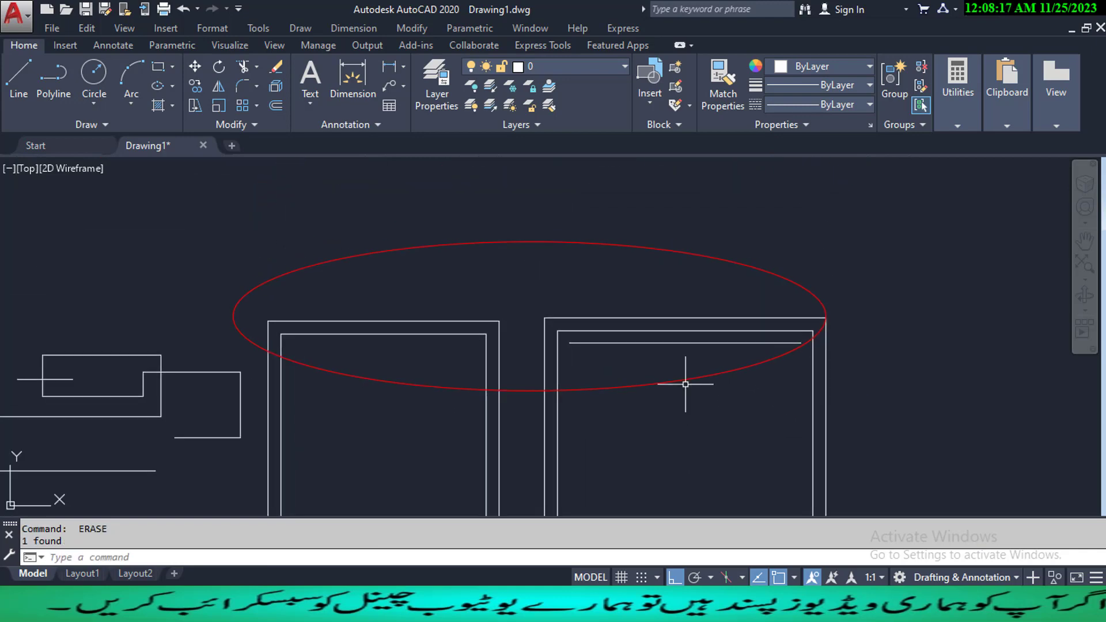
left_click(690, 342)
key("Delete")
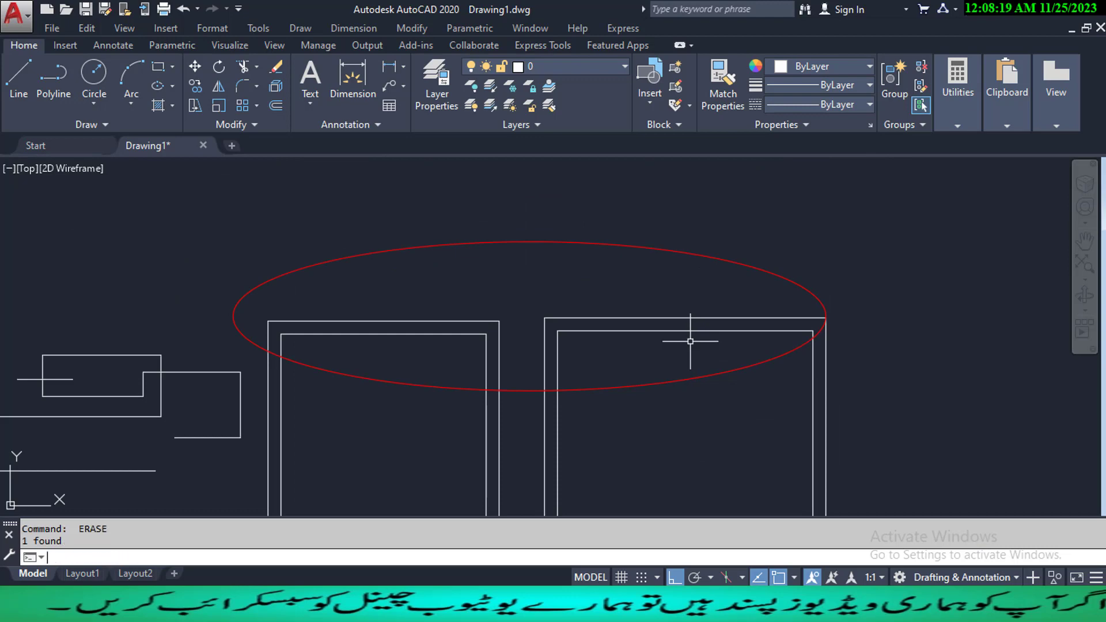
- Examine the polyline rectangle's outer outline by selecting and deselecting it repeatedly
left_click(500, 340)
key("Escape")
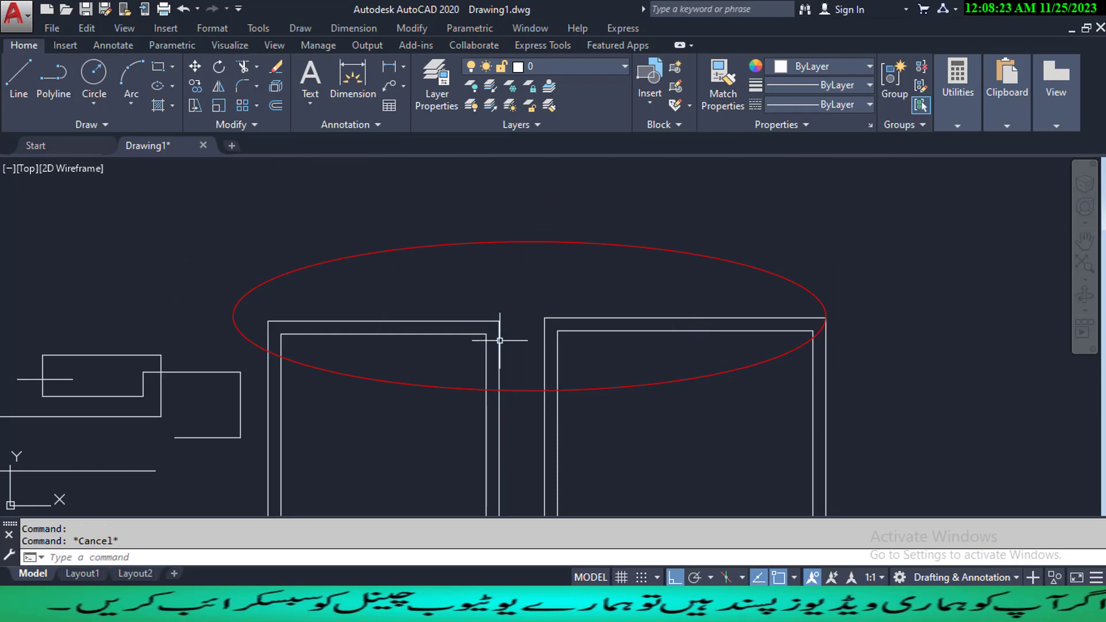
left_click(499, 340)
key("Escape")
left_click(499, 340)
key("Escape")
left_click(499, 340)
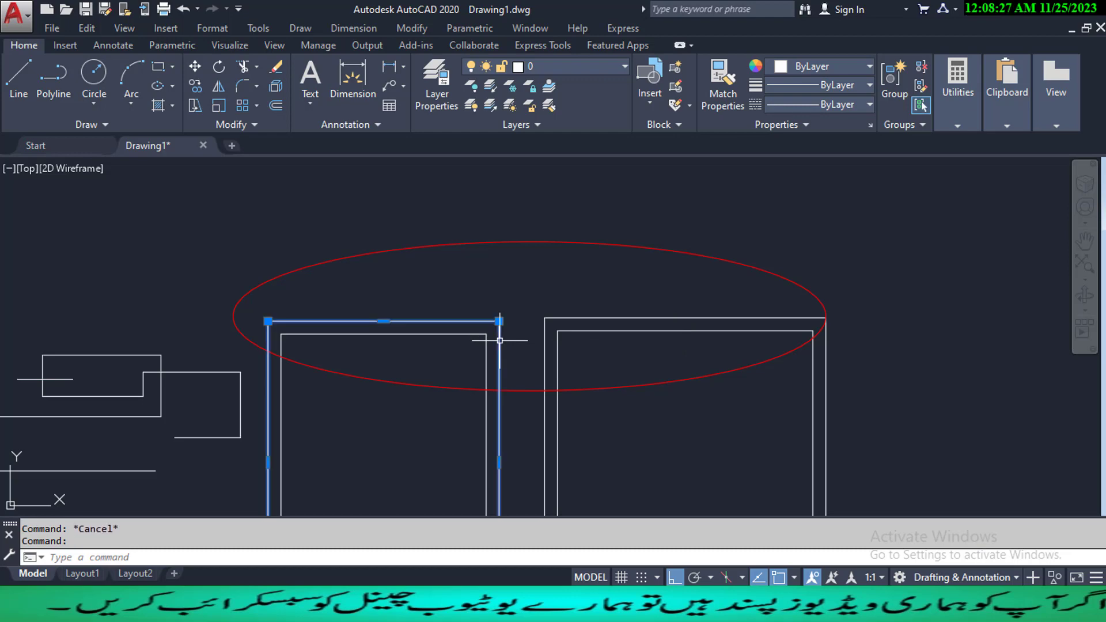
key("Escape")
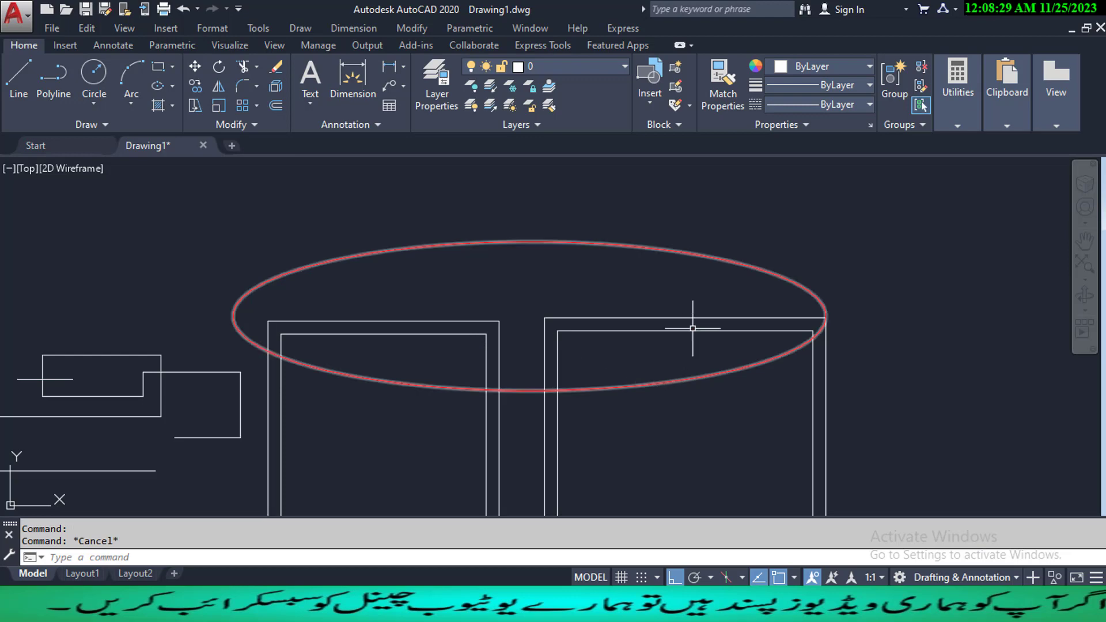
- Draw a line from the polyline rectangle's inner lower-right corner down to the outer bottom edge, using the Perpendicular snap
middle_click_drag(693, 323, 735, 260)
middle_click_drag(661, 301, 728, 252)
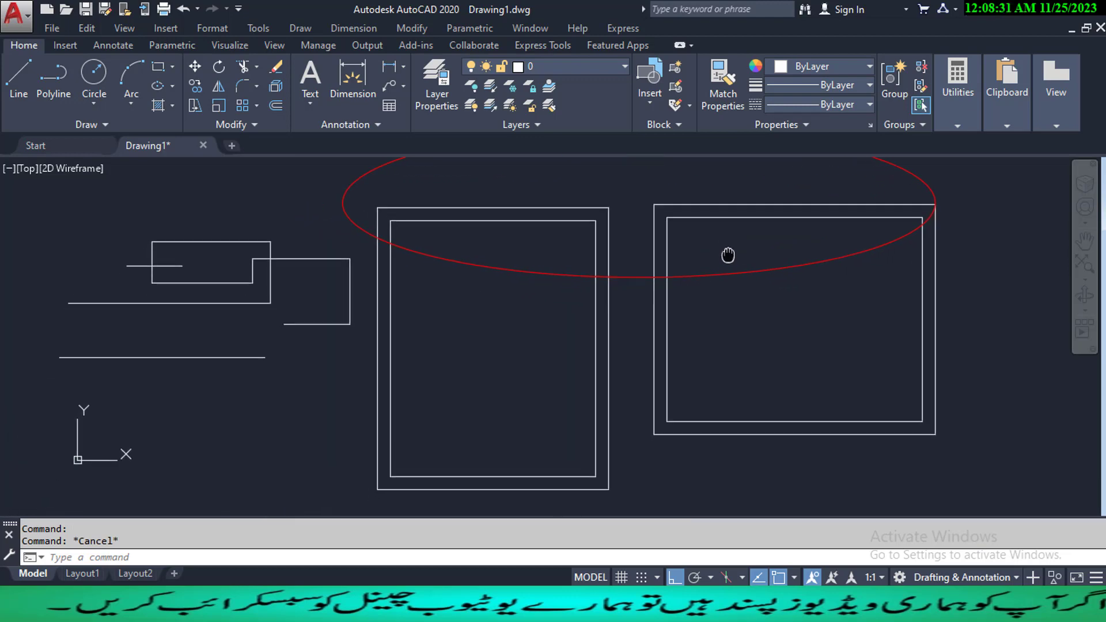
middle_click_drag(593, 425, 696, 274)
middle_click_drag(696, 359, 574, 455)
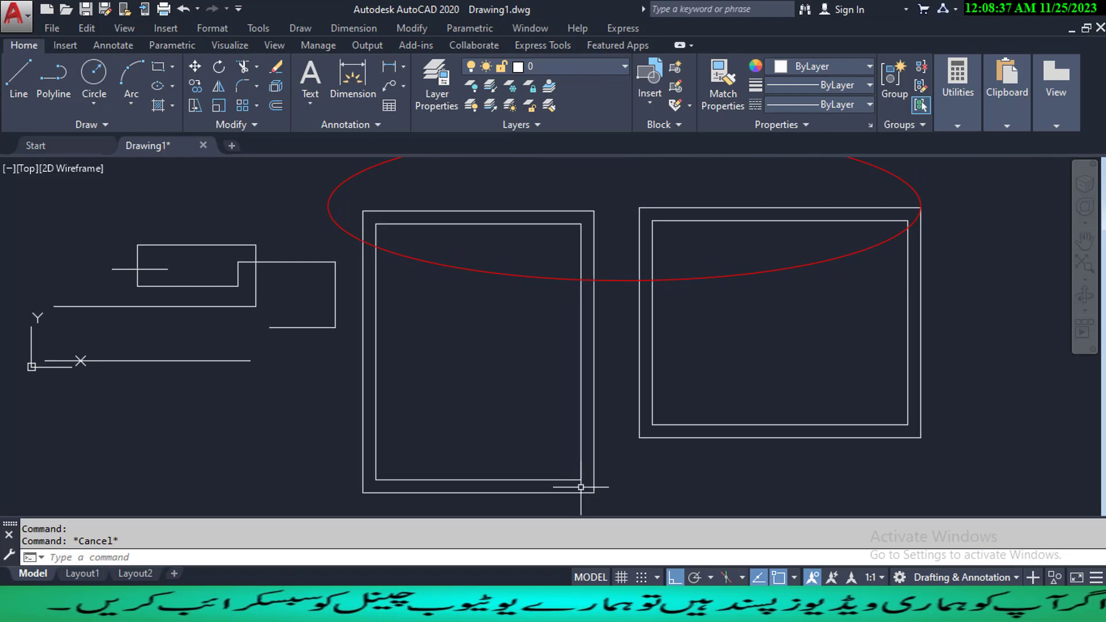
type("l")
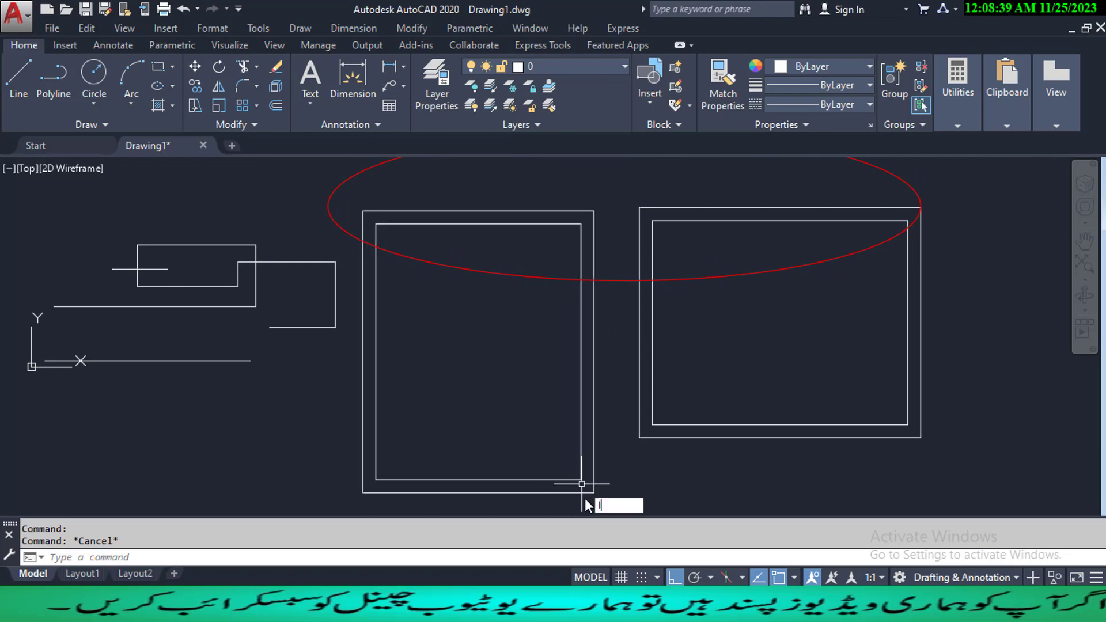
key("Return")
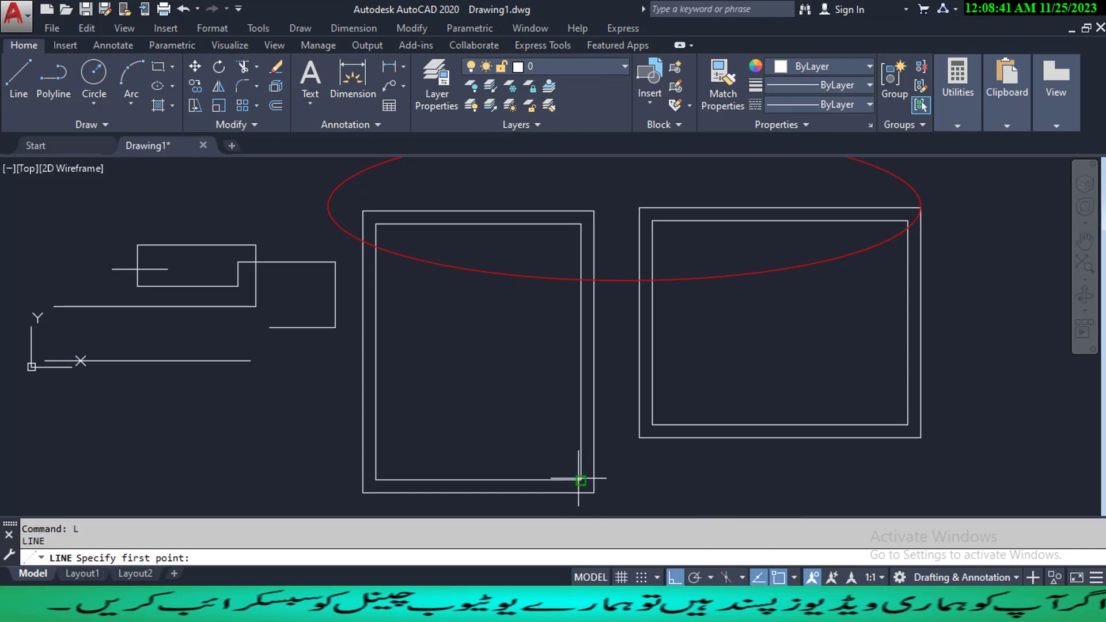
left_click(580, 480)
scroll(578, 488, "up", 5)
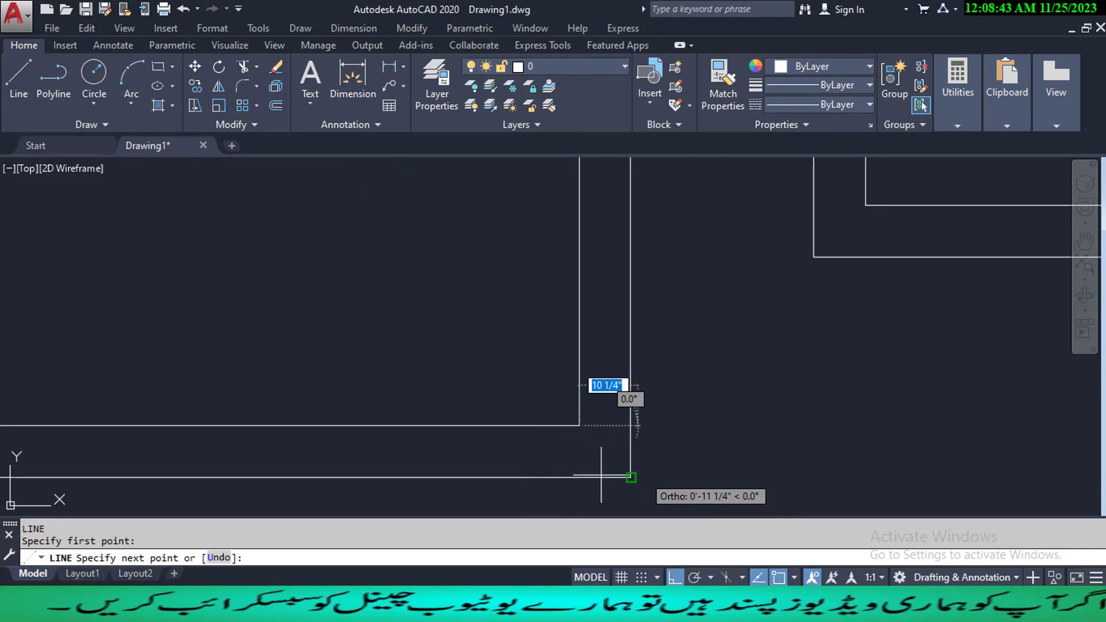
middle_click_drag(600, 483, 599, 443)
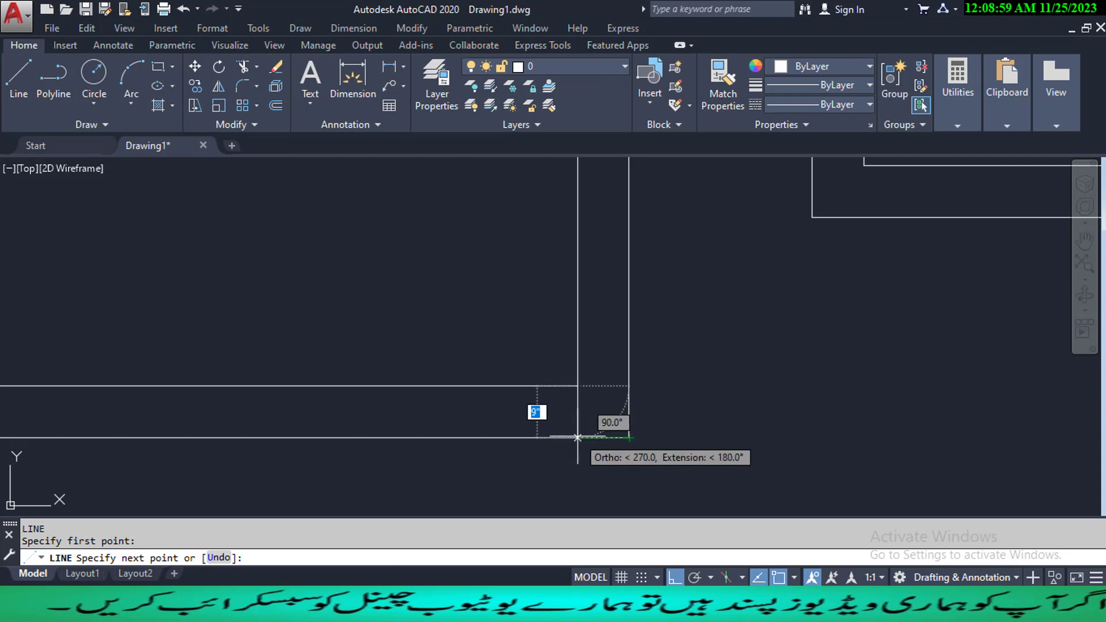
key("F8")
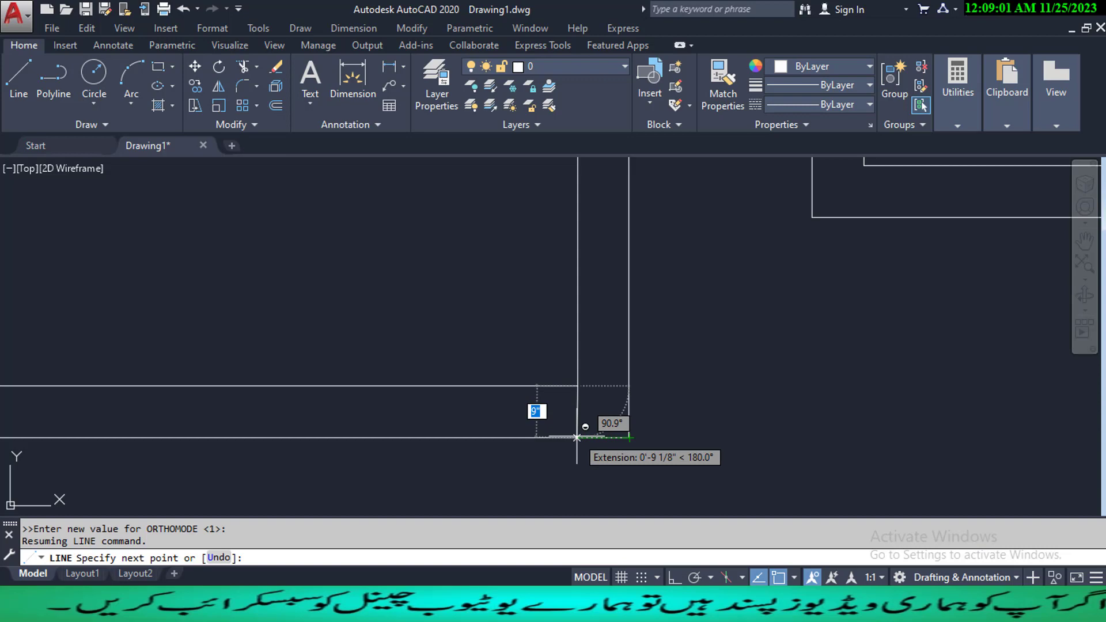
right_click(576, 436, "shift")
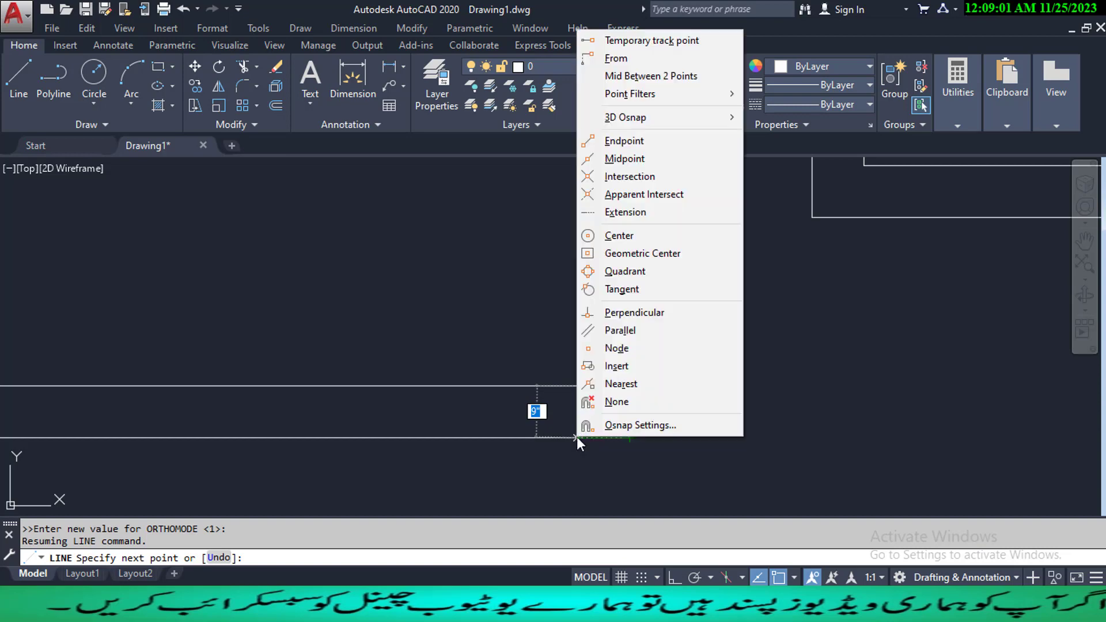
left_click(628, 314)
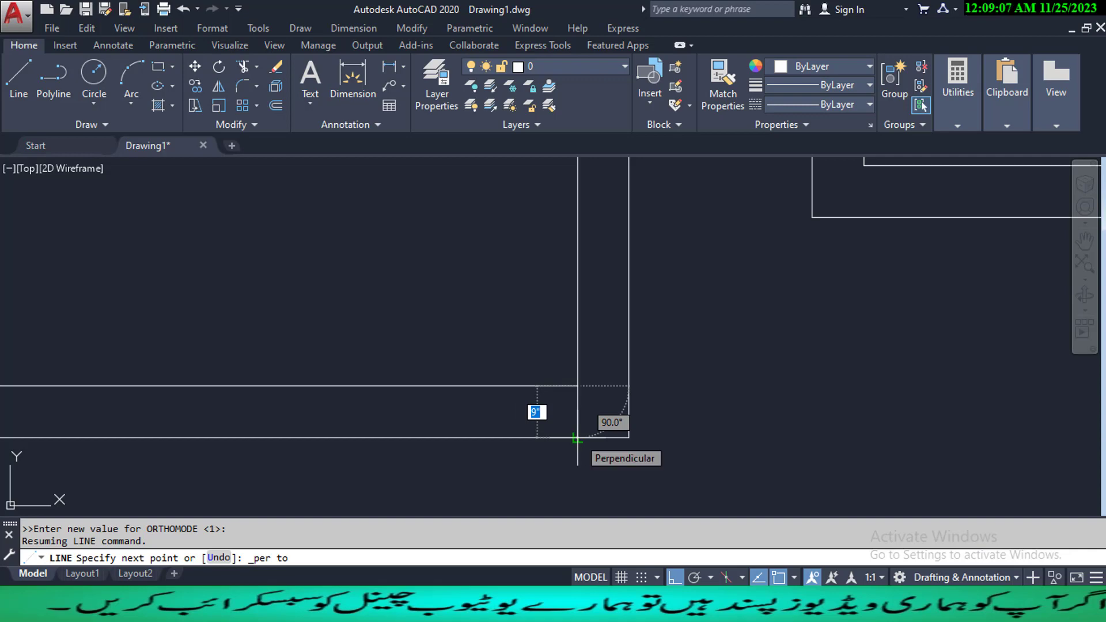
left_click(576, 438)
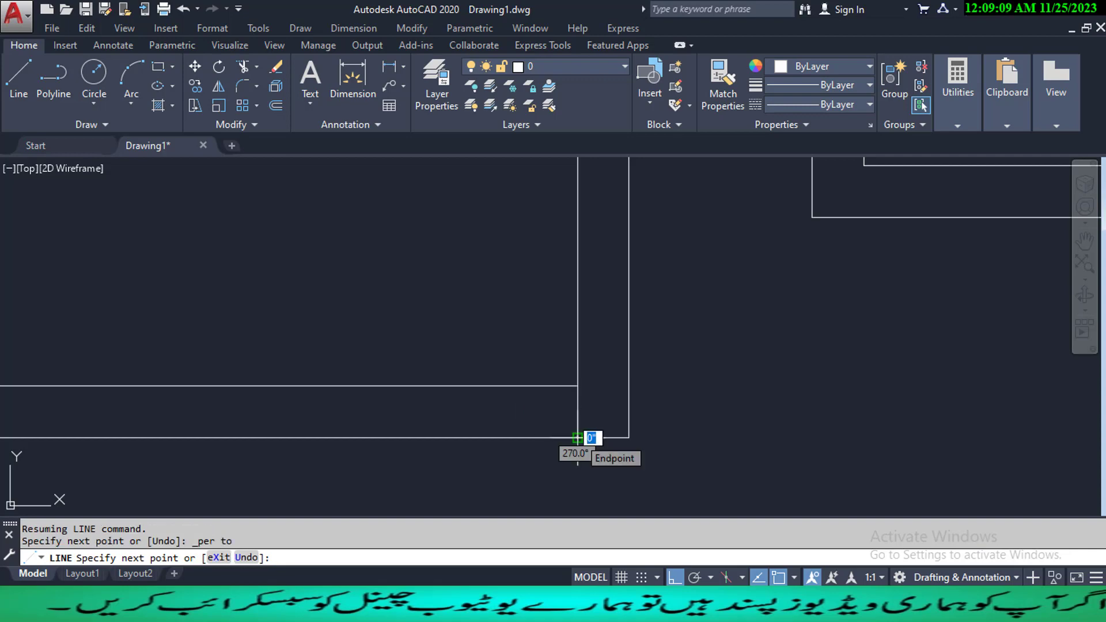
key("Escape")
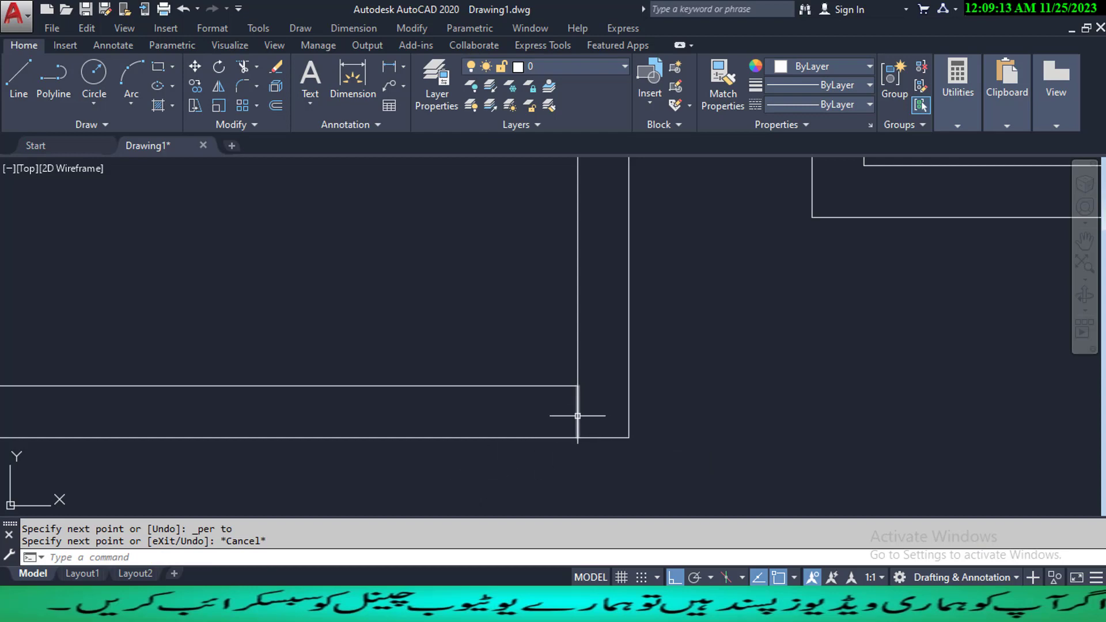
- Offset the short vertical corner line 9" toward the inside of the bottom wall
type("o")
key("Return")
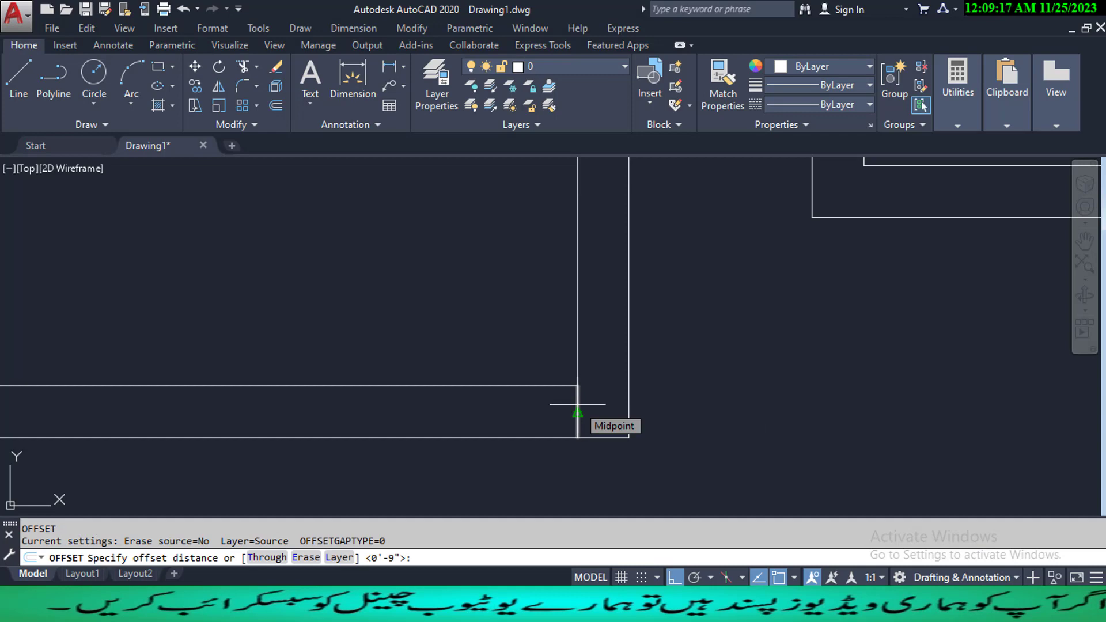
type("9")
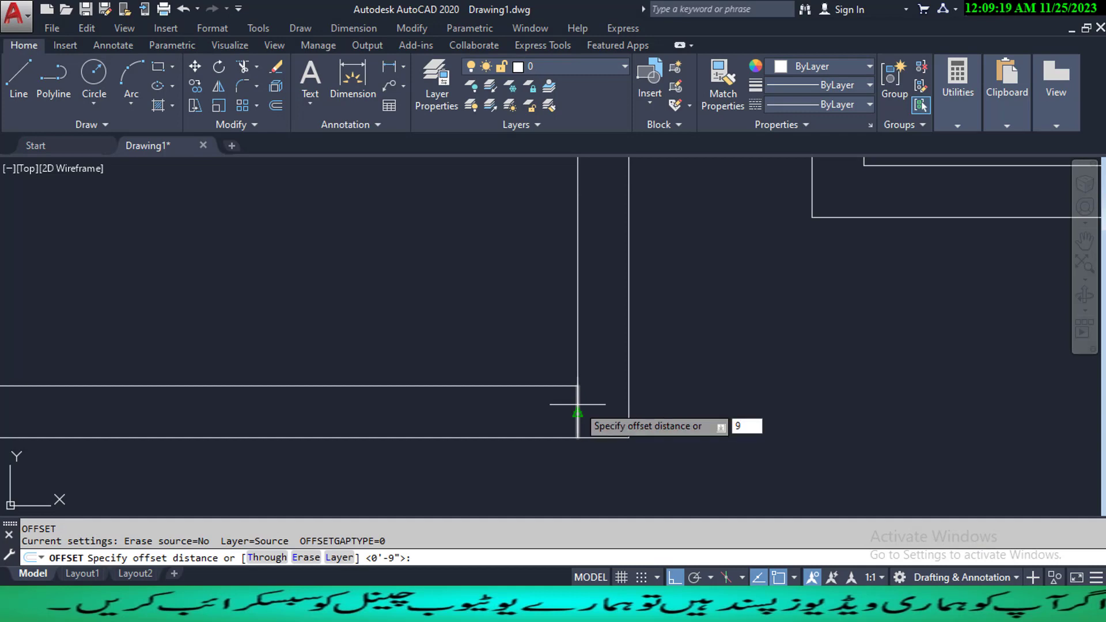
key("Return")
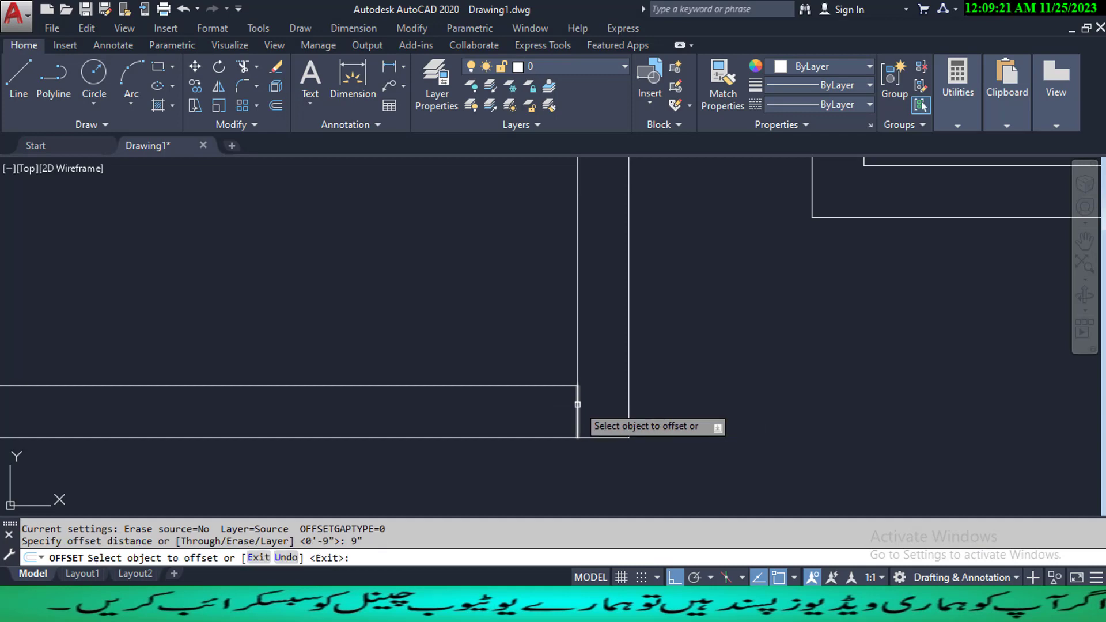
left_click(577, 405)
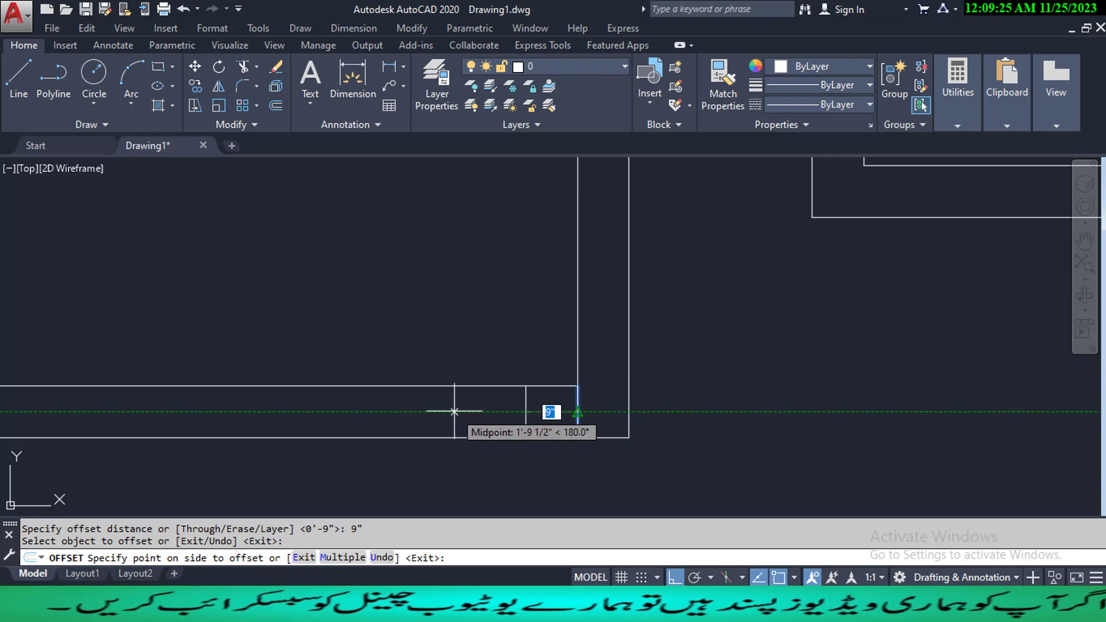
left_click(453, 412)
key("Escape")
- Offset the new short wall line 4' further left along the bottom wall to mark an opening
middle_click_drag(395, 416, 592, 419)
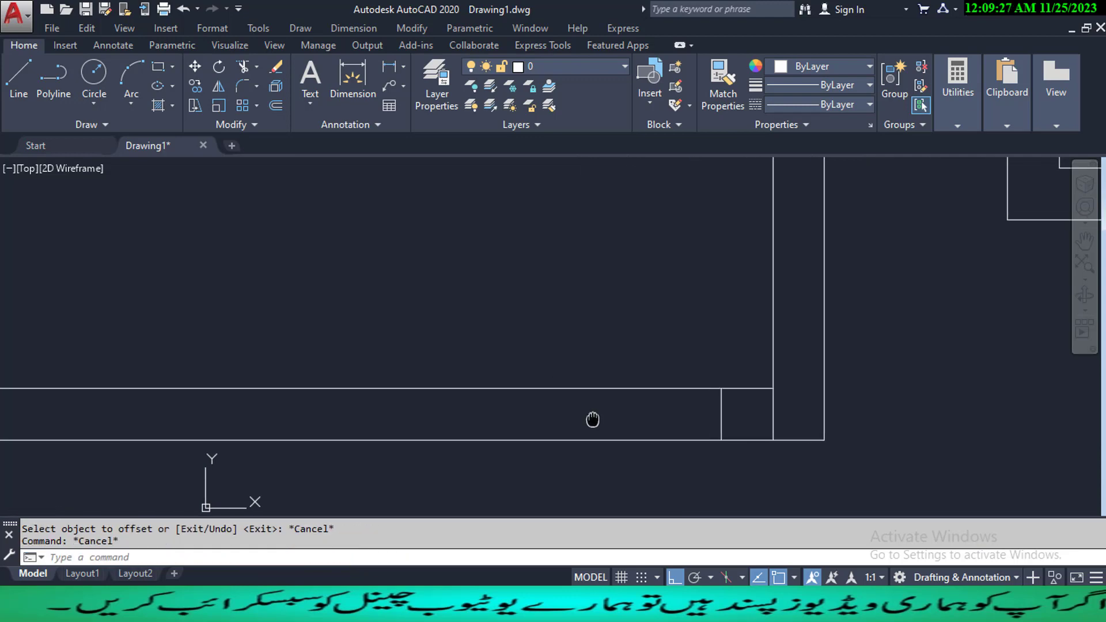
type("o")
key("Return")
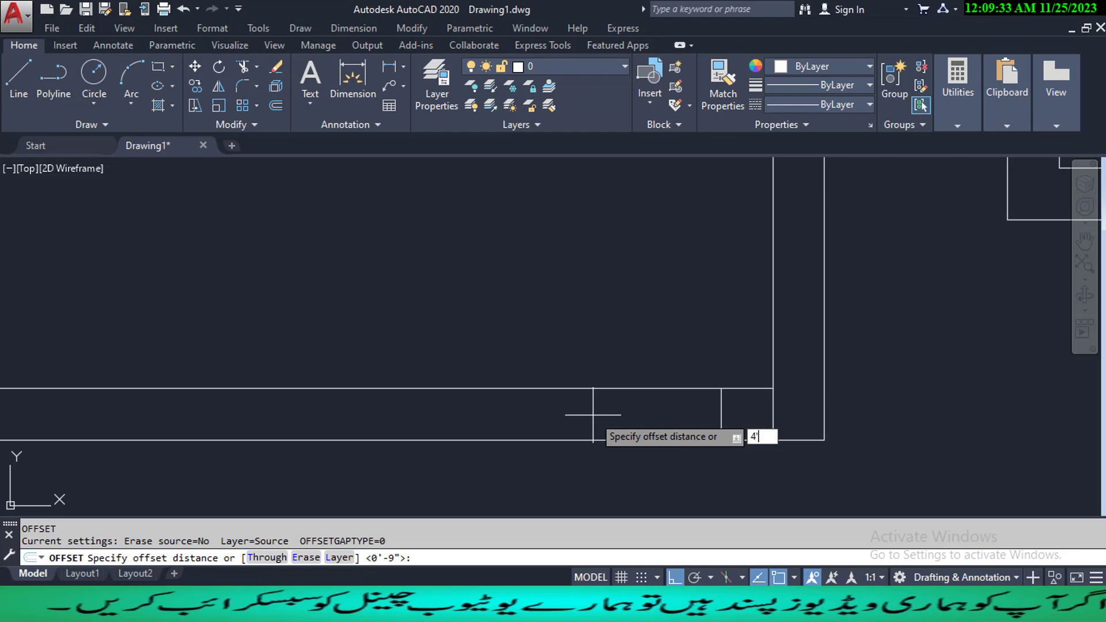
type("4'")
key("Return")
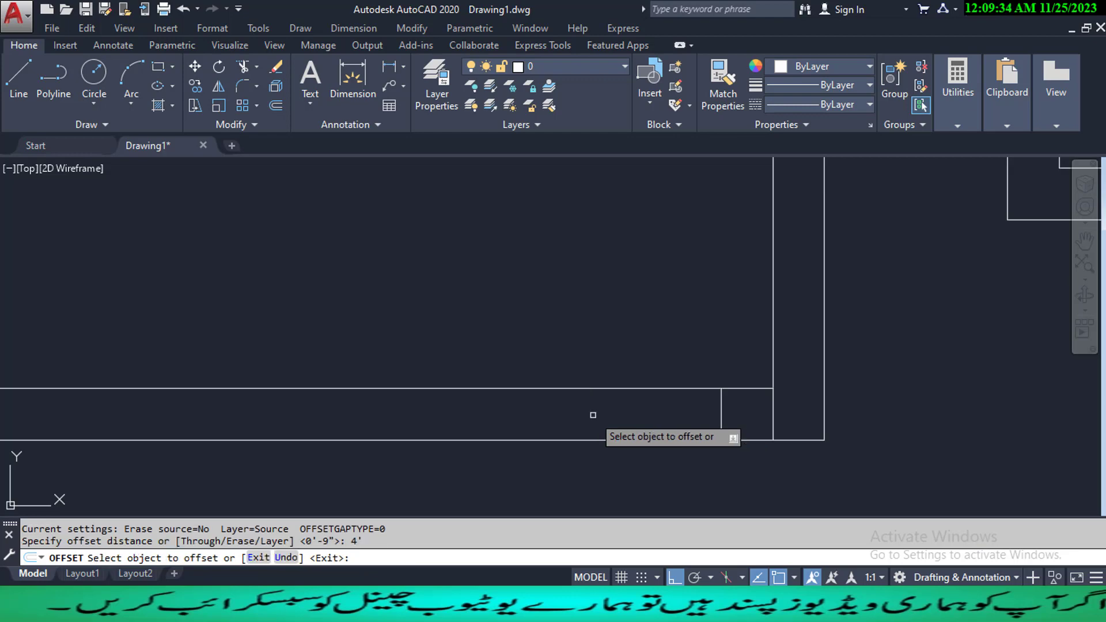
left_click(721, 424)
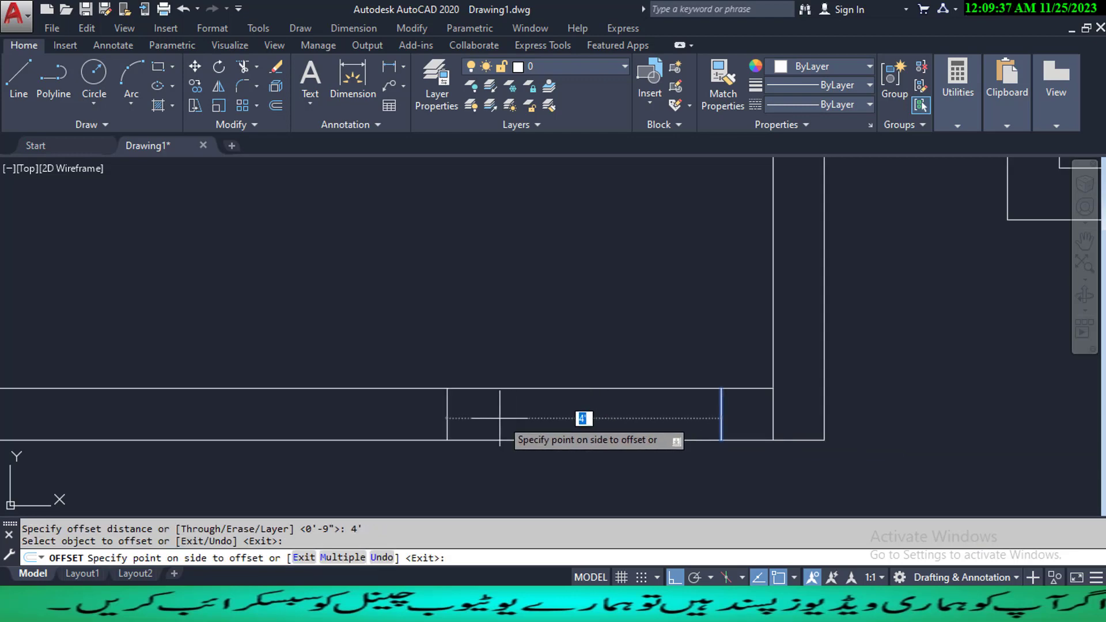
left_click(429, 416)
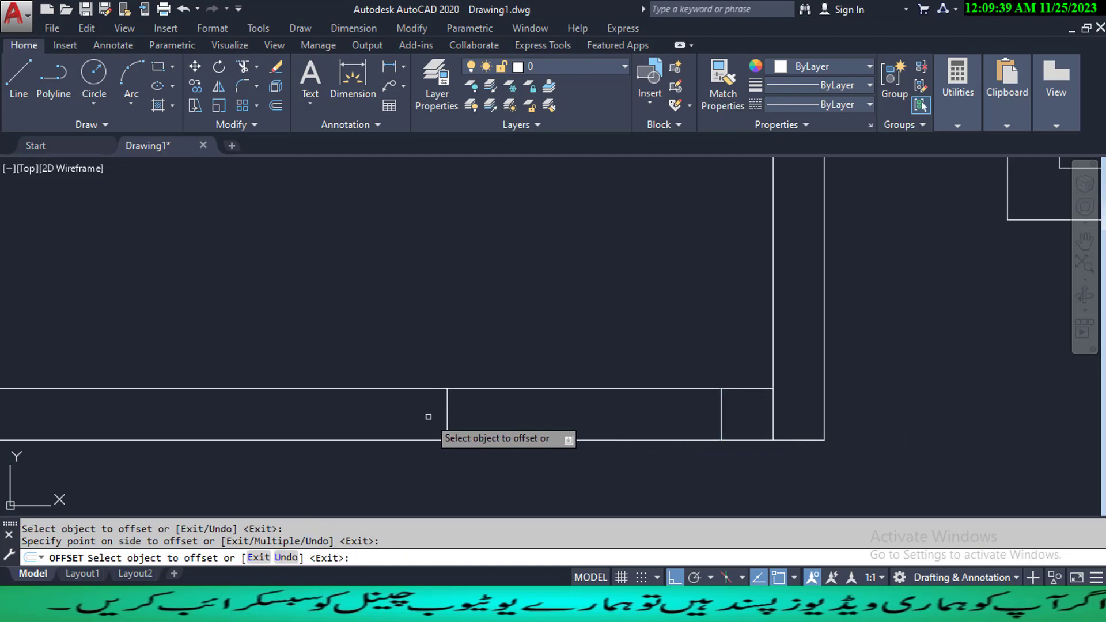
key("Escape")
key("Escape")
key("Escape")
- Erase the original short vertical line at the polyline rectangle's inner lower-right corner
scroll(455, 418, "down", 4)
mouse_move(476, 420)
middle_mouse_down()
mouse_move(500, 417)
mouse_move(516, 444)
middle_mouse_up()
scroll(541, 450, "up", 2)
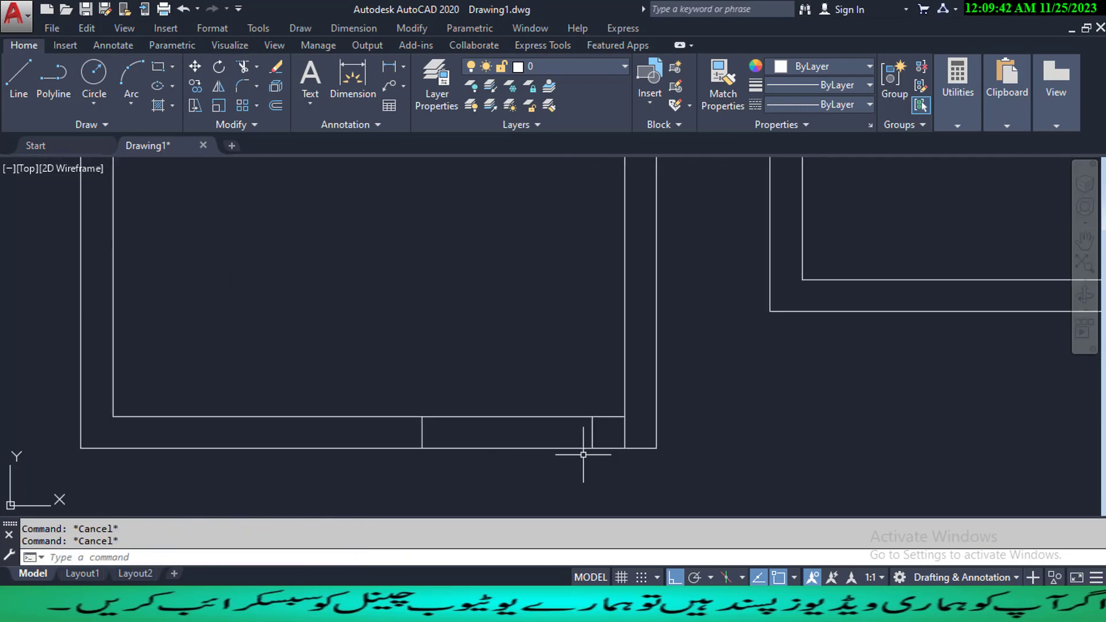
left_click(625, 432)
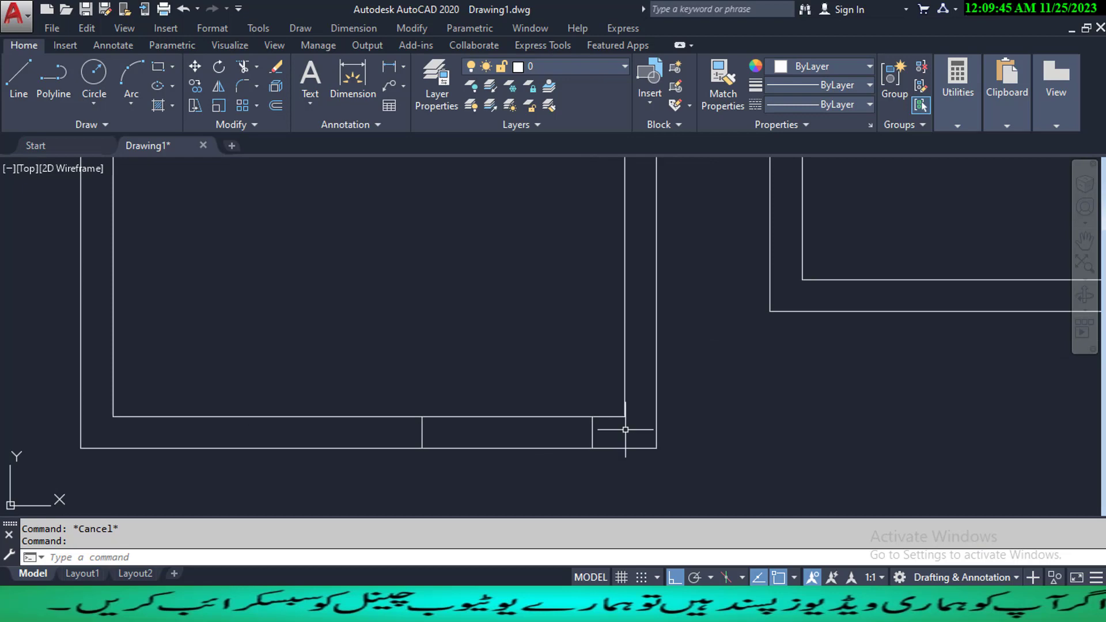
type("e")
key("Return")
- Trim away the inner and outer bottom wall lines between the two short vertical lines to open the 4' gap
middle_click_drag(509, 486, 540, 485)
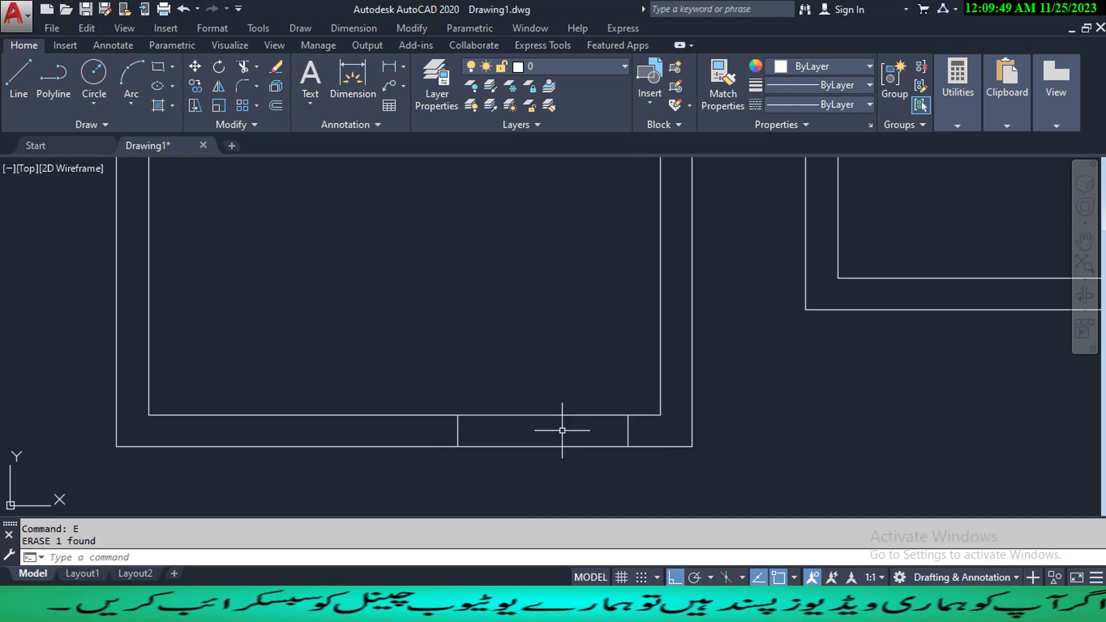
type("tr")
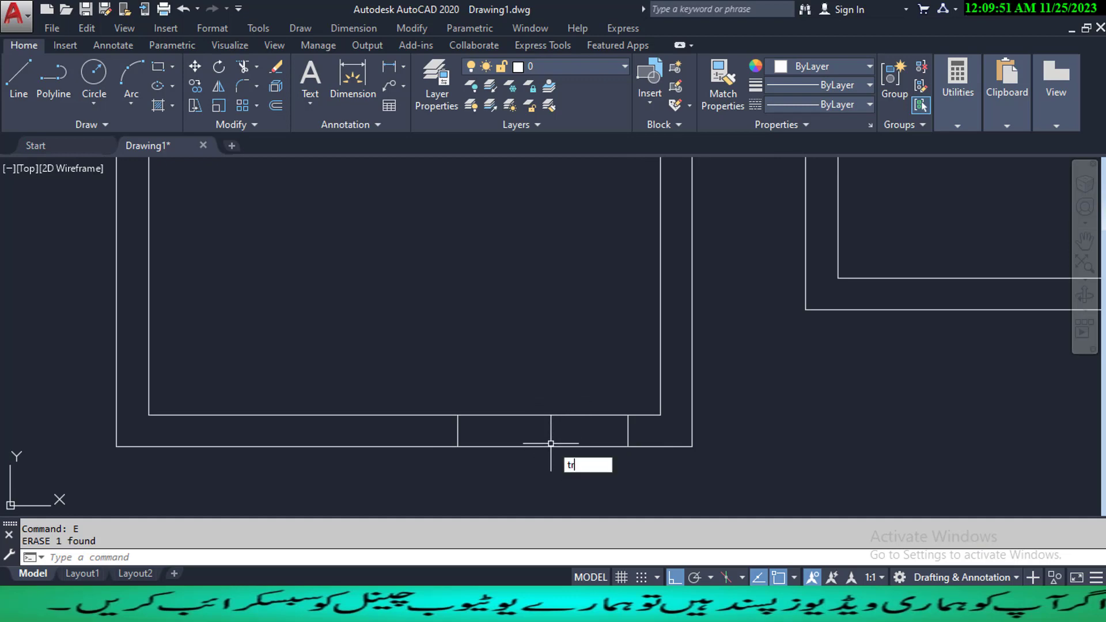
key("Return")
key("Return")
left_click(555, 468)
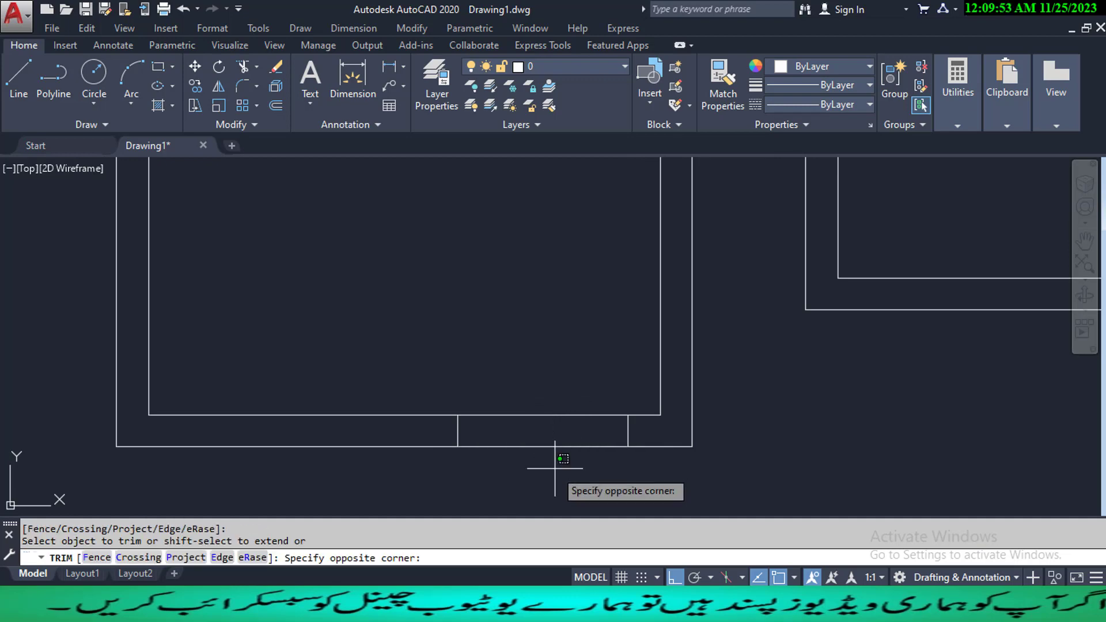
left_click(506, 370)
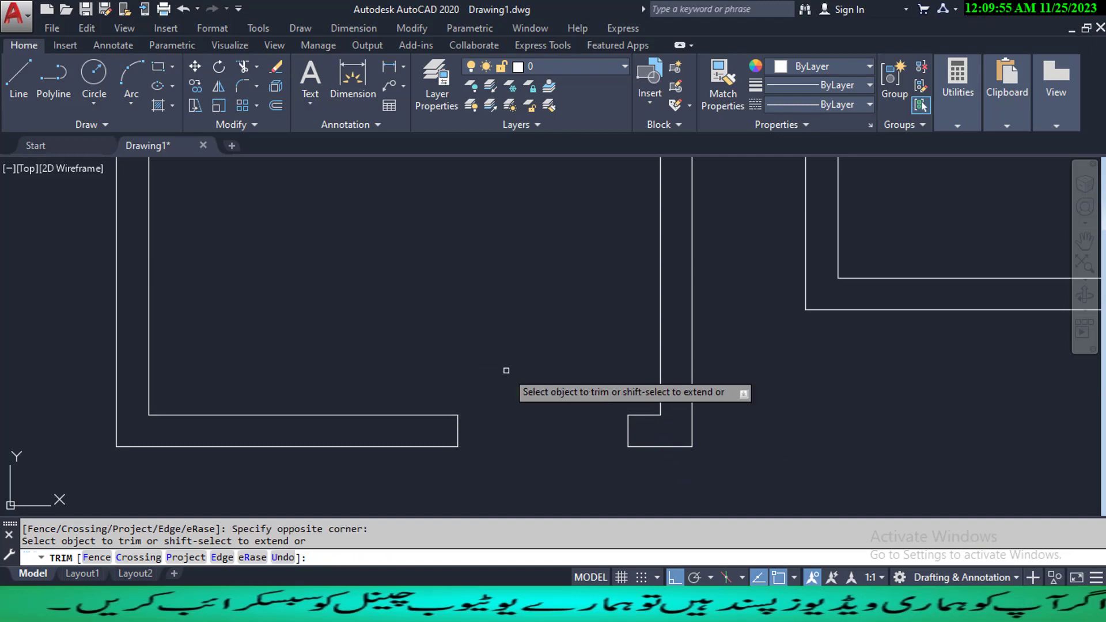
key("Escape")
key("Escape")
key("Escape")
- Draw a line across the wall opening from the midpoint of one end line to the midpoint of the other
middle_click_drag(545, 425, 474, 420)
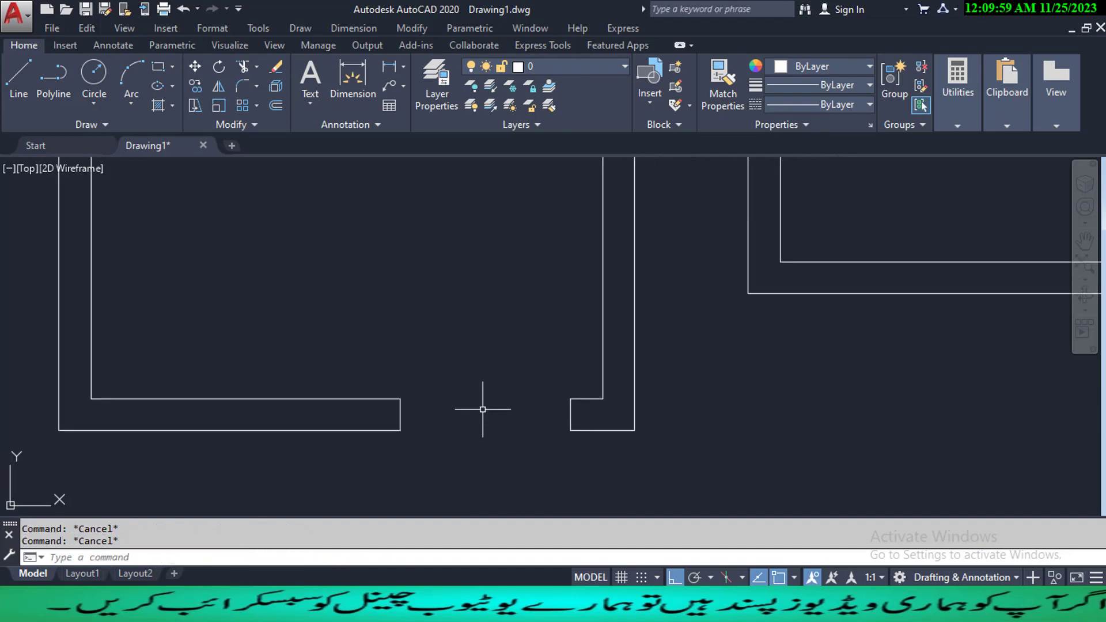
type("L")
key("Return")
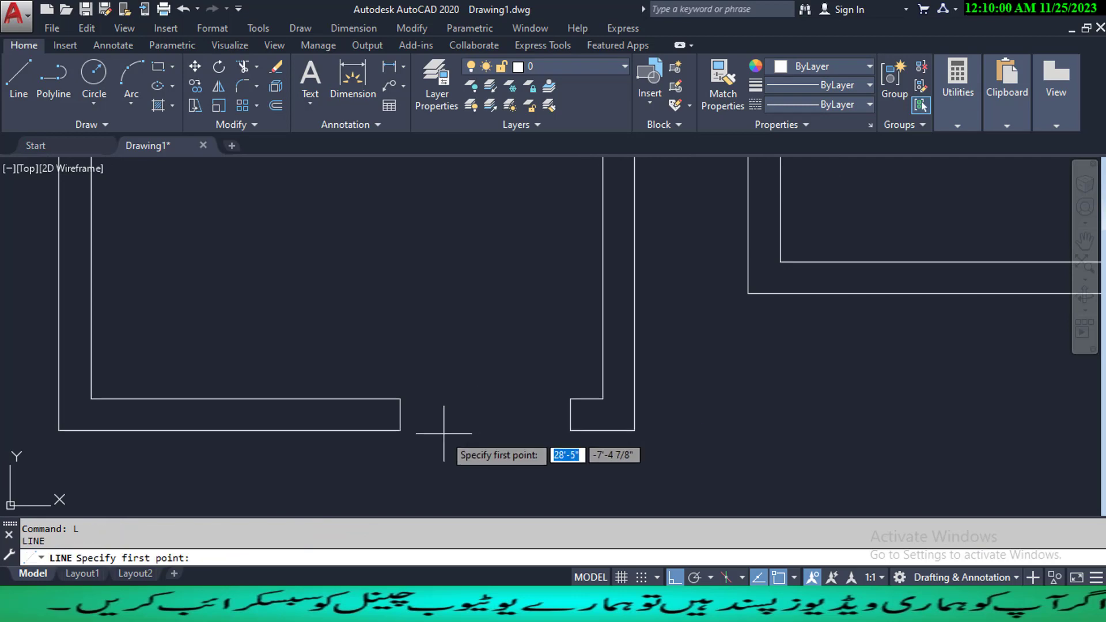
left_click(400, 414)
left_click(567, 414)
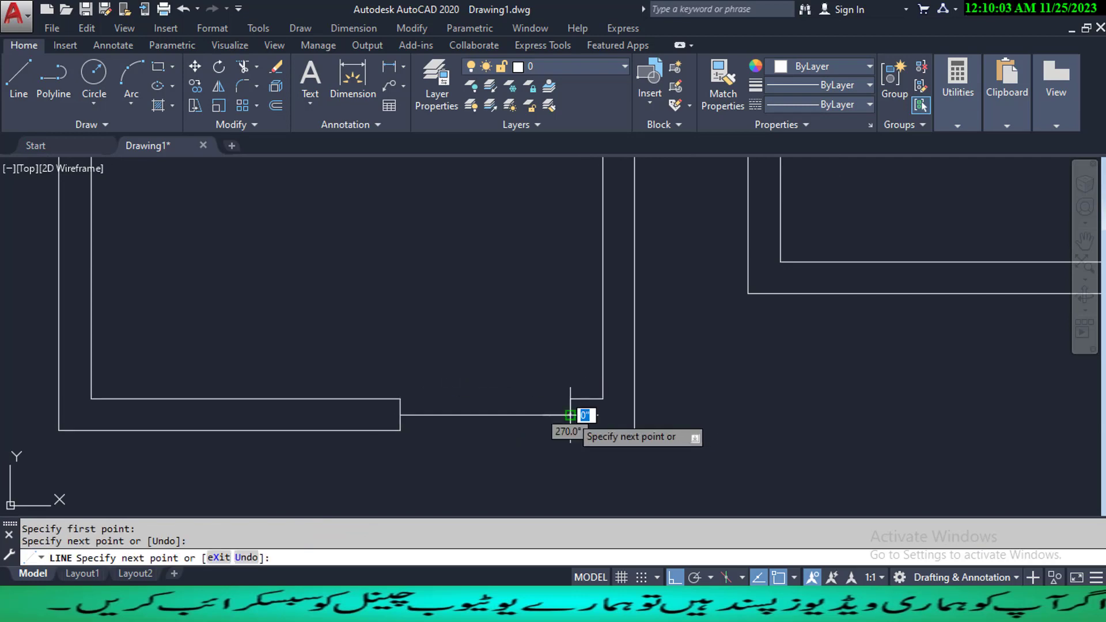
key("Escape")
key("Escape")
key("Escape")
scroll(590, 423, "up", 2)
middle_click_drag(593, 419, 647, 420)
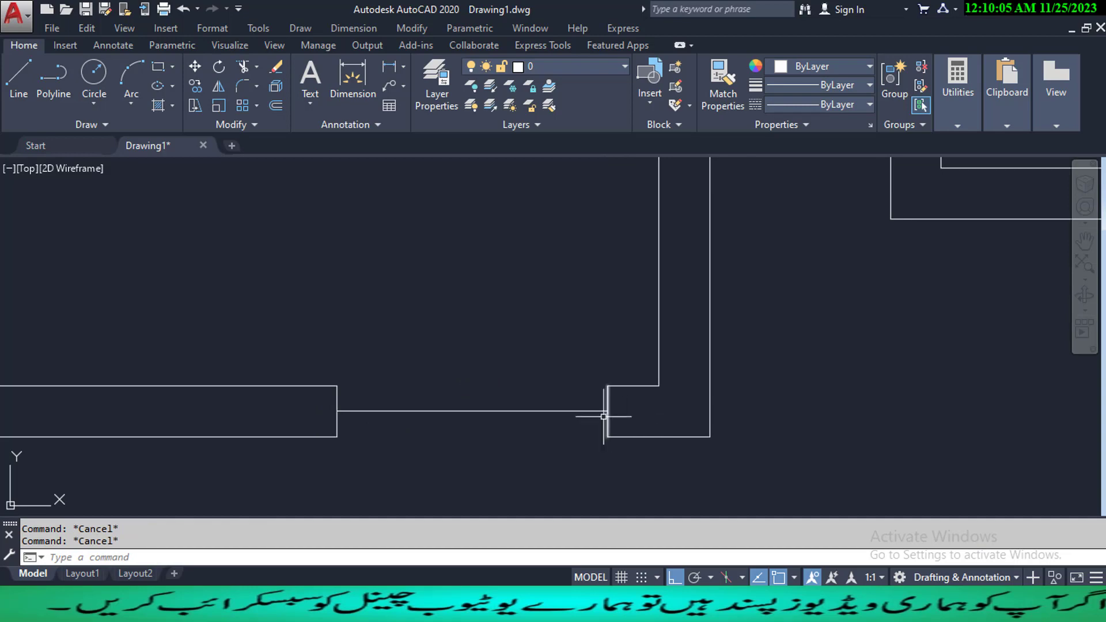
scroll(600, 408, "up", 2)
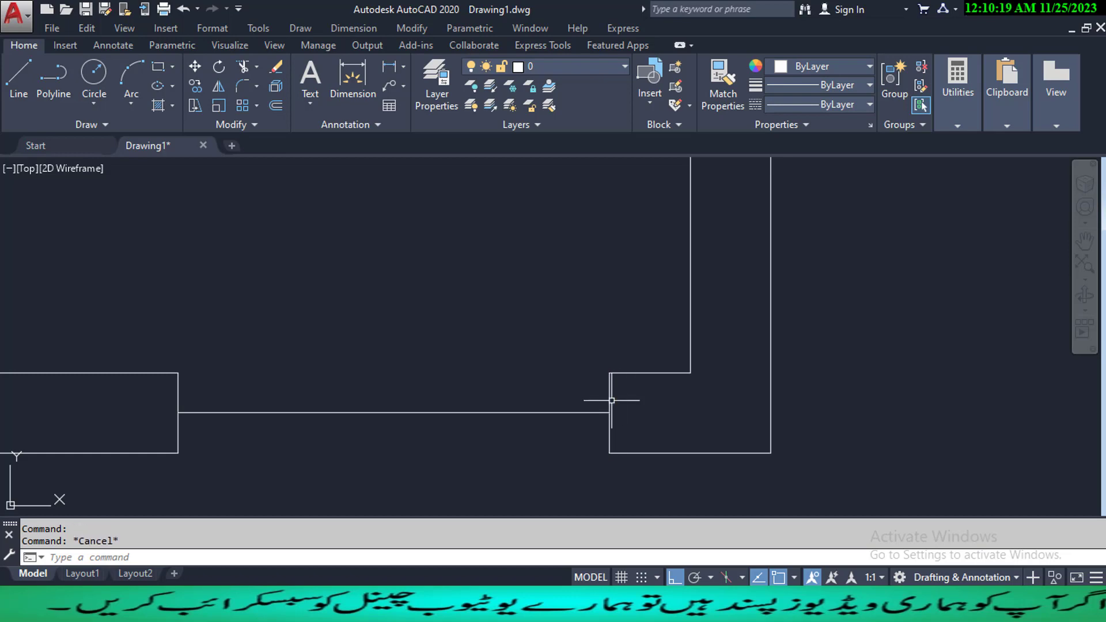
left_click(609, 400)
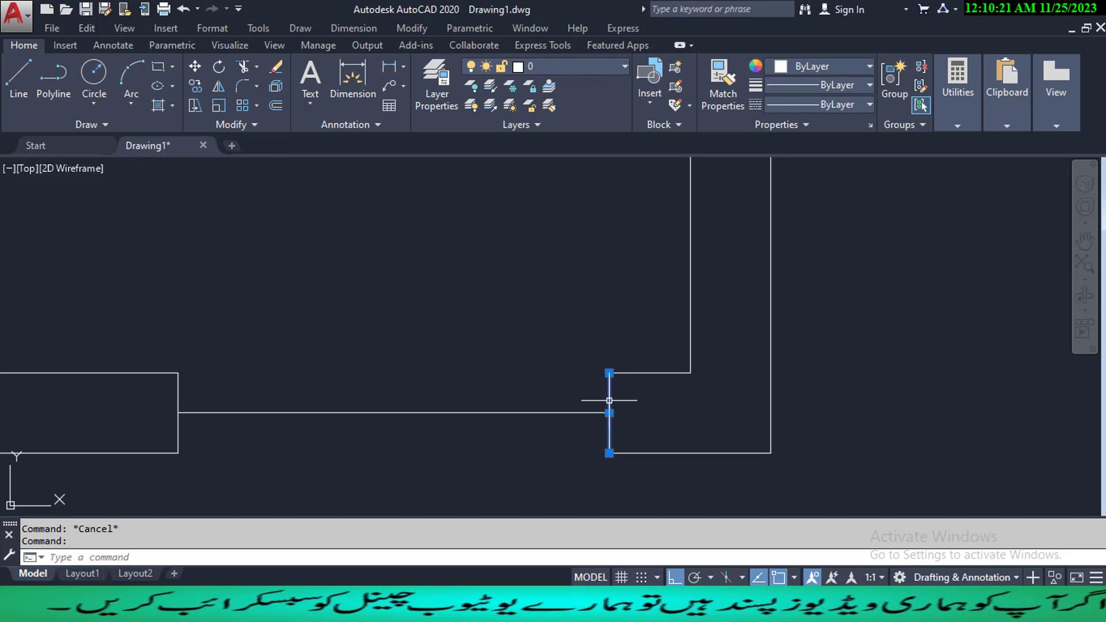
key("Escape")
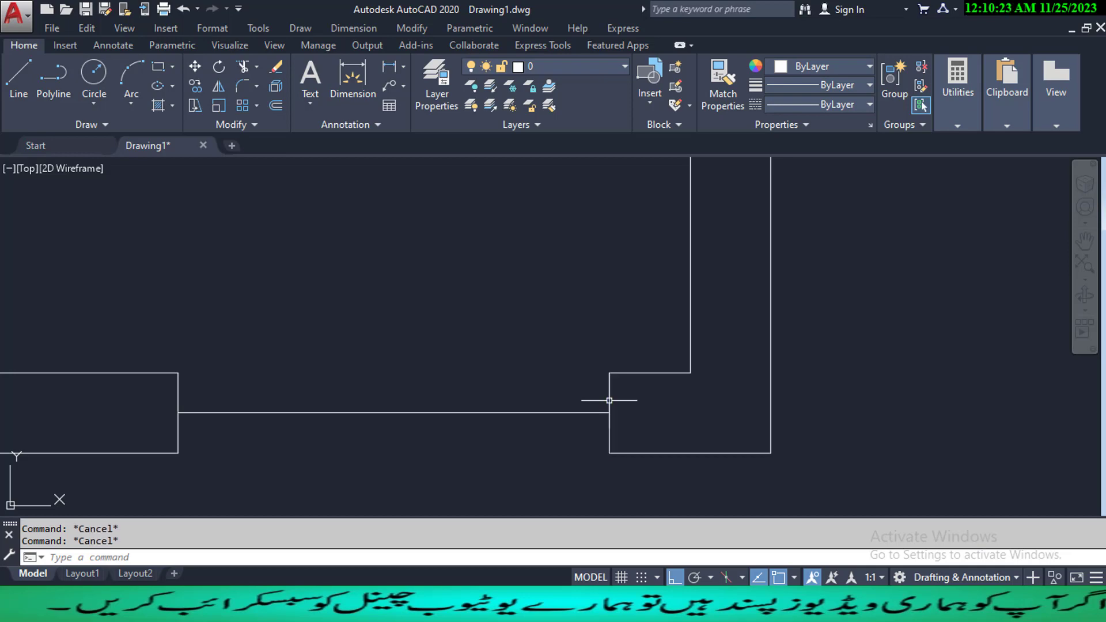
type("o")
key("Return")
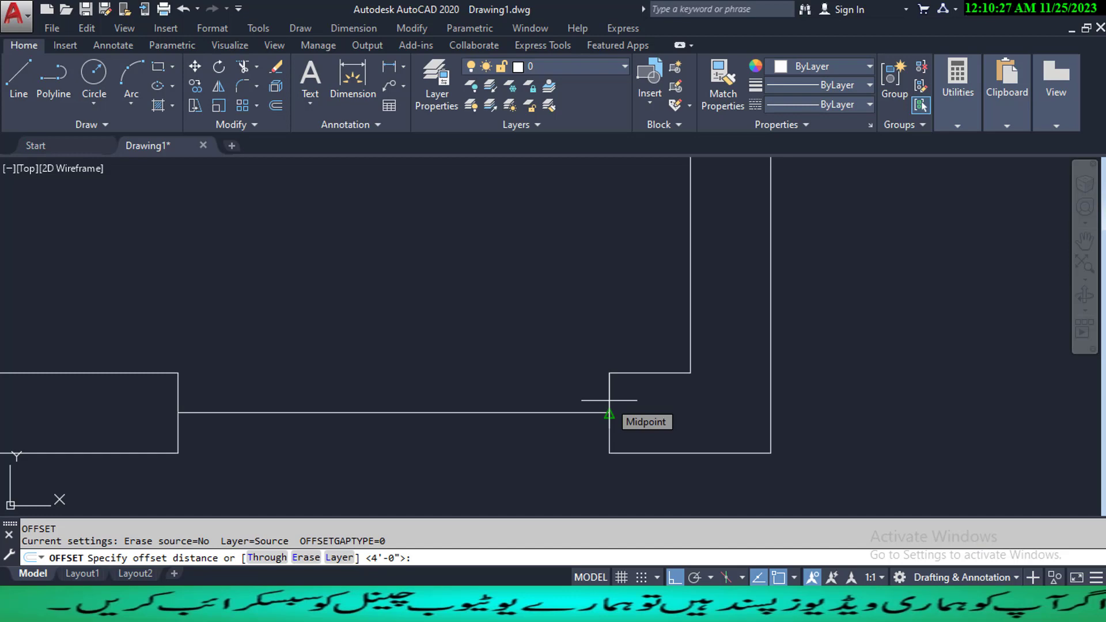
type(".")
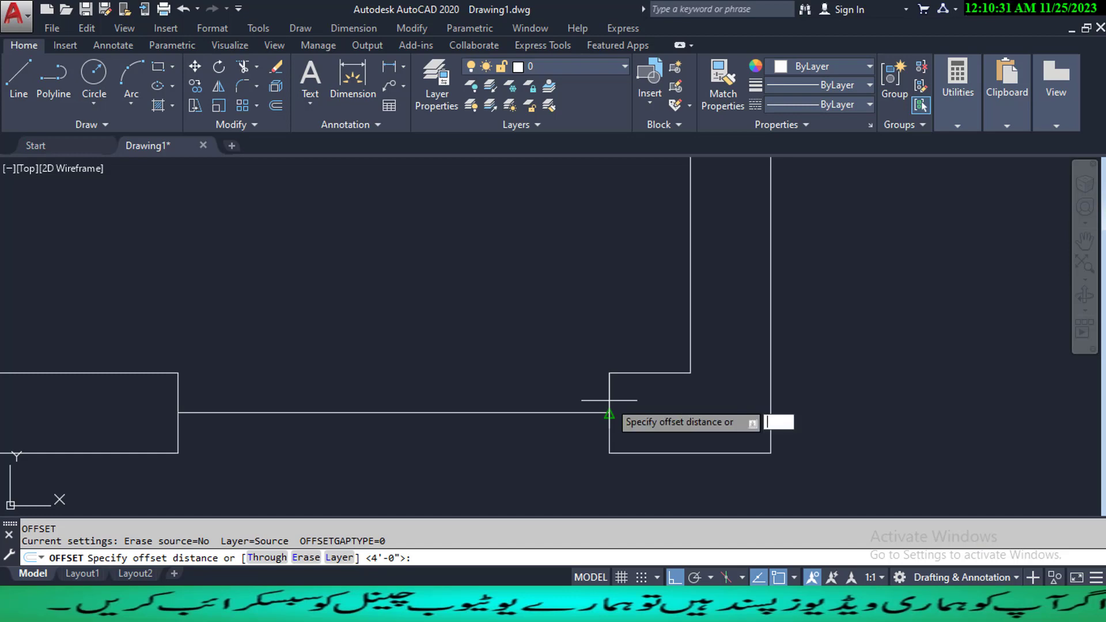
type("2")
key("Return")
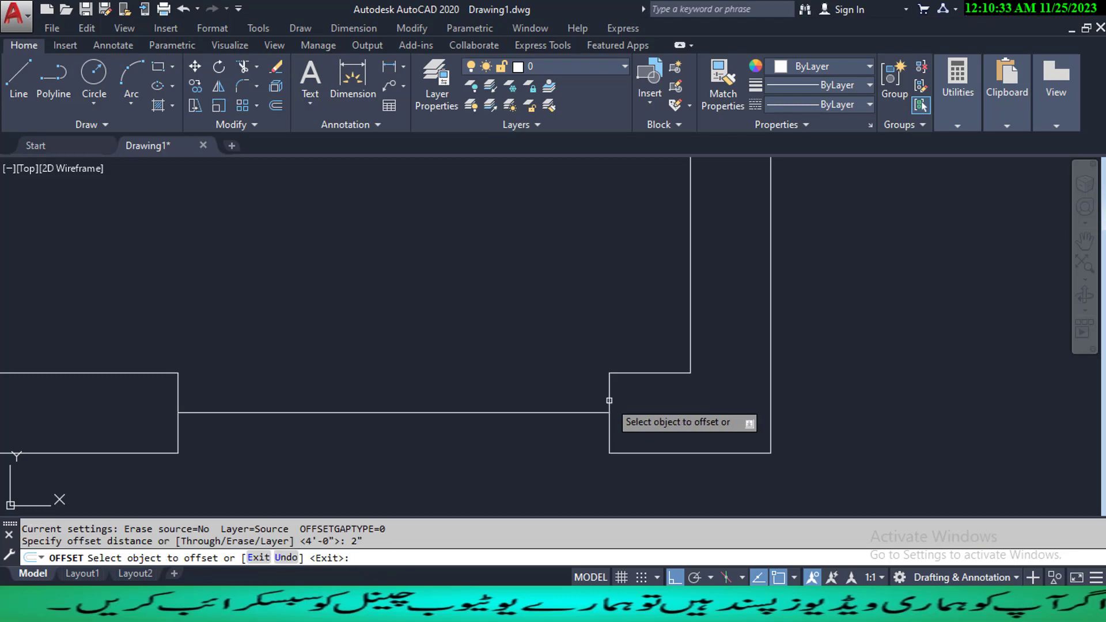
left_click(608, 400)
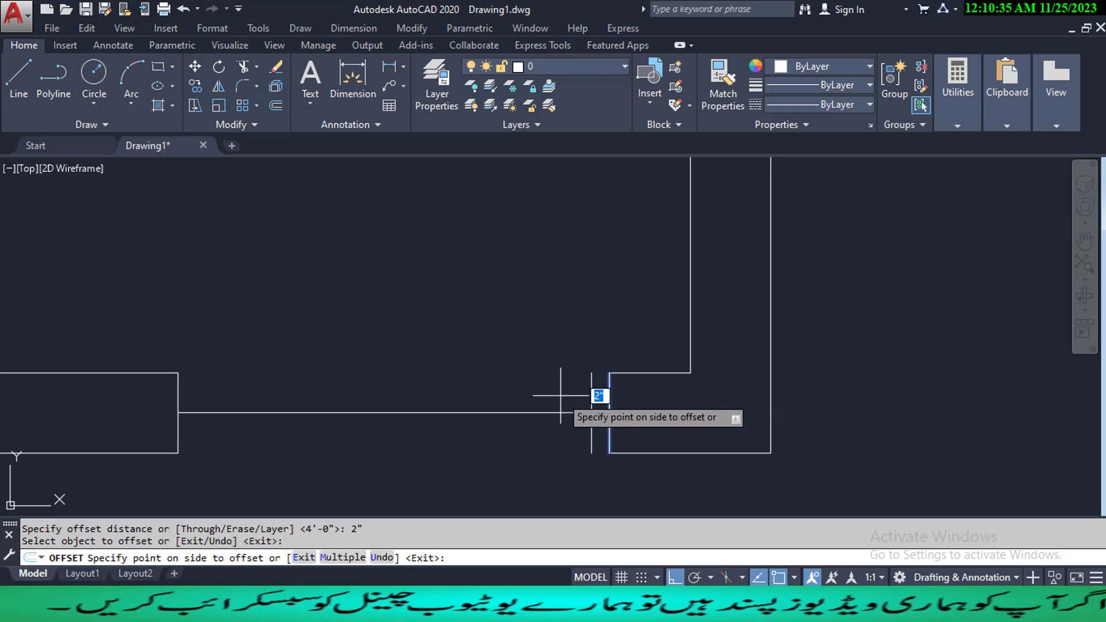
key("Escape")
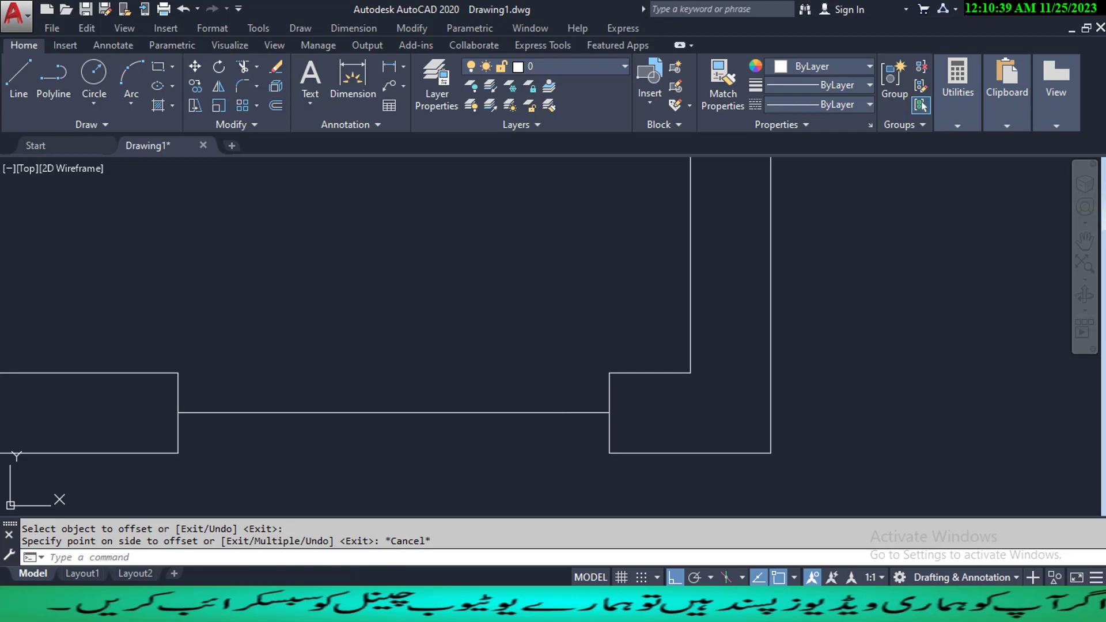
key("Escape")
key("Escape")
- Offset the end line on the right side of the wall opening 1" into the opening
type("o")
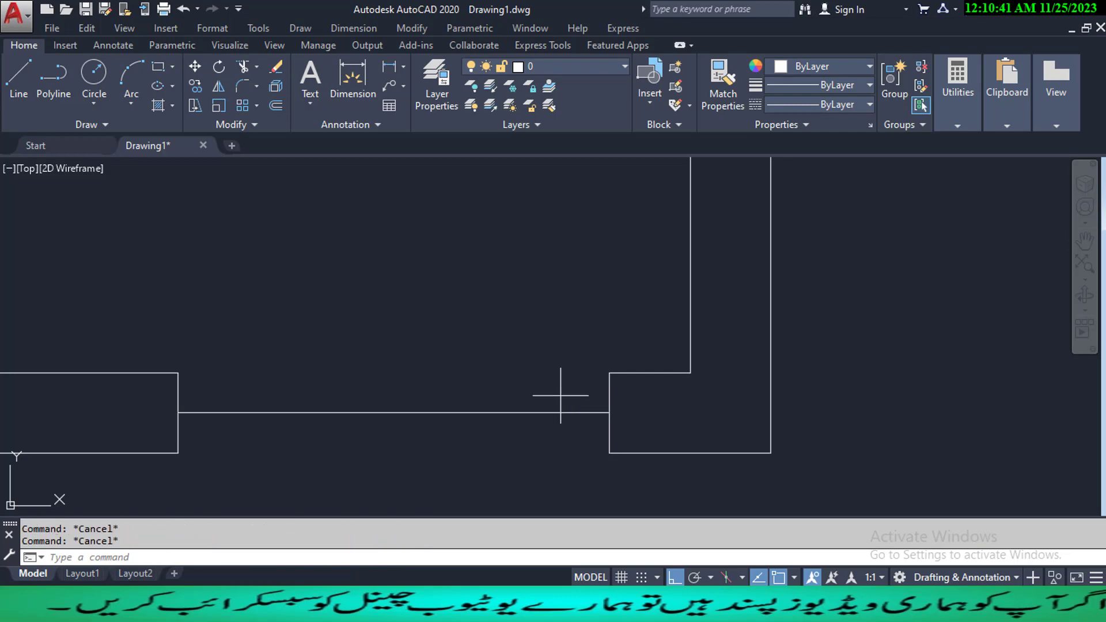
key("Return")
type("1")
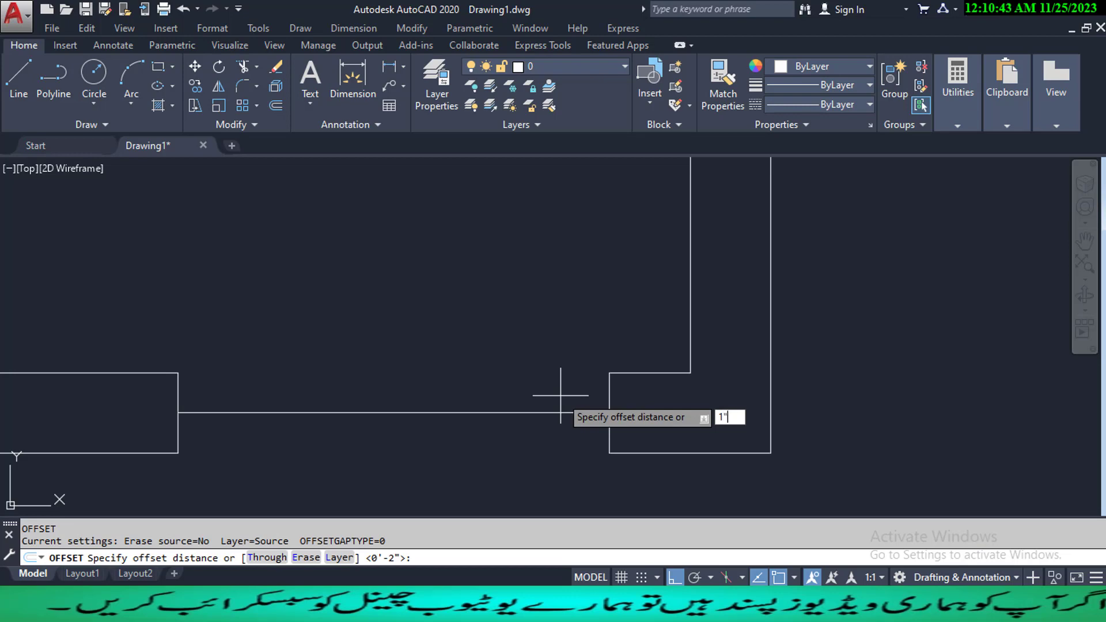
type("\"")
key("Return")
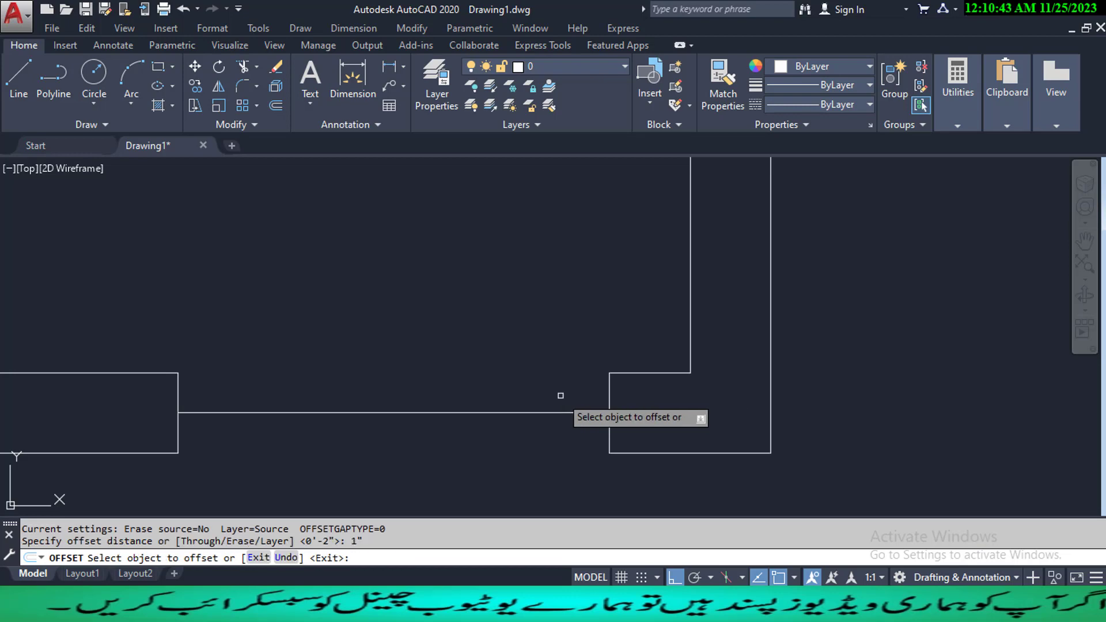
left_click(610, 387)
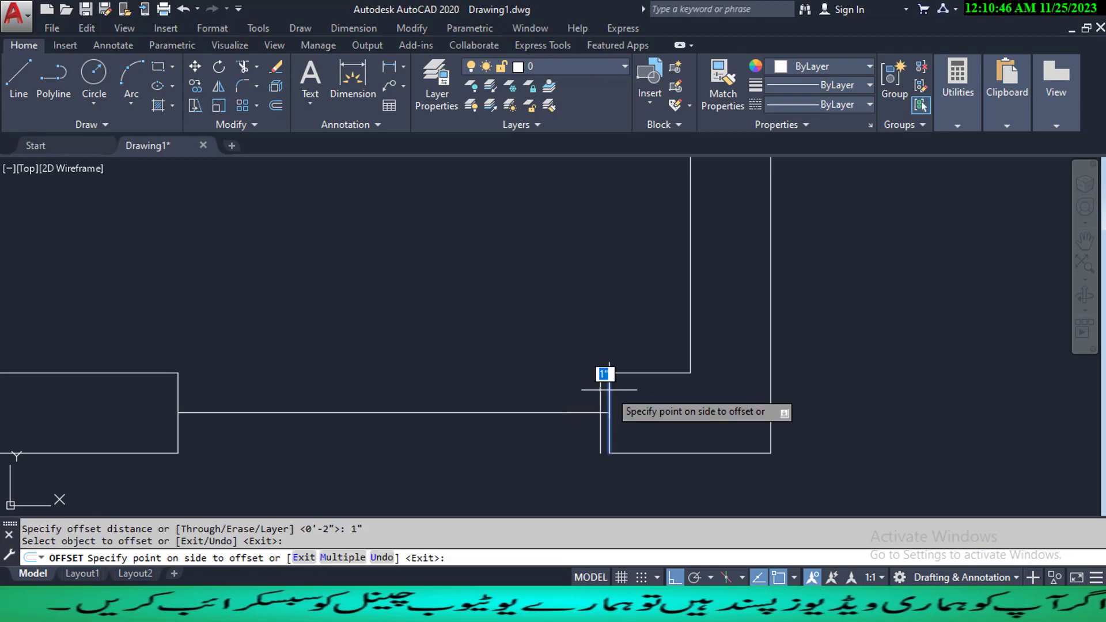
left_click(561, 386)
key("Escape")
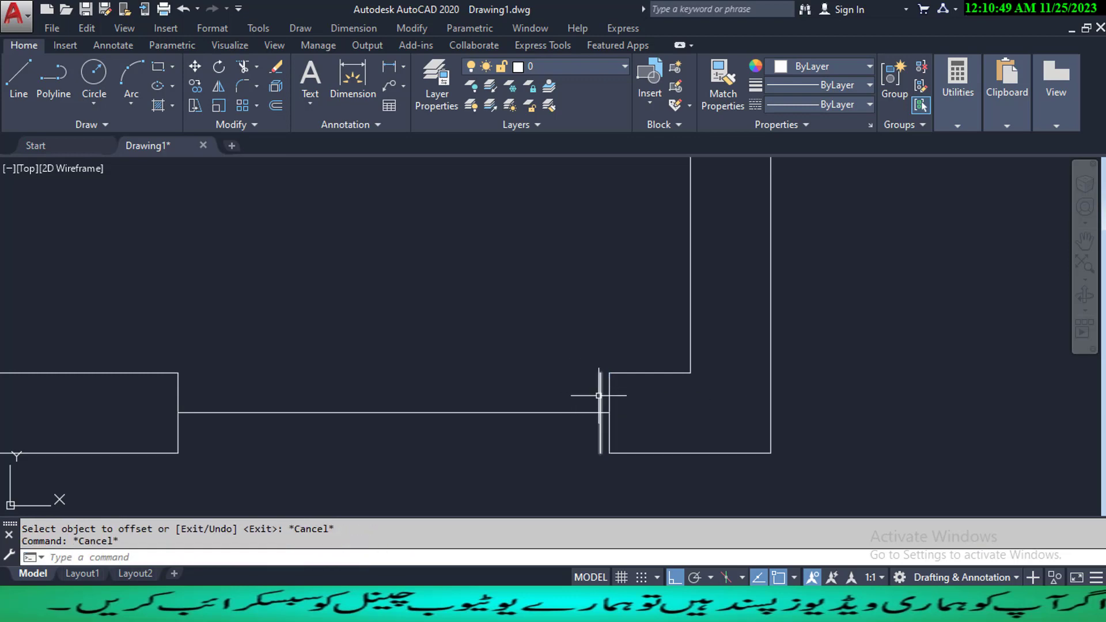
- Offset the new short vertical line 2" further left into the opening to mark the door frame thickness
mouse_move(599, 396)
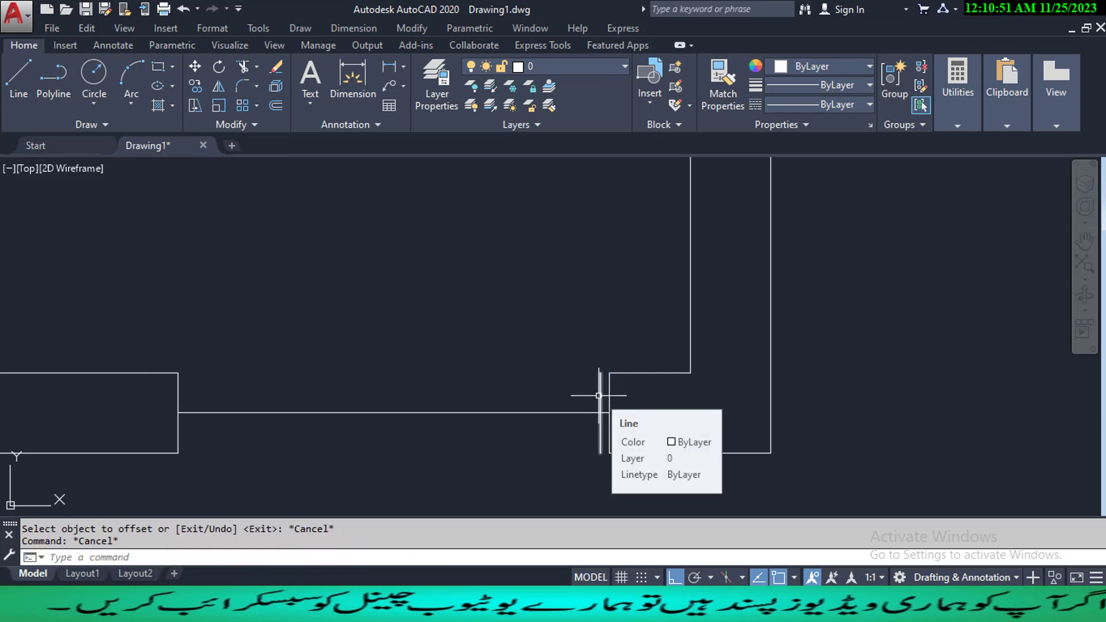
type("o")
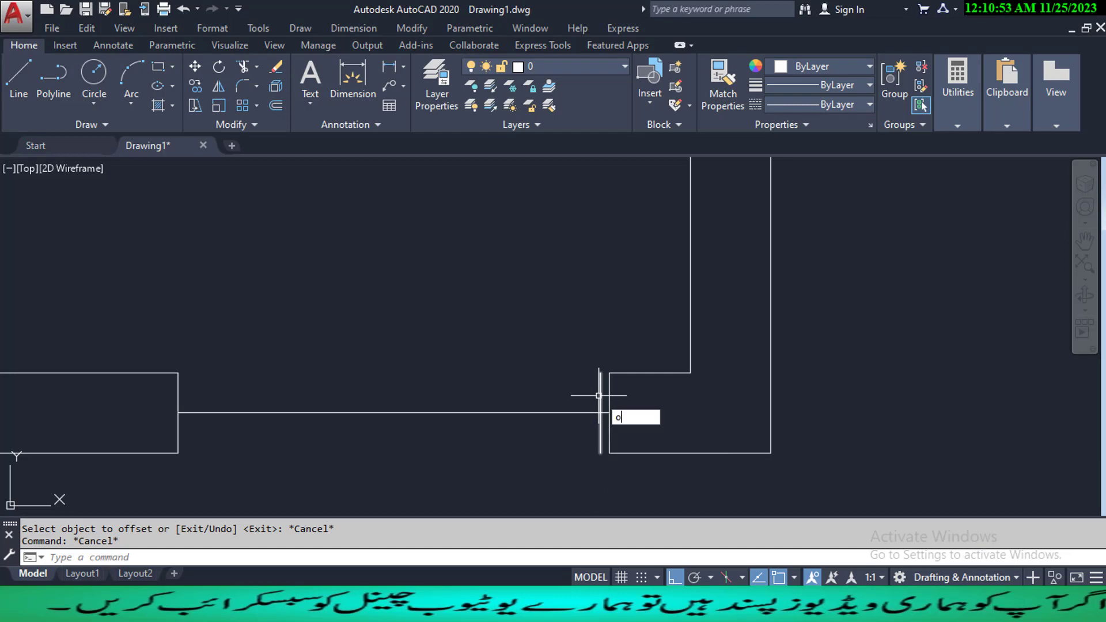
key("Return")
type("2")
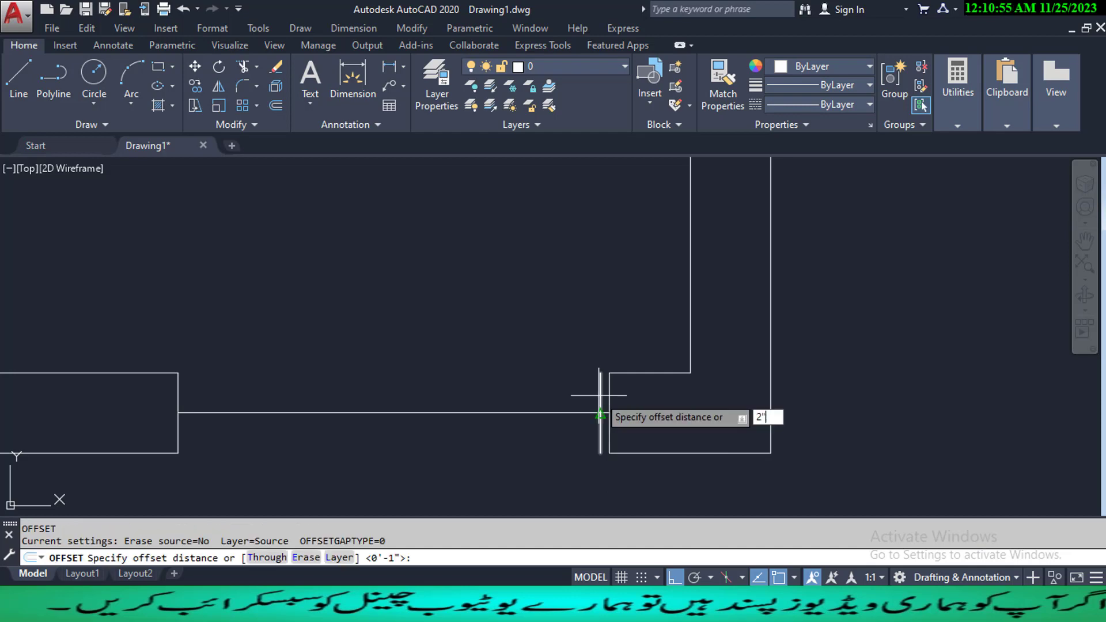
key("Return")
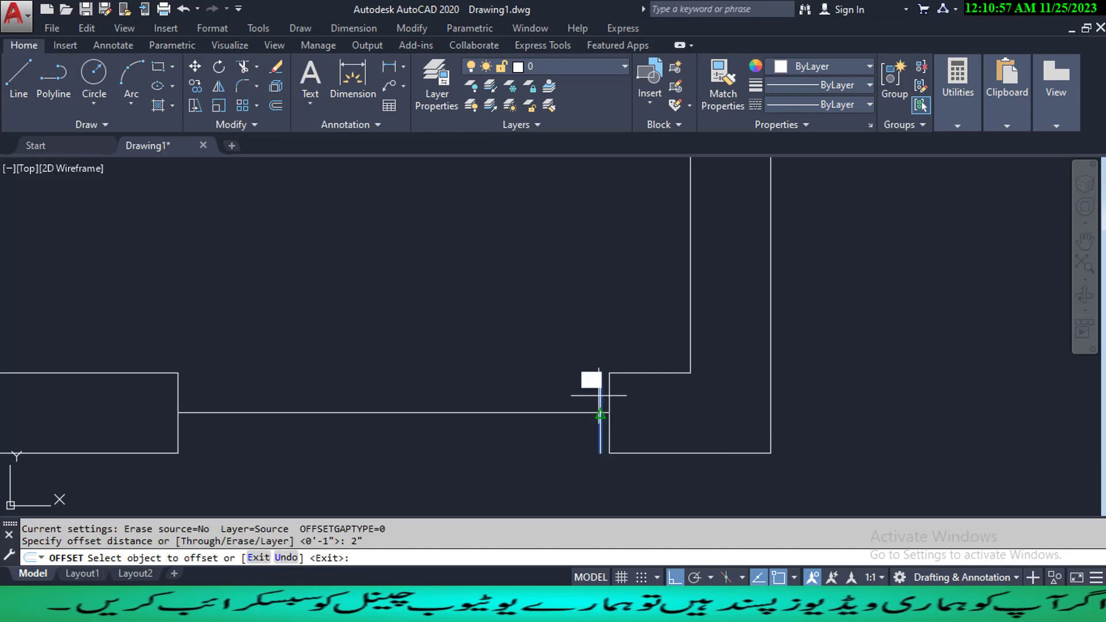
left_click(599, 395)
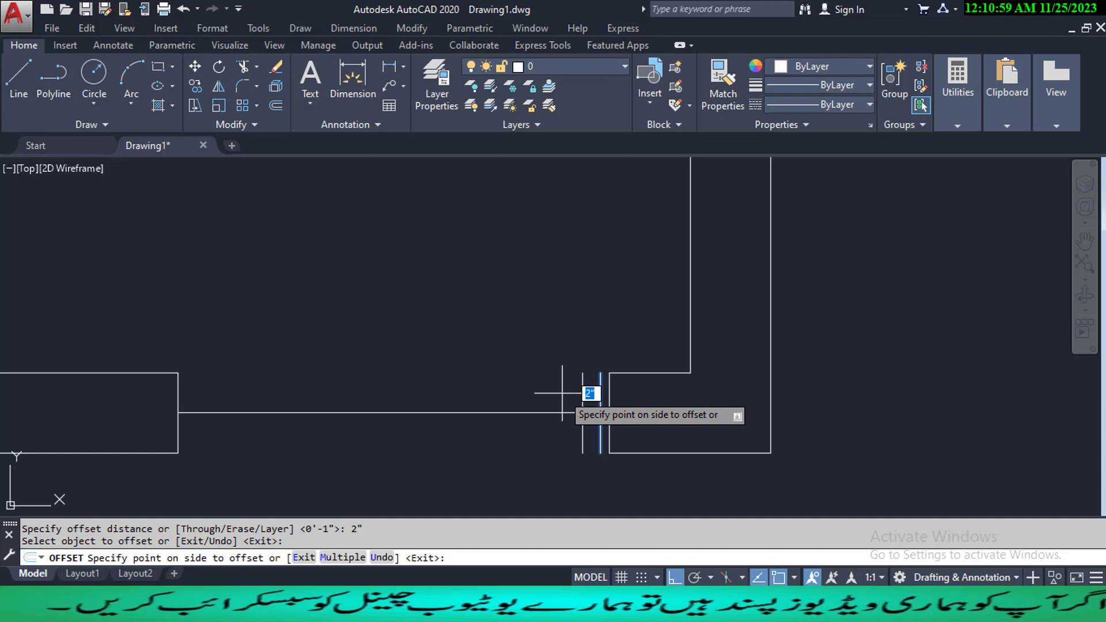
left_click(562, 393)
key("Escape")
key("Escape")
key("Escape")
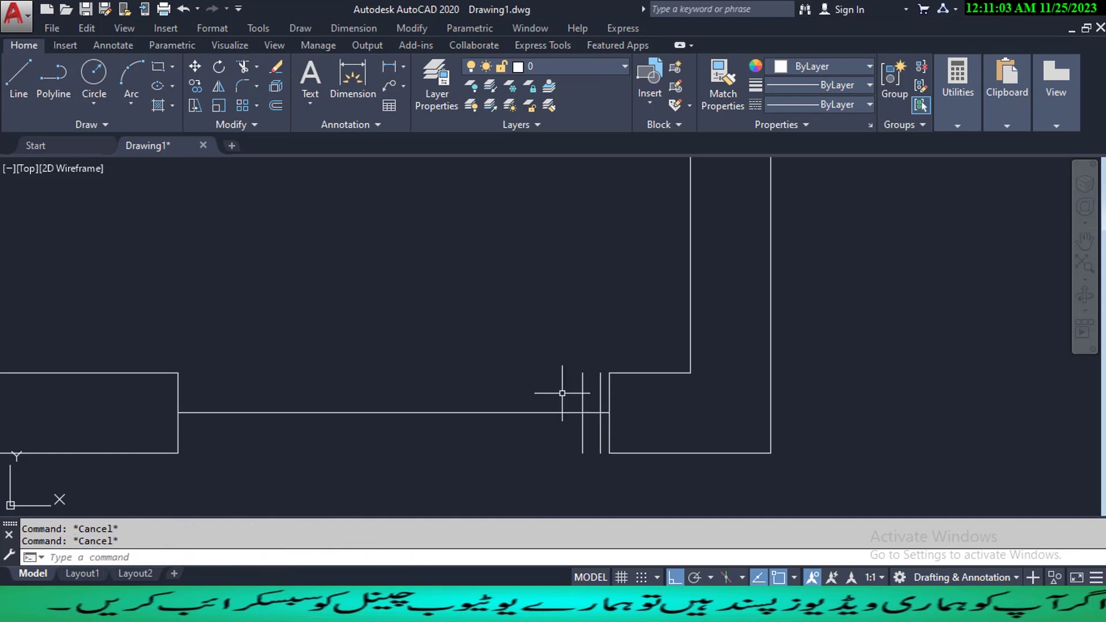
- Start a polyline at the midpoint of the left short vertical line in the opening and draw its first segment 4' upward
mouse_move(582, 396)
type("PL")
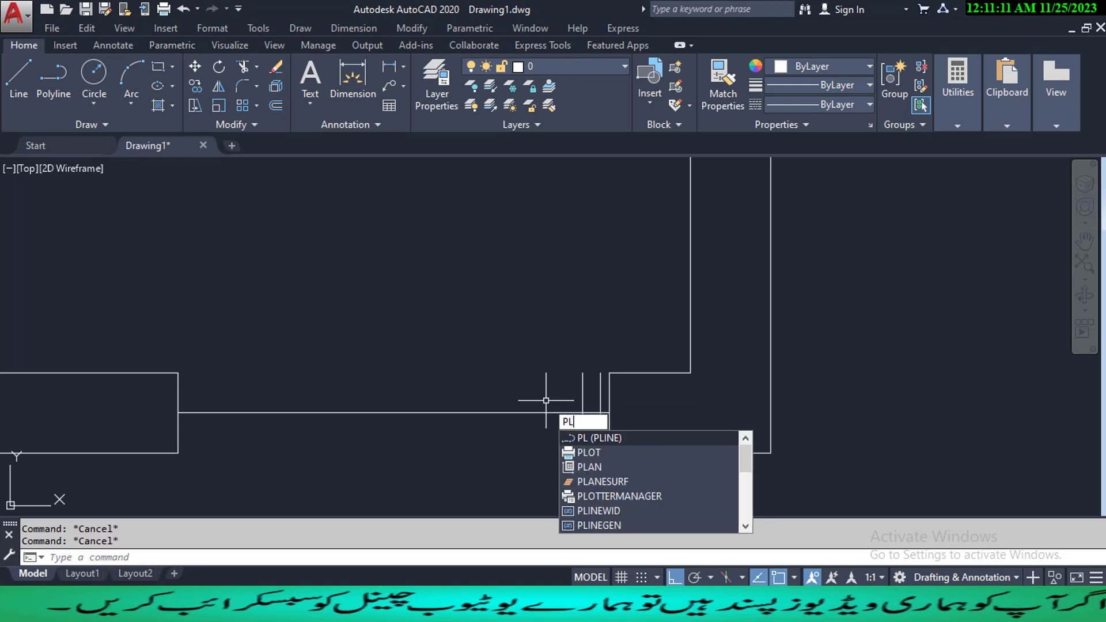
key("Return")
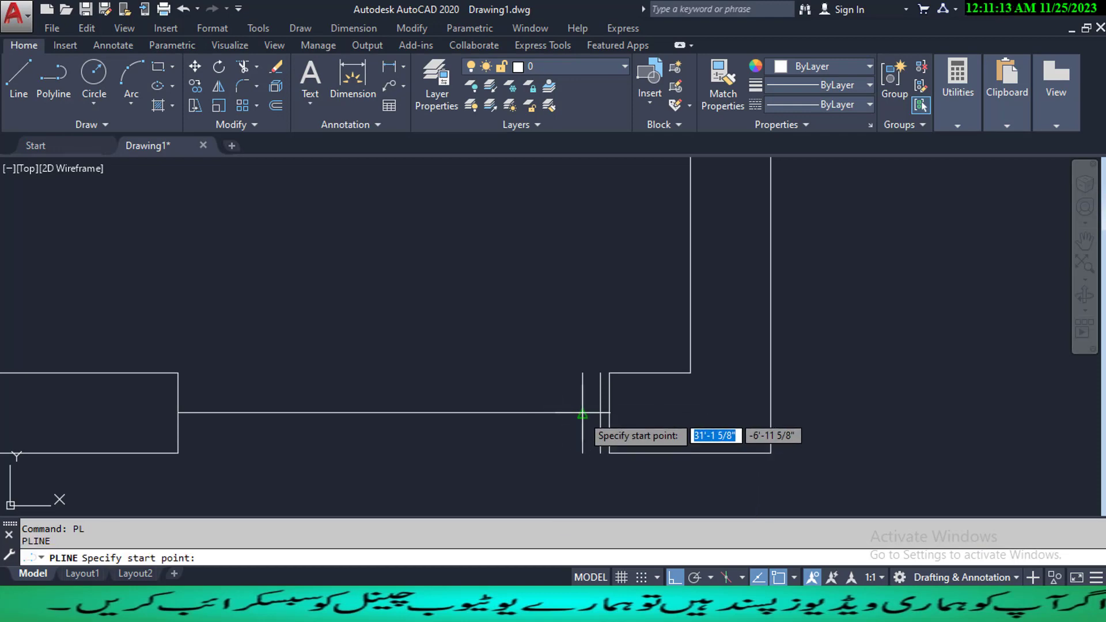
scroll(583, 413, "up", 2)
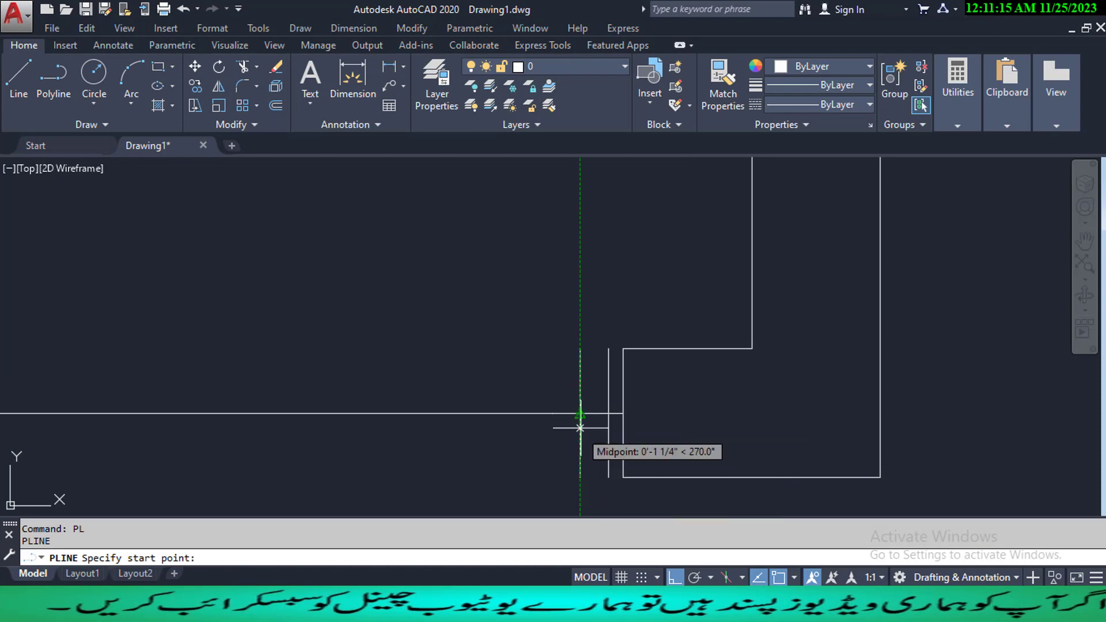
left_click(580, 414)
scroll(576, 271, "down", 3)
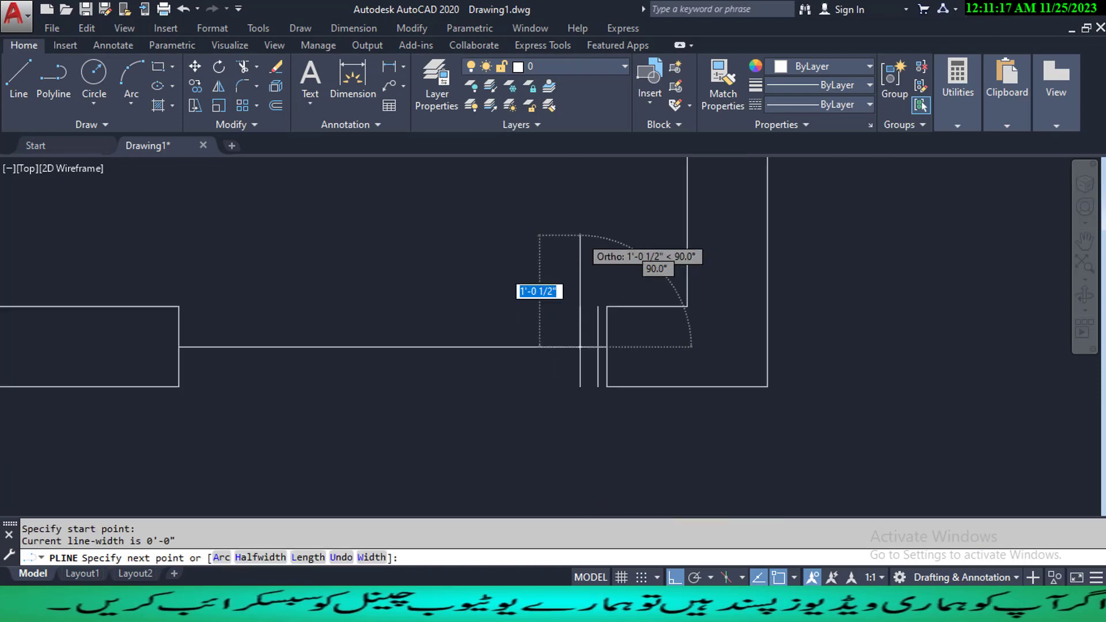
middle_click_drag(577, 276, 565, 348)
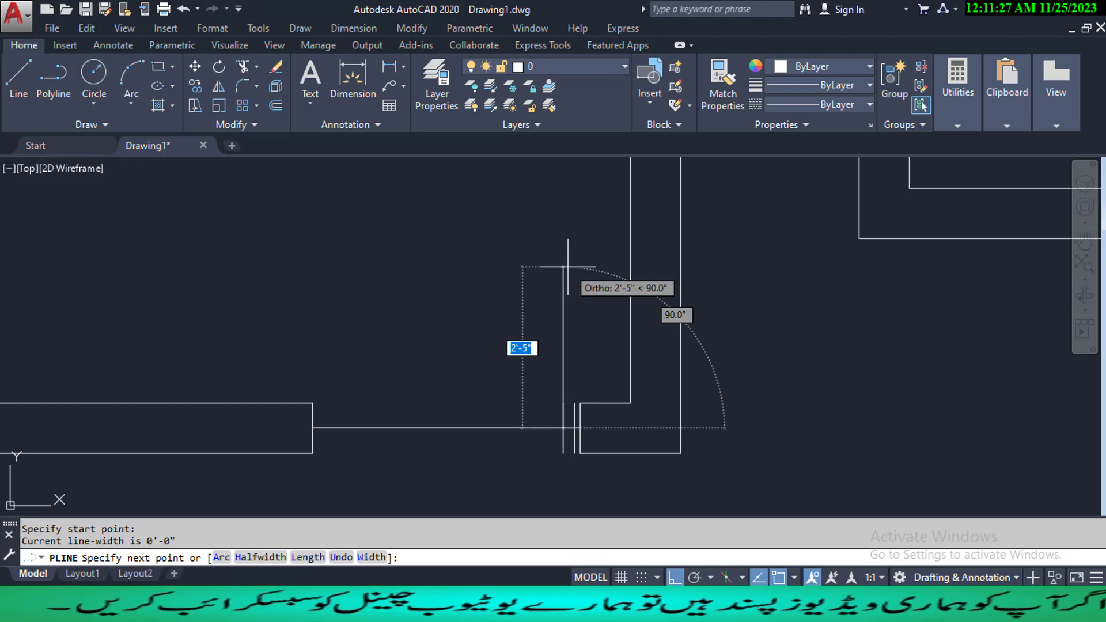
scroll(568, 267, "down", 2)
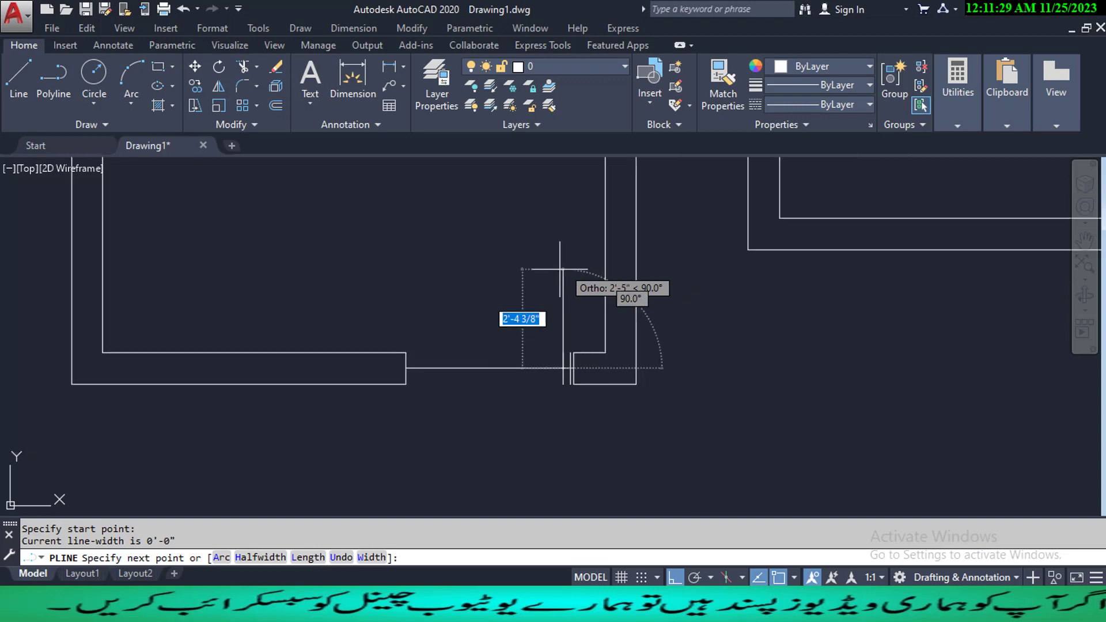
scroll(559, 270, "up", 2)
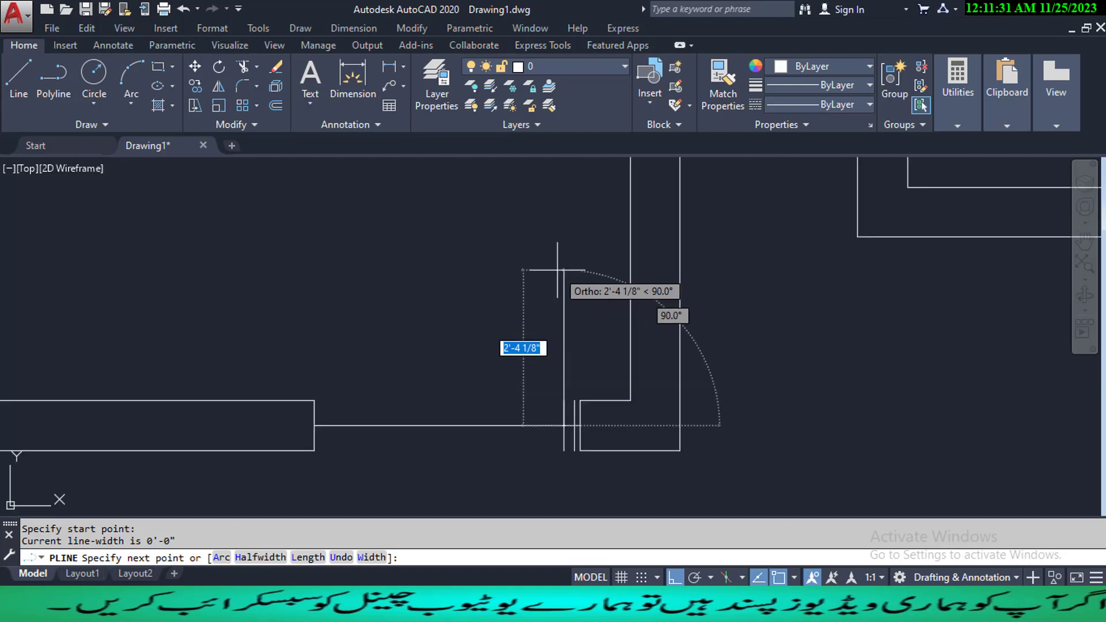
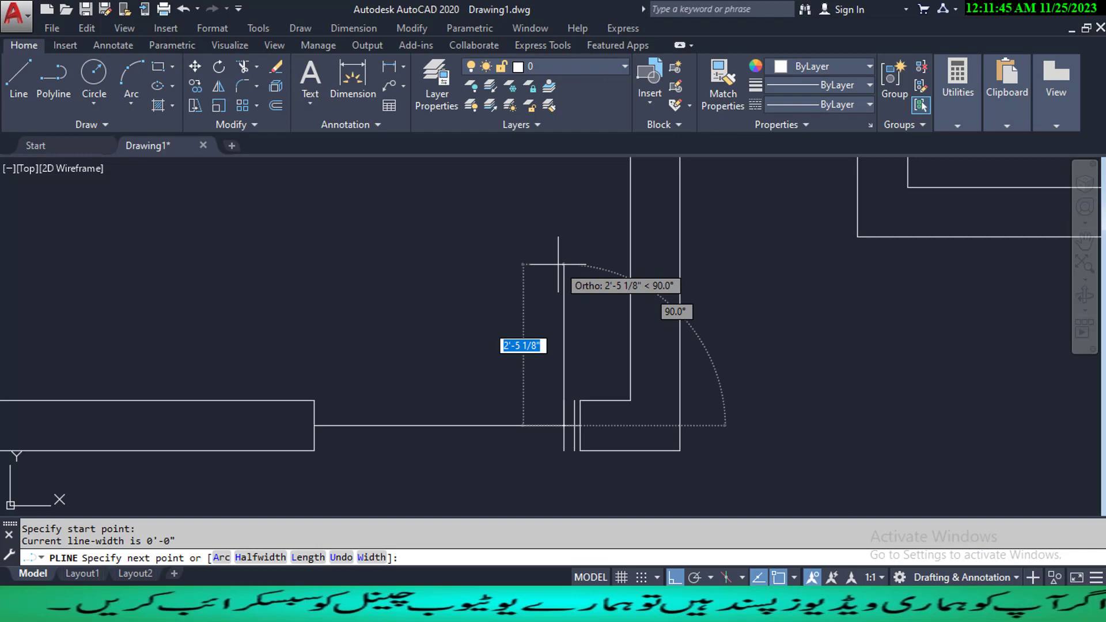
type("4")
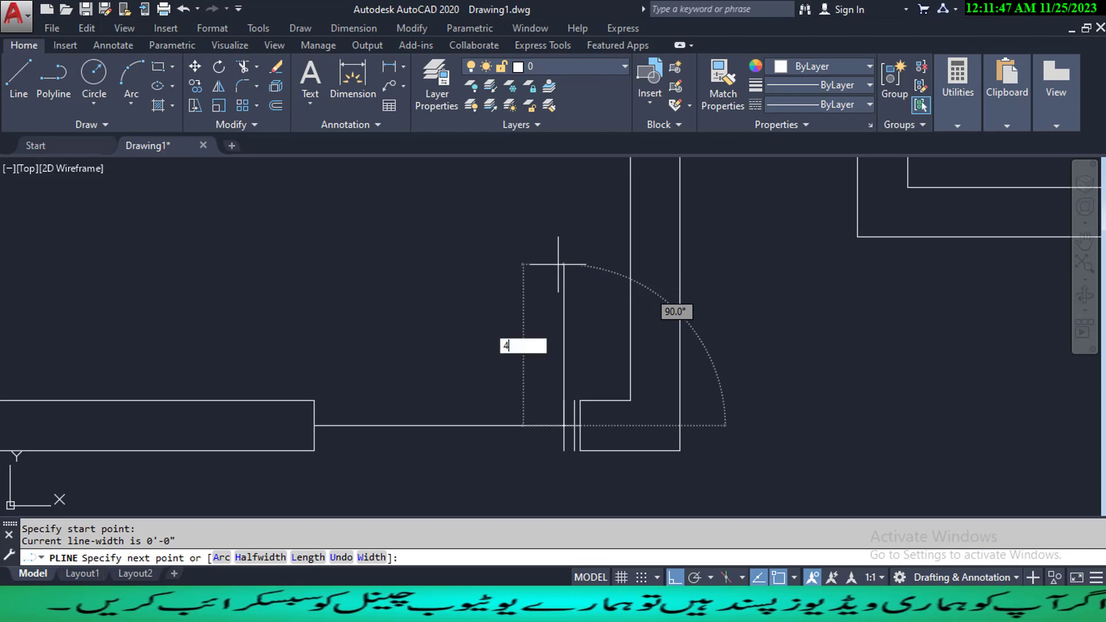
type("'")
key("Return")
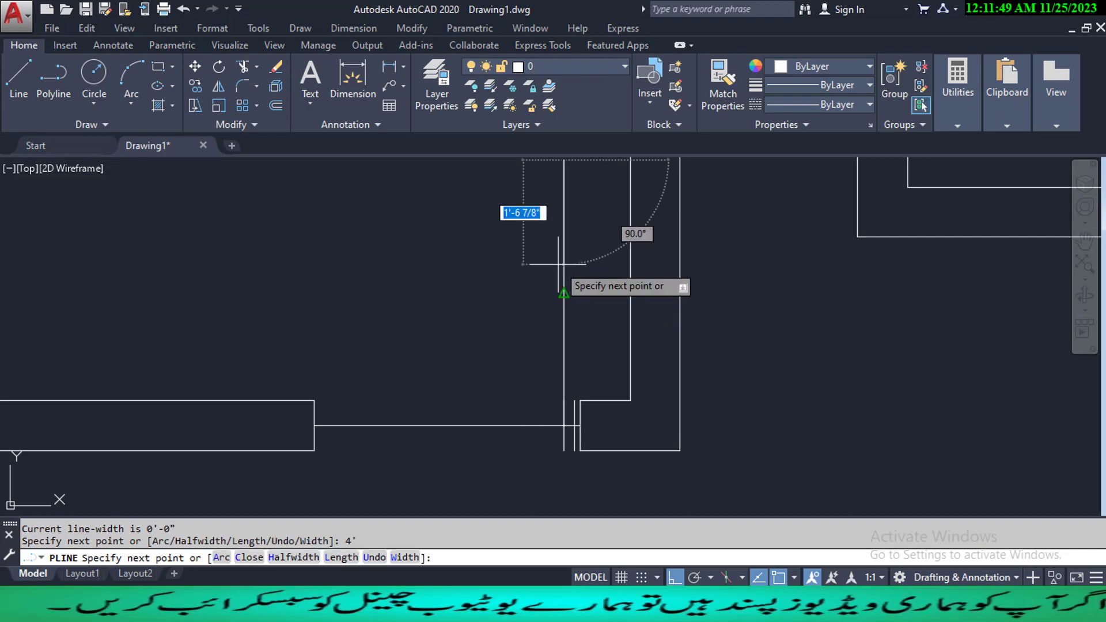
- Continue the polyline 2" to the right and 4' down, and close it at its start point to complete the door leaf
scroll(562, 248, "down", 4)
mouse_move(573, 207)
middle_mouse_down()
mouse_move(527, 300)
mouse_move(598, 274)
middle_mouse_up()
type("2")
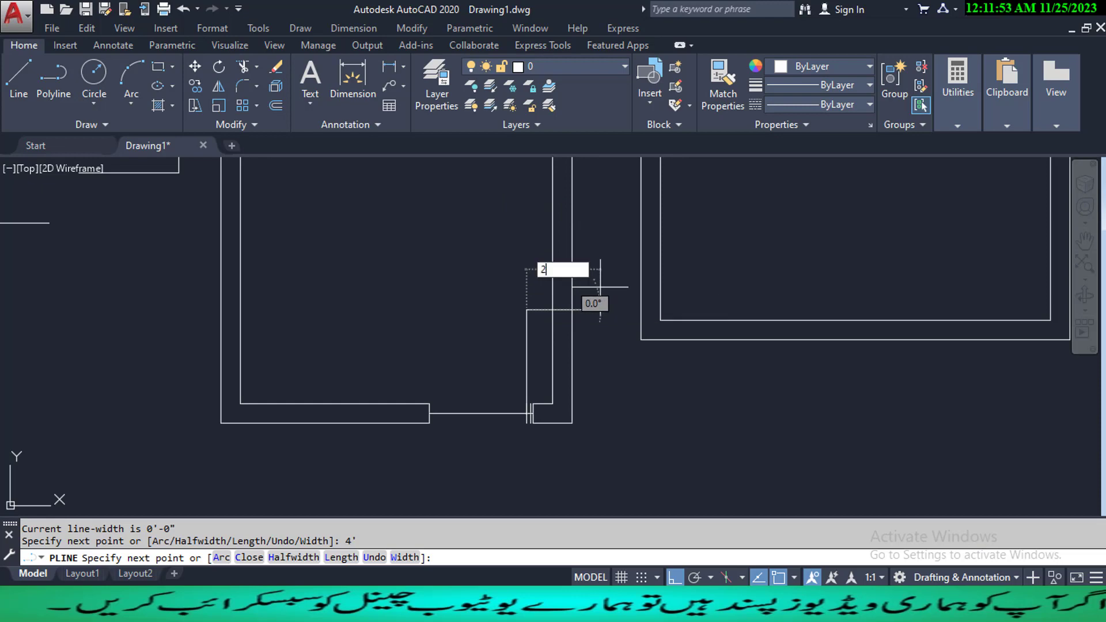
type("\"")
key("Return")
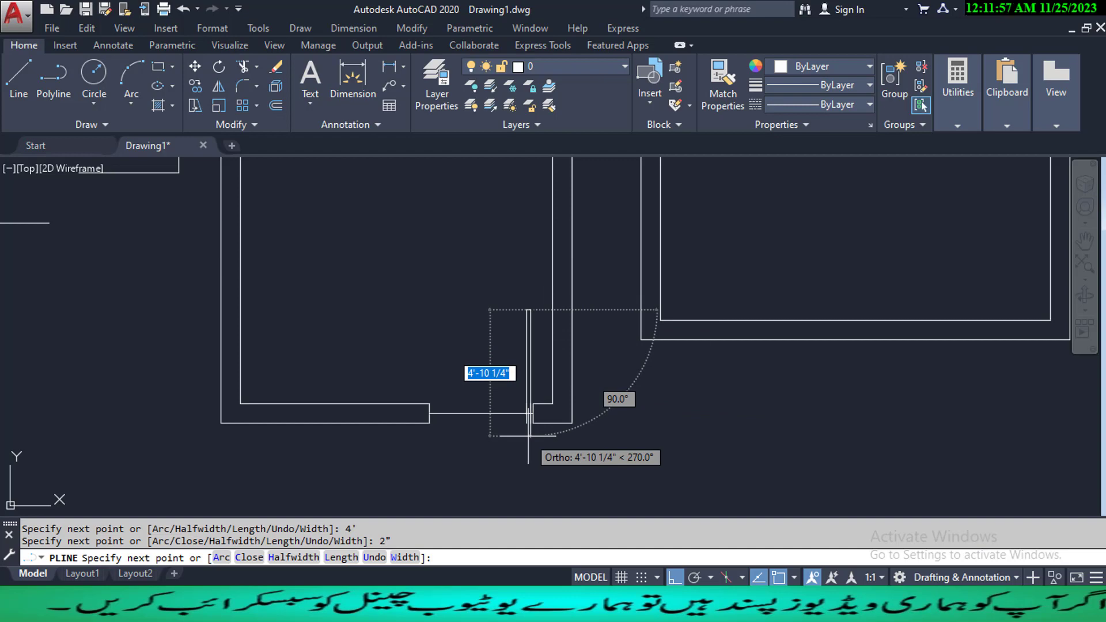
type("4\"")
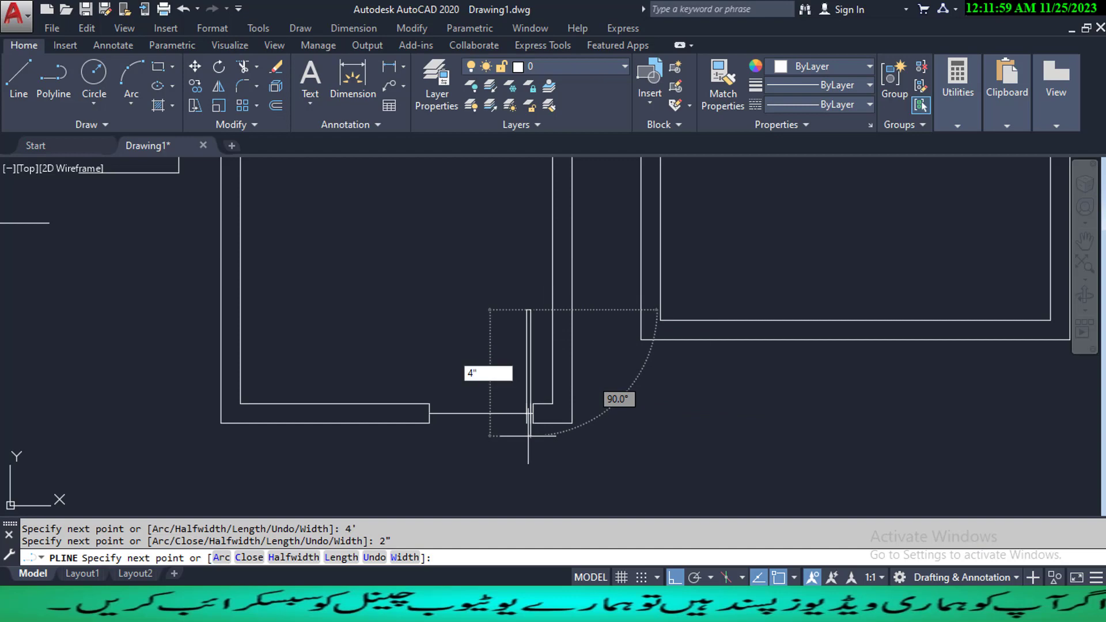
key("BackSpace")
key("Return")
scroll(534, 436, "up", 5)
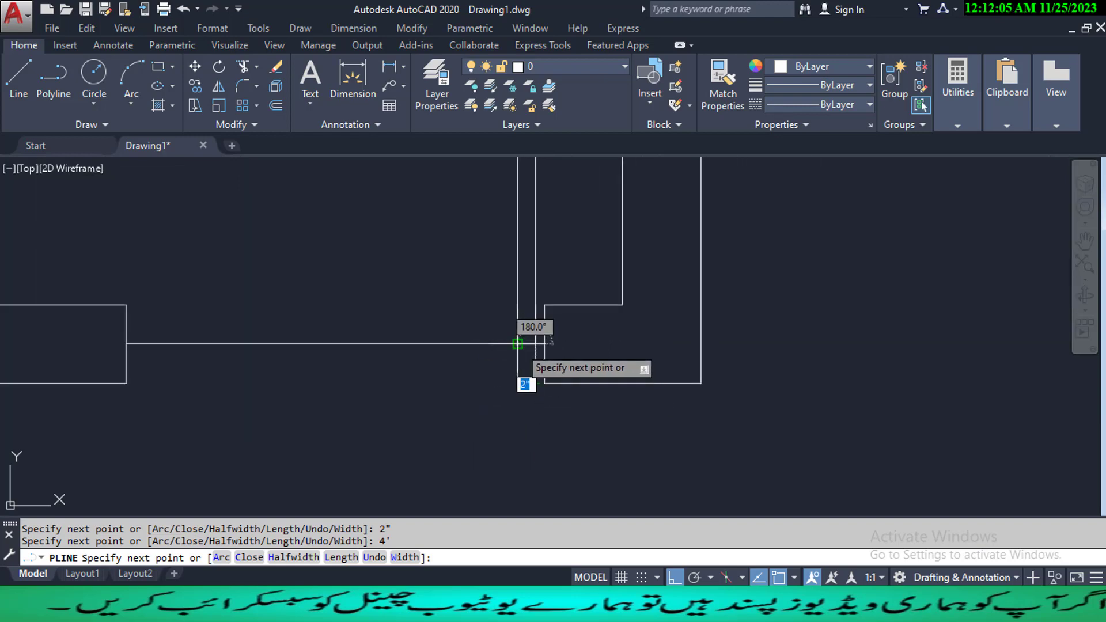
left_click(517, 343)
key("Escape")
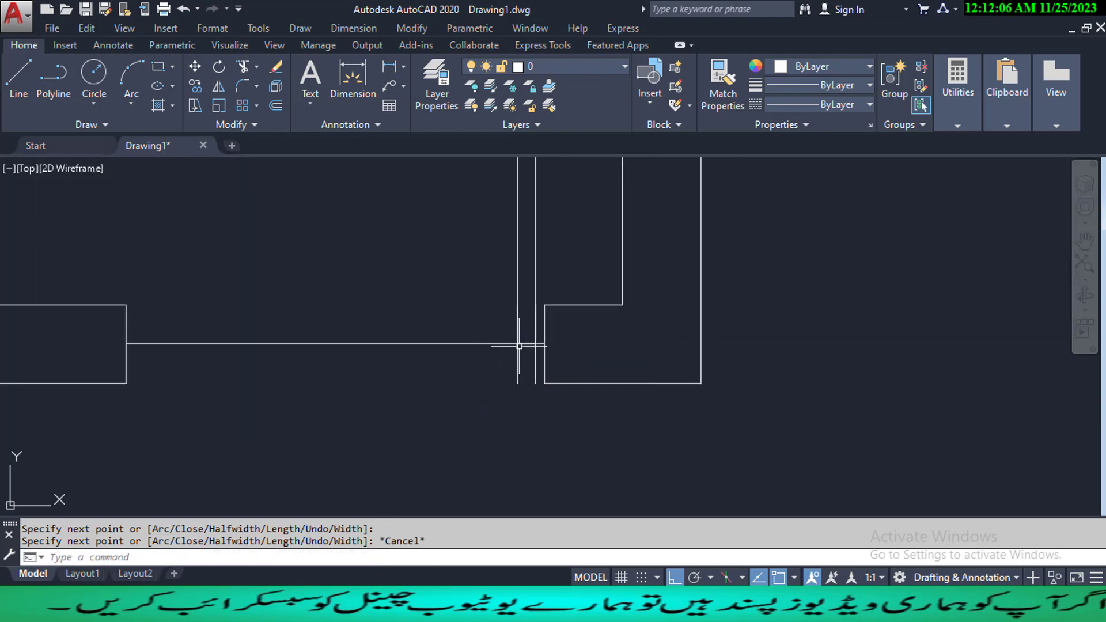
- Erase the two short vertical offset lines and the horizontal line across the wall opening
left_click(517, 383)
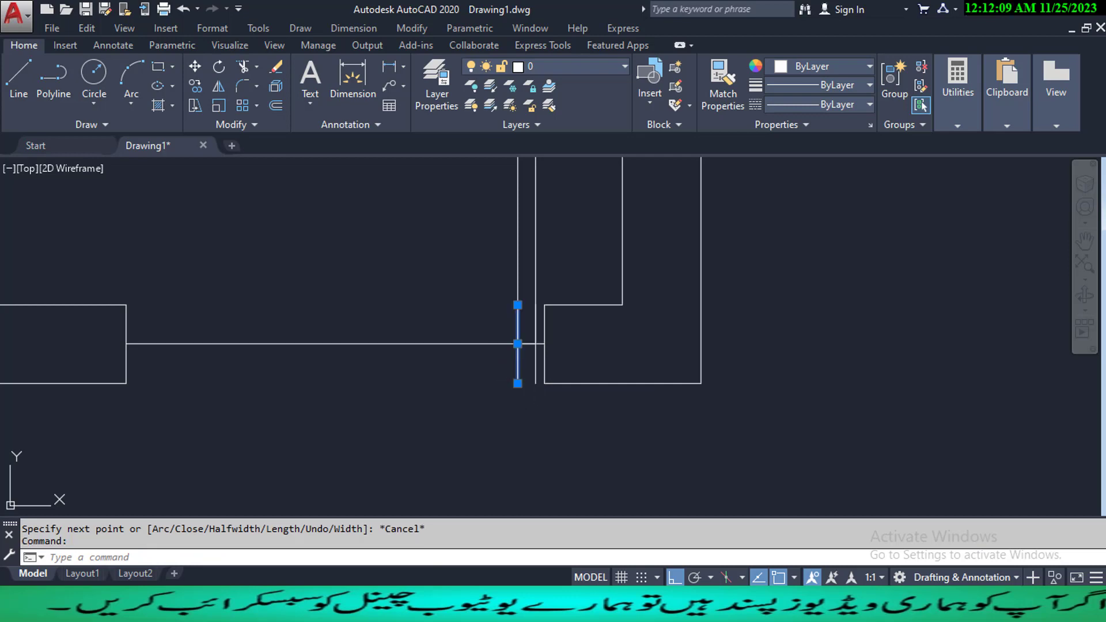
left_click(535, 378)
key("Delete")
left_click(469, 370)
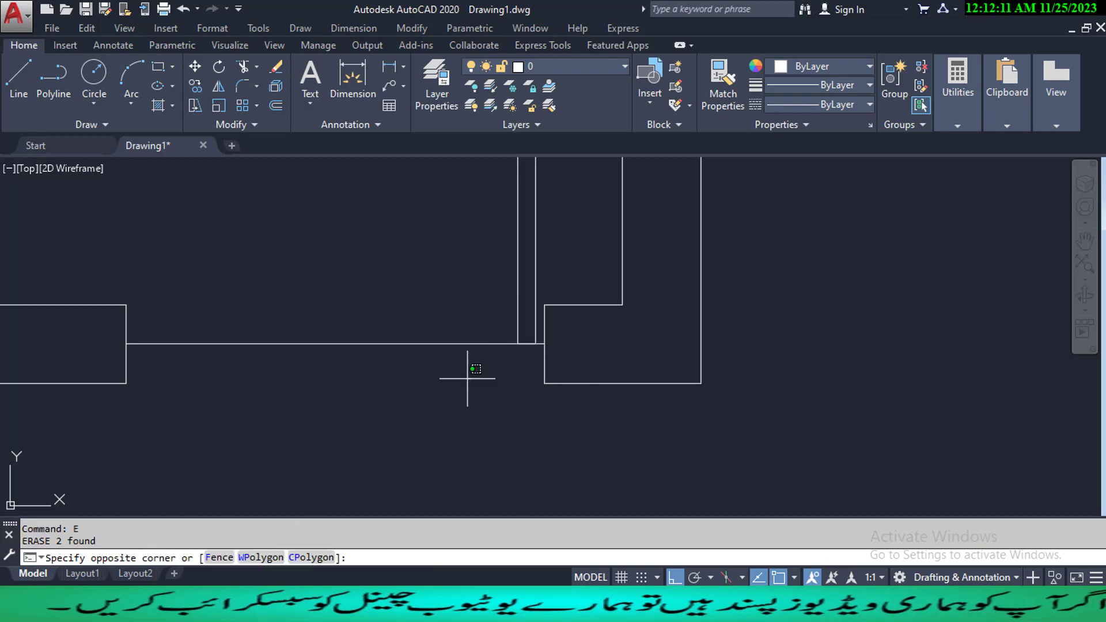
left_click(402, 324)
type("e")
key("Return")
scroll(421, 366, "down", 2)
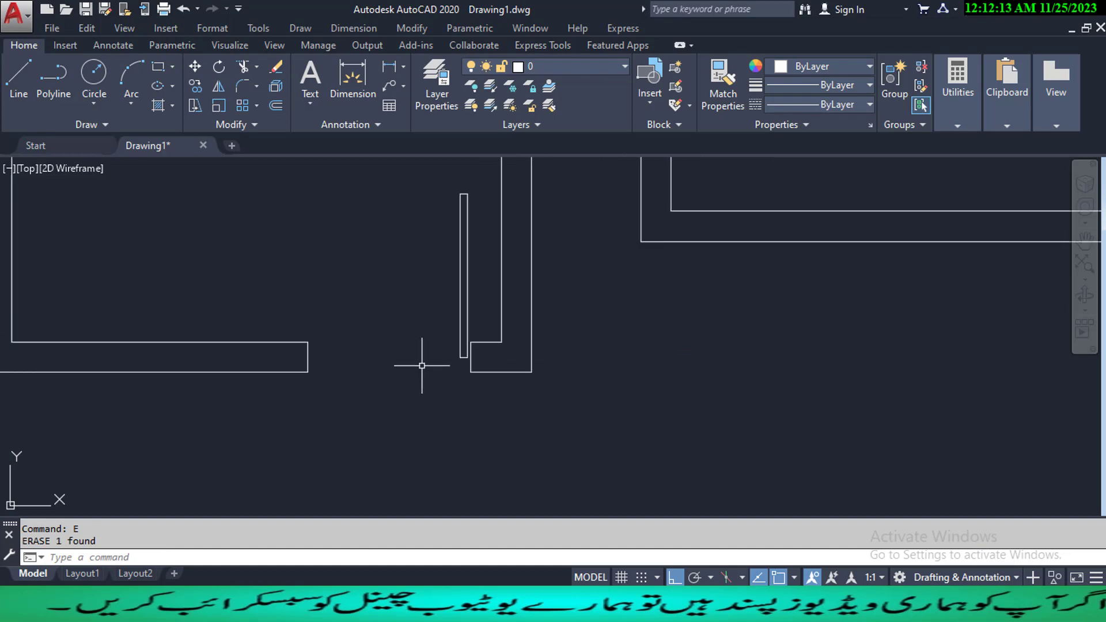
- Draw a short horizontal line from the door leaf's lower right corner to the wall end beside it
scroll(461, 354, "up", 2)
scroll(471, 353, "up", 2)
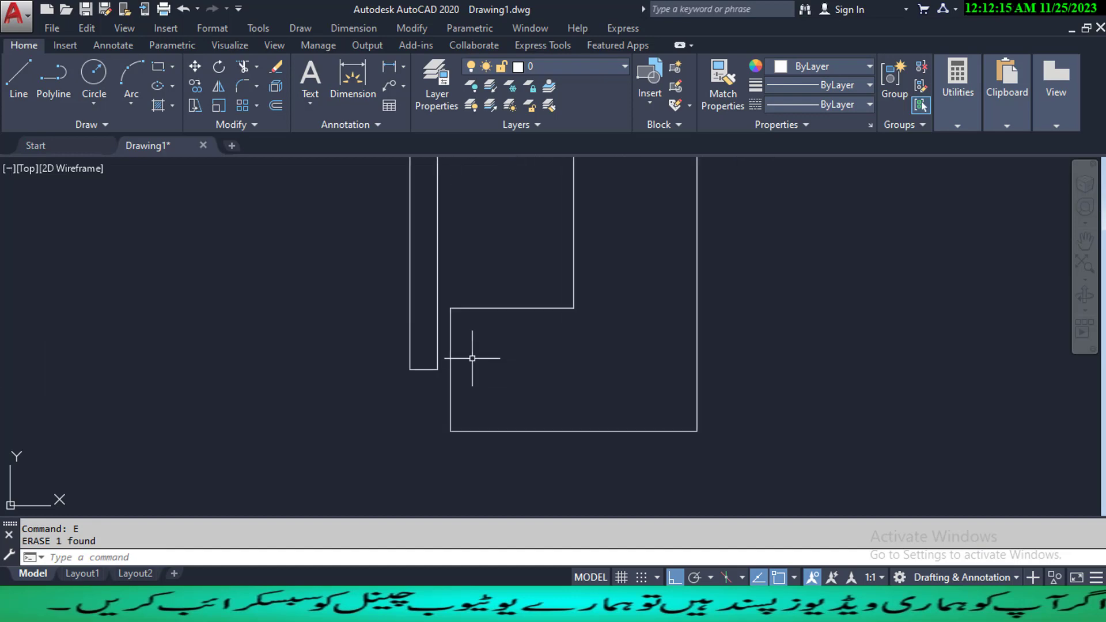
type("l")
key("Return")
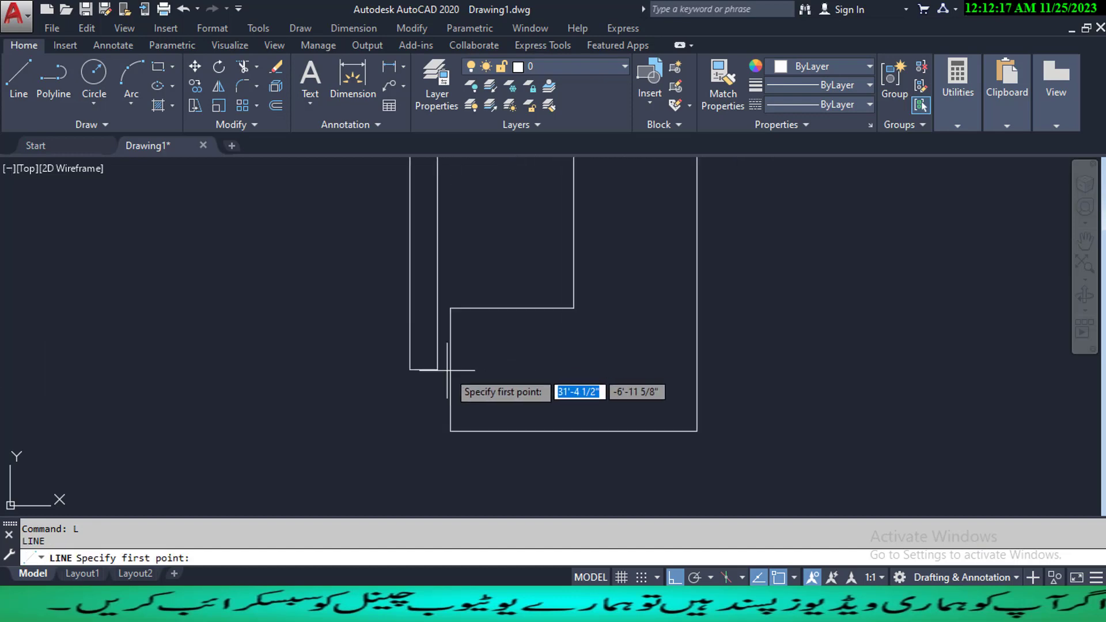
left_click(437, 369)
left_click(451, 369)
key("Escape")
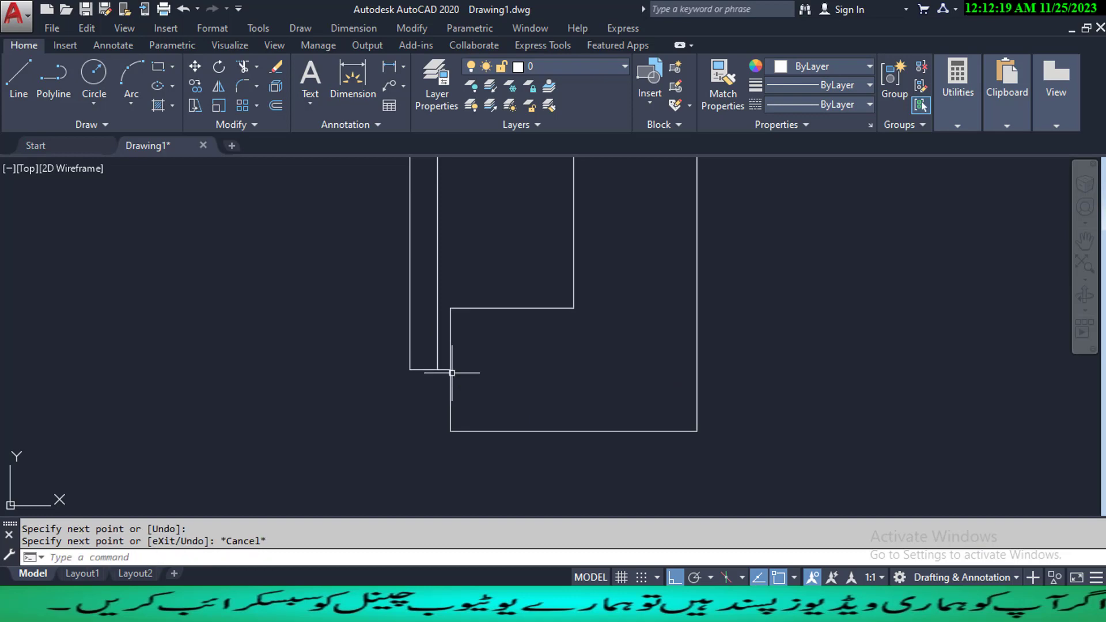
key("Escape")
scroll(414, 390, "down", 3)
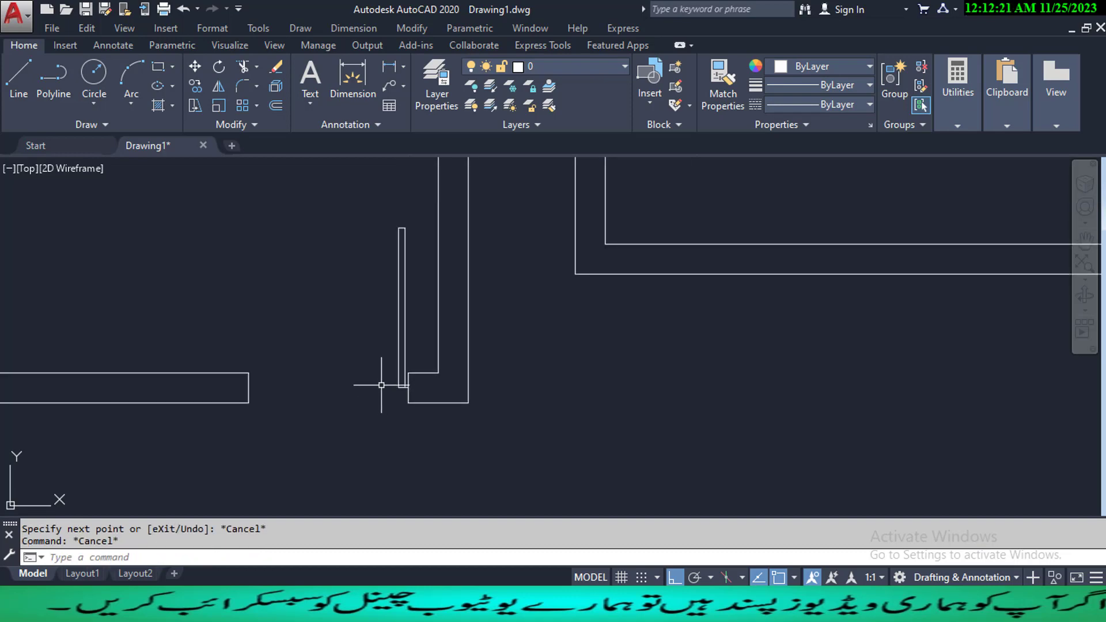
- Draw a three-point arc from the inner corner of the left wall end to the door leaf's upper left corner
scroll(364, 389, "up", 2)
middle_click_drag(367, 388, 409, 427)
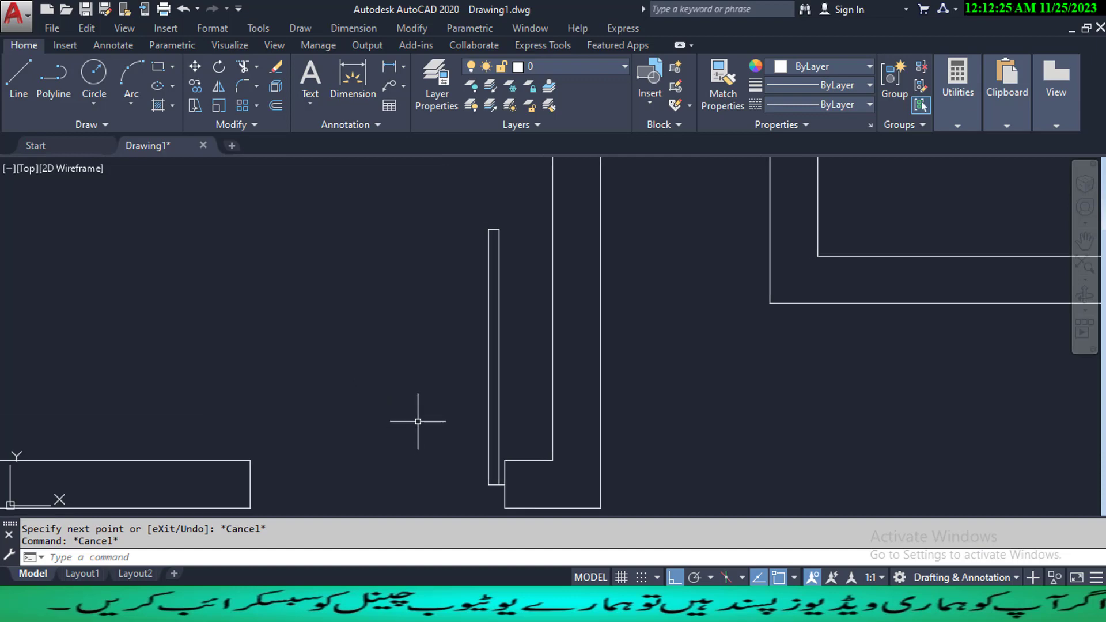
type("A")
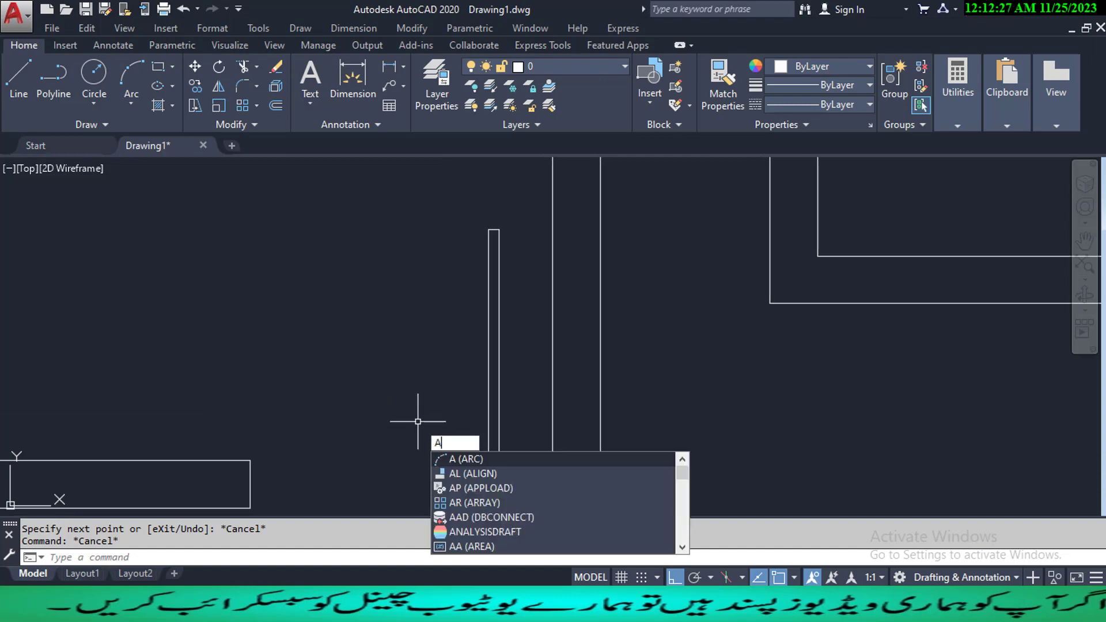
key("Return")
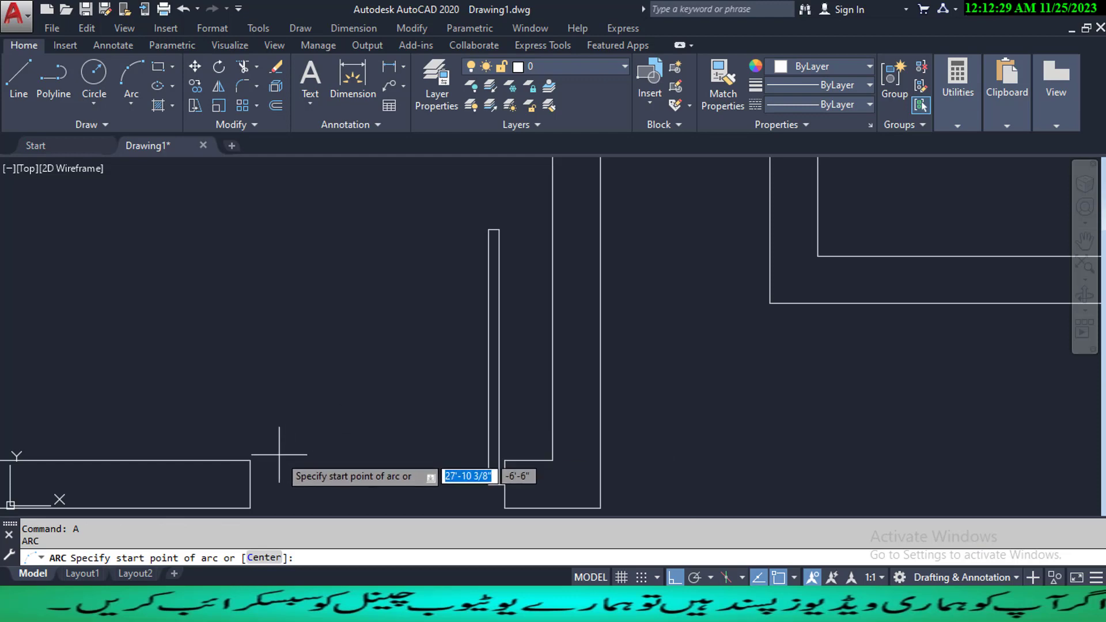
left_click(249, 460)
left_click(296, 291)
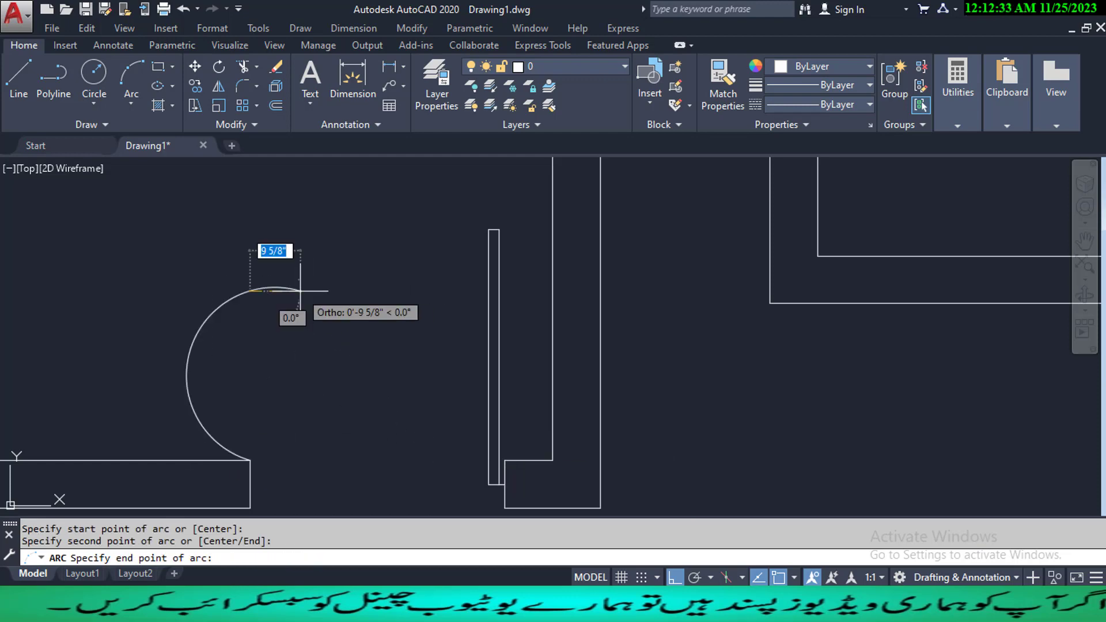
left_click(488, 229)
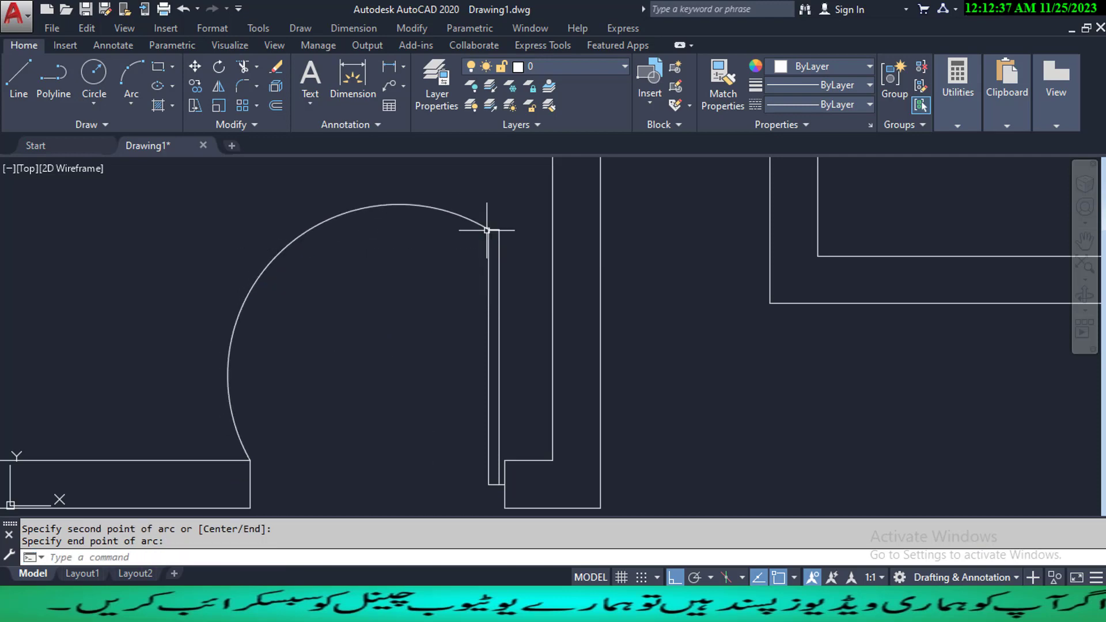
key("Escape")
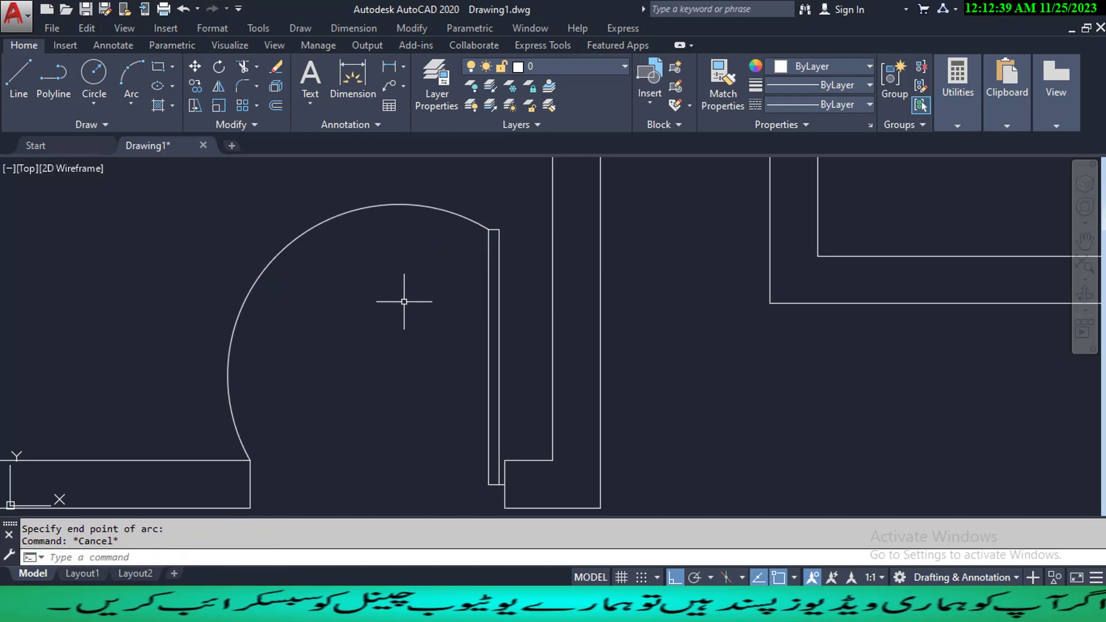
- Stretch the arc's midpoint inward to flatten it into a quarter-circle door swing
scroll(357, 303, "down", 2)
middle_click_drag(349, 303, 373, 351)
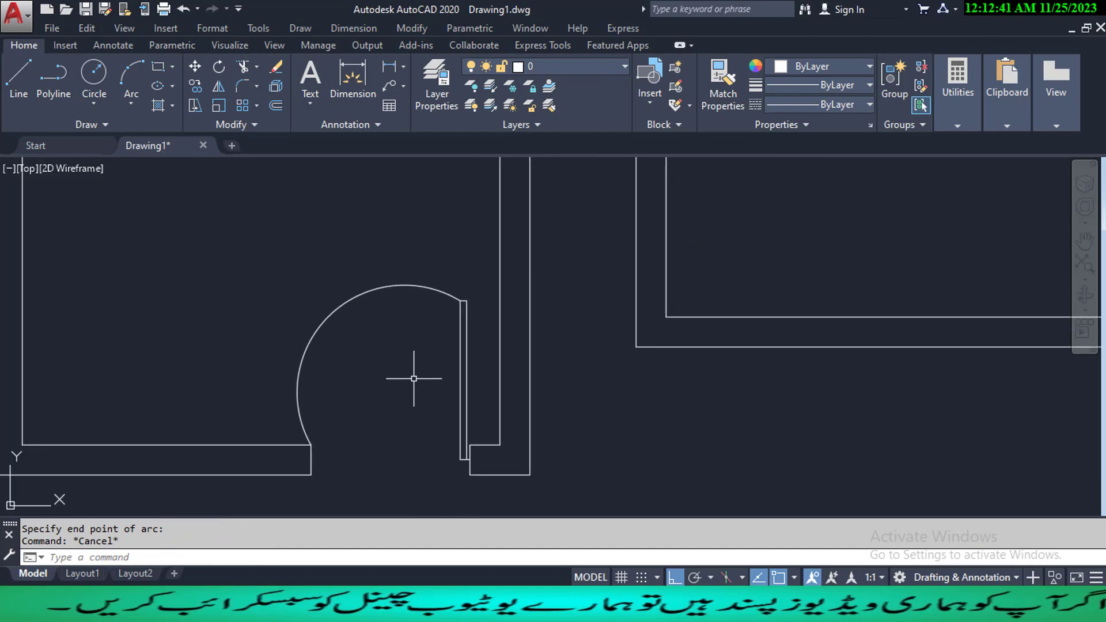
left_click(328, 315)
left_click(329, 315)
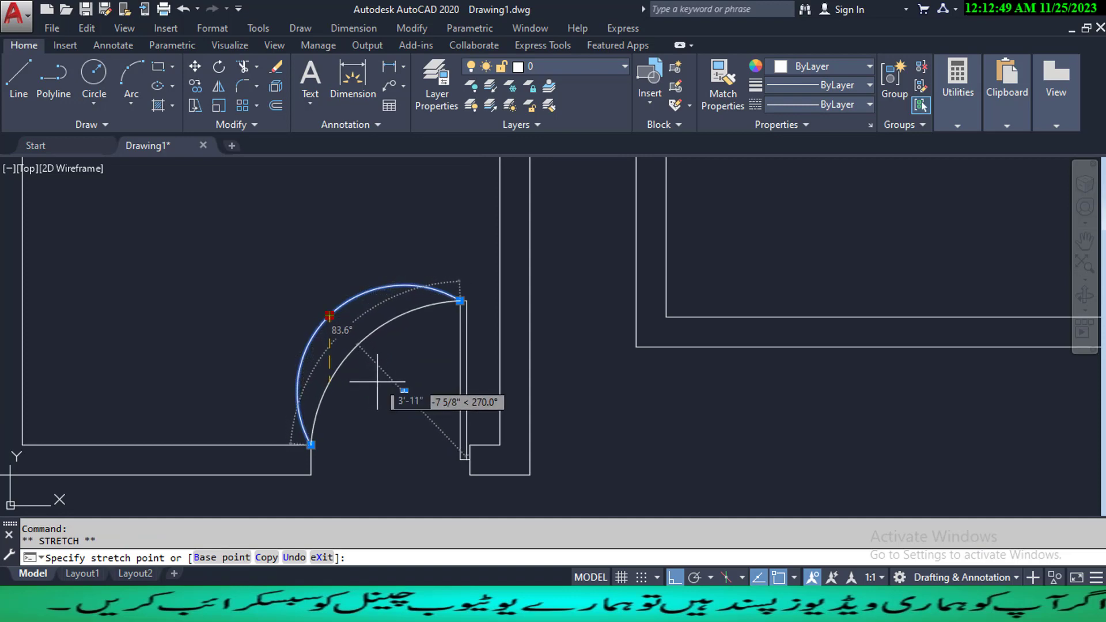
left_click(374, 378)
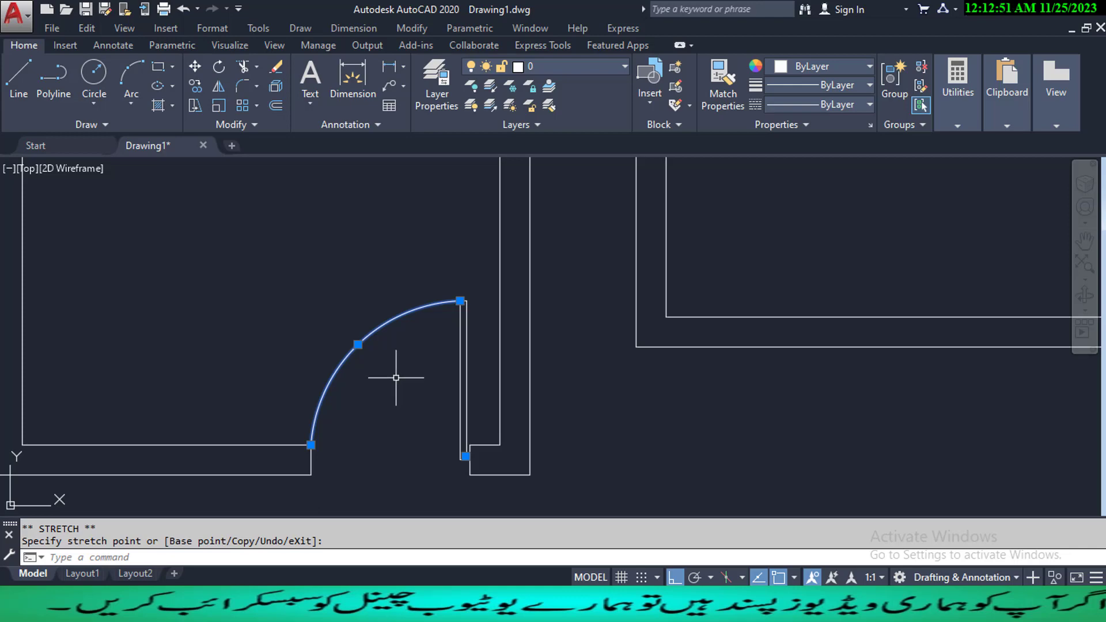
key("Escape")
- Try to fine-tune the curvature of the door swing arc by stretching its midpoint slightly
scroll(395, 378, "down", 6)
middle_click_drag(391, 369, 429, 402)
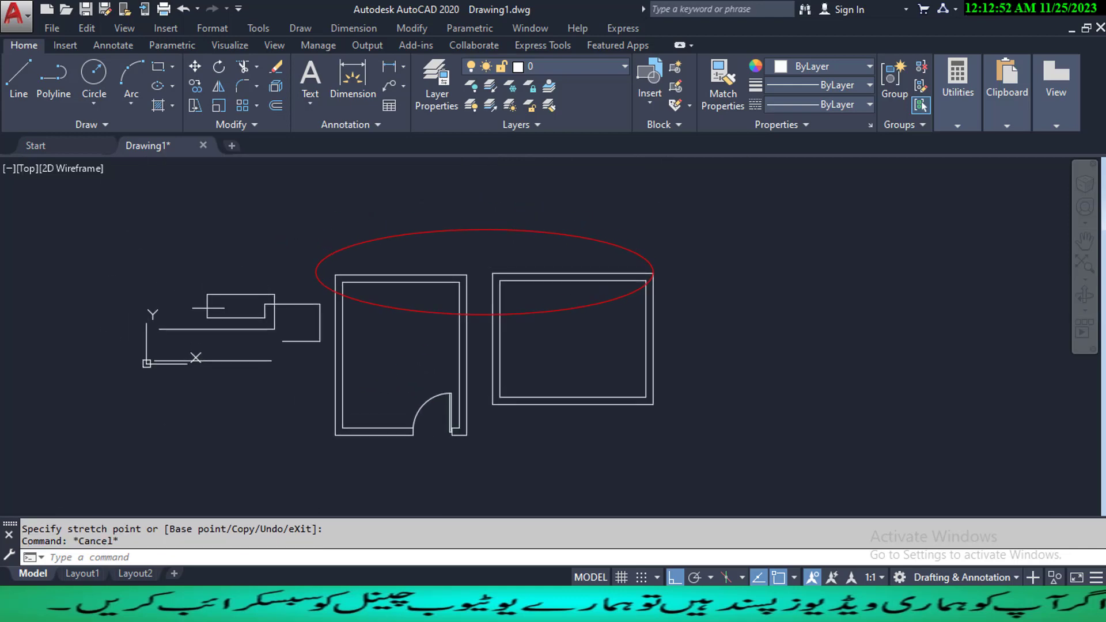
scroll(429, 402, "up", 2)
left_click(425, 398)
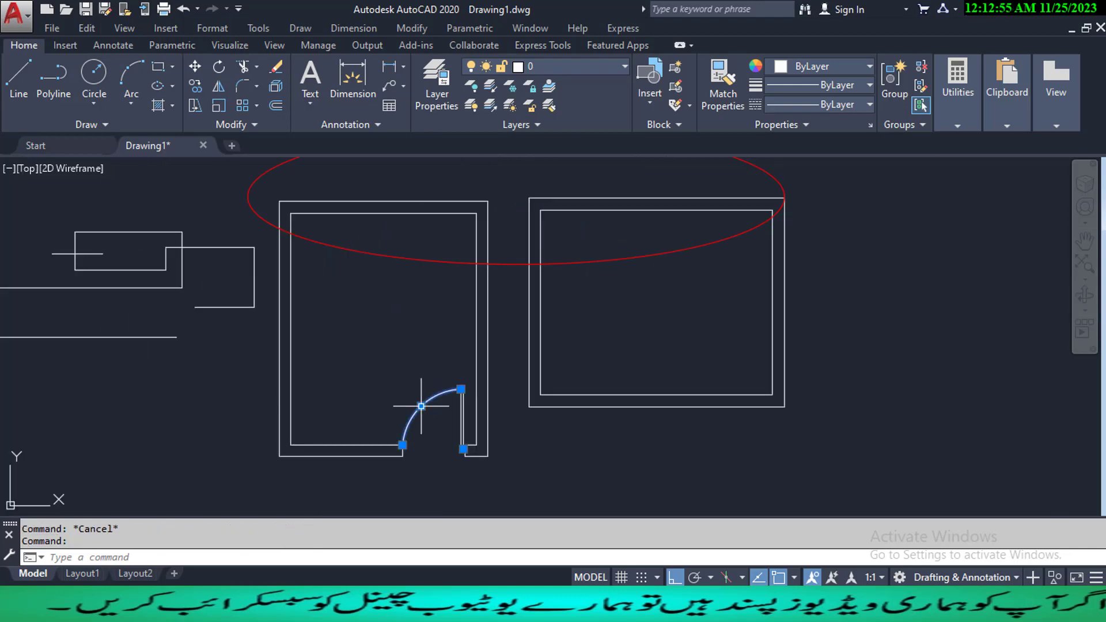
left_click(421, 406)
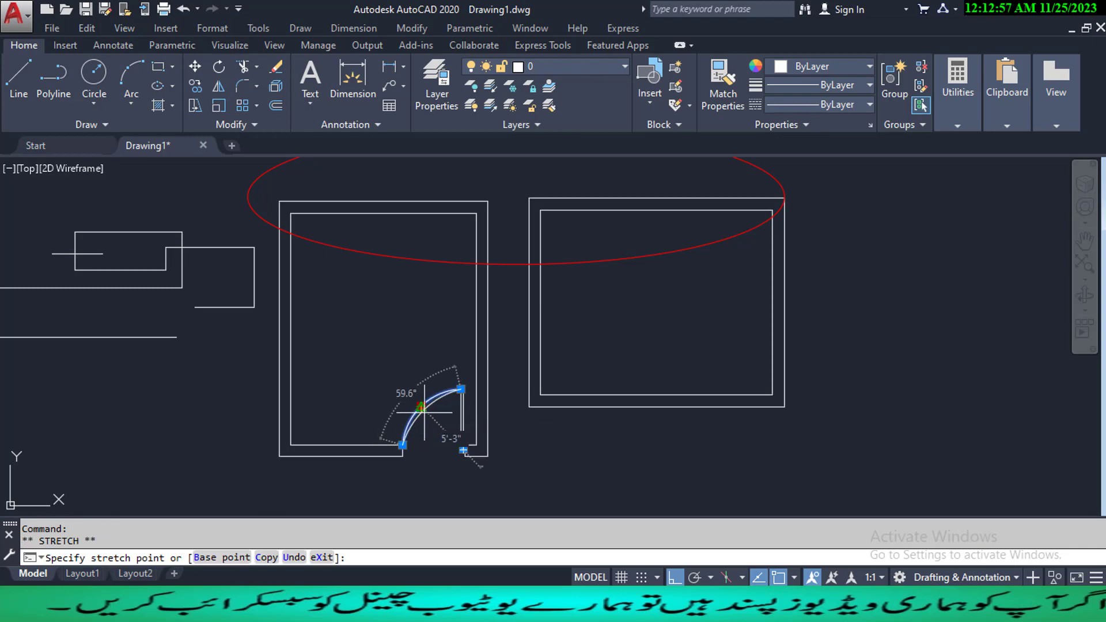
left_click(424, 406)
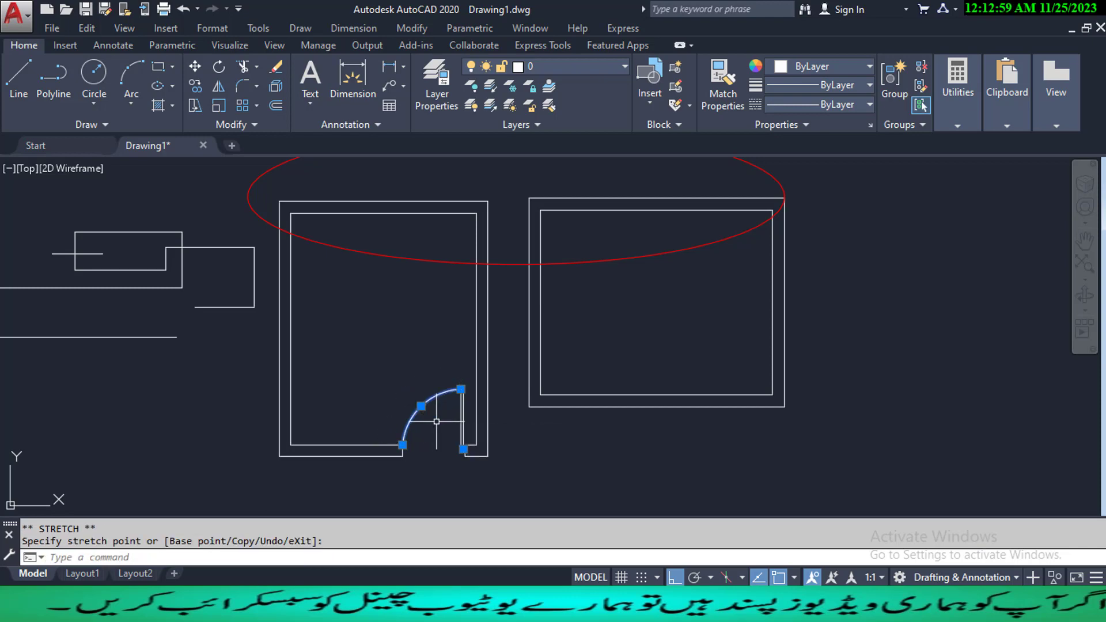
- Stretch the door swing arc's midpoint slightly inward to refine its curve
scroll(420, 412, "up", 5)
left_click(408, 365)
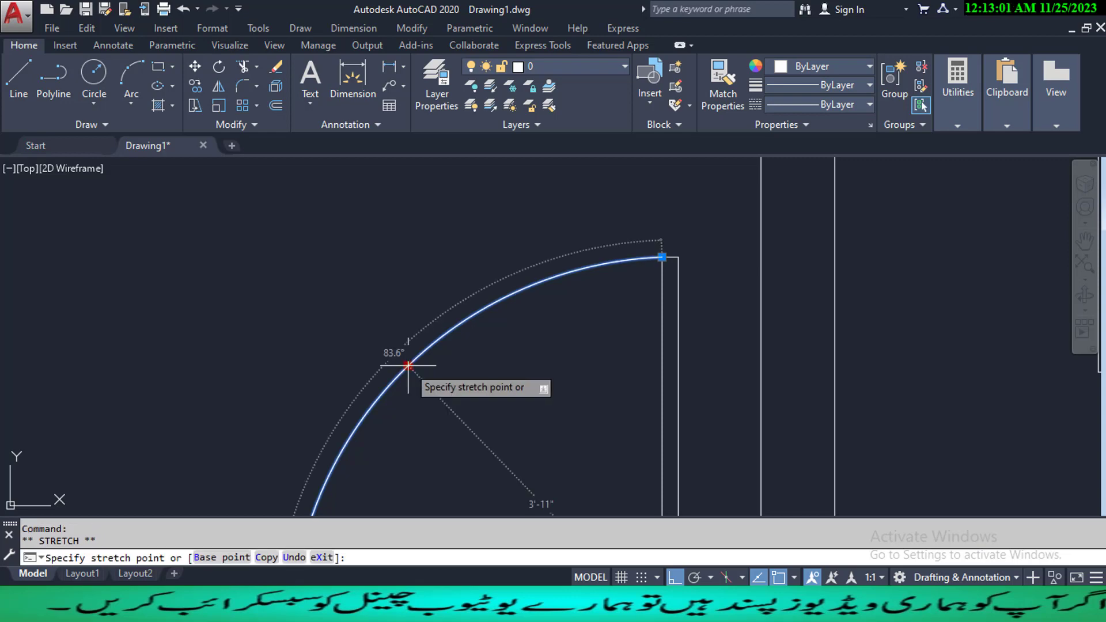
left_click(413, 374)
scroll(413, 375, "down", 5)
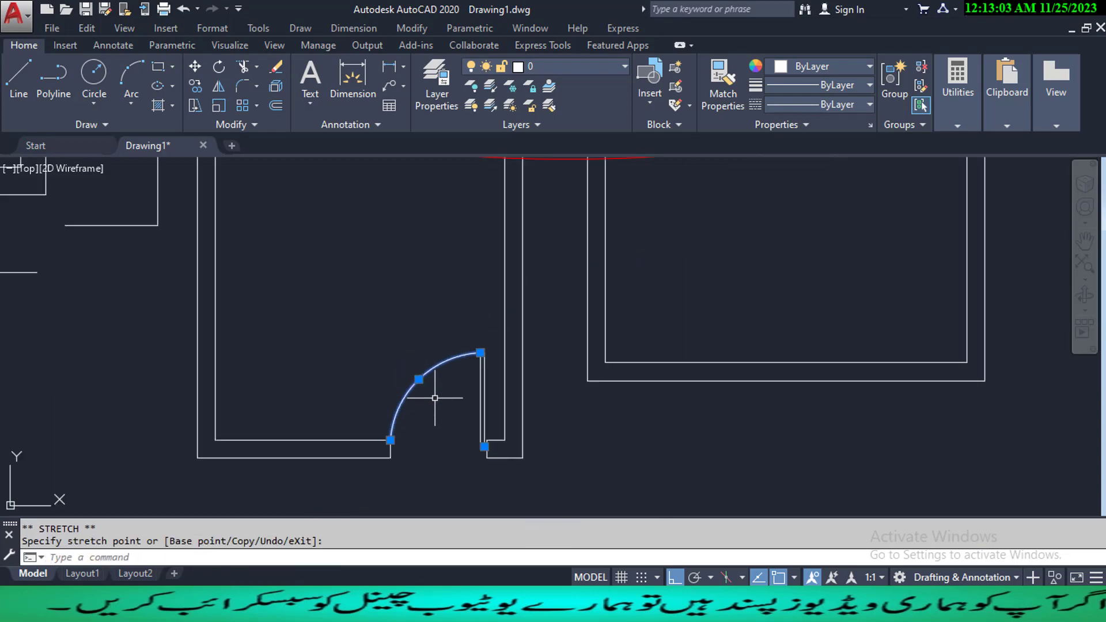
key("Escape")
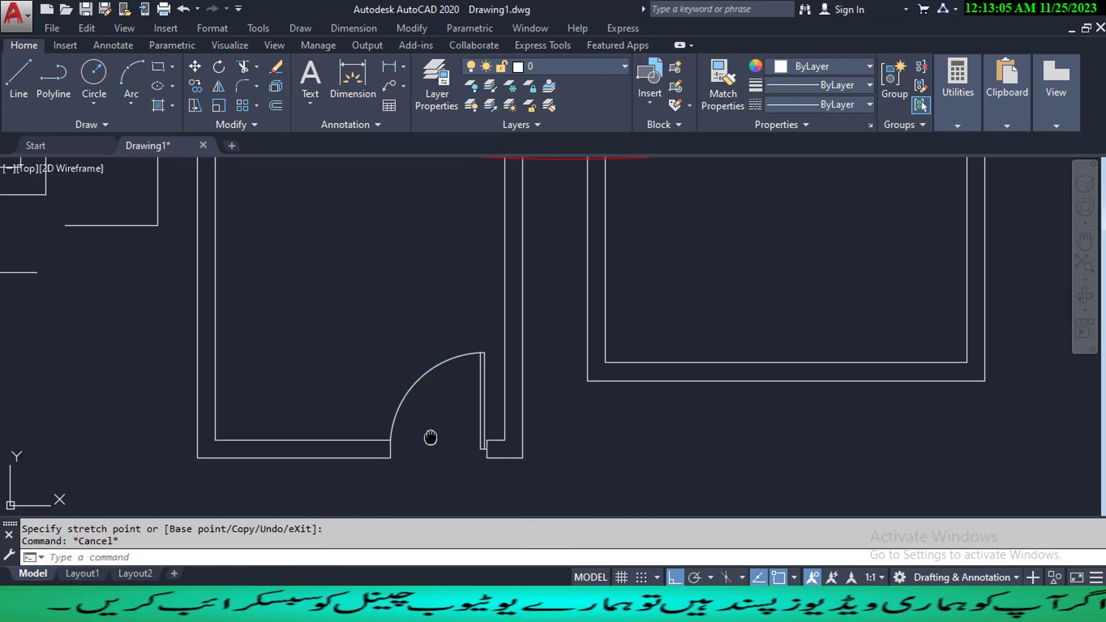
- Draw a short line across the door leaf's upper end, from its left corner to its right corner
mouse_move(432, 440)
middle_mouse_down()
mouse_move(435, 411)
mouse_move(449, 434)
middle_mouse_up()
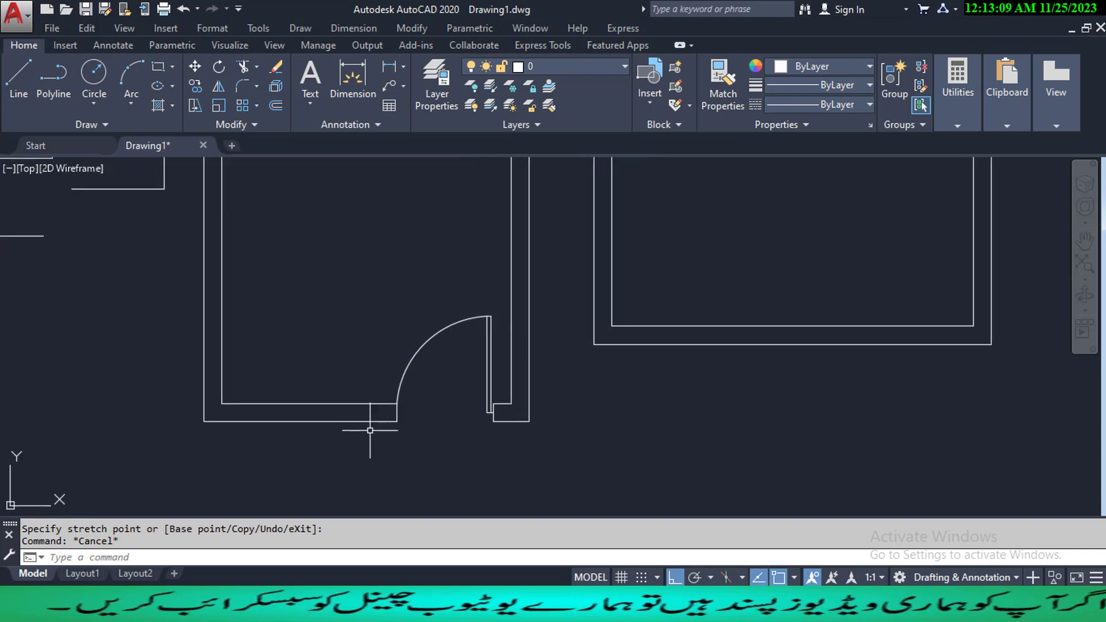
scroll(473, 335, "up", 4)
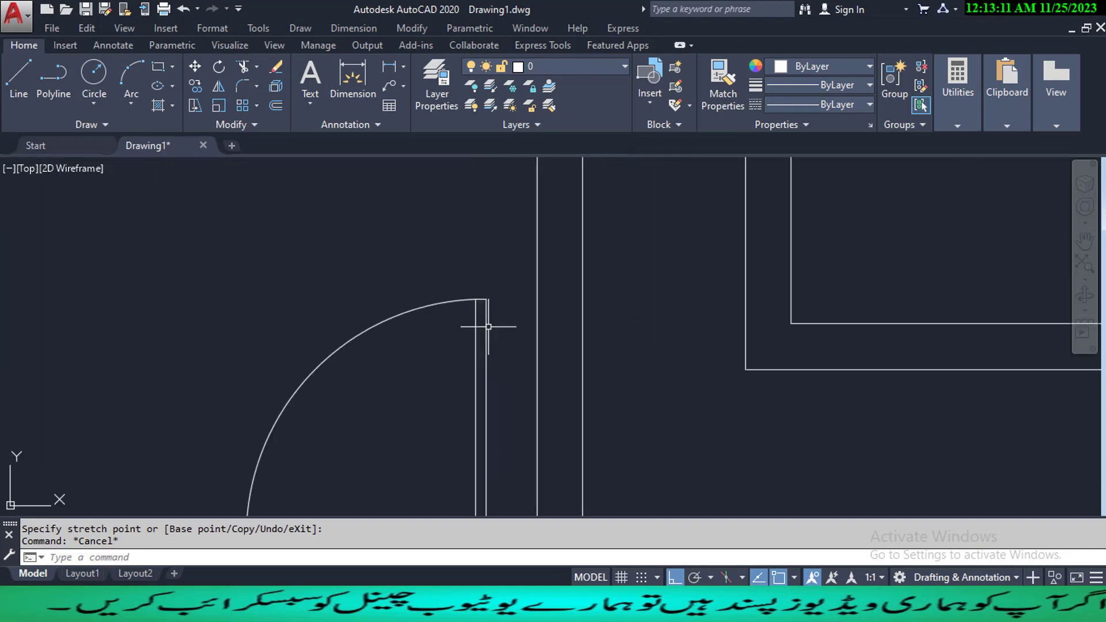
scroll(473, 335, "up", 4)
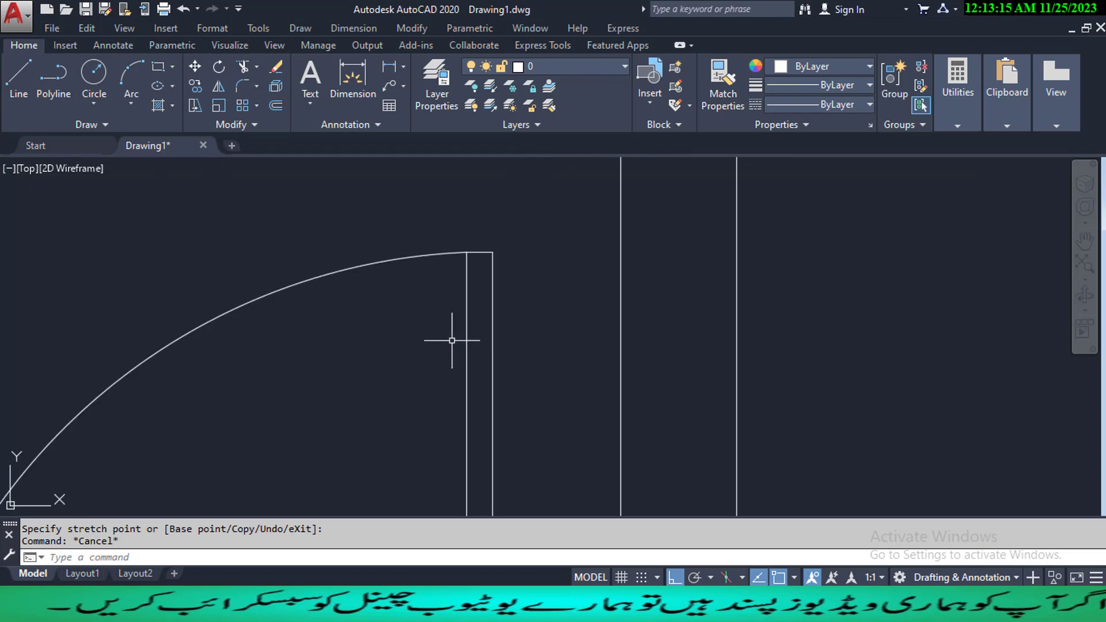
type("L")
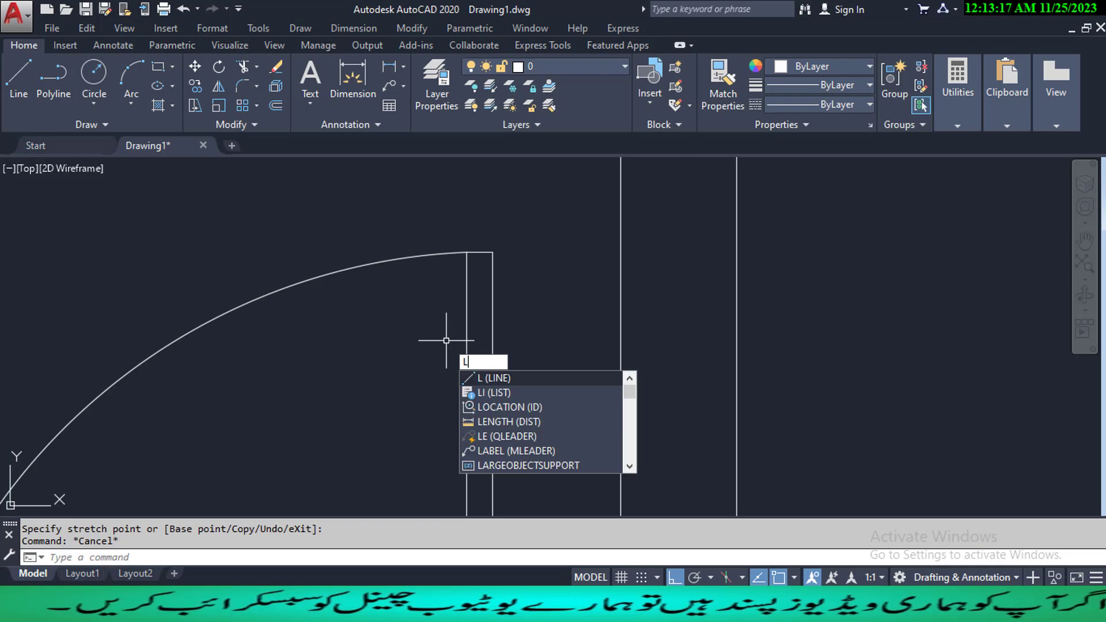
key("Escape")
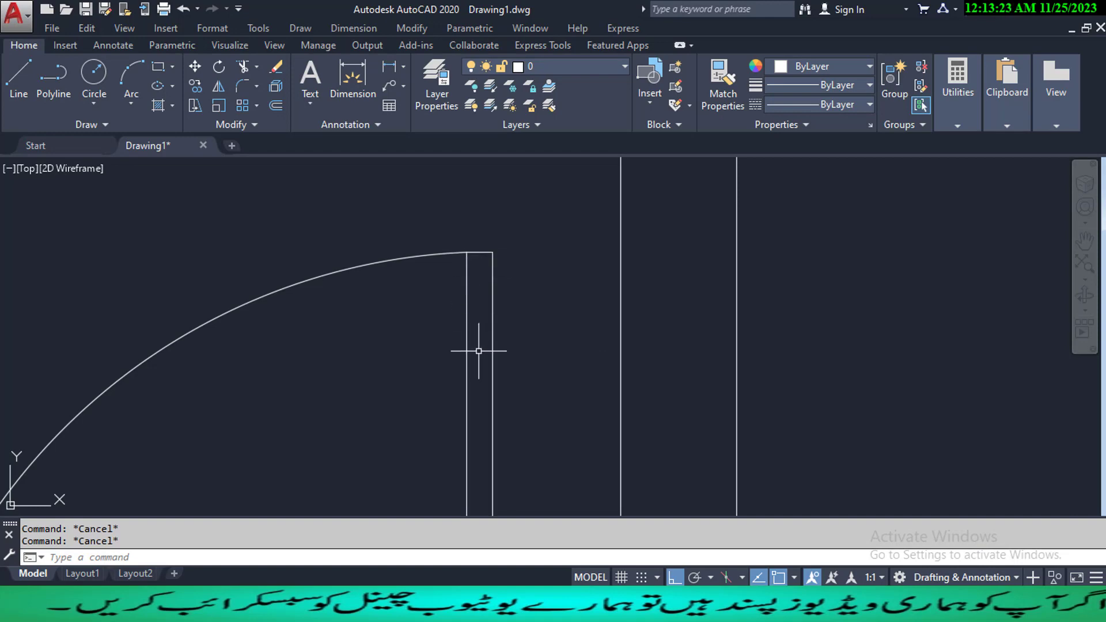
scroll(480, 359, "down", 2)
scroll(493, 399, "up", 5)
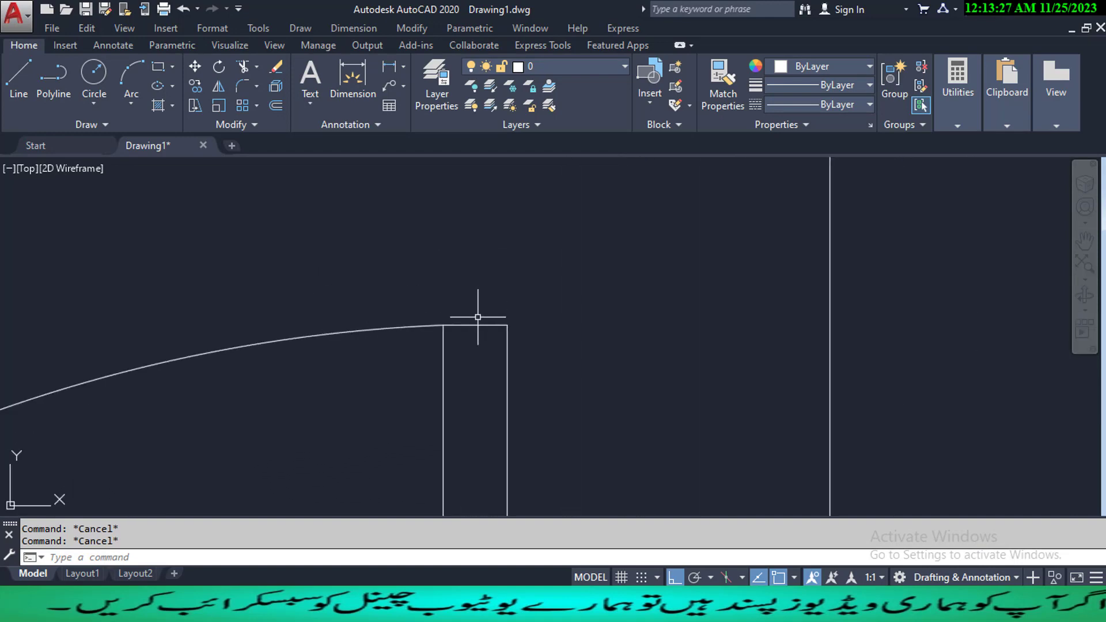
type("L")
key("Return")
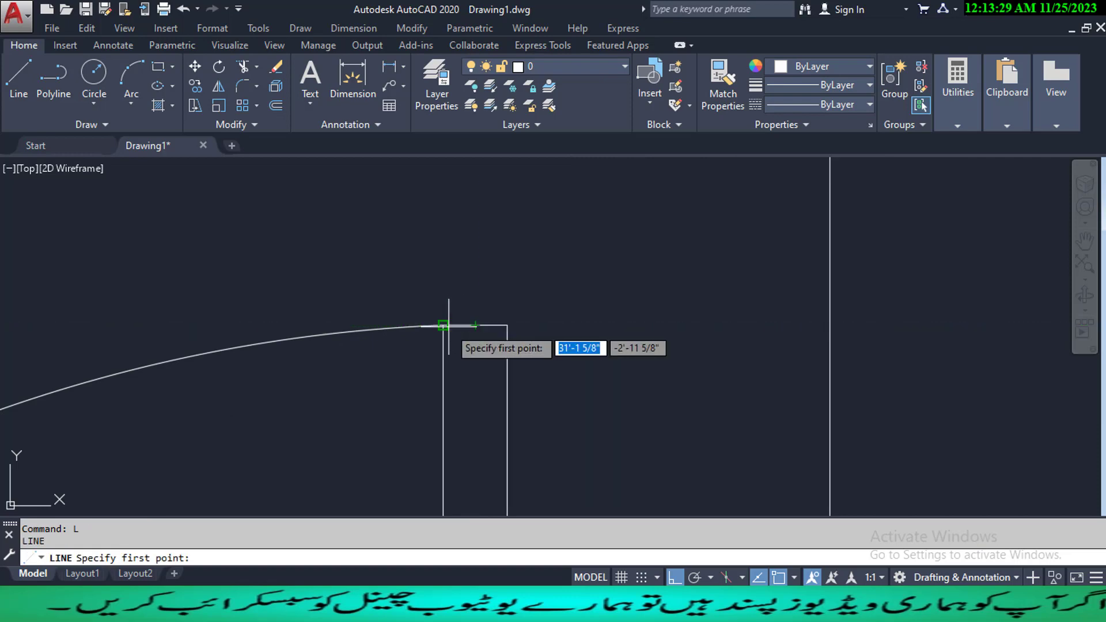
left_click(444, 326)
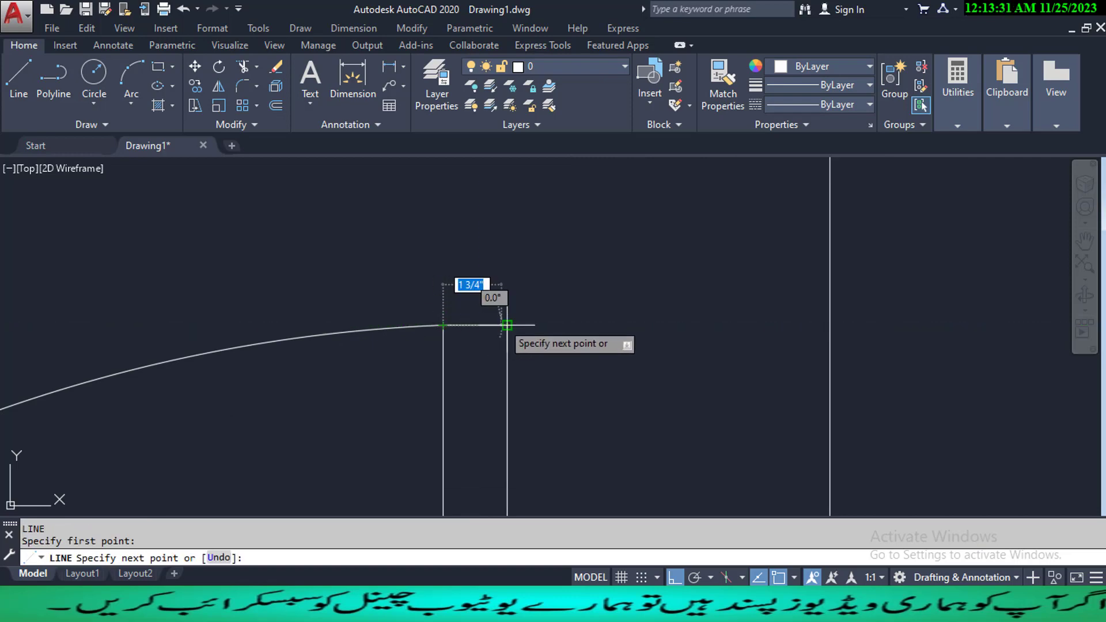
left_click(507, 325)
key("Escape")
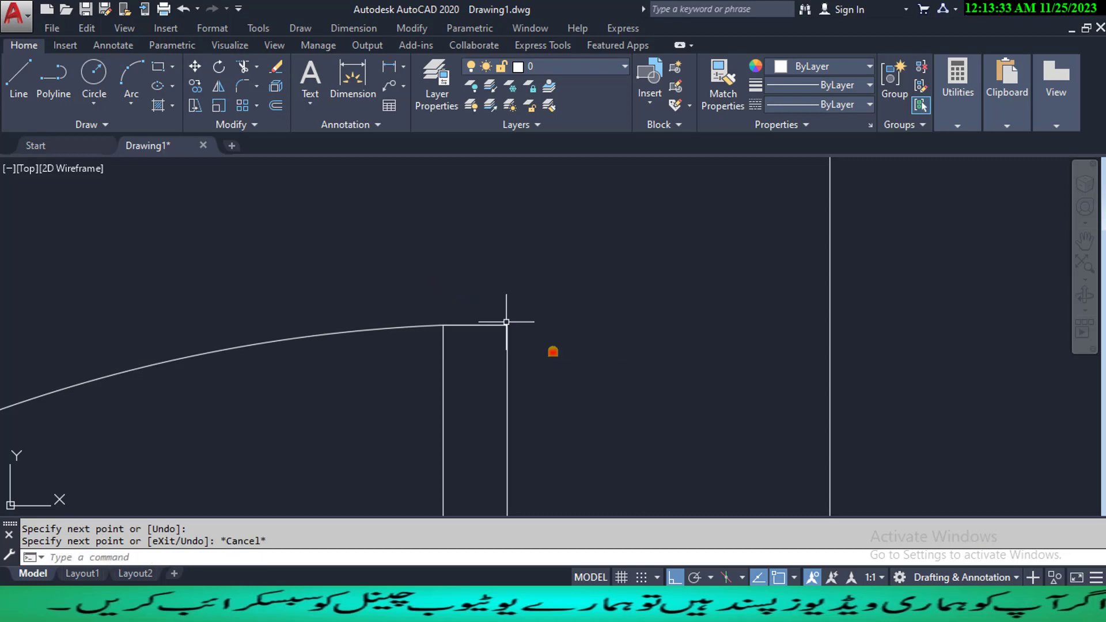
key("Escape")
key("Escape")
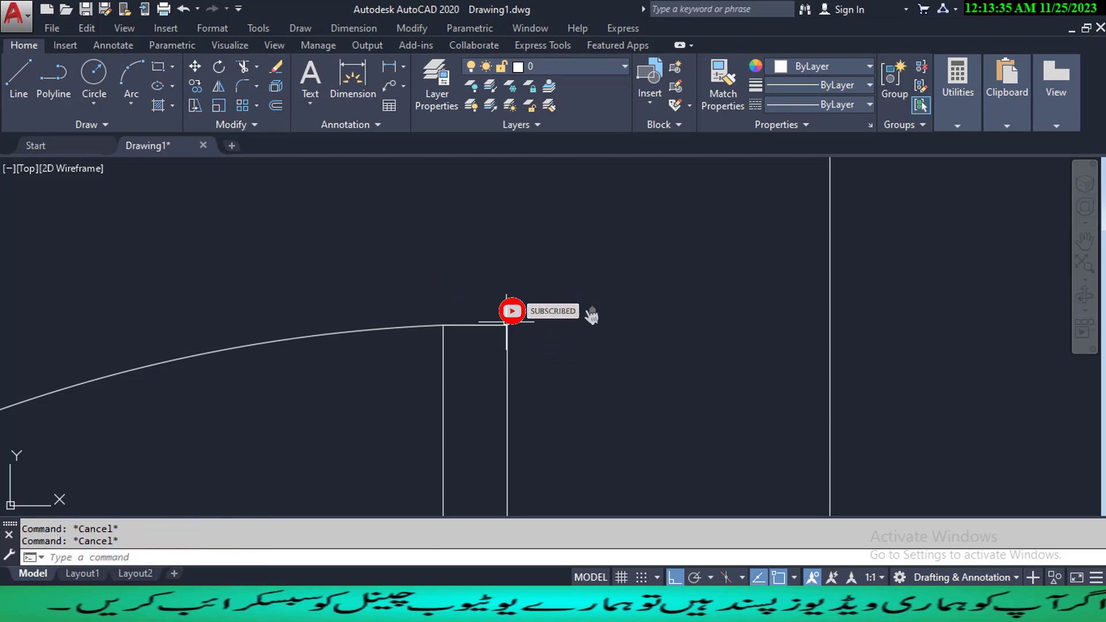
- Offset the short line at the door leaf's upper end by 3", once above it and once down inside the leaf
type("o")
key("Return")
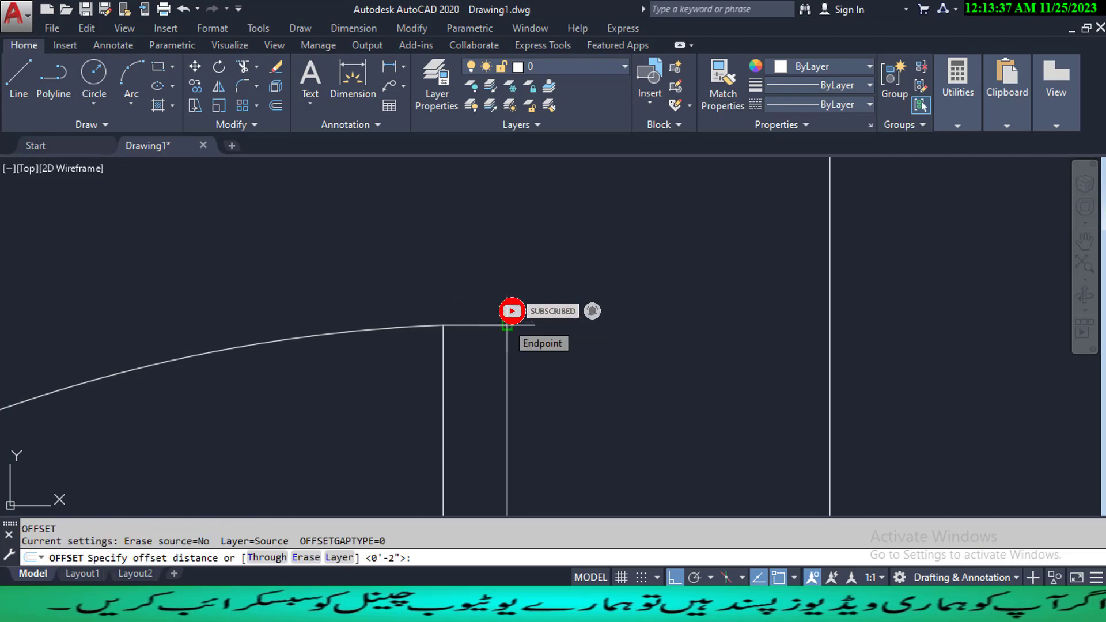
type("3\"")
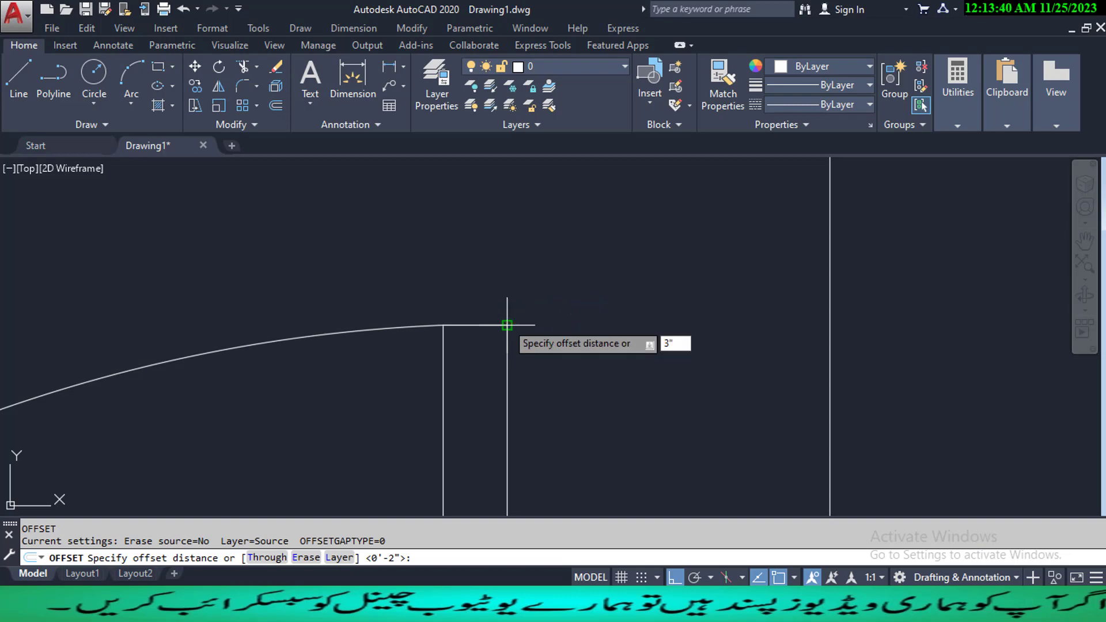
key("Return")
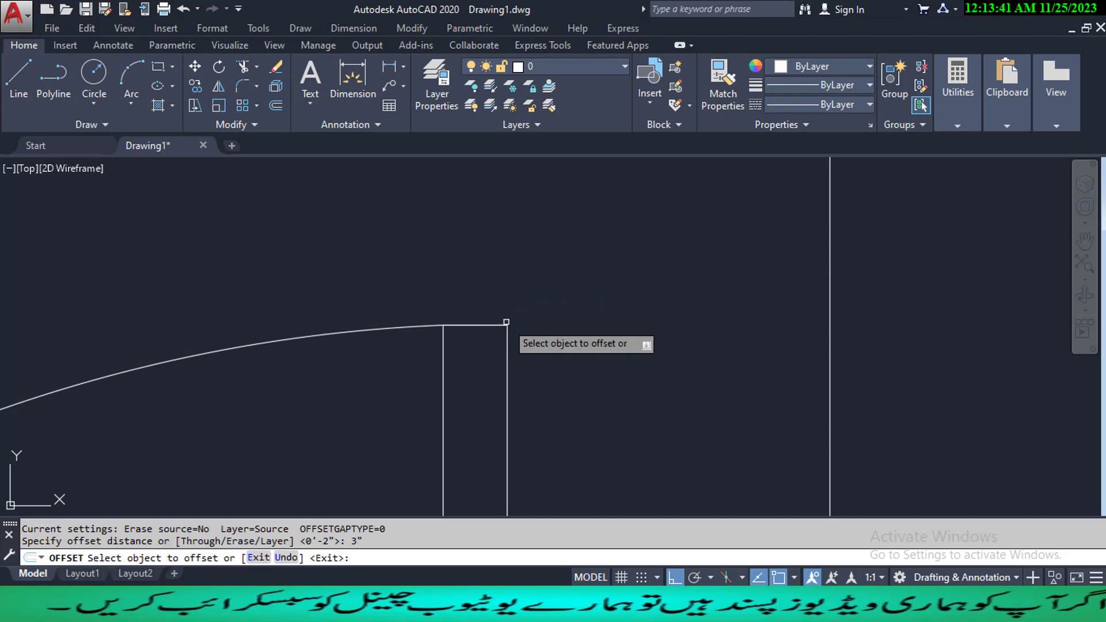
left_click(492, 325)
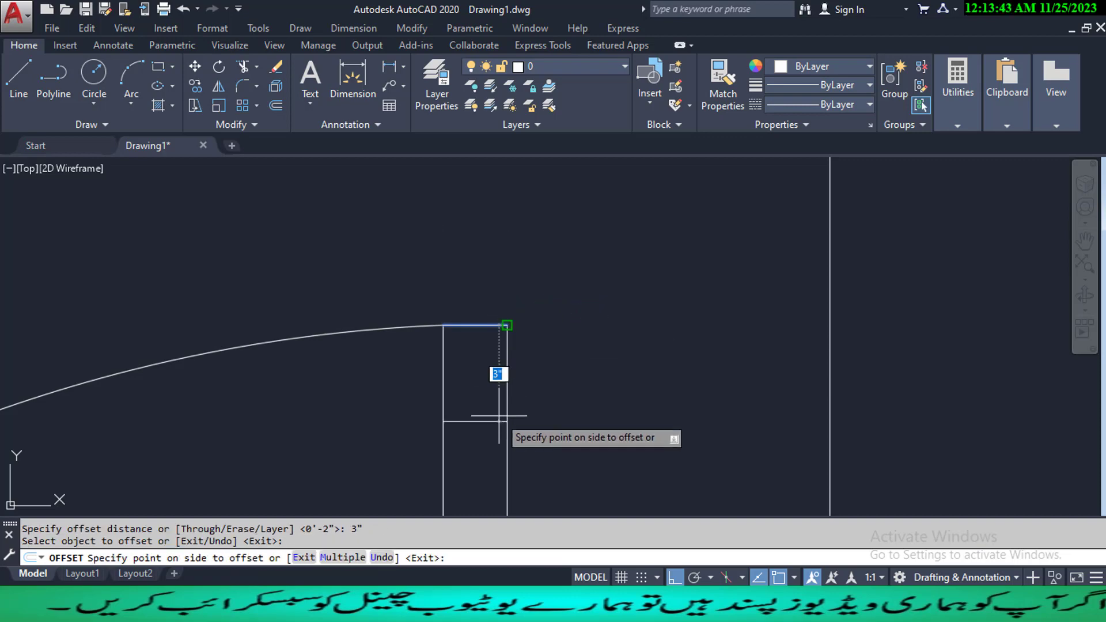
left_click(497, 377)
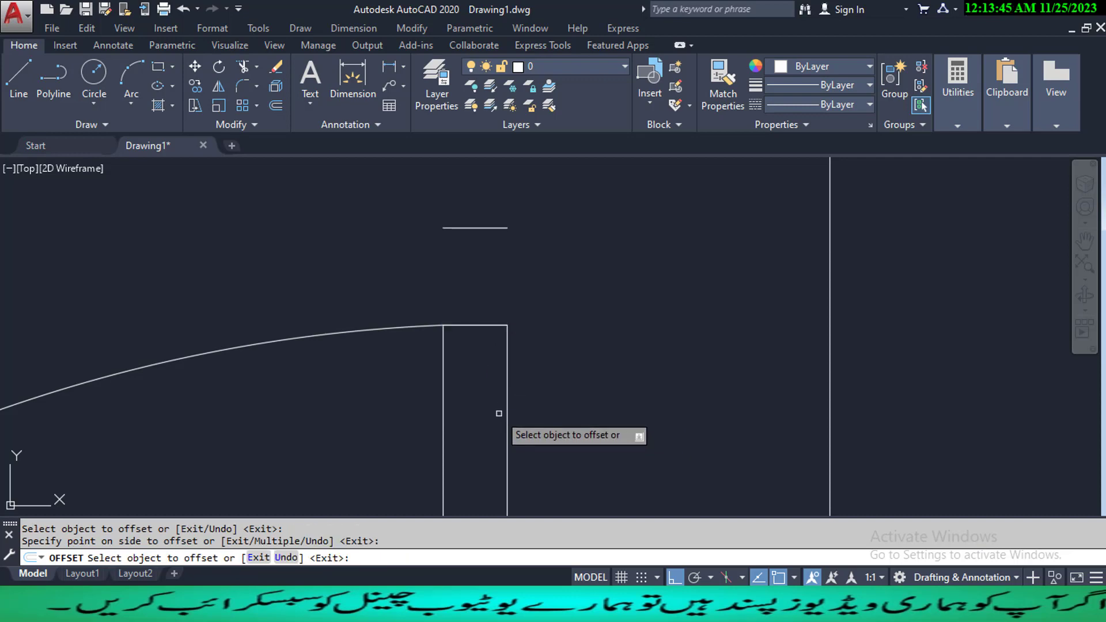
left_click(496, 325)
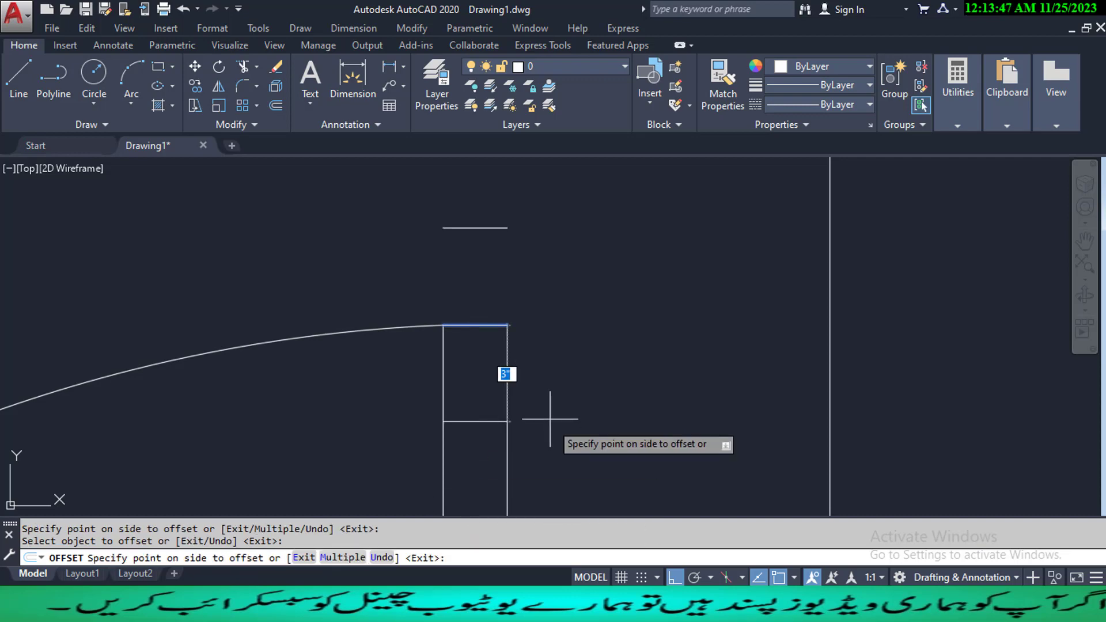
middle_click_drag(460, 436, 460, 341)
left_click(477, 418)
key("Escape")
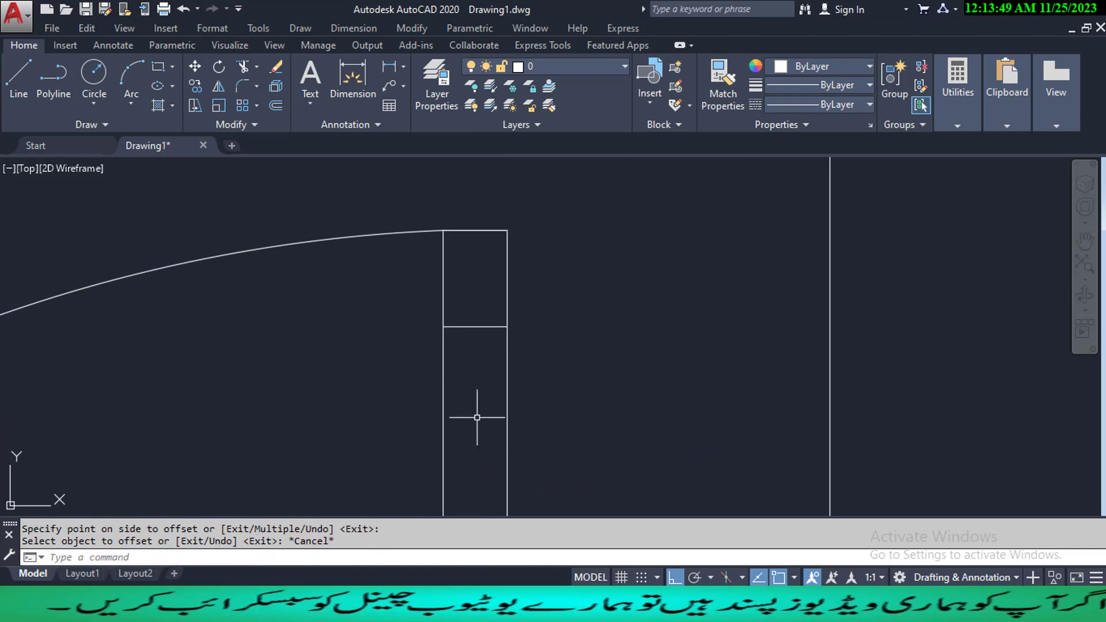
- Erase the stray offset line above the door leaf
middle_click_drag(477, 418, 476, 457)
scroll(476, 457, "down", 2)
left_click(413, 270)
left_click(579, 337)
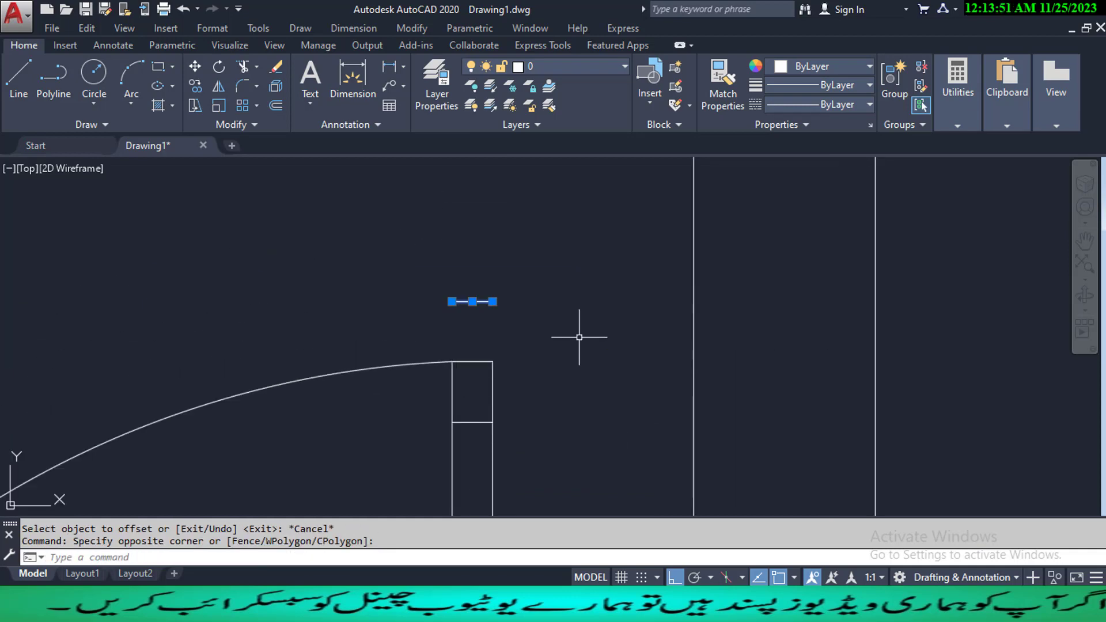
type("e")
key("Return")
- Offset the short line inside the door leaf 1" downward
middle_click_drag(450, 409, 461, 365)
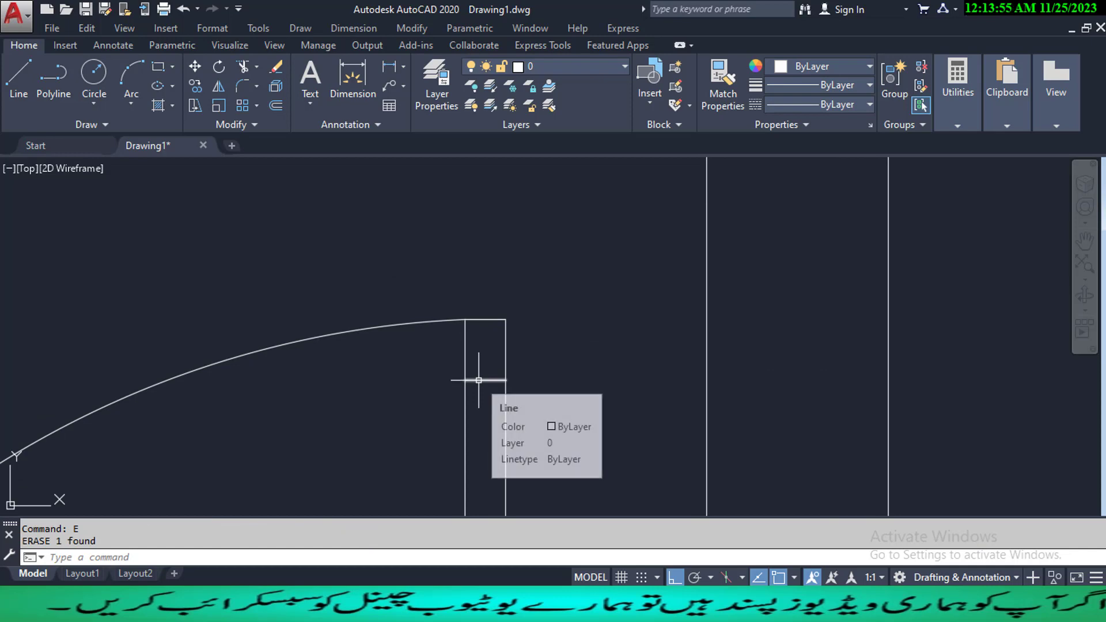
scroll(479, 380, "up", 2)
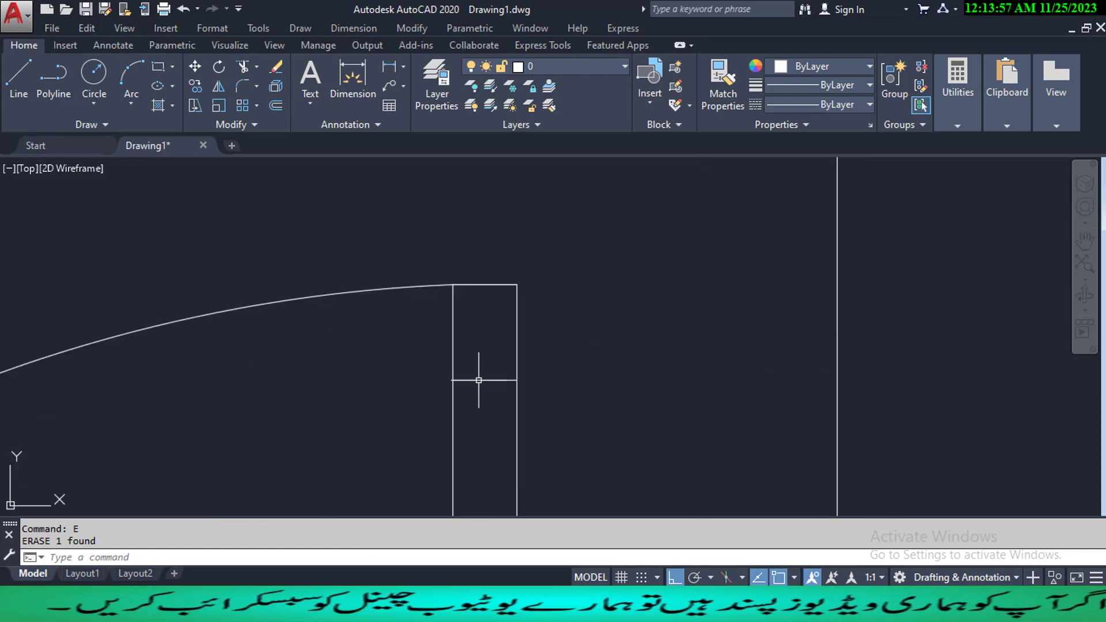
type("o")
key("Return")
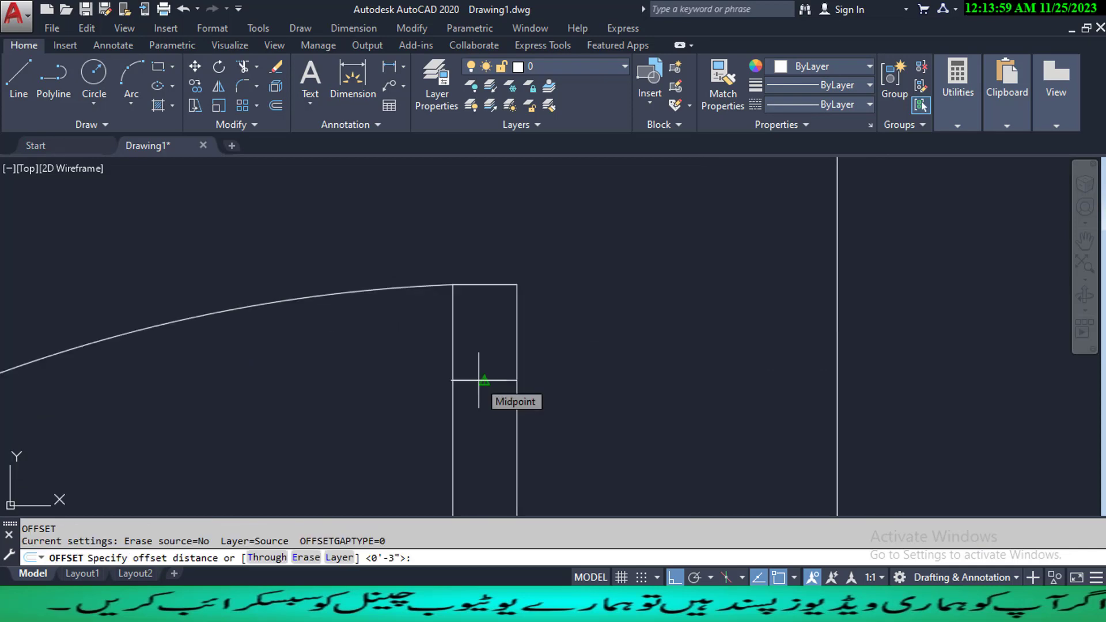
type("1")
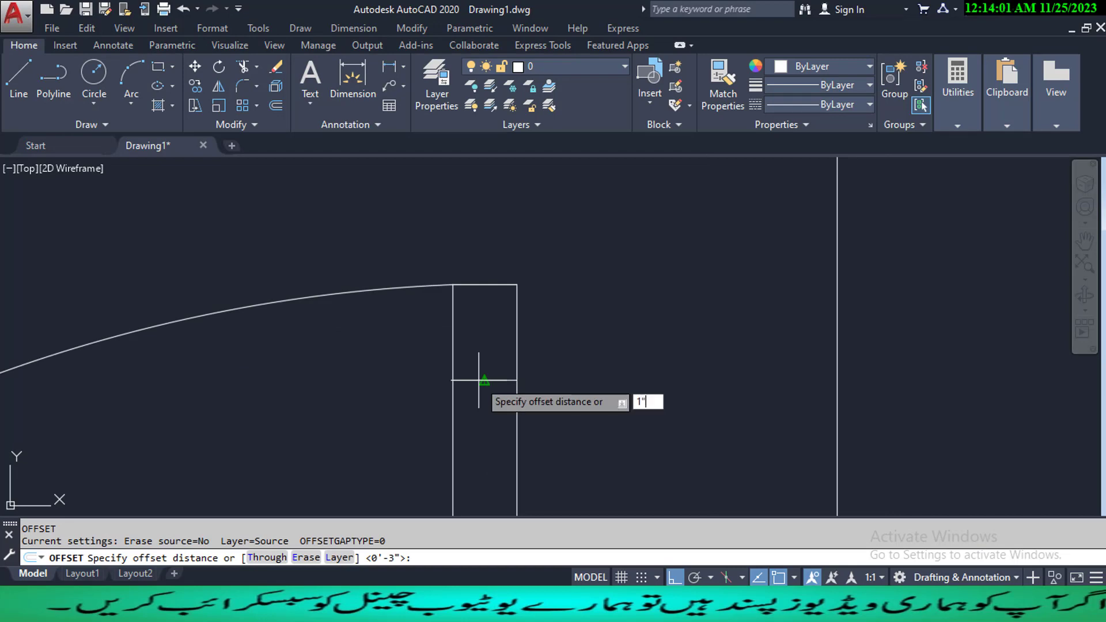
type("\"")
key("Return")
left_click(479, 380)
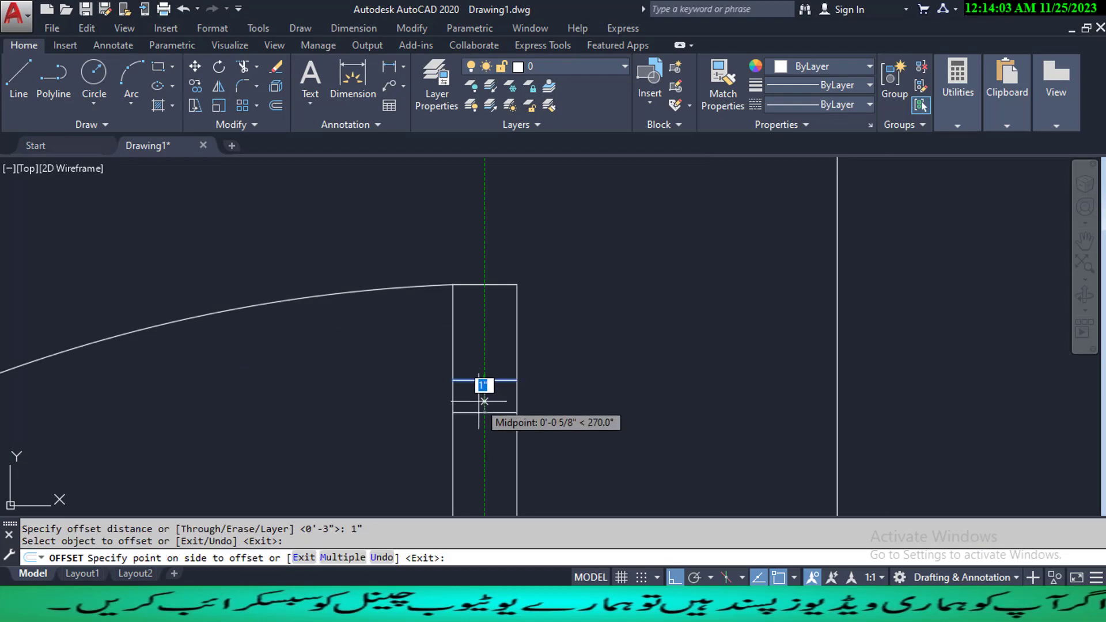
left_click(484, 454)
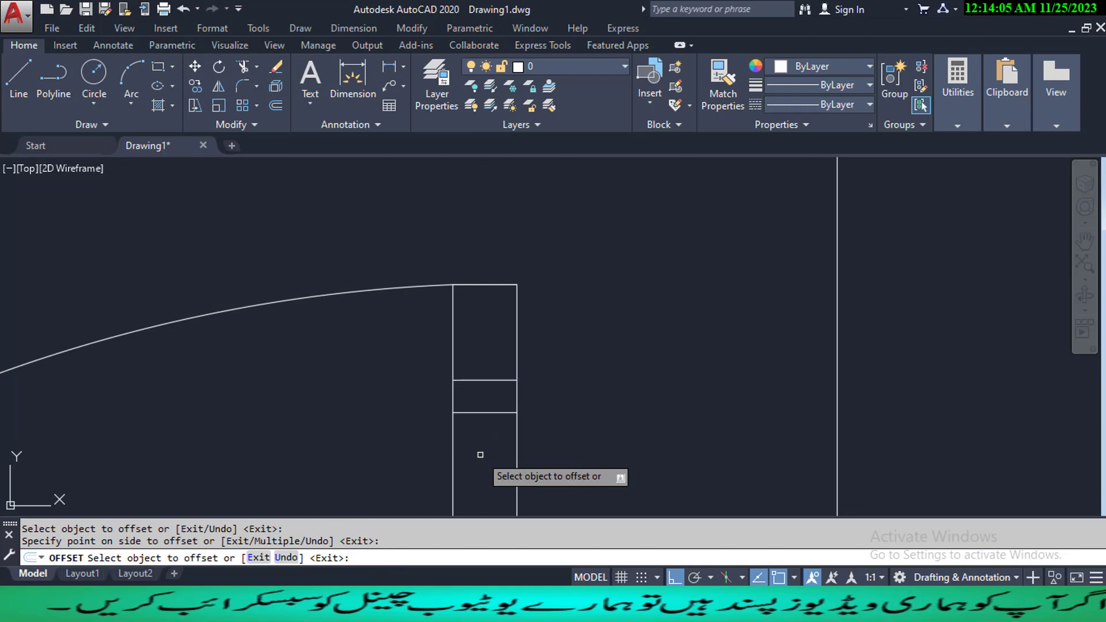
key("Escape")
- Offset the door leaf's rectangular outline 1.5" outward
scroll(483, 452, "down", 6)
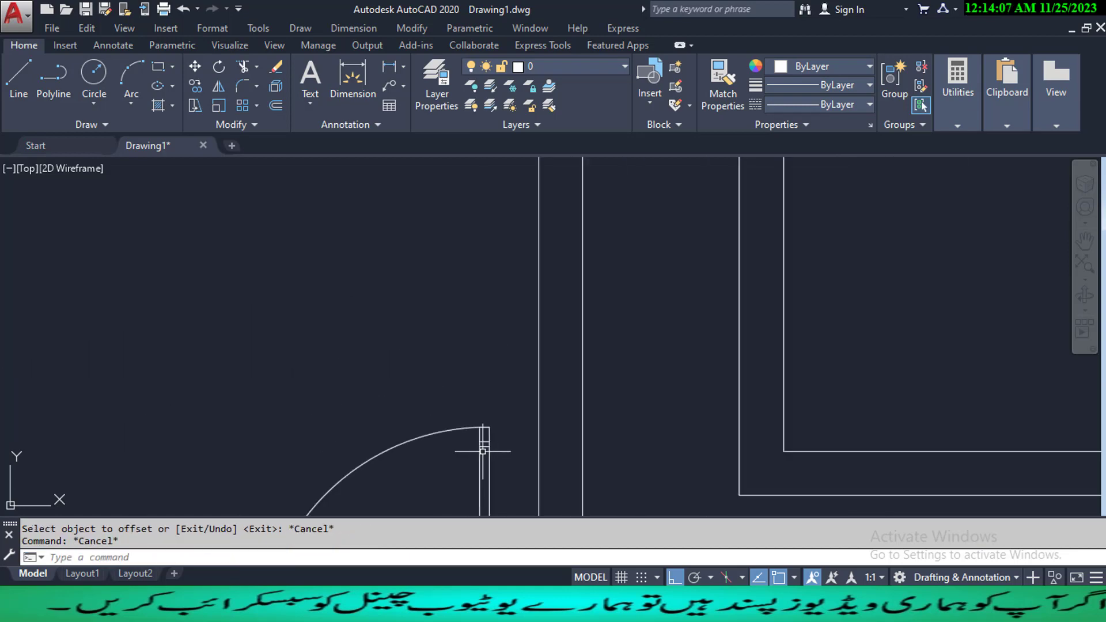
scroll(483, 451, "up", 8)
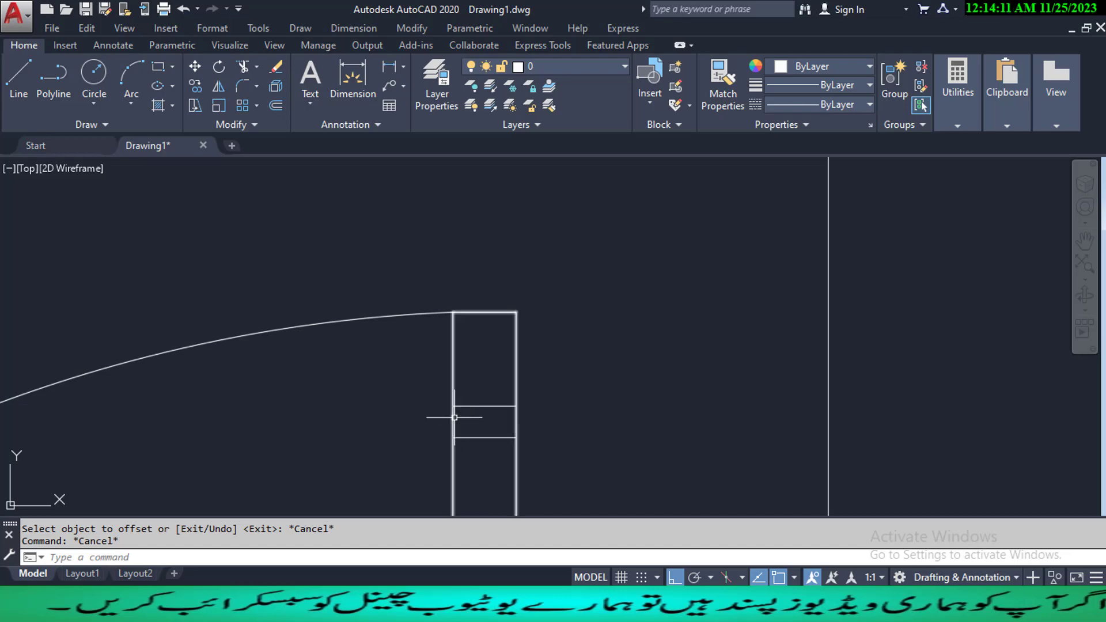
type("o")
key("Return")
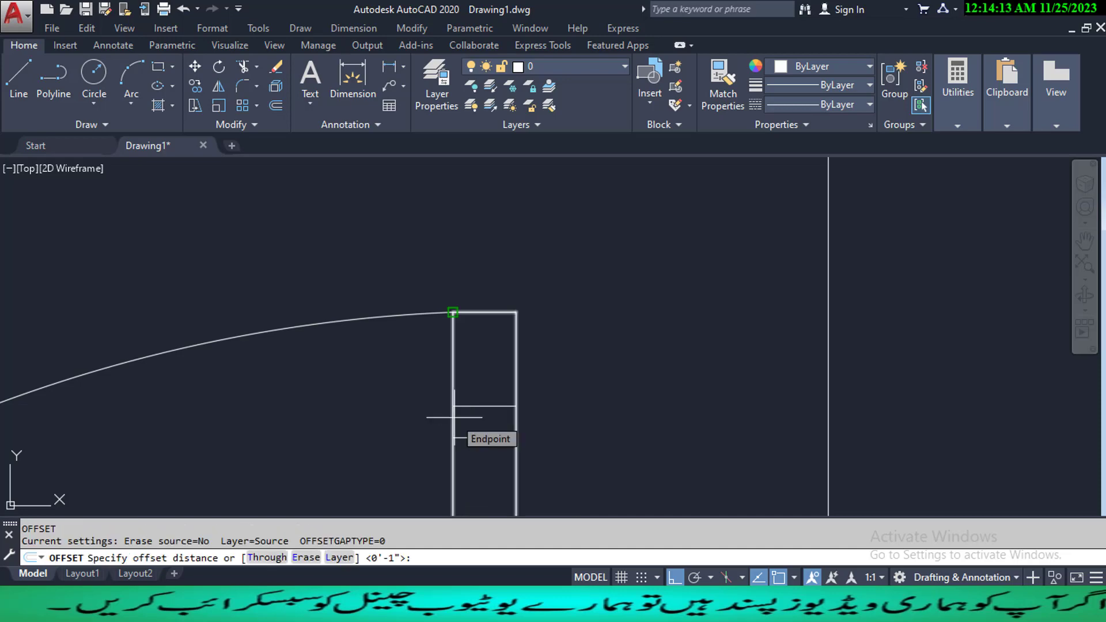
type("2")
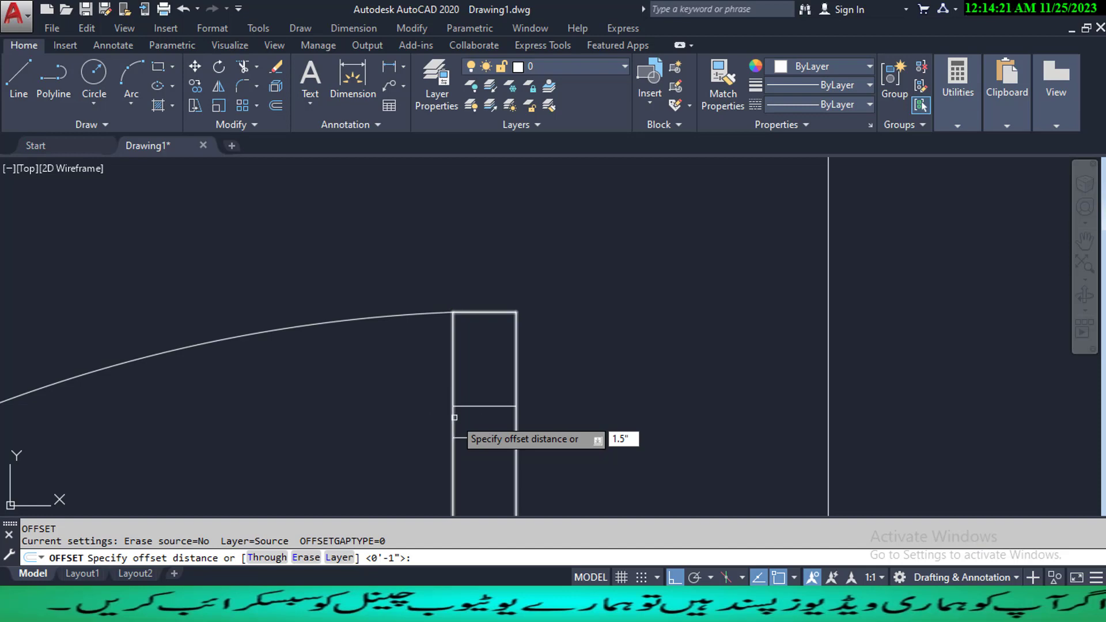
key("Return")
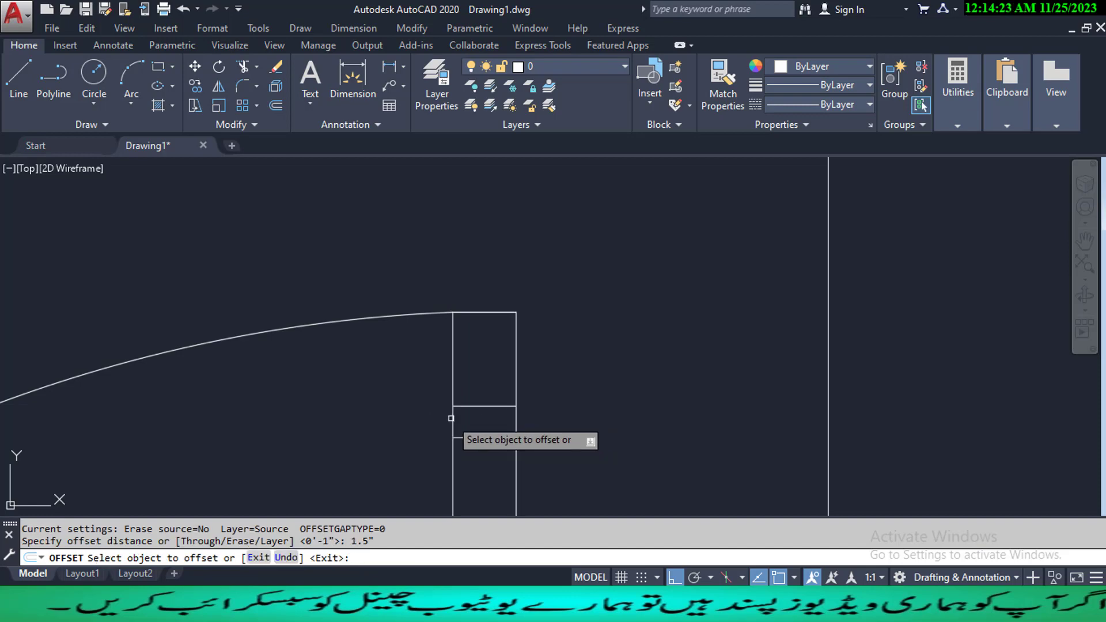
left_click(454, 417)
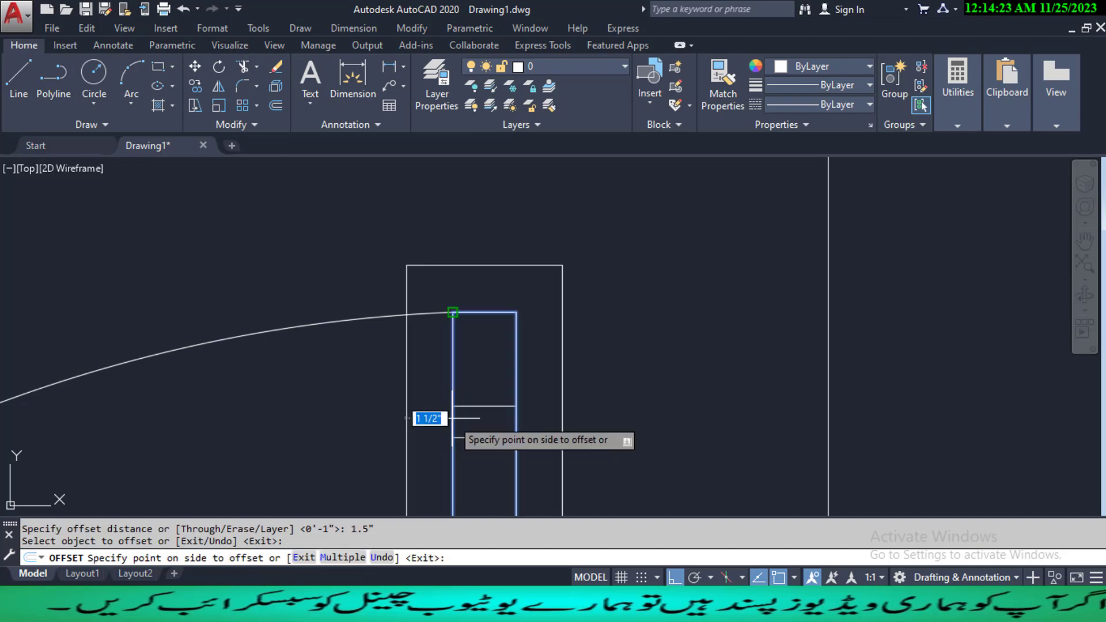
left_click(386, 422)
key("Escape")
key("Escape")
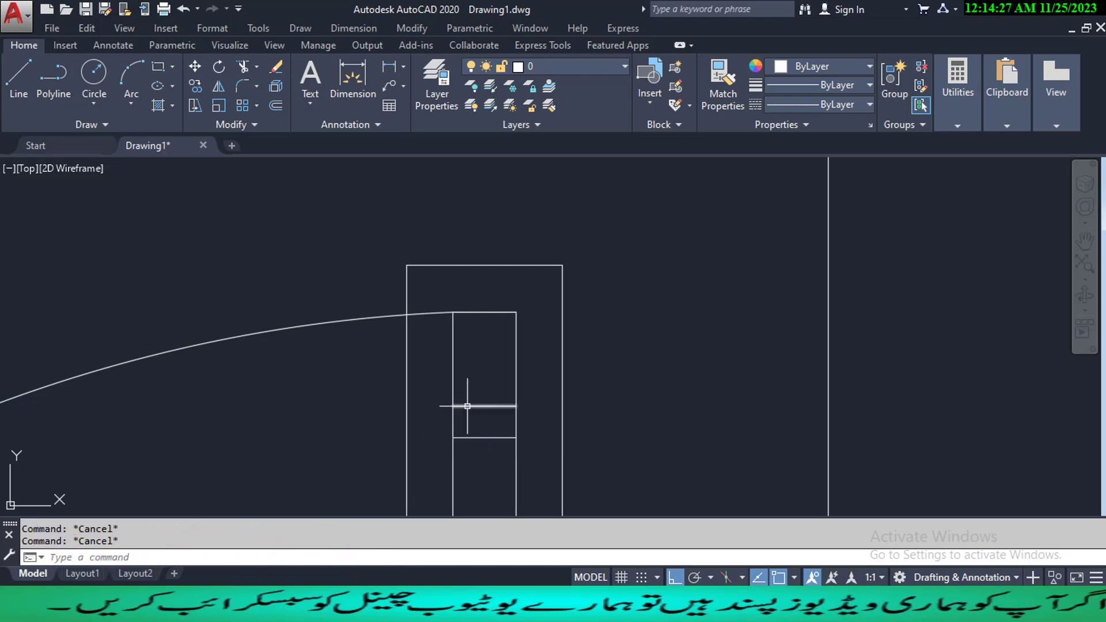
left_click(466, 405)
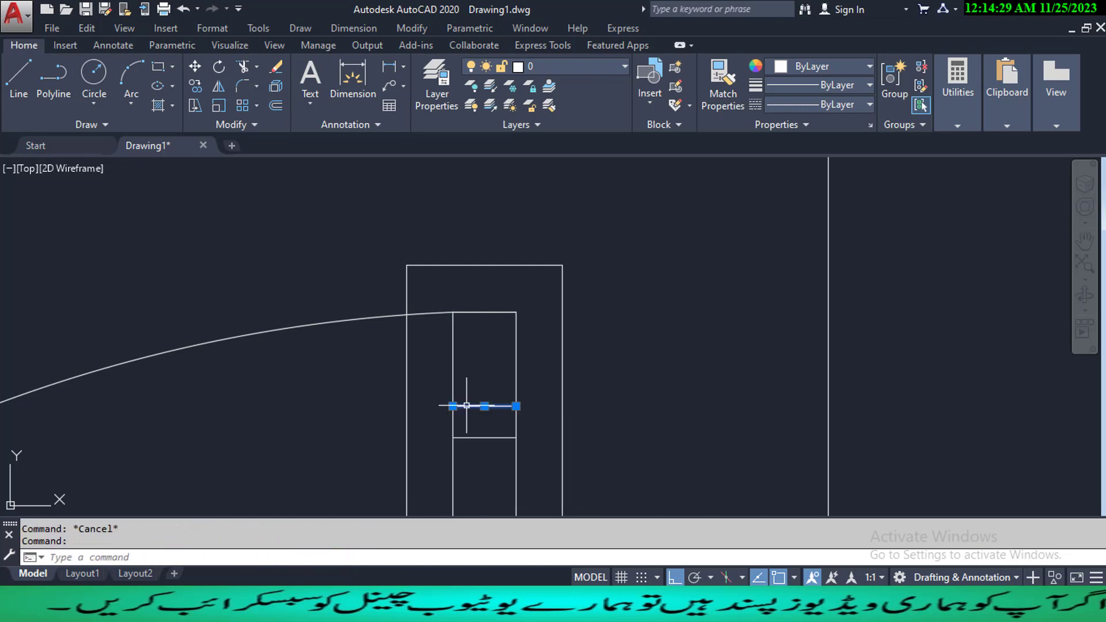
key("Escape")
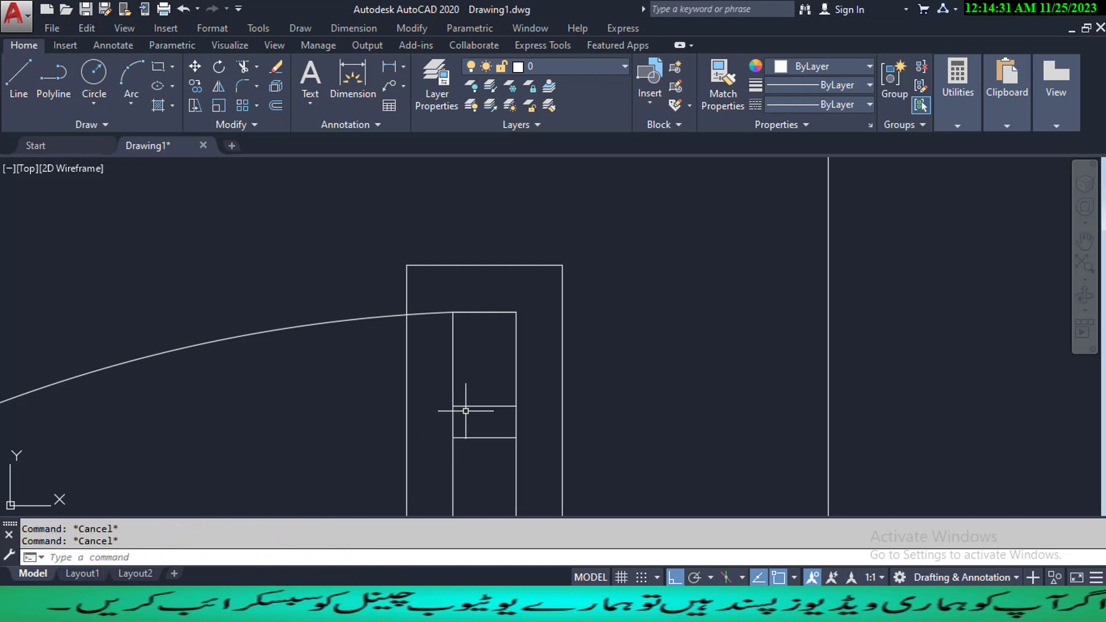
type("E")
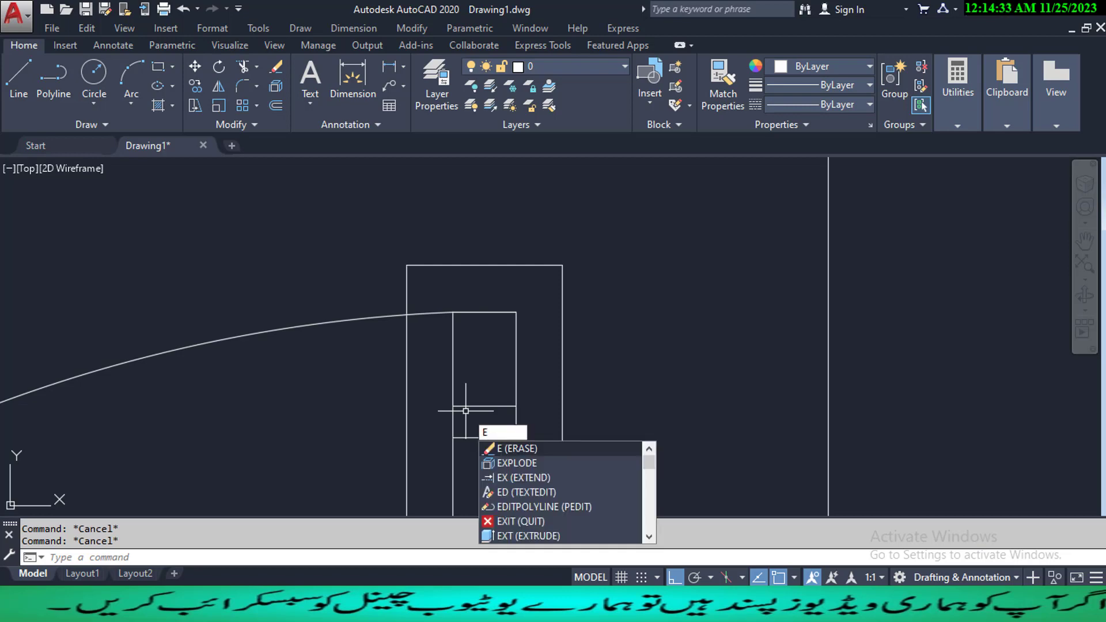
key("Escape")
type("L")
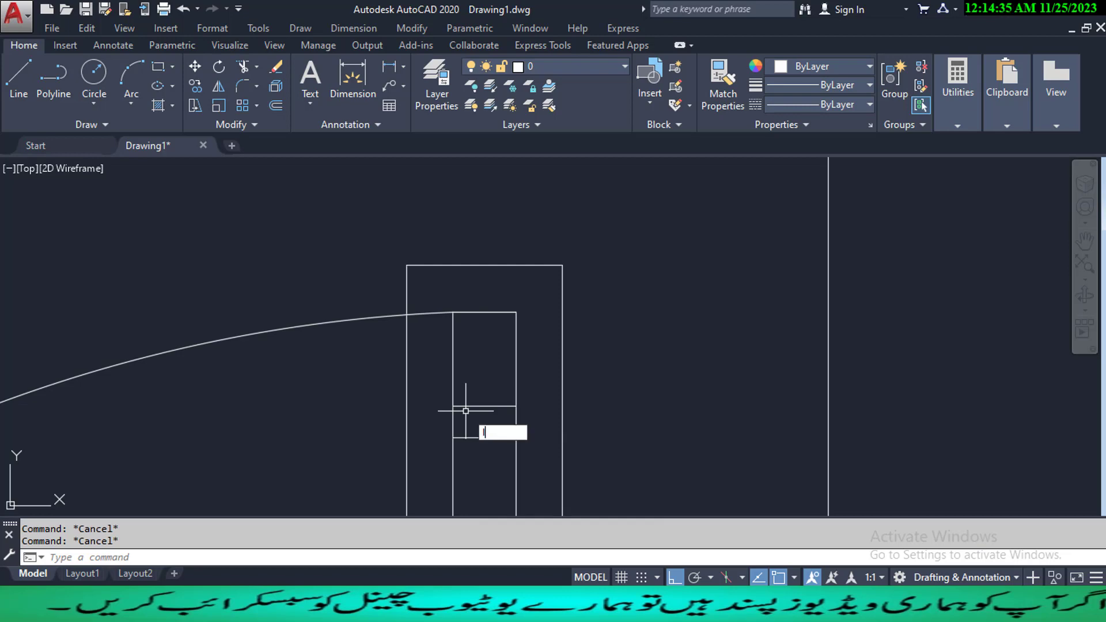
key("Return")
left_click(452, 406)
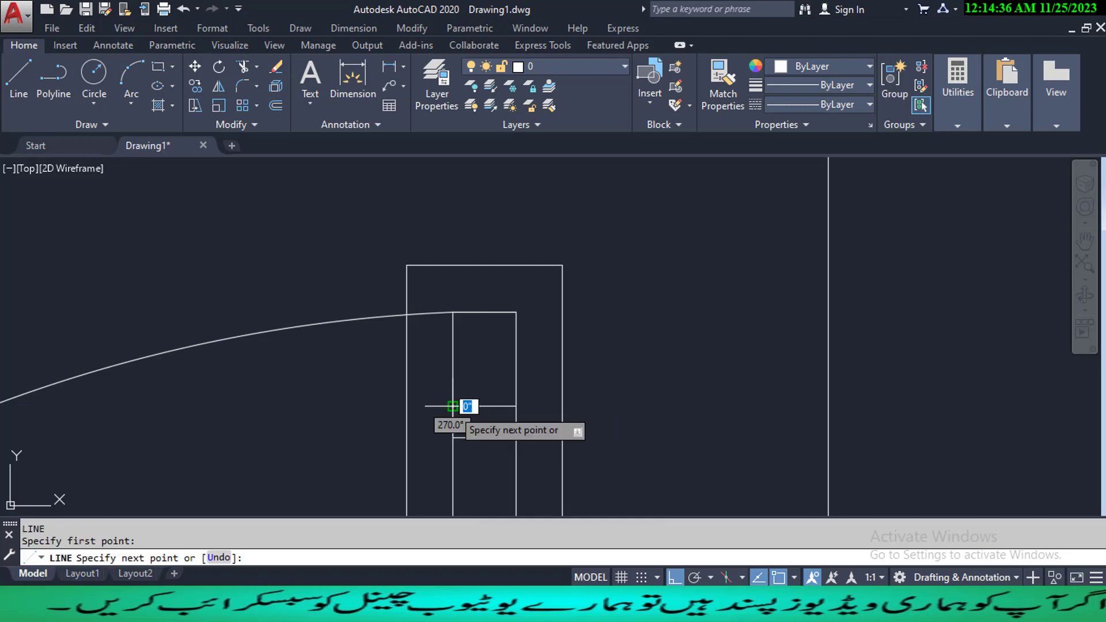
right_click(406, 408, "shift")
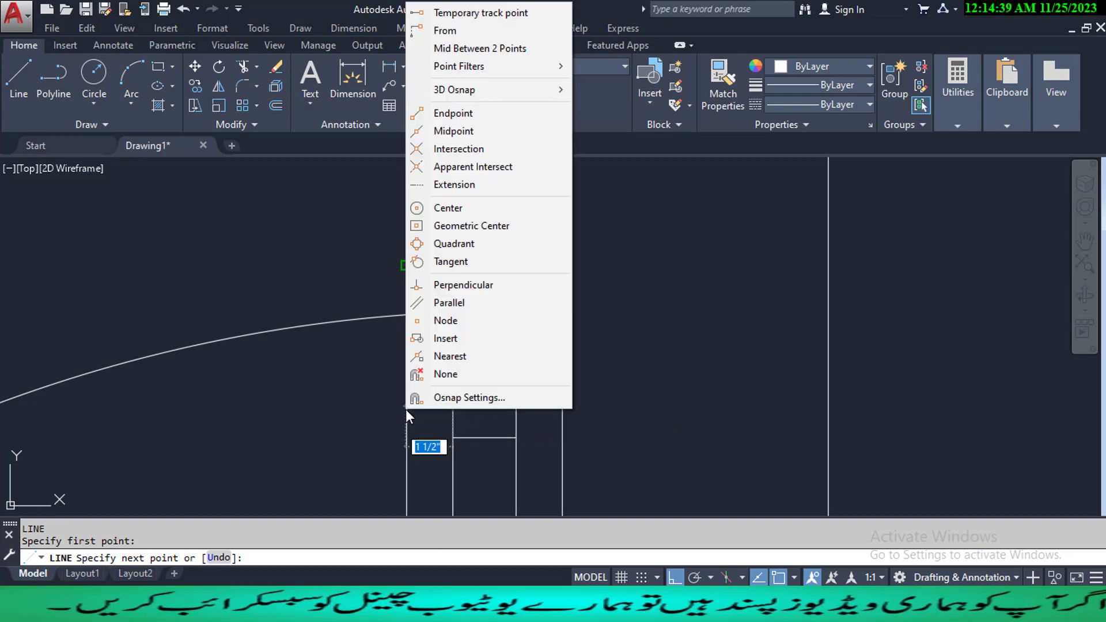
left_click(496, 186)
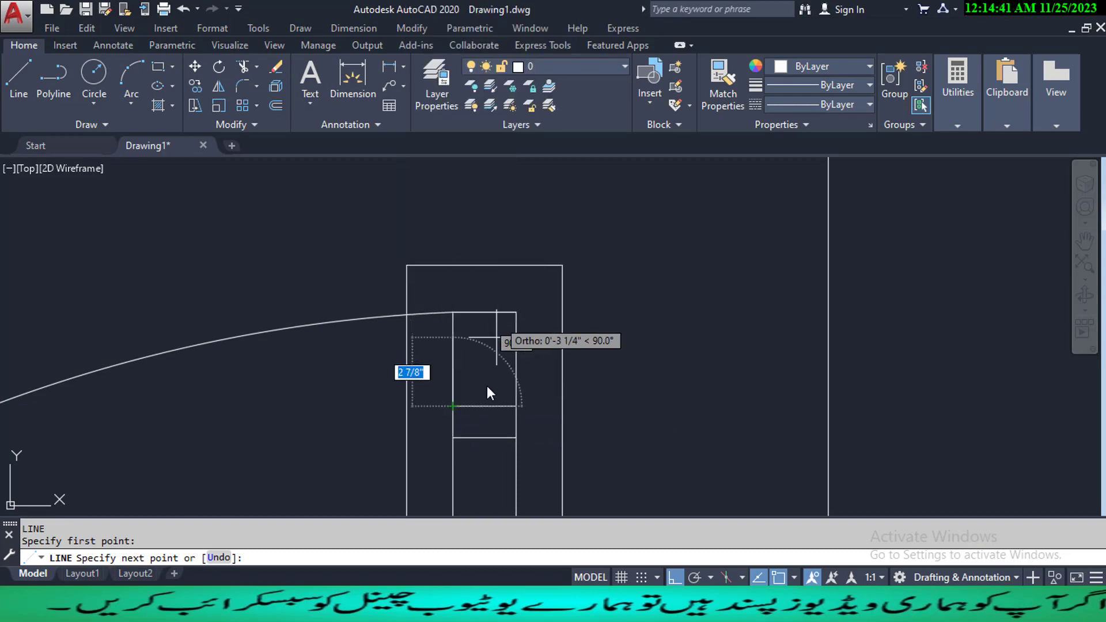
key("Escape")
key("Escape")
key("Escape")
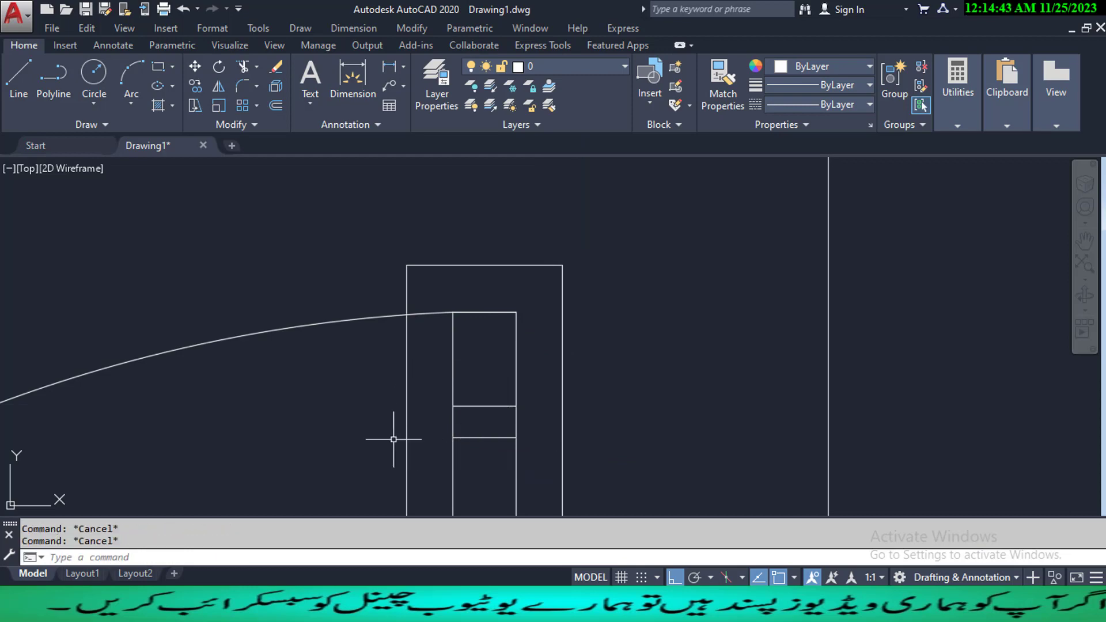
- Enable all object snap modes in the drafting settings
type("os")
key("Return")
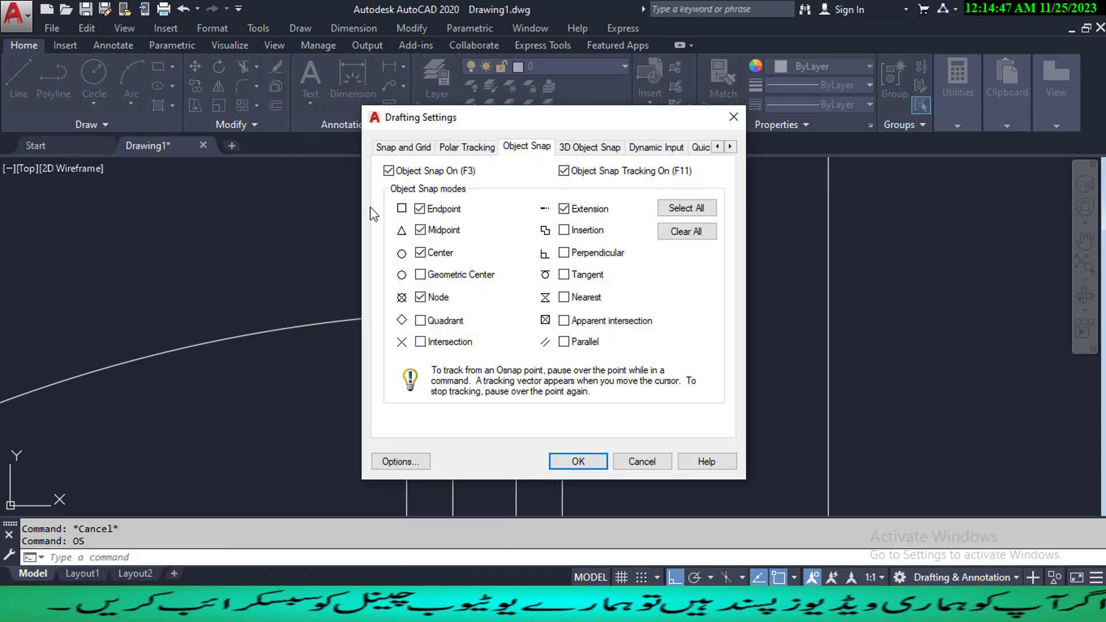
left_click(695, 211)
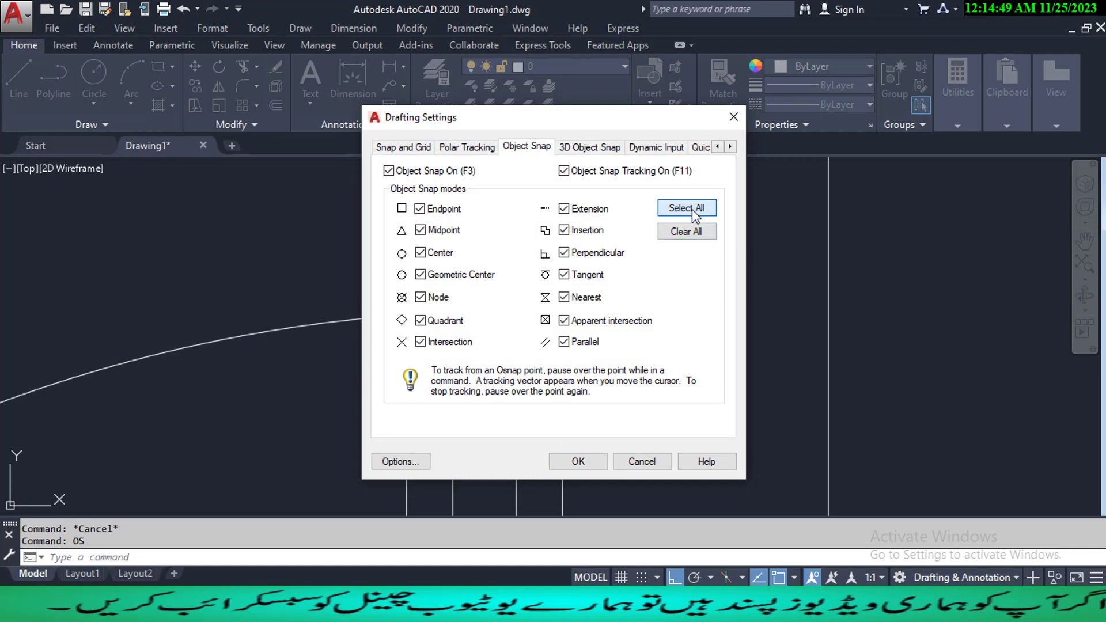
left_click(599, 461)
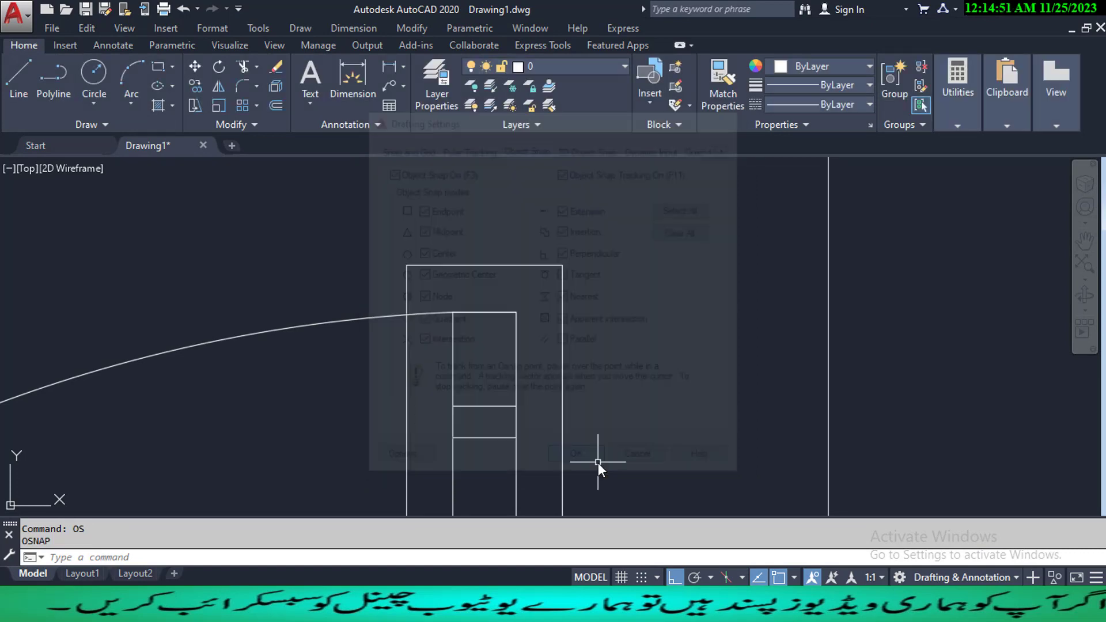
- Draw horizontal lines from both ends of the upper short line inside the door leaf out to the offset outline on each side
type("l")
key("Return")
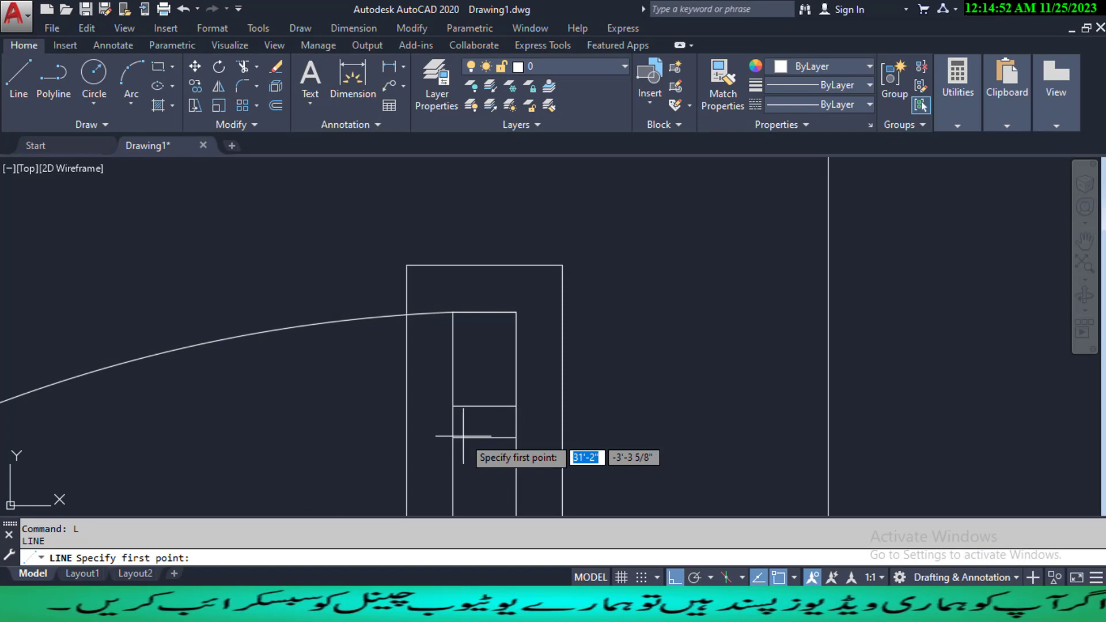
left_click(452, 406)
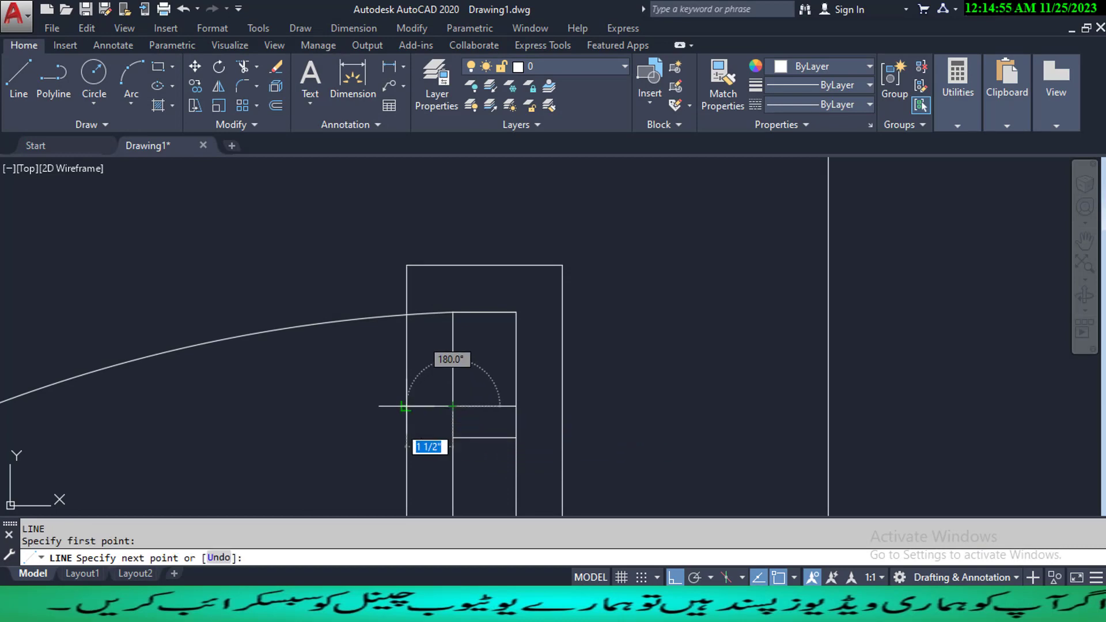
left_click(406, 407)
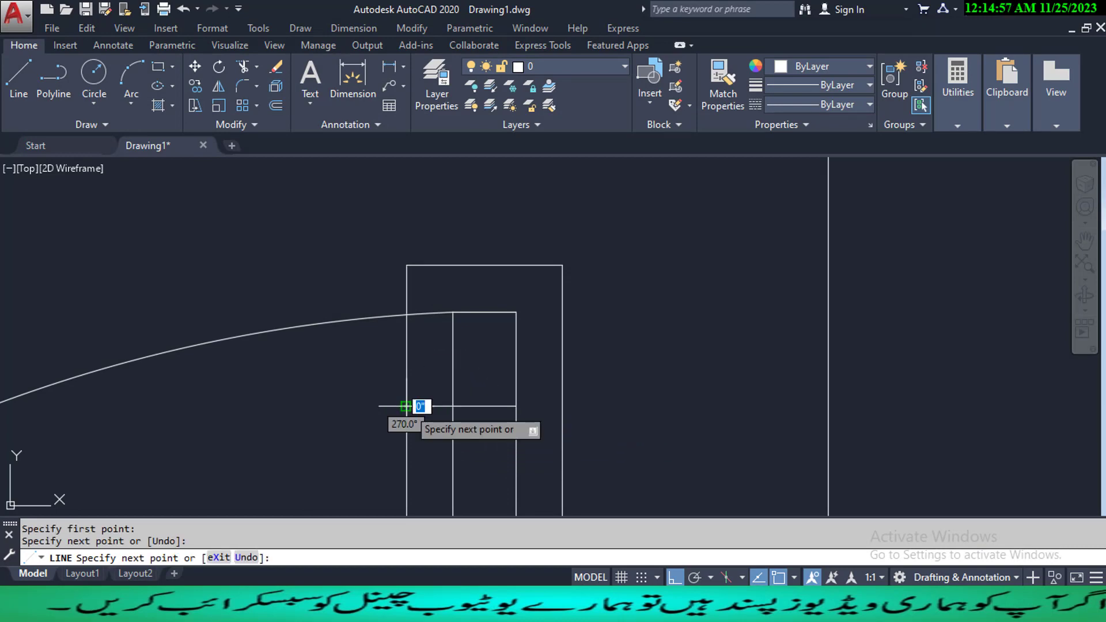
key("Escape")
key("Return")
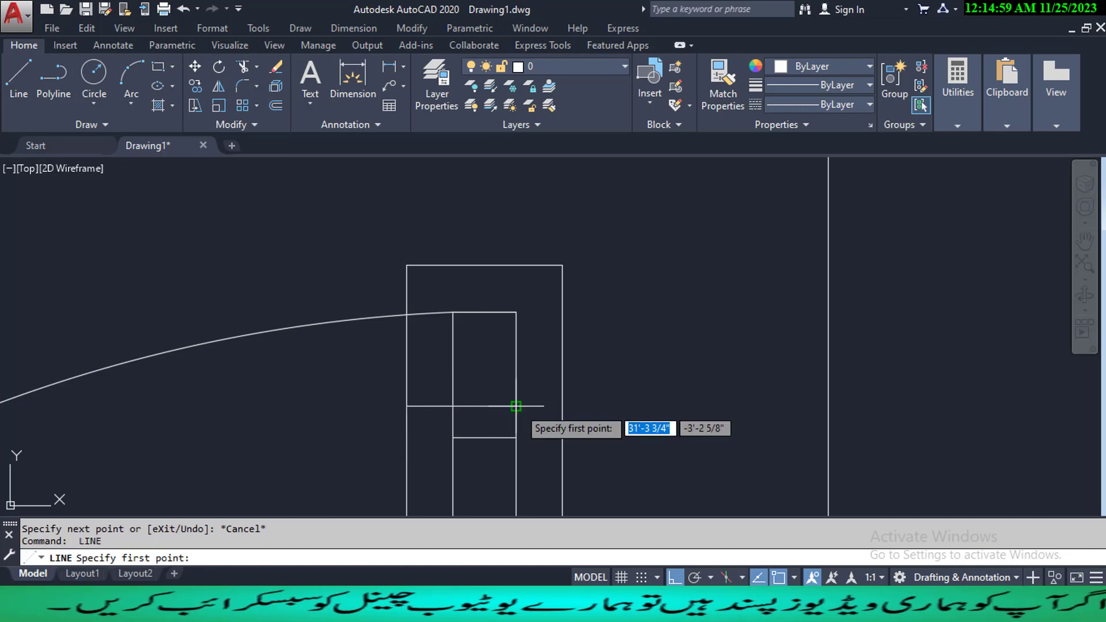
left_click(517, 406)
left_click(561, 406)
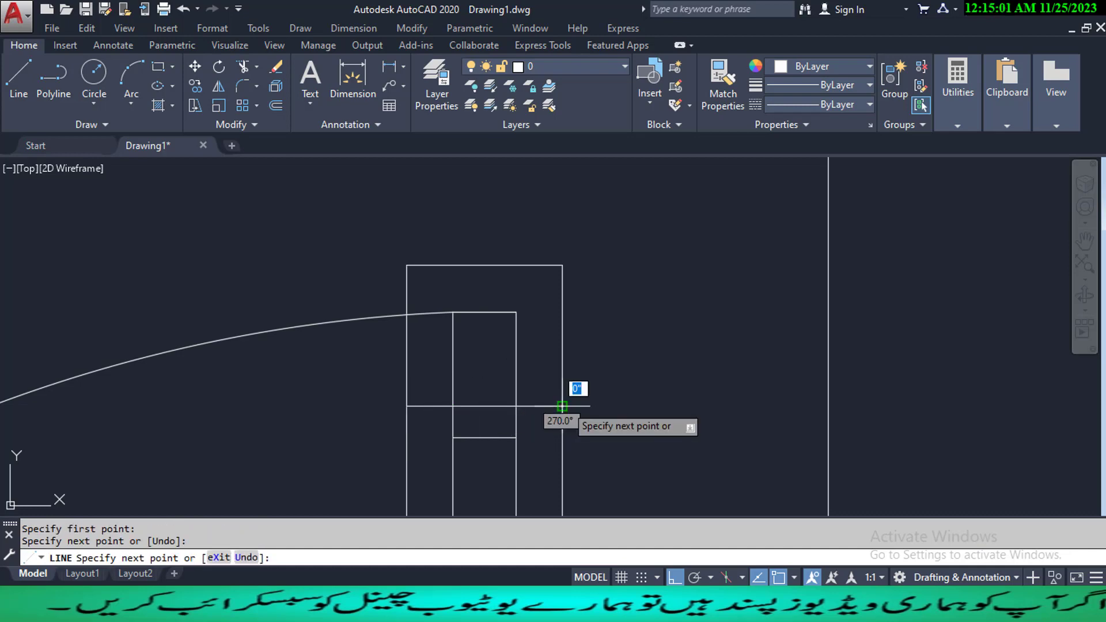
key("Escape")
- Start a line for connecting the lower short line inside the door leaf to the offset outline
key("Return")
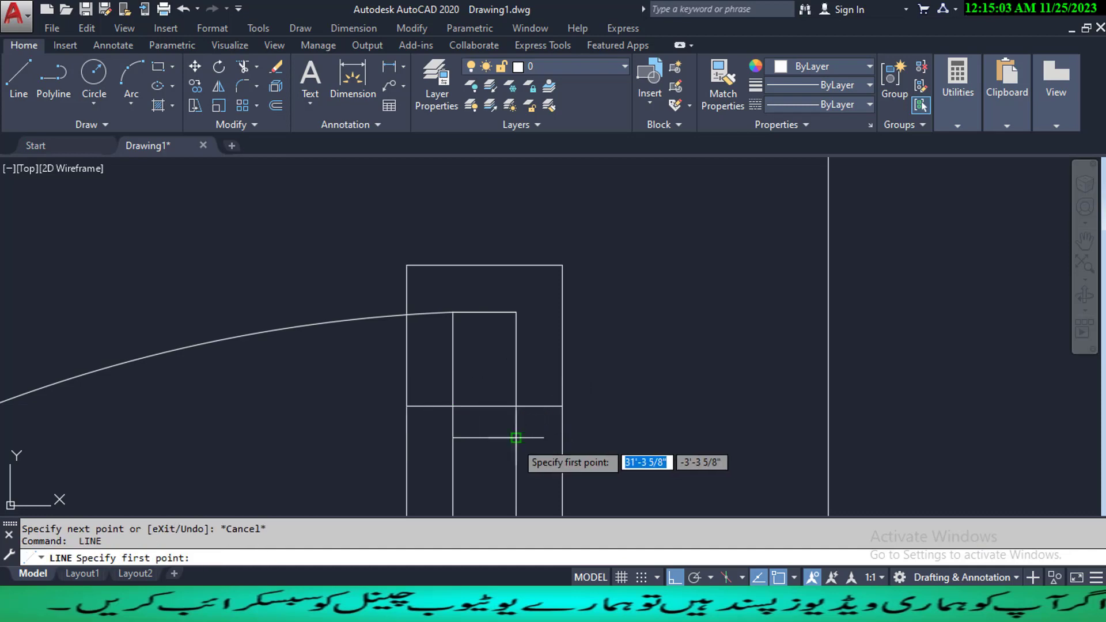
- Draw two line segments extending the lower horizontal line to both sides of the outer rectangle
left_click(516, 437)
left_click(561, 439)
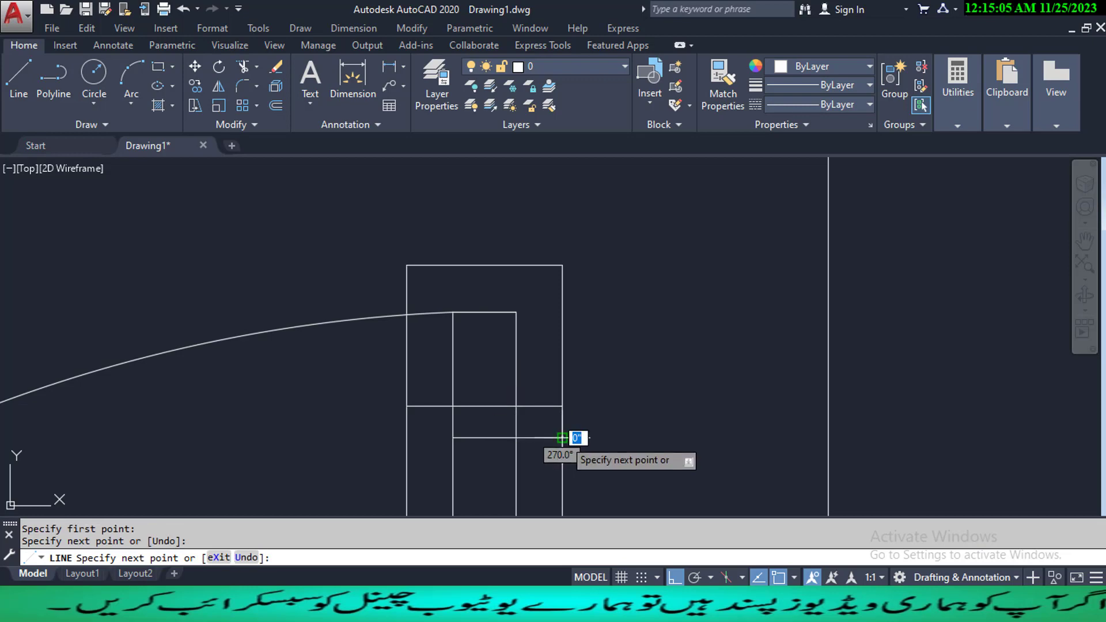
key("Escape")
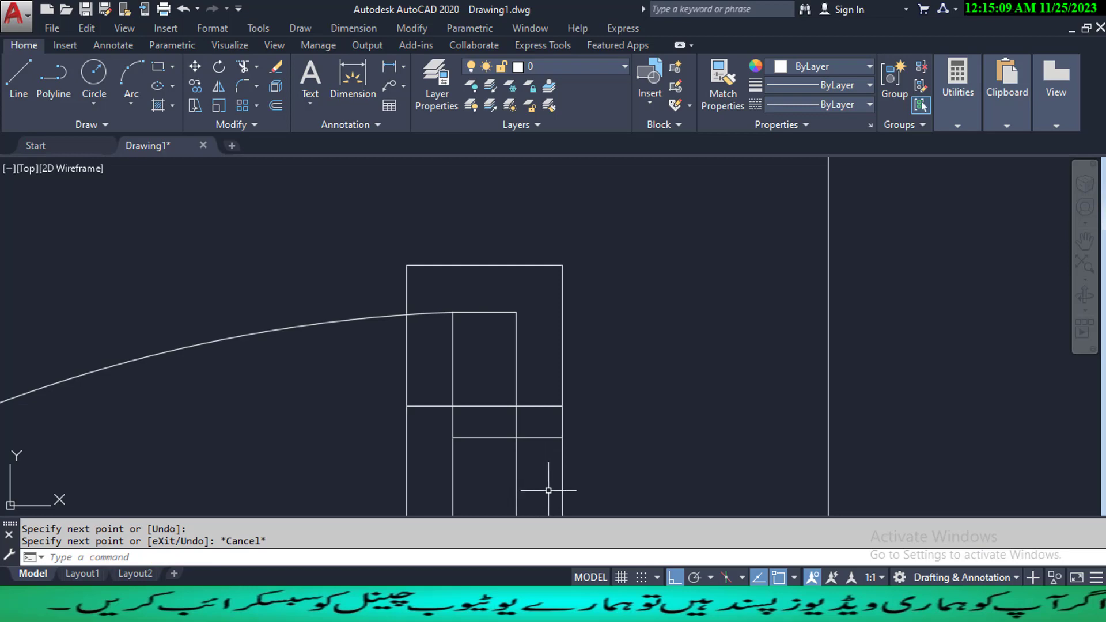
key("Return")
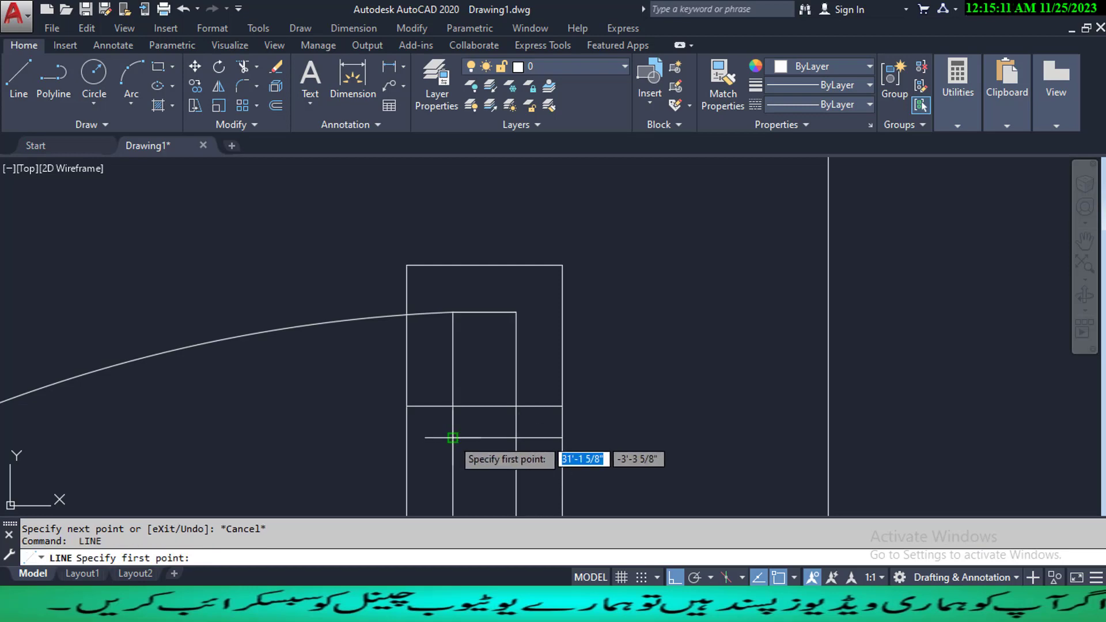
left_click(406, 437)
key("Escape")
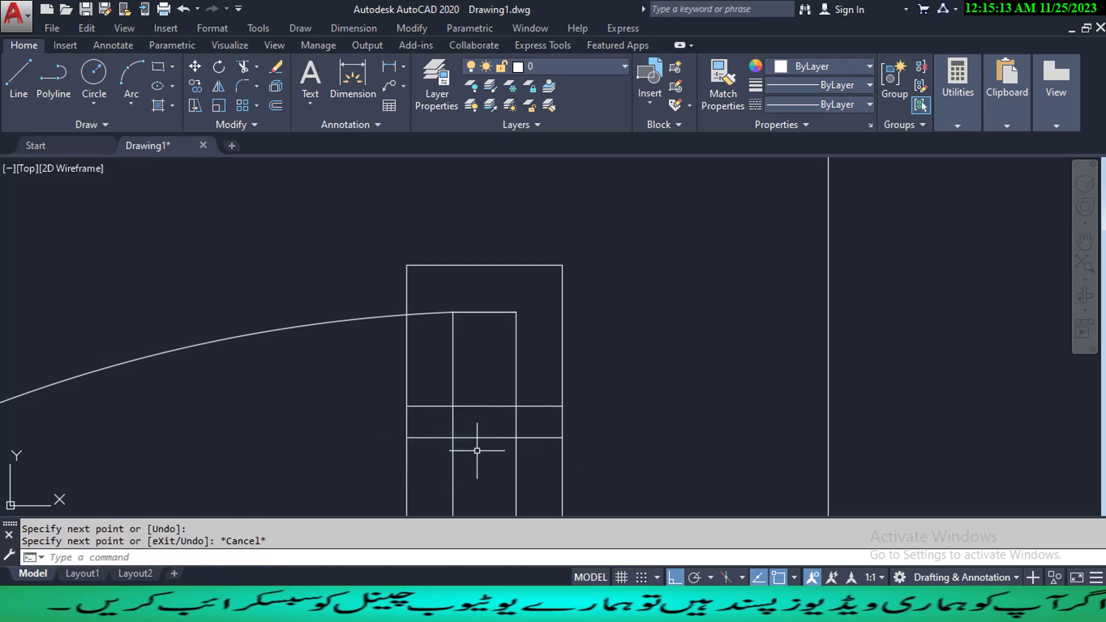
- Erase the outer rectangle surrounding the narrow post, keeping the two horizontal lines that cross it
scroll(478, 446, "down", 2)
left_click(542, 380)
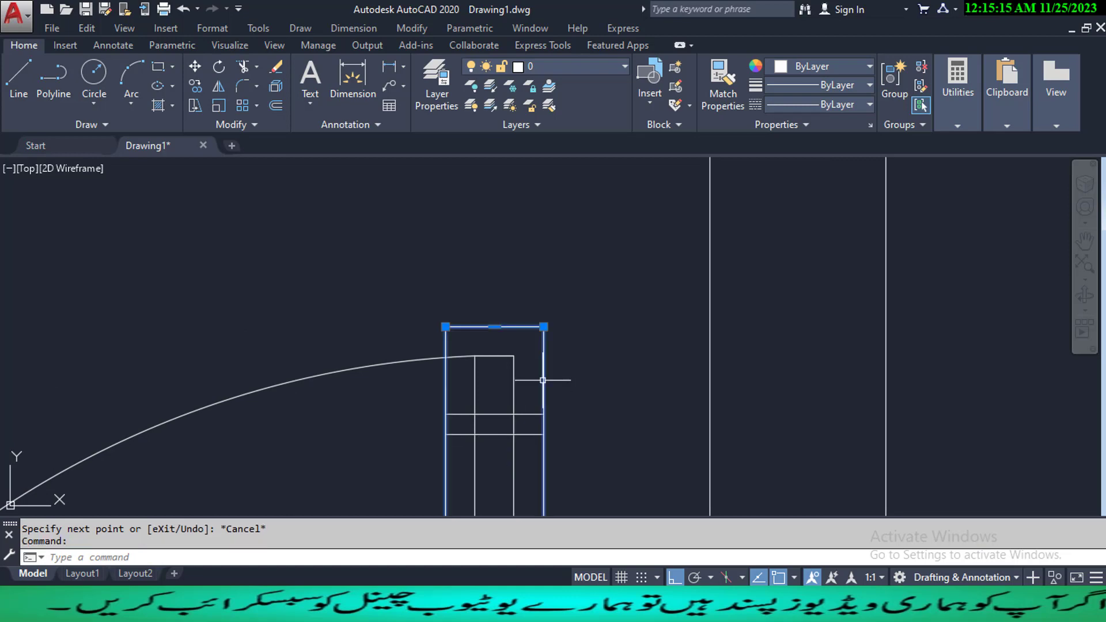
type("e")
key("Return")
- Draw a 2" vertical line downward from the midpoint of the lower horizontal line's left overhang
scroll(484, 461, "up", 3)
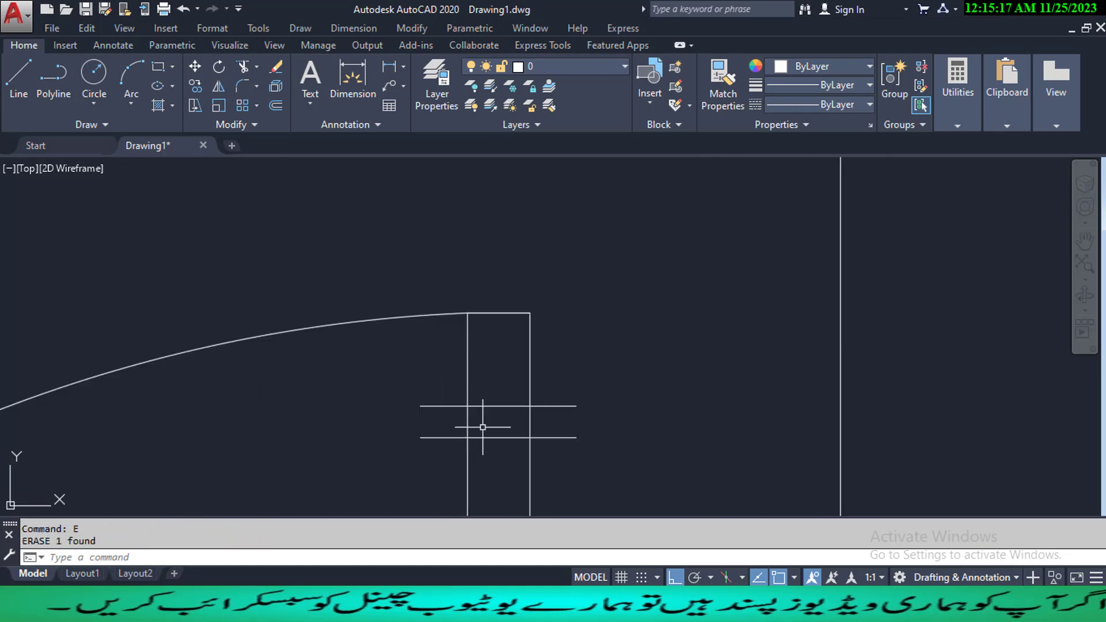
scroll(495, 423, "down", 4)
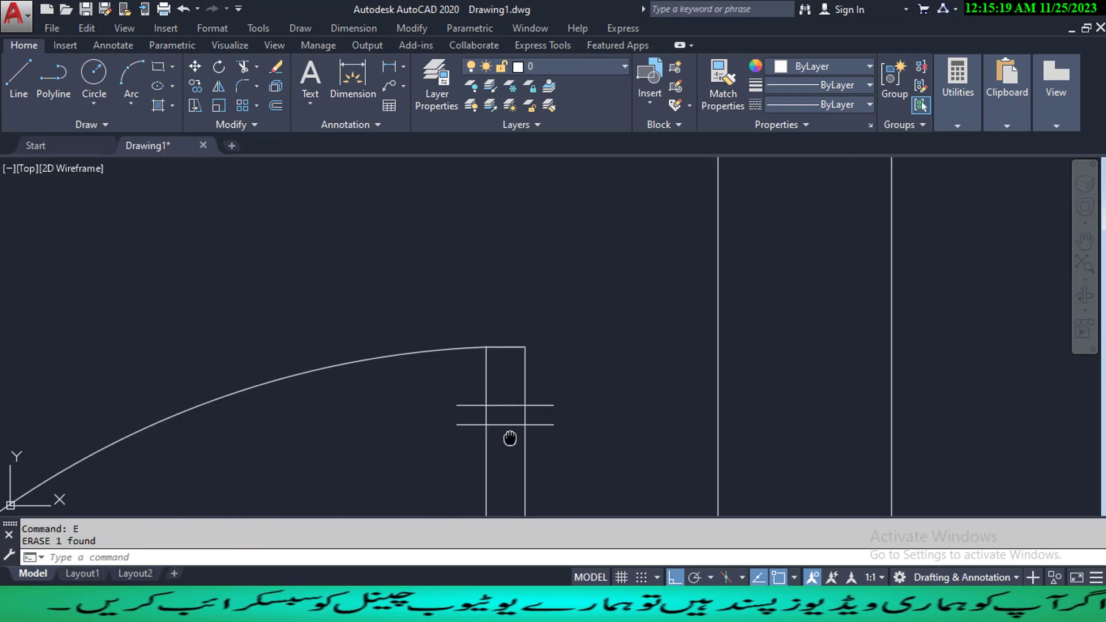
mouse_move(508, 439)
middle_mouse_down()
mouse_move(504, 411)
mouse_move(500, 439)
middle_mouse_up()
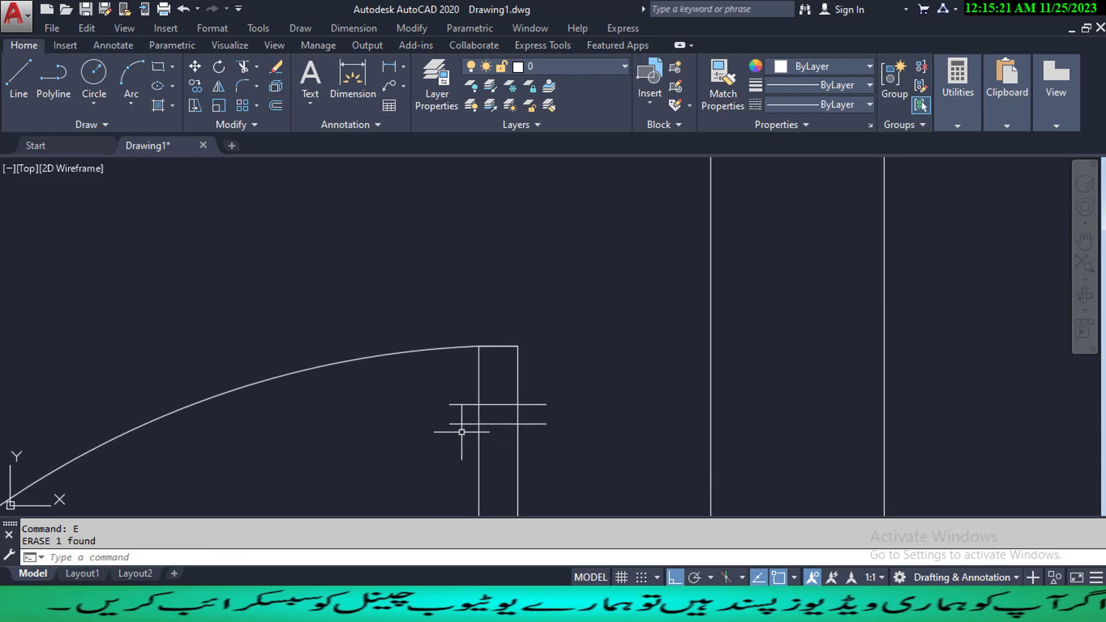
type("l")
key("Return")
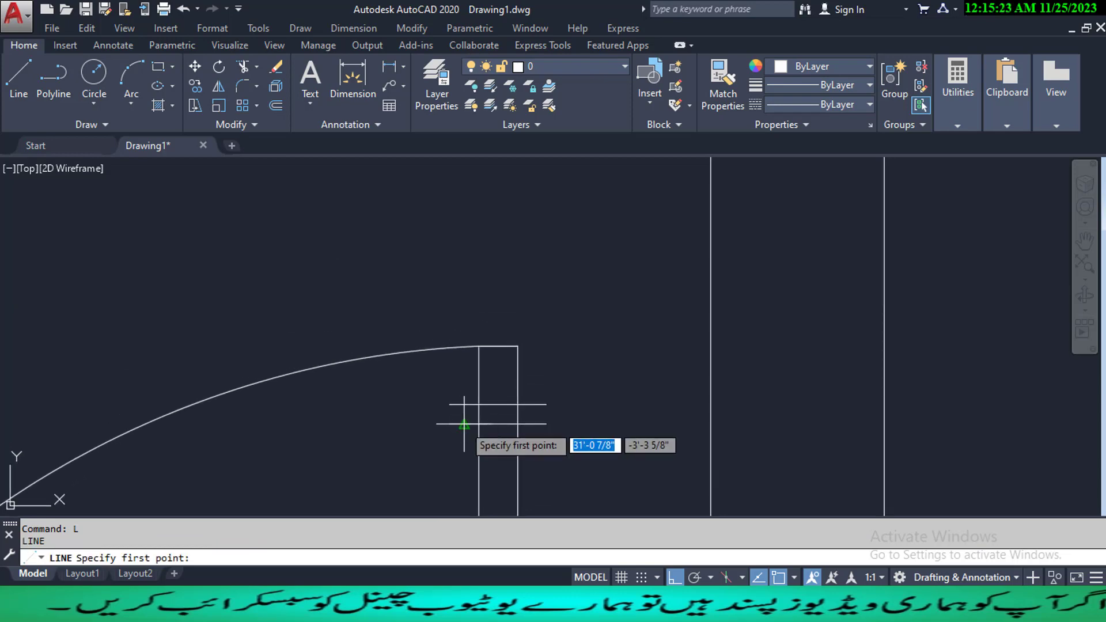
left_click(465, 424)
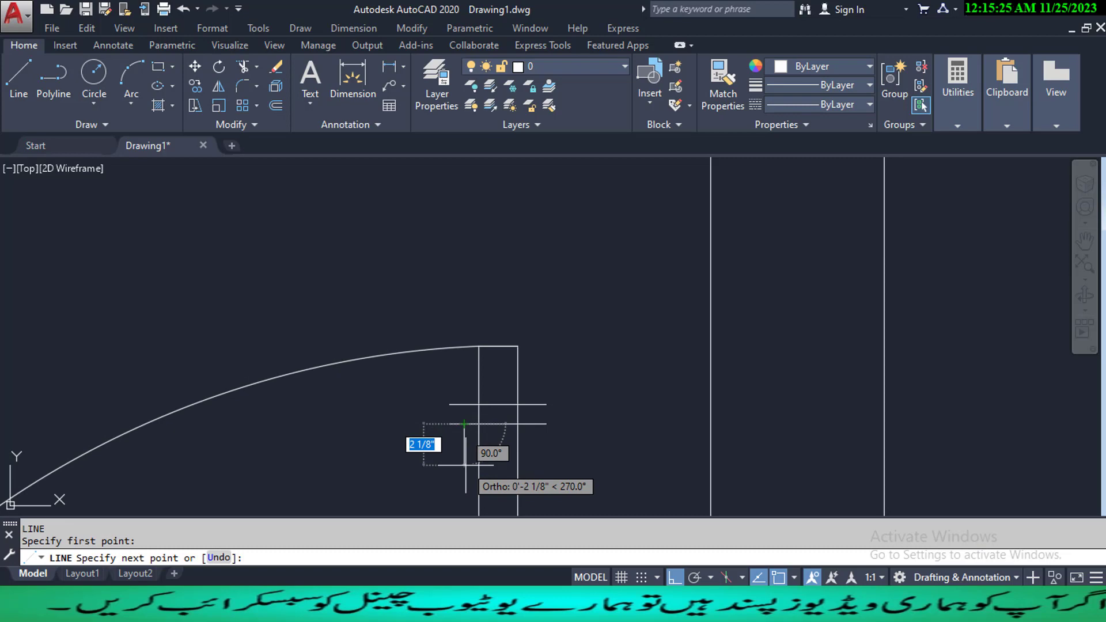
type("2")
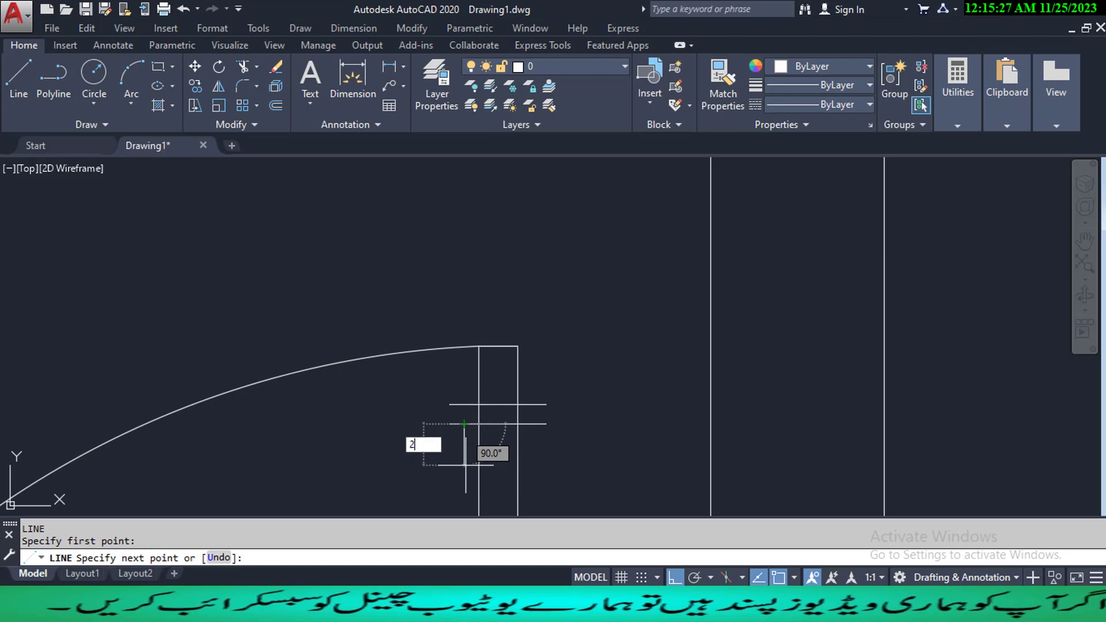
key("Return")
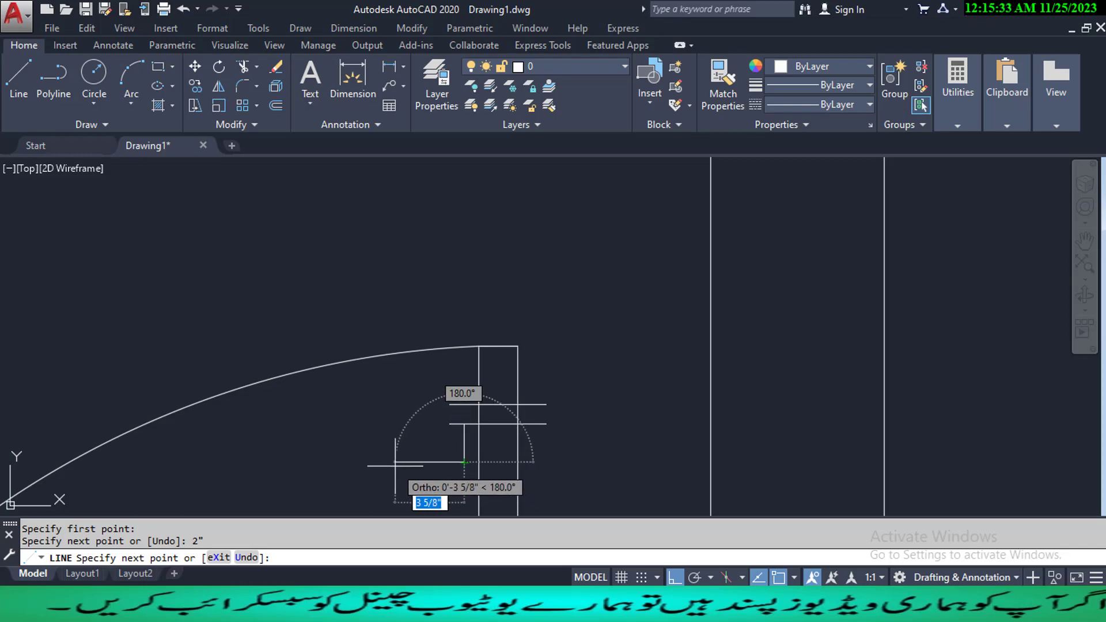
- Try continuing from the vertical line's lower end with a 1" segment and then 1.5" segments, undoing each
scroll(395, 465, "up", 4)
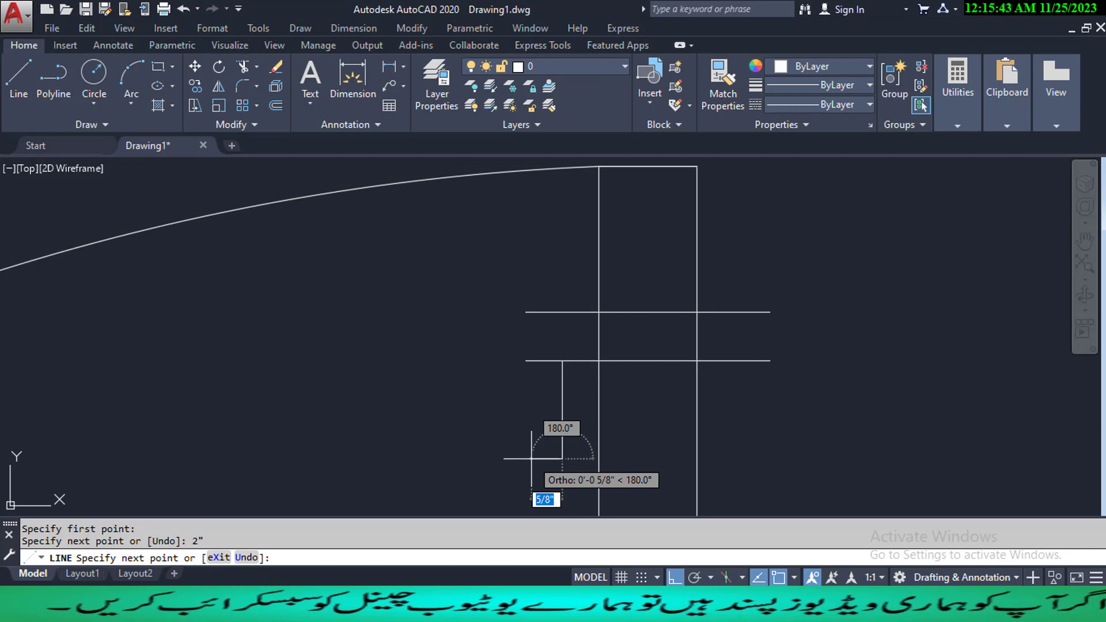
key("BackSpace")
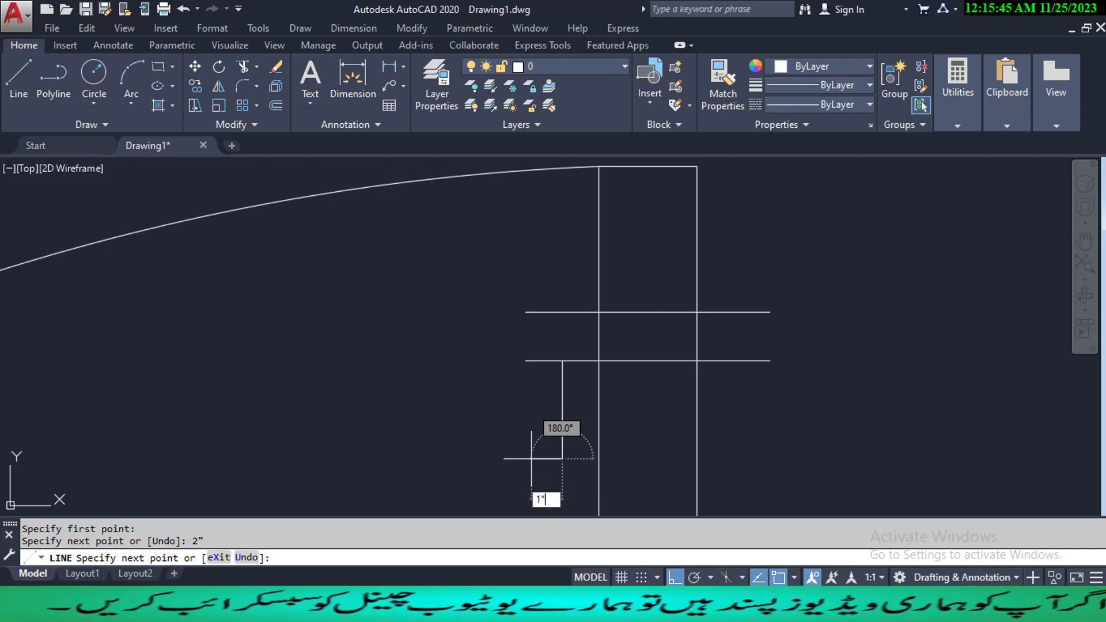
key("Return")
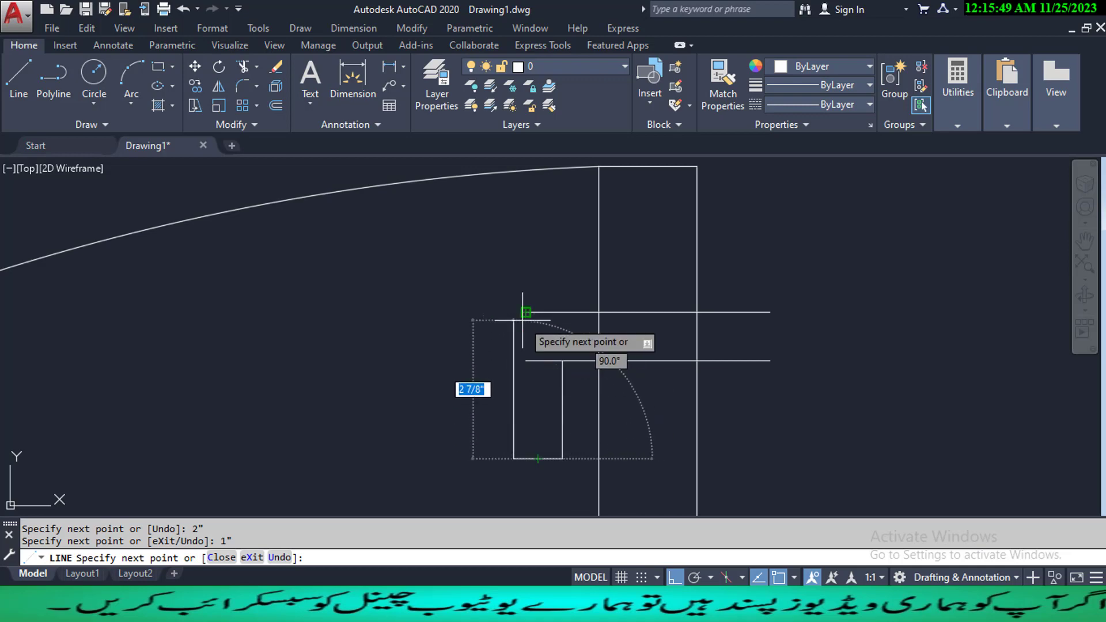
key("ctrl+z")
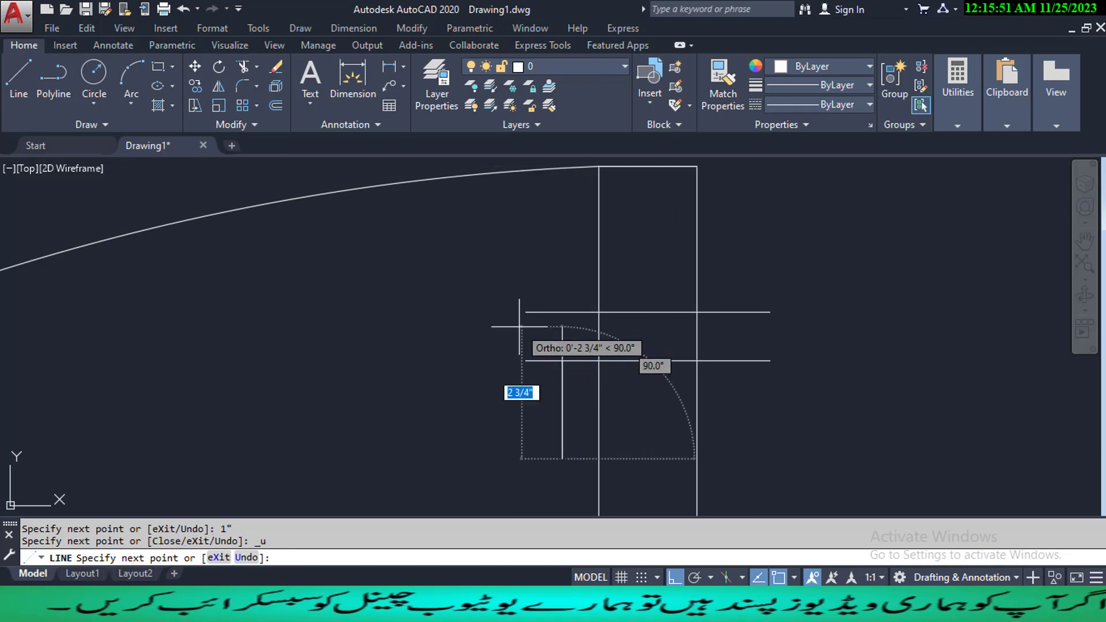
type("1.")
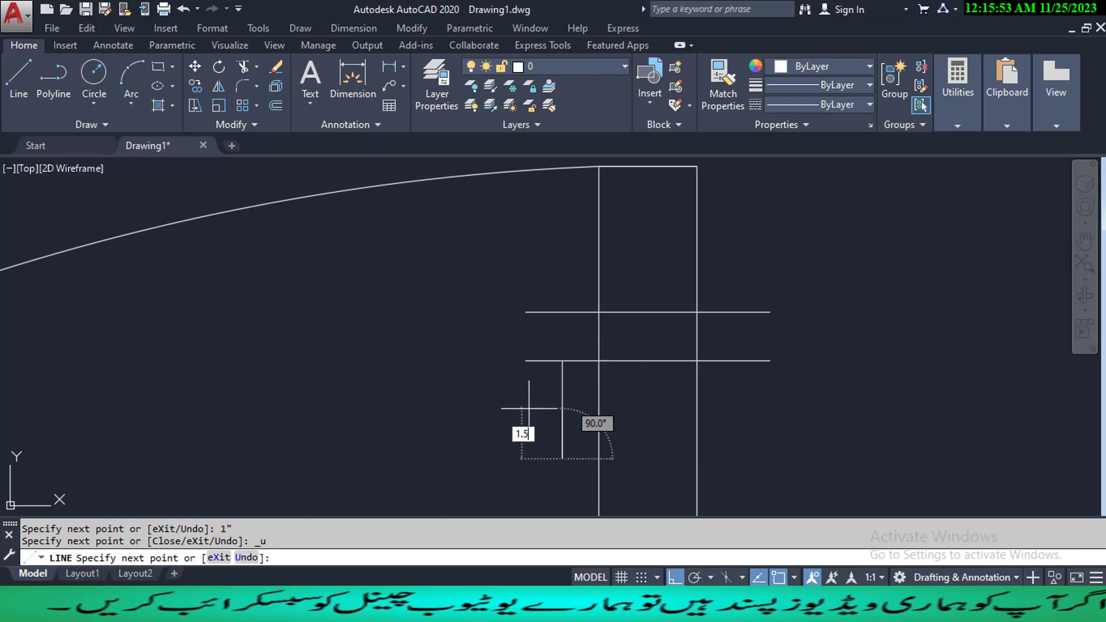
type("5")
key("Return")
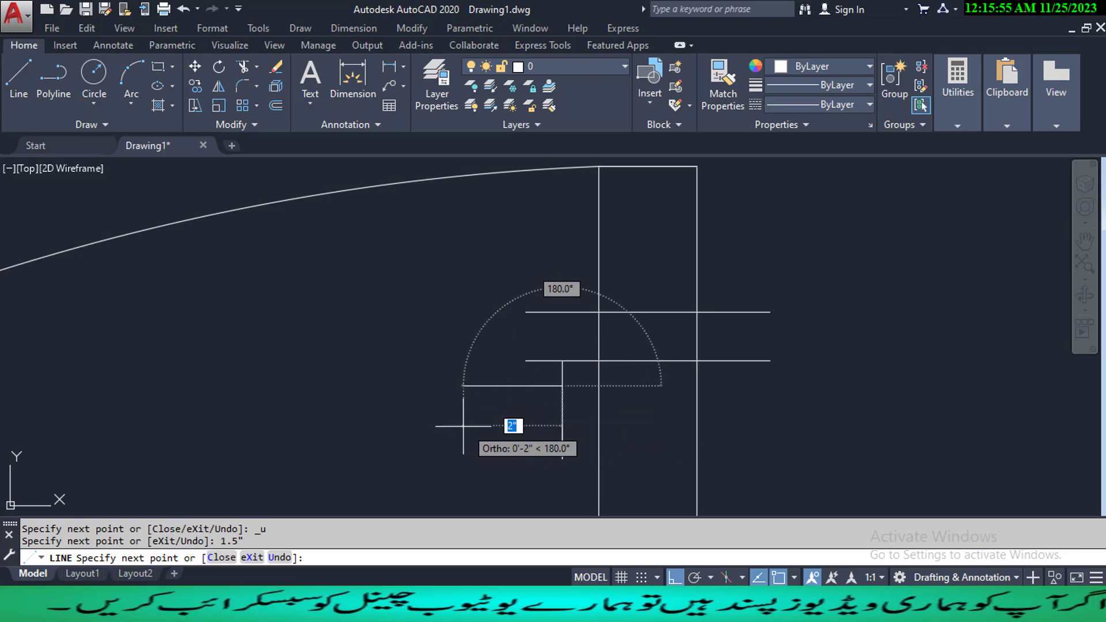
key("ctrl+z")
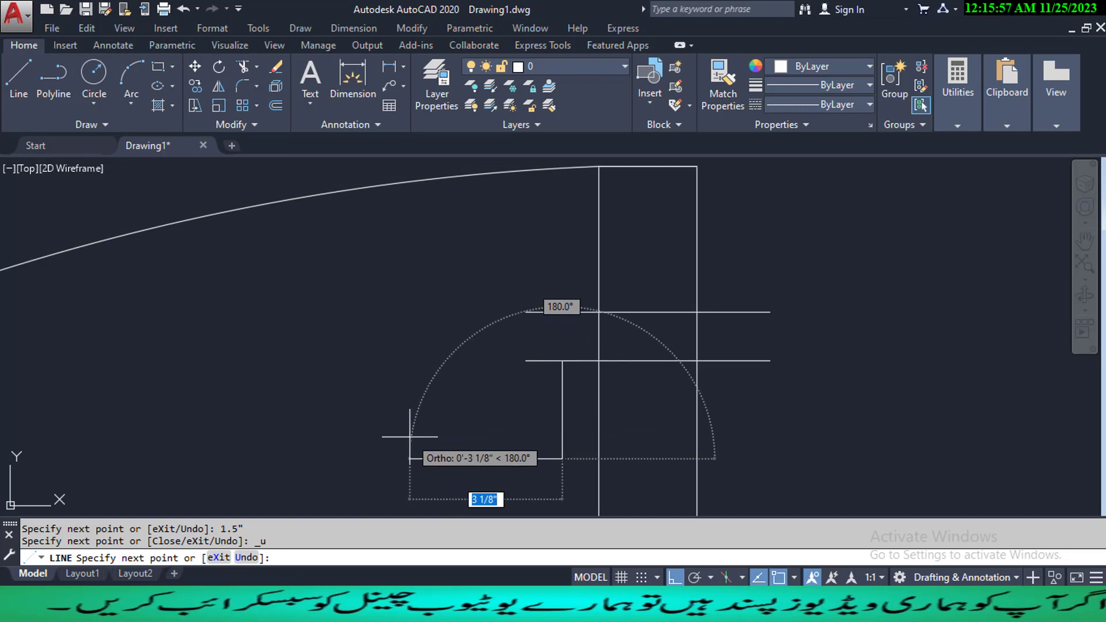
type("1.5")
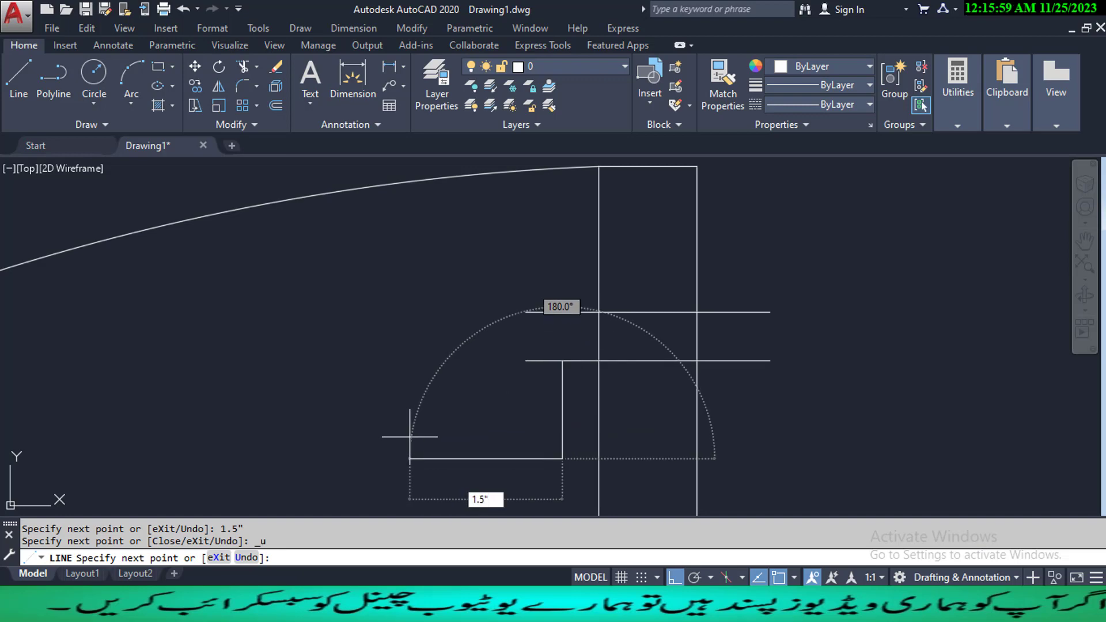
key("Return")
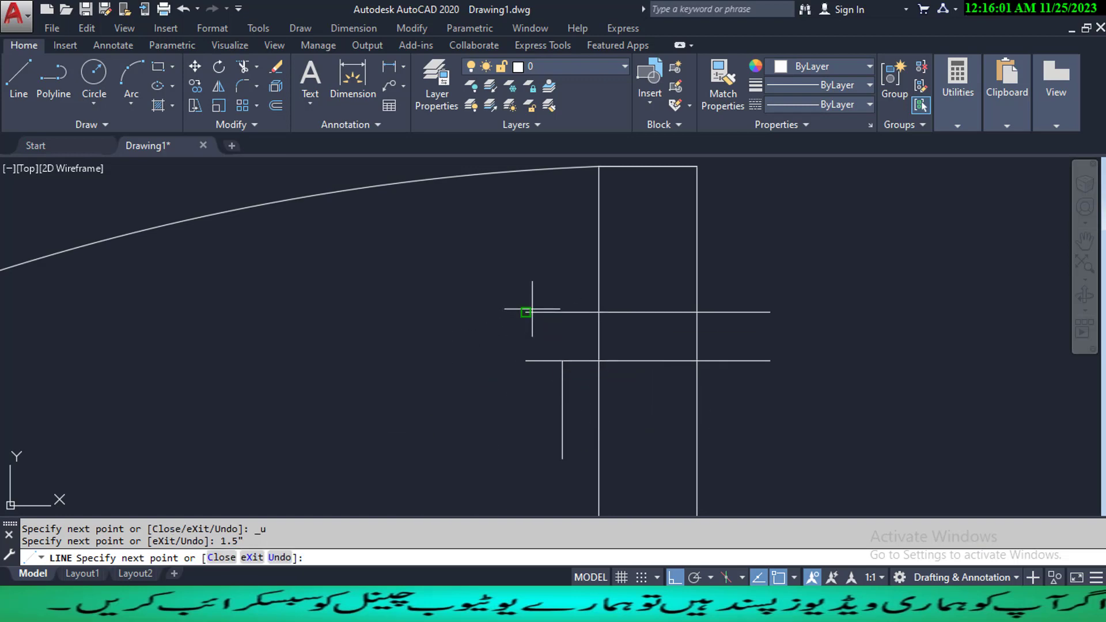
key("ctrl+z")
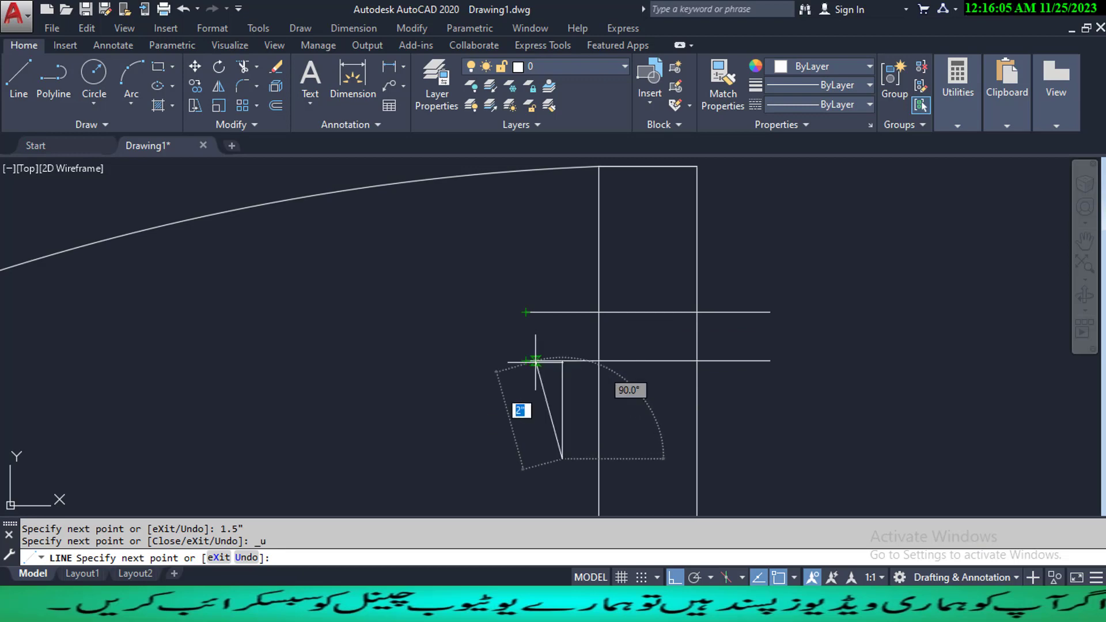
- Draw a short horizontal segment leftward from the vertical line's lower end, past the ends of the crossing lines, and finish the line
left_click(508, 459)
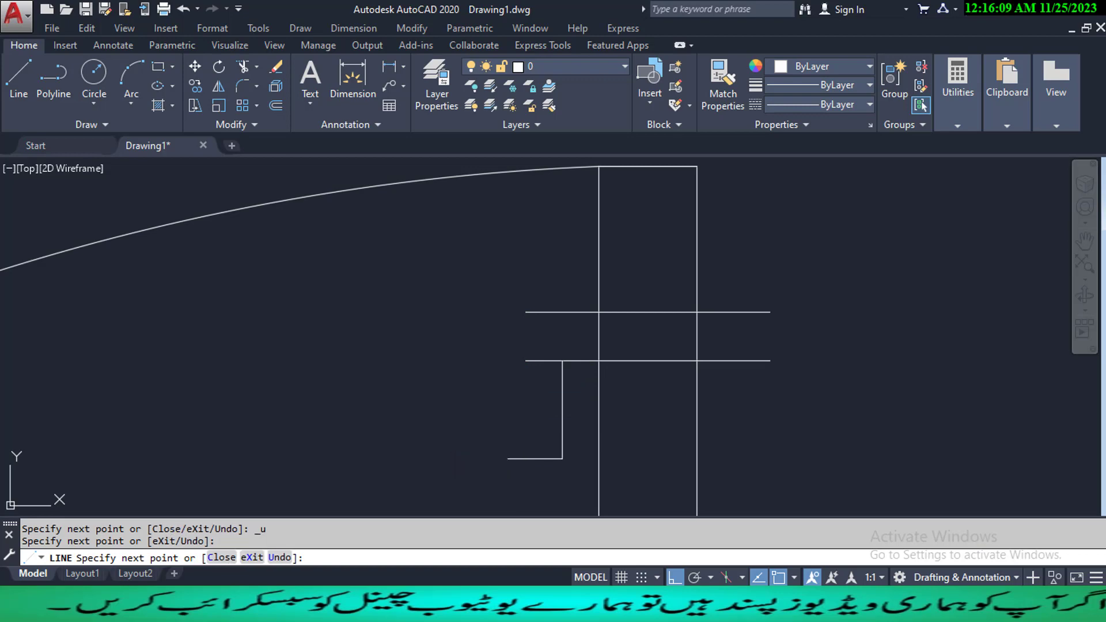
key("Escape")
key("Escape")
key("Escape")
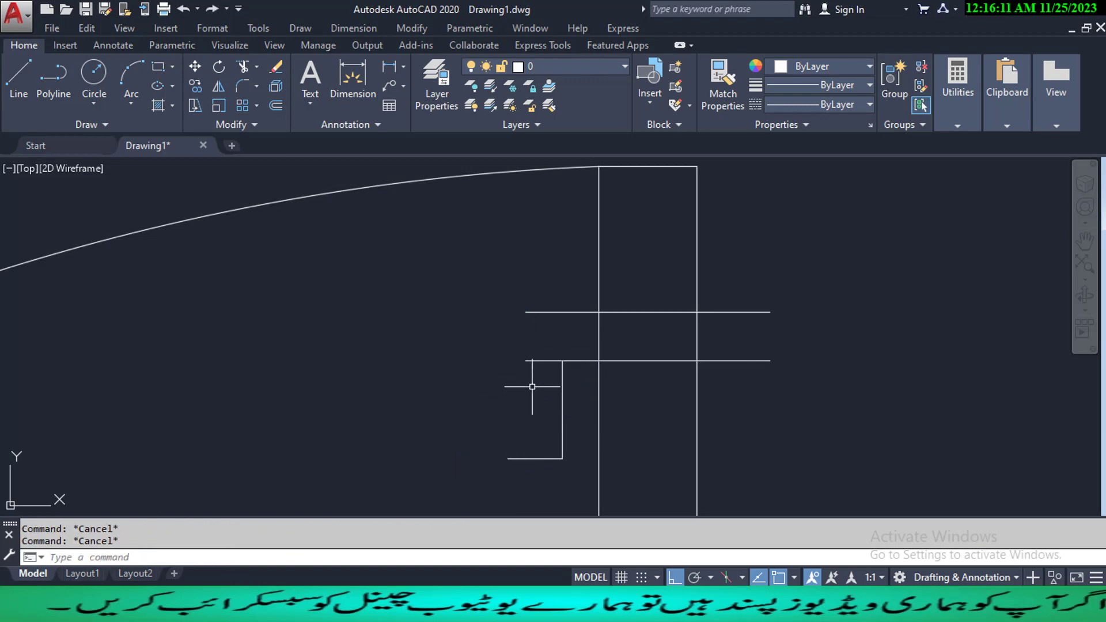
- Draw a vertical line from the left end of the upper horizontal line down to the short bottom segment
type("l")
key("Return")
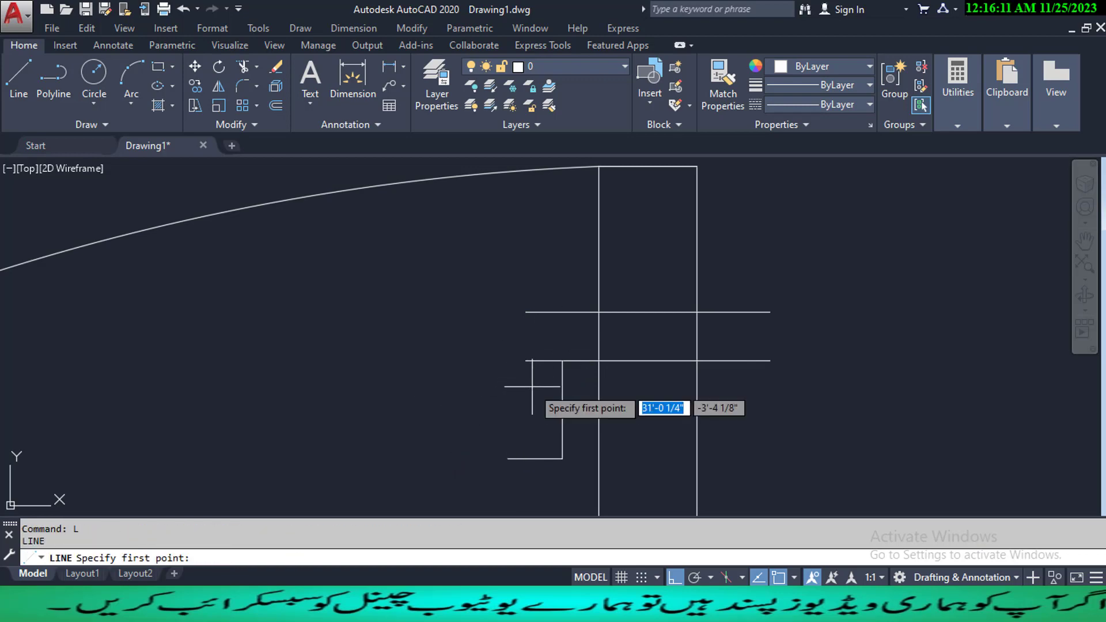
left_click(526, 311)
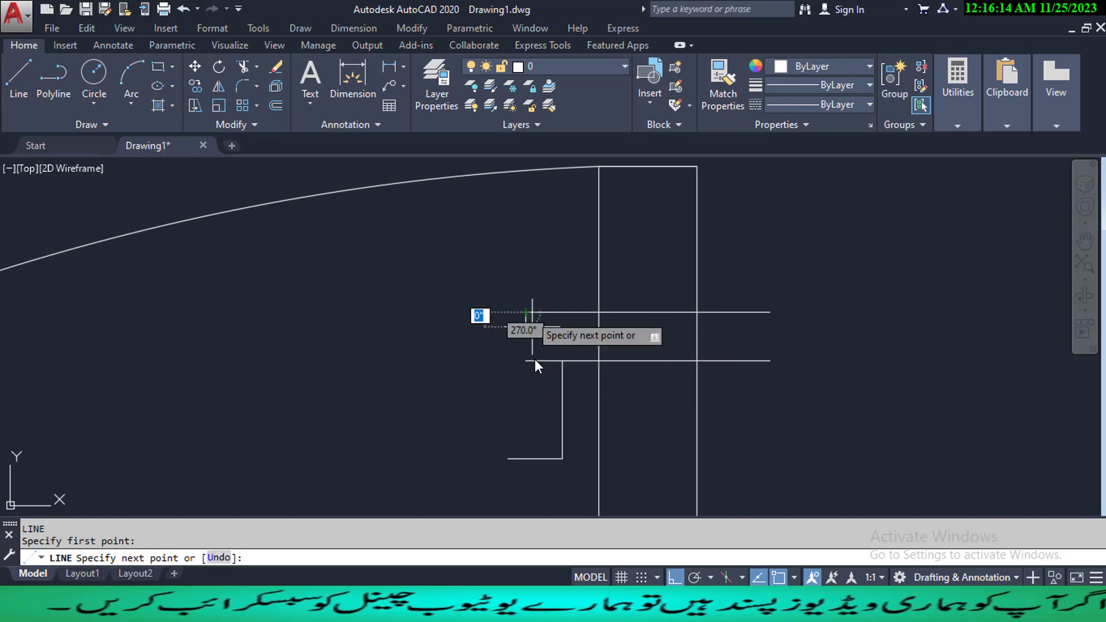
left_click(526, 459)
key("Escape")
key("Escape")
key("Escape")
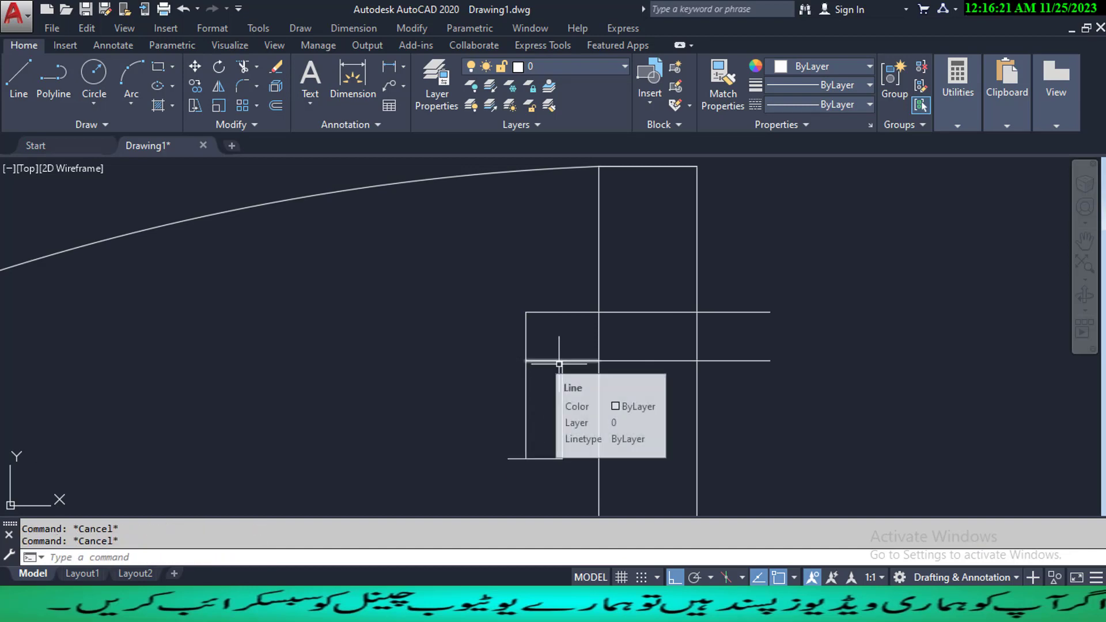
- Trim the piece of the lower horizontal line lying between the two short vertical lines
type("tr")
key("Return")
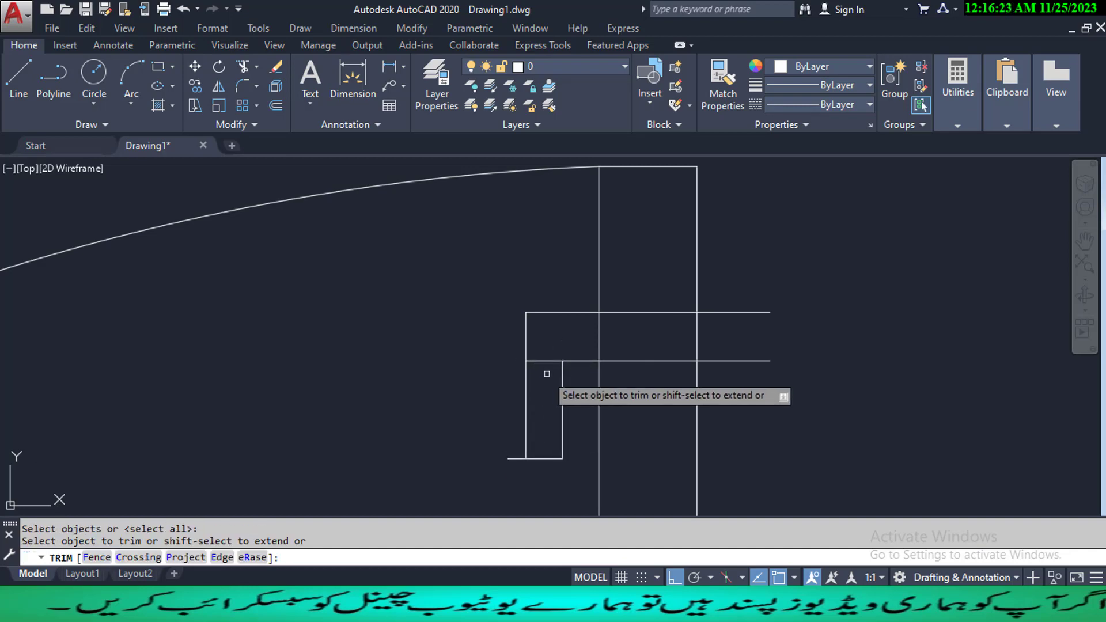
left_click(543, 375)
left_click(540, 346)
key("Escape")
key("Escape")
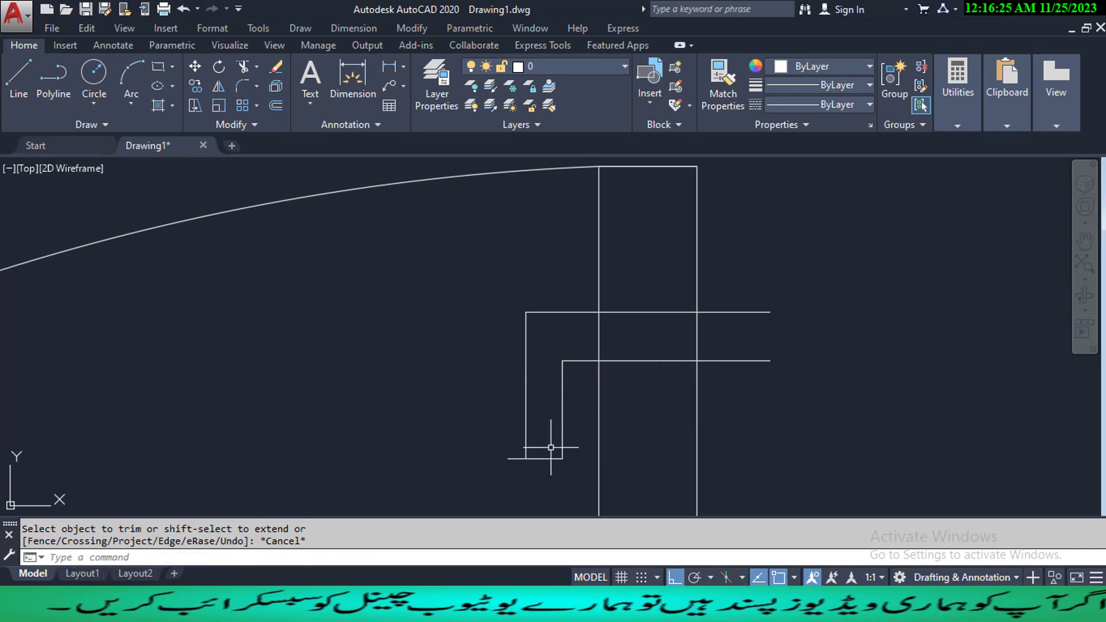
- Try to trim the short bottom segment's left overhang using that same segment as the cutting edge
key("Return")
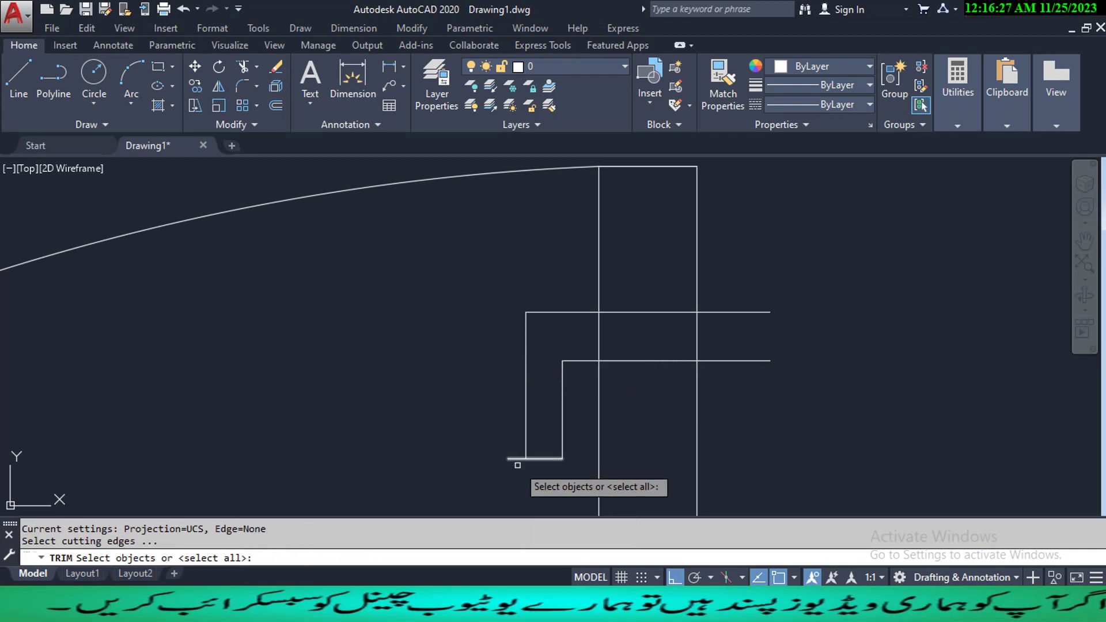
left_click(518, 474)
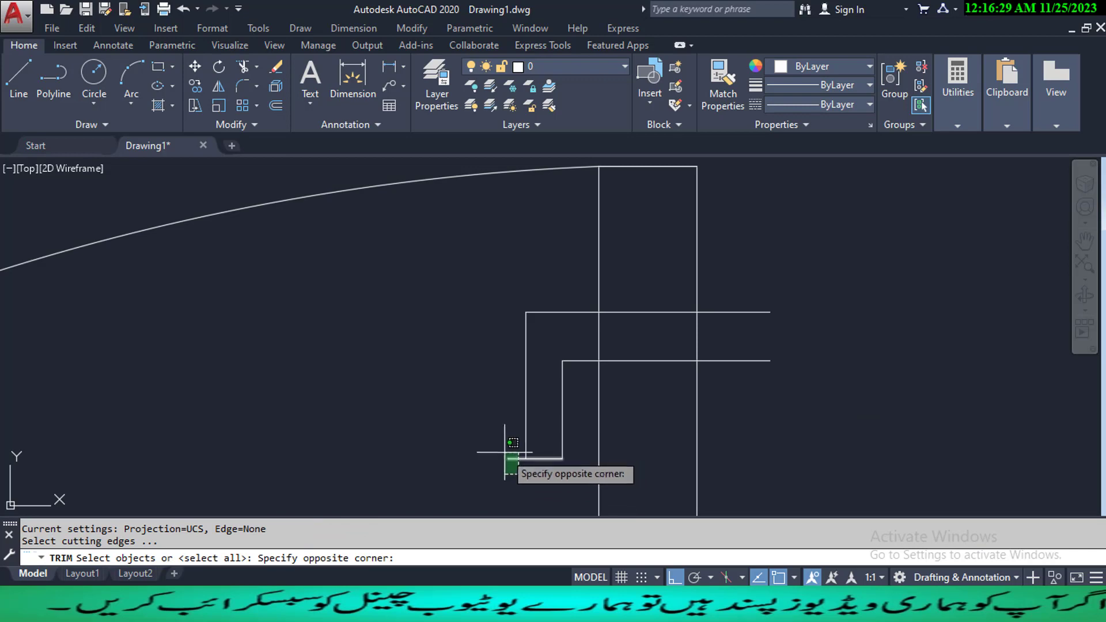
left_click(509, 454)
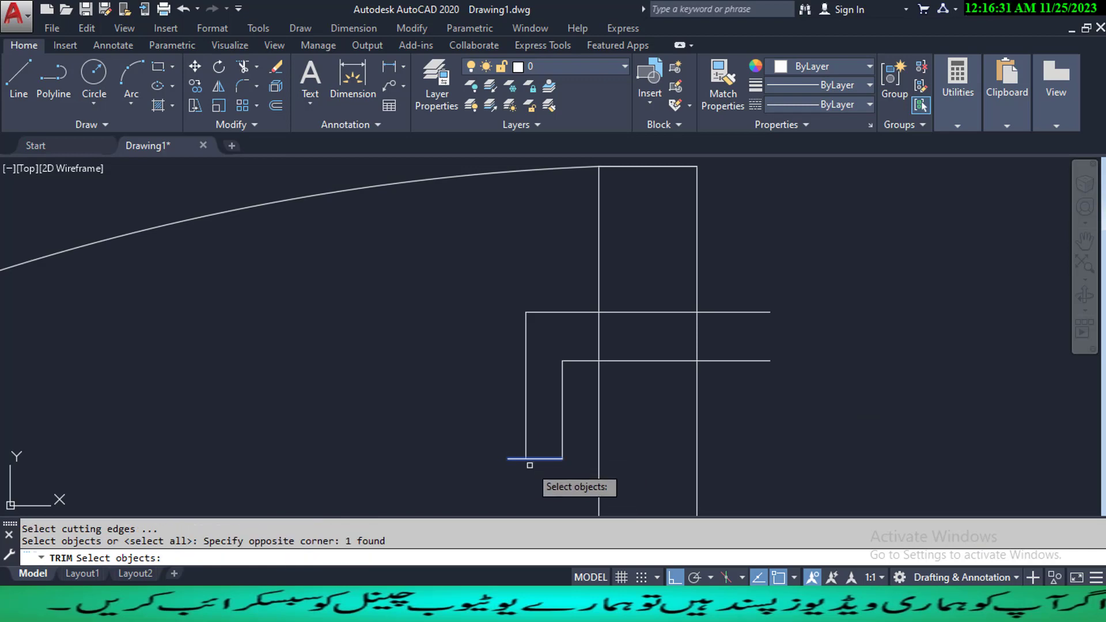
key("Return")
left_click(513, 459)
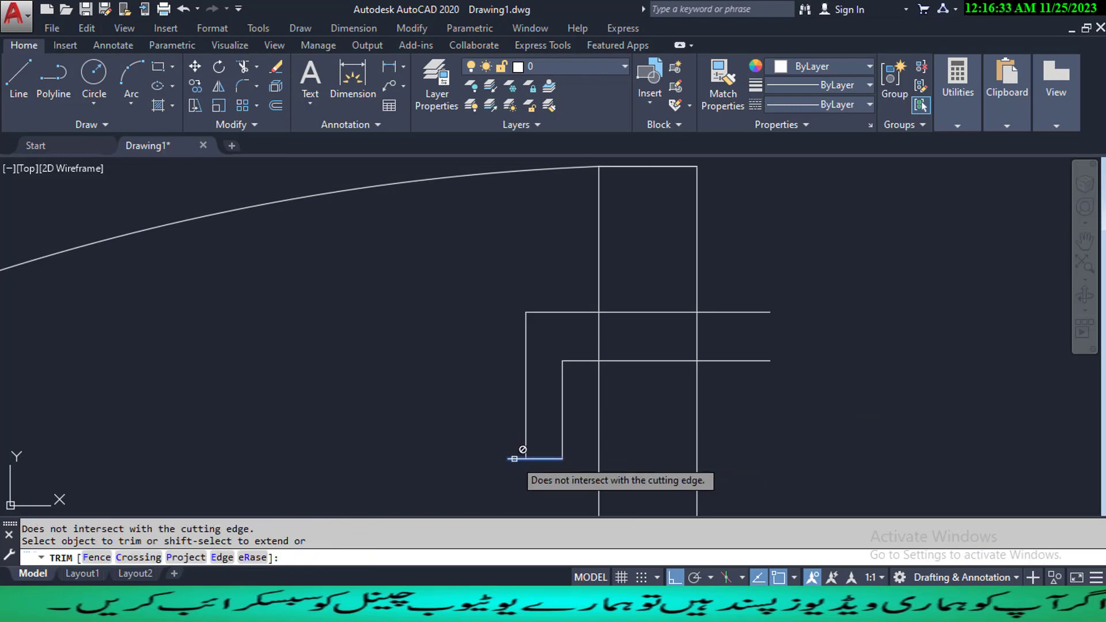
key("Escape")
key("Escape")
- Trim the short bottom segment's left overhang at the outer vertical line, using all objects as cutting edges
key("Return")
key("Return")
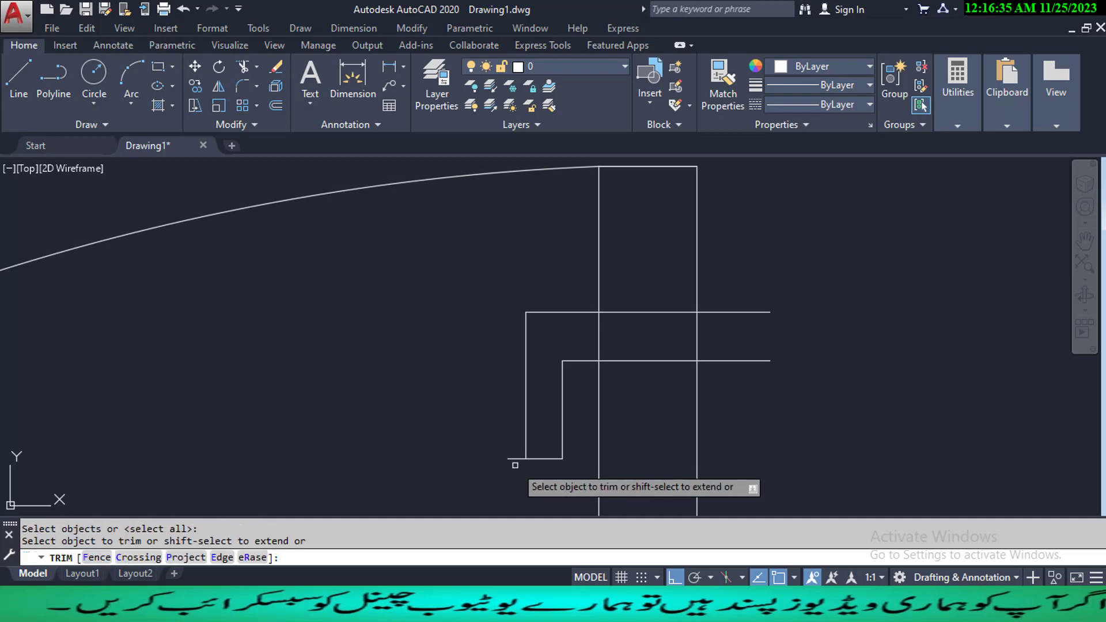
left_click(514, 459)
key("Escape")
mouse_move(562, 399)
middle_mouse_down()
mouse_move(493, 383)
mouse_move(474, 390)
middle_mouse_up()
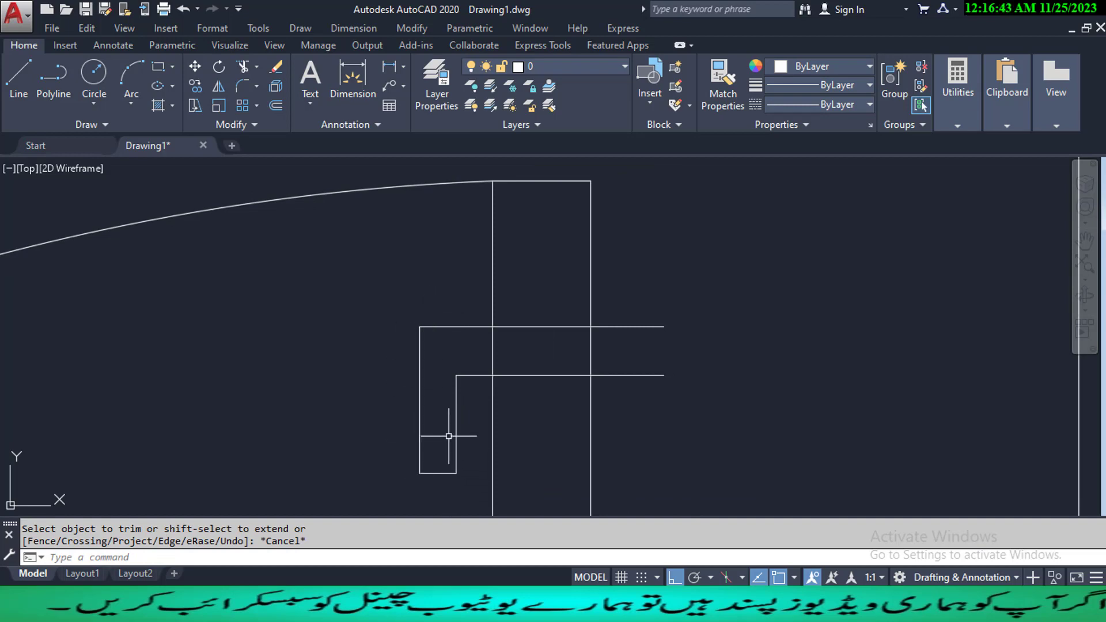
- Try to mirror the bracket's left hook about the vertical line through the horizontal lines' midpoints, erasing the source objects, and undo it
type("MI")
key("Return")
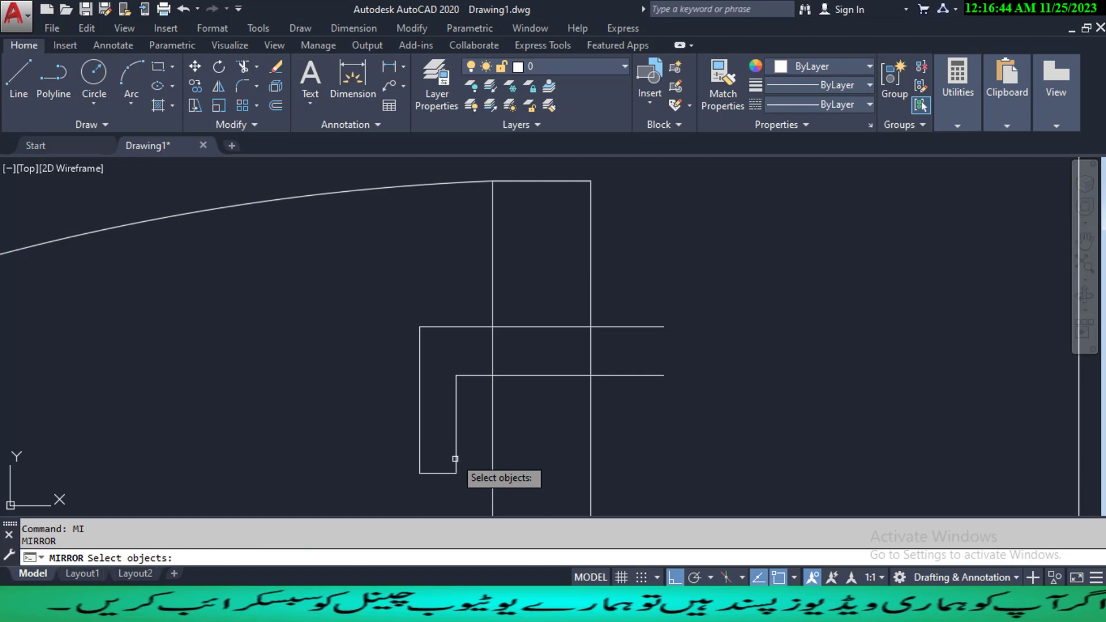
left_click(462, 487)
left_click(397, 418)
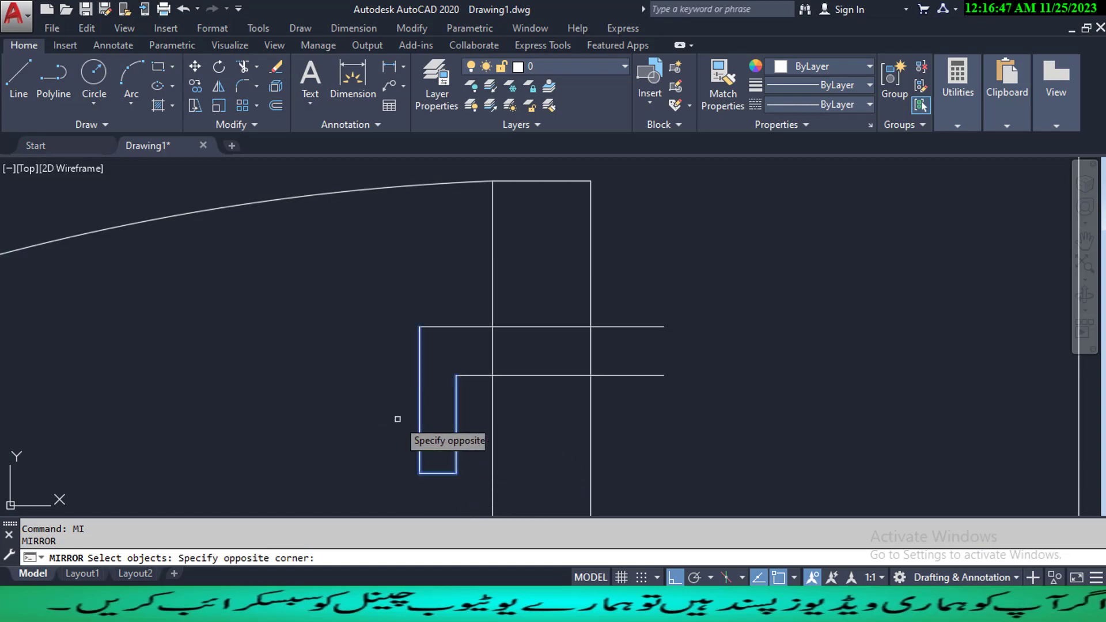
key("Return")
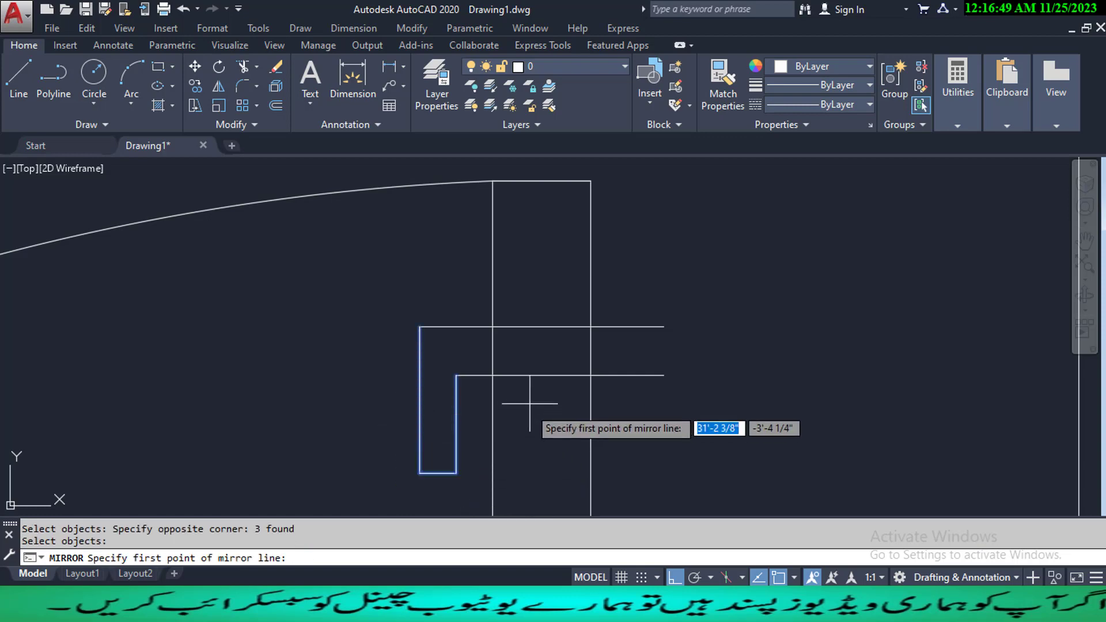
left_click(543, 328)
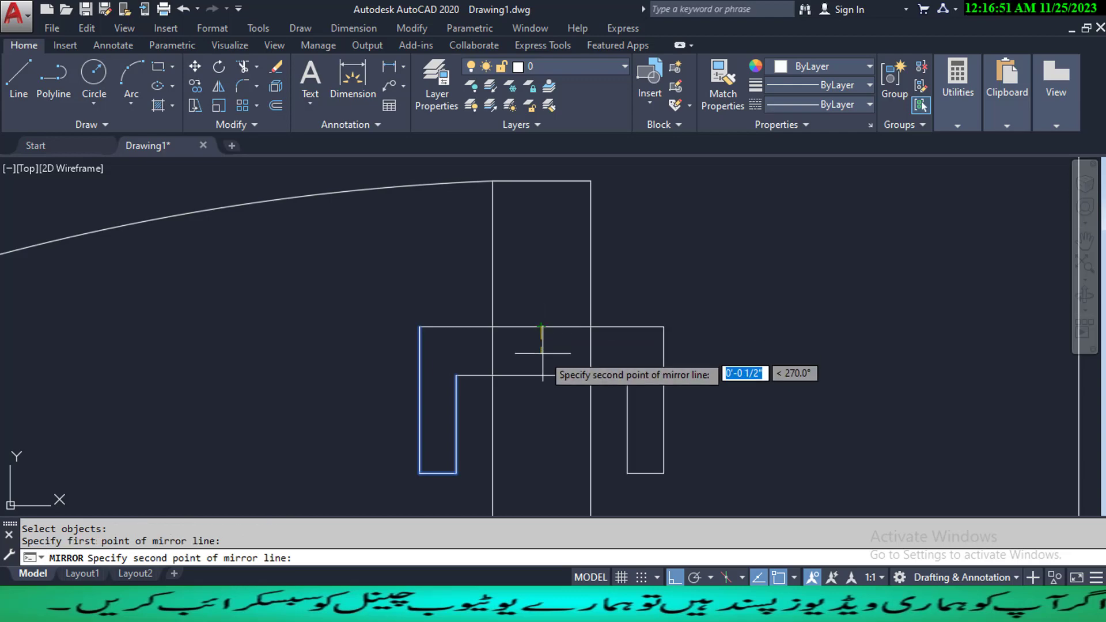
left_click(541, 377)
key("Down")
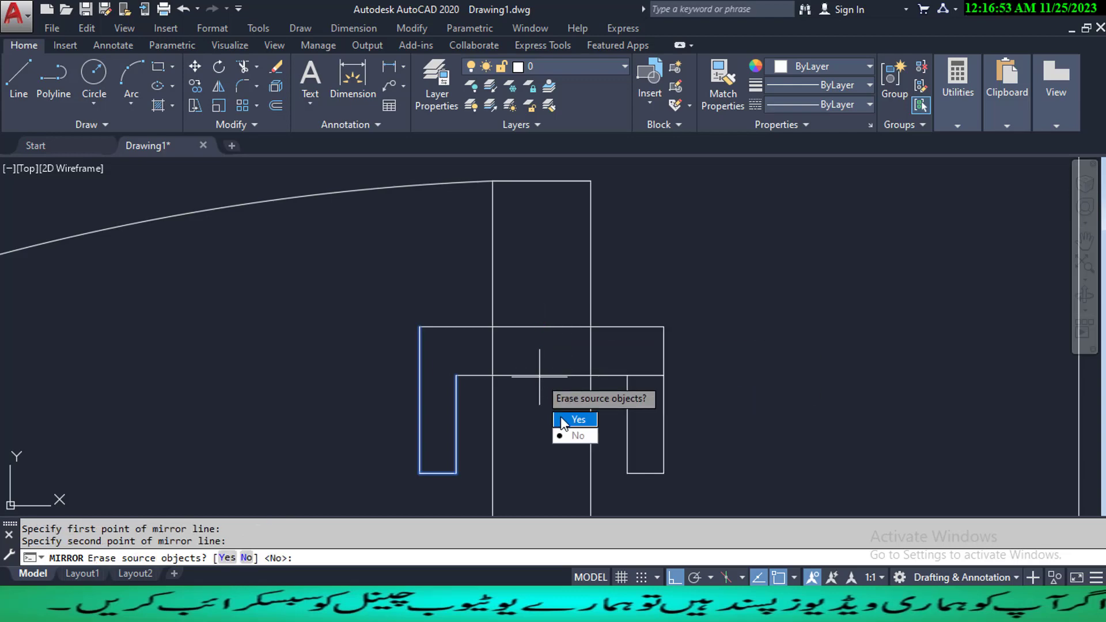
key("Return")
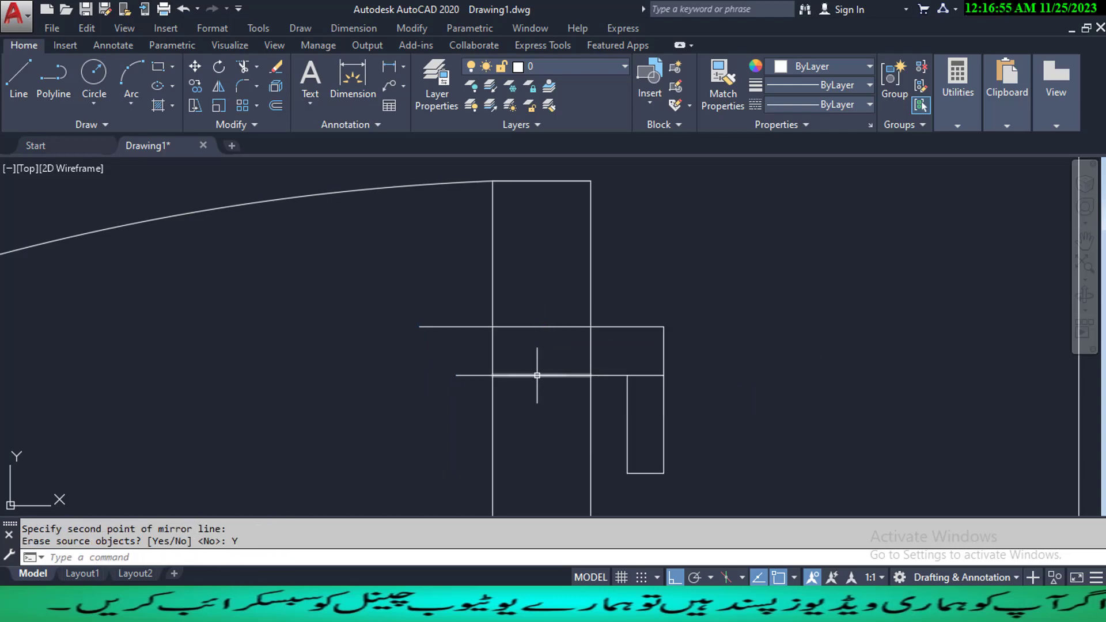
key("ctrl+z")
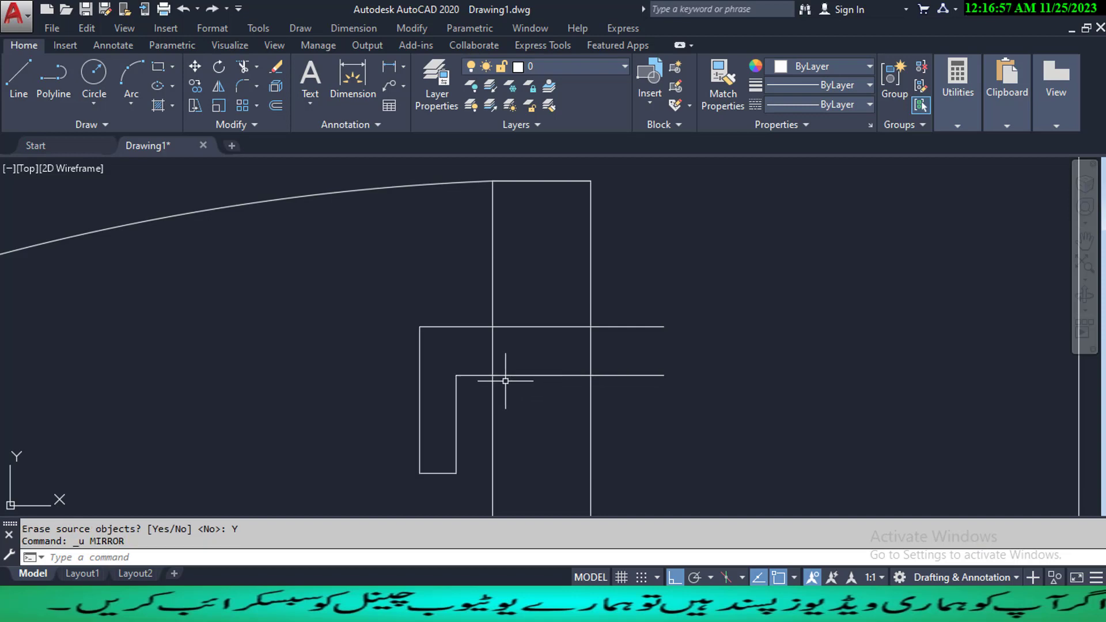
- Repeat the mirror of the three left hook lines about the bracket's midline with source erasing set to Yes, and undo it
type("mi")
key("Return")
left_click(478, 425)
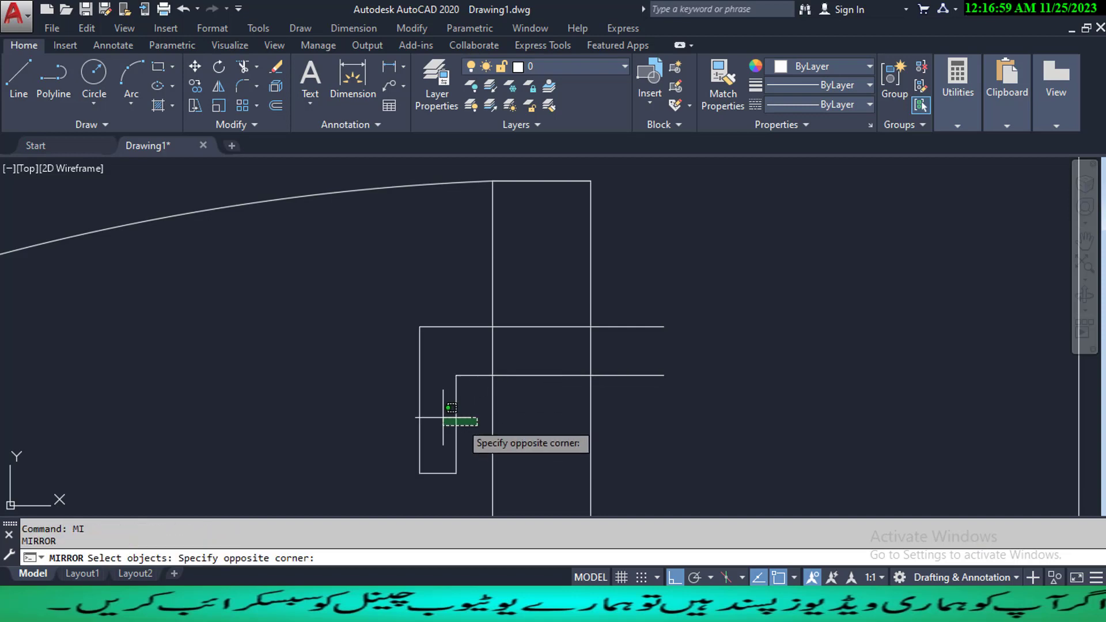
left_click(434, 472)
key("Return")
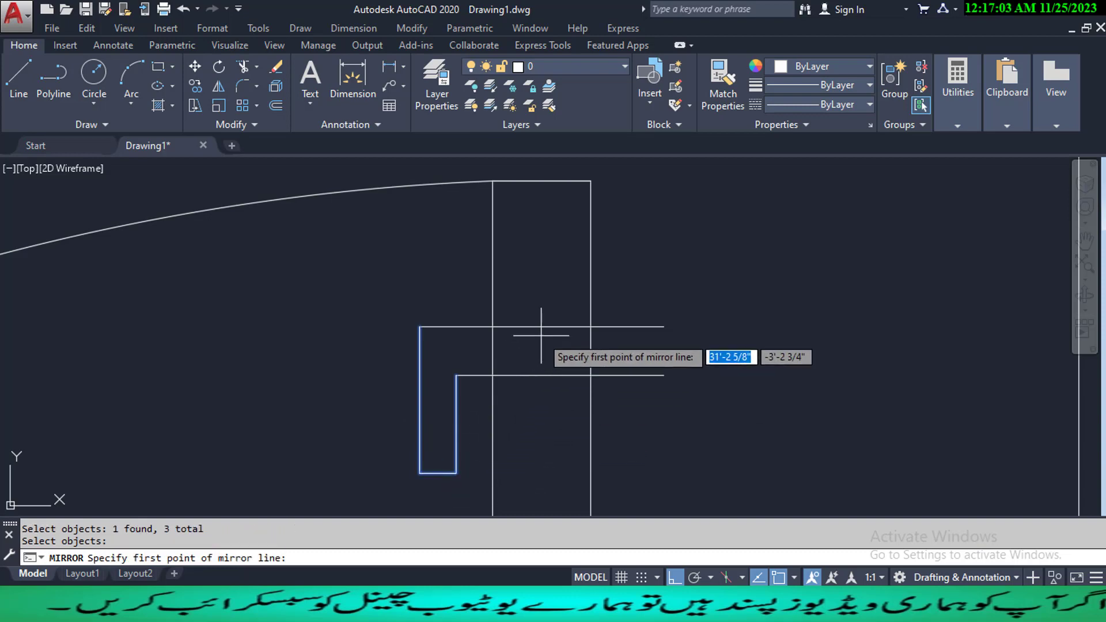
left_click(541, 327)
left_click(541, 375)
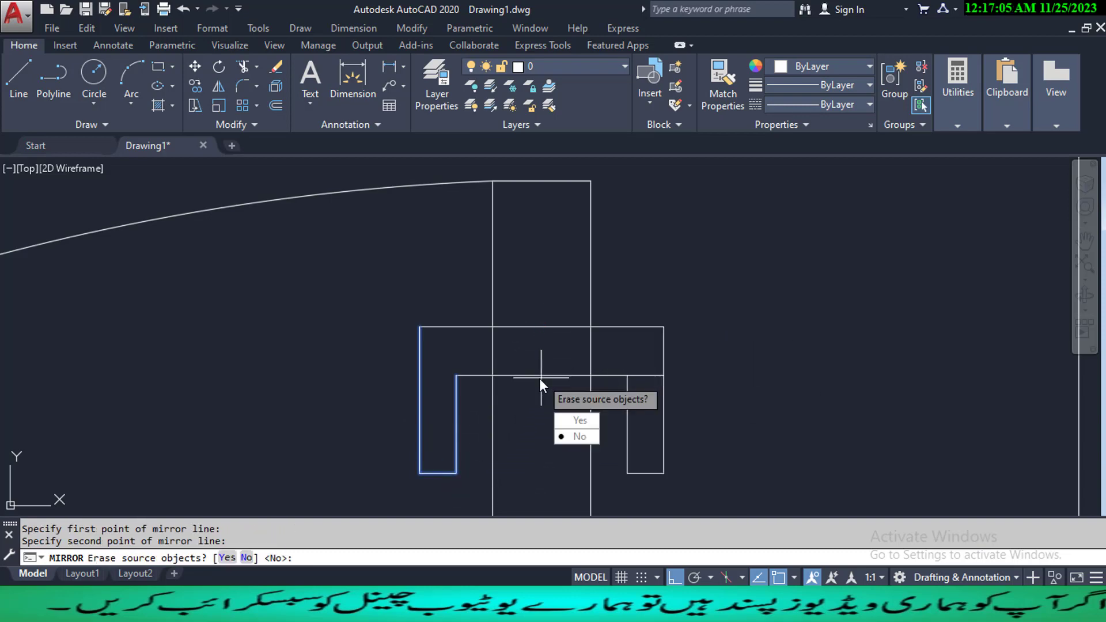
left_click(562, 420)
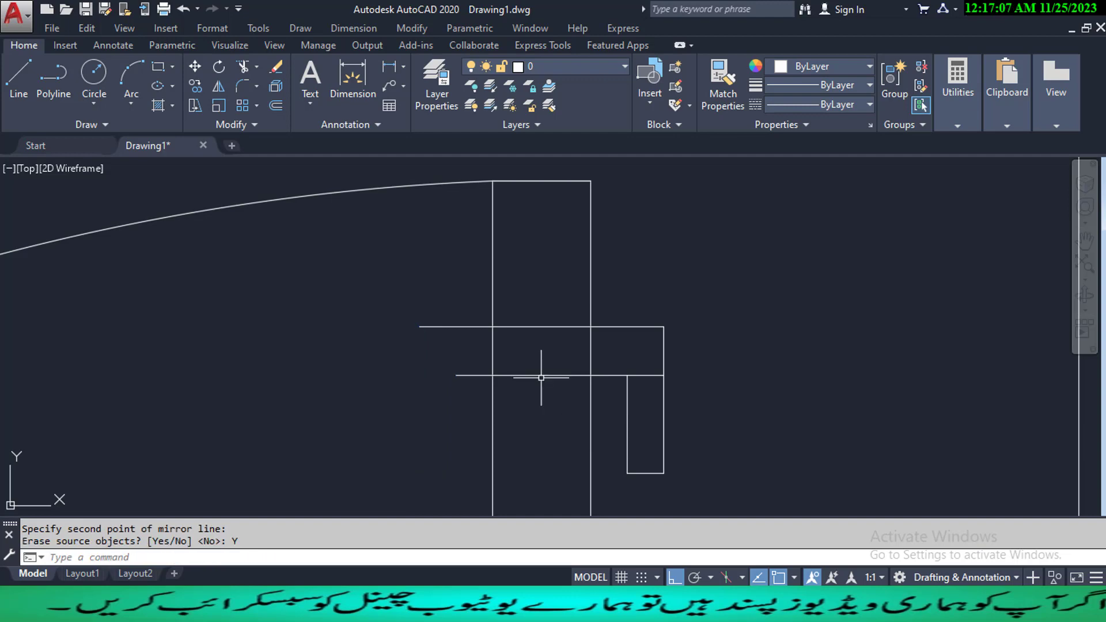
key("ctrl+z")
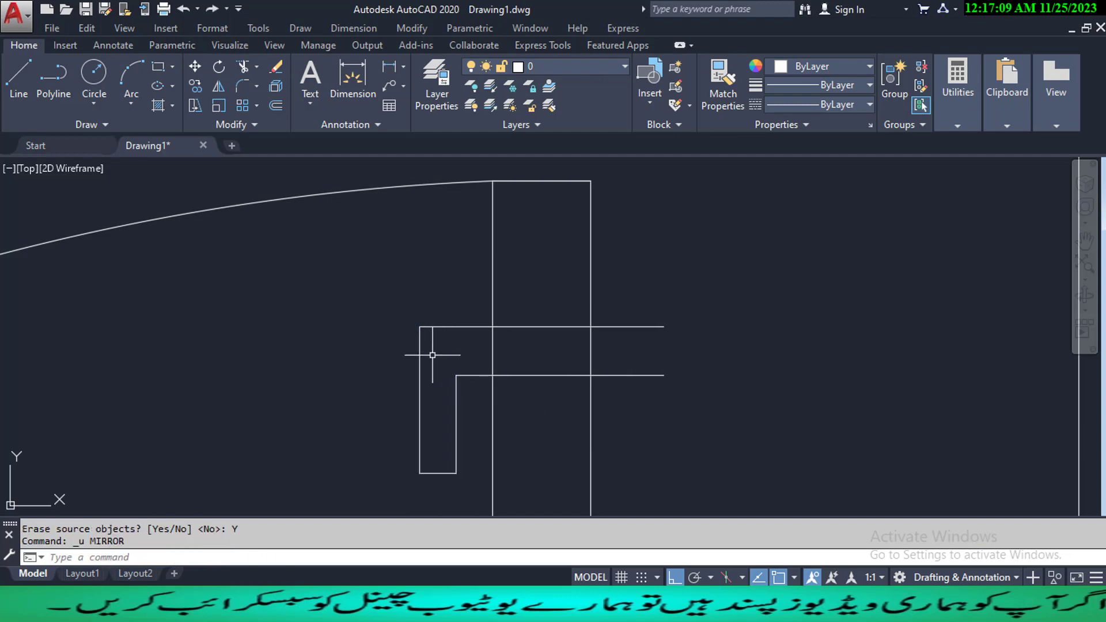
- Mirror the bracket's left hook about the vertical line through the horizontal lines' midpoints, keeping the source objects
type("mi")
key("Return")
left_click(461, 477)
left_click(387, 442)
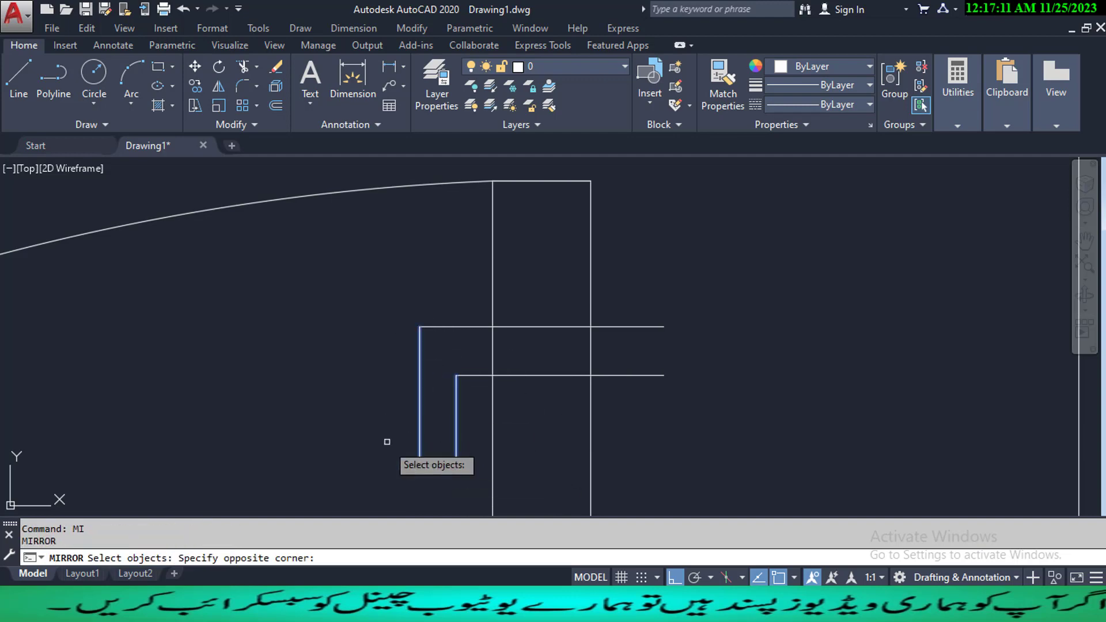
key("Return")
left_click(542, 326)
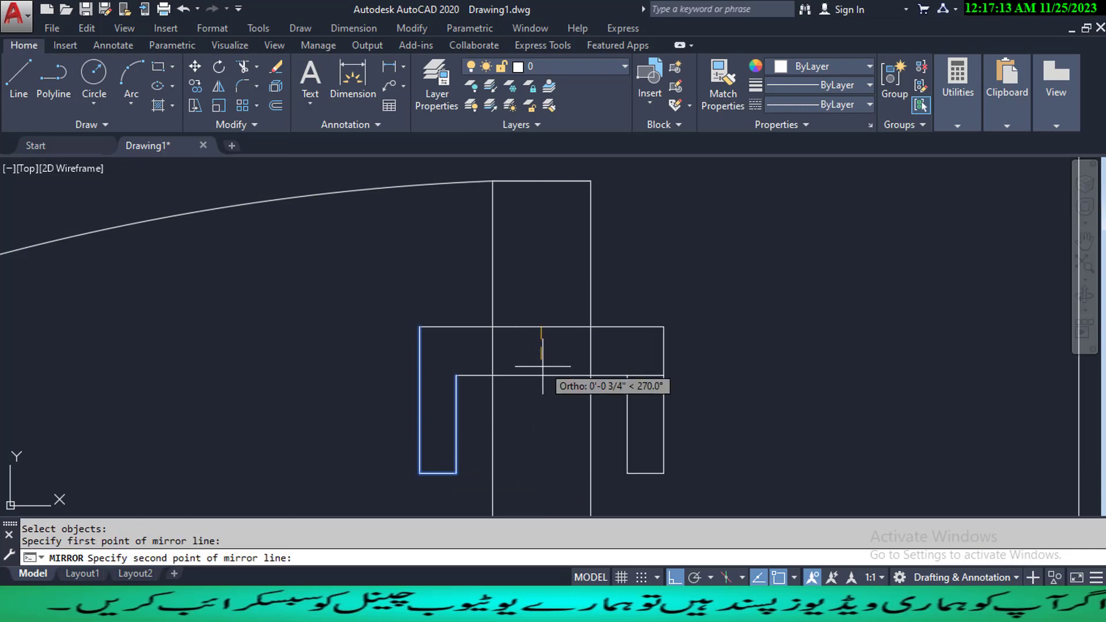
left_click(542, 375)
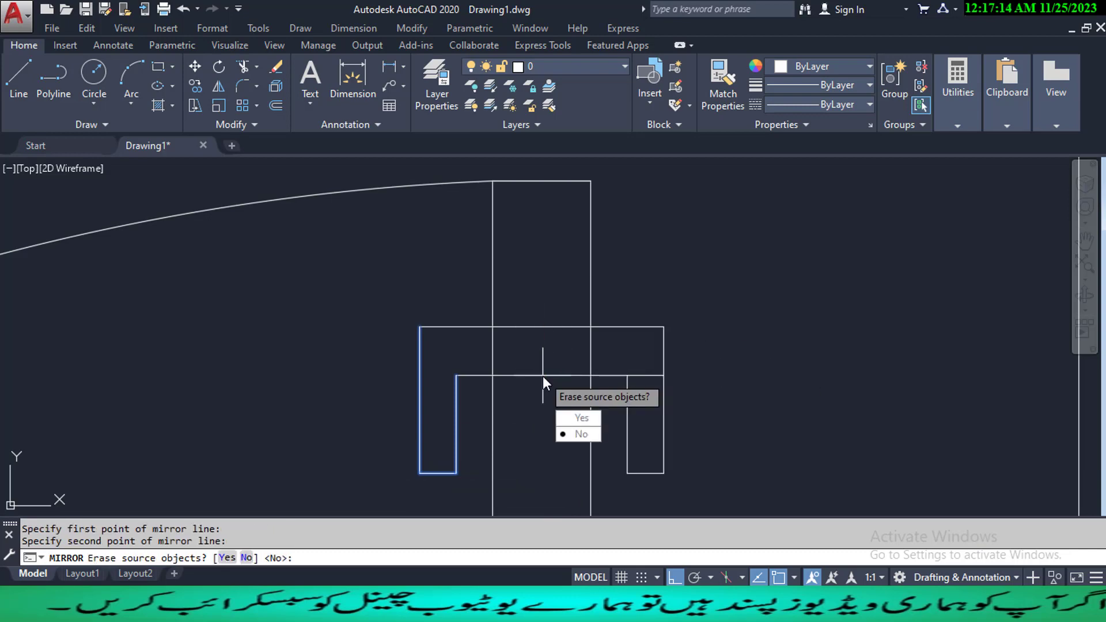
left_click(562, 434)
- Trim the piece of the lower horizontal line lying between the right hook's two vertical lines
middle_click_drag(656, 380, 593, 337)
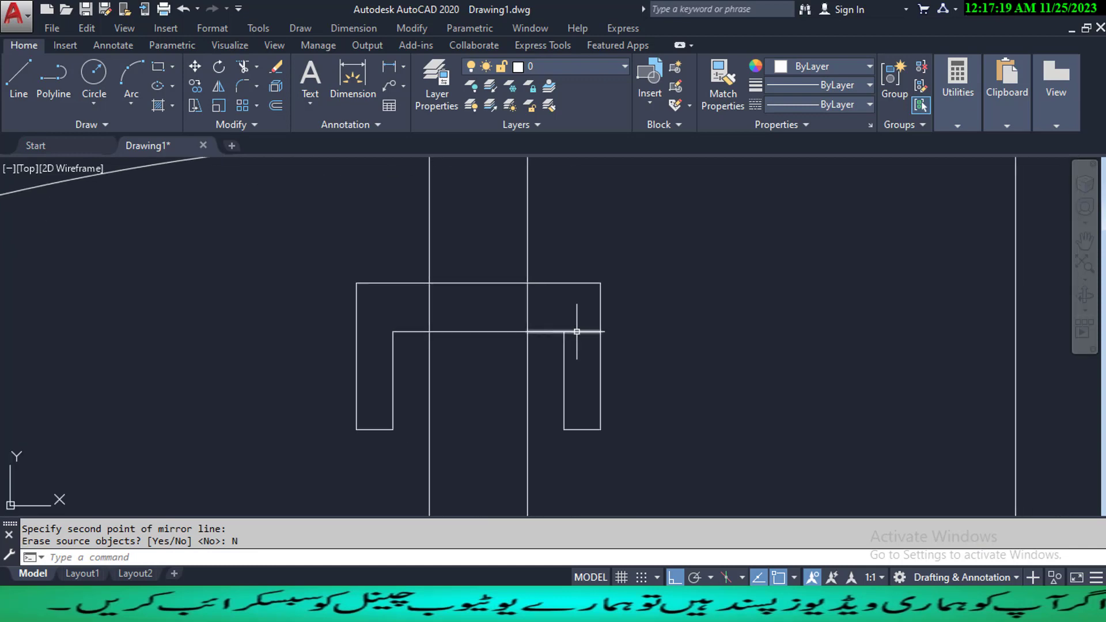
type("tr")
key("Return")
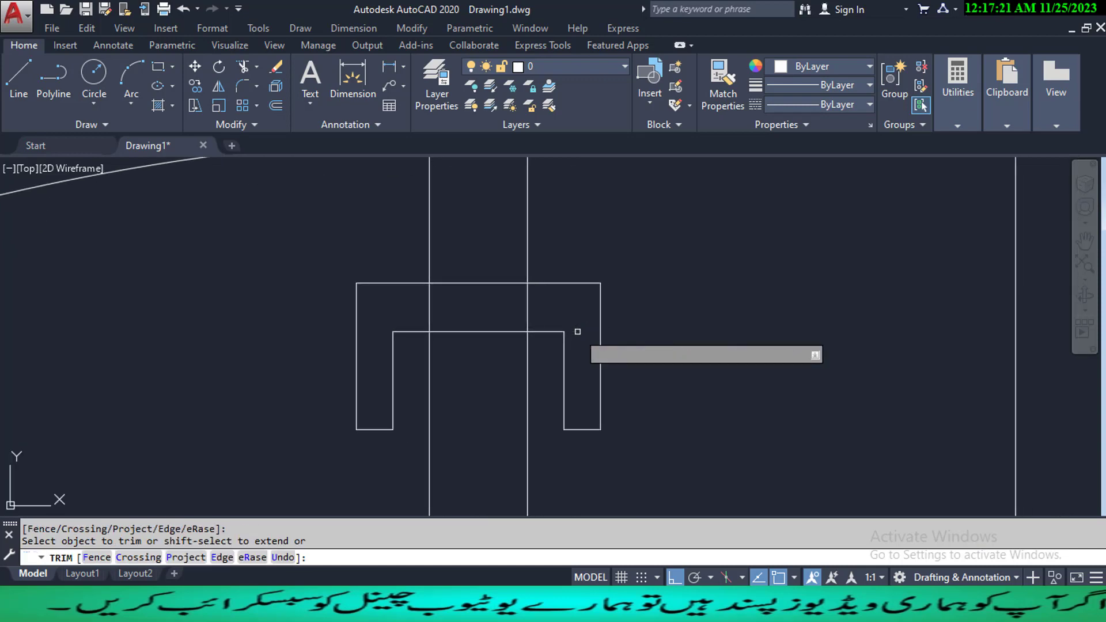
key("Escape")
- Erase the bracket's two horizontal segments that cross between the narrow post's vertical lines
scroll(578, 331, "down", 4)
scroll(562, 330, "down", 4)
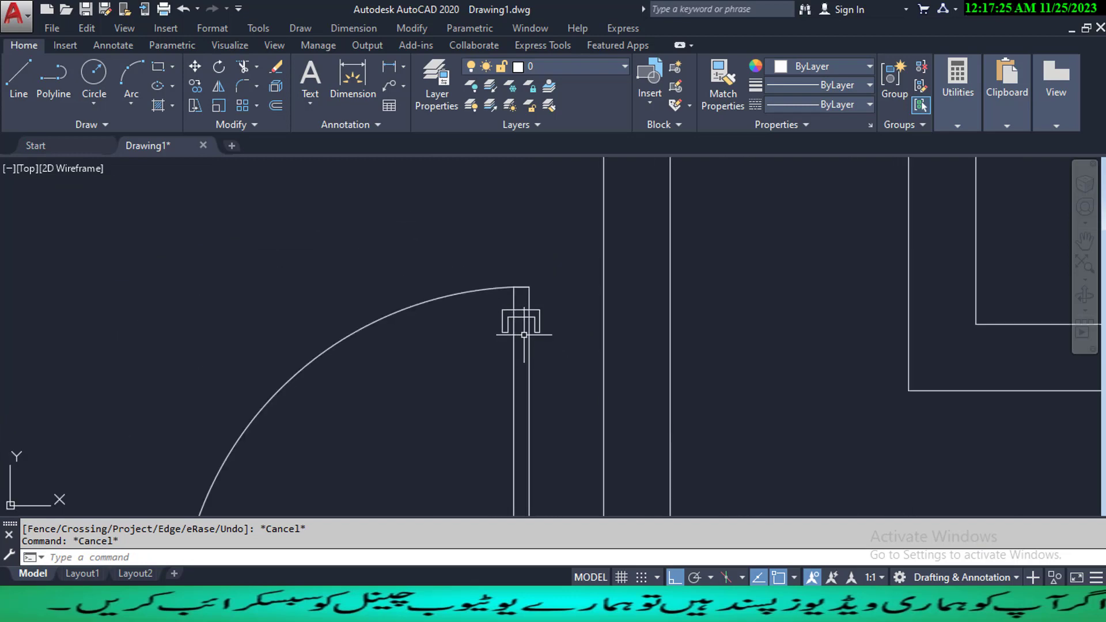
middle_click_drag(504, 308, 493, 373)
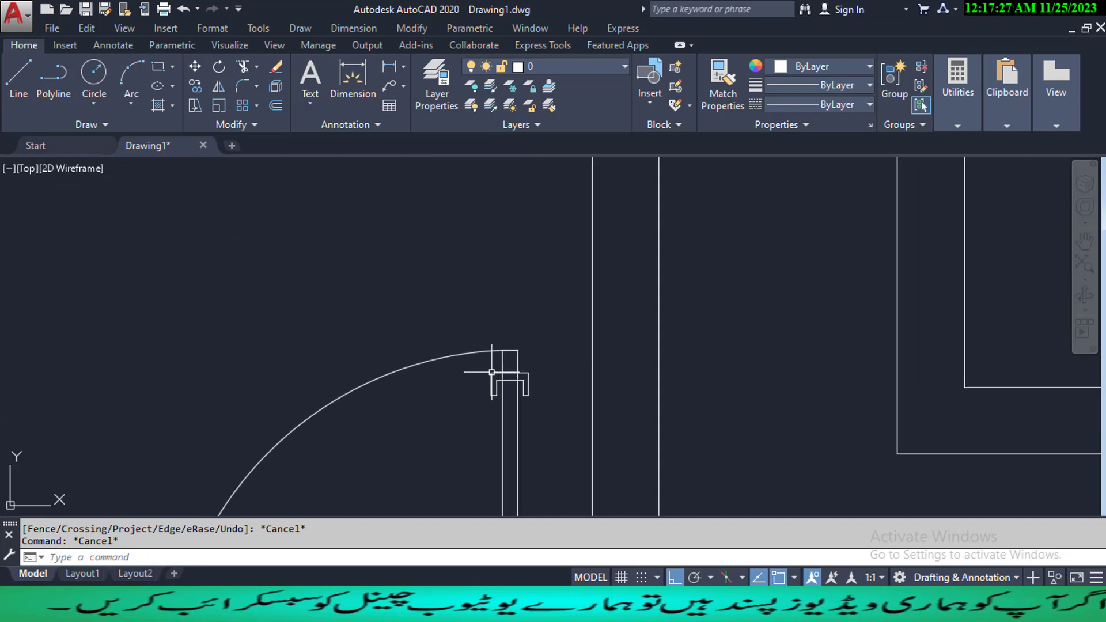
scroll(504, 375, "up", 3)
scroll(504, 375, "up", 3)
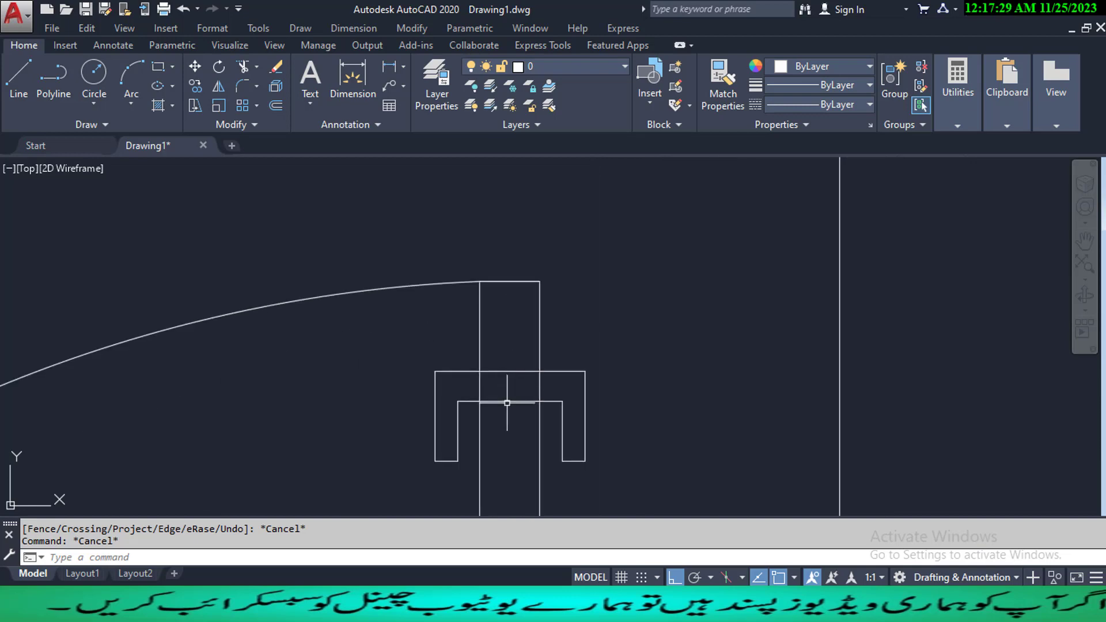
left_click(507, 401)
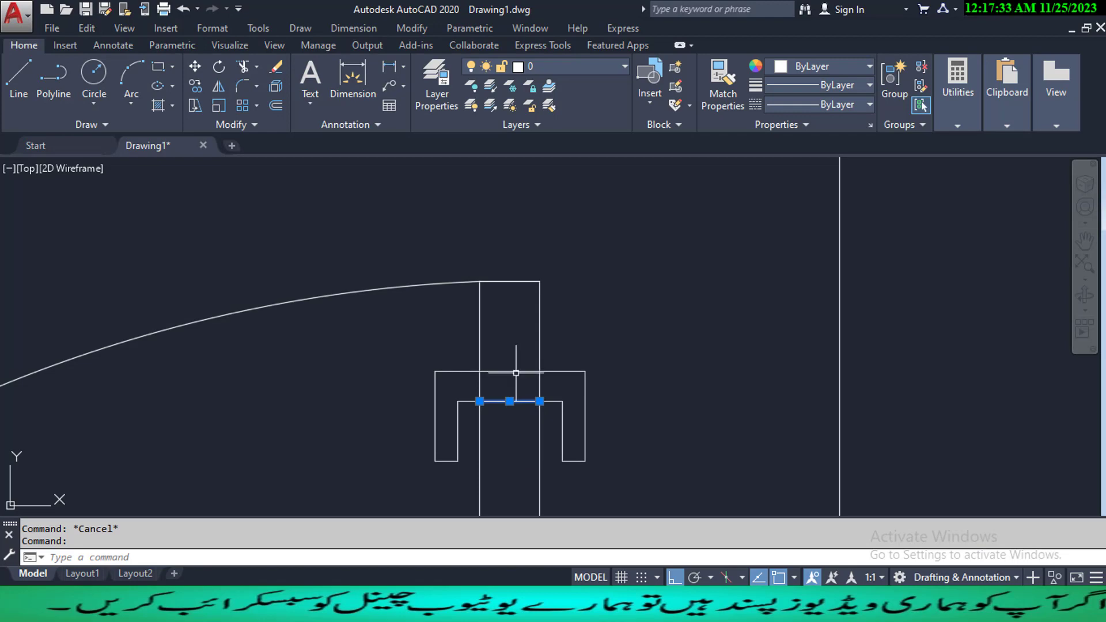
type("E")
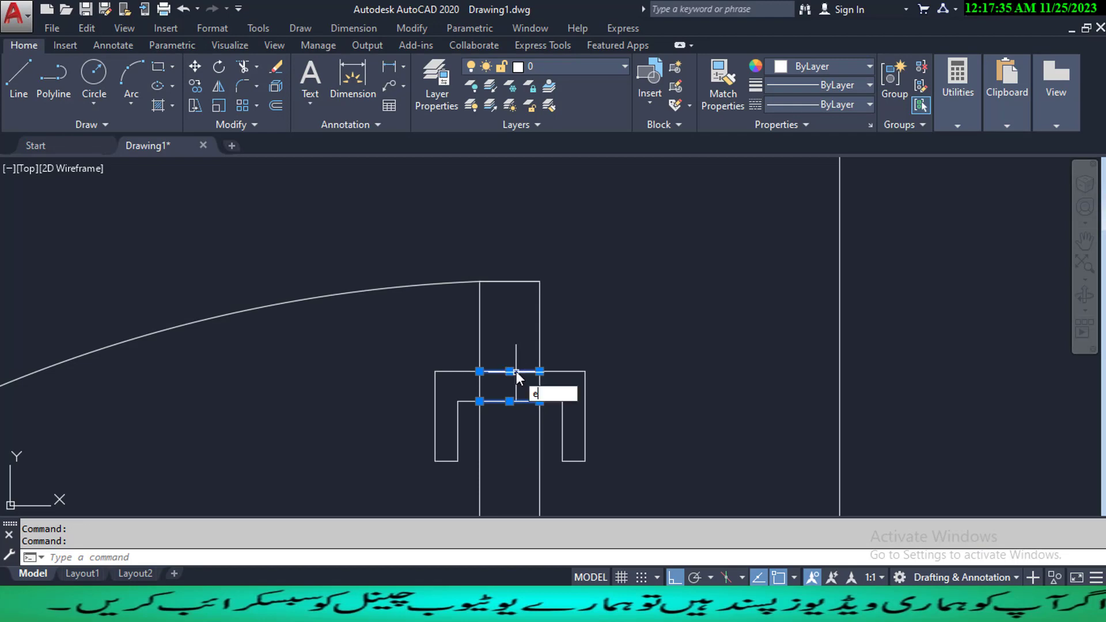
key("Return")
- Examine the finished door leaf with its handle, up close and within the whole room plan
scroll(518, 369, "down", 3)
scroll(479, 415, "down", 5)
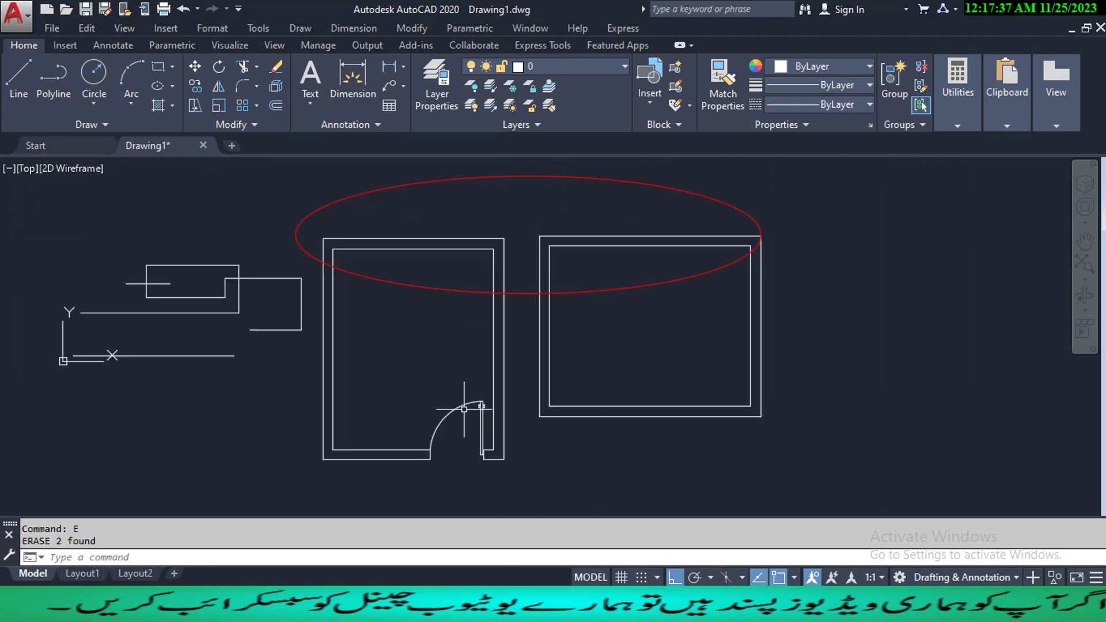
scroll(451, 423, "up", 4)
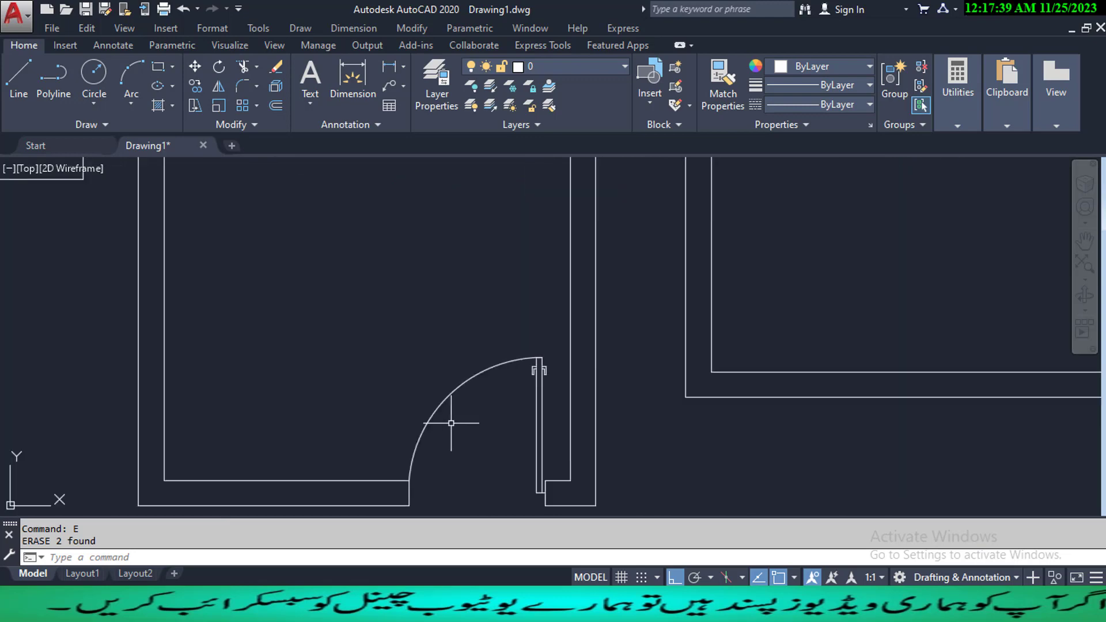
scroll(503, 405, "up", 2)
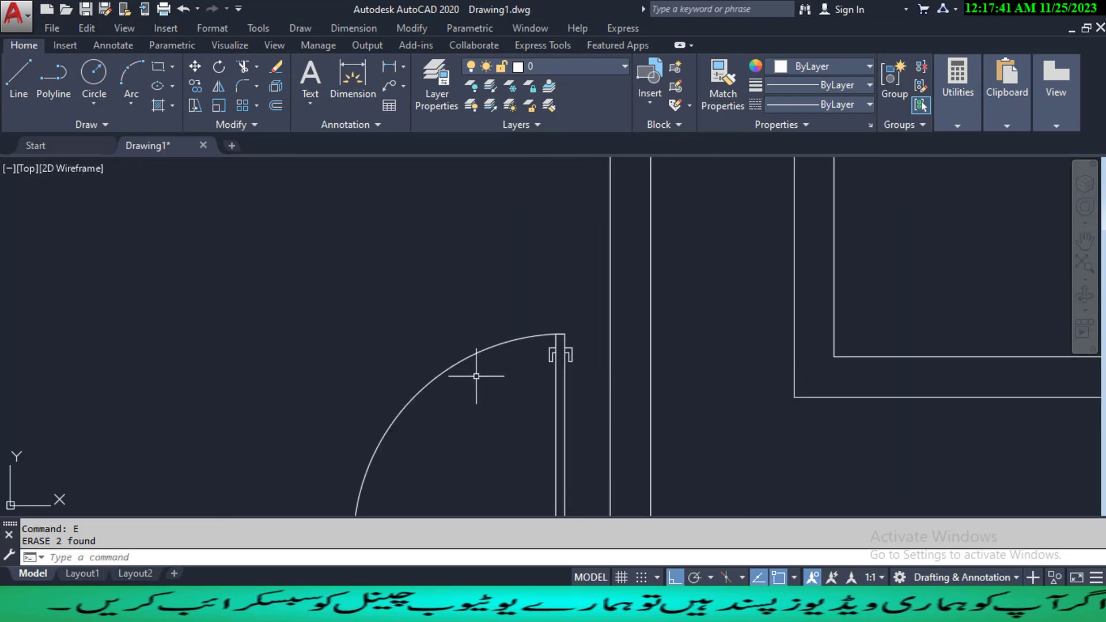
scroll(476, 376, "down", 2)
mouse_move(477, 376)
middle_mouse_down()
mouse_move(459, 391)
mouse_move(470, 353)
mouse_move(462, 361)
mouse_move(533, 379)
mouse_move(518, 404)
mouse_move(510, 381)
mouse_move(436, 419)
mouse_move(375, 402)
mouse_move(432, 389)
middle_mouse_up()
scroll(533, 379, "down", 2)
scroll(374, 395, "down", 4)
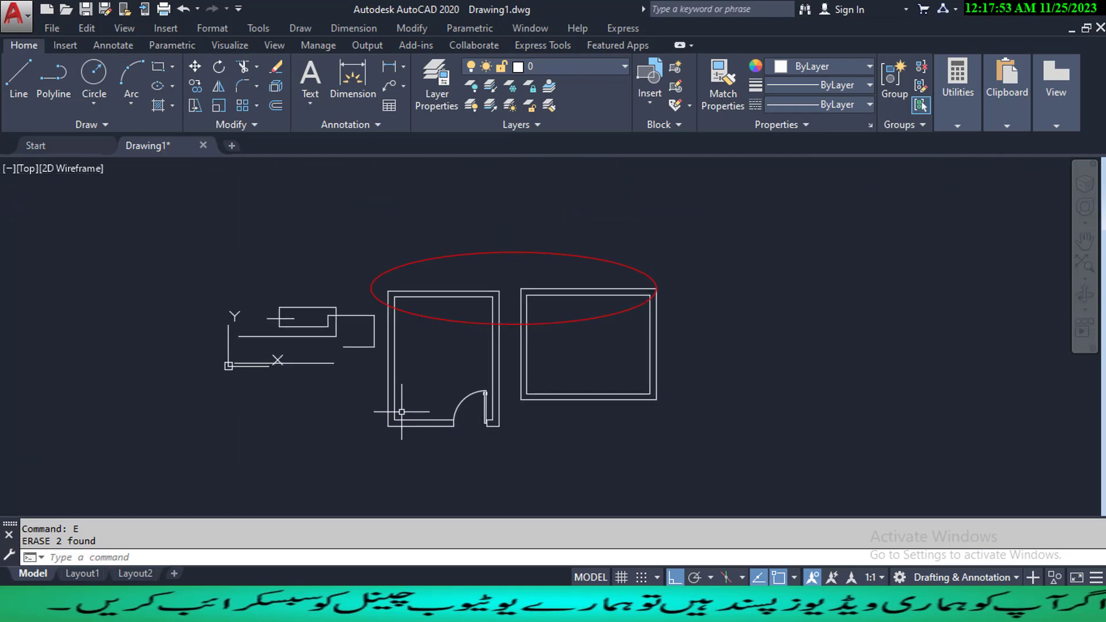
- Draw a vertical line across the bottom wall, from the midpoint of the inner wall line beside the door to the outer wall line
scroll(382, 423, "up", 4)
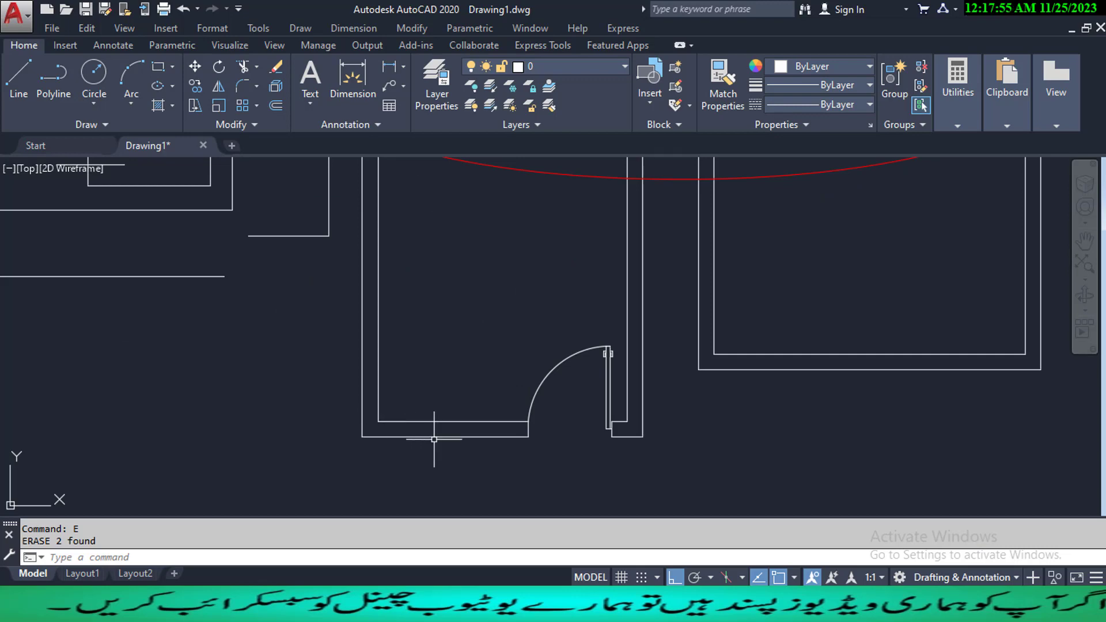
scroll(374, 431, "up", 2)
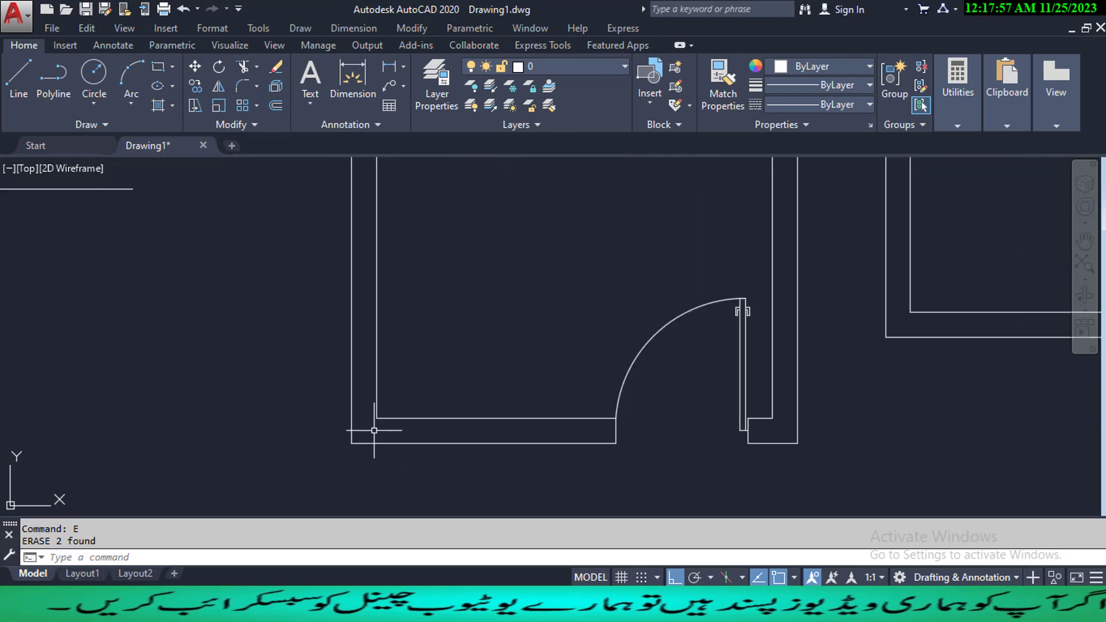
type("l")
key("Return")
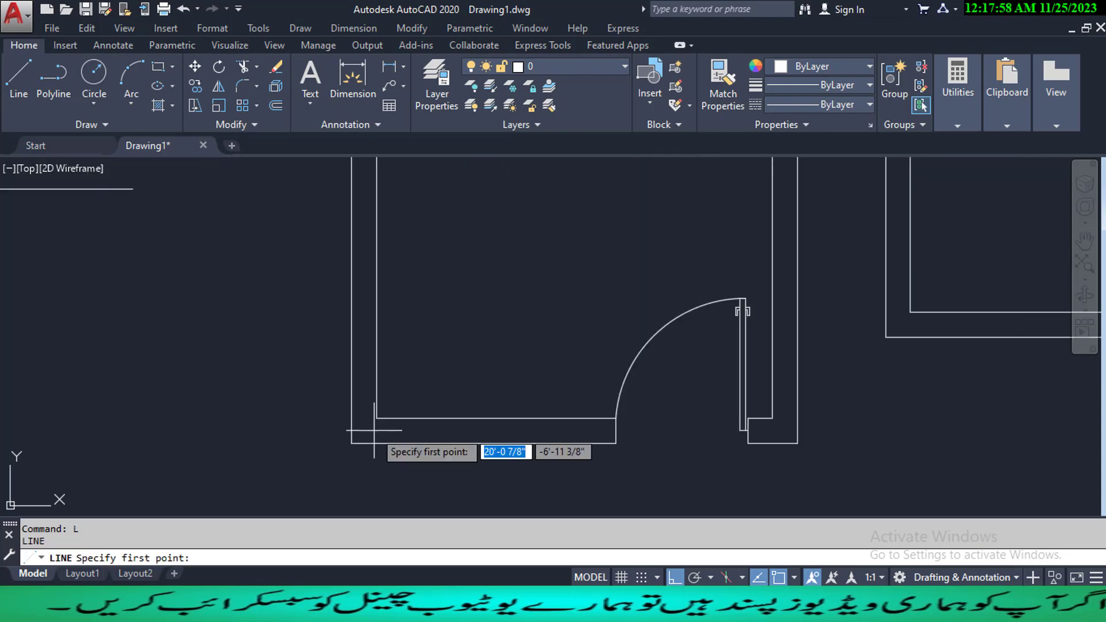
left_click(495, 419)
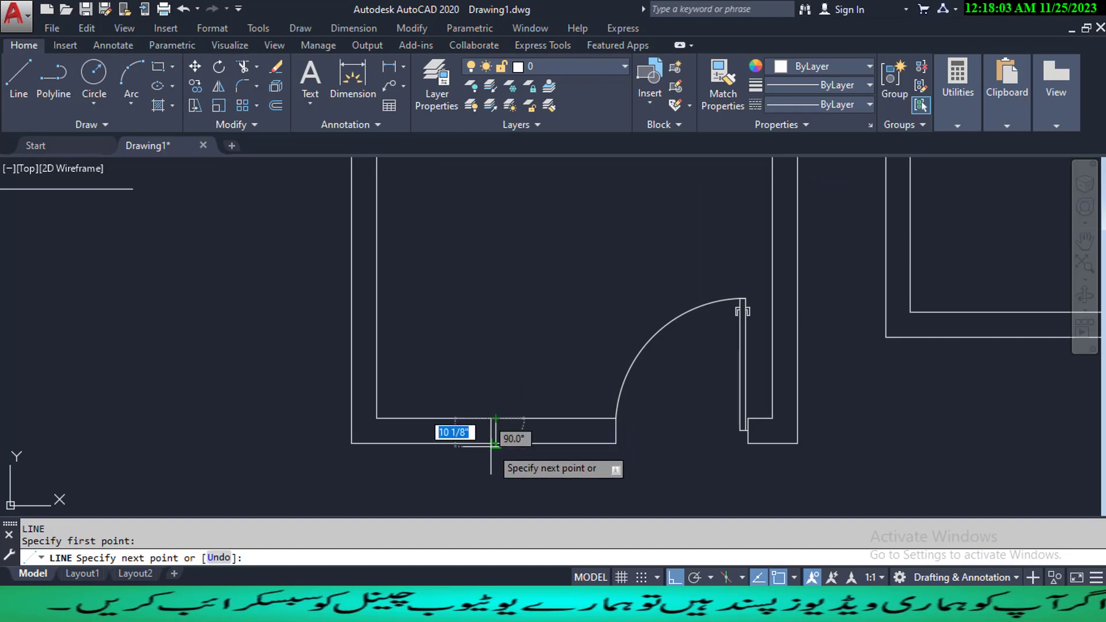
left_click(495, 443)
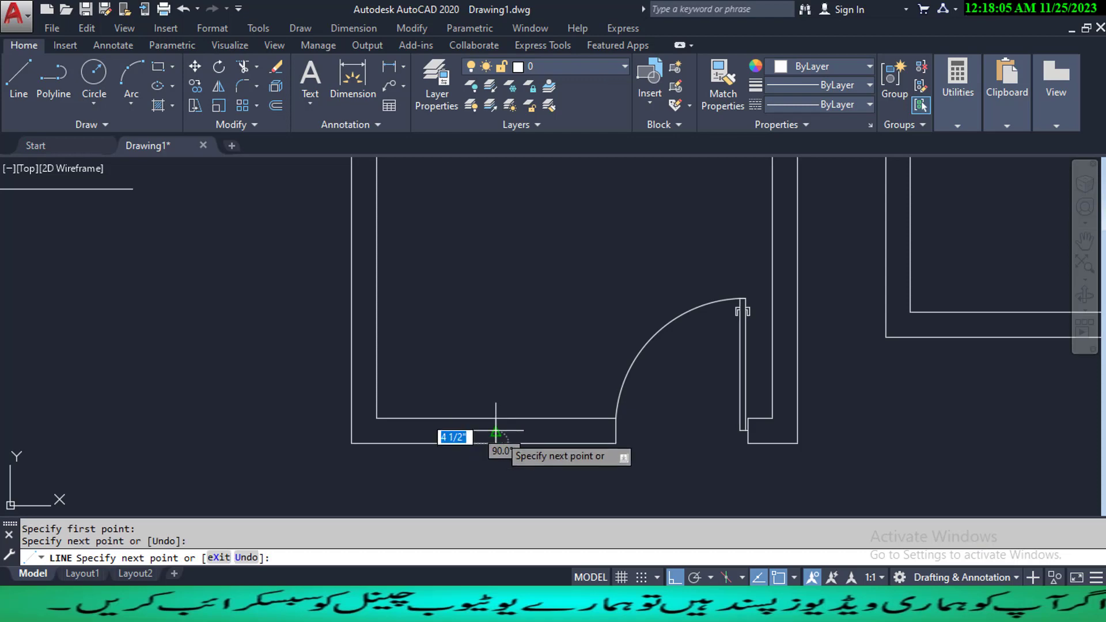
key("Escape")
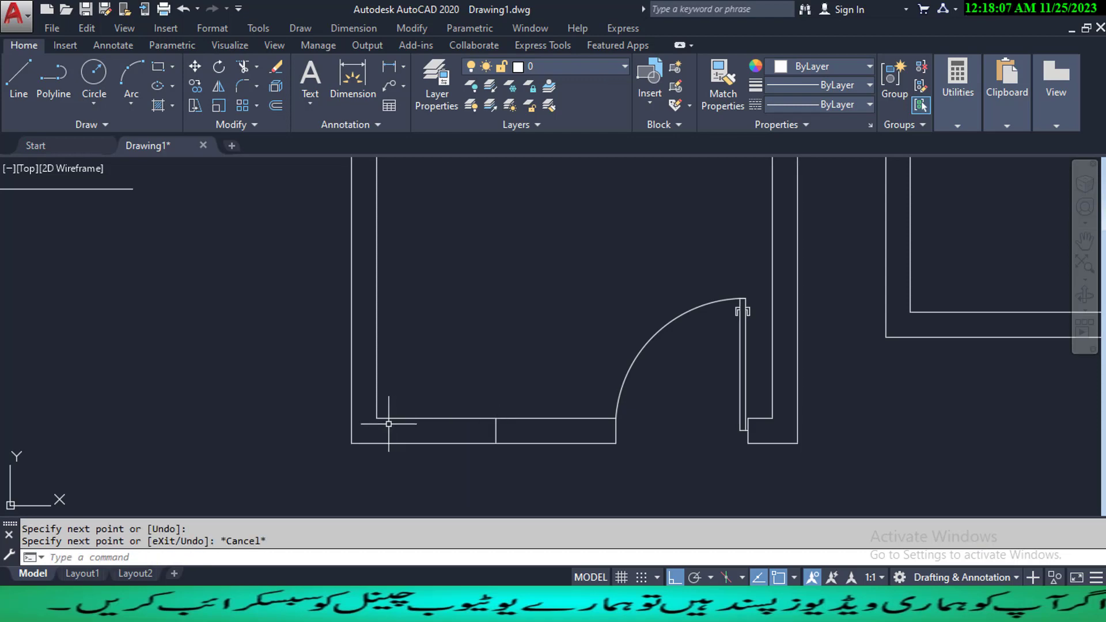
- Add a linear dimension from the room's inner bottom-left corner to the wall's midpoint line, placed above the bottom wall
left_click(374, 26)
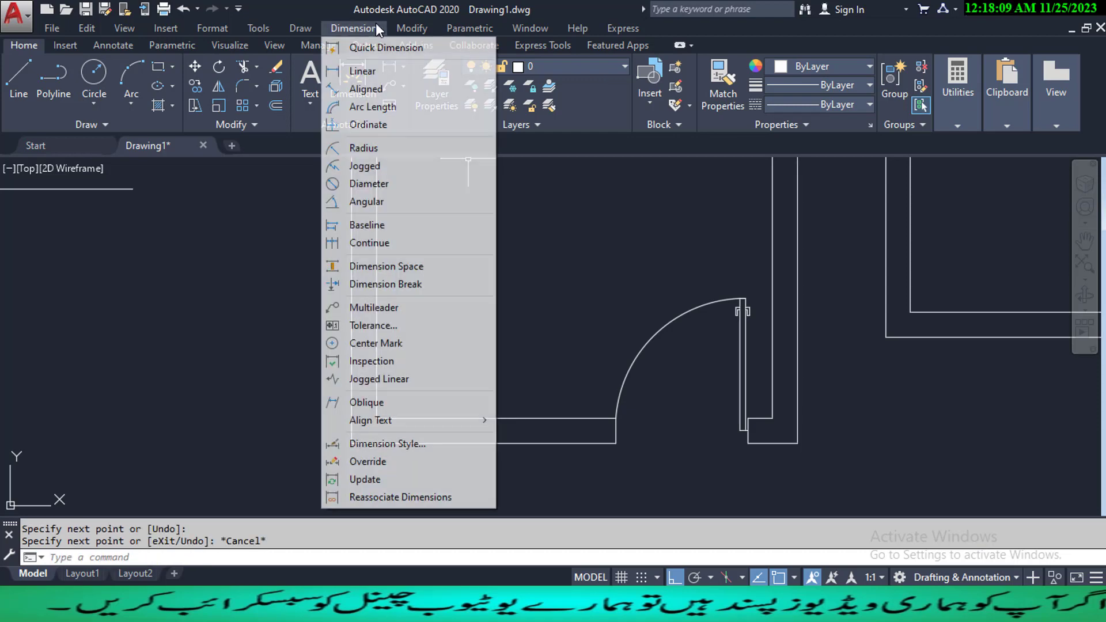
left_click(354, 71)
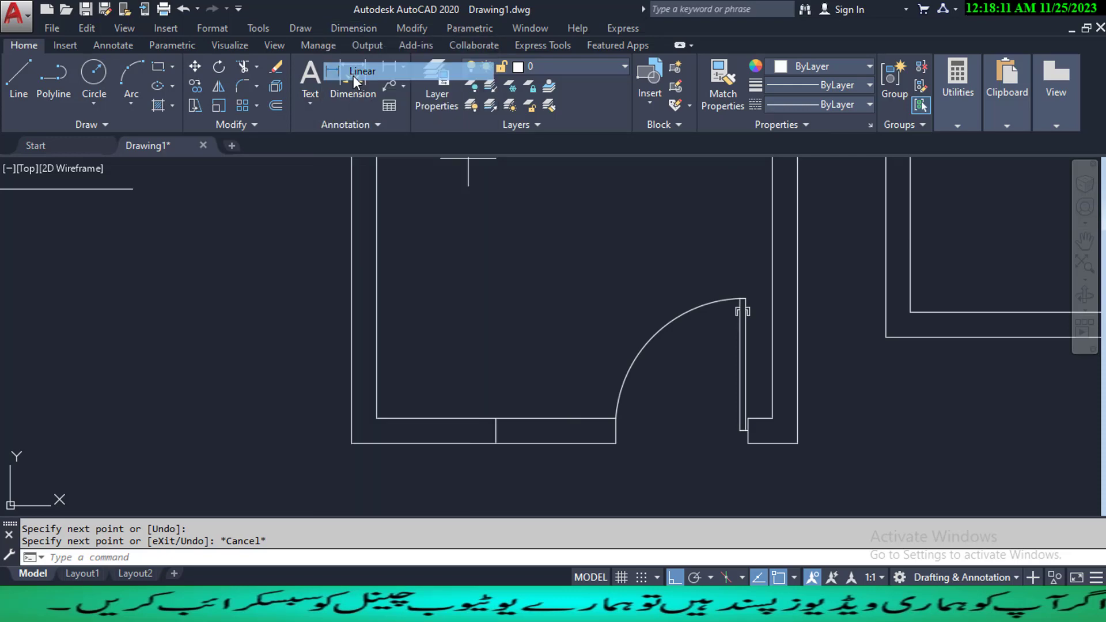
left_click(376, 418)
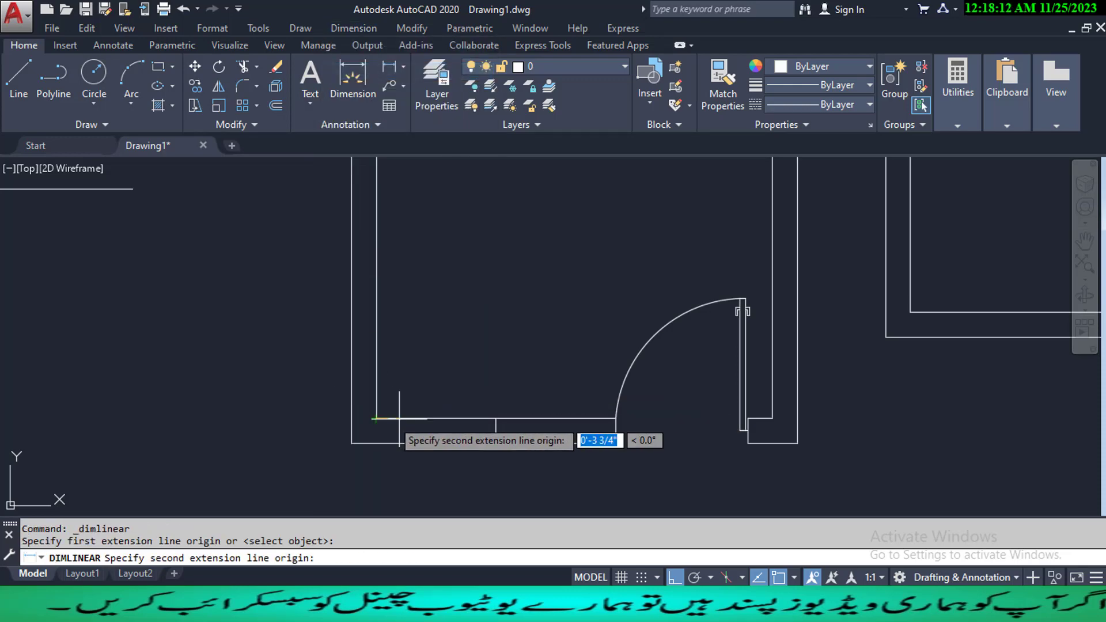
left_click(495, 419)
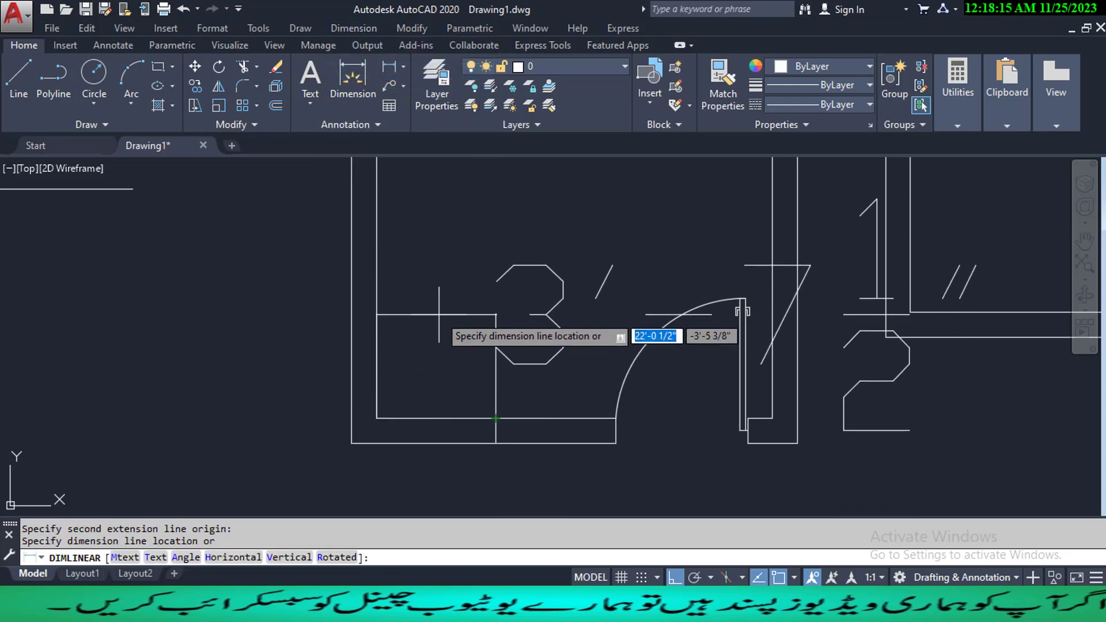
left_click(439, 314)
- Add a linear dimension from the wall's midpoint line to the door opening's near edge, placed below the bottom wall
key("Return")
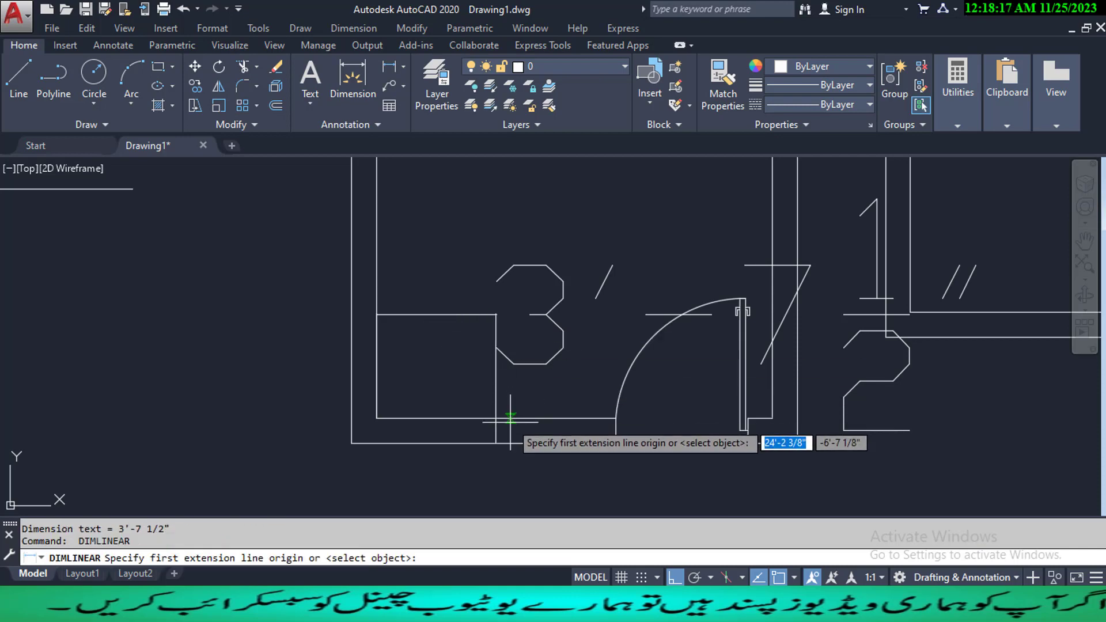
left_click(495, 419)
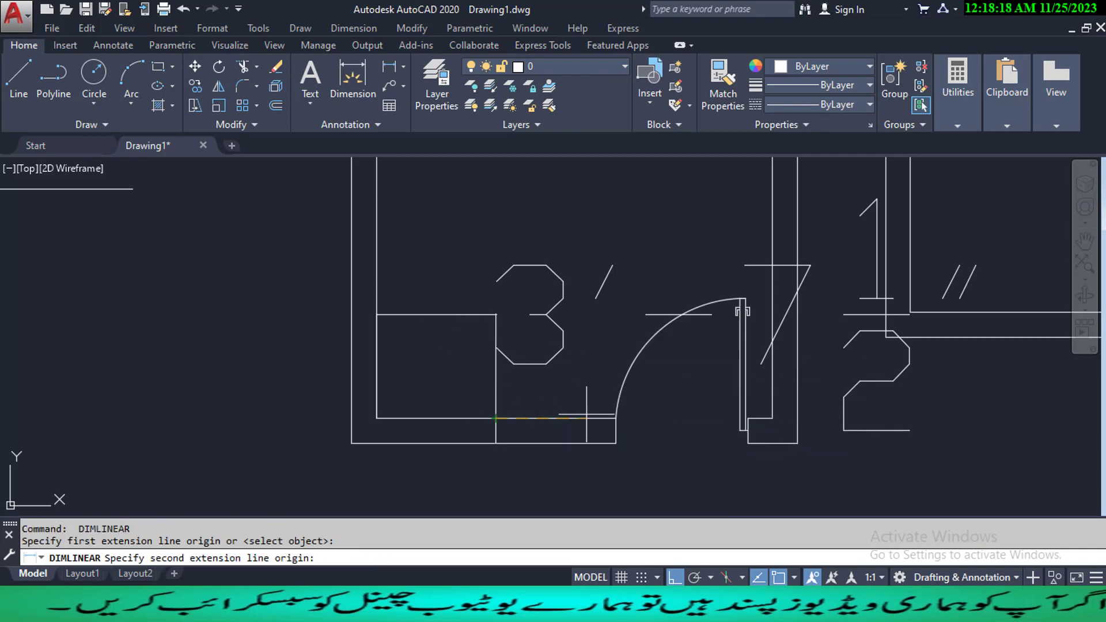
left_click(615, 419)
scroll(567, 443, "down", 2)
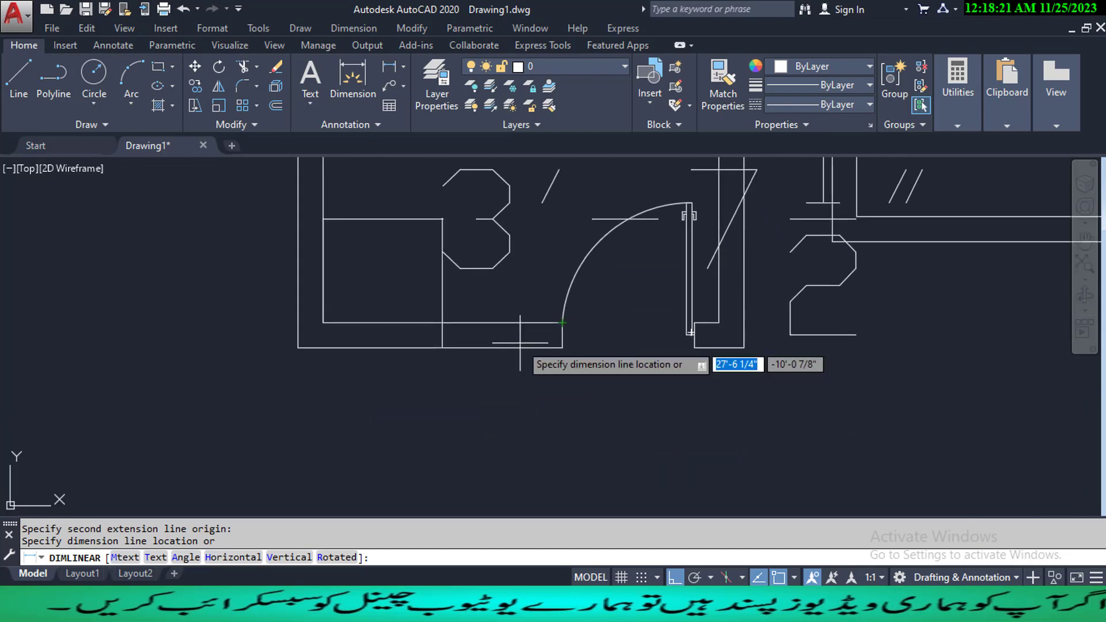
left_click(519, 424)
mouse_move(587, 414)
middle_mouse_down()
mouse_move(561, 391)
mouse_move(535, 402)
middle_mouse_up()
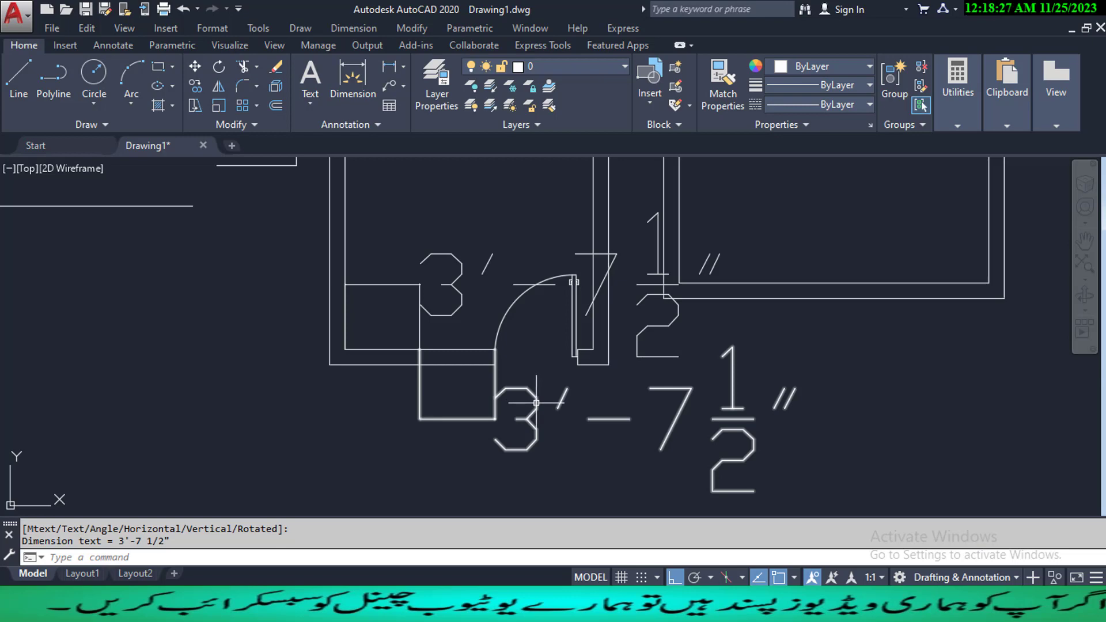
- Change the color of both bottom wall dimensions to Red
left_click(537, 402)
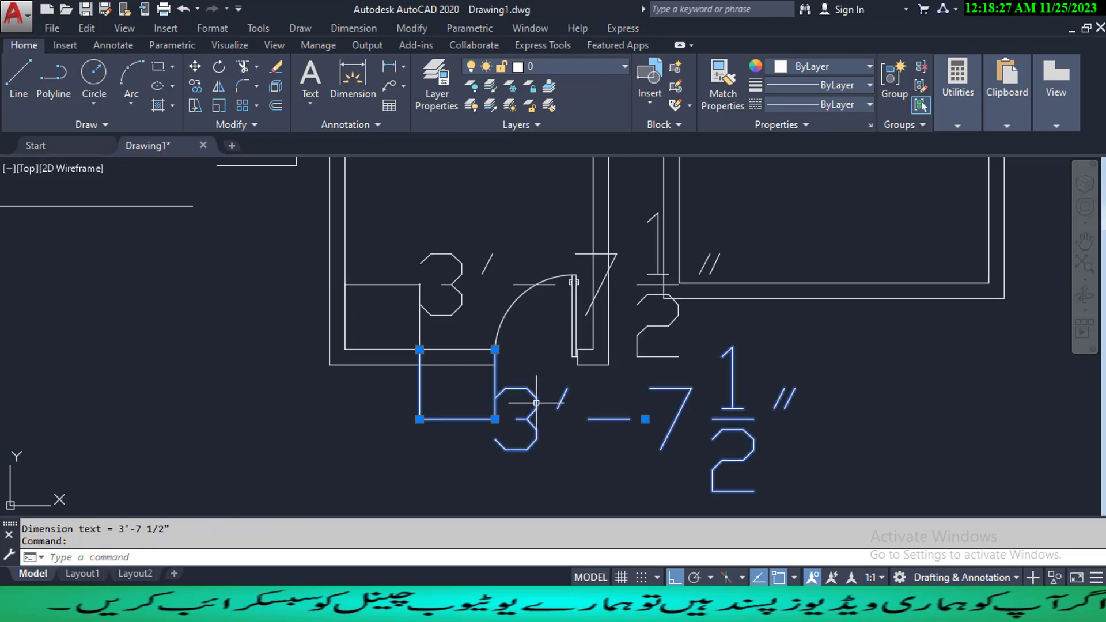
left_click(860, 64)
left_click(779, 221)
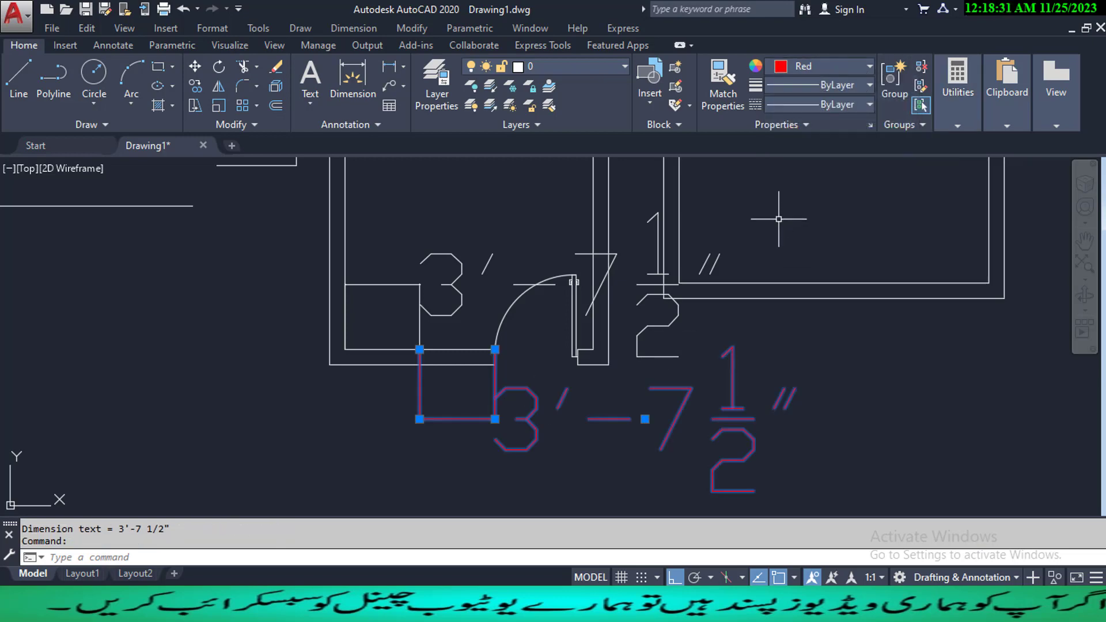
left_click(419, 291)
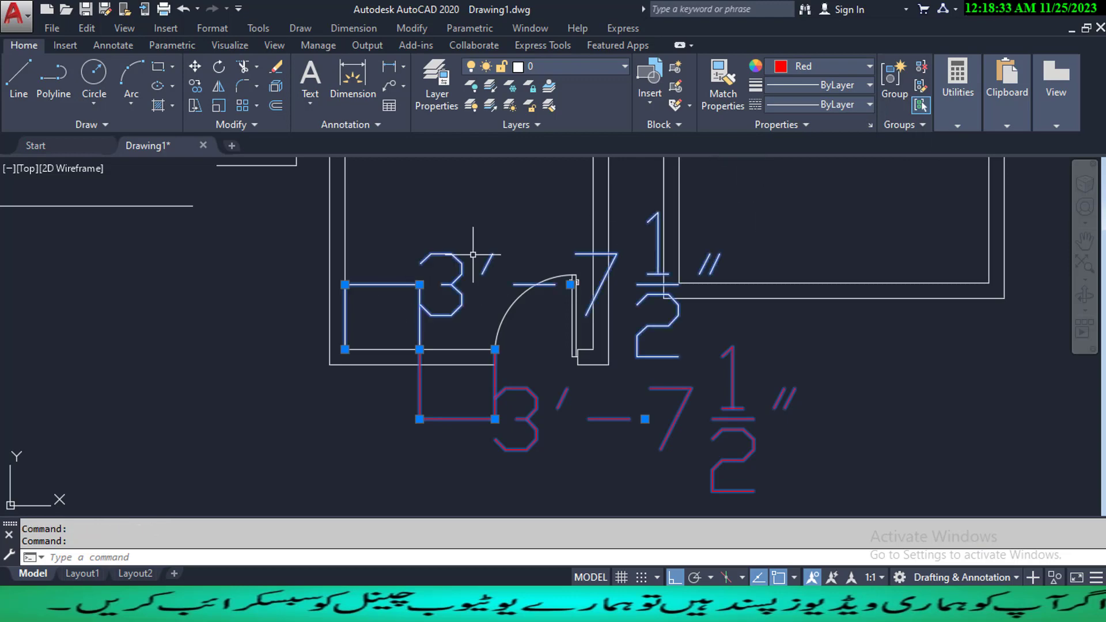
left_click(816, 66)
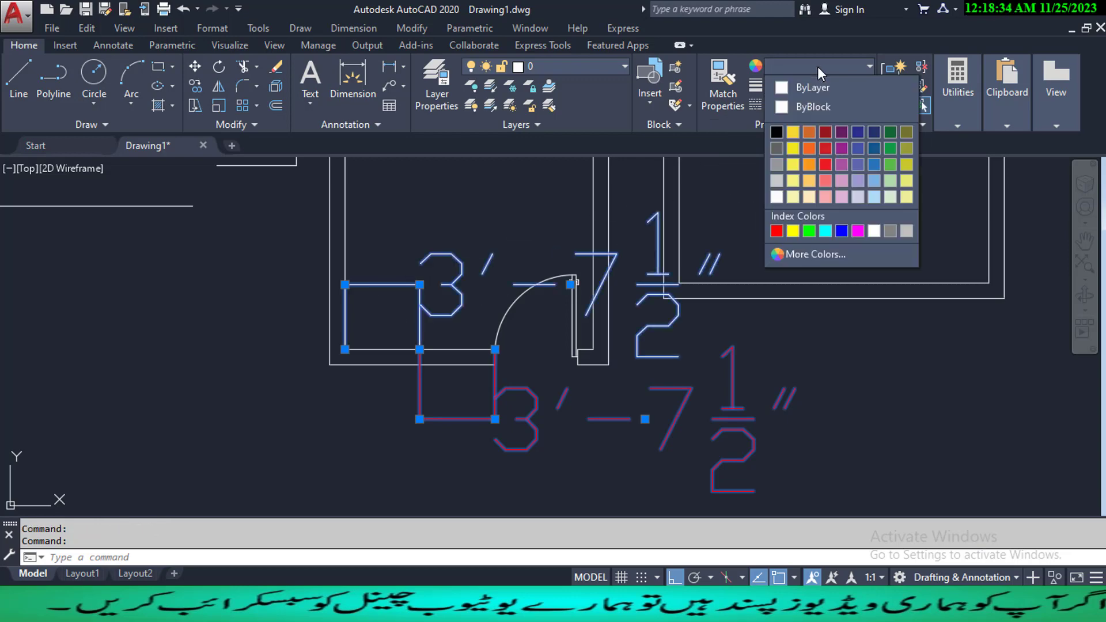
left_click(775, 232)
key("Escape")
key("Escape")
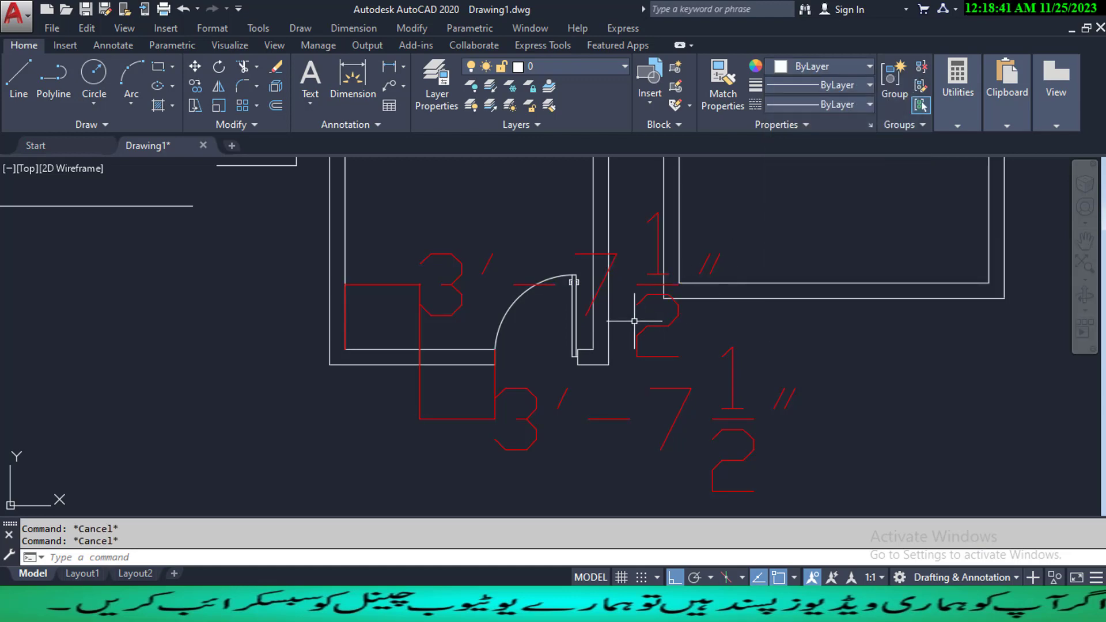
- Modify the Standard dimension style so its Standard text style uses the News701 BT font
middle_click_drag(646, 323, 635, 366)
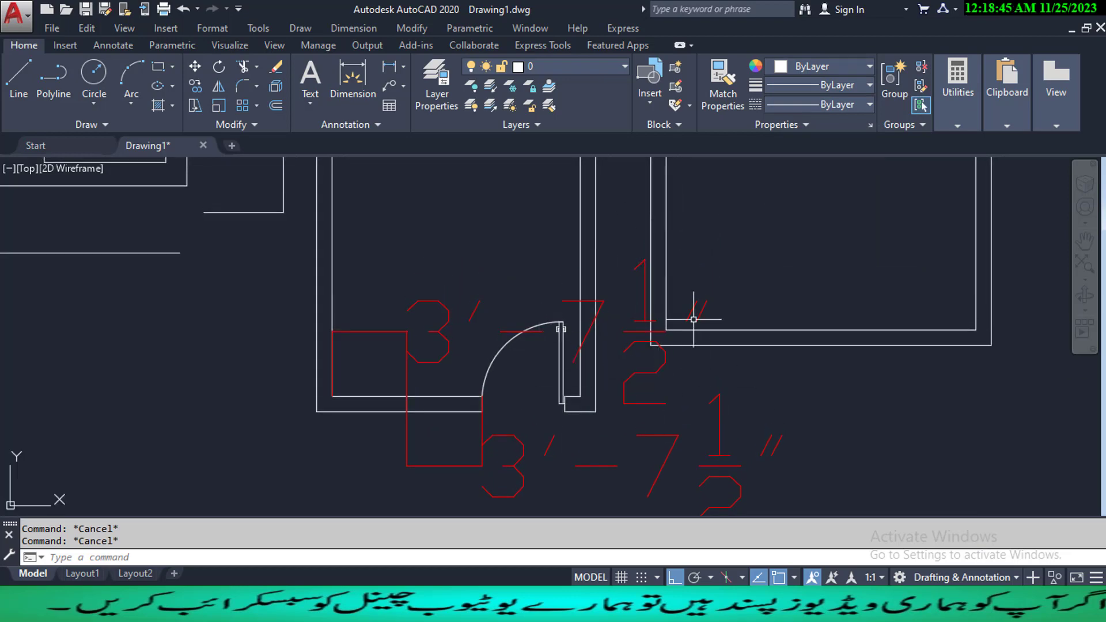
type("d")
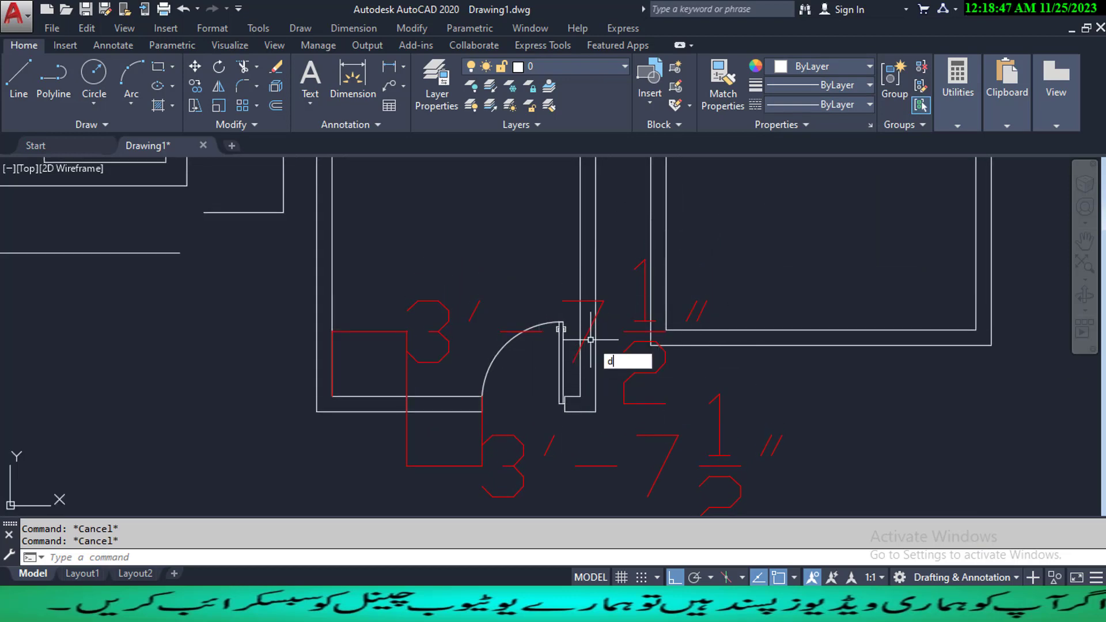
key("Return")
left_click(721, 269)
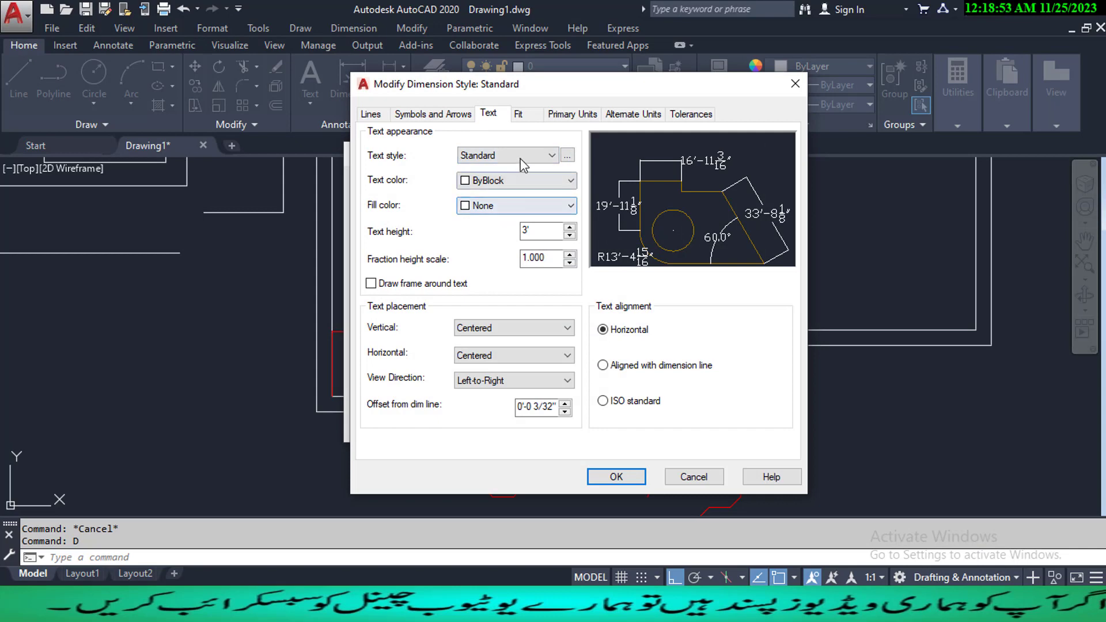
left_click(557, 156)
left_click(567, 158)
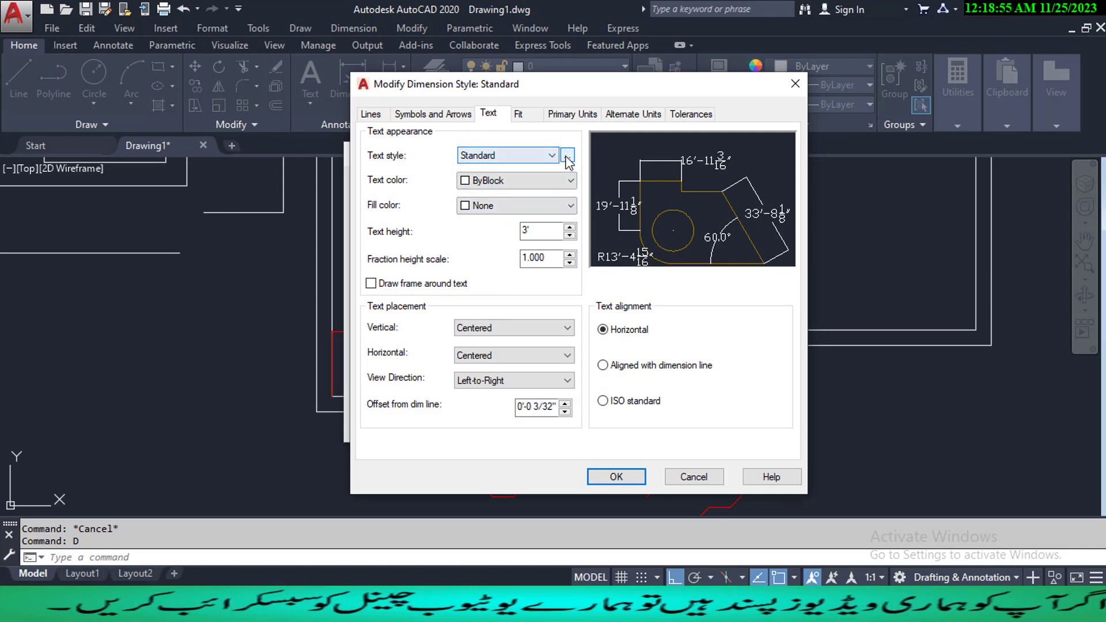
left_click(567, 157)
left_click(620, 214)
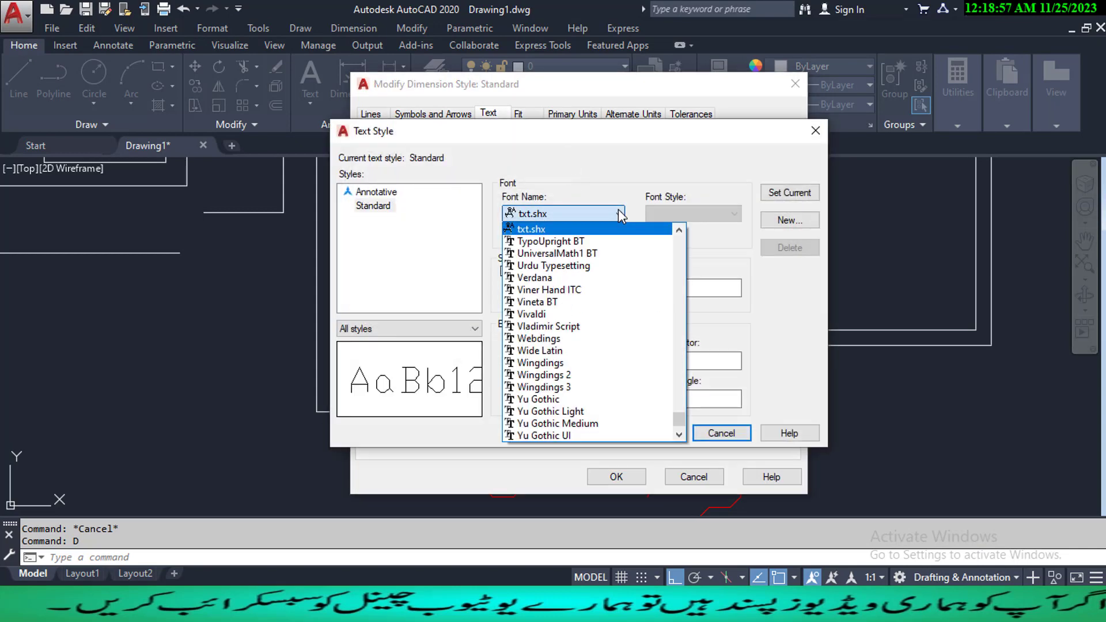
key("n")
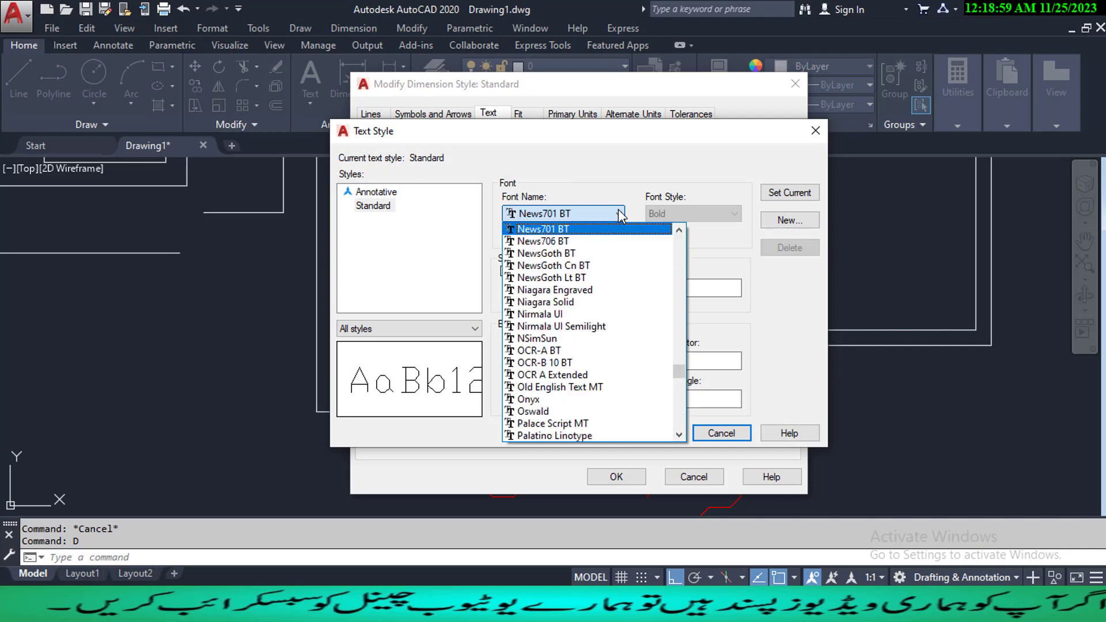
left_click(572, 230)
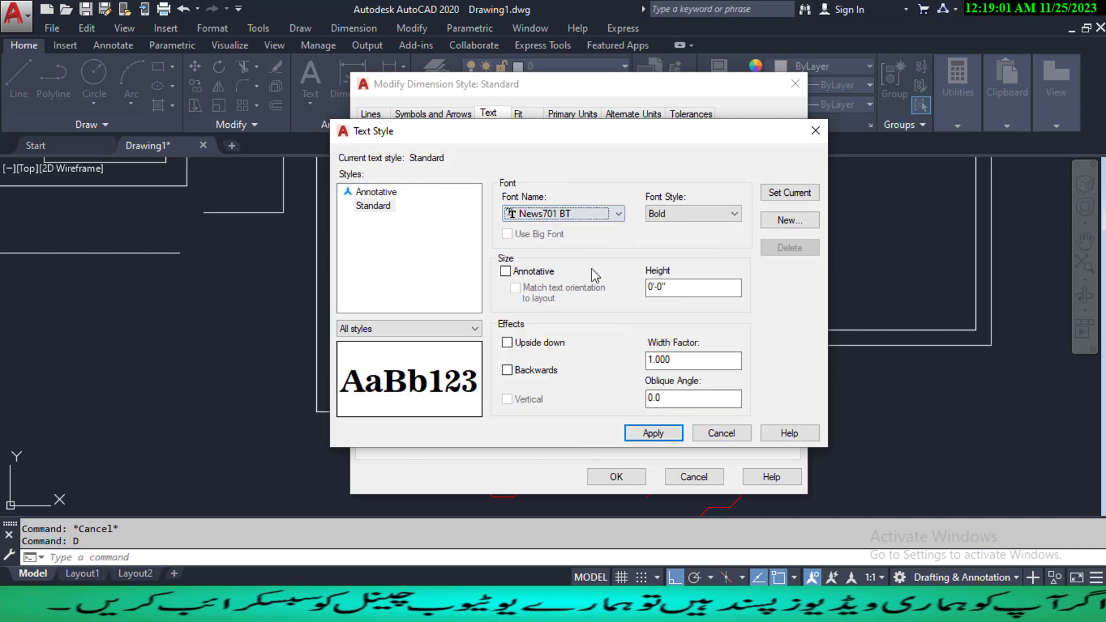
left_click(655, 433)
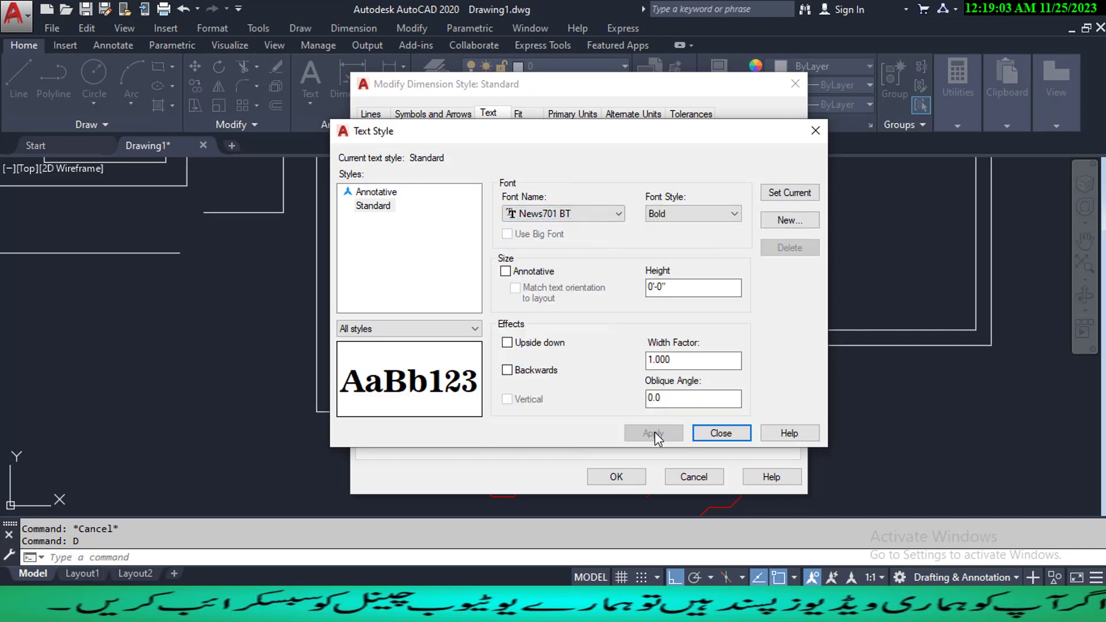
left_click(713, 435)
left_click(616, 477)
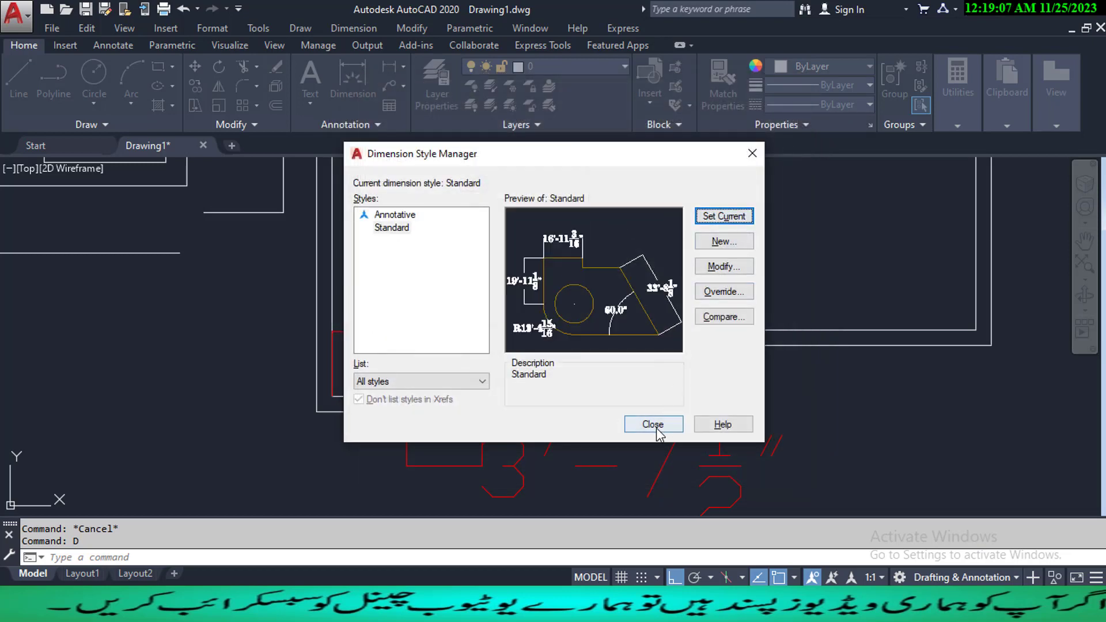
left_click(655, 428)
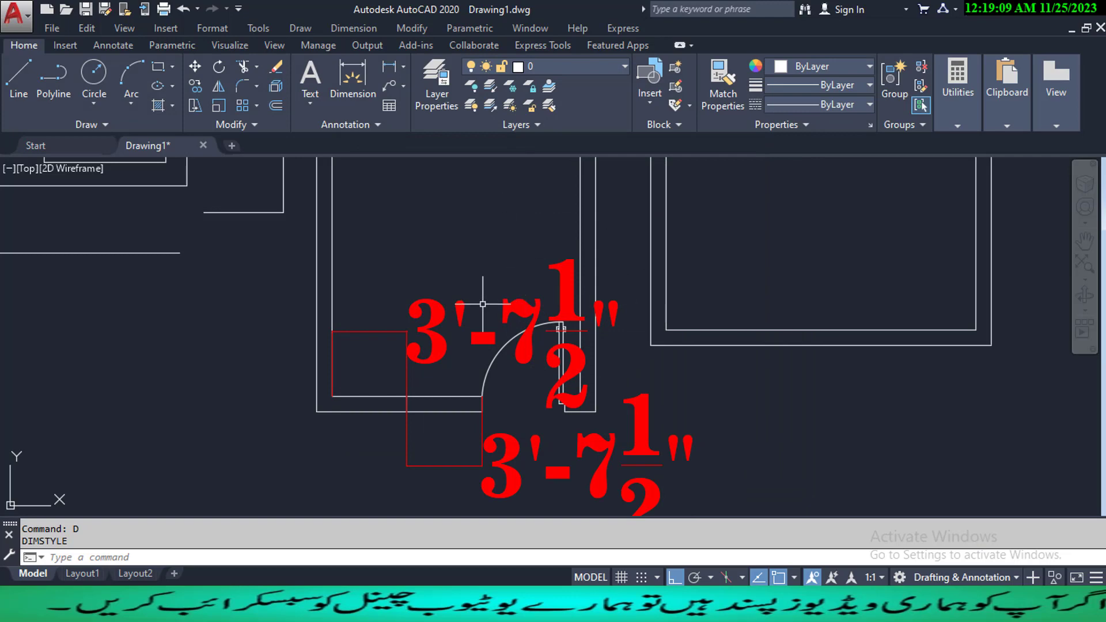
- Erase both red dimensions above and below the bottom wall
scroll(519, 322, "down", 4)
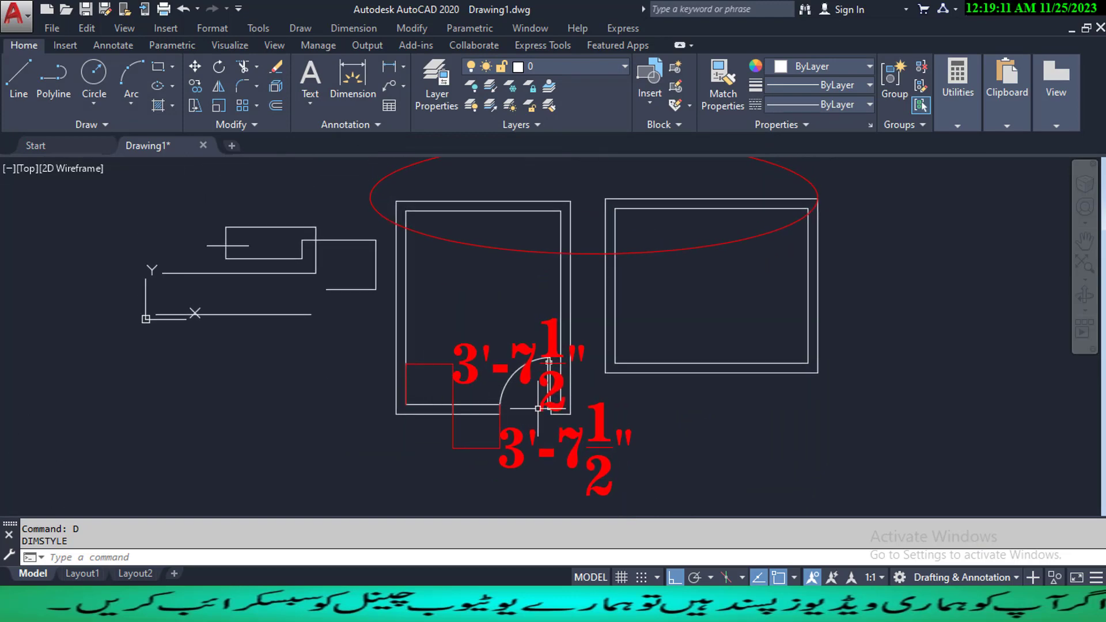
scroll(445, 356, "up", 2)
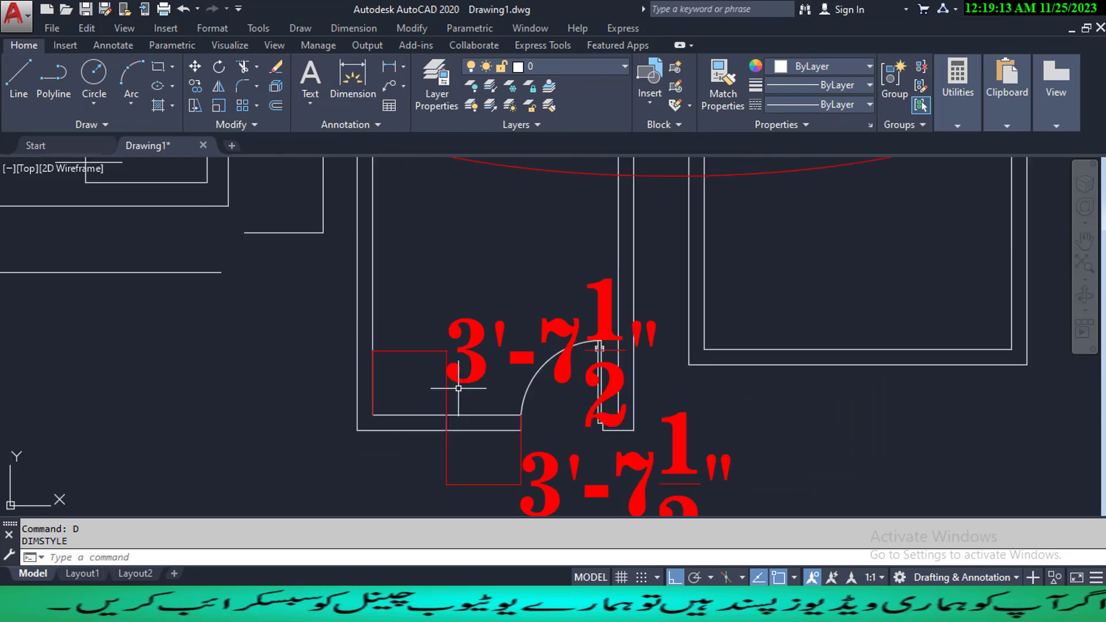
middle_click_drag(534, 369, 490, 312)
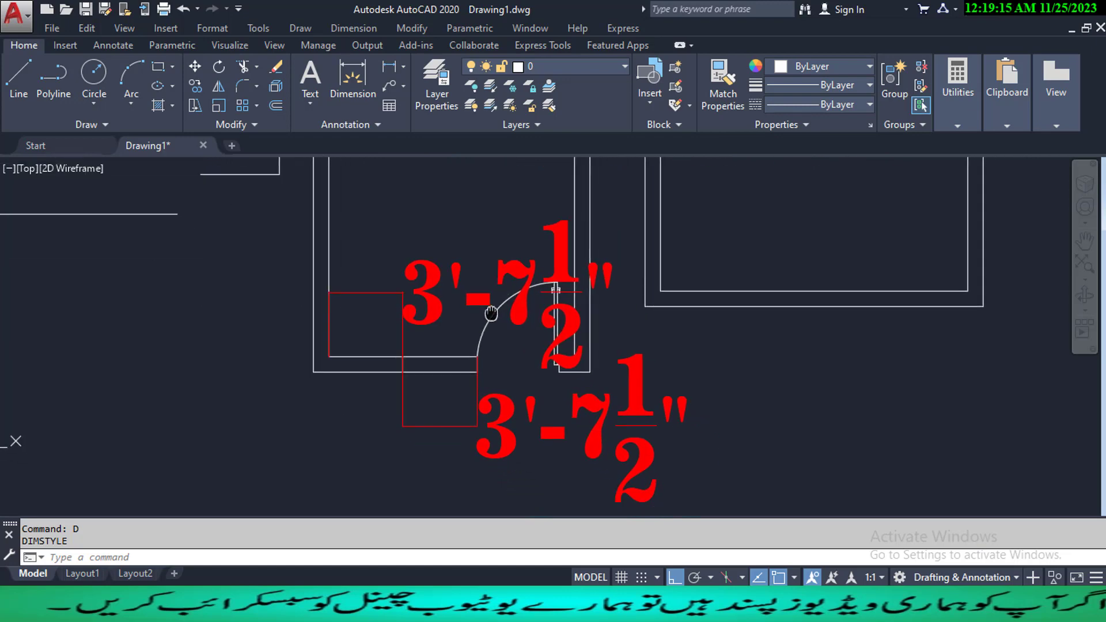
left_click(436, 341)
left_click(395, 271)
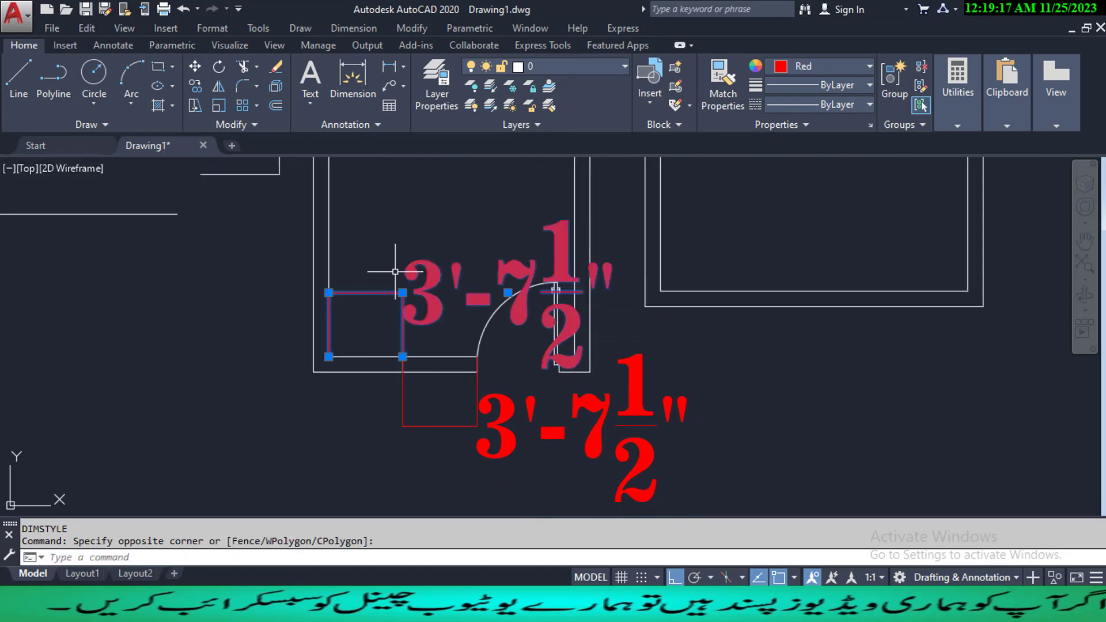
type("e")
key("space")
left_click(496, 480)
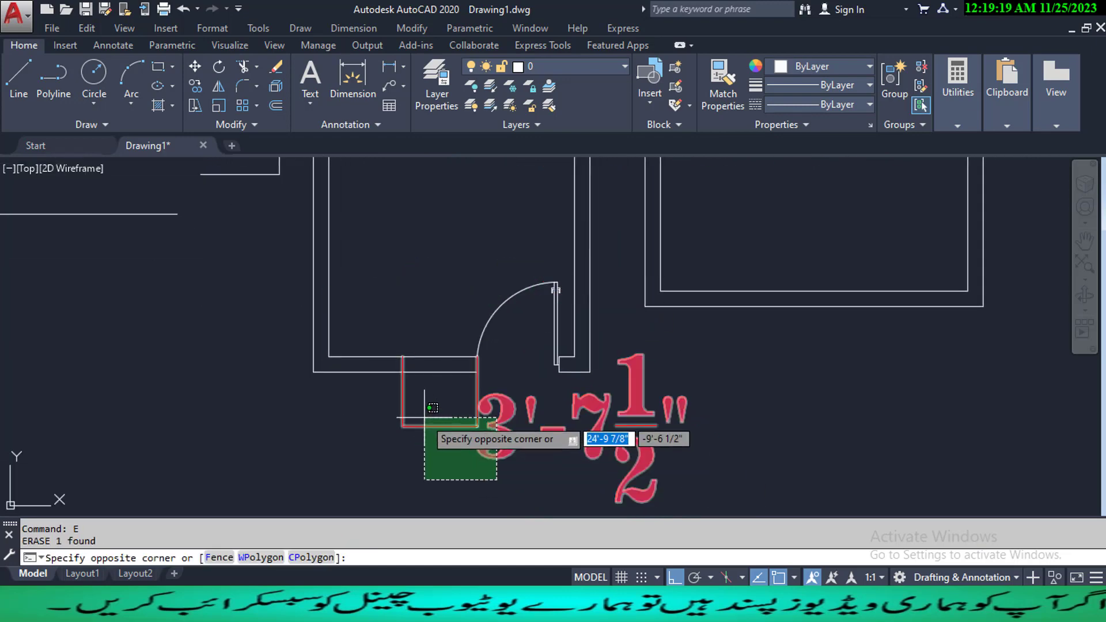
left_click(425, 402)
key("space")
middle_click_drag(416, 397, 457, 456)
scroll(438, 430, "up", 2)
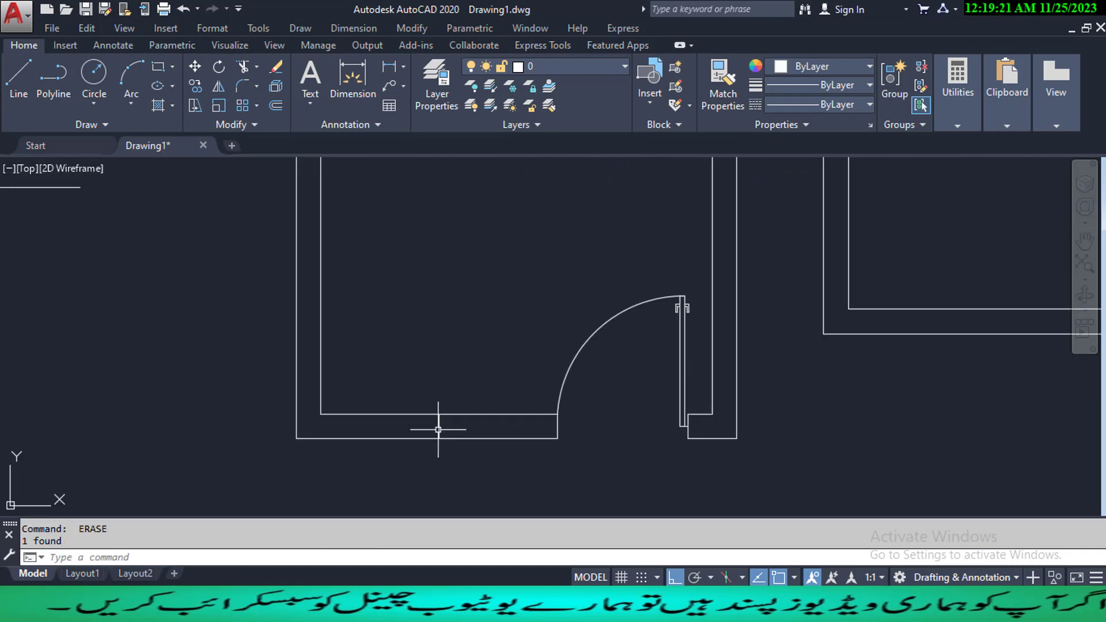
- Offset the bottom wall's midpoint line by 1'6" to both its right and left sides
type("o")
key("space")
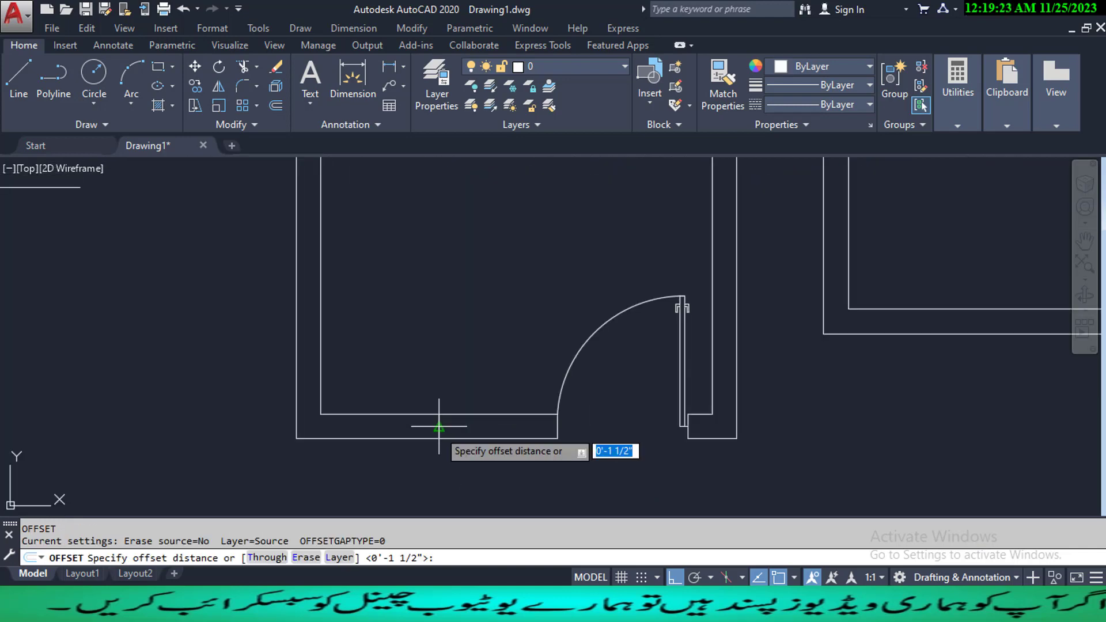
type("1'6")
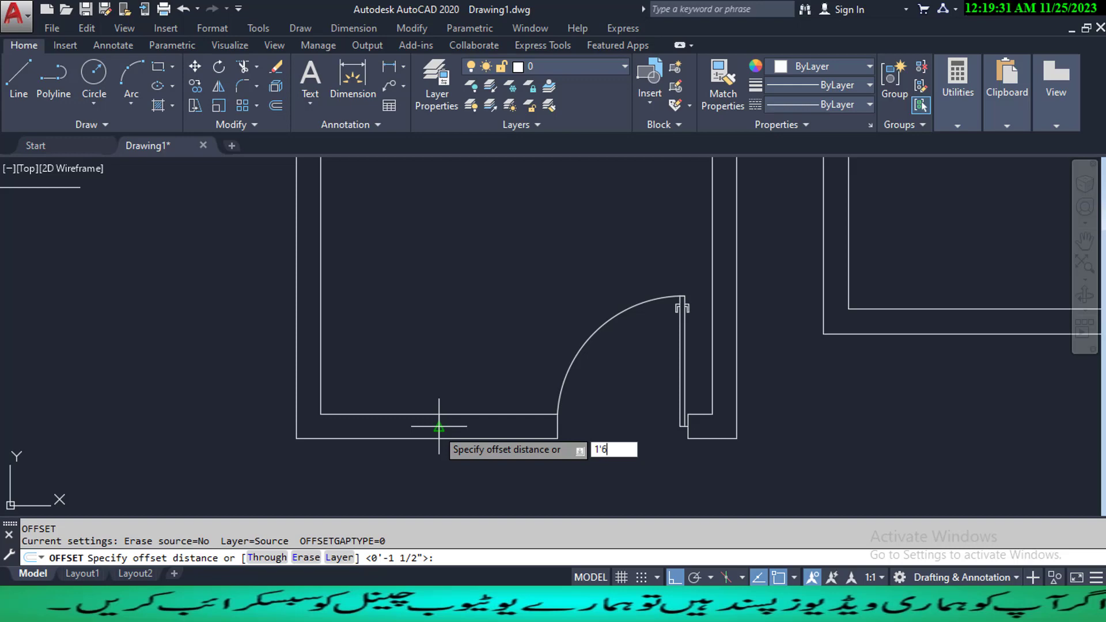
type("\"")
key("Return")
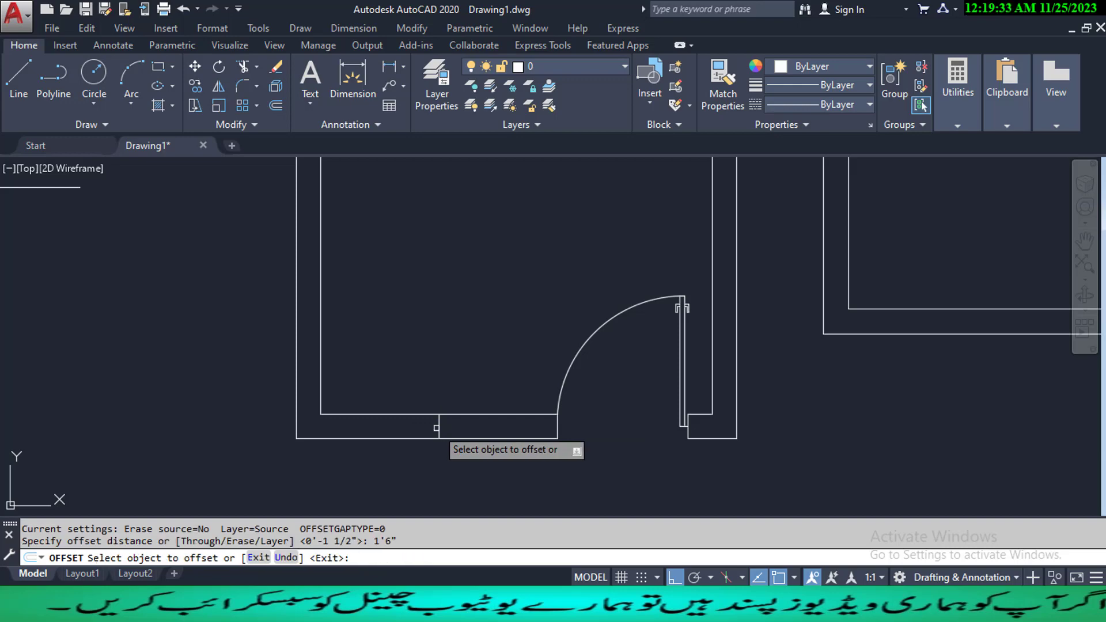
left_click(438, 428)
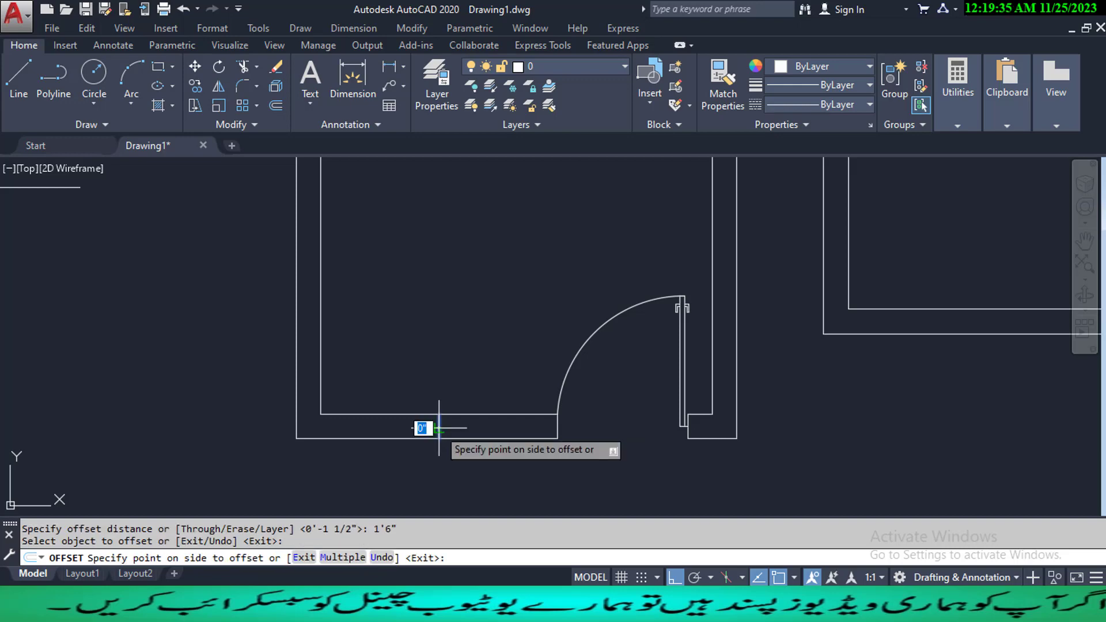
left_click(526, 428)
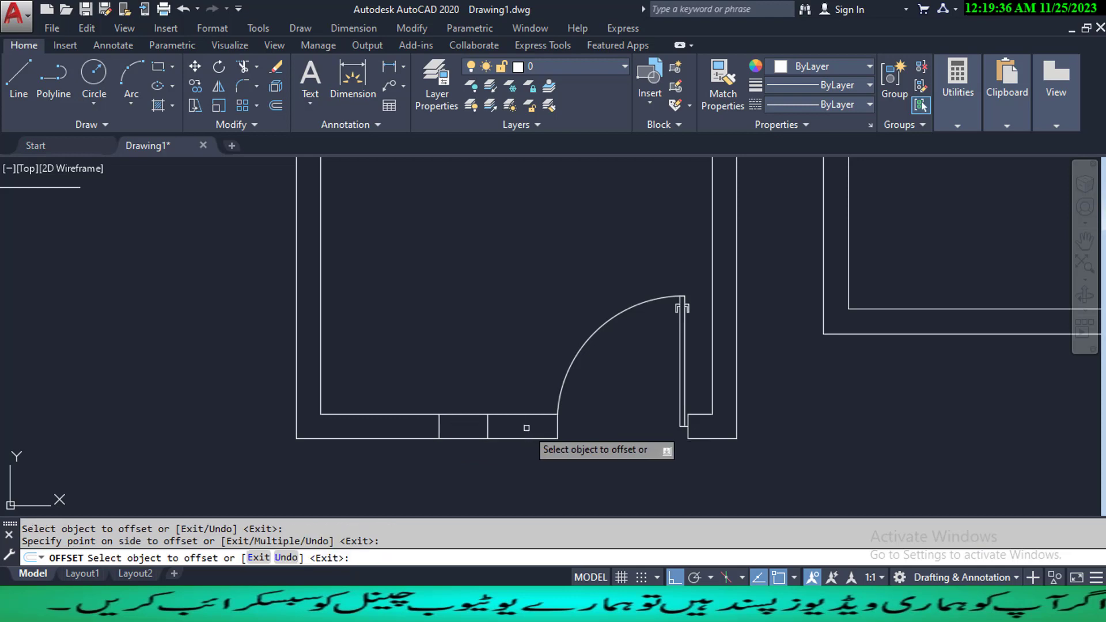
left_click(439, 429)
left_click(405, 427)
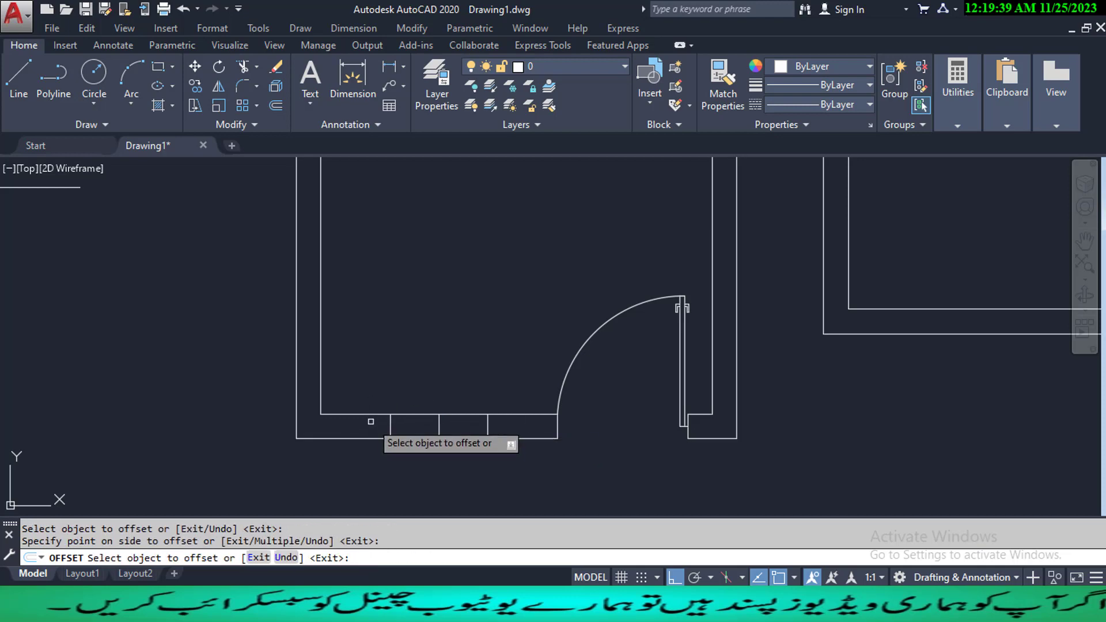
- Erase the middle line between the two offset lines in the bottom wall
key("Escape")
key("Escape")
key("Escape")
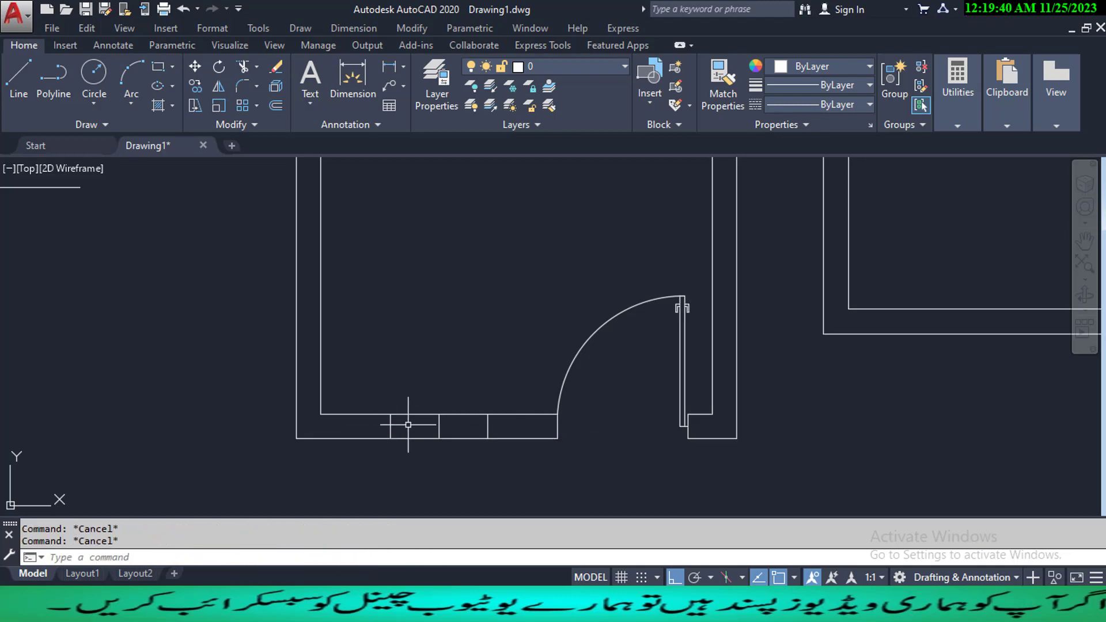
left_click(439, 427)
type("e")
key("Return")
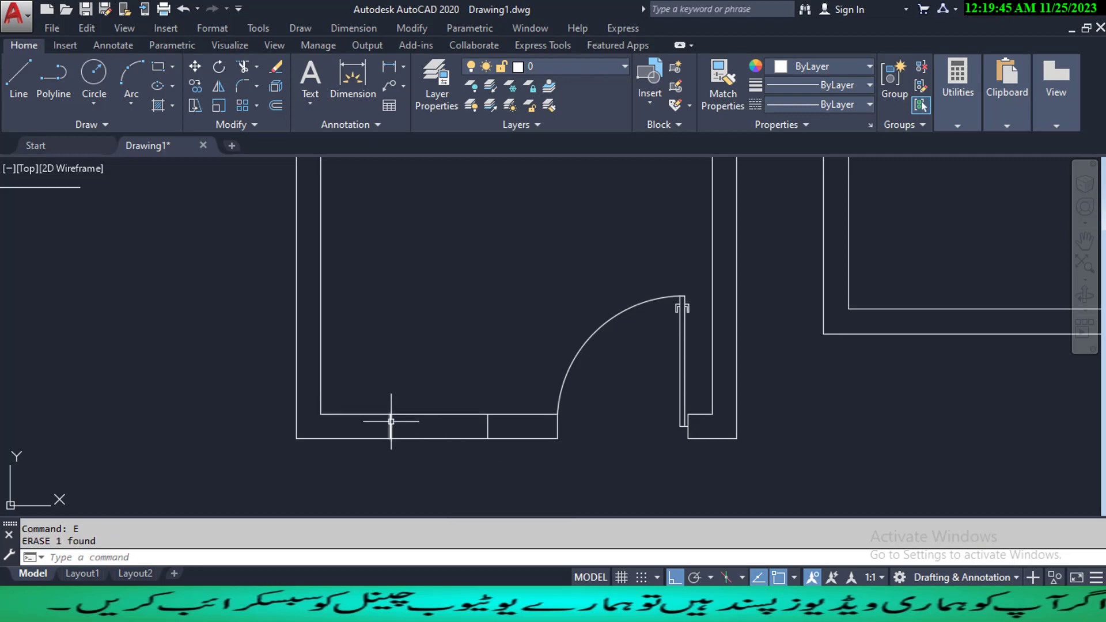
- Add a linear dimension between the two remaining opening lines, placed above the bottom wall inside the room
left_click(360, 28)
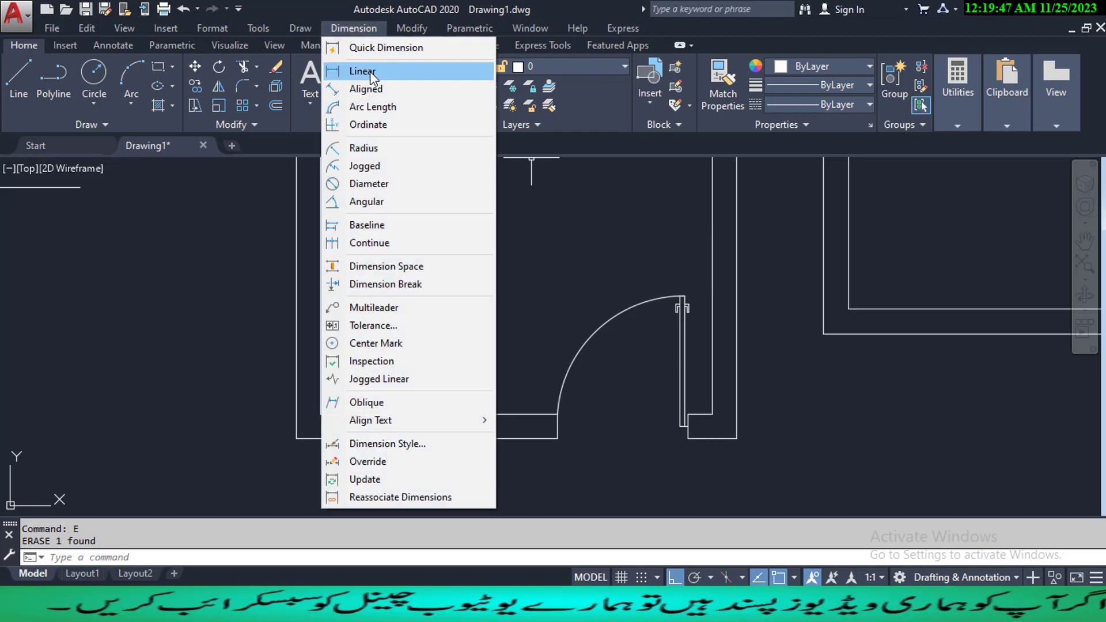
left_click(372, 74)
left_click(390, 414)
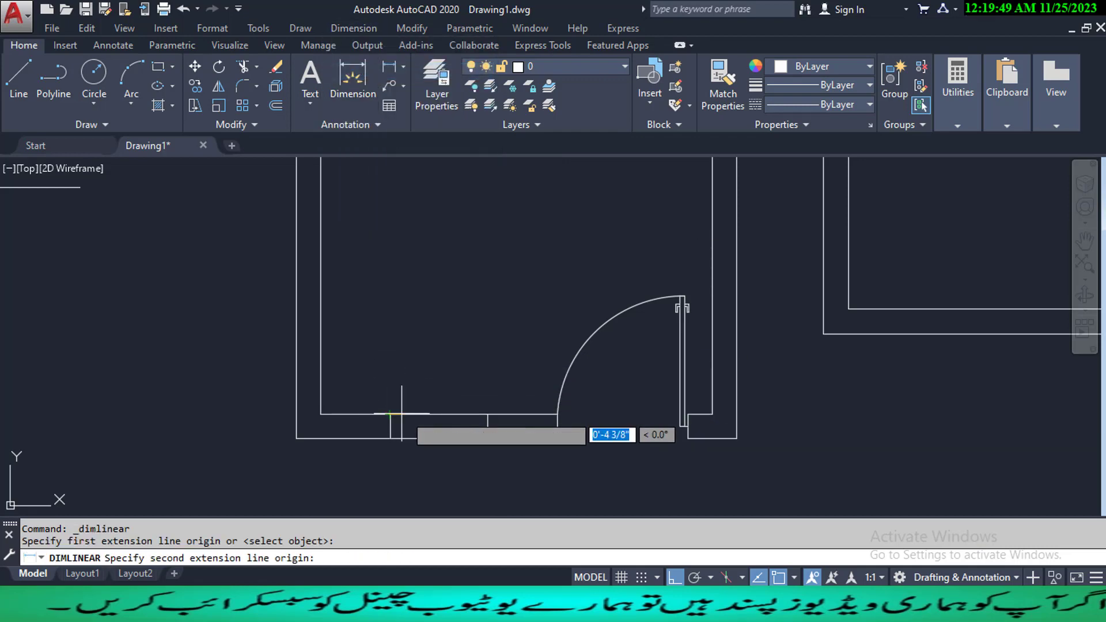
left_click(487, 414)
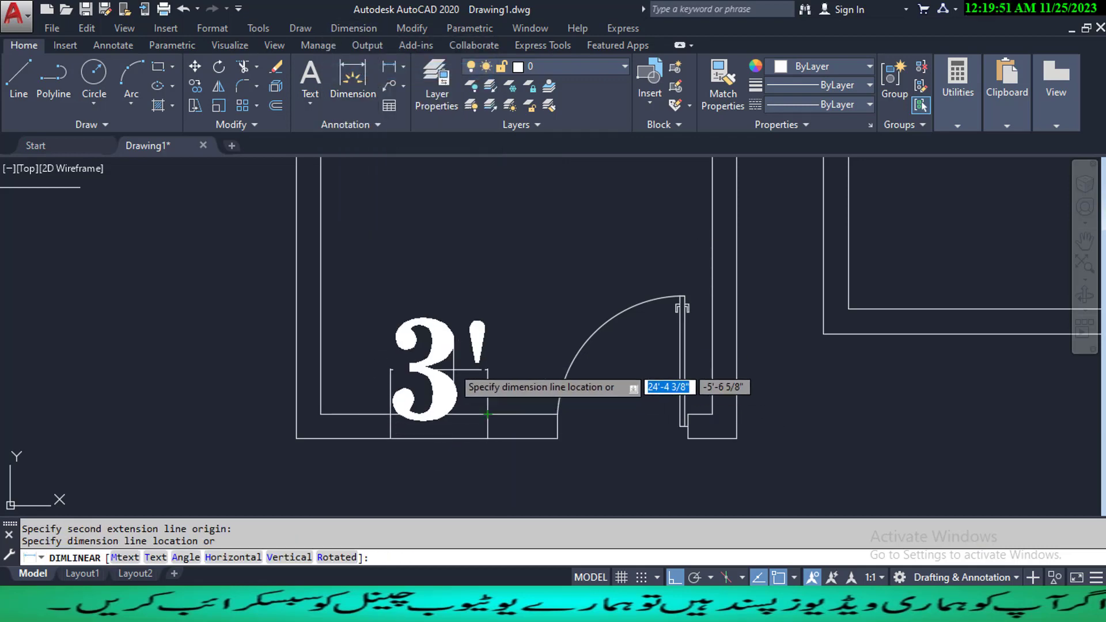
left_click(444, 327)
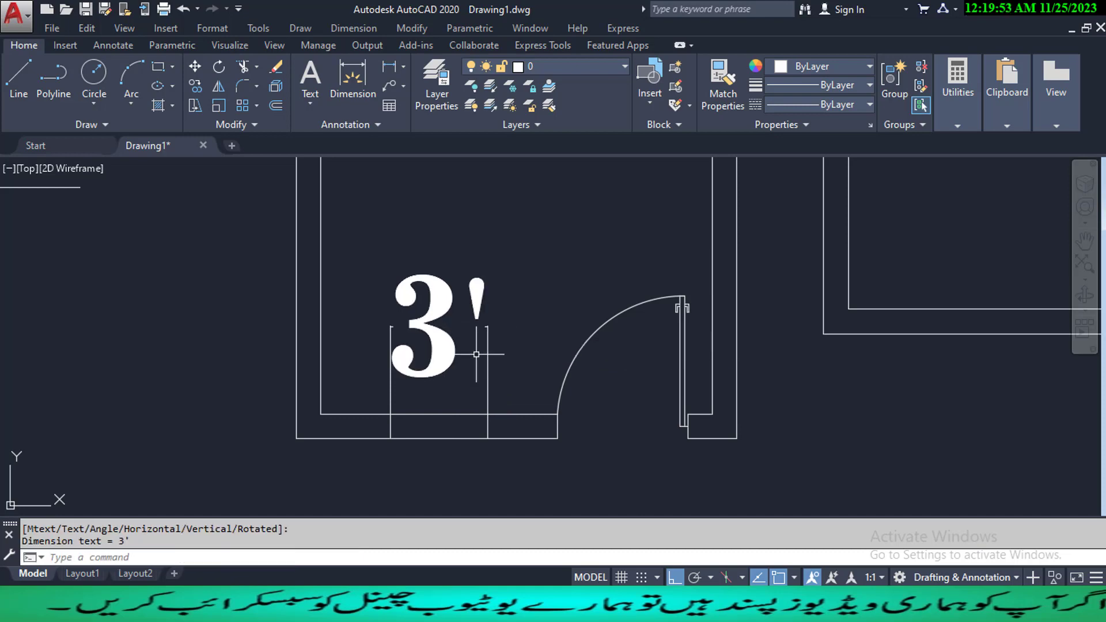
- Modify the Standard dimension style so its text color is Red, keeping the primary units precision at 0'-0 1/16"
type("d")
key("Return")
left_click(721, 265)
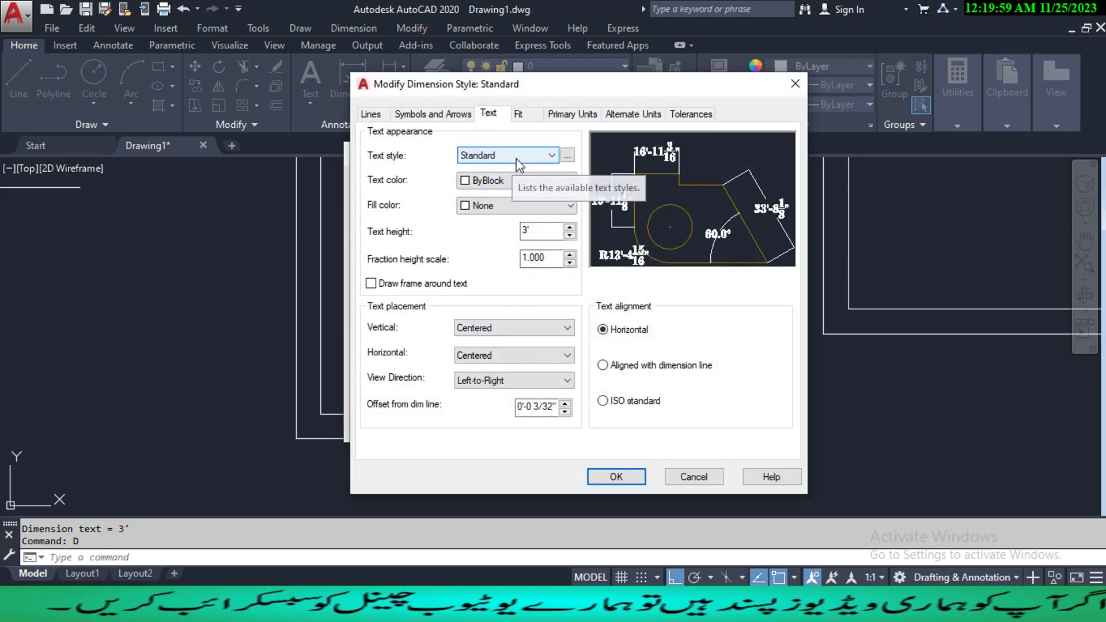
left_click(509, 180)
left_click(496, 222)
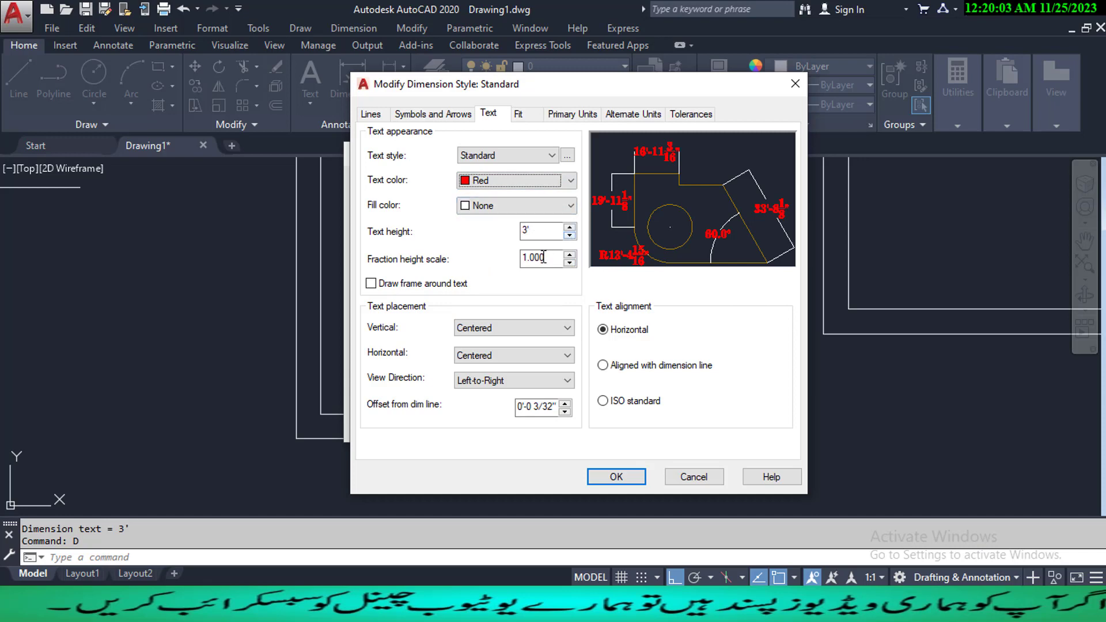
left_click(569, 114)
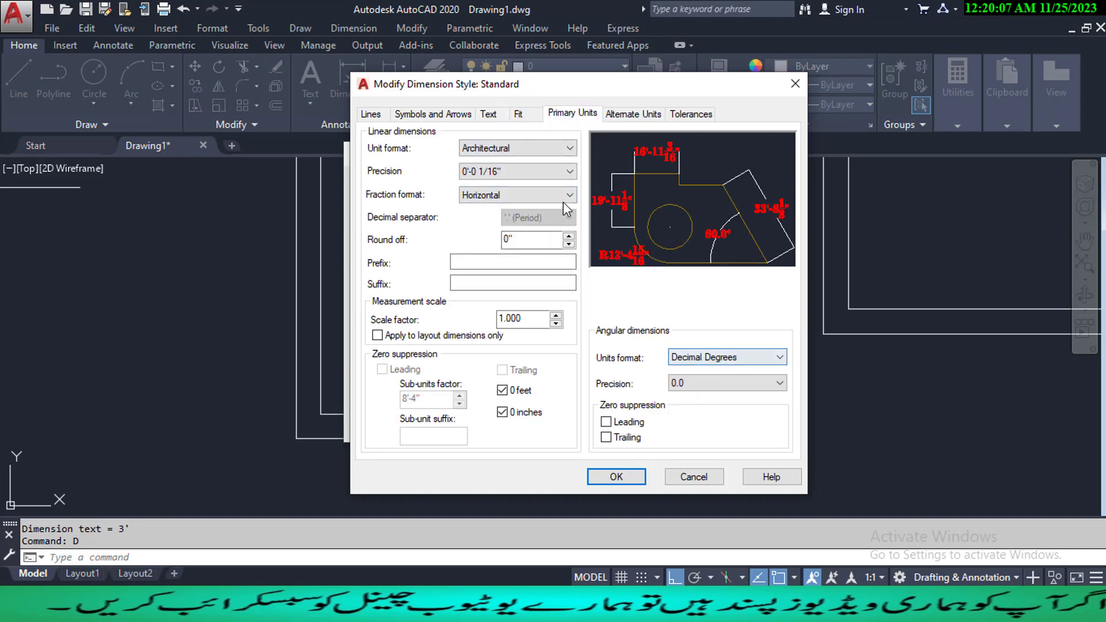
left_click(545, 171)
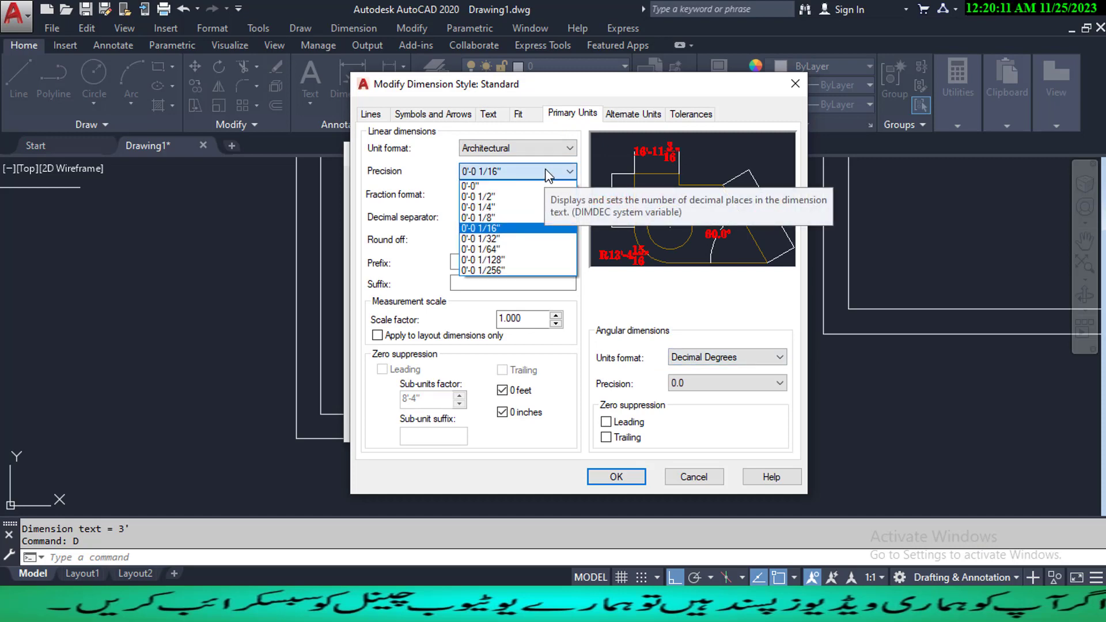
left_click(547, 172)
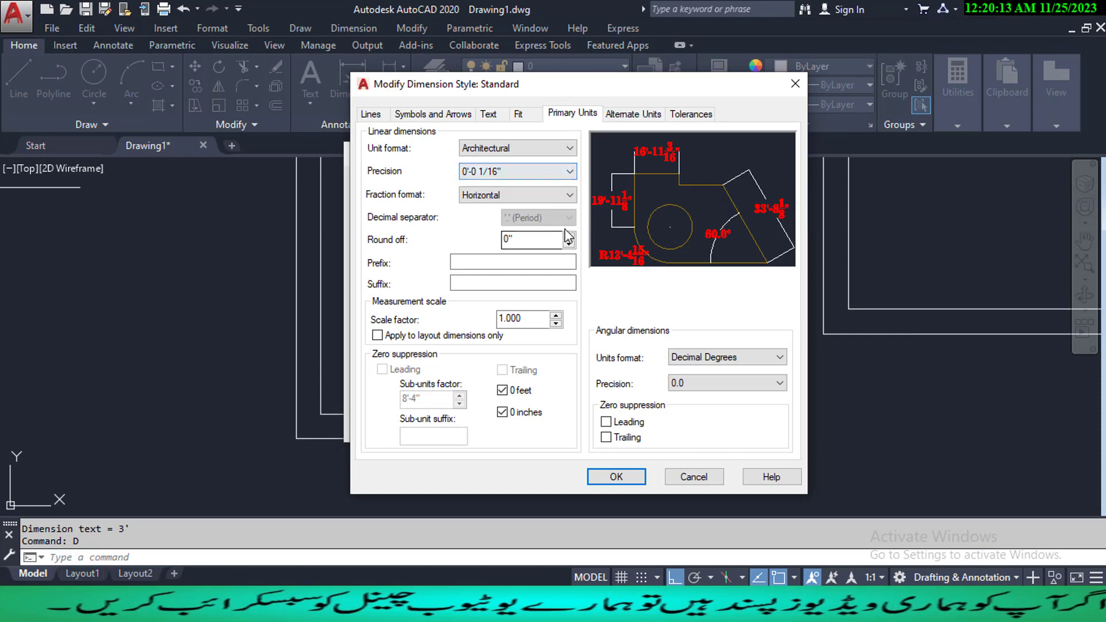
left_click(616, 477)
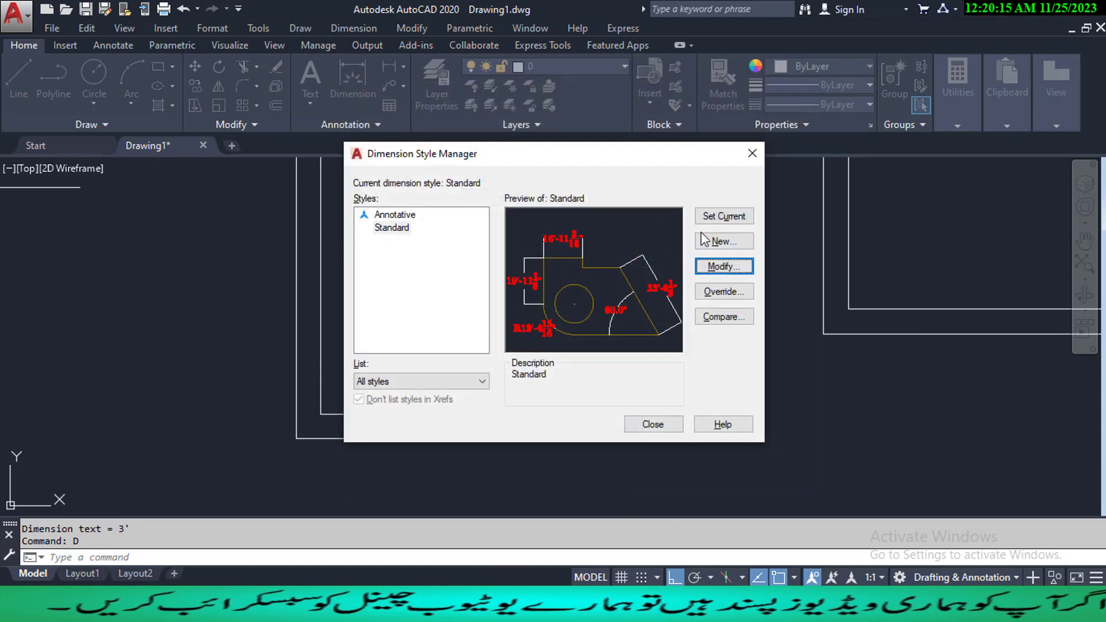
left_click(662, 426)
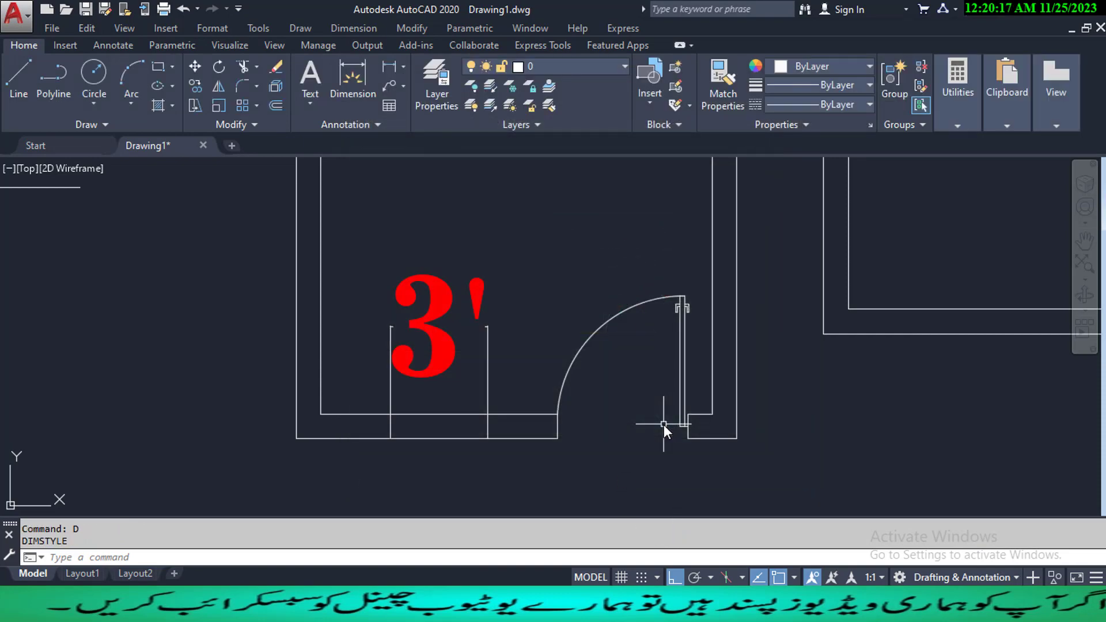
scroll(445, 390, "down", 3)
scroll(470, 422, "up", 3)
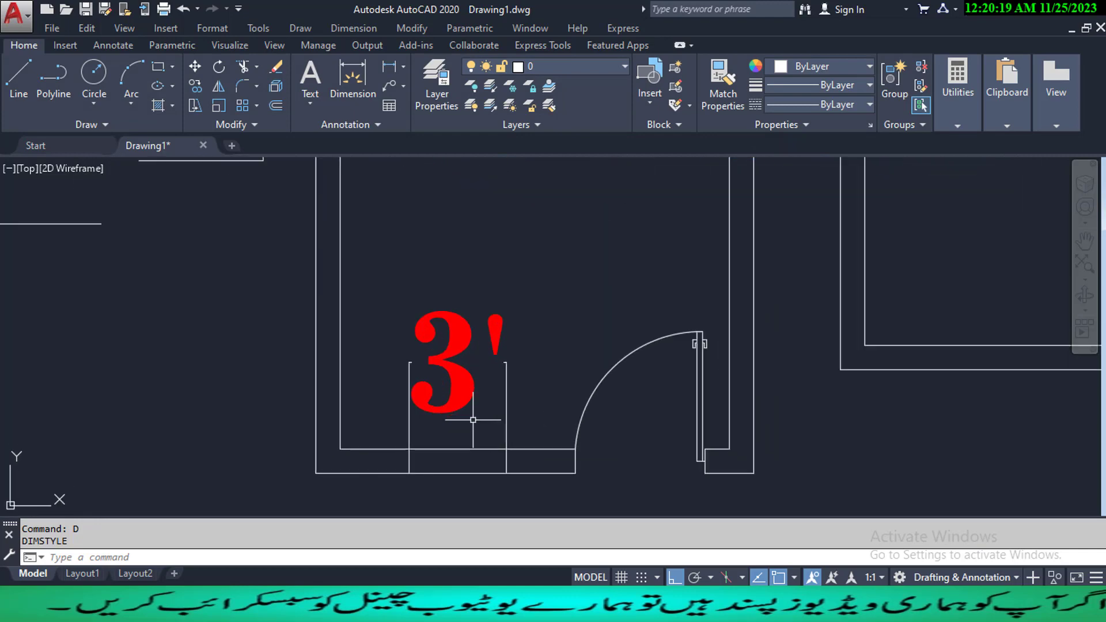
left_click(473, 420)
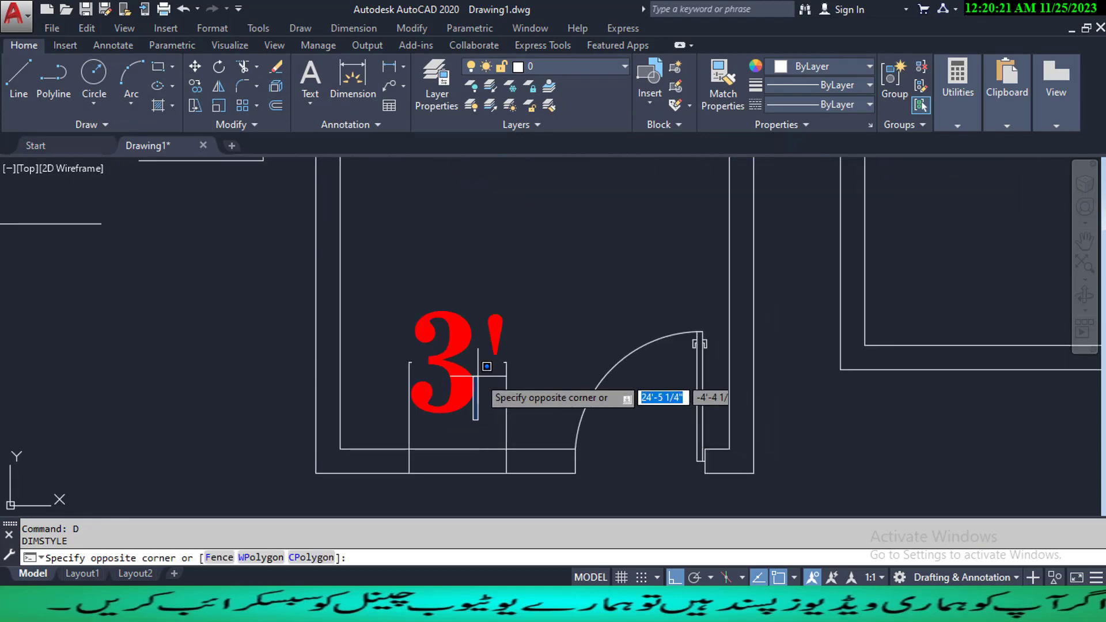
scroll(472, 358, "up", 6)
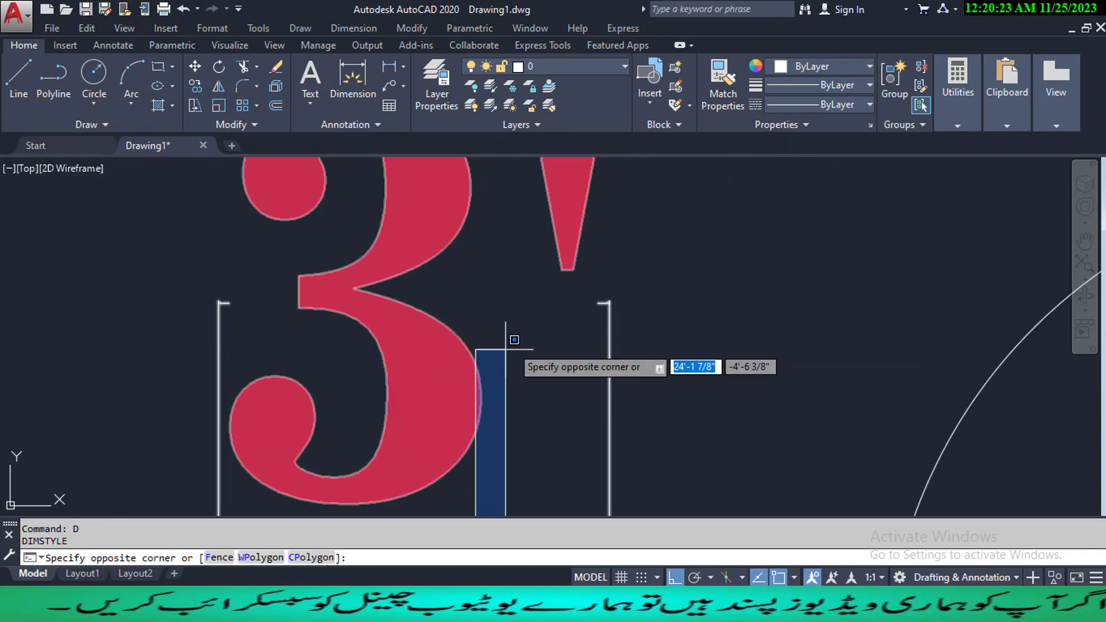
scroll(576, 319, "down", 2)
key("Escape")
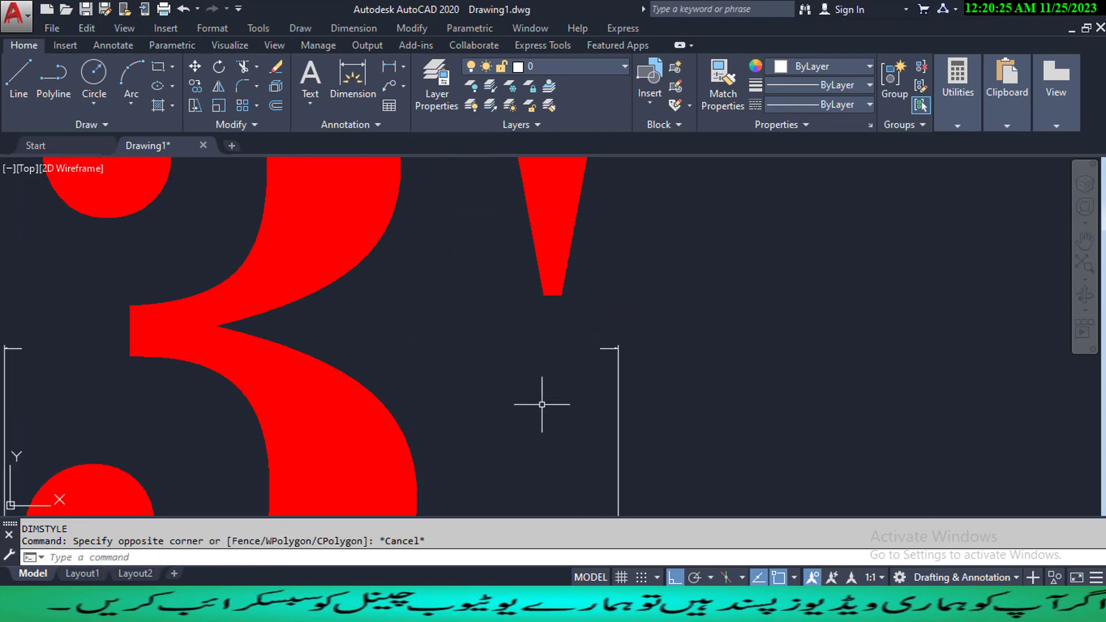
scroll(543, 400, "down", 3)
type("d")
key("Return")
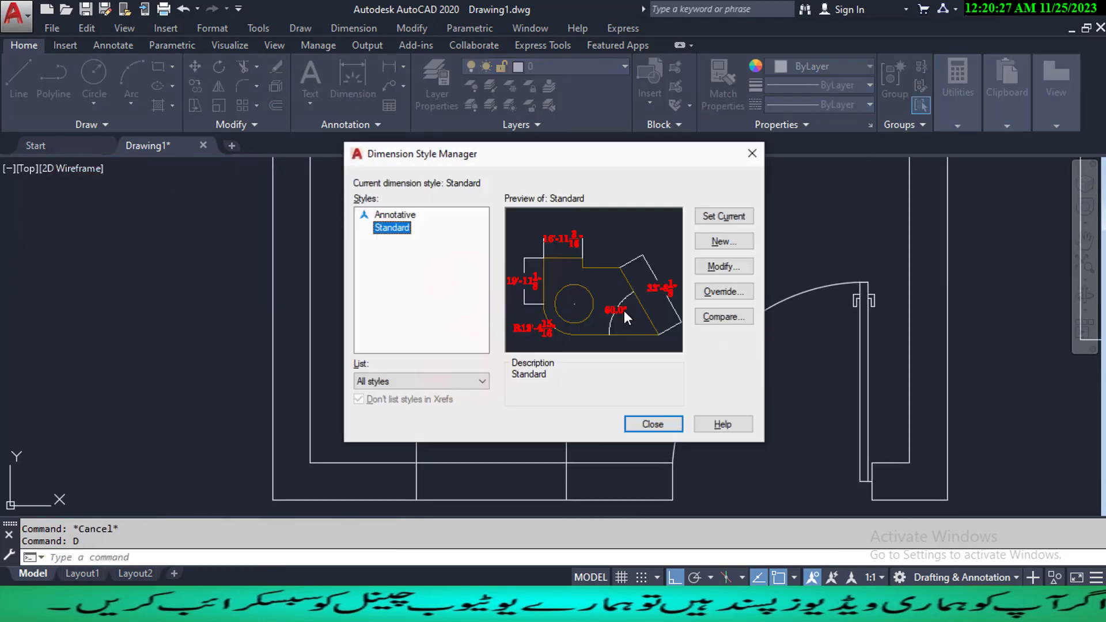
left_click(653, 424)
scroll(573, 486, "up", 3)
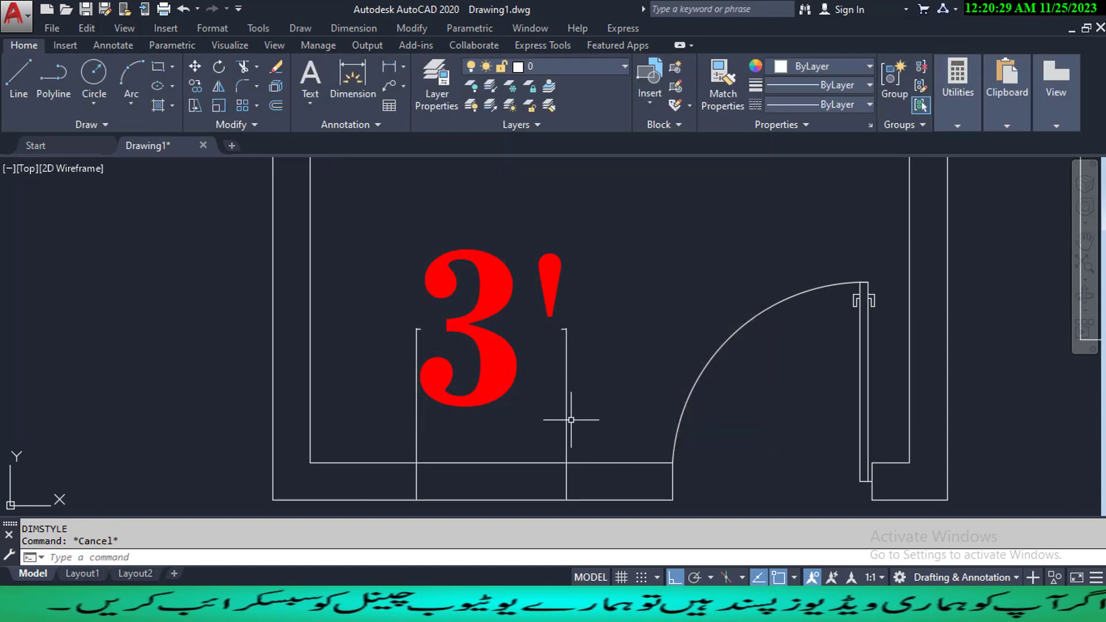
key("Escape")
- Set the Standard dimension style's arrow size to 2"
scroll(534, 309, "up", 5)
scroll(649, 375, "up", 5)
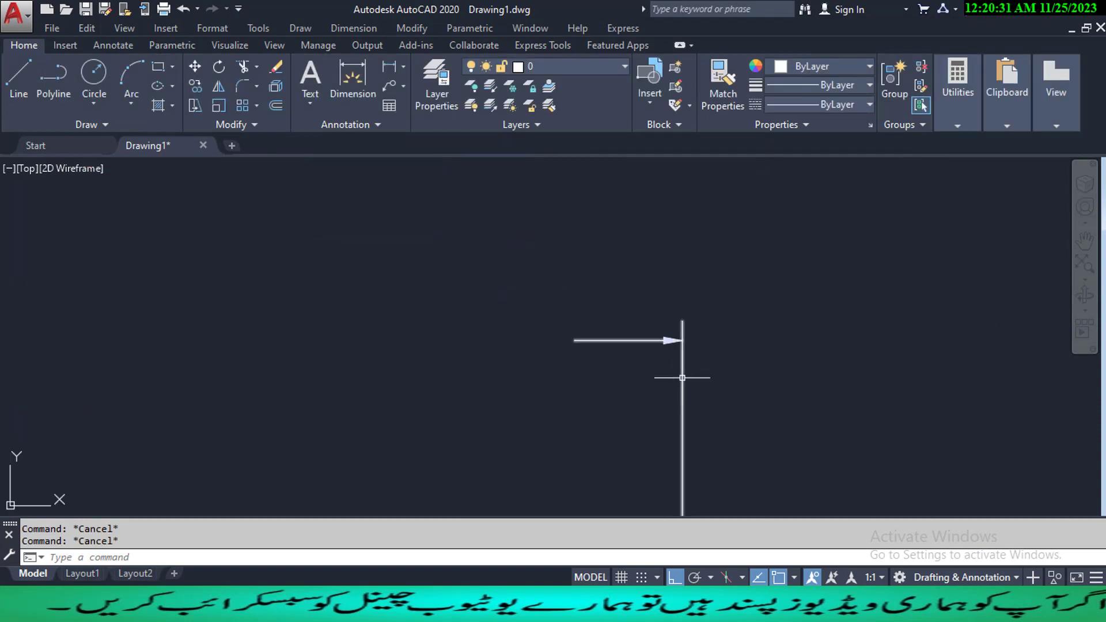
scroll(684, 376, "up", 2)
scroll(684, 376, "down", 8)
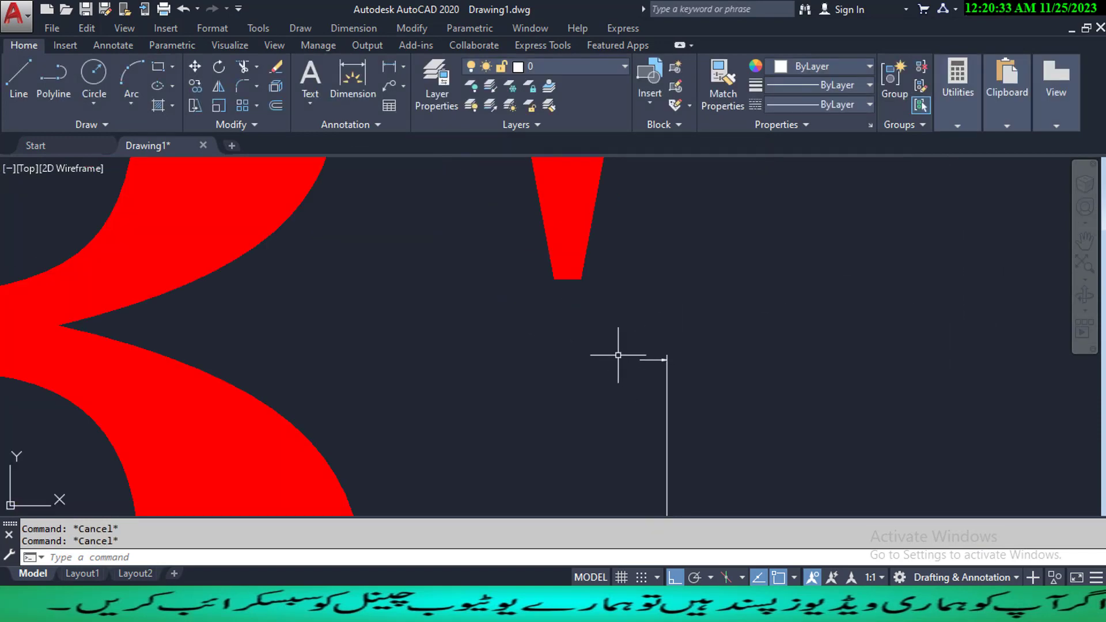
mouse_move(587, 370)
middle_mouse_down()
mouse_move(561, 315)
mouse_move(518, 378)
middle_mouse_up()
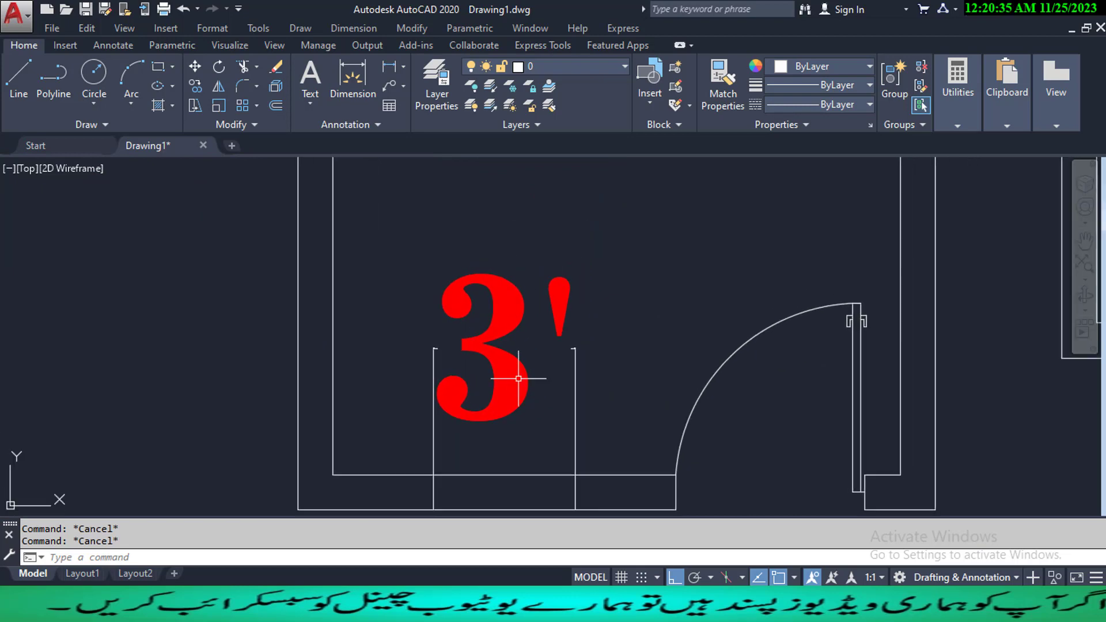
type("d")
key("Return")
left_click(727, 268)
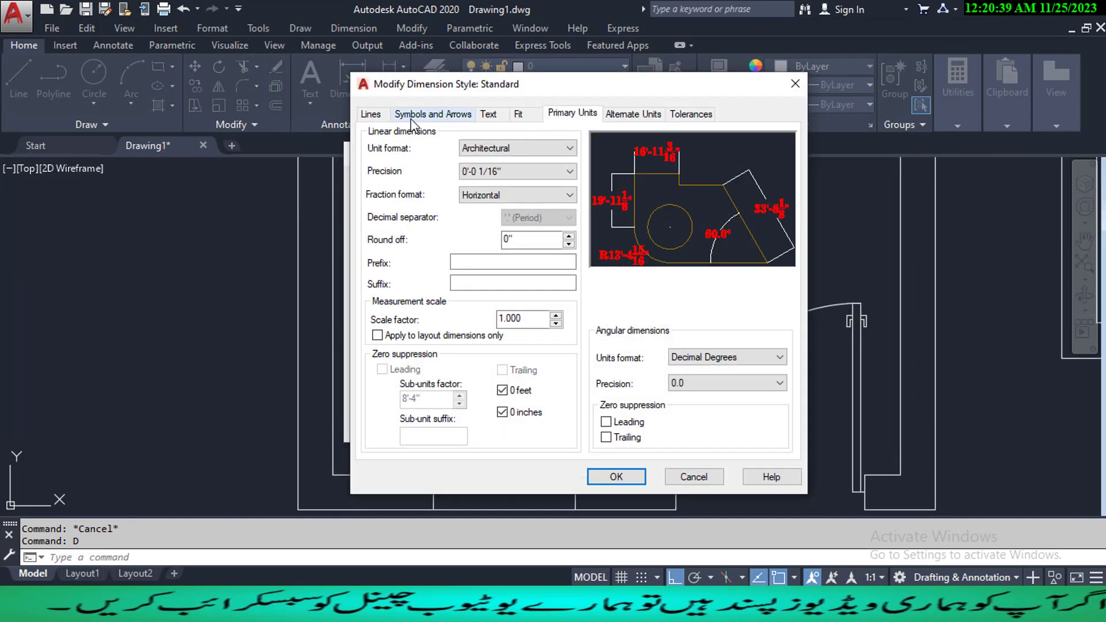
left_click(423, 118)
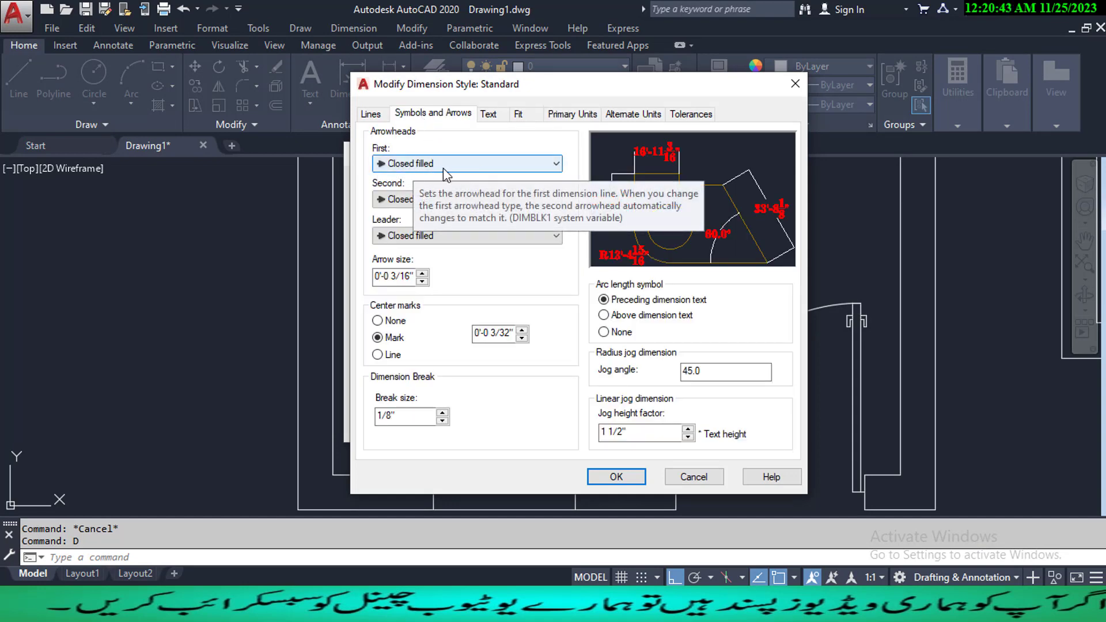
left_click(406, 280)
left_click(422, 282)
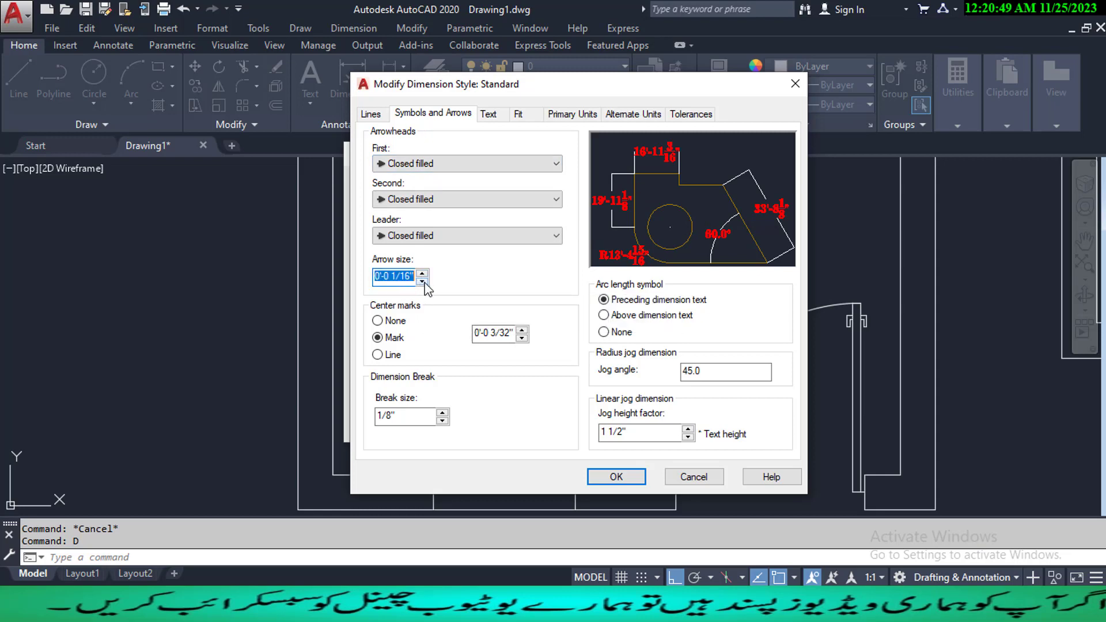
left_click(423, 282)
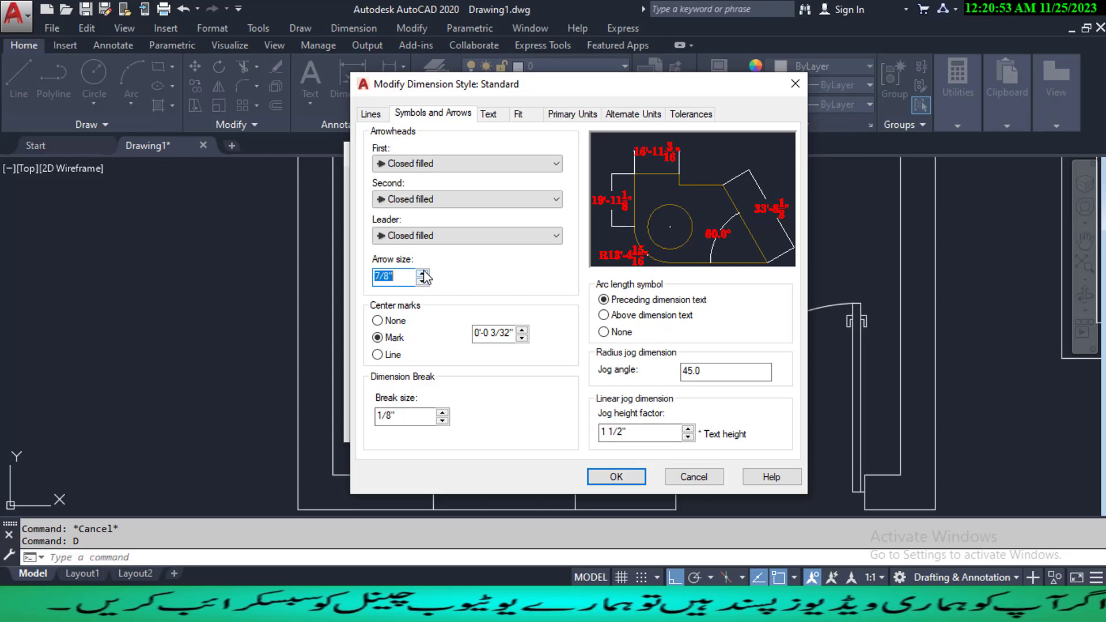
left_click(423, 274)
left_click(423, 274)
left_click(423, 274)
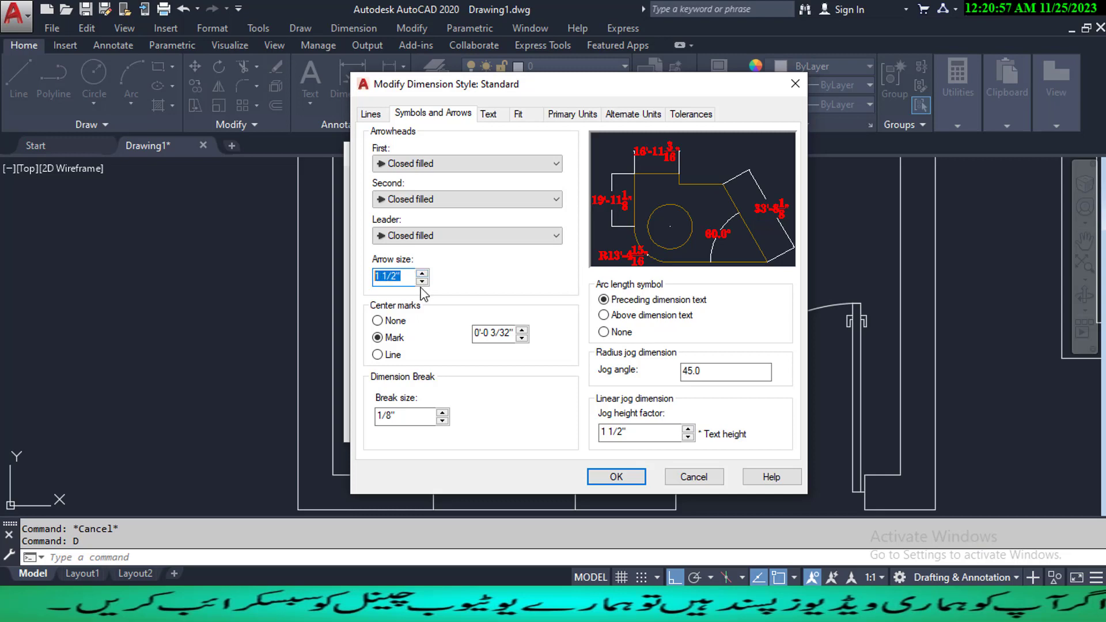
type("2")
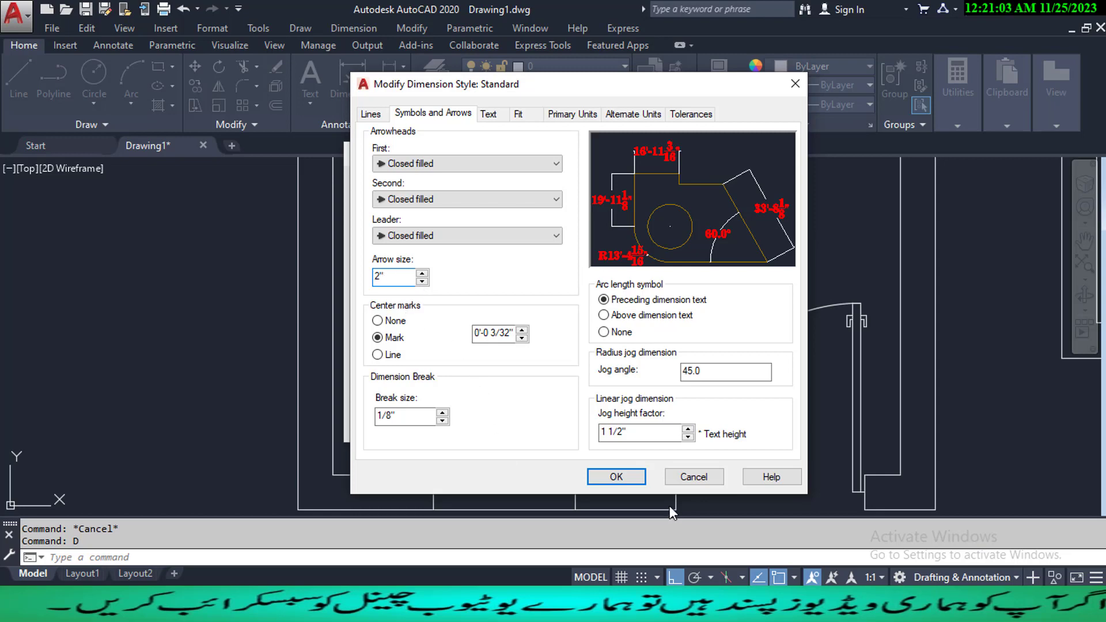
left_click(617, 477)
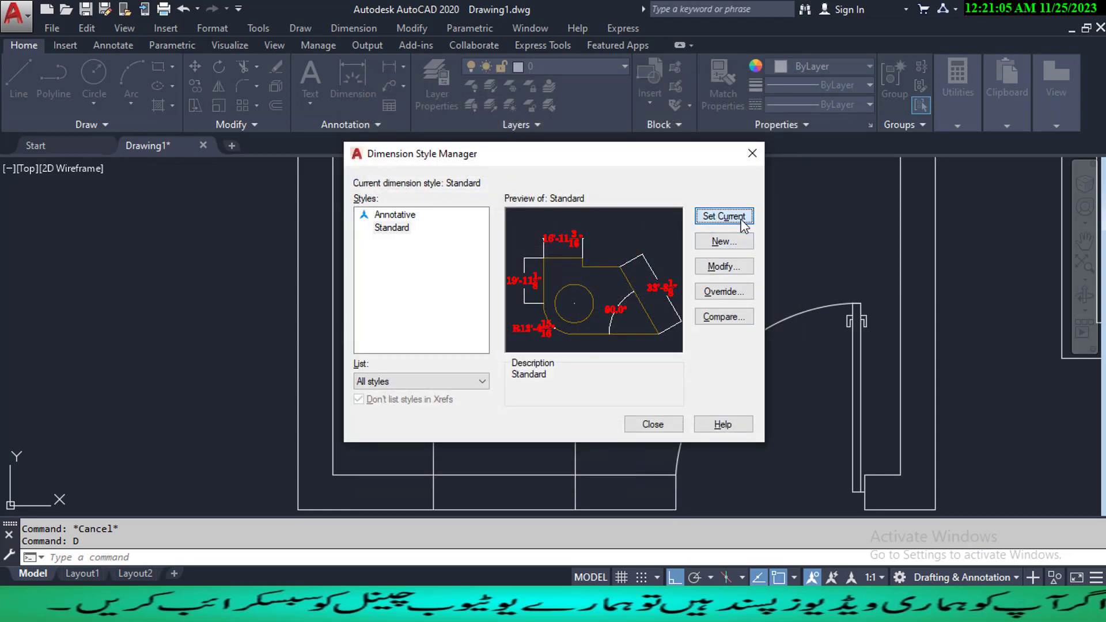
left_click(663, 426)
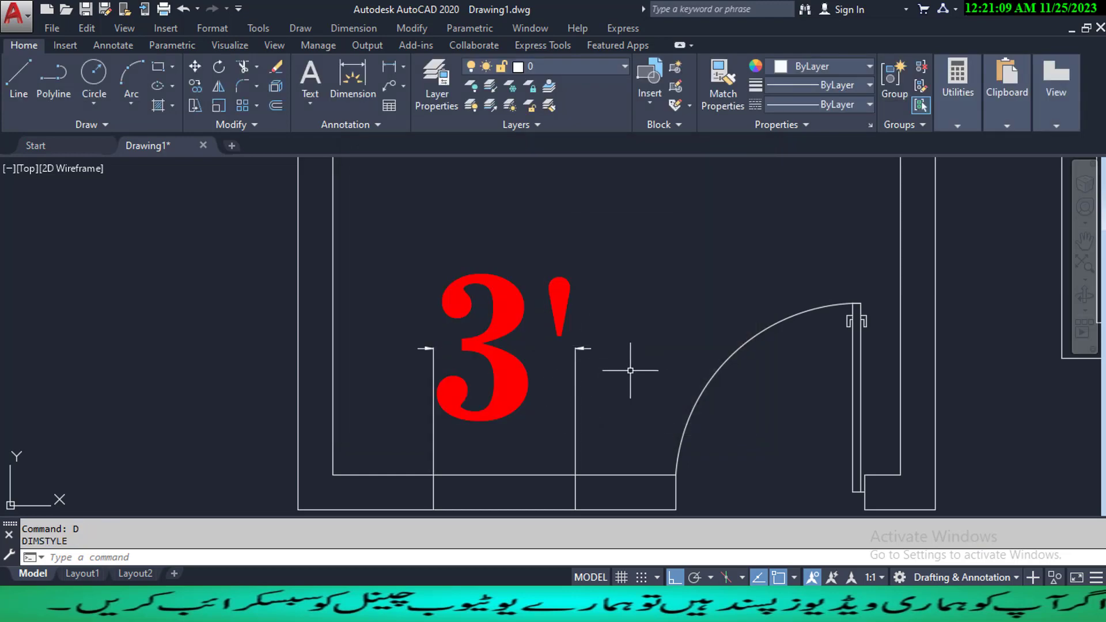
- Start plotting the drawing and choose PublishToWeb JPG.pc3 as the plotter
scroll(630, 371, "down", 5)
scroll(603, 420, "down", 2)
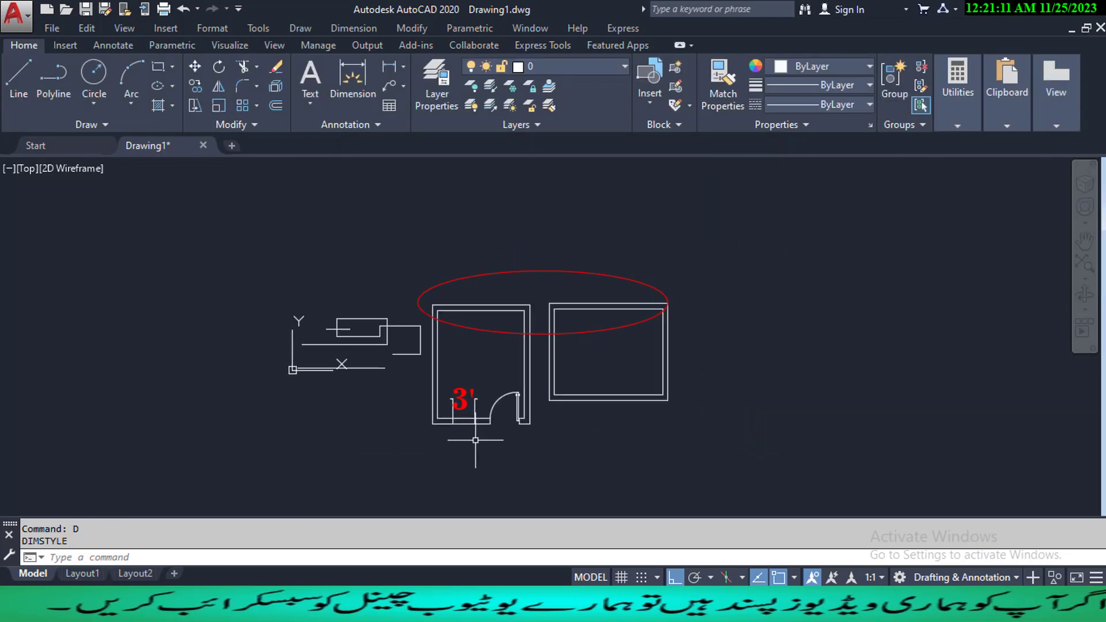
mouse_move(475, 440)
middle_mouse_down()
mouse_move(411, 443)
mouse_move(436, 434)
middle_mouse_up()
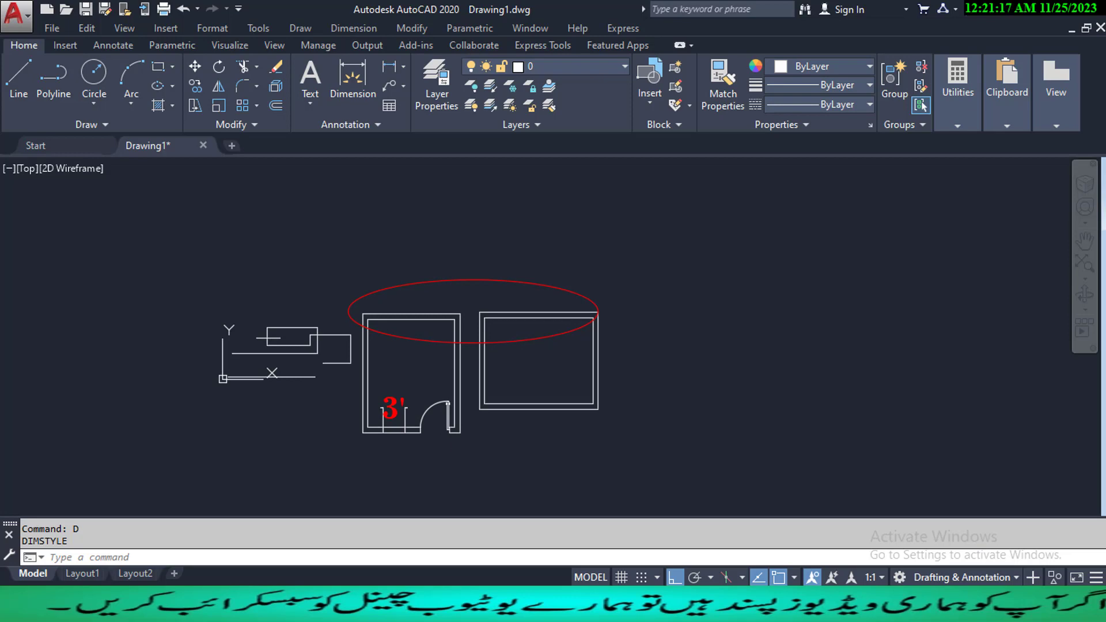
key("ctrl+p")
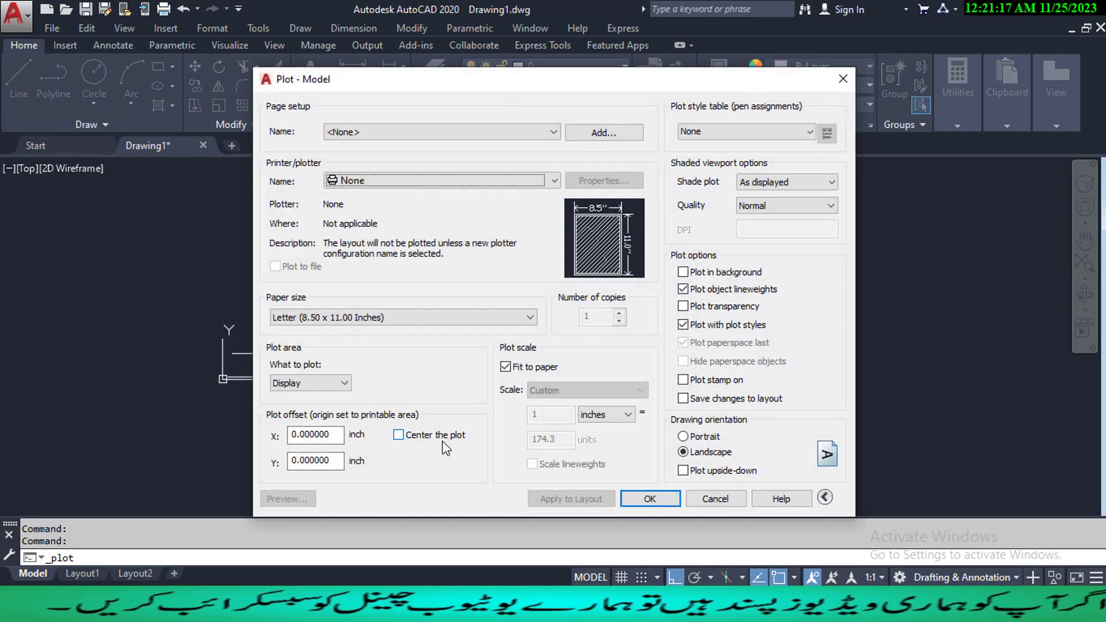
left_click(553, 181)
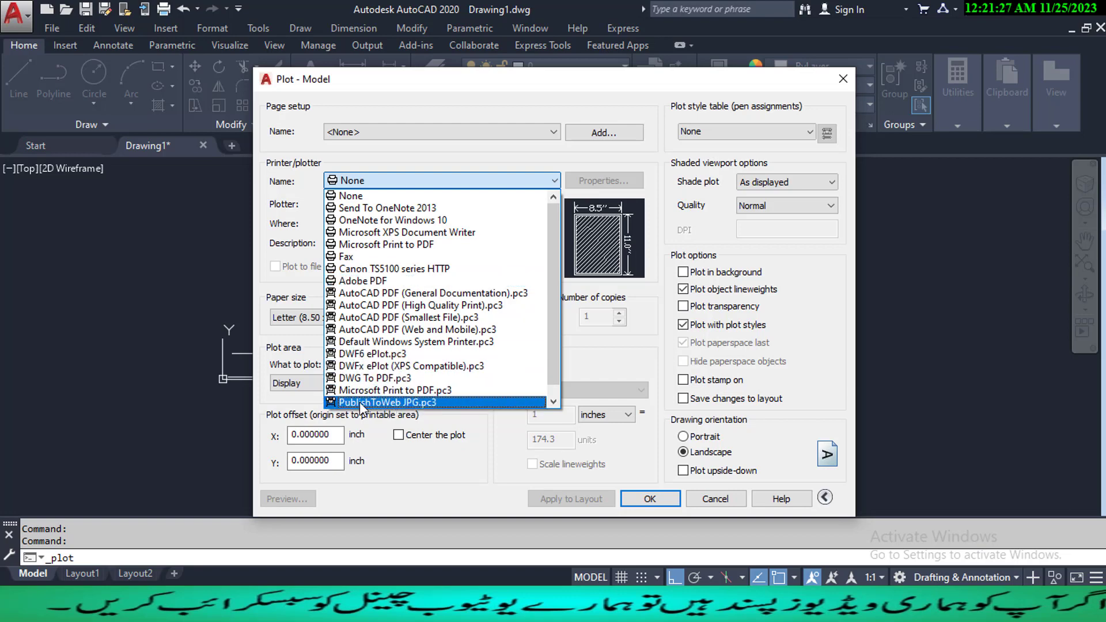
left_click(391, 403)
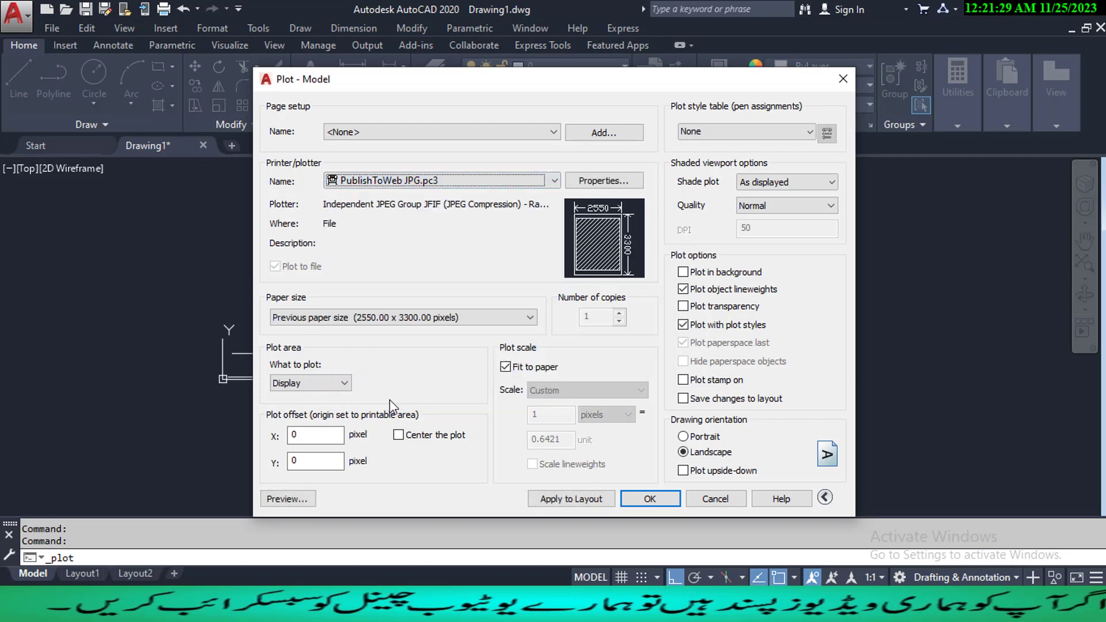
- Browse the available paper sizes for the plot and choose Previous paper size (2550.00 x 3300.00 pixels)
left_click(488, 321)
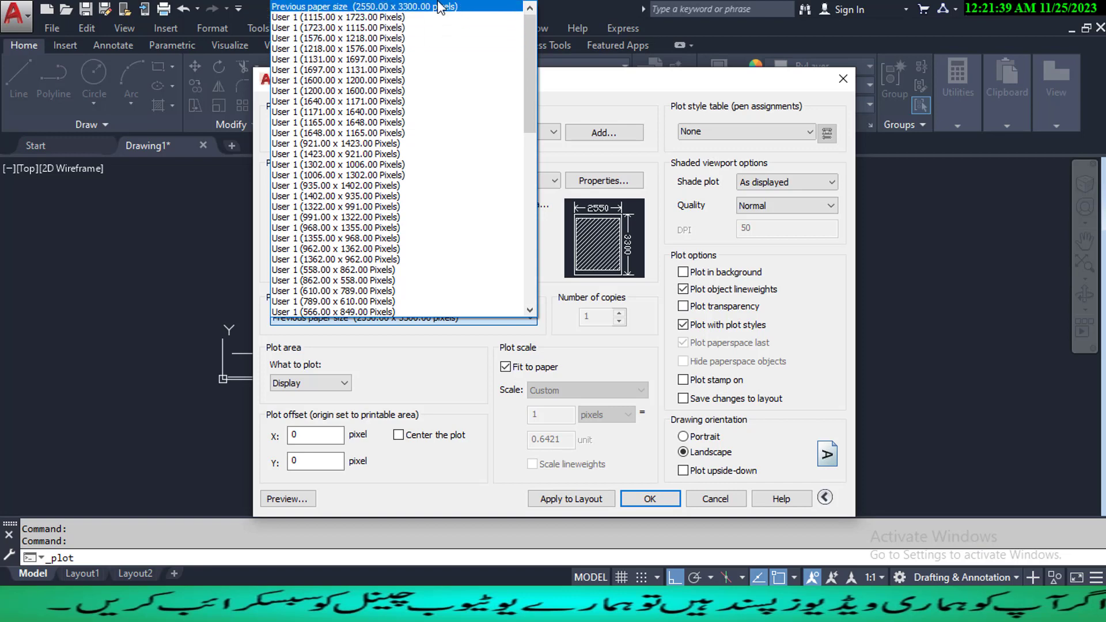
scroll(448, 205, "down", 4)
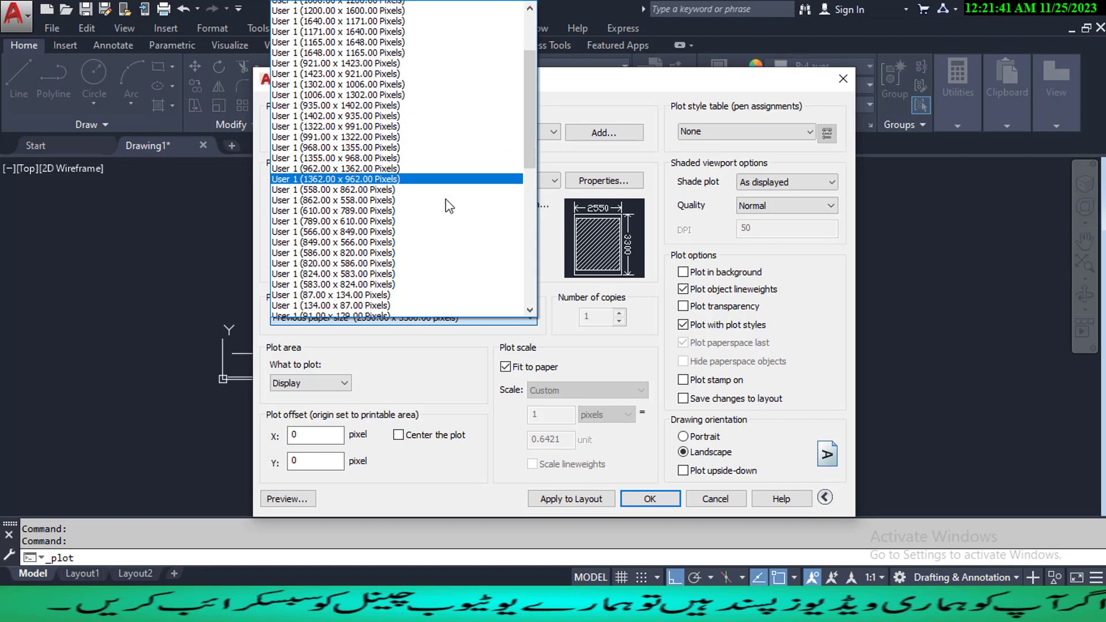
scroll(447, 208, "down", 1)
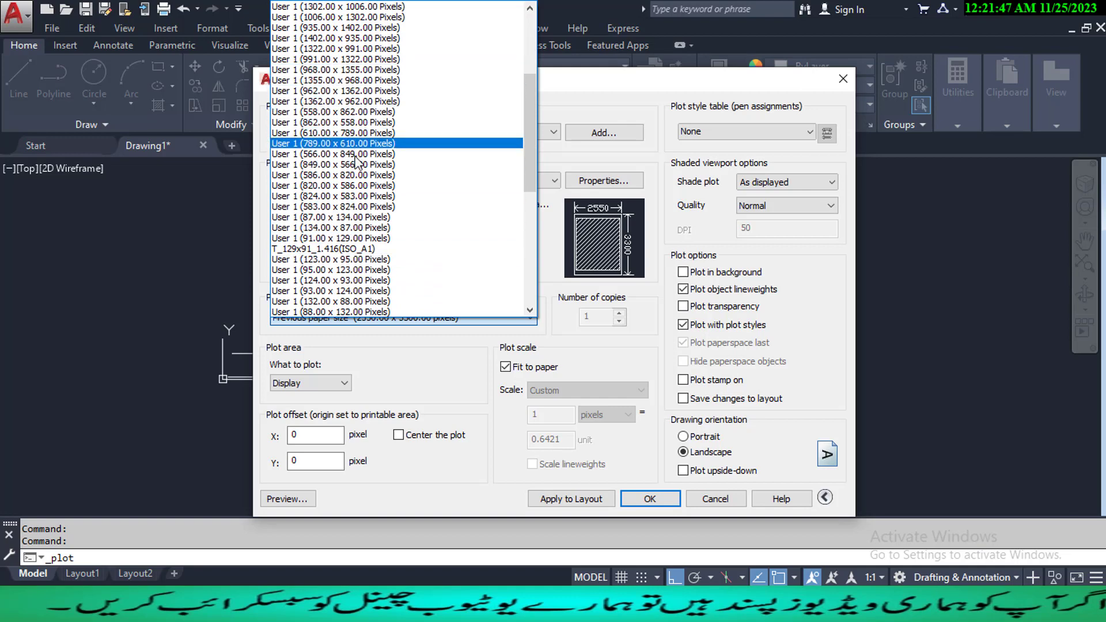
scroll(367, 222, "down", 1)
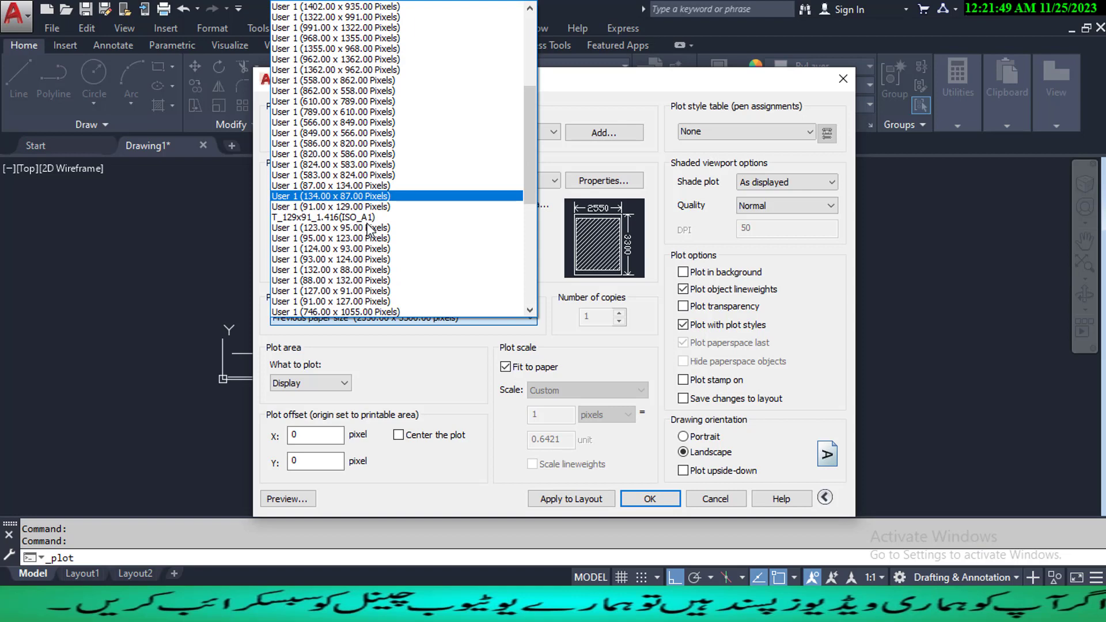
scroll(368, 226, "down", 2)
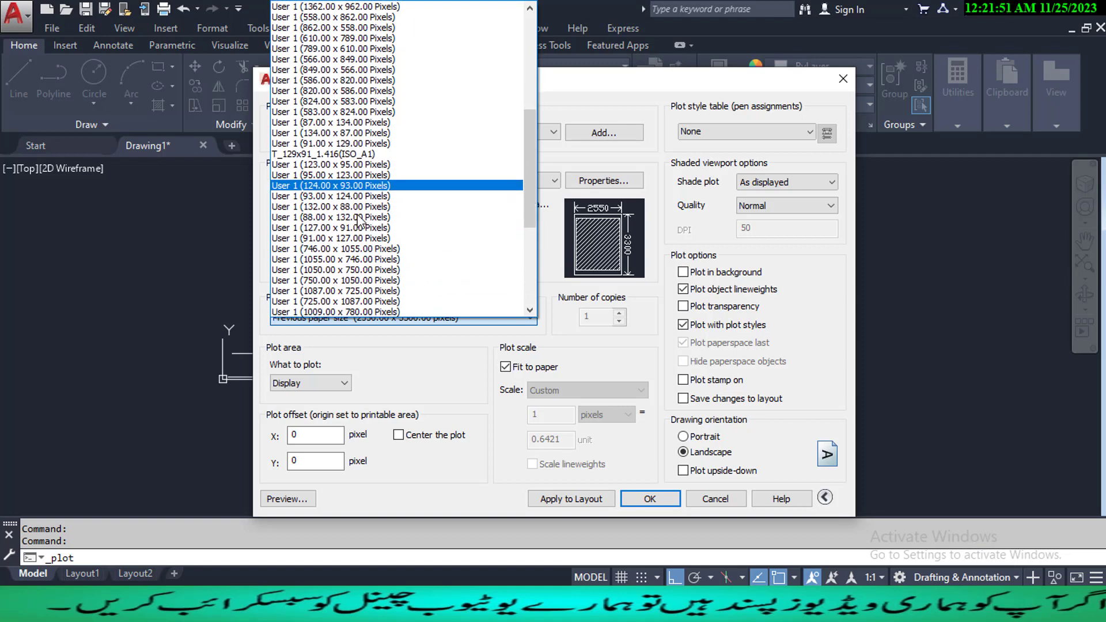
scroll(360, 219, "down", 1)
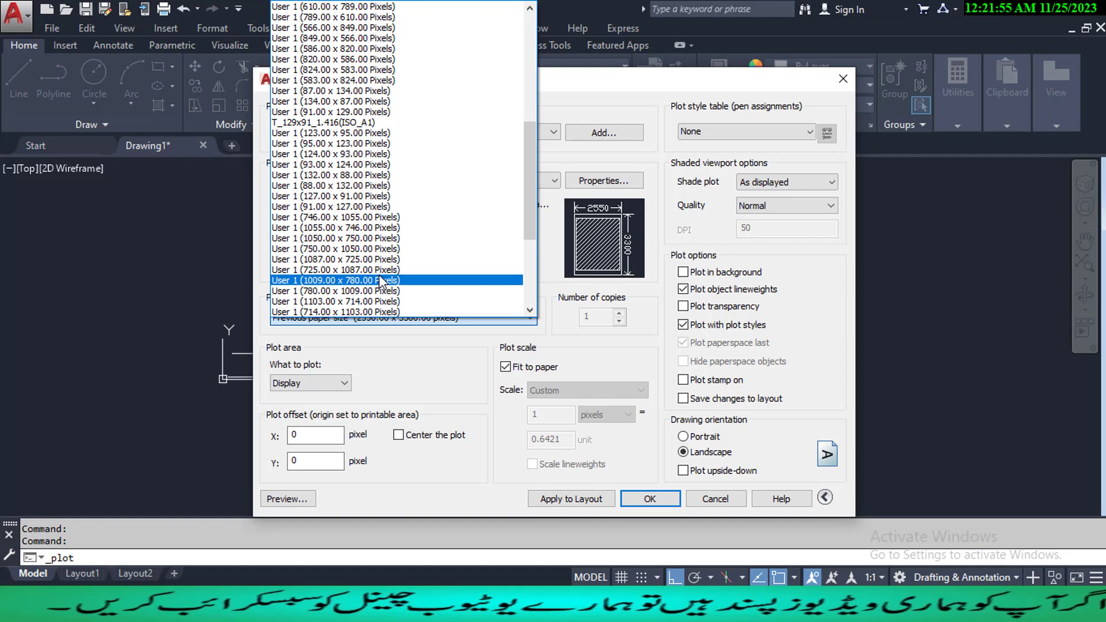
scroll(380, 281, "down", 2)
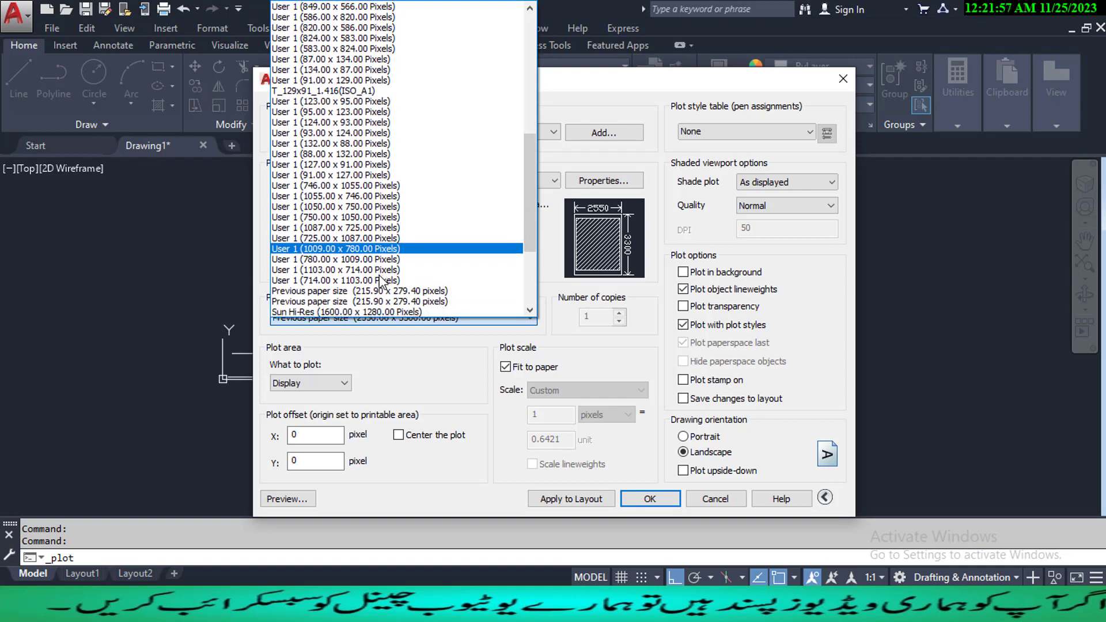
scroll(442, 280, "down", 2)
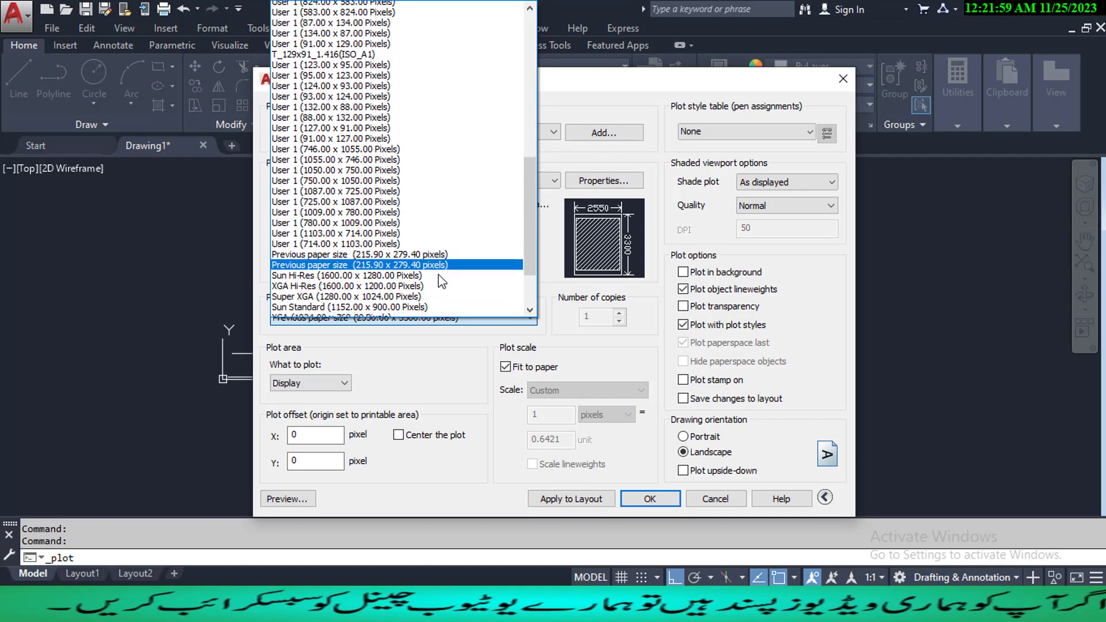
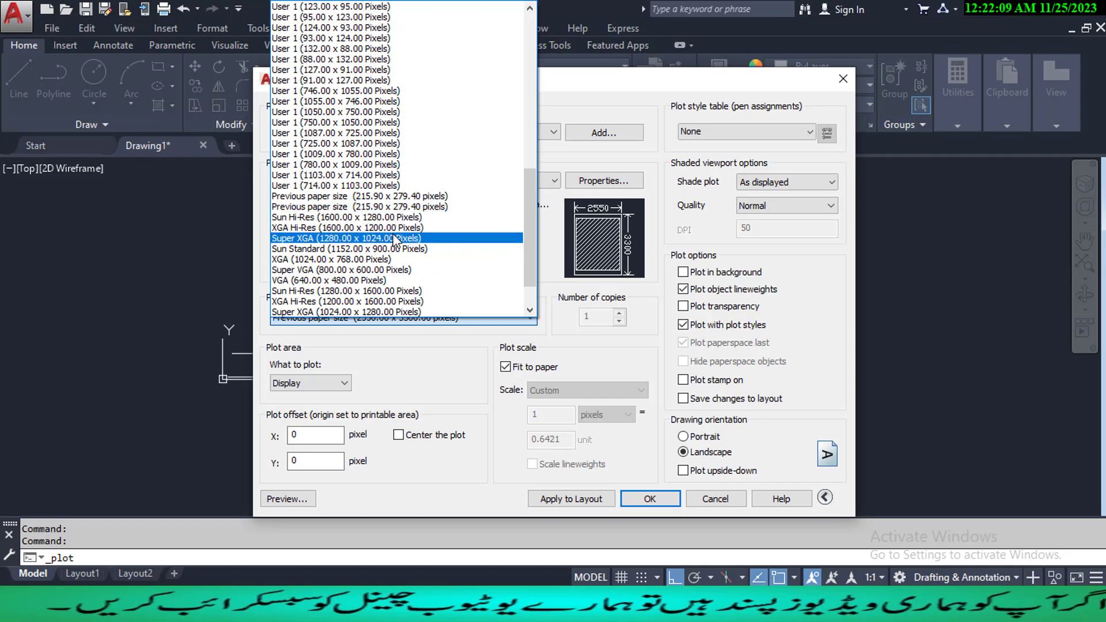
scroll(394, 238, "down", 2)
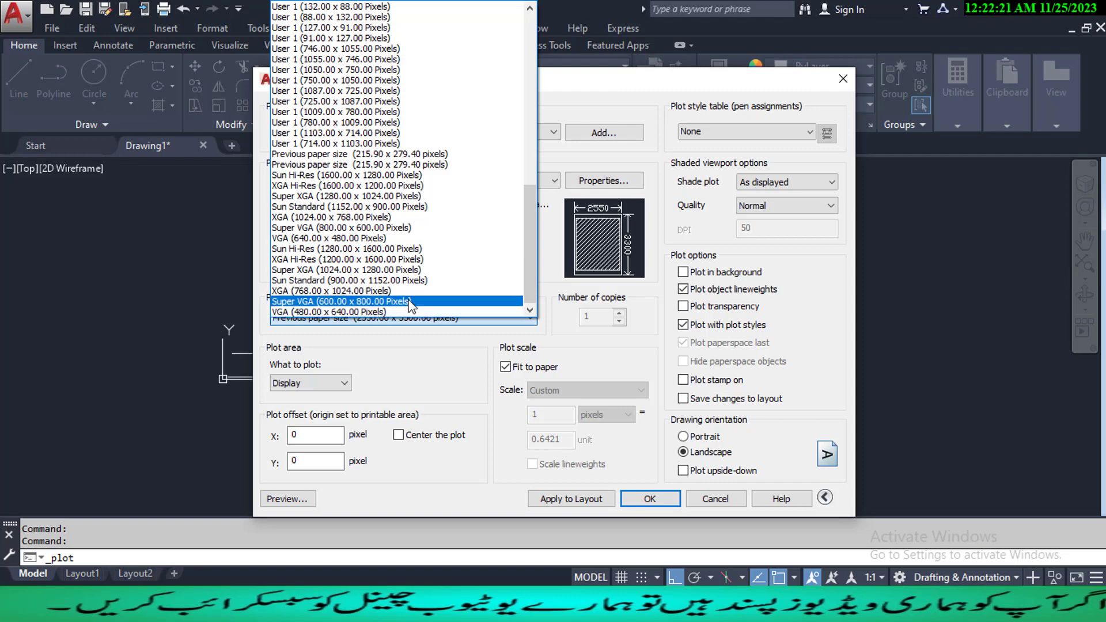
scroll(403, 296, "up", 15)
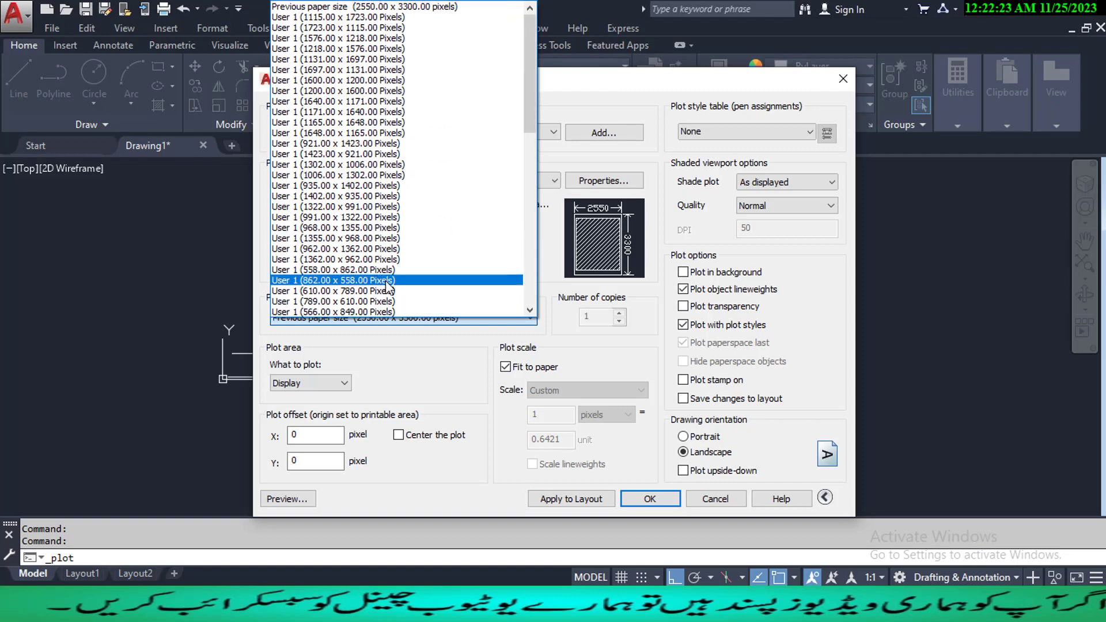
left_click(450, 7)
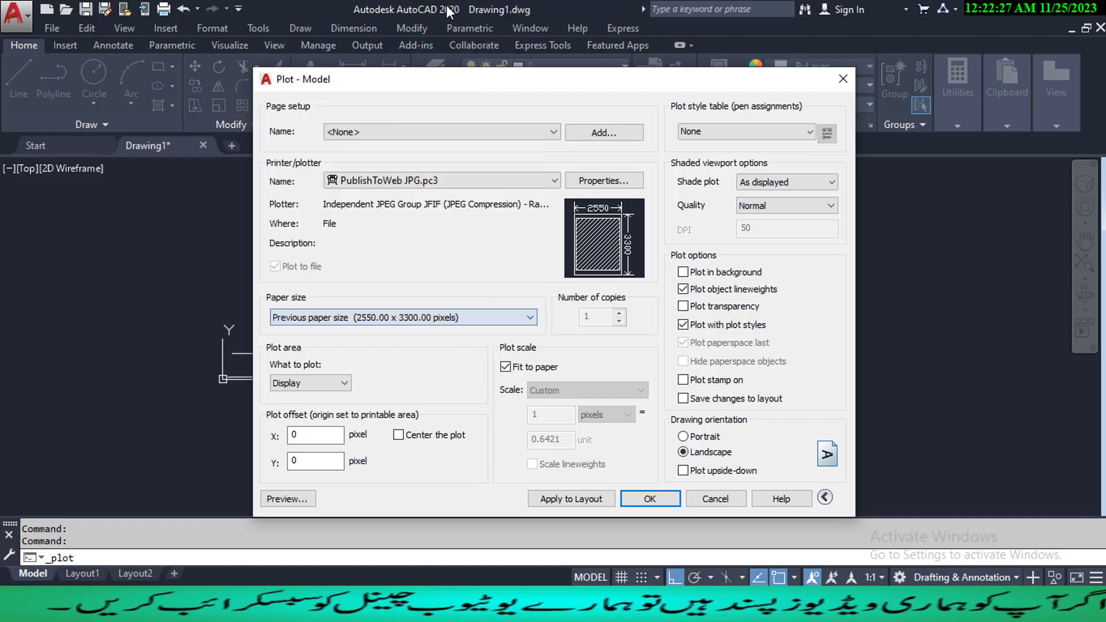
- Center the plot and set the plot area to a window enclosing both rooms and the red ellipse
left_click(398, 434)
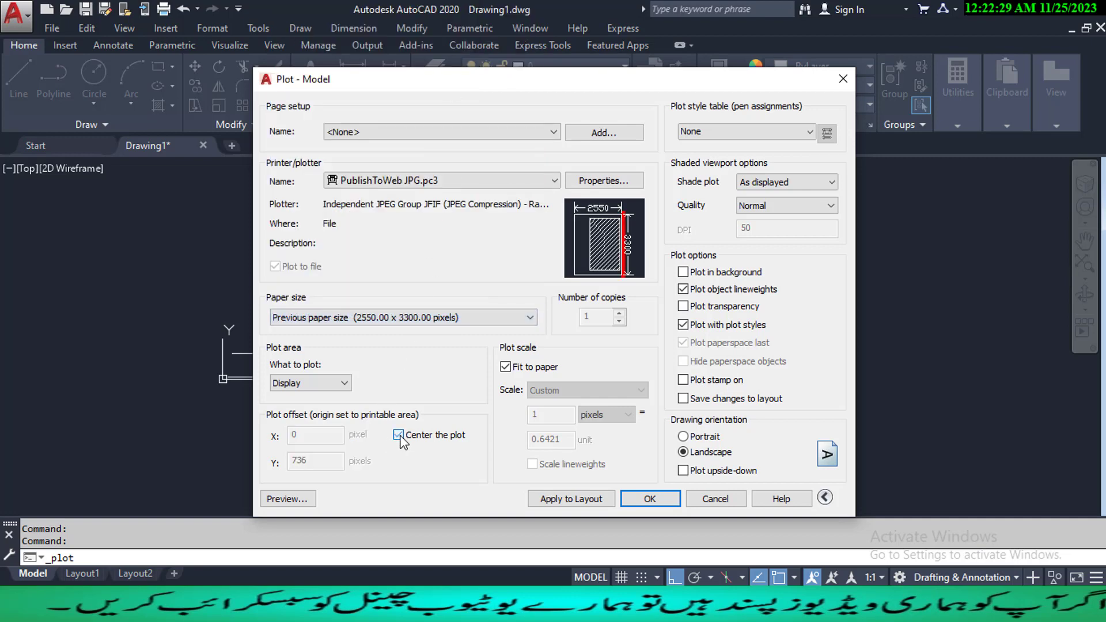
left_click(340, 383)
left_click(340, 430)
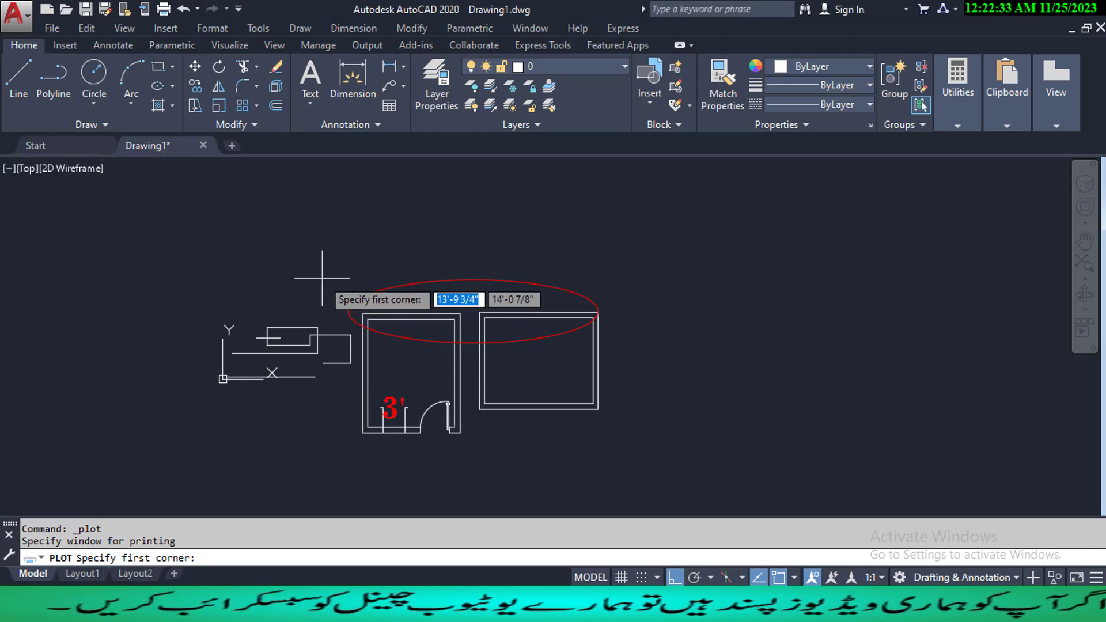
left_click(322, 277)
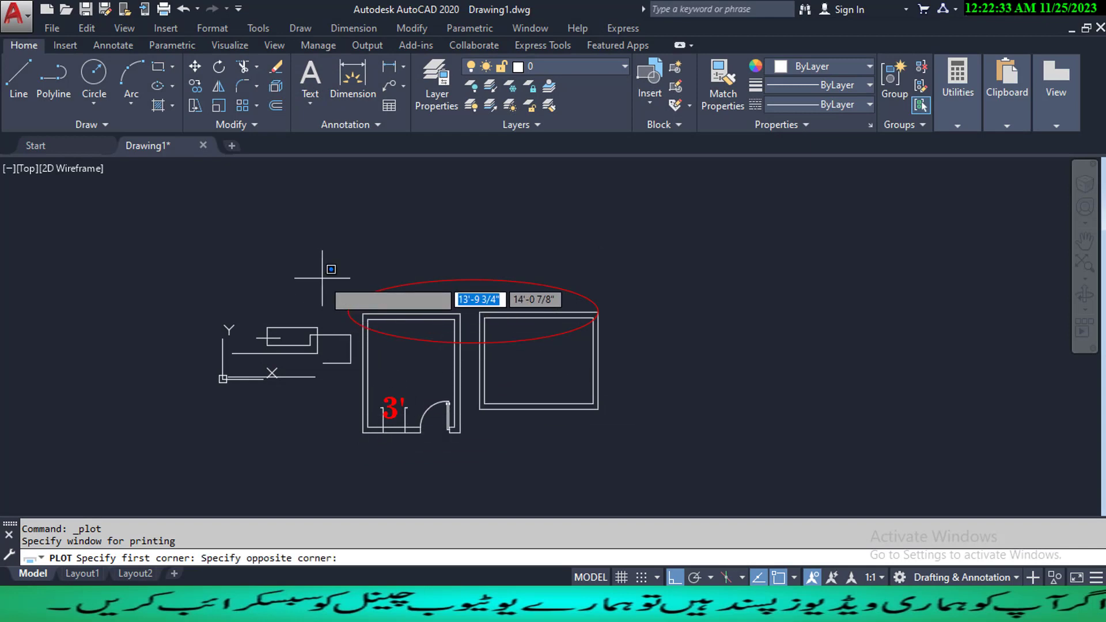
left_click(640, 446)
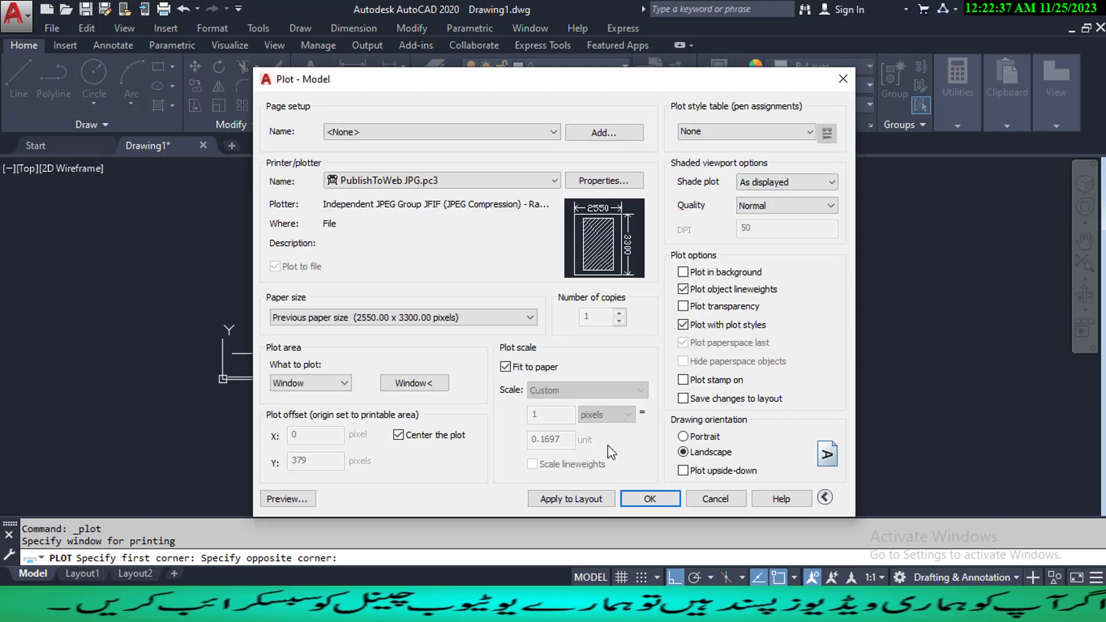
- Preview the plot, examine the opening's dimension text and arrows up close, and exit plotting
left_click(288, 499)
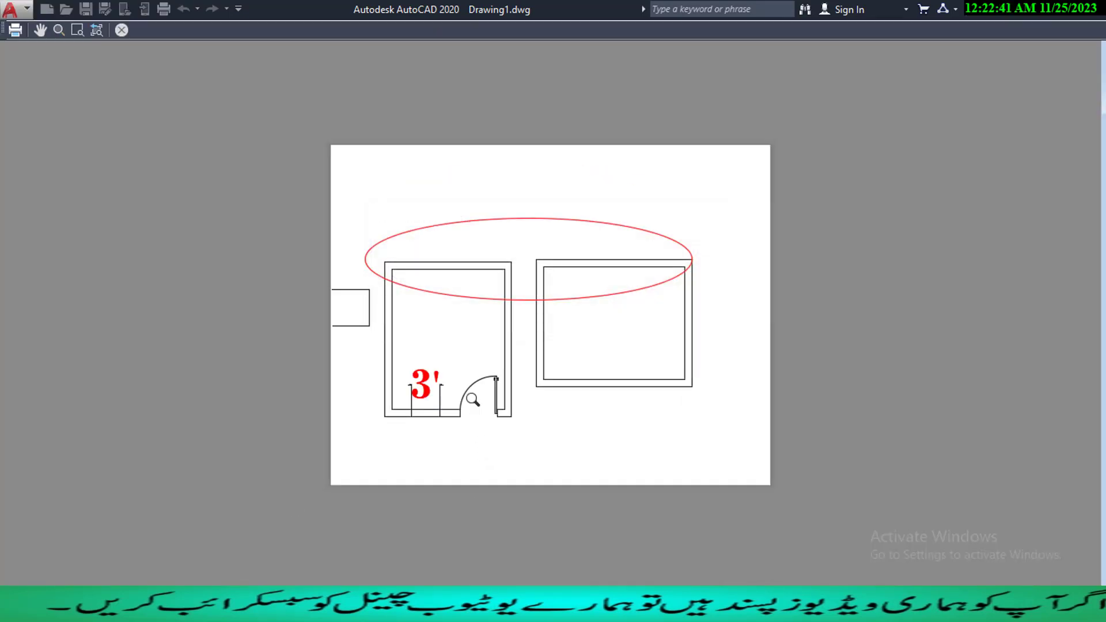
scroll(426, 397, "up", 4)
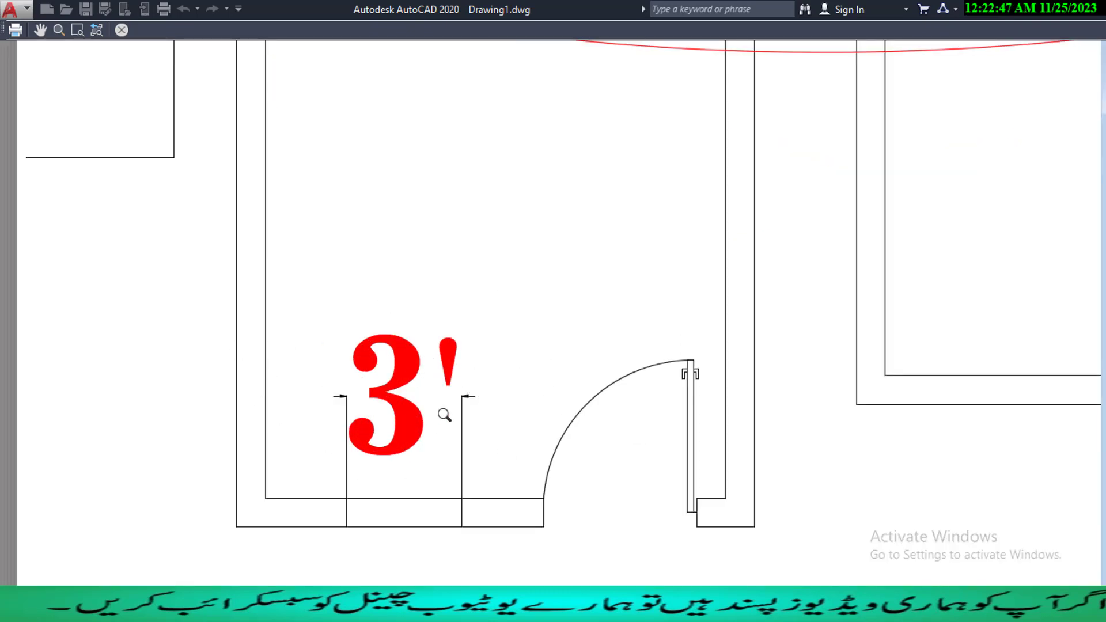
key("Escape")
key("Escape")
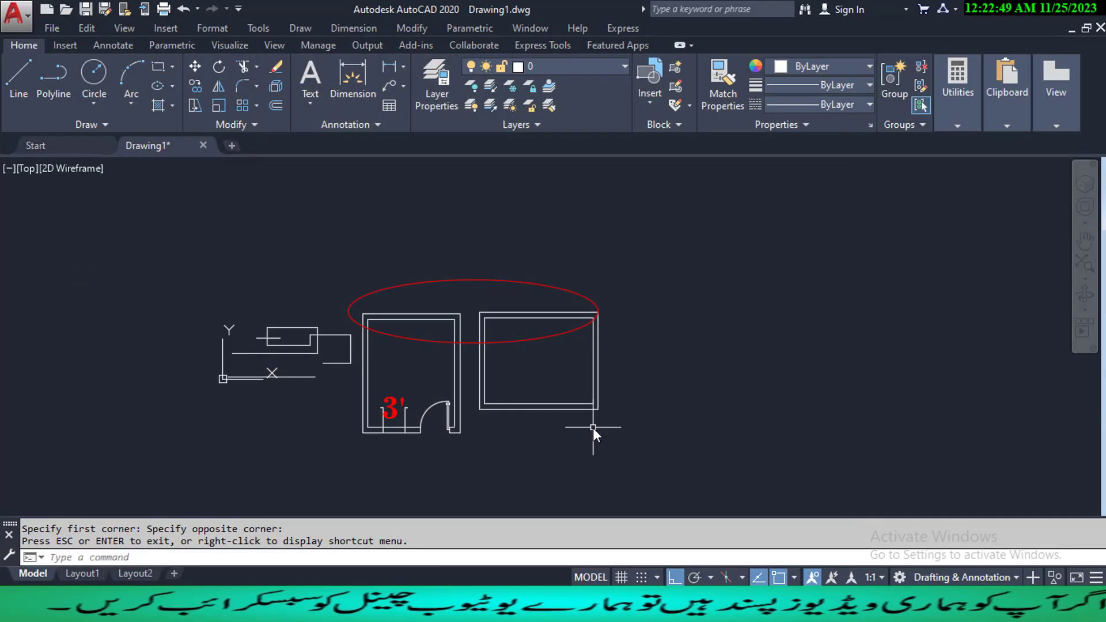
- Erase all the stray lines beside the left room, near the origin
left_click(350, 403)
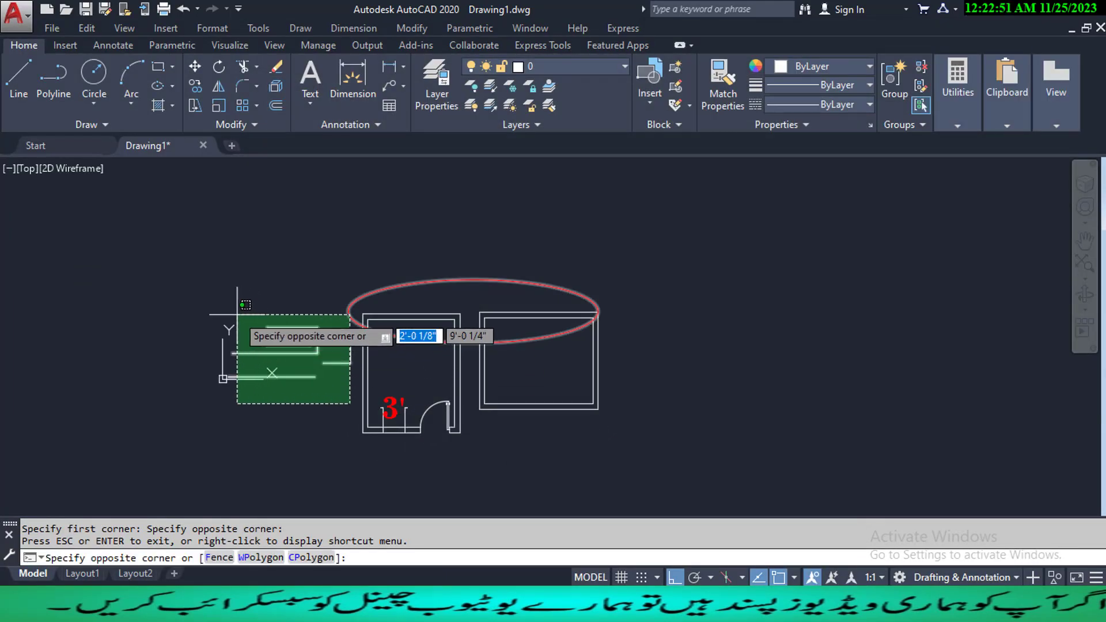
left_click(230, 338)
key("e")
key("Return")
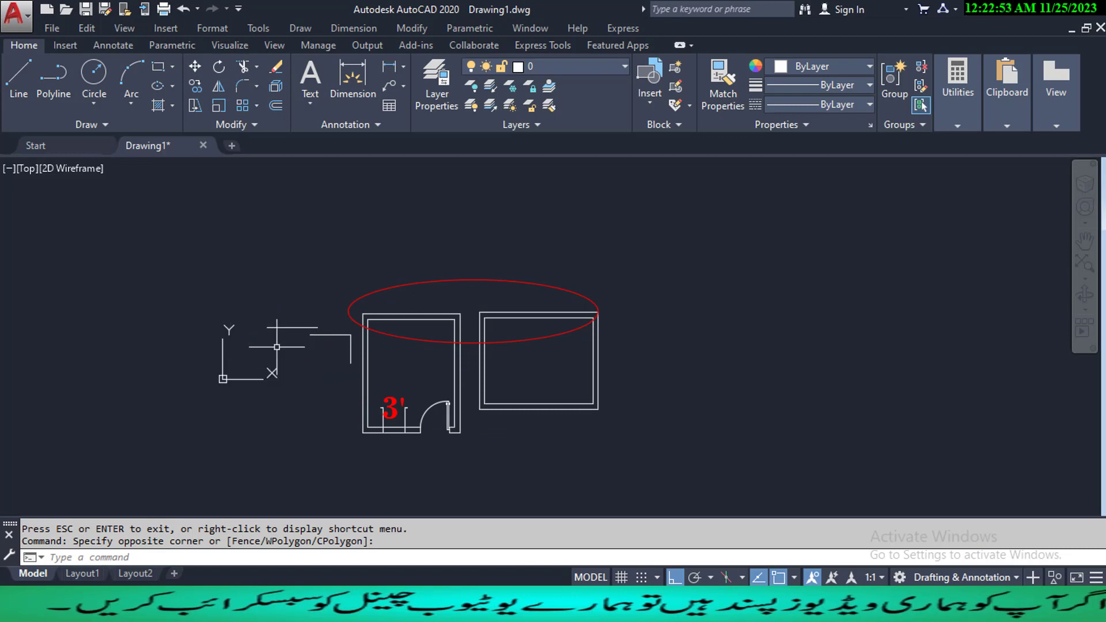
left_click(359, 365)
left_click(334, 348)
key("space")
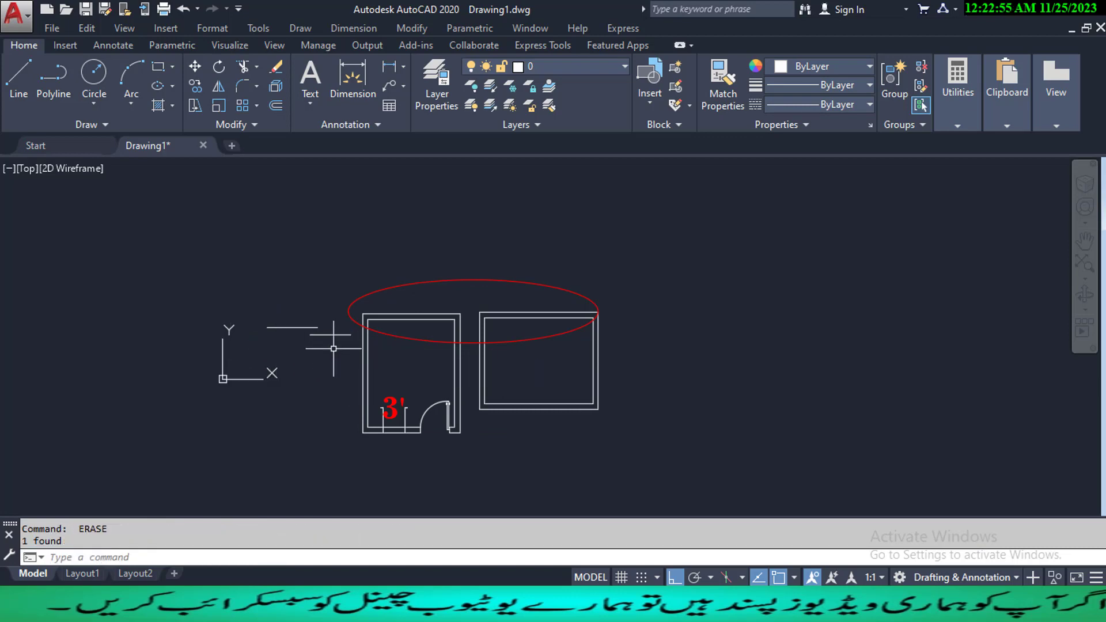
left_click(334, 348)
left_click(296, 325)
key("space")
- Set the Standard dimension style's arrow size to 3" and make the style current
middle_click_drag(525, 429, 445, 419)
type("d")
key("Return")
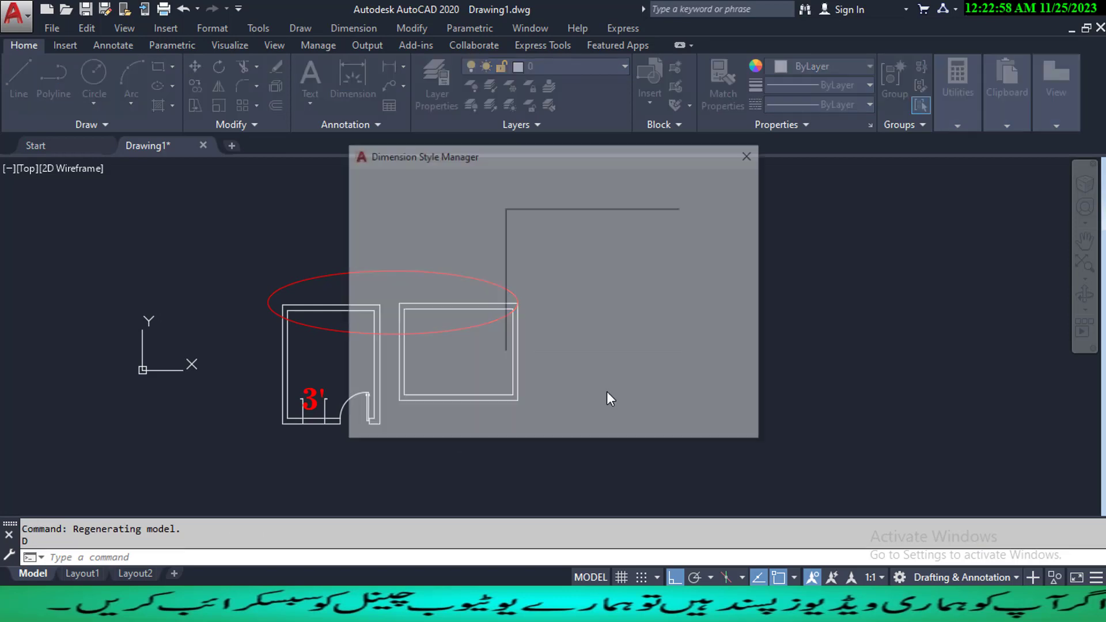
left_click(734, 271)
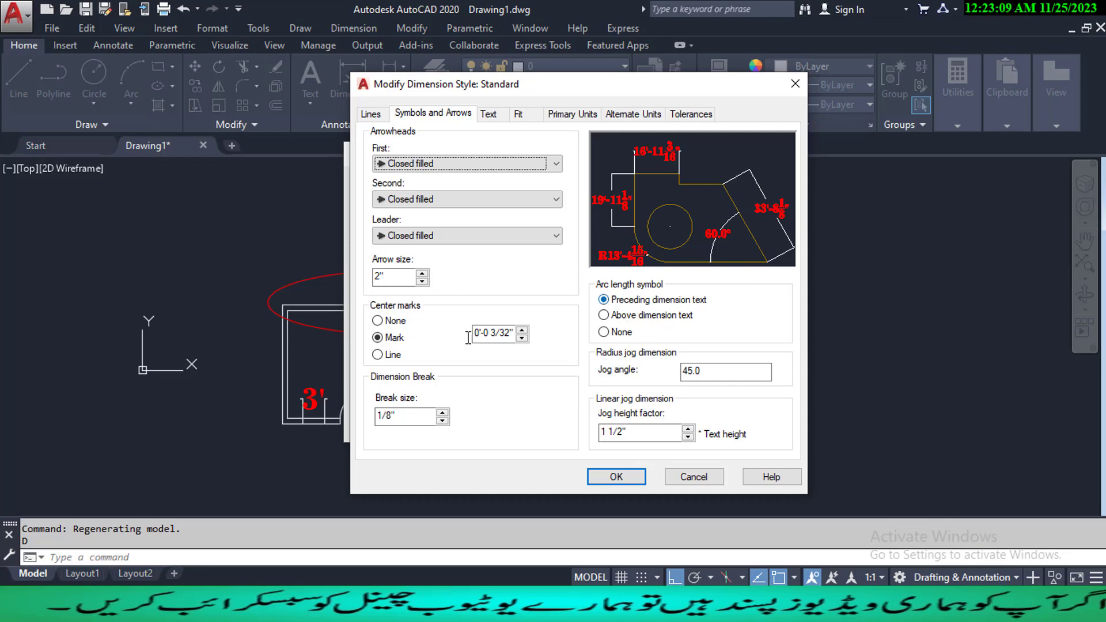
left_click_drag(385, 276, 358, 279)
type("3")
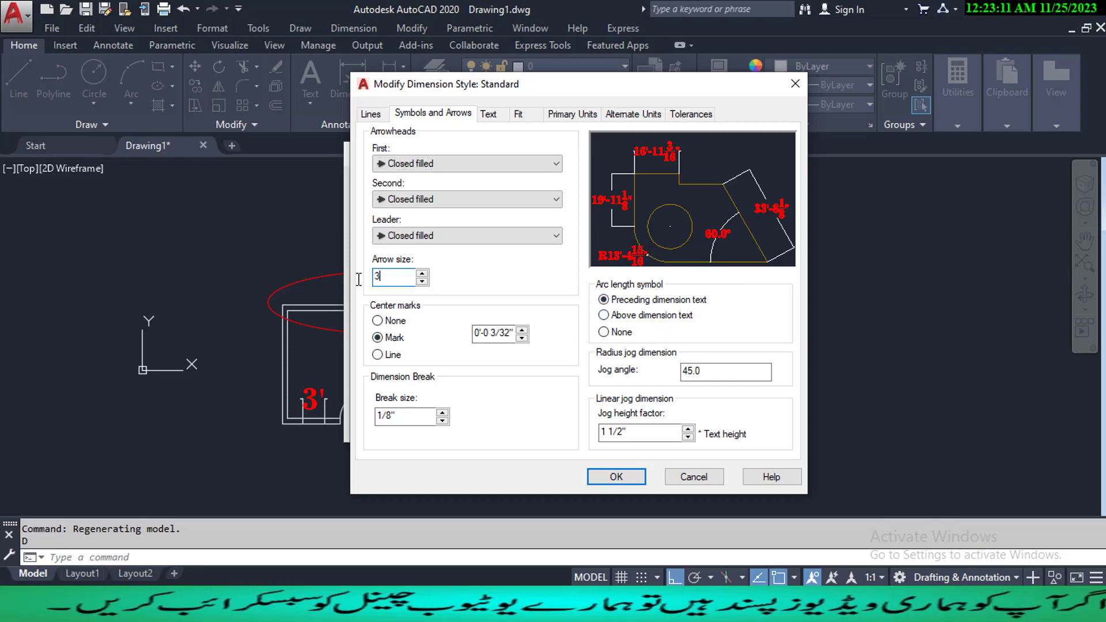
type("\"")
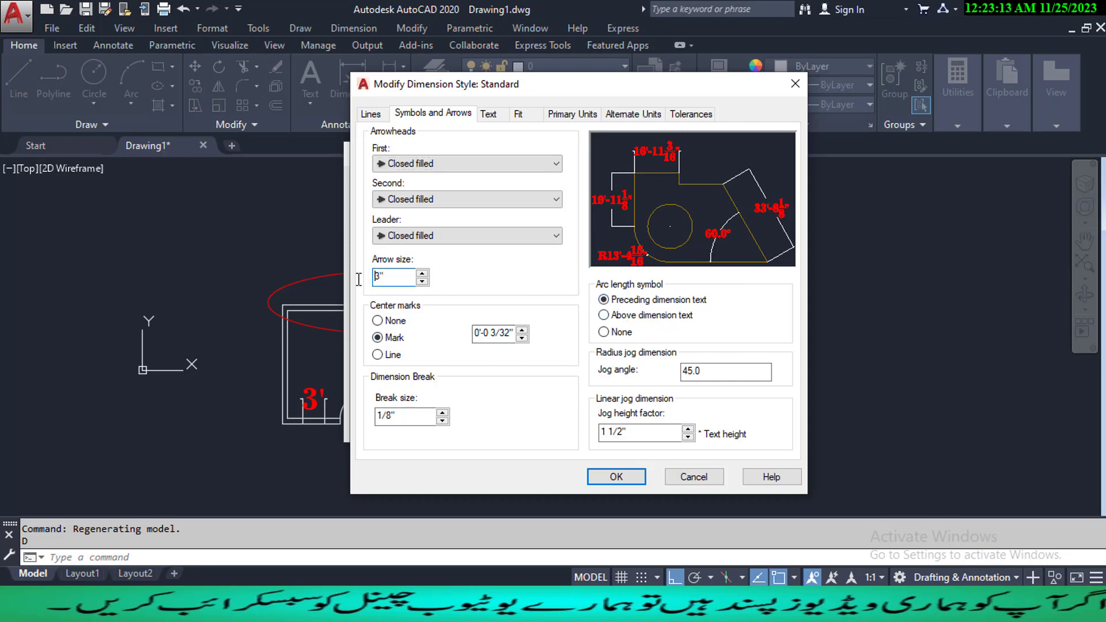
left_click(641, 479)
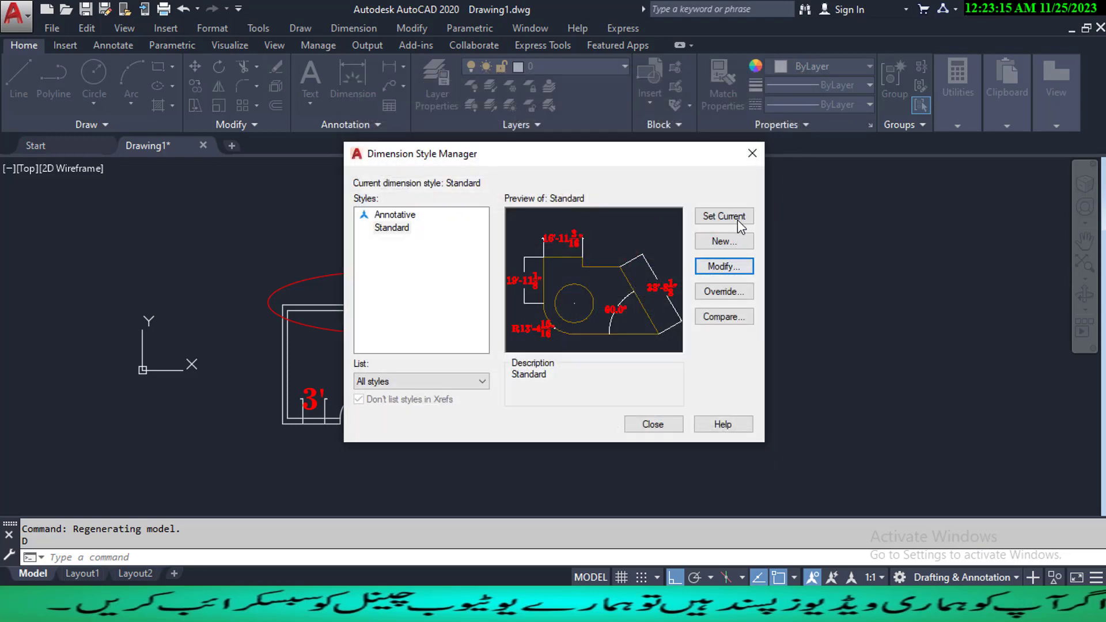
left_click(738, 219)
left_click(655, 427)
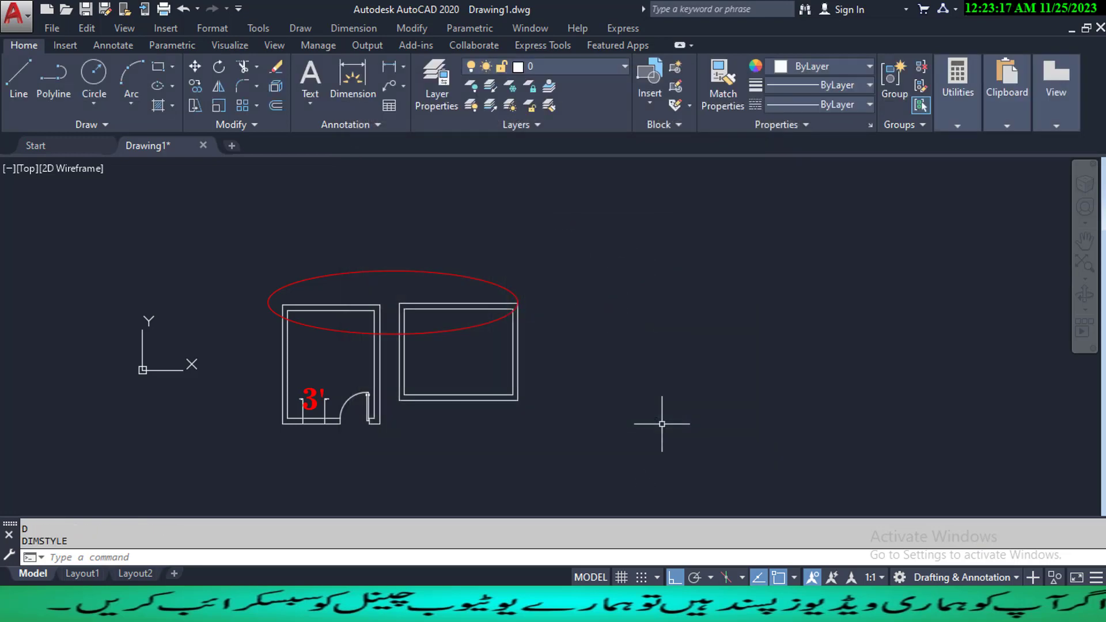
- Add a vertical linear dimension along the left room's outer left wall, from top to bottom corner, placed outside the room
scroll(314, 404, "up", 6)
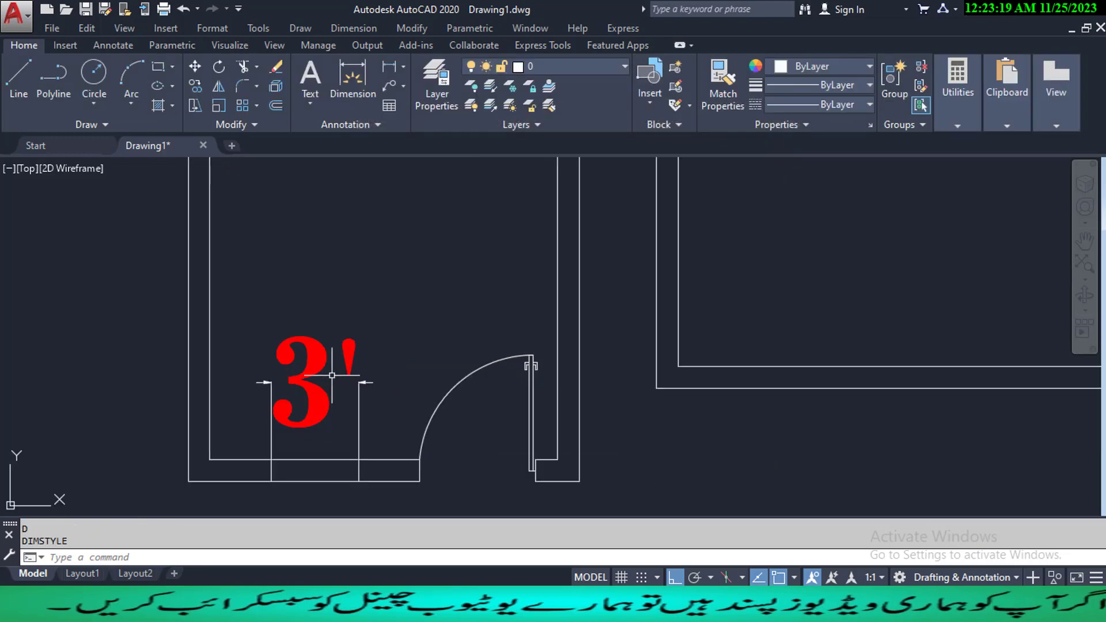
scroll(361, 495, "down", 5)
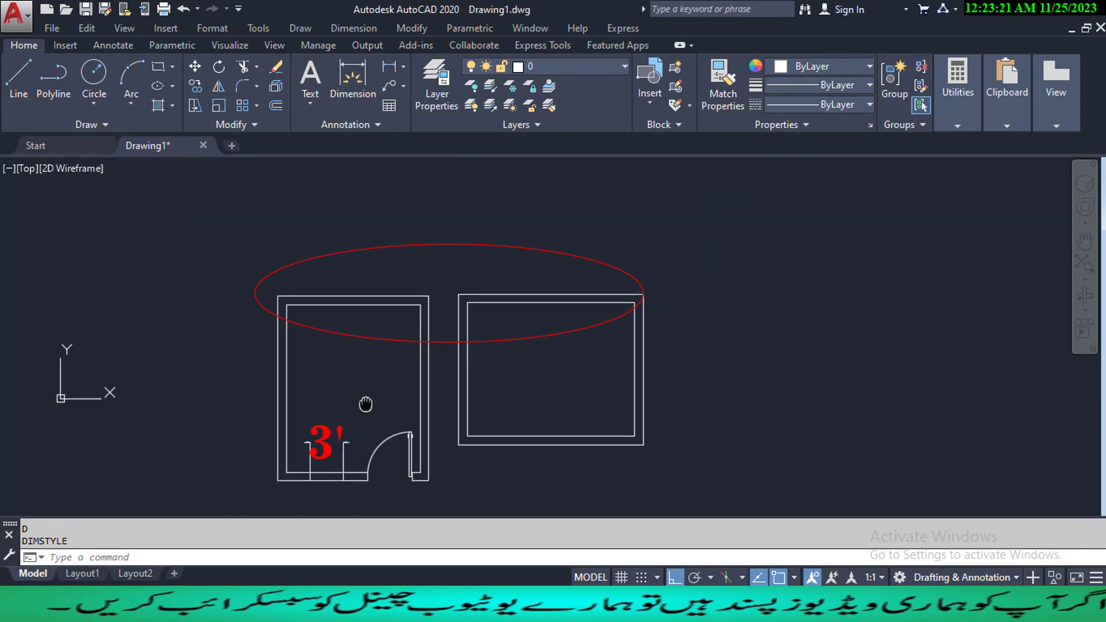
left_click(368, 27)
left_click(376, 70)
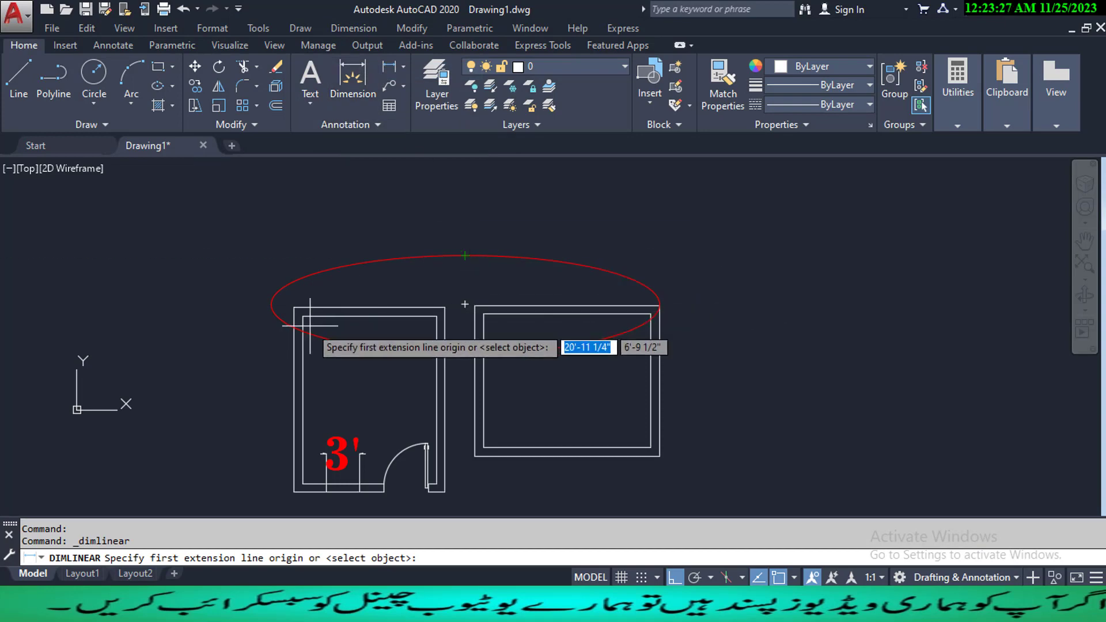
left_click(293, 307)
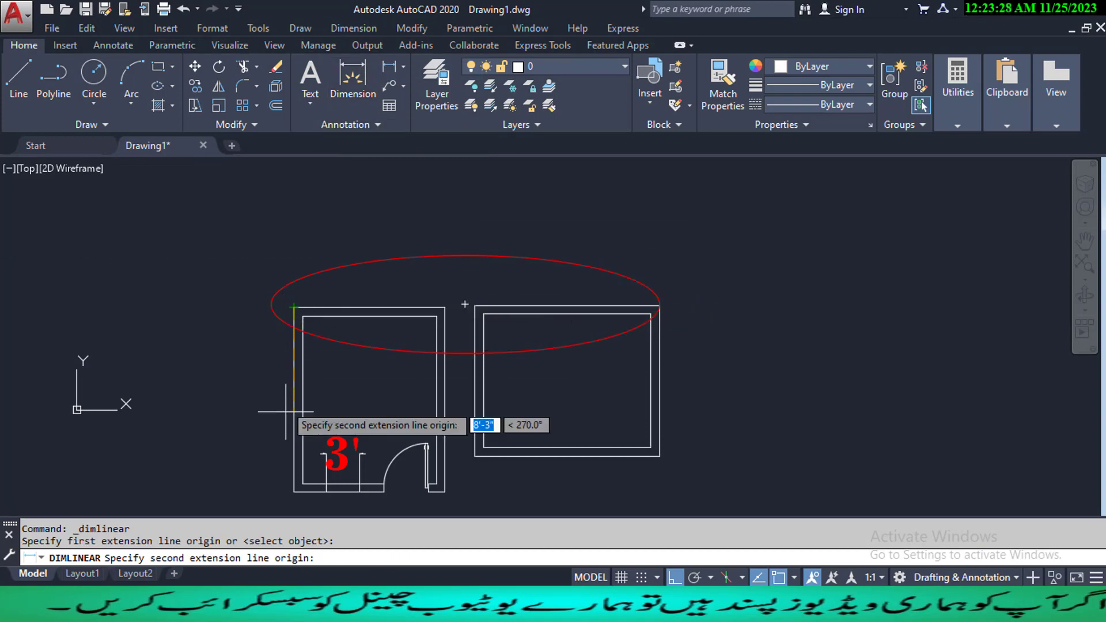
left_click(294, 493)
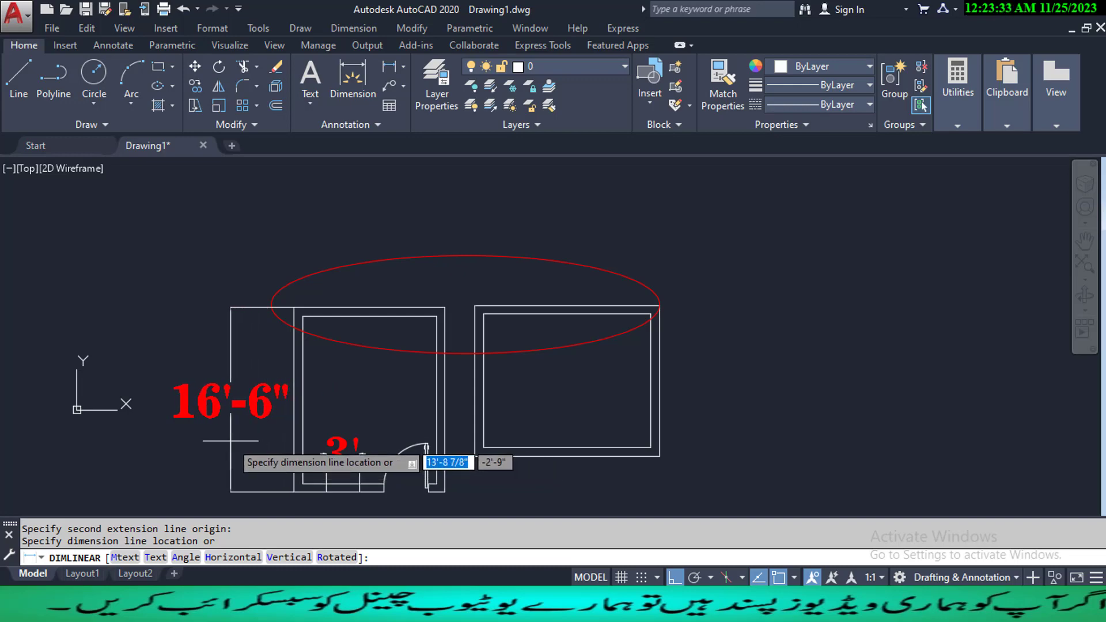
left_click(228, 441)
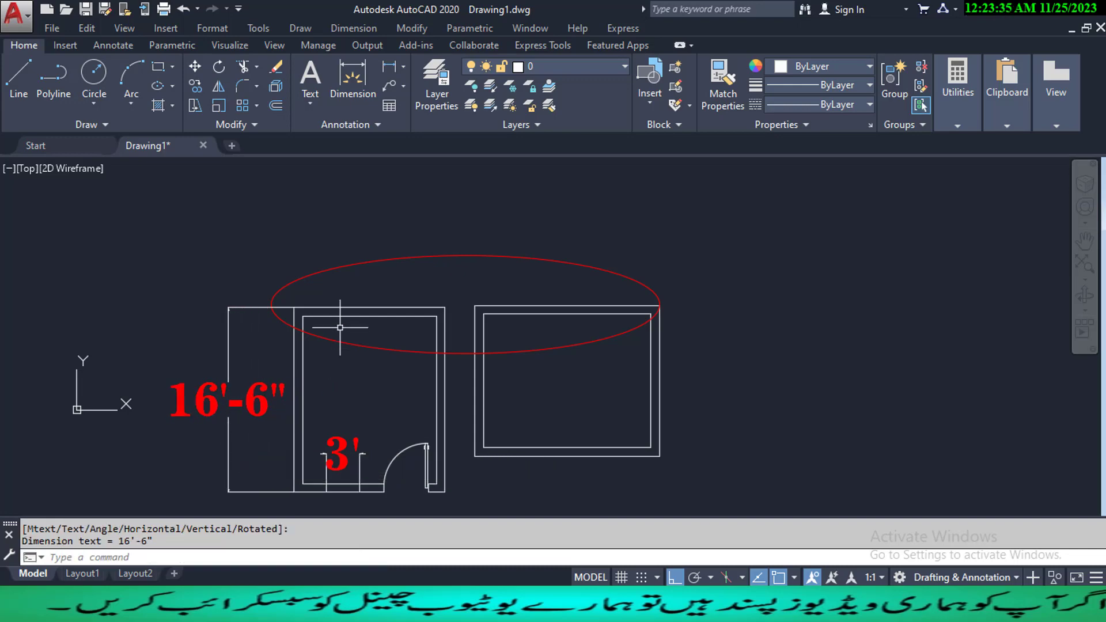
- Add a horizontal linear dimension along the left room's upper outer wall, placed above the room
key("Return")
key("Return")
left_click(354, 308)
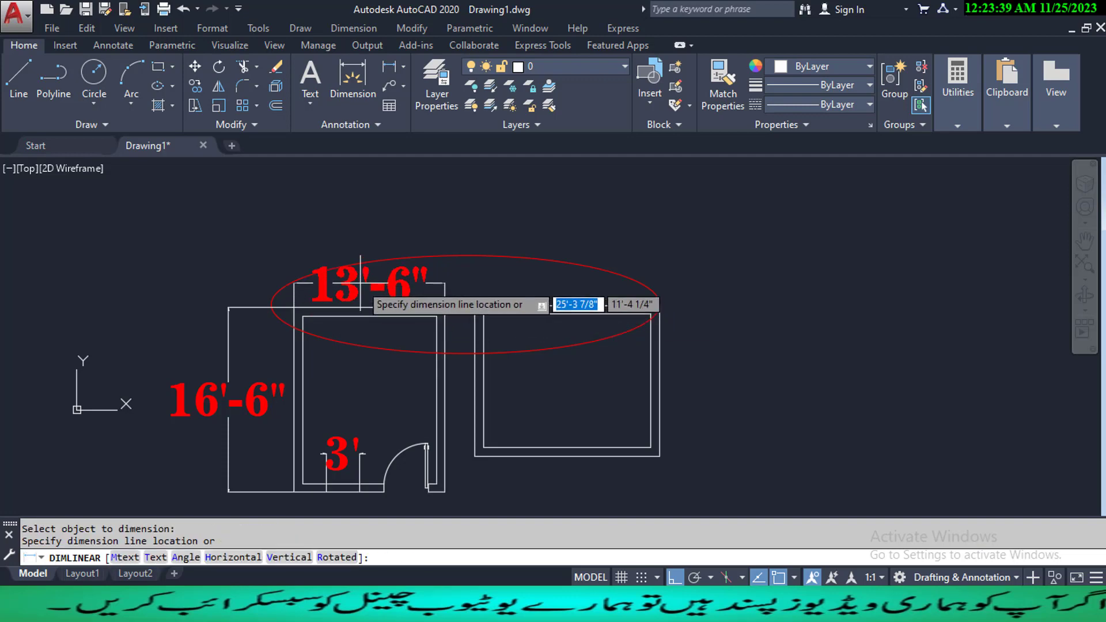
left_click(360, 283)
- Add linear dimensions to the right room's lower and right outer walls, placed below and to the right of the room
scroll(489, 296, "up", 2)
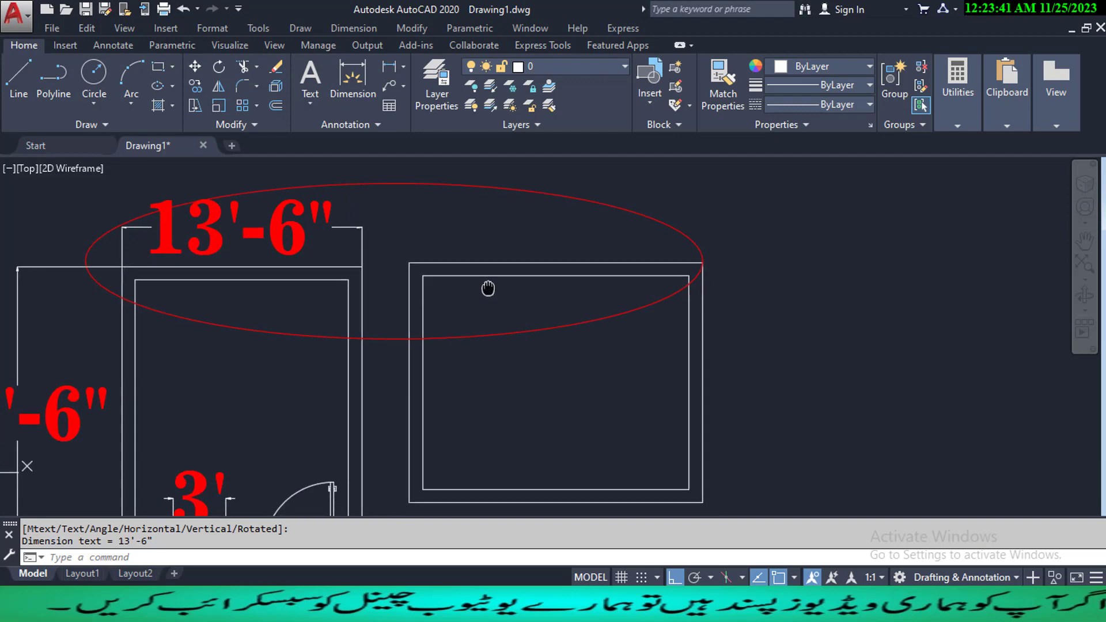
scroll(495, 297, "down", 2)
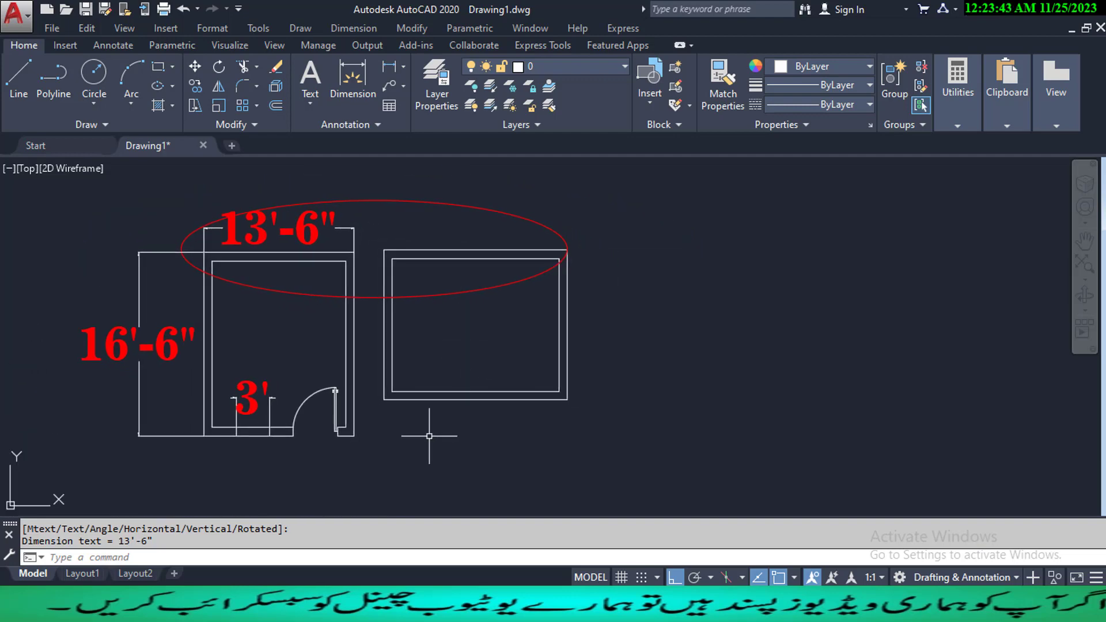
key("Return")
key("Return")
left_click(436, 399)
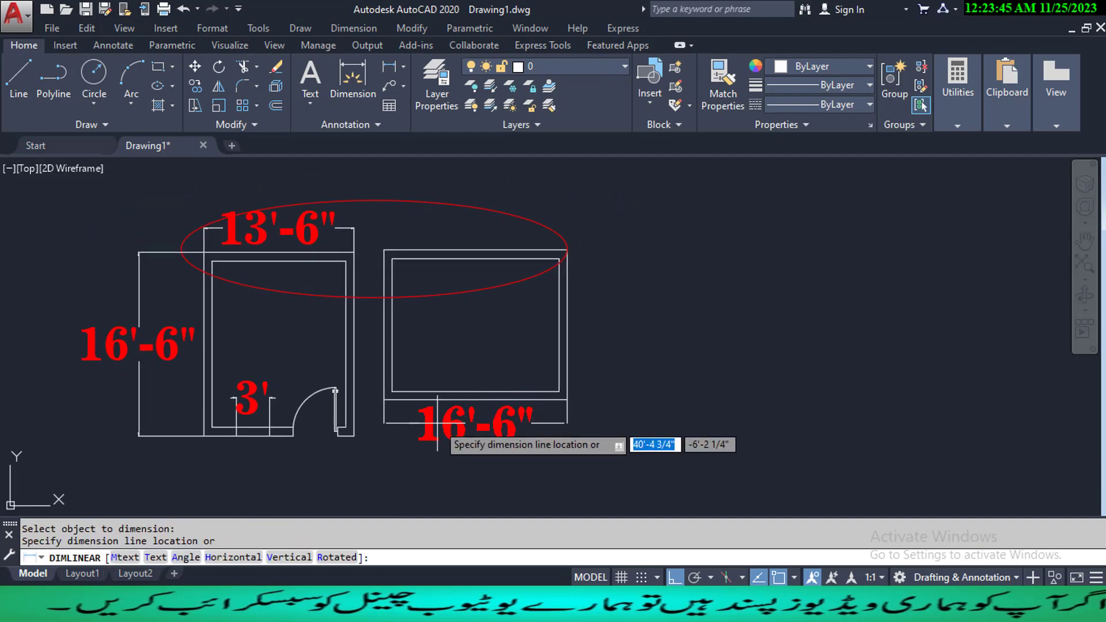
left_click(437, 423)
key("Return")
key("Return")
left_click(567, 345)
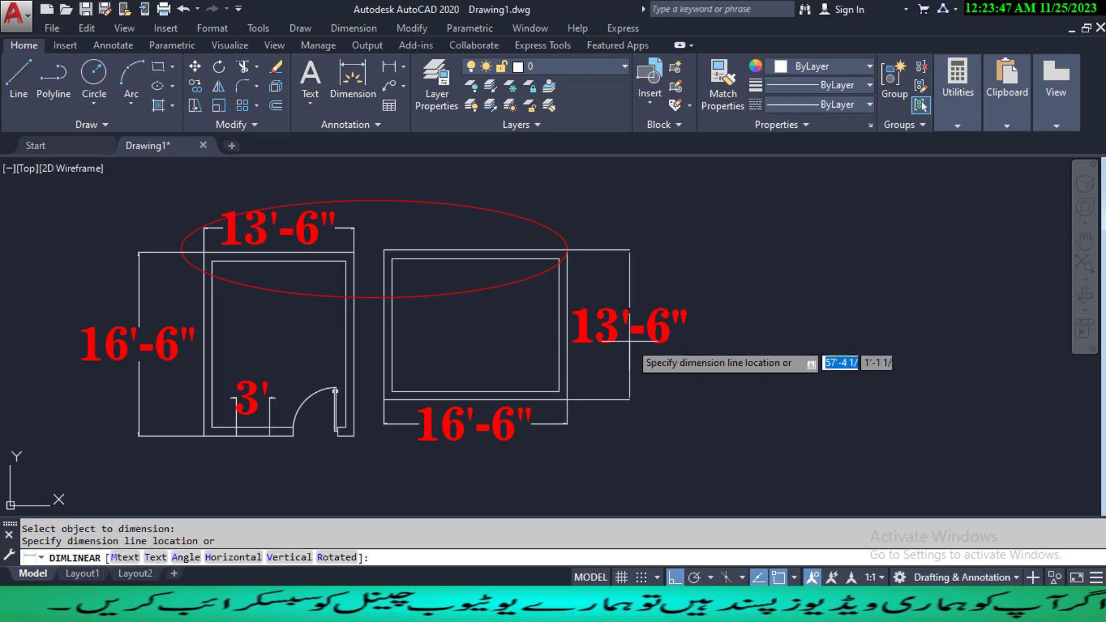
left_click(630, 344)
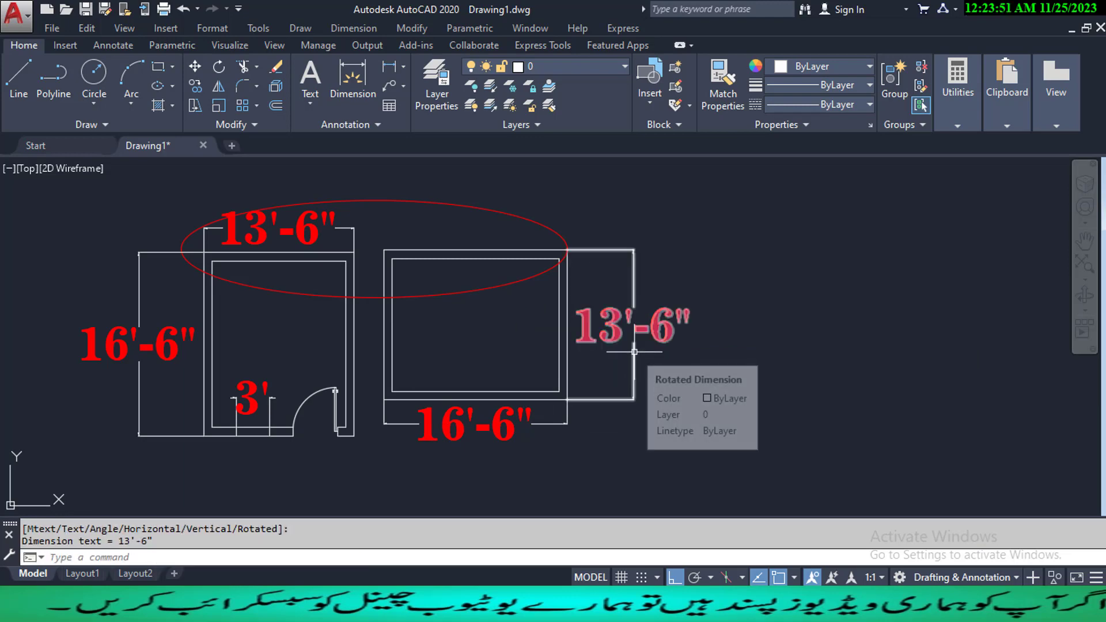
- Open the properties of the right room's vertical dimension and preview its horizontal and vertical text position options
left_click(634, 351)
right_click(634, 351)
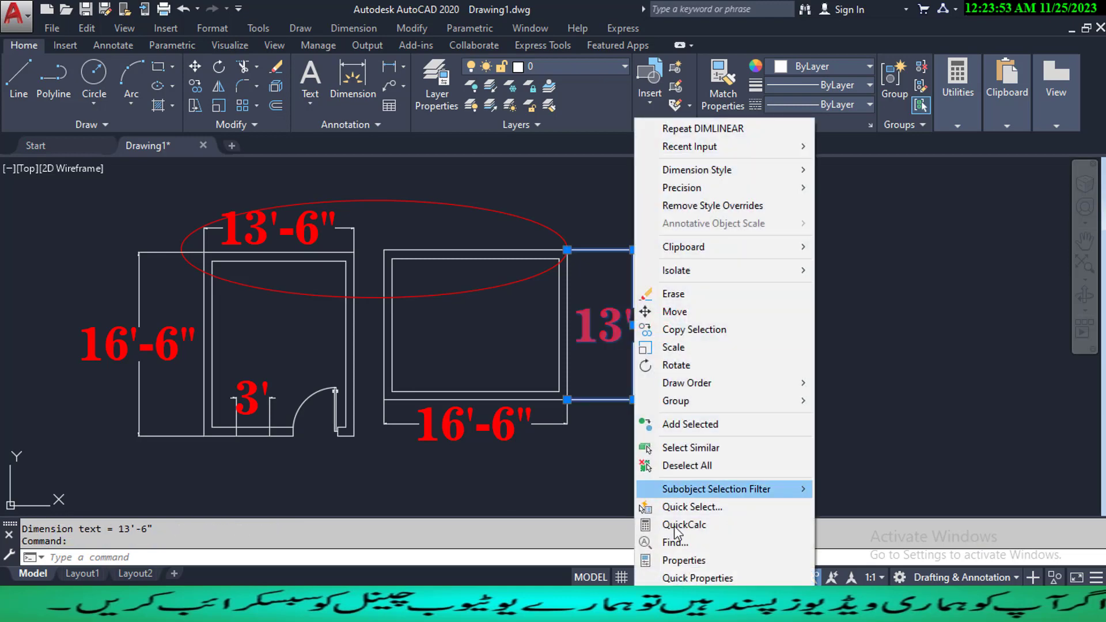
left_click(683, 560)
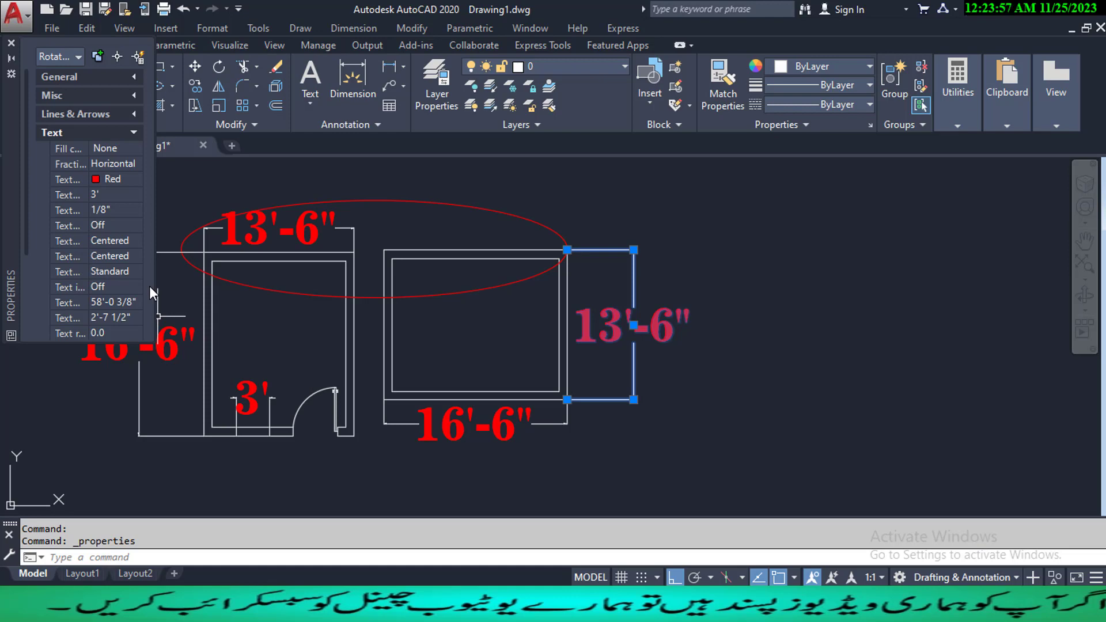
left_click(123, 240)
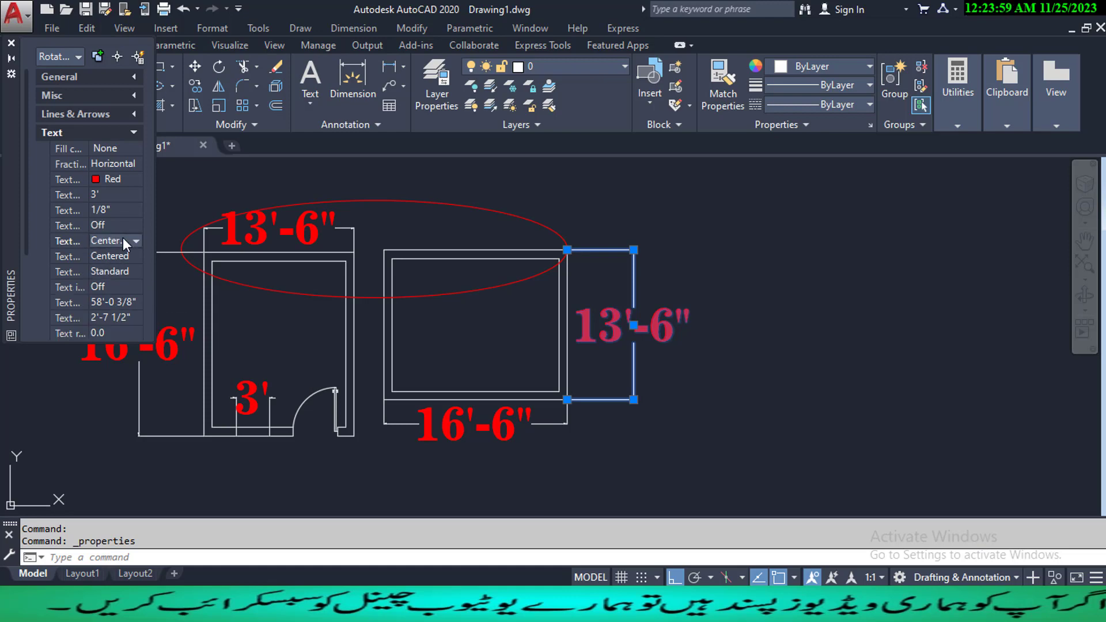
left_click(136, 240)
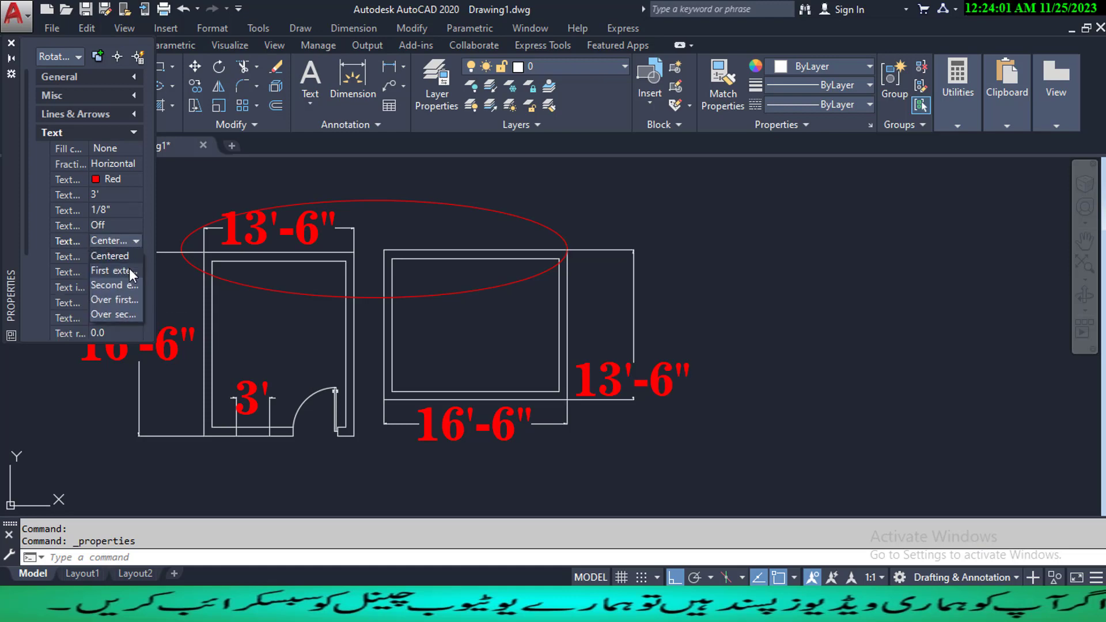
left_click(129, 316)
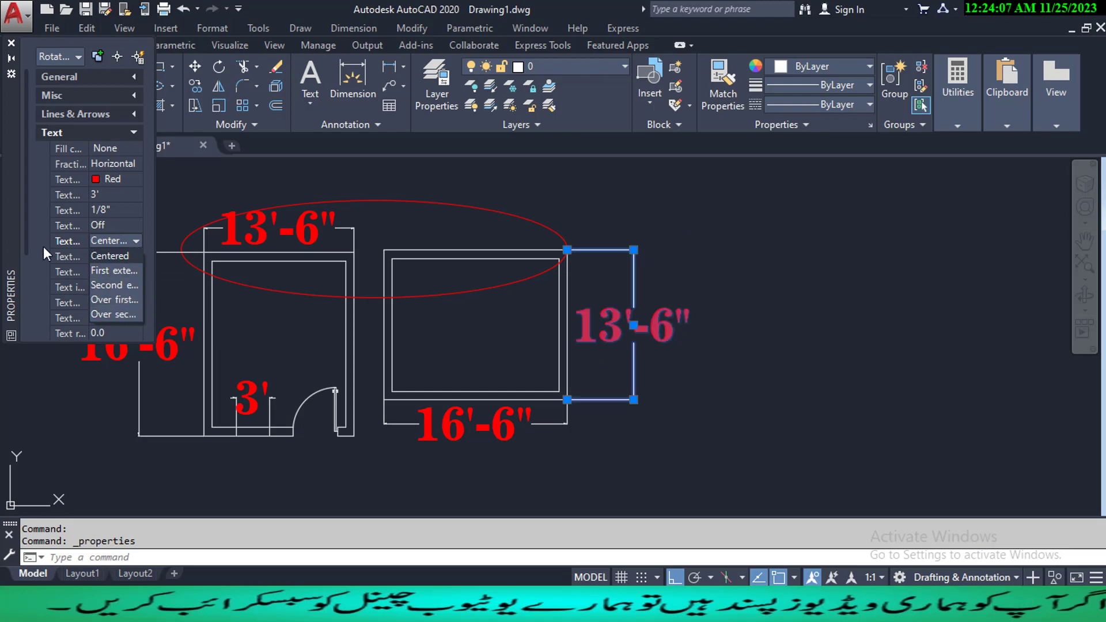
left_click(33, 266)
left_click(123, 260)
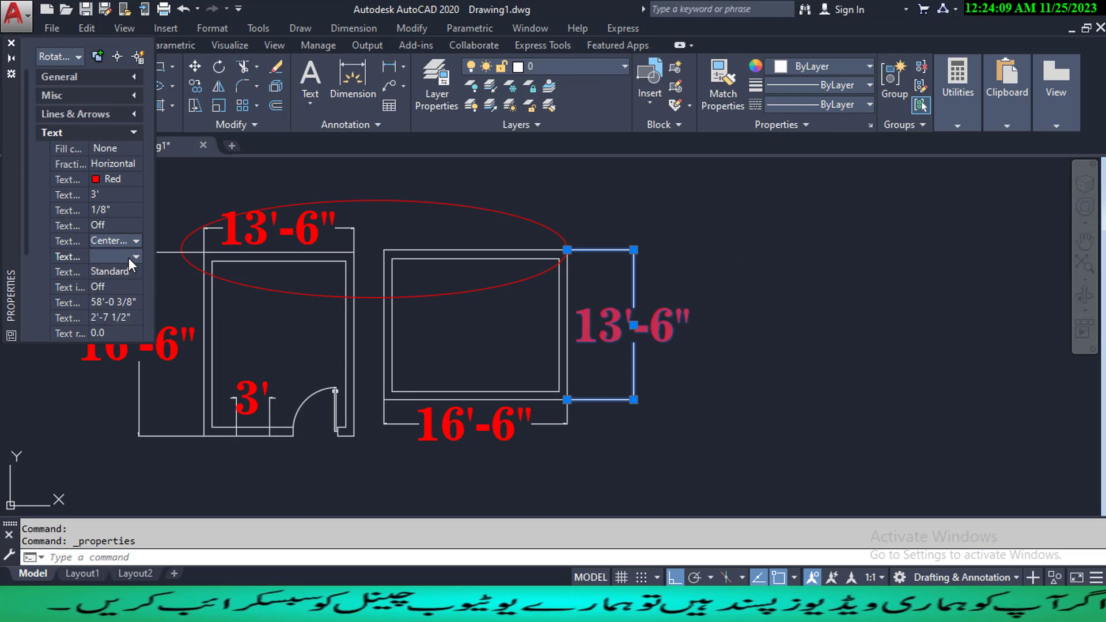
left_click(134, 256)
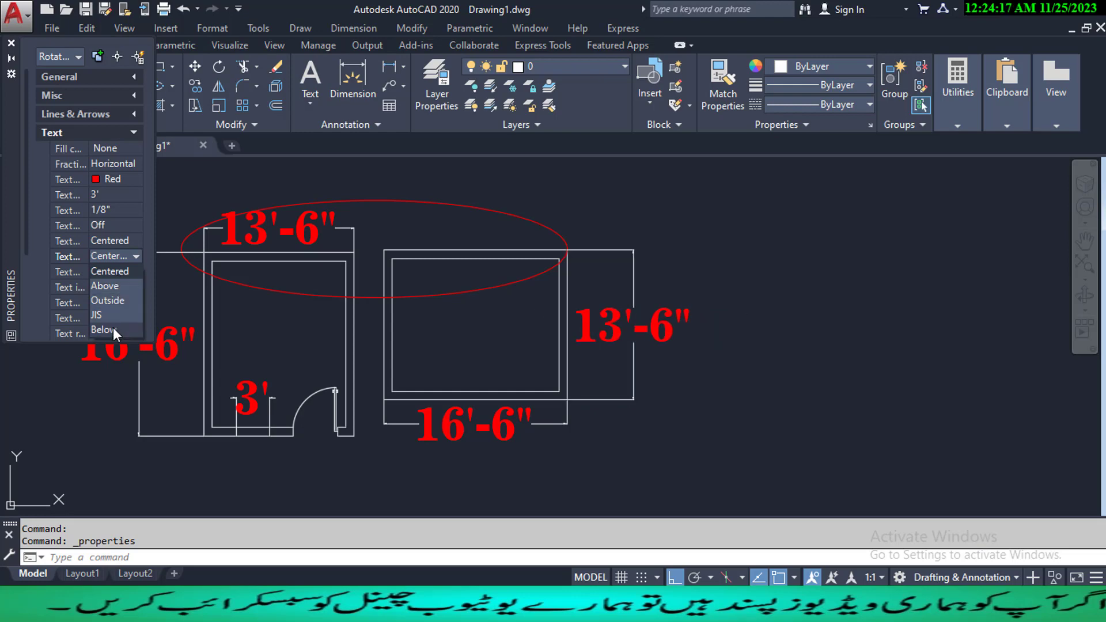
left_click(33, 282)
- Set Text inside align to On for the right room's vertical dimension and close its properties
left_click(123, 281)
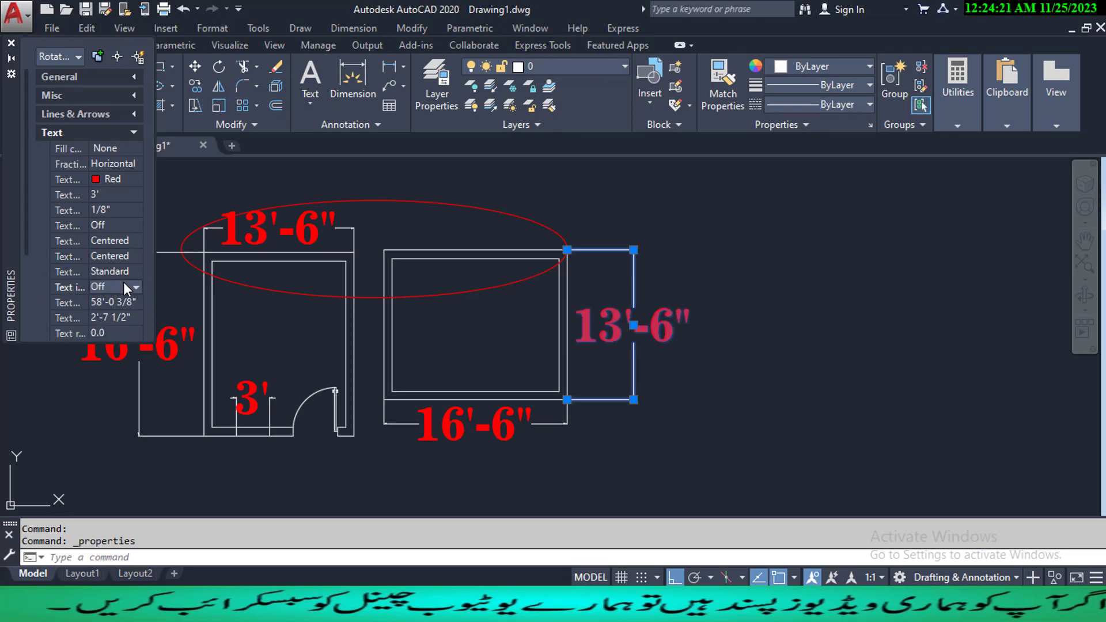
left_click(138, 283)
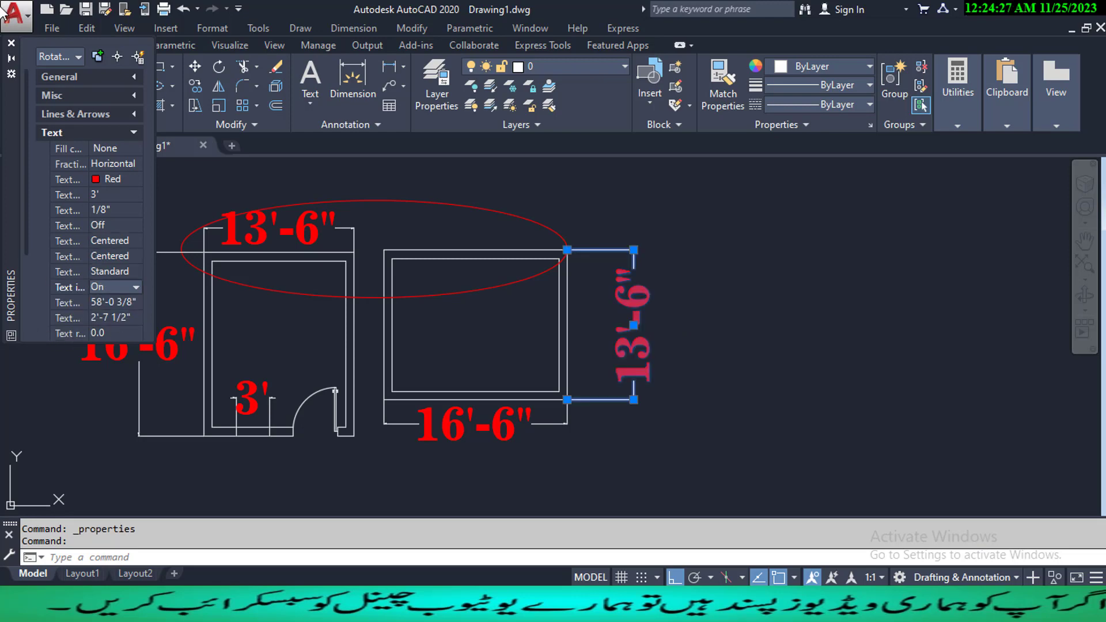
left_click(12, 44)
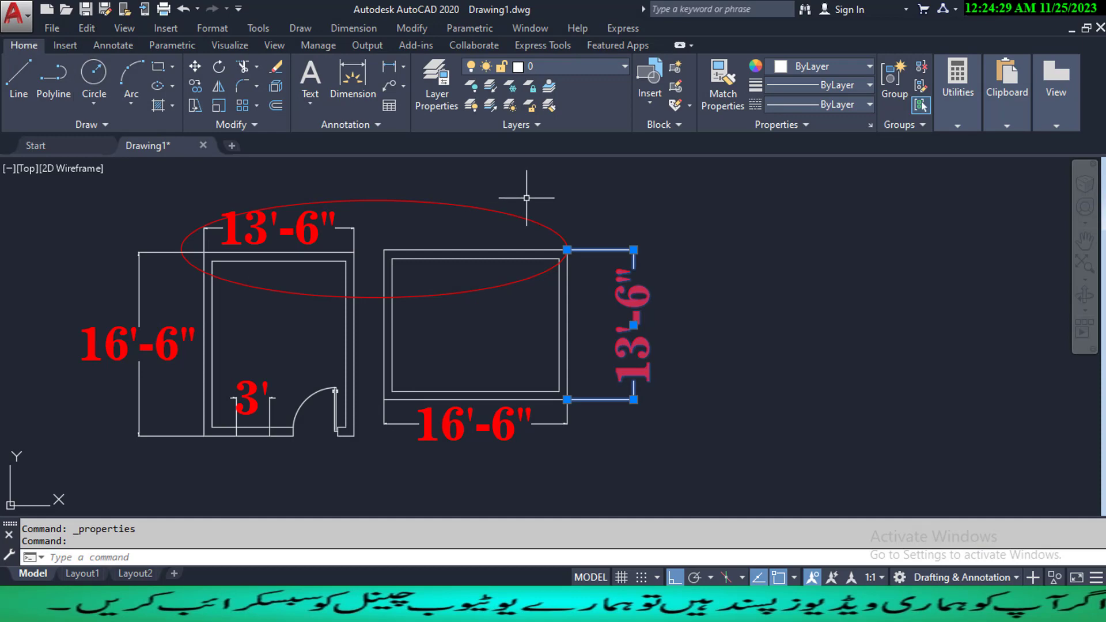
key("Escape")
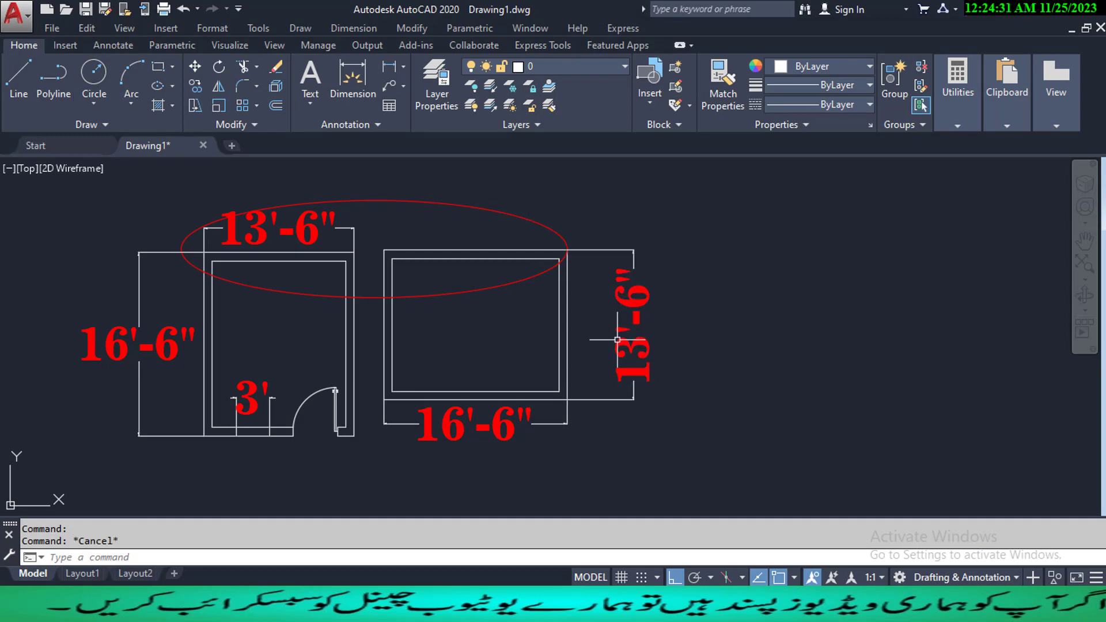
type("ma")
key("Return")
left_click(139, 405)
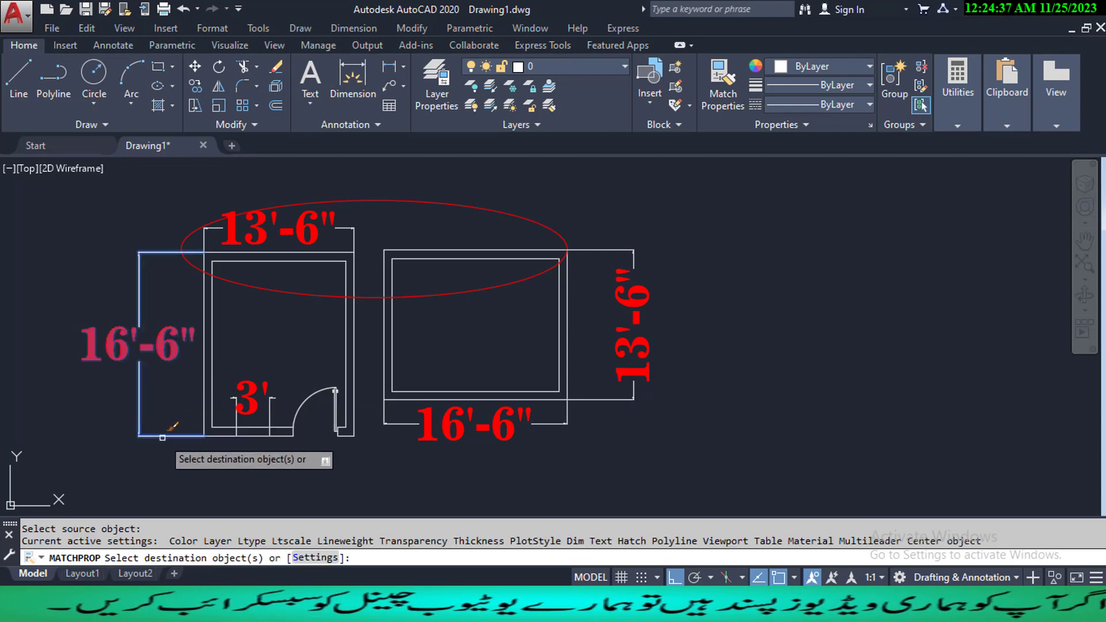
key("Escape")
key("Escape")
- Match the properties of the right room's vertical dimension onto the left room's vertical dimension
key("Return")
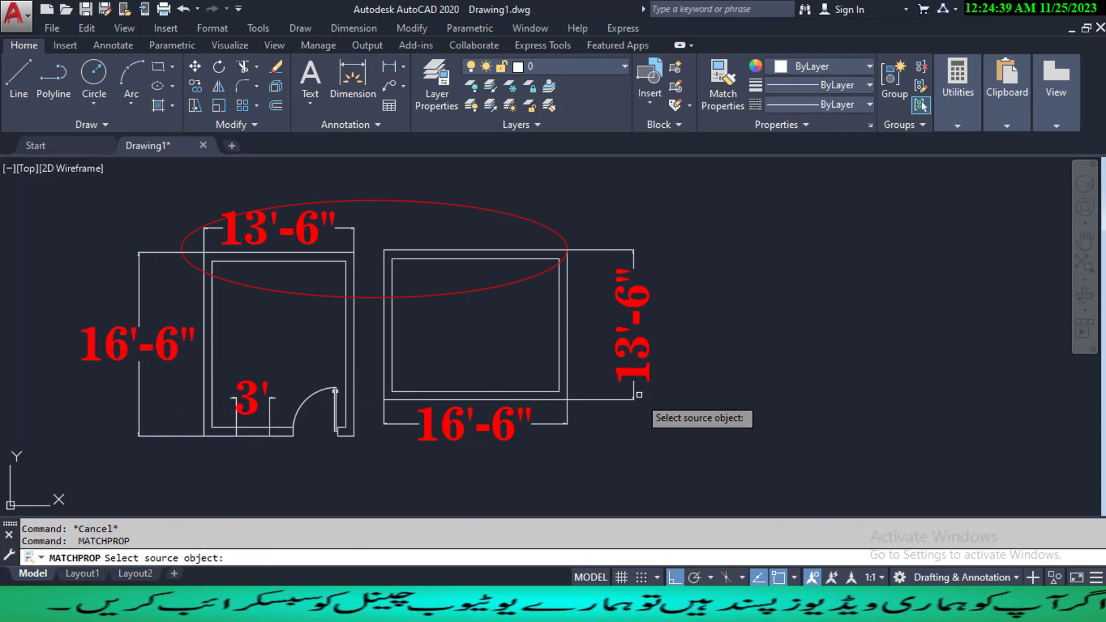
left_click(633, 383)
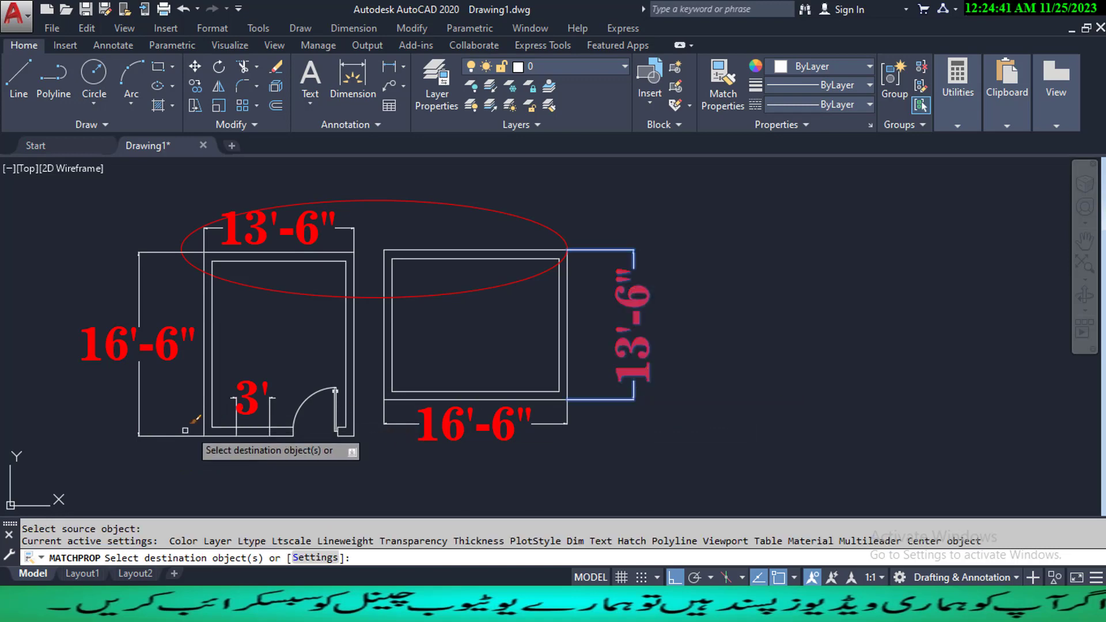
left_click(169, 435)
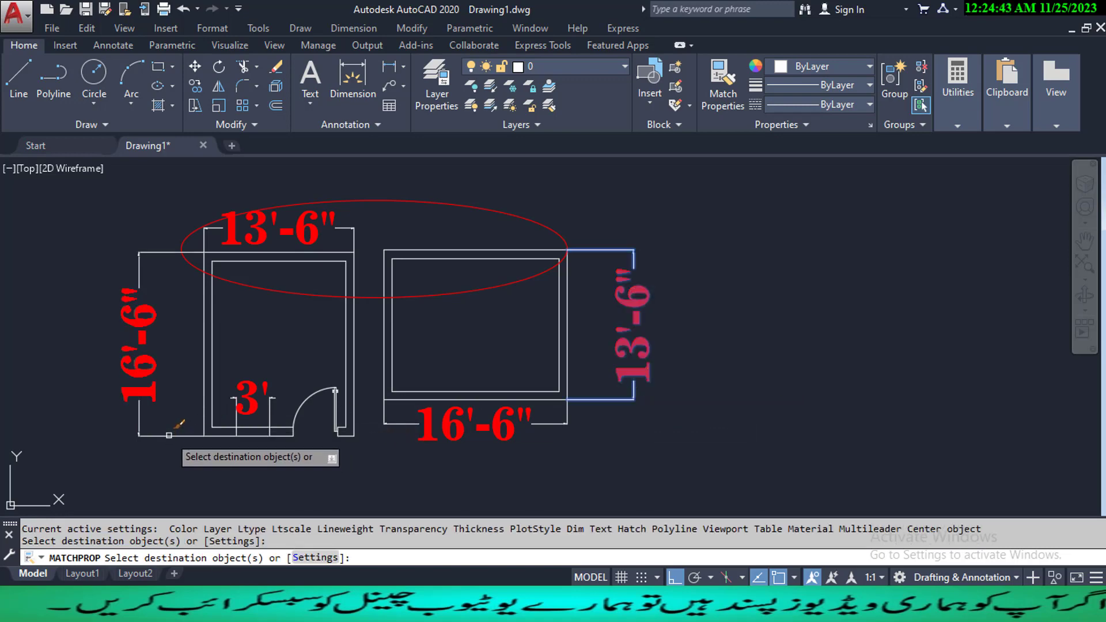
key("Escape")
key("Escape")
- Match the properties of the right room's vertical dimension onto the horizontal dimension below that room
middle_click_drag(169, 337, 236, 340)
scroll(237, 340, "down", 2)
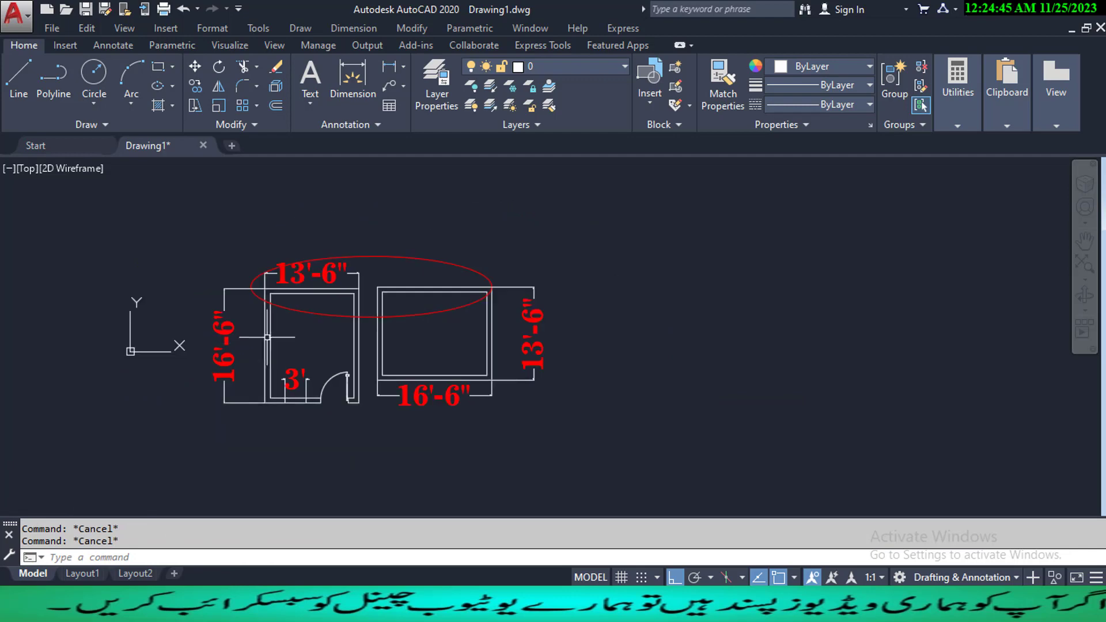
middle_click_drag(498, 345, 608, 346)
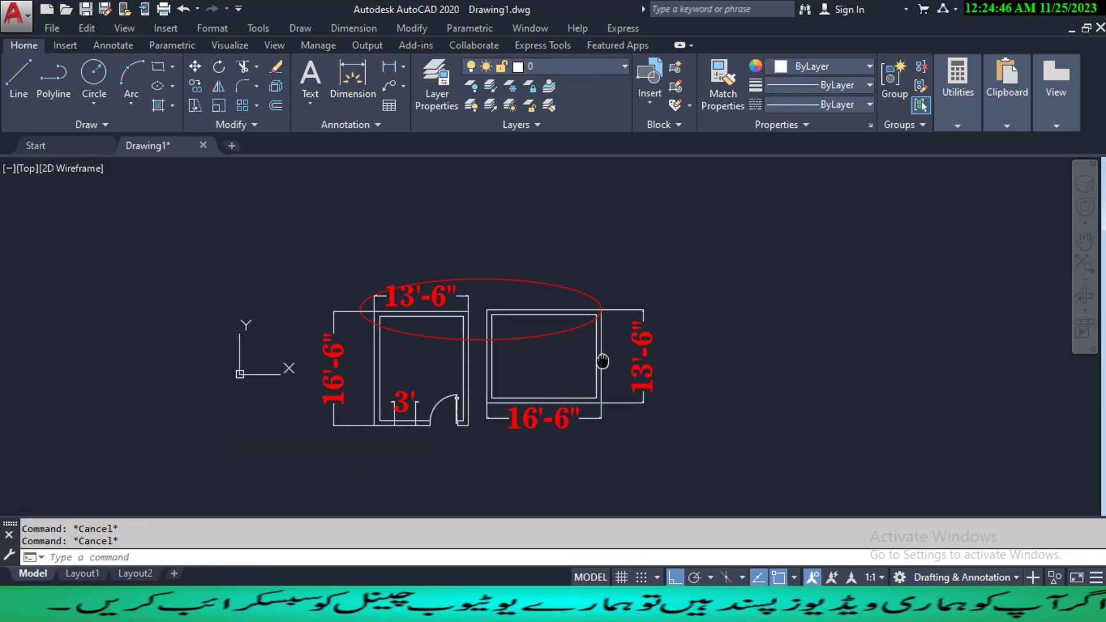
middle_click_drag(502, 316, 481, 363)
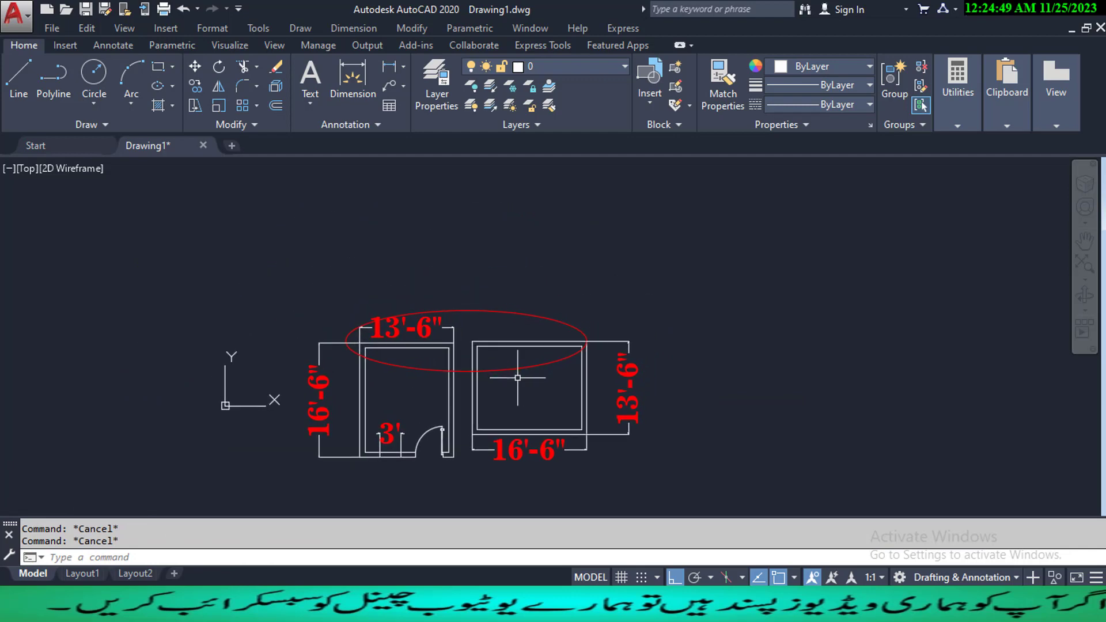
scroll(518, 378, "up", 2)
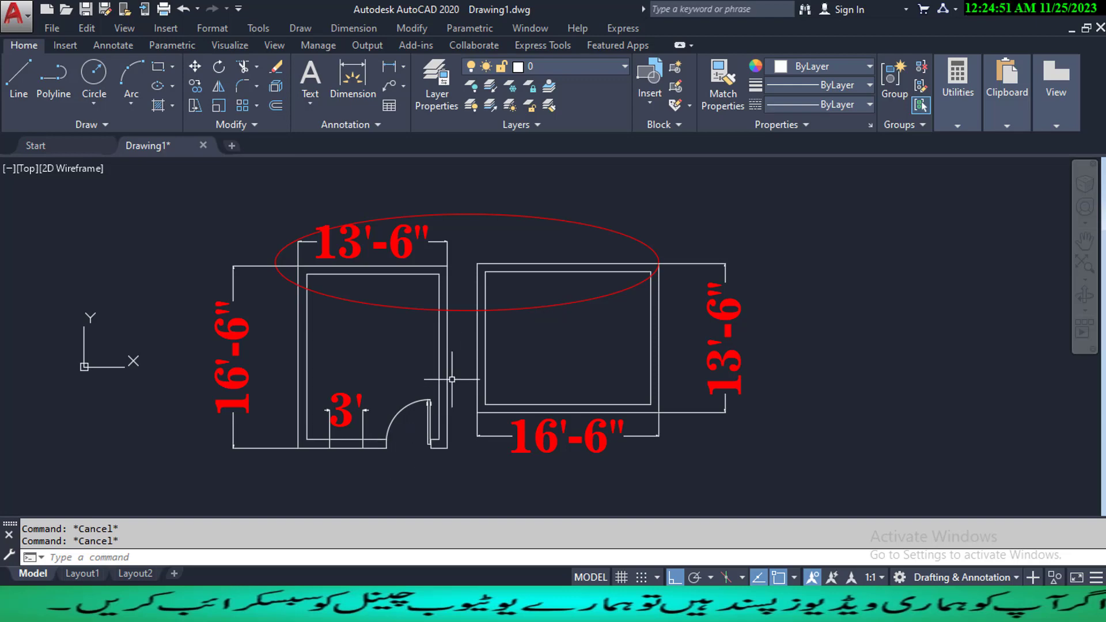
middle_click_drag(452, 379, 423, 362)
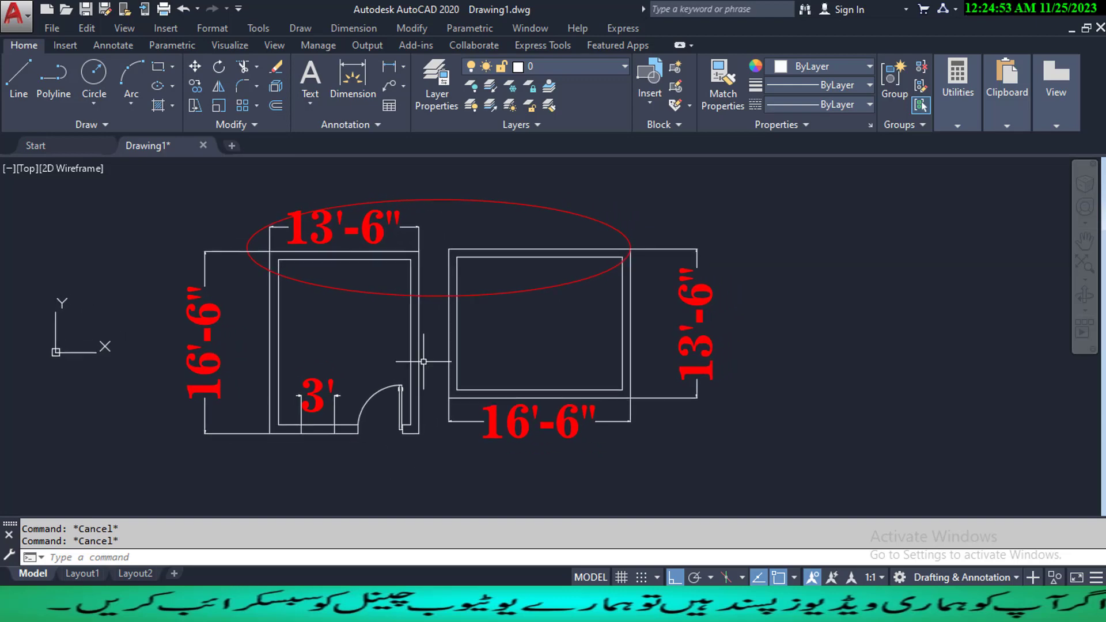
type("ma")
key("Return")
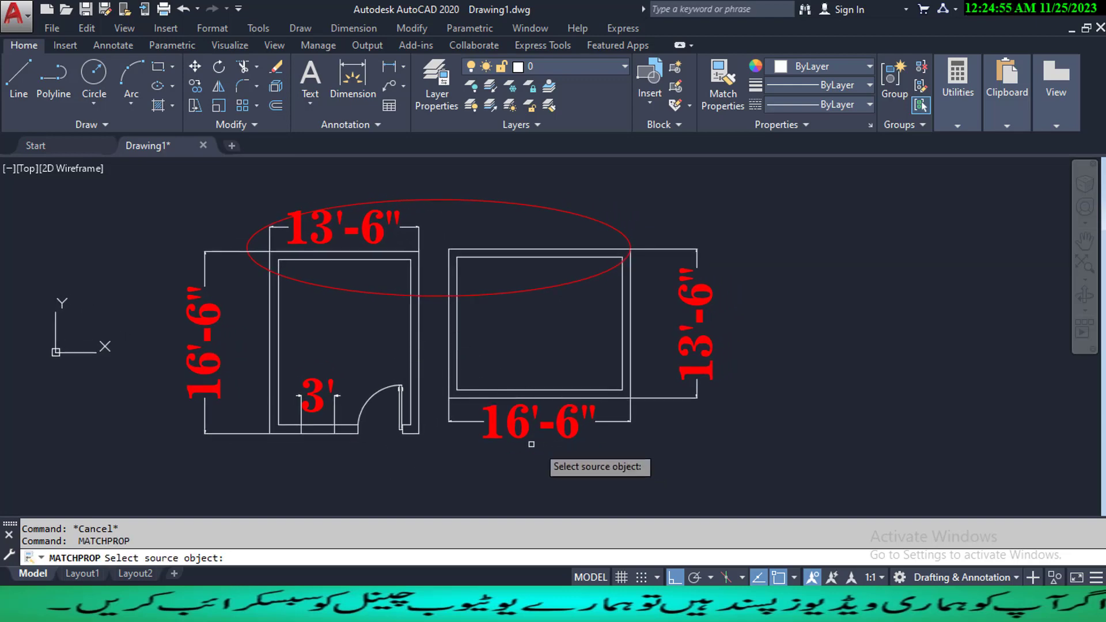
left_click(695, 385)
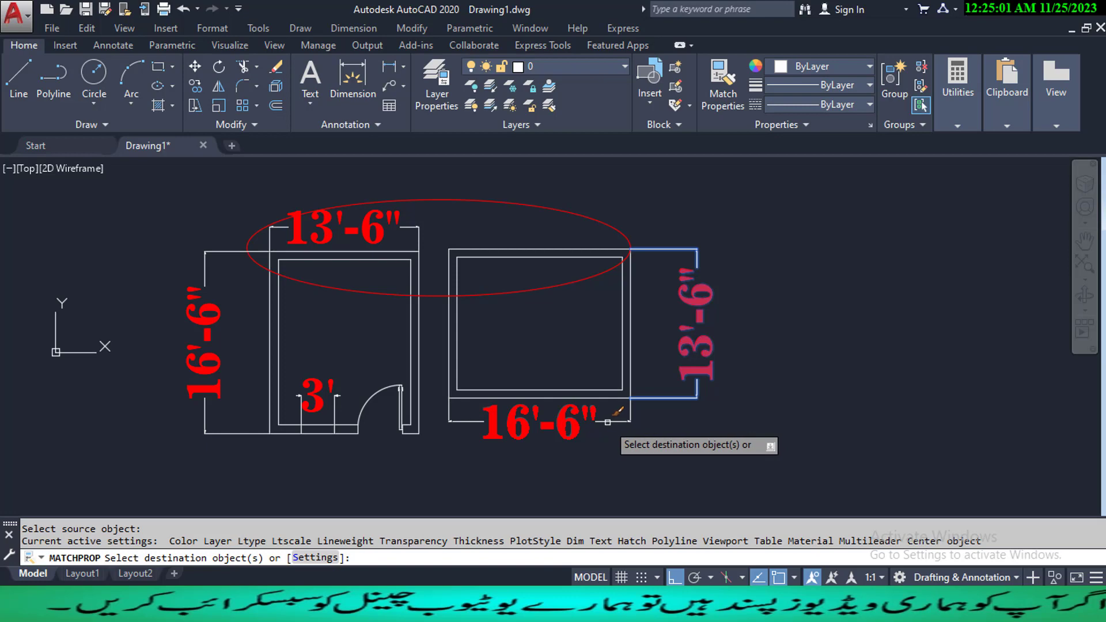
left_click(609, 421)
key("Escape")
key("Escape")
key("Escape")
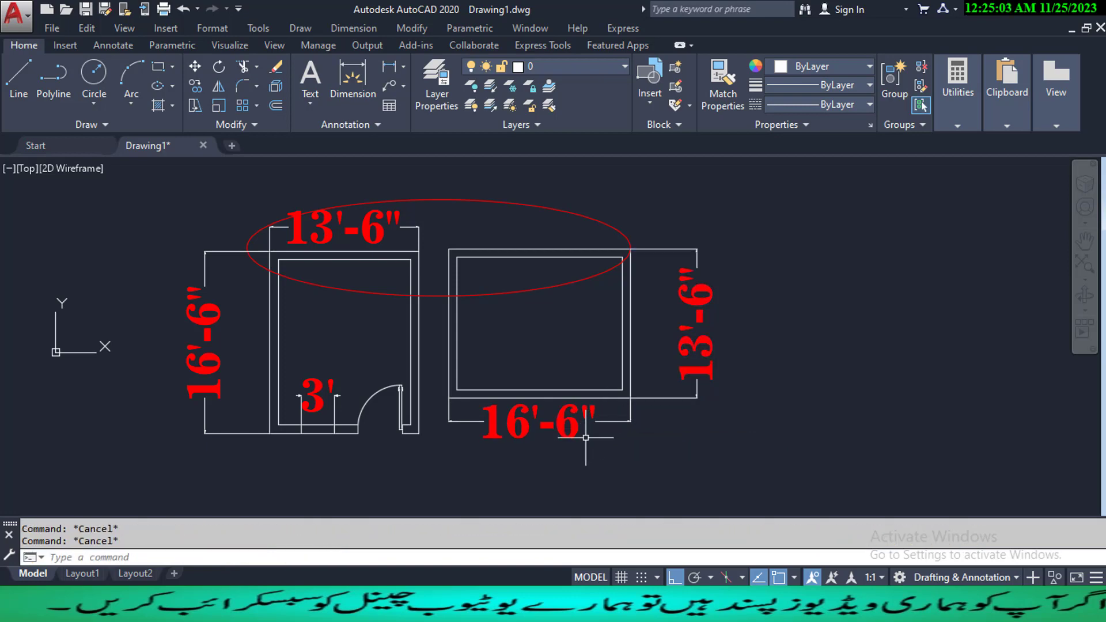
middle_click_drag(585, 440, 606, 427)
left_click(651, 610)
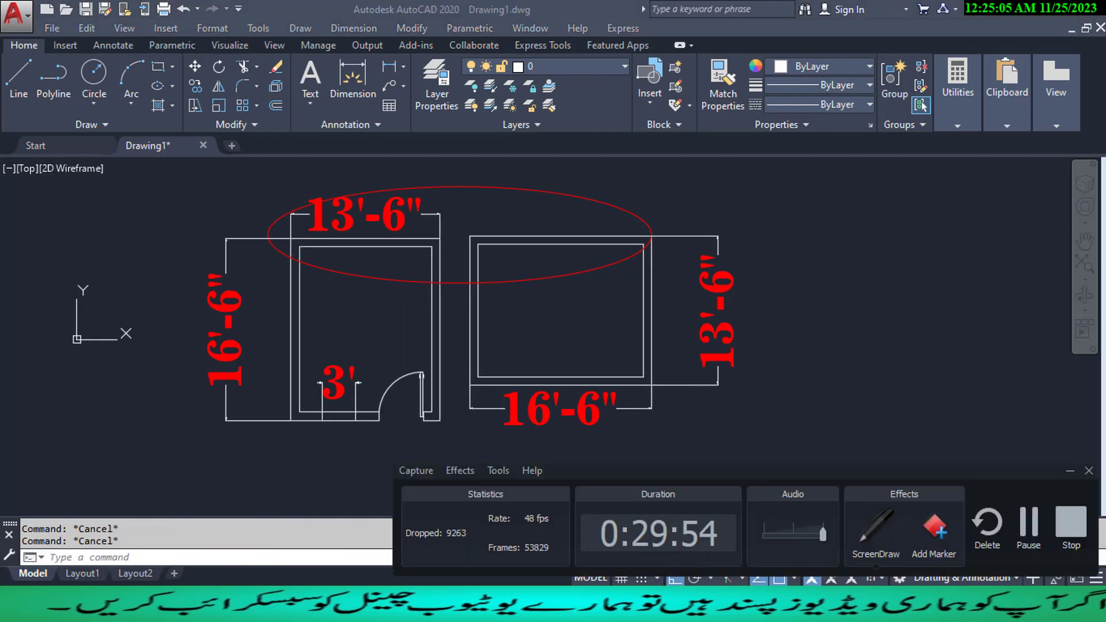
left_click(651, 611)
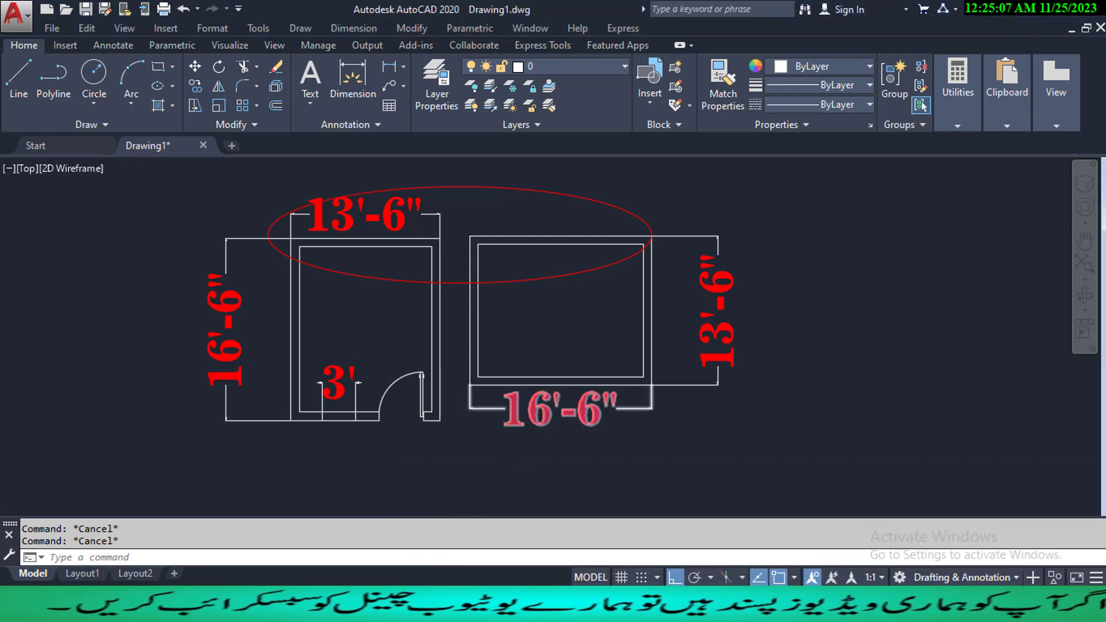
- Copy the left room's door, using that room's lower-right outer corner as base point, to the right room's lower-right outer corner
scroll(469, 396, "down", 2)
mouse_move(484, 357)
middle_mouse_down()
mouse_move(420, 381)
mouse_move(522, 365)
middle_mouse_up()
scroll(461, 404, "up", 4)
scroll(352, 392, "up", 2)
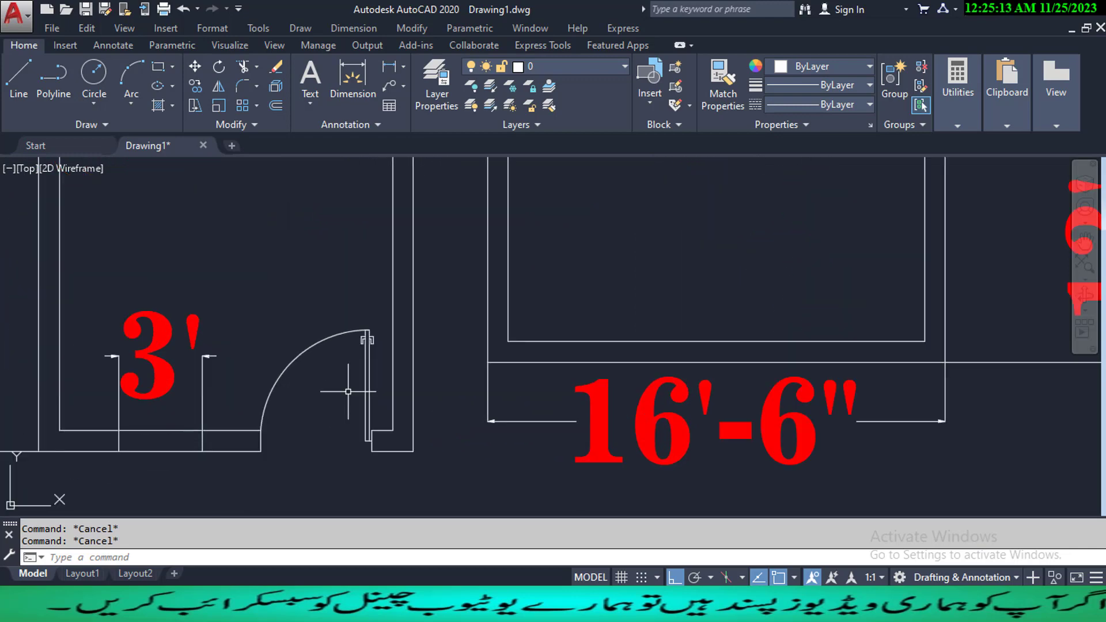
middle_click_drag(358, 384, 423, 359)
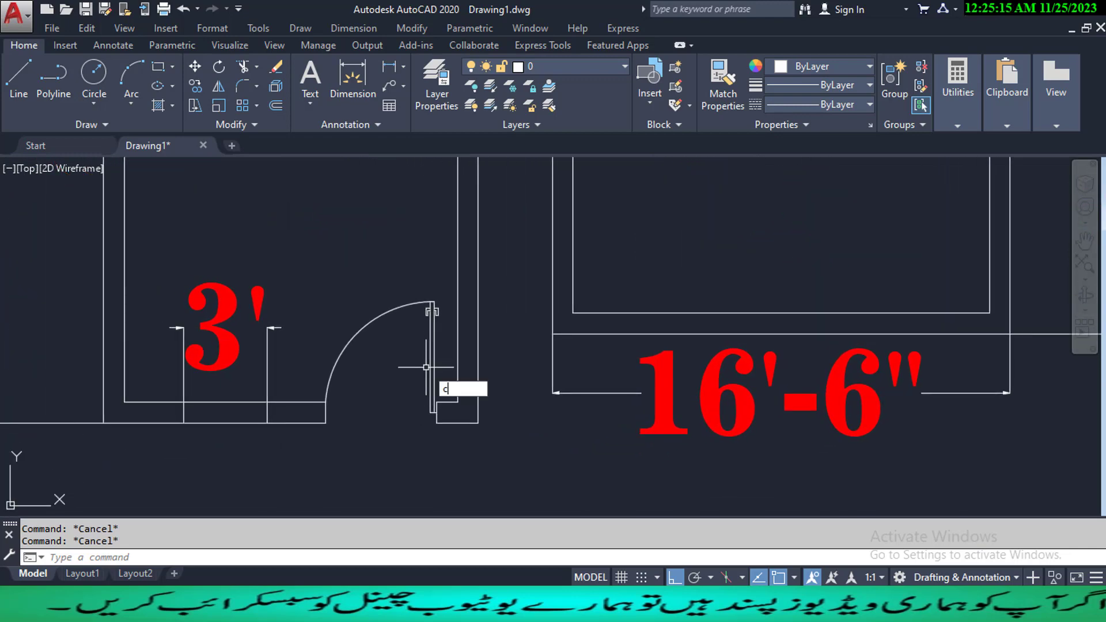
type("o")
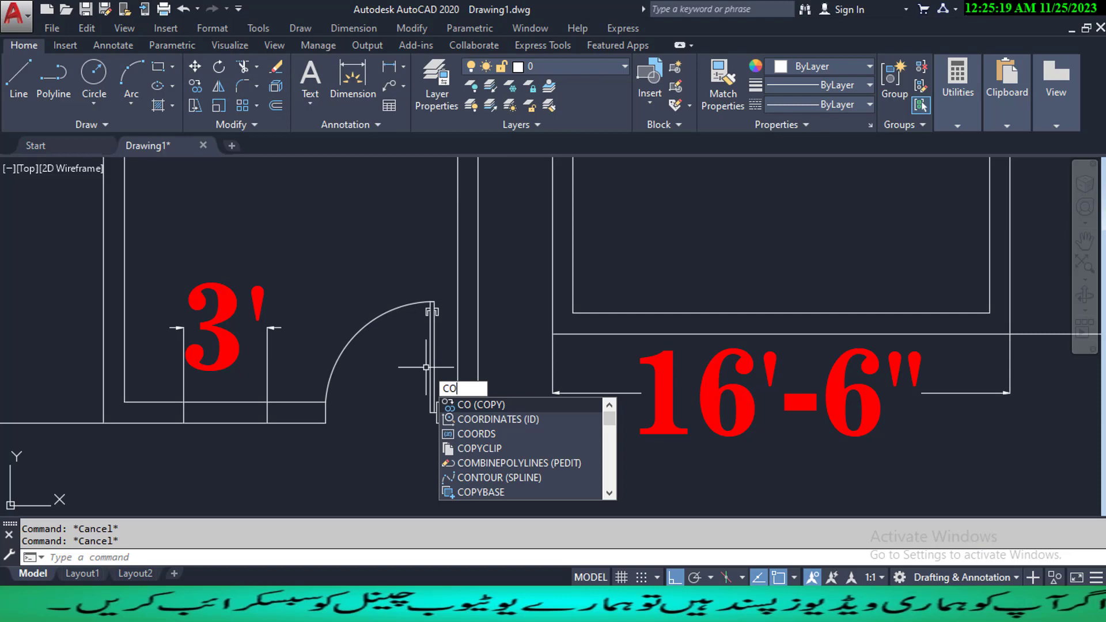
key("Return")
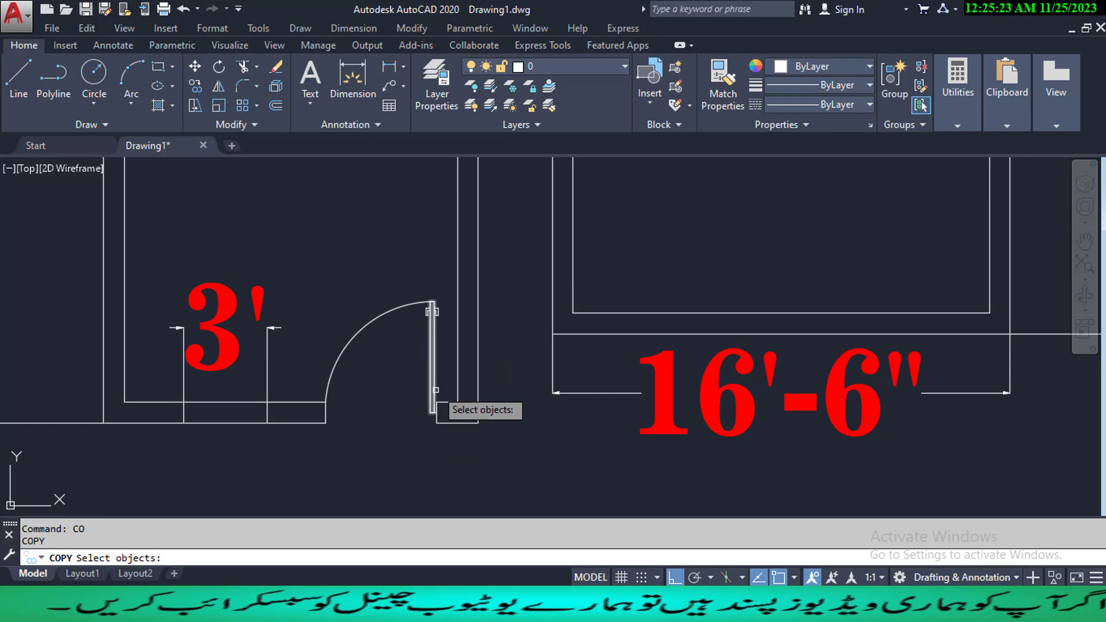
left_click(302, 287)
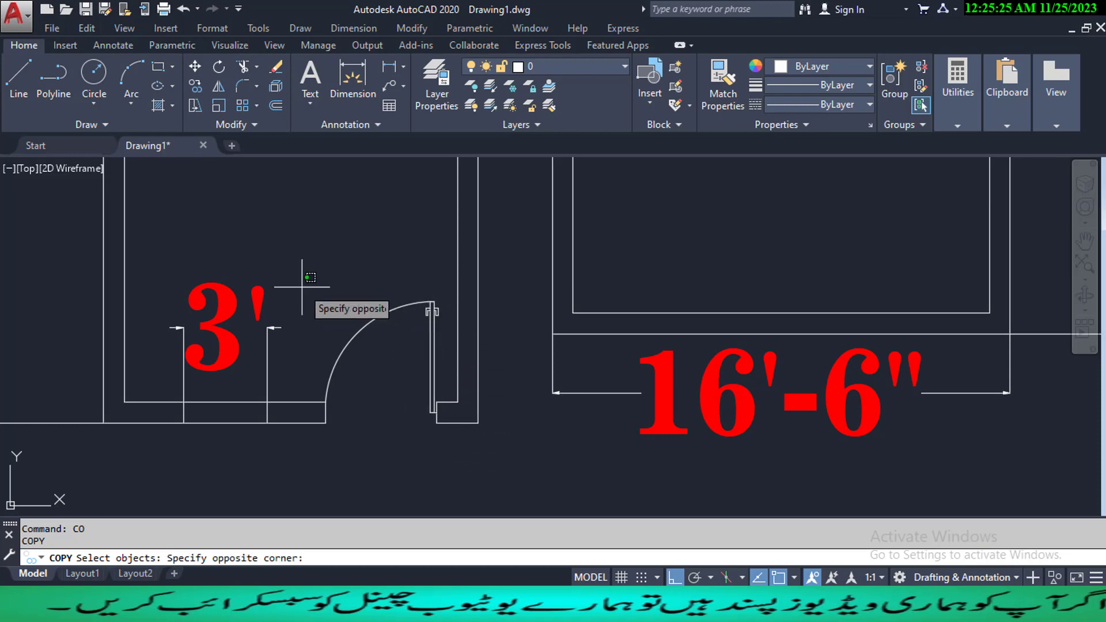
left_click(473, 426)
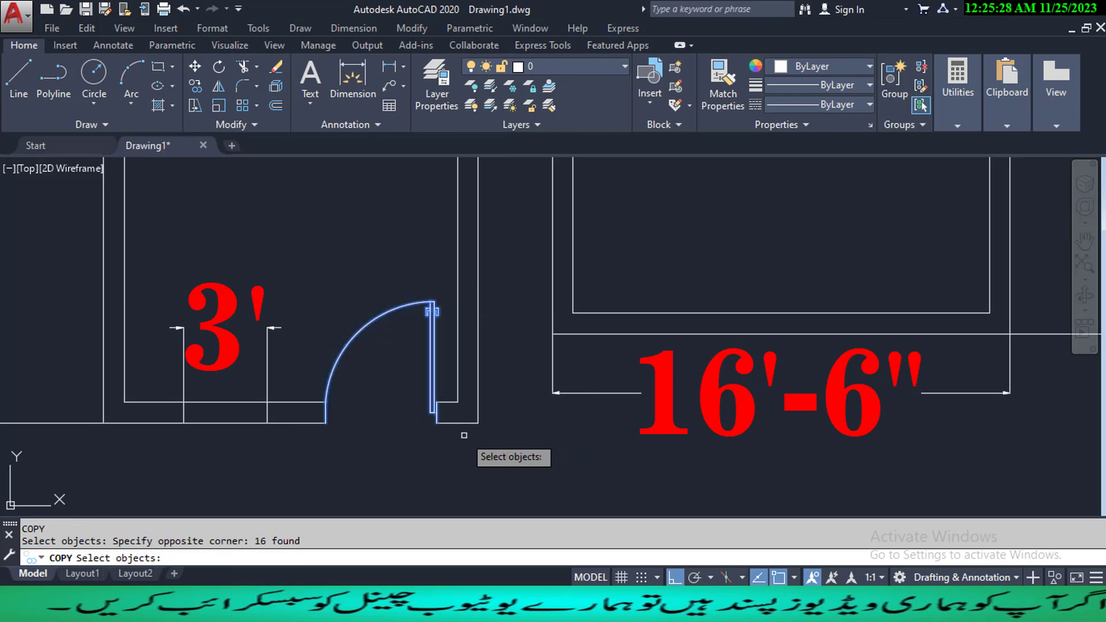
left_click(287, 264)
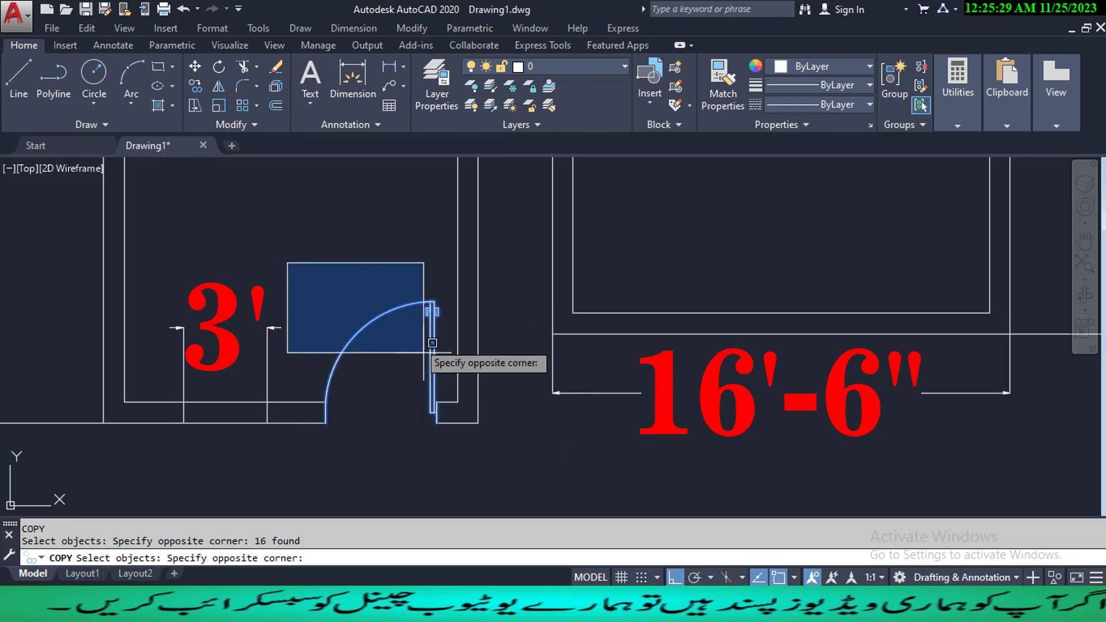
left_click(451, 427)
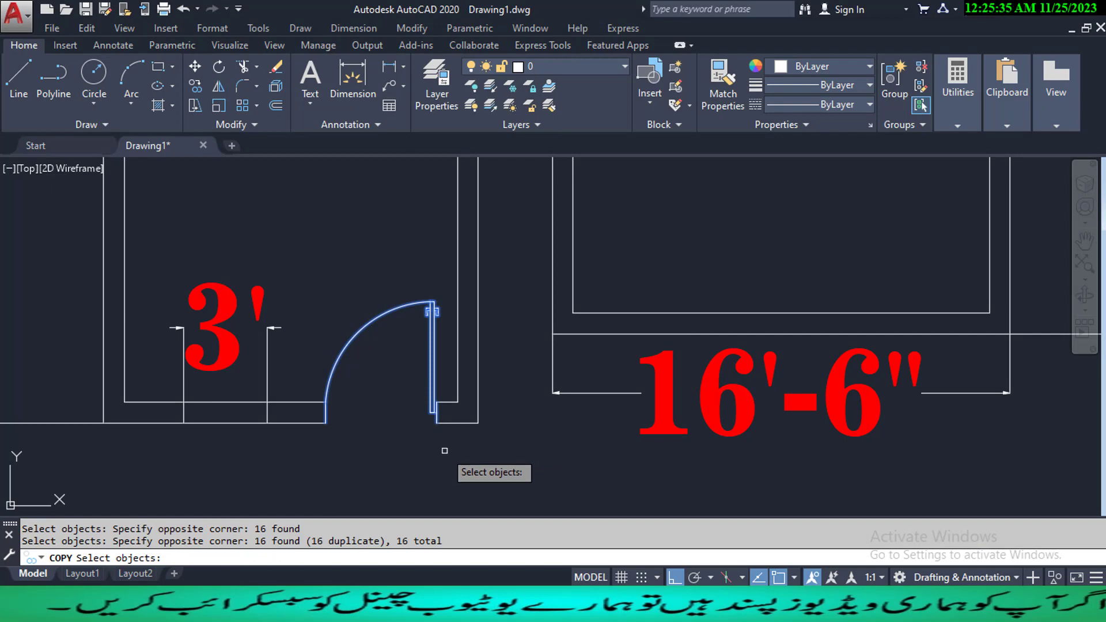
key("Return")
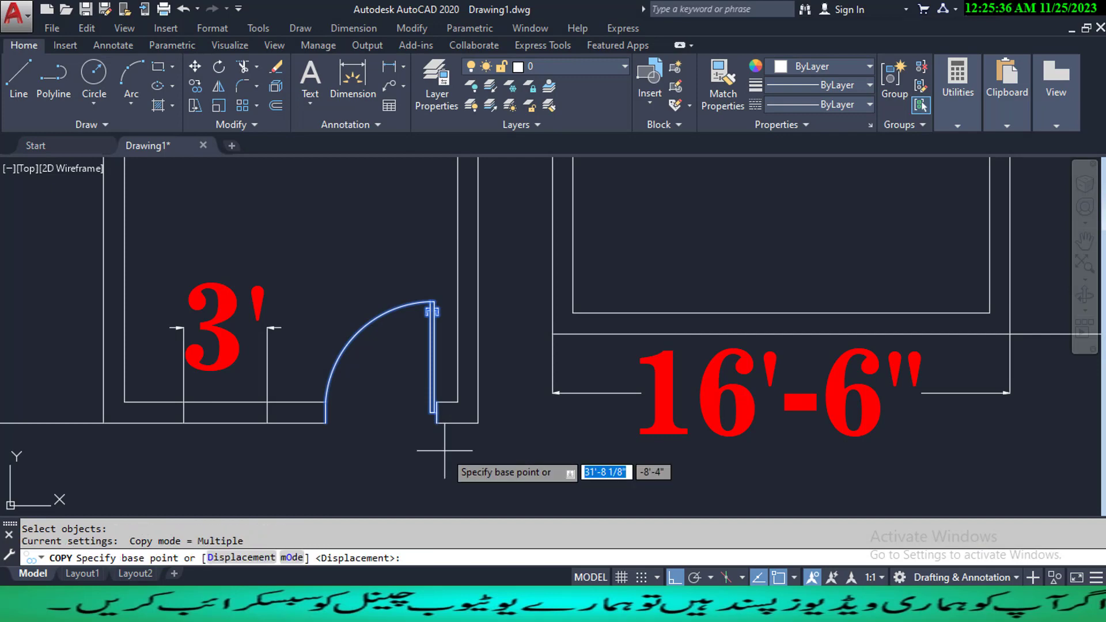
left_click(478, 422)
middle_click_drag(995, 328, 861, 359)
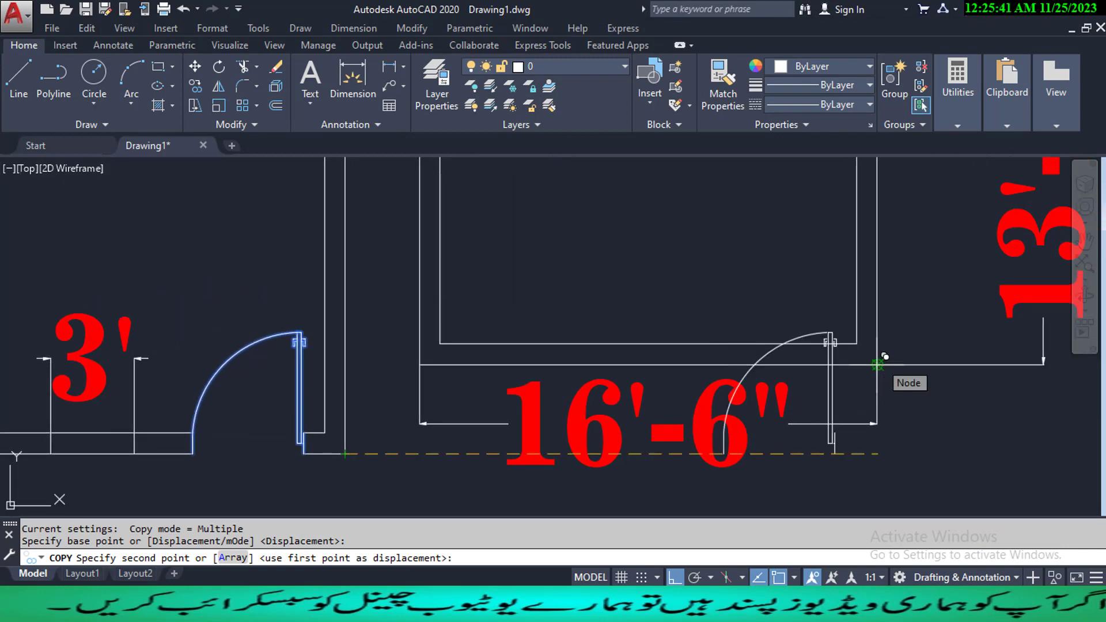
left_click(878, 365)
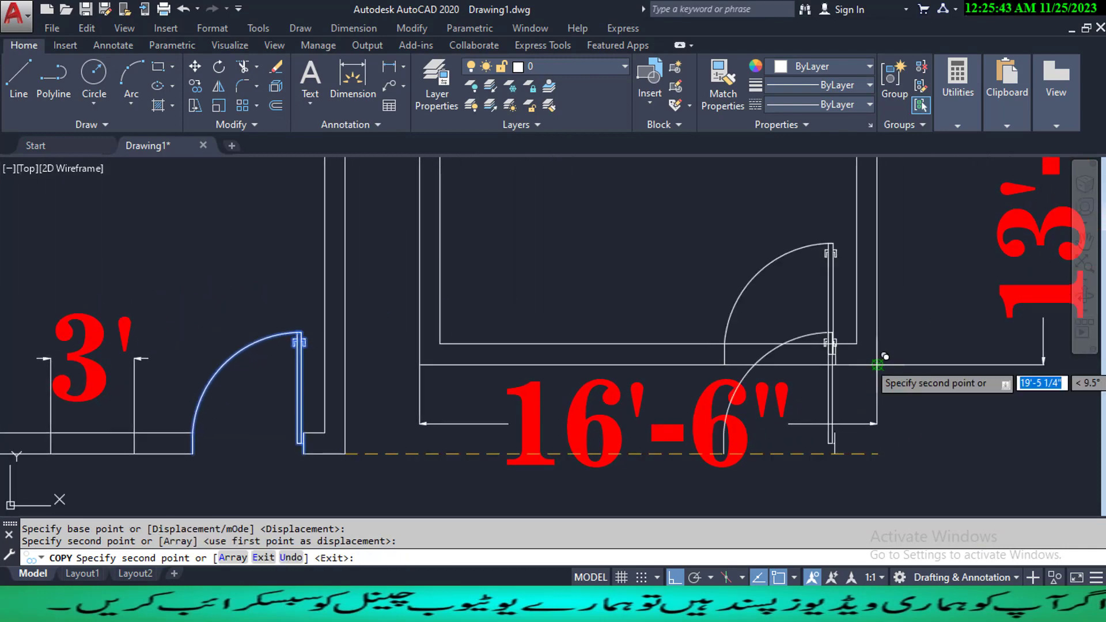
key("Escape")
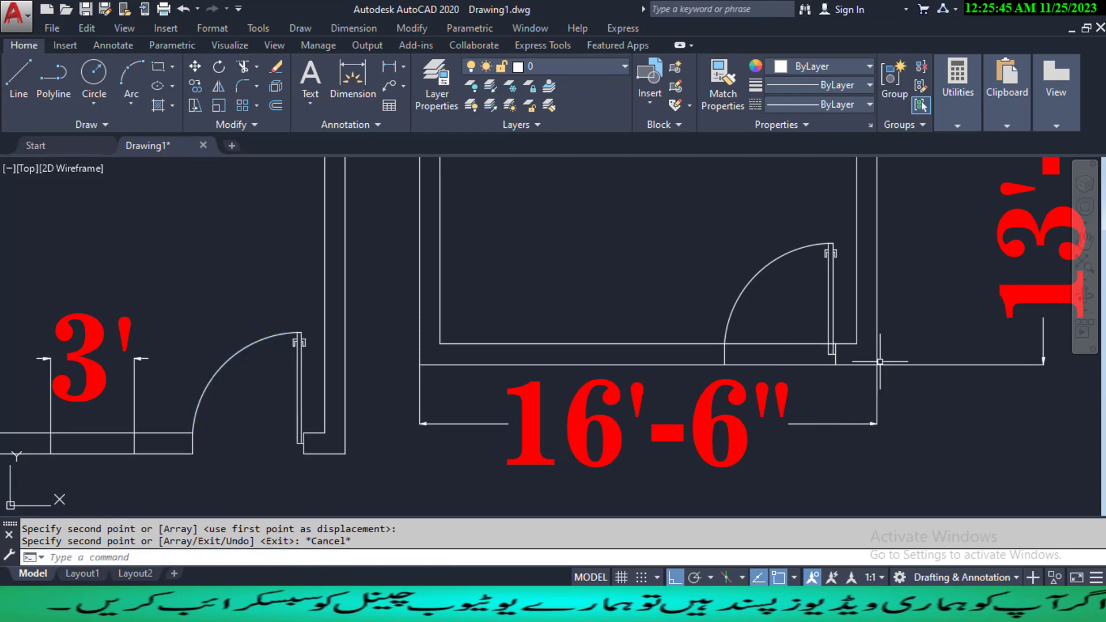
- Trim the two lower wall lines of the right room across the copied door's opening
scroll(812, 345, "up", 3)
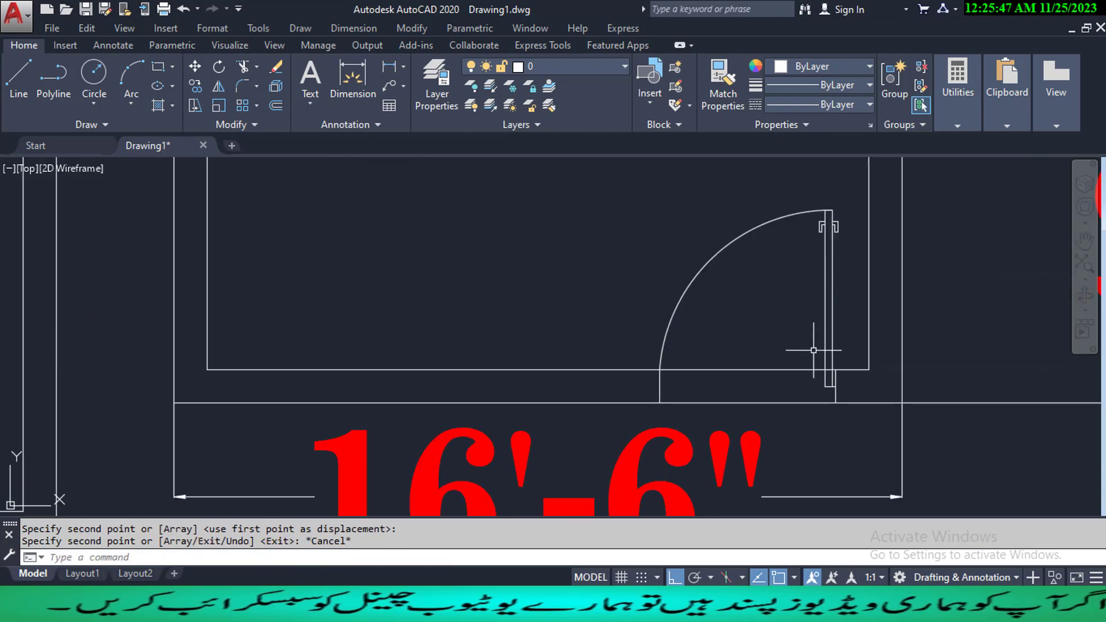
scroll(754, 263, "down", 3)
mouse_move(667, 277)
middle_mouse_down()
mouse_move(728, 333)
mouse_move(770, 304)
mouse_move(717, 289)
middle_mouse_up()
scroll(770, 304, "up", 1)
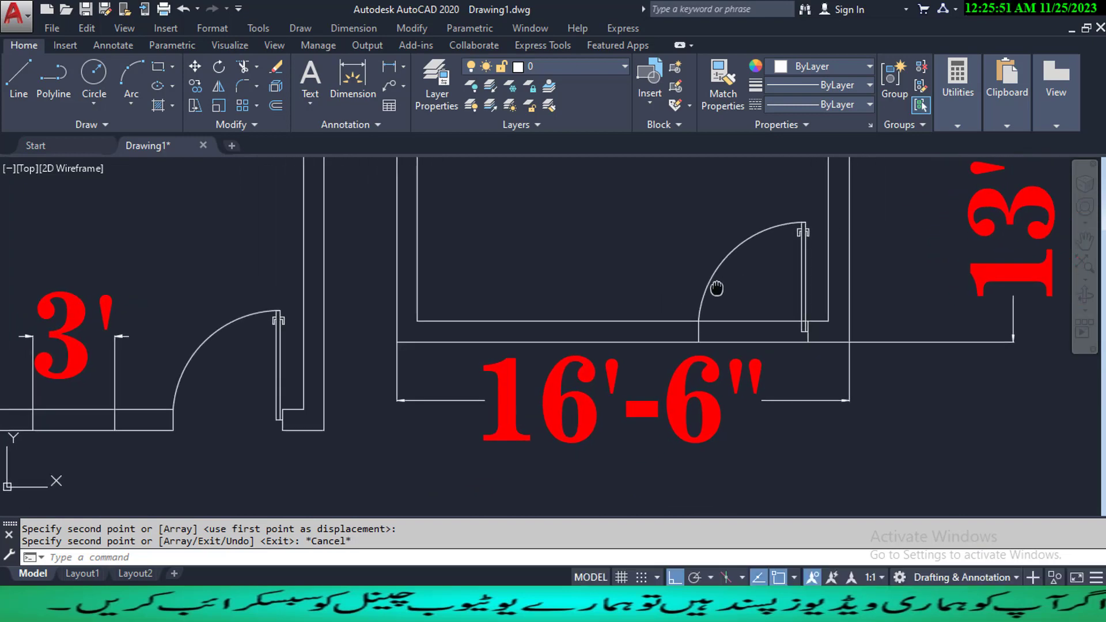
type("r")
key("Return")
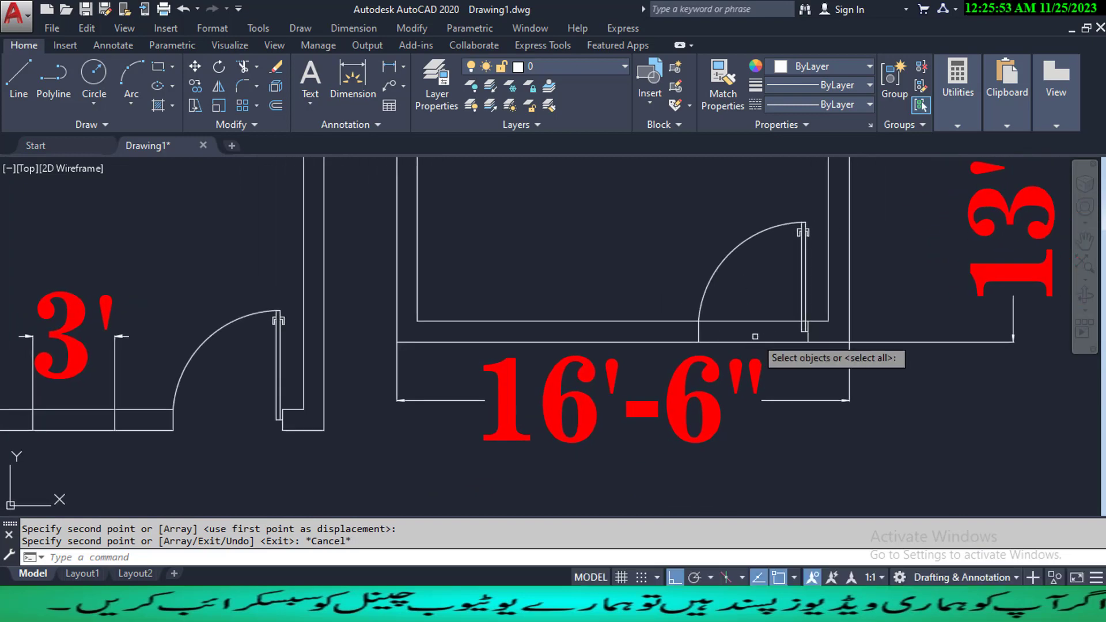
key("Return")
left_click(758, 349)
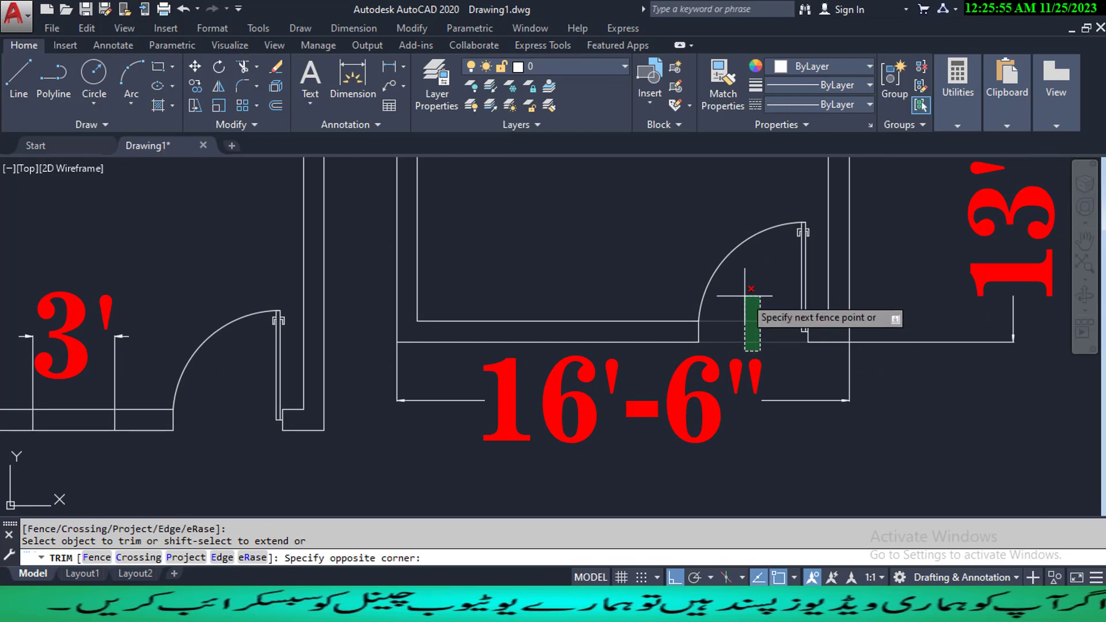
left_click(749, 309)
key("Escape")
key("Escape")
scroll(752, 287, "down", 2)
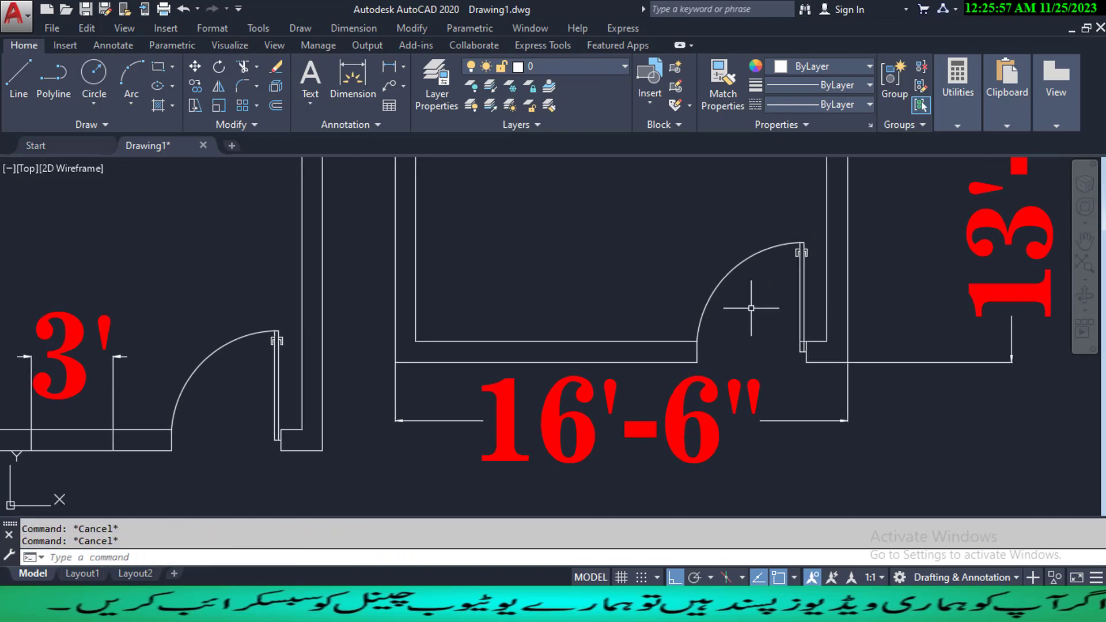
- Trim the remaining inner wall line segments crossing the copied door's leaf and the gap beside its jamb
scroll(743, 314, "up", 6)
scroll(768, 321, "up", 3)
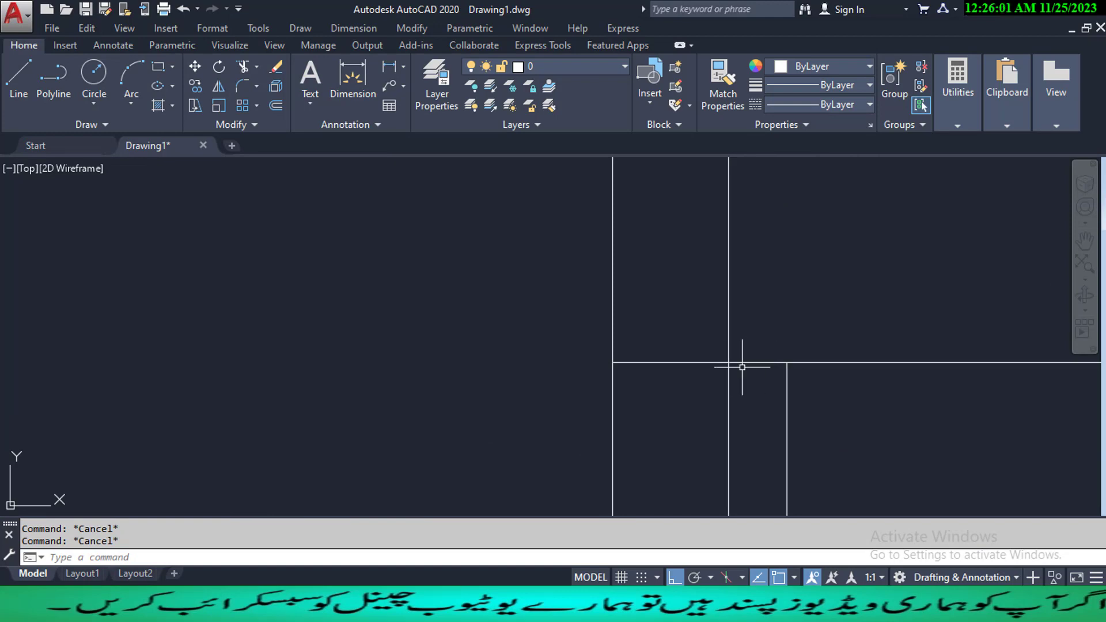
key("Return")
key("Return")
left_click(686, 385)
left_click(651, 306)
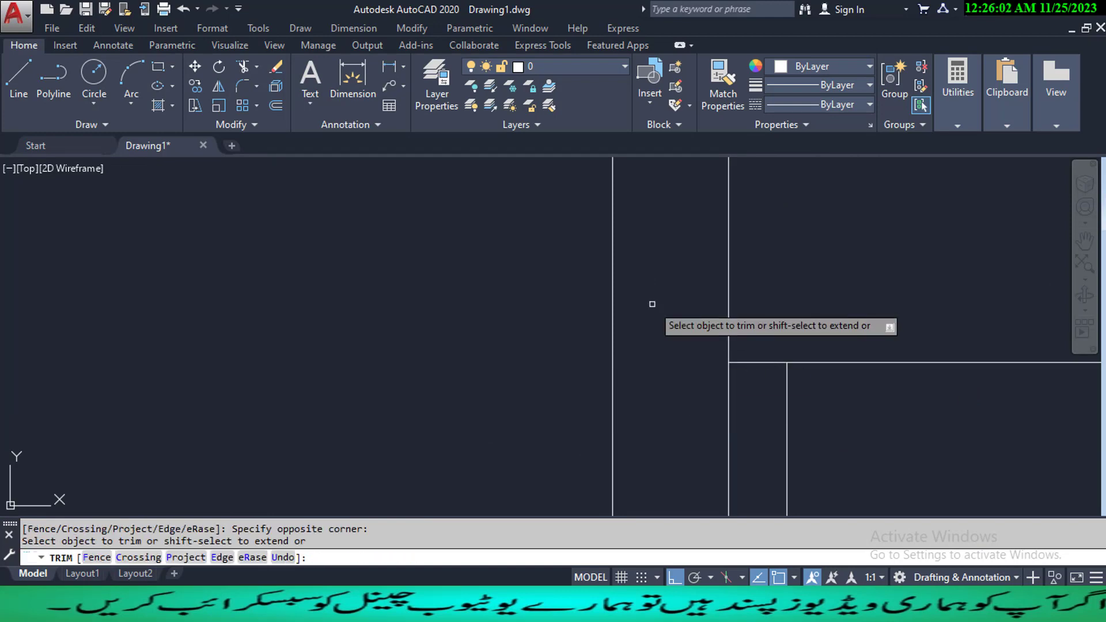
left_click(763, 382)
left_click(757, 318)
key("Escape")
scroll(761, 316, "down", 4)
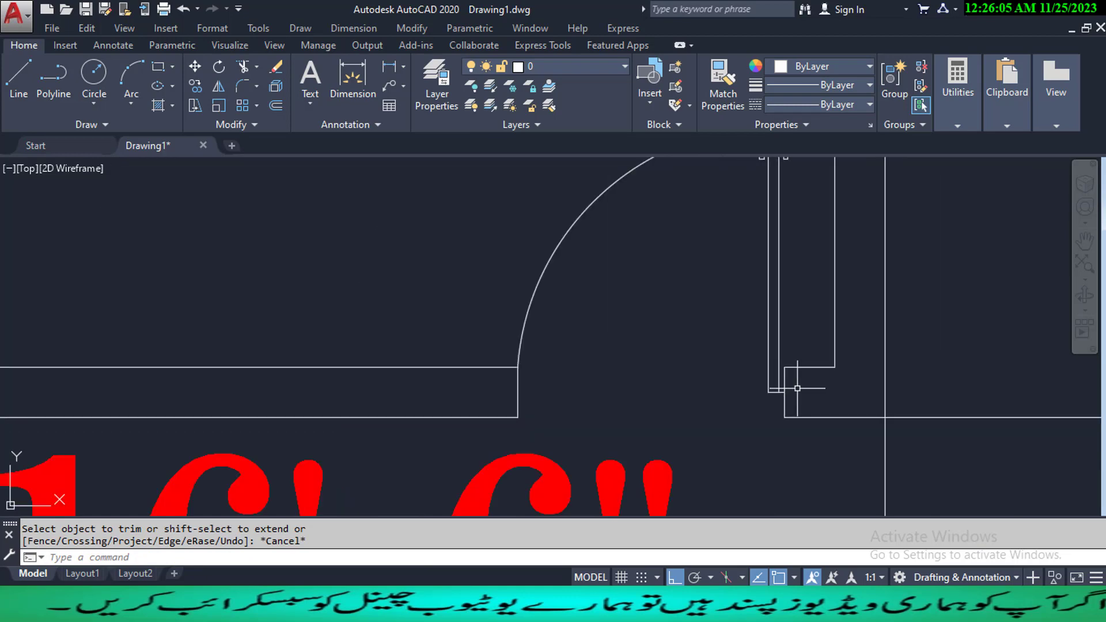
- Draw a 3' by 9" window rectangle in the left room's lower wall between the 3' dimension's extension lines
mouse_move(690, 369)
middle_mouse_down()
mouse_move(662, 323)
mouse_move(776, 324)
middle_mouse_up()
scroll(672, 336, "down", 6)
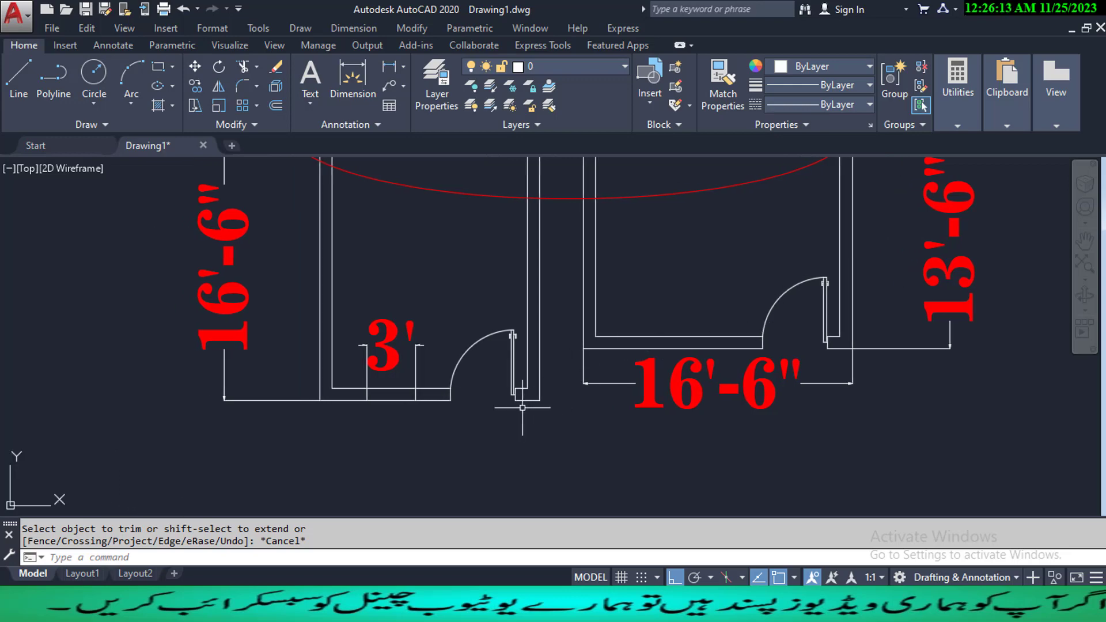
middle_click_drag(344, 457, 411, 457)
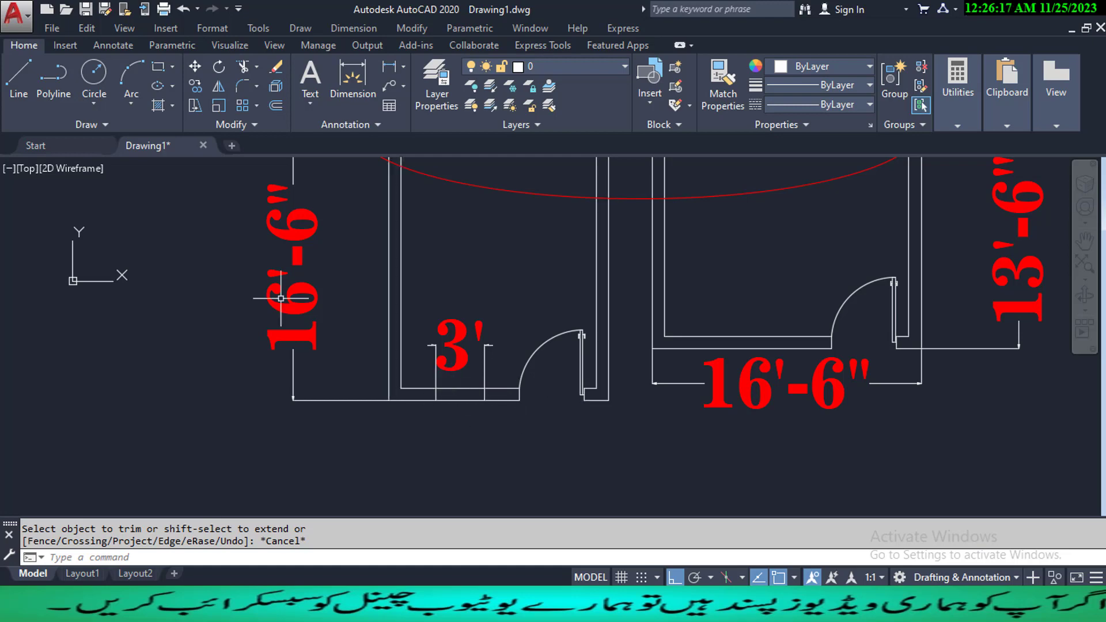
left_click(156, 68)
scroll(443, 405, "up", 2)
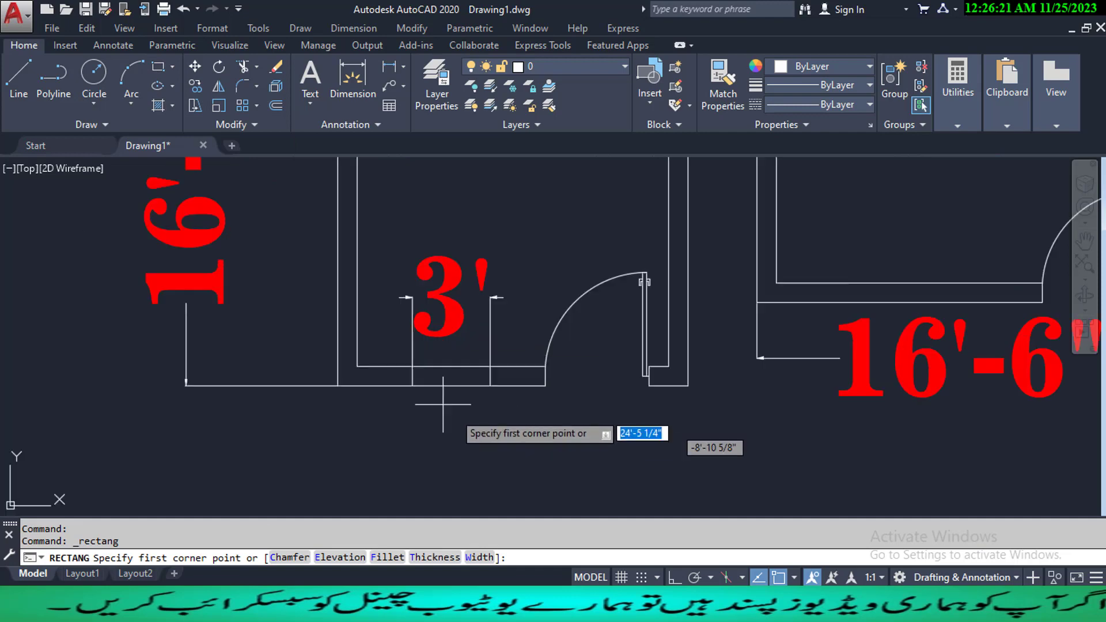
scroll(443, 404, "up", 5)
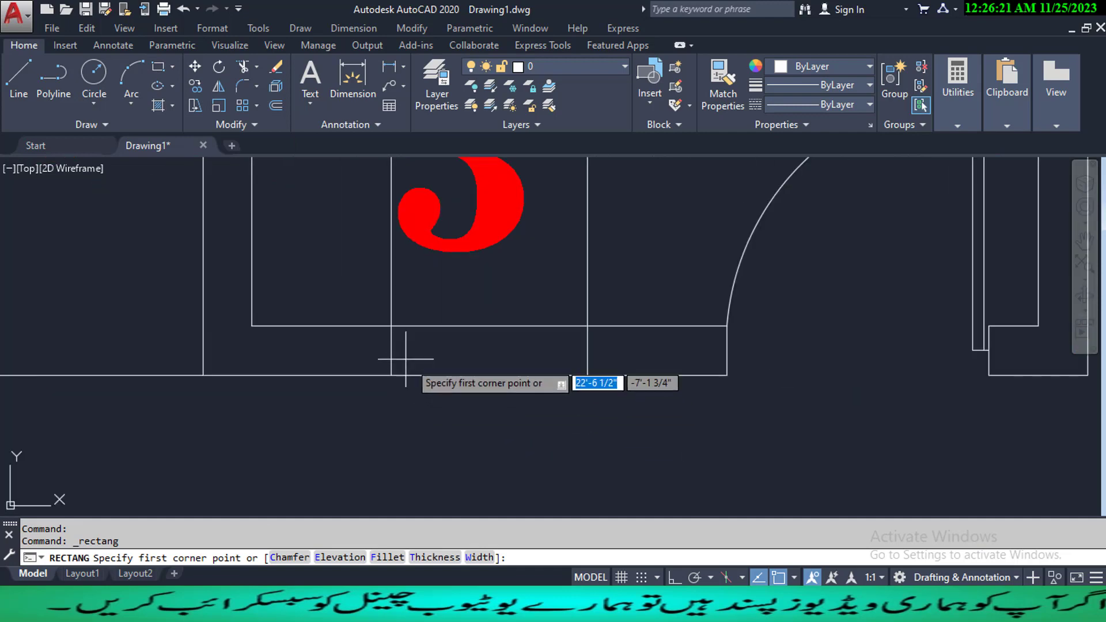
left_click(365, 244)
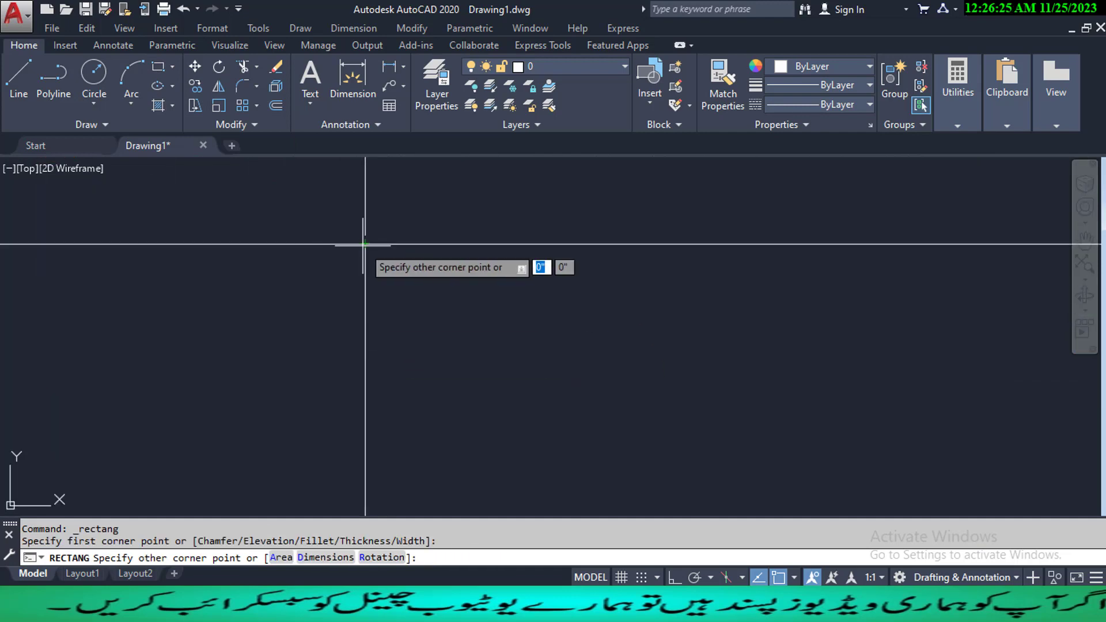
scroll(403, 303, "down", 5)
scroll(604, 338, "up", 2)
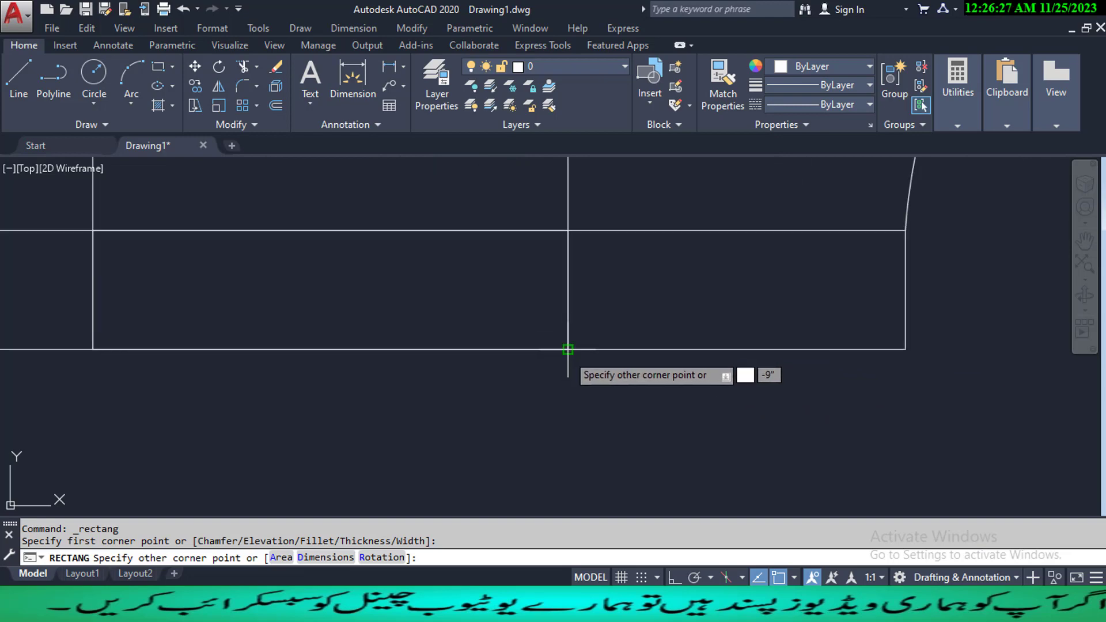
key("Escape")
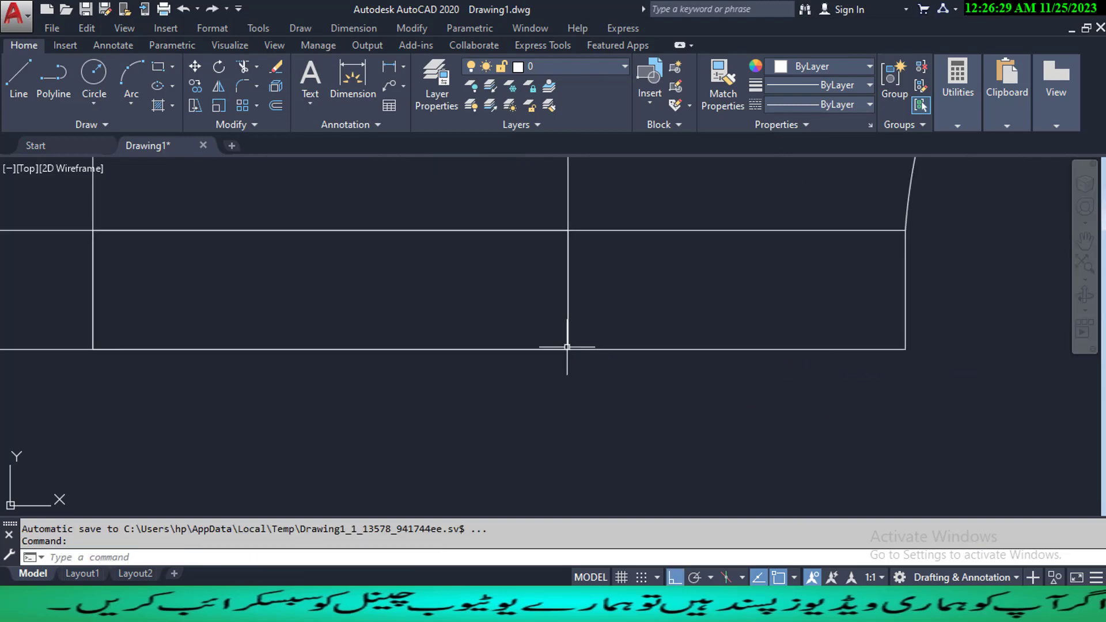
scroll(567, 347, "down", 4)
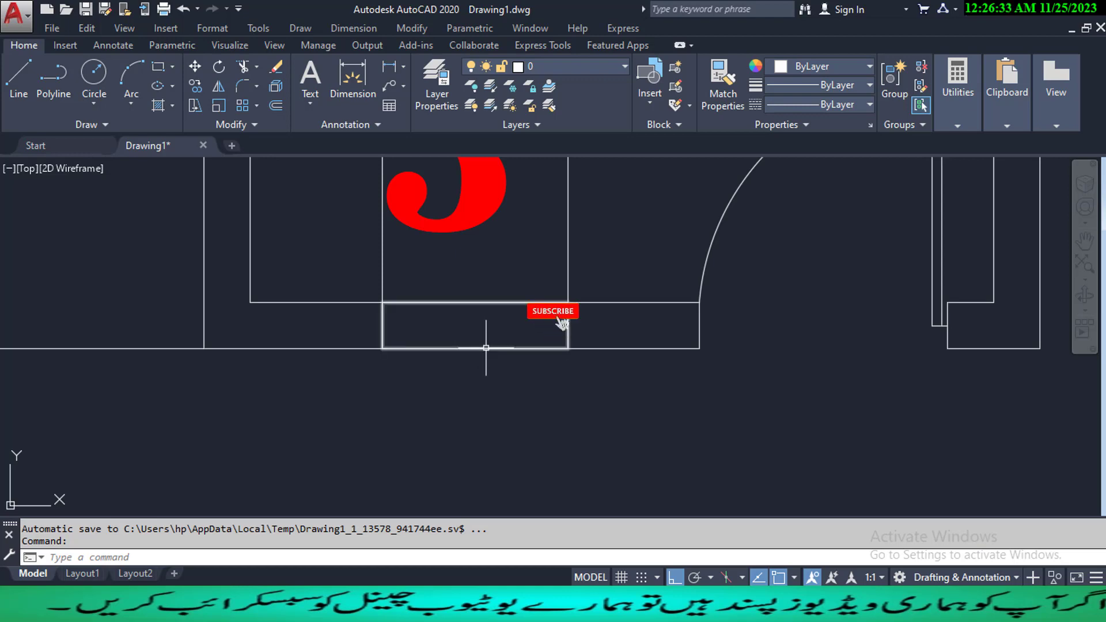
middle_click_drag(486, 350, 522, 374)
type("CO")
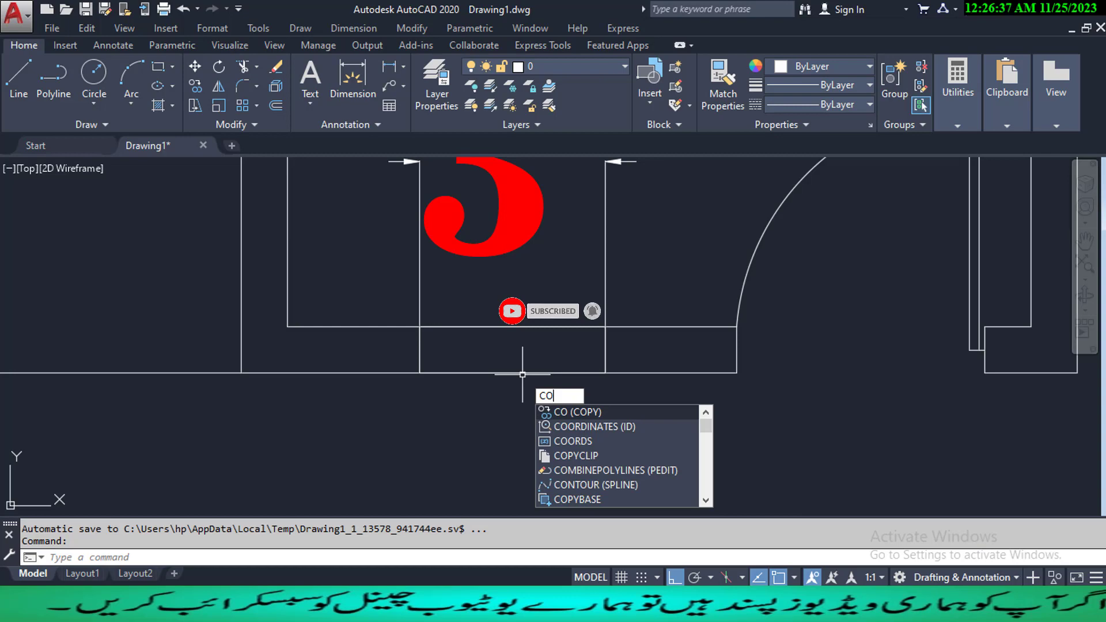
key("Return")
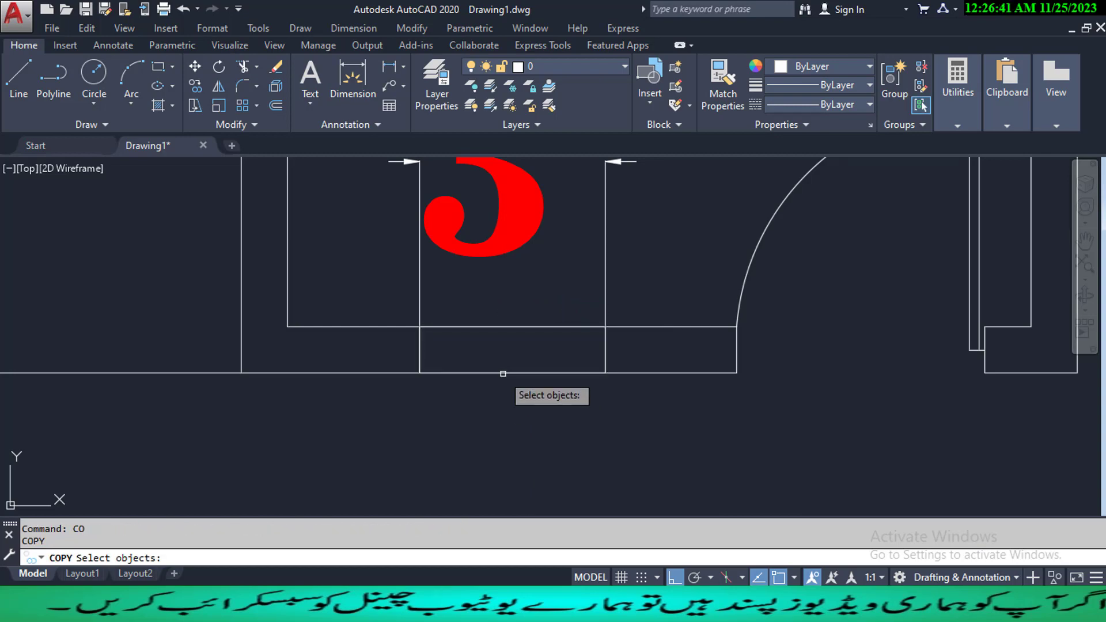
left_click(503, 372)
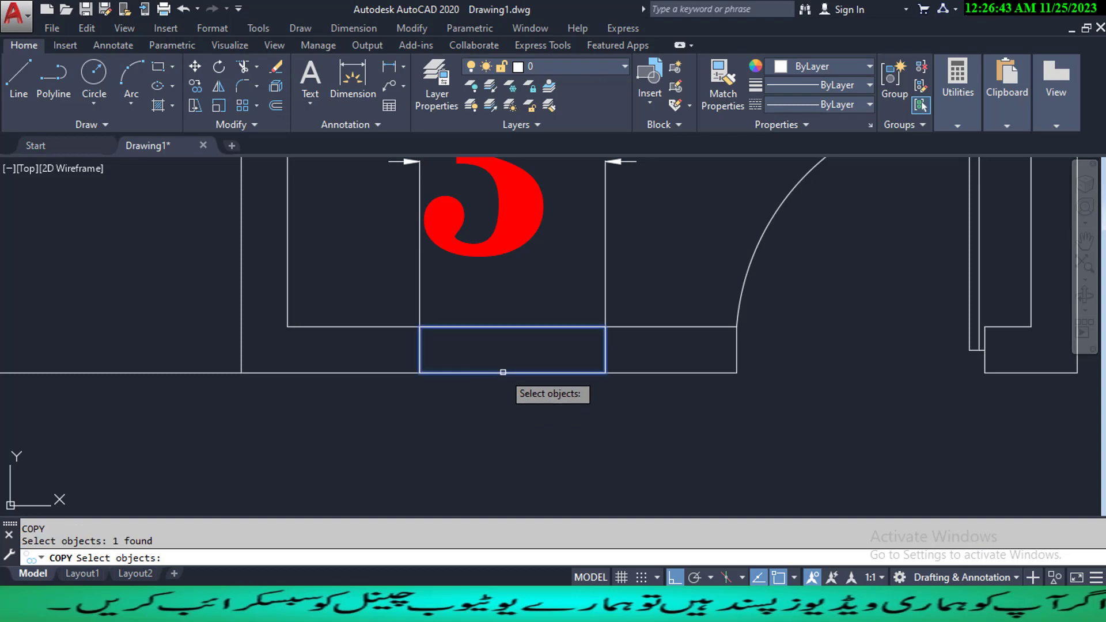
key("Return")
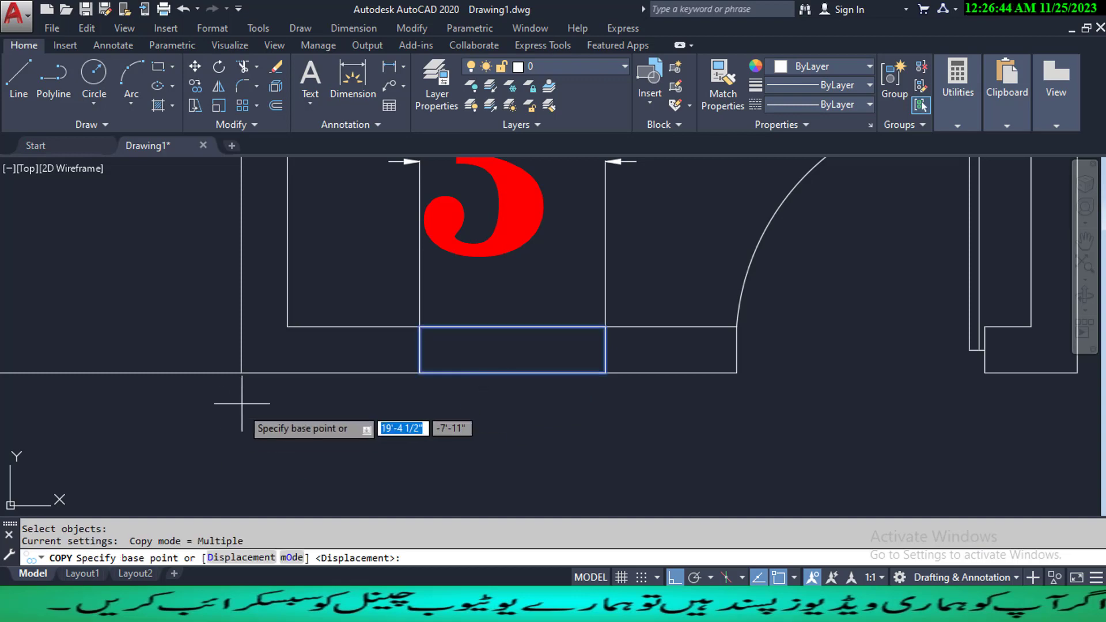
left_click(241, 373)
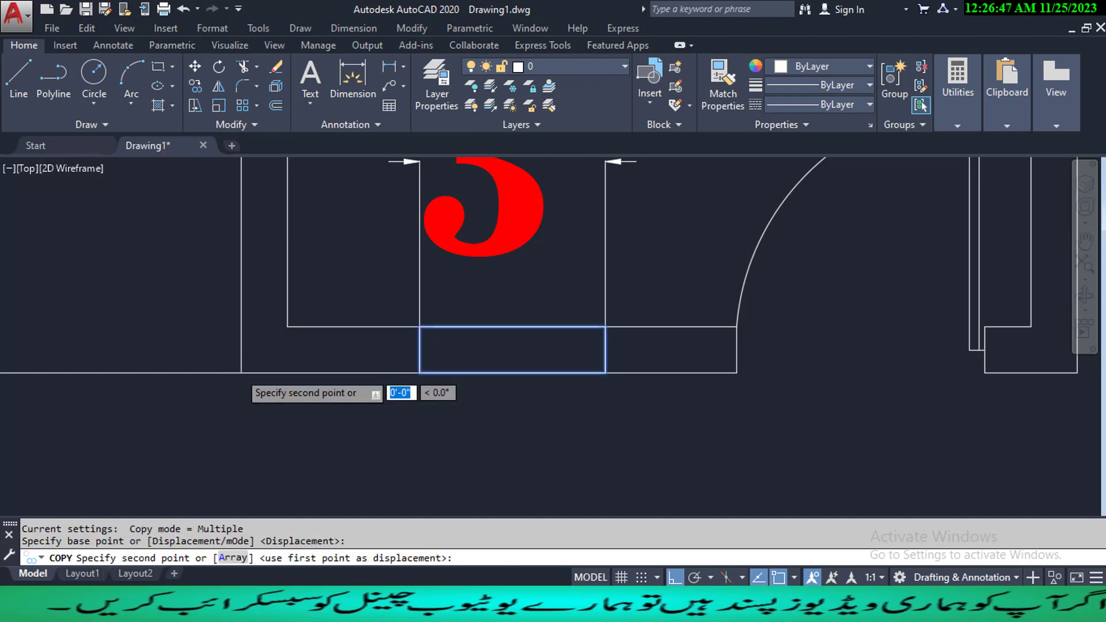
scroll(245, 369, "down", 8)
scroll(322, 363, "up", 10)
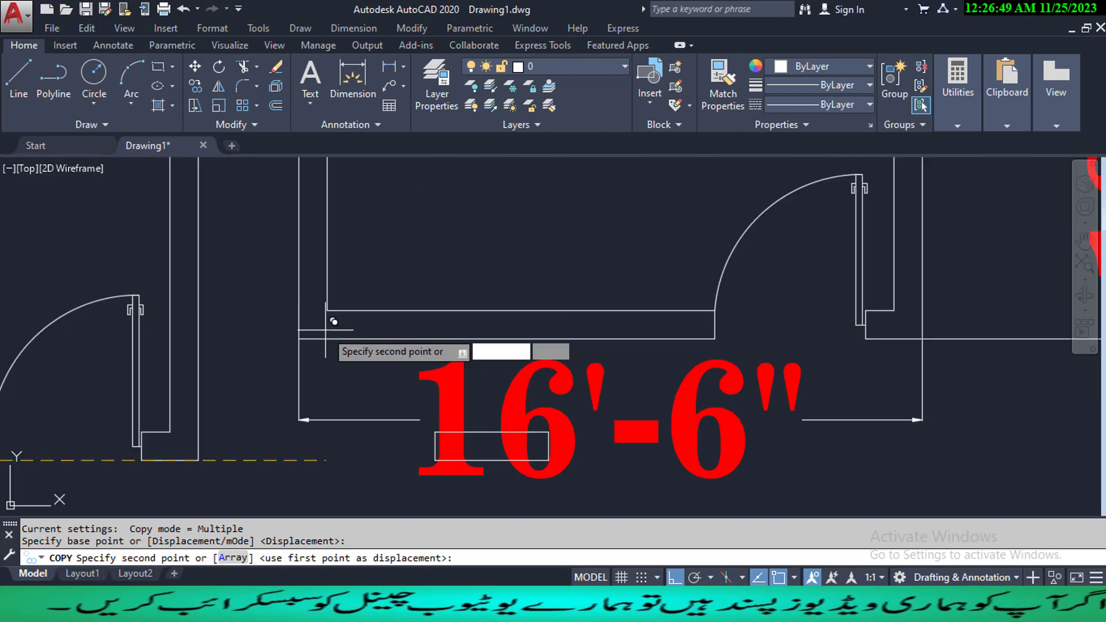
scroll(279, 355, "down", 5)
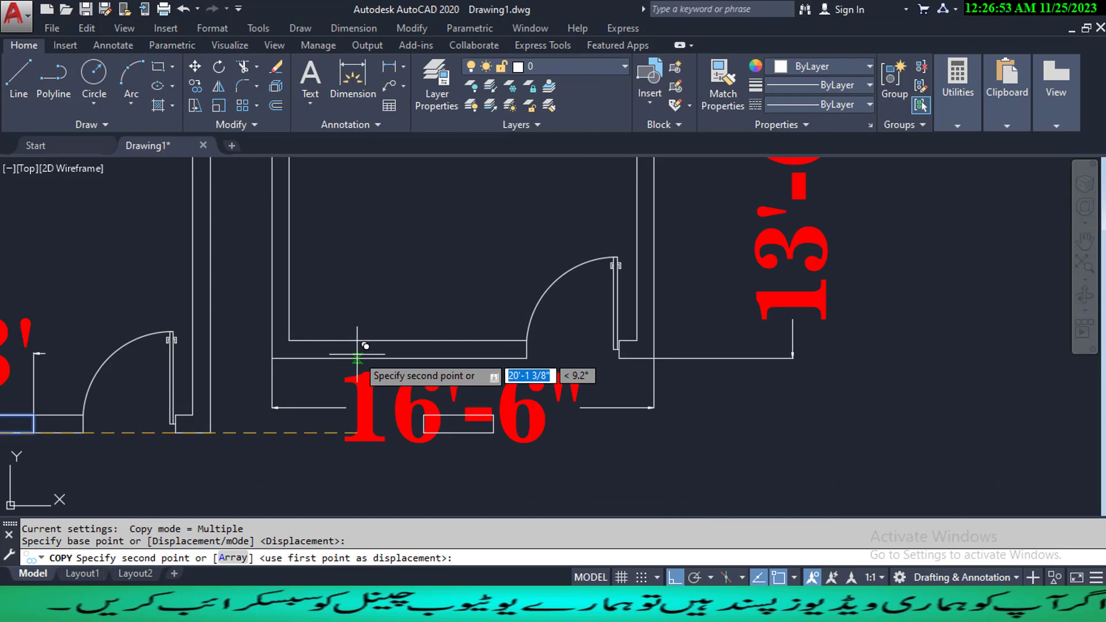
mouse_move(385, 350)
middle_mouse_down()
mouse_move(622, 353)
mouse_move(562, 352)
middle_mouse_up()
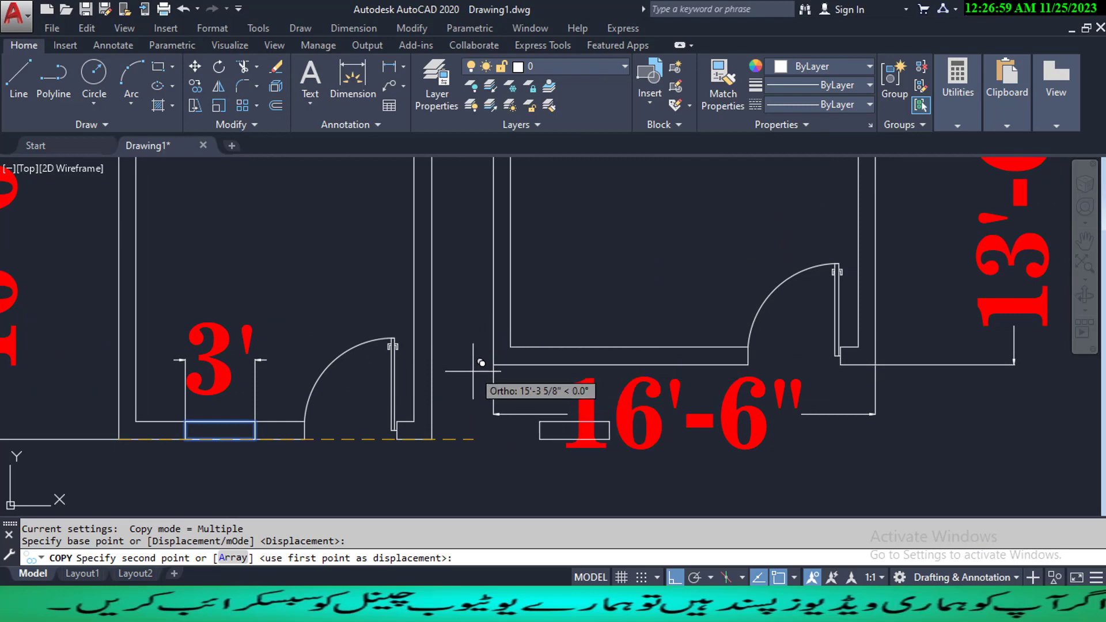
key("Escape")
- Copy the left room's window, using that room's lower-left inner corner as base point, to the right room's lower-left inner corner
middle_click_drag(226, 443, 228, 442)
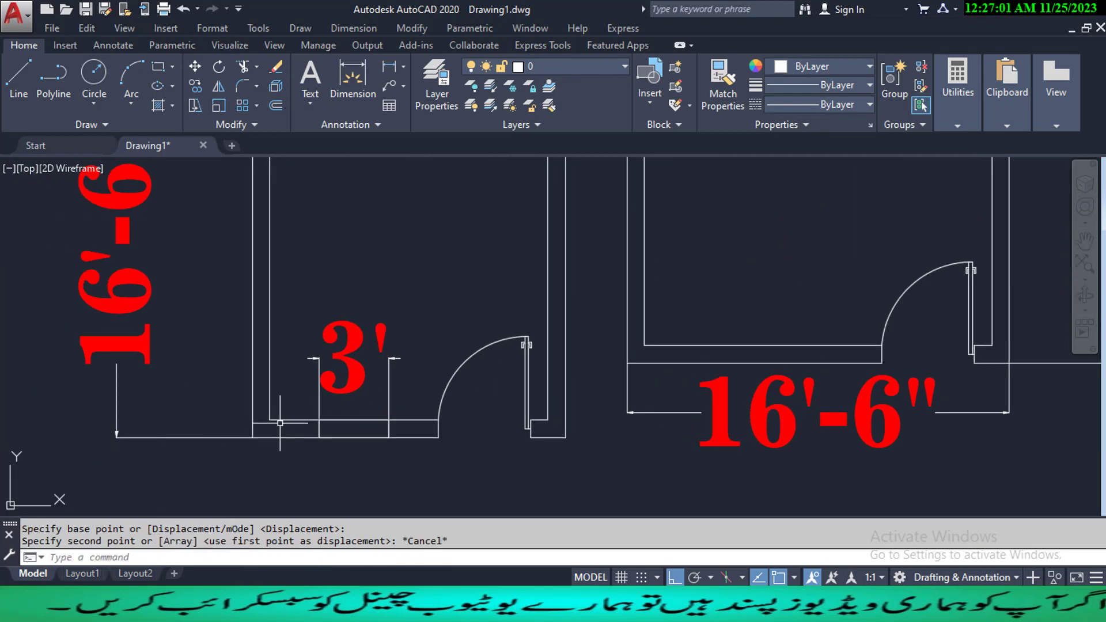
type("co")
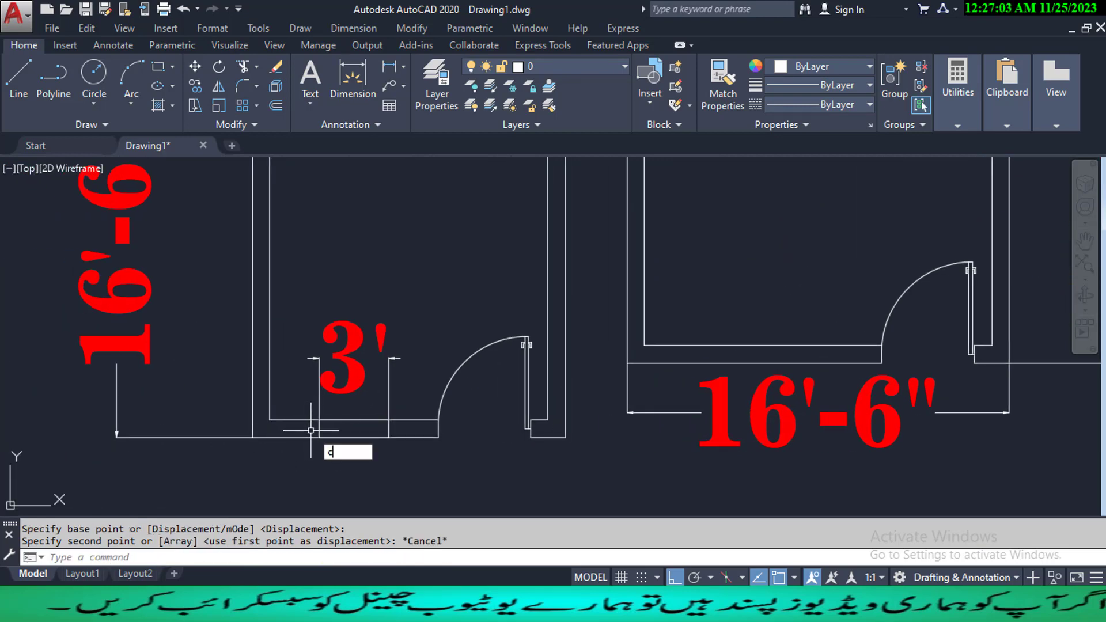
key("Return")
left_click(318, 427)
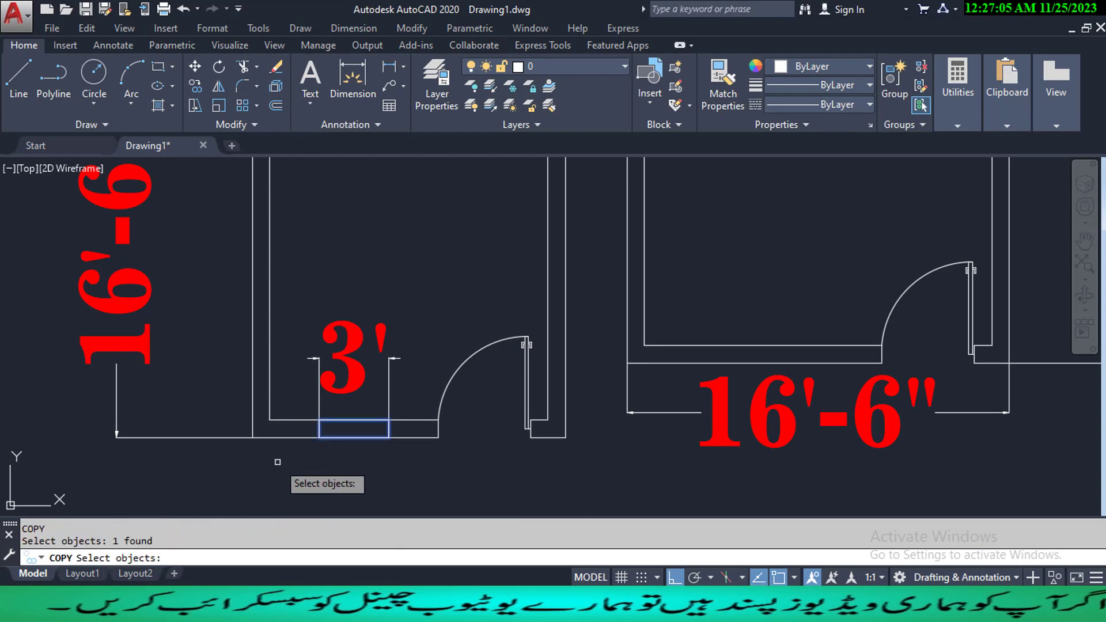
key("Return")
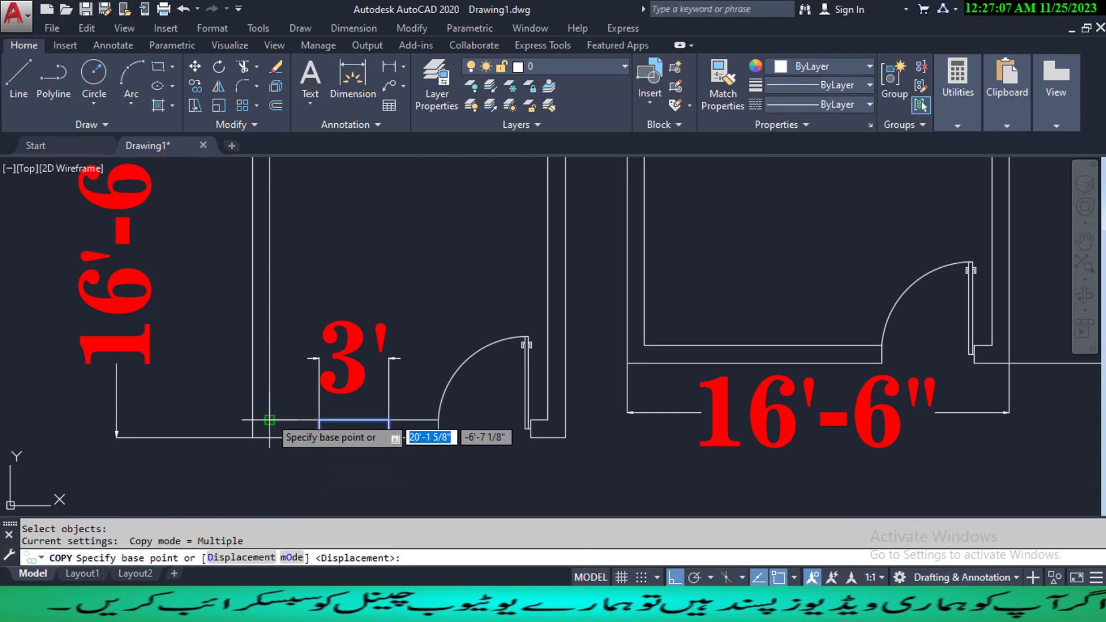
left_click(269, 420)
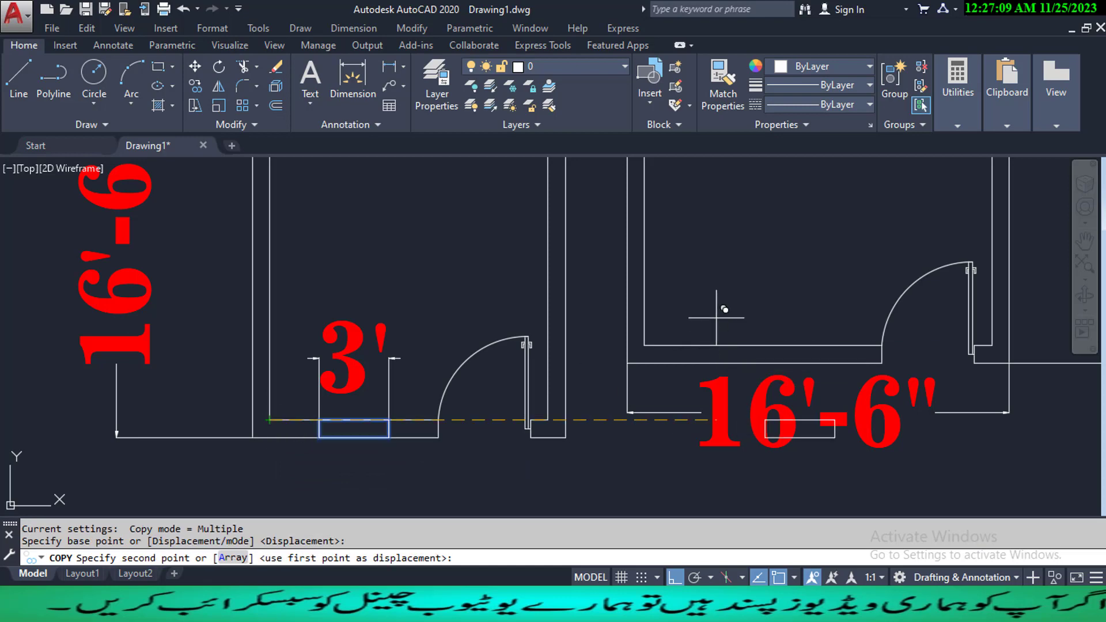
left_click(644, 346)
key("Escape")
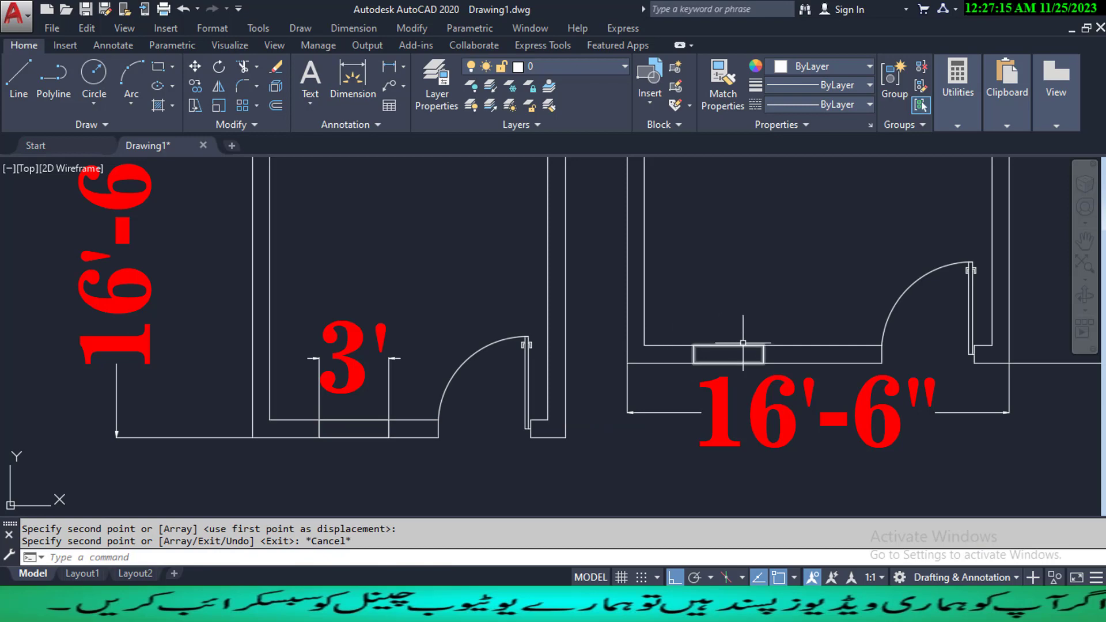
- Move the right room's window by its upper edge midpoint to the midpoint of the inner lower wall line between corner and door
scroll(743, 343, "up", 2)
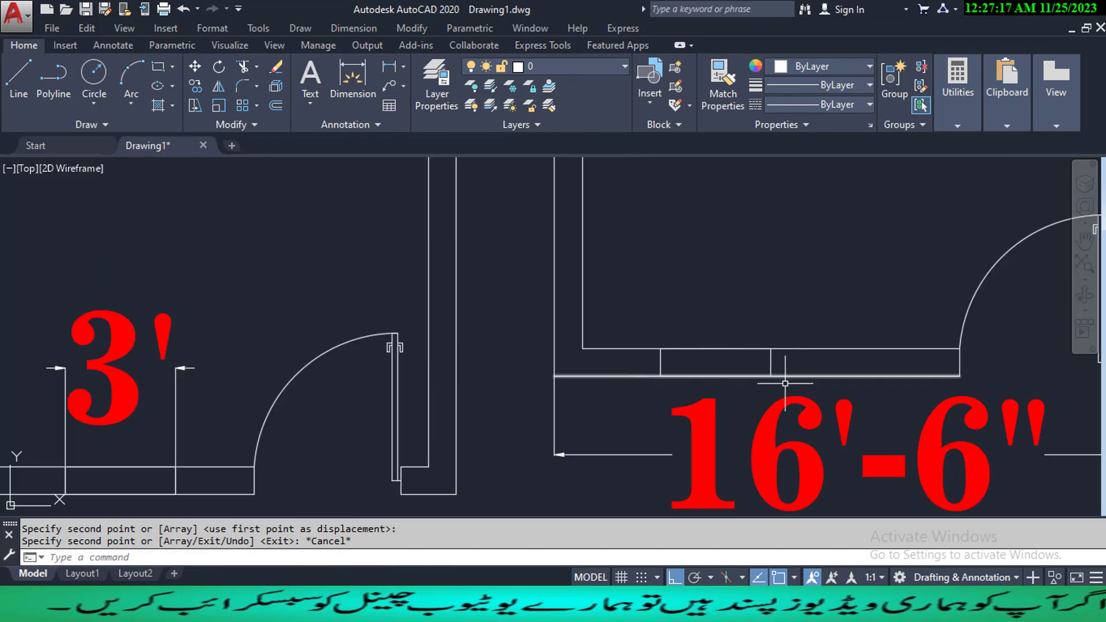
middle_click_drag(679, 313, 671, 275)
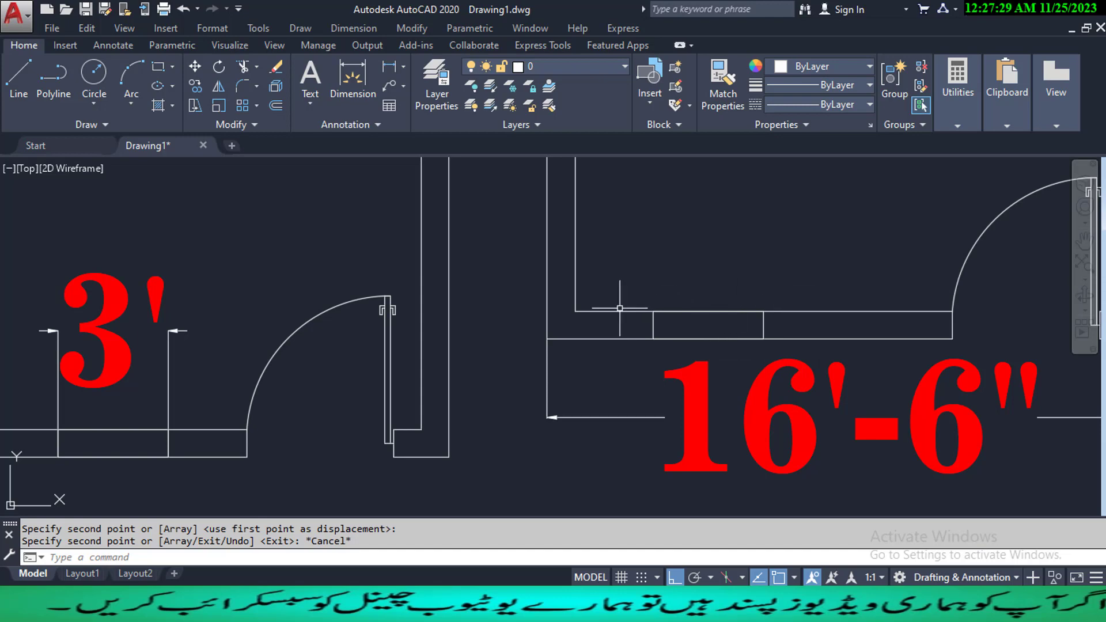
type("m")
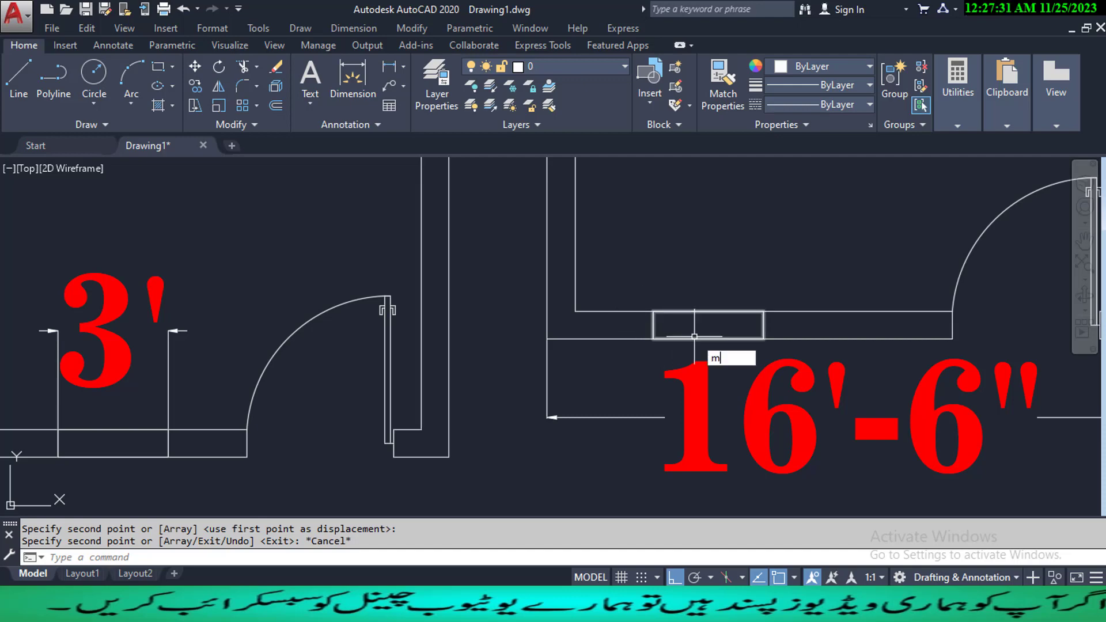
key("Return")
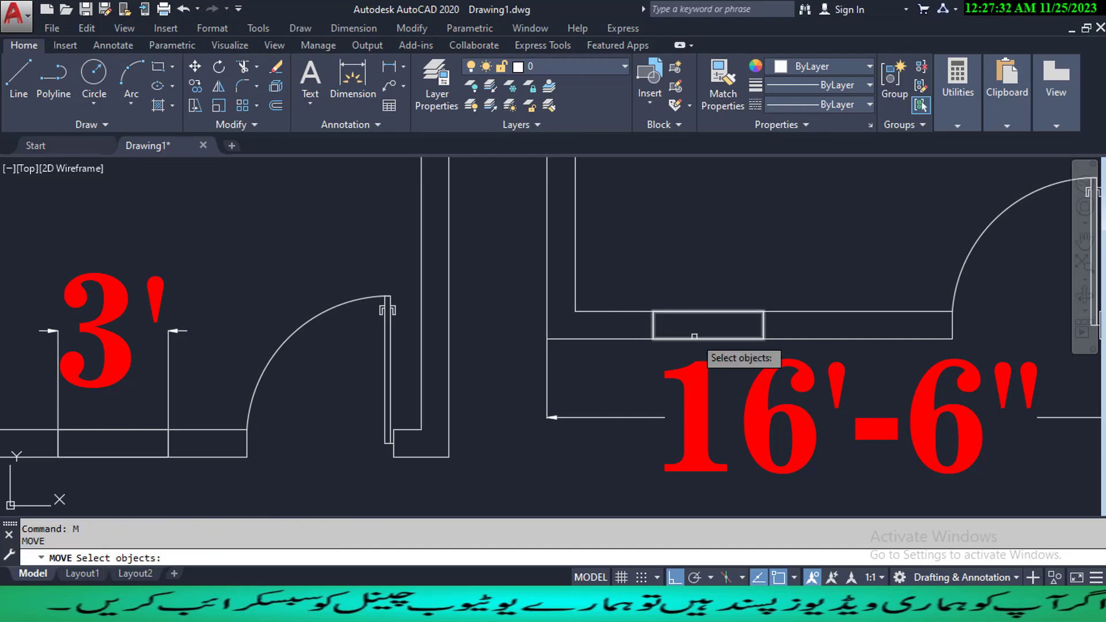
left_click(652, 325)
key("Return")
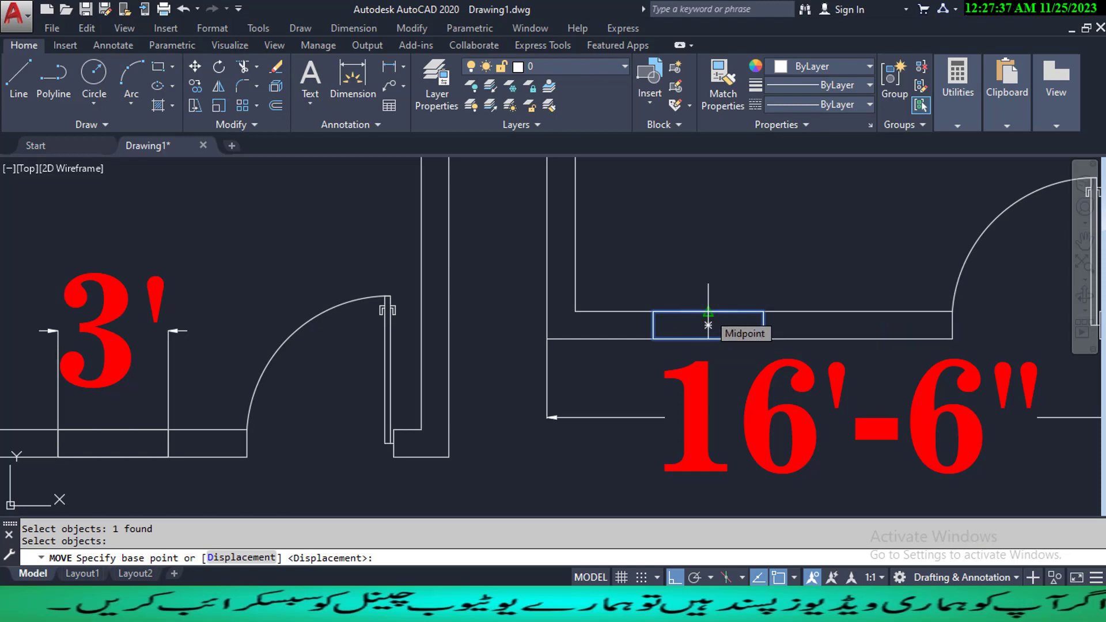
left_click(708, 325)
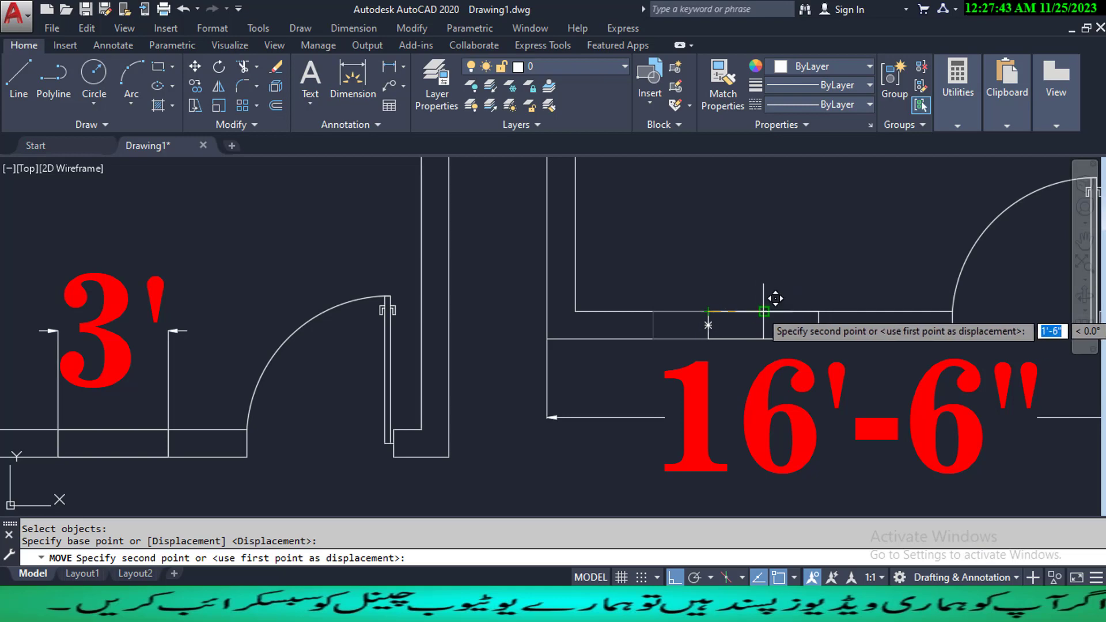
scroll(763, 311, "up", 5)
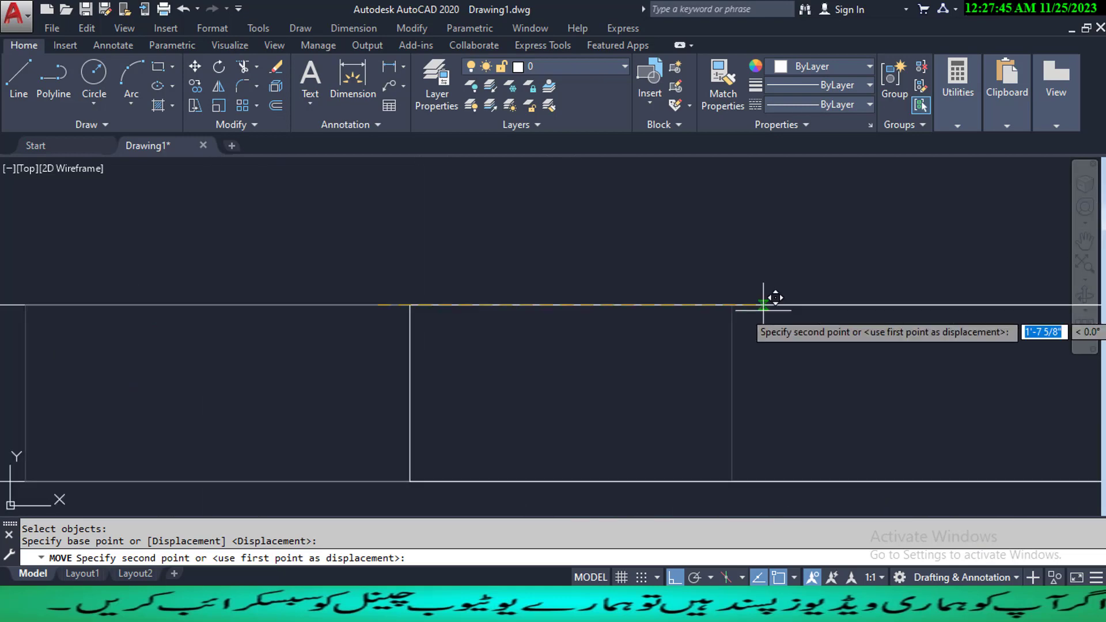
left_click(731, 304)
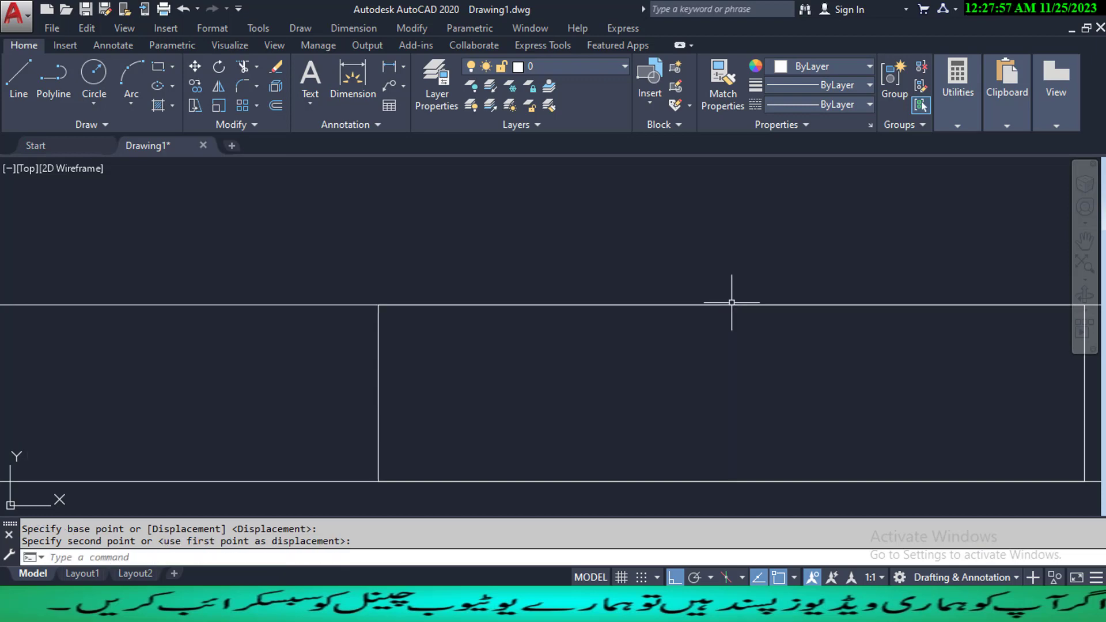
- Add a linear dimension from the right room's lower-left inner corner to the window's upper-left corner, placed inside the room
scroll(732, 301, "down", 5)
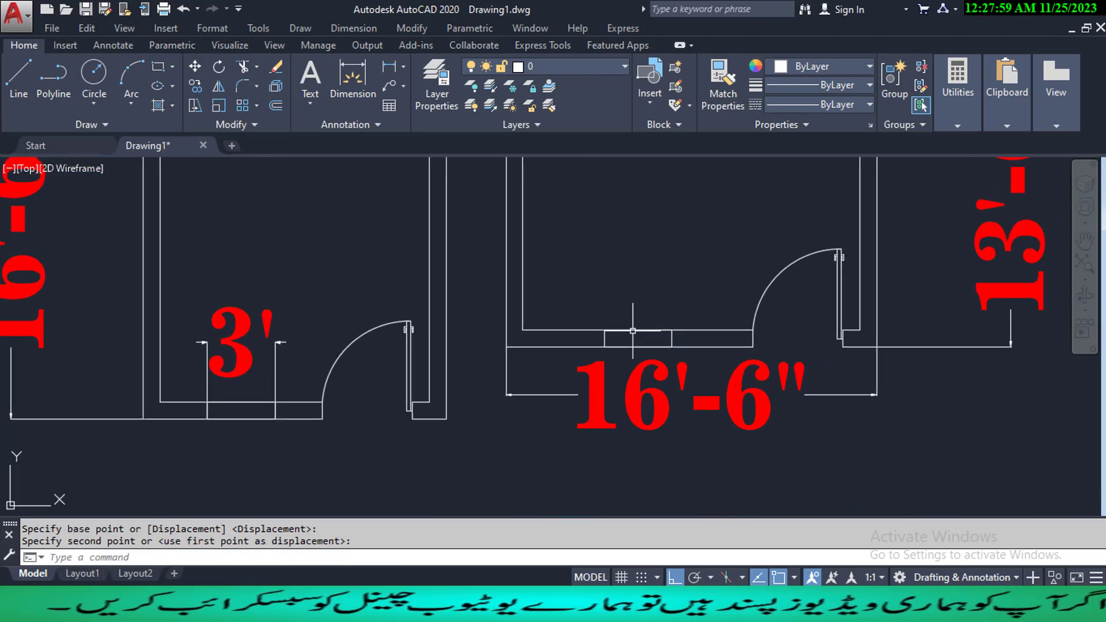
scroll(632, 334, "up", 3)
middle_click_drag(636, 328, 654, 349)
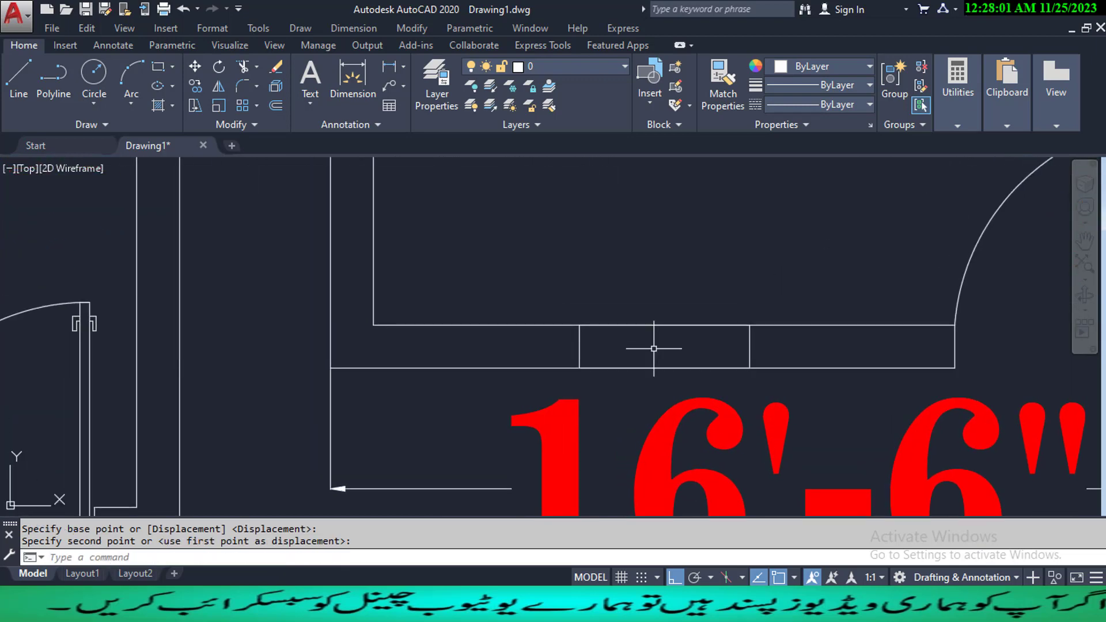
left_click(368, 30)
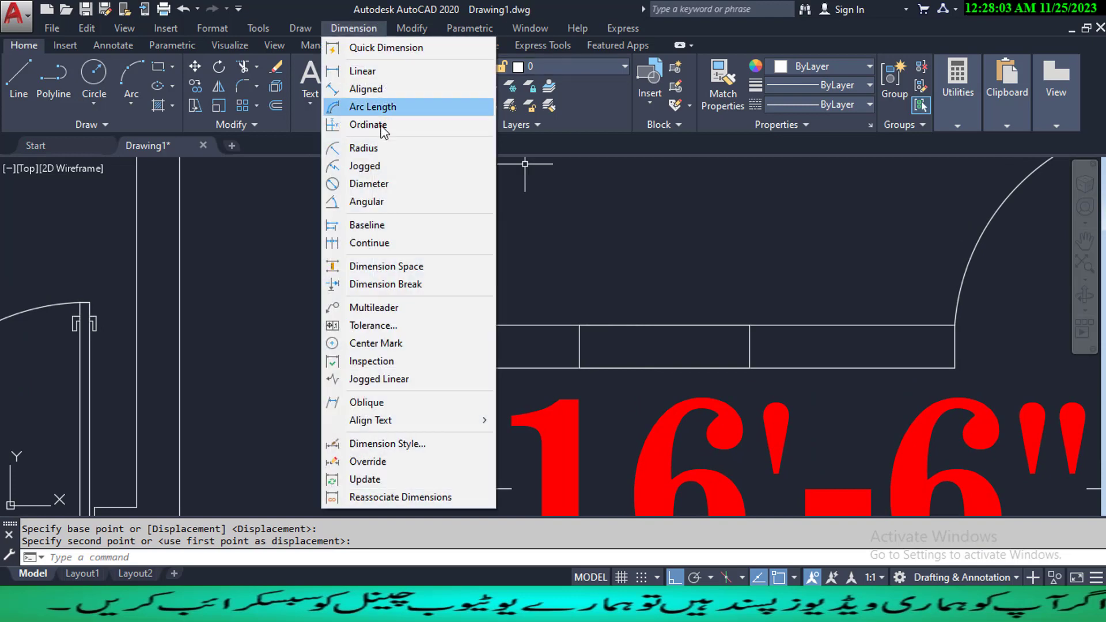
left_click(354, 72)
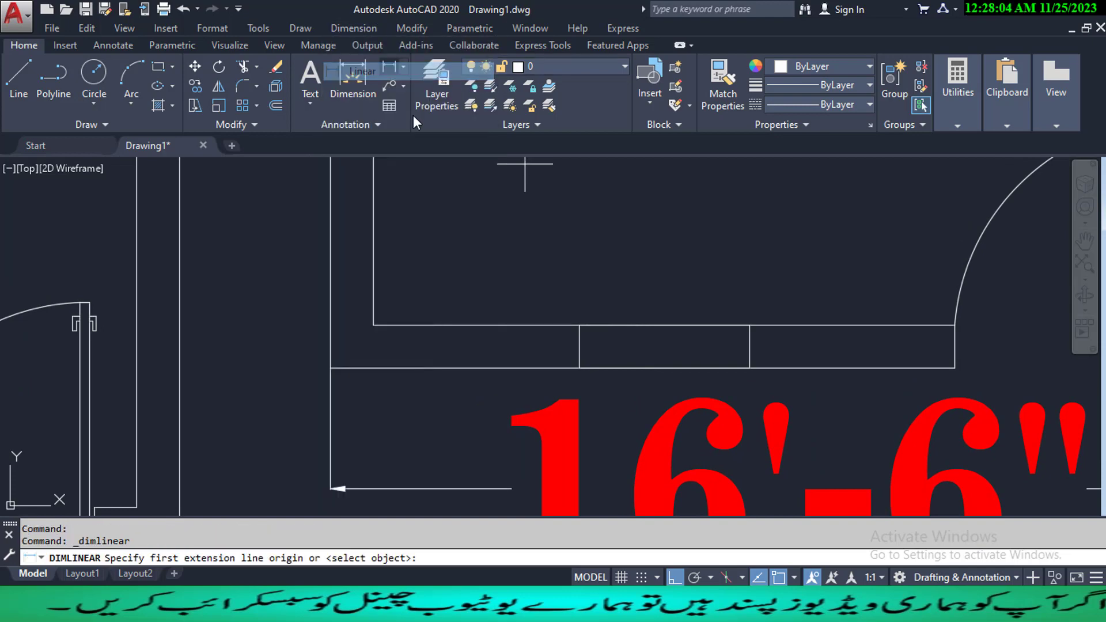
left_click(373, 325)
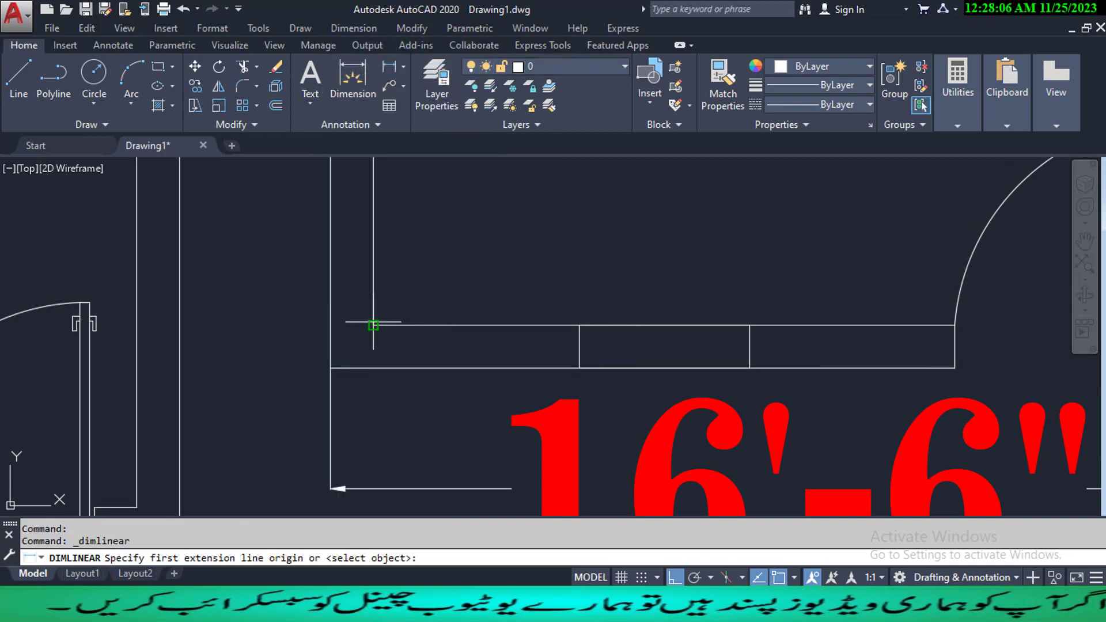
left_click(578, 325)
scroll(561, 324, "down", 2)
middle_click_drag(549, 266, 540, 400)
scroll(518, 212, "down", 4)
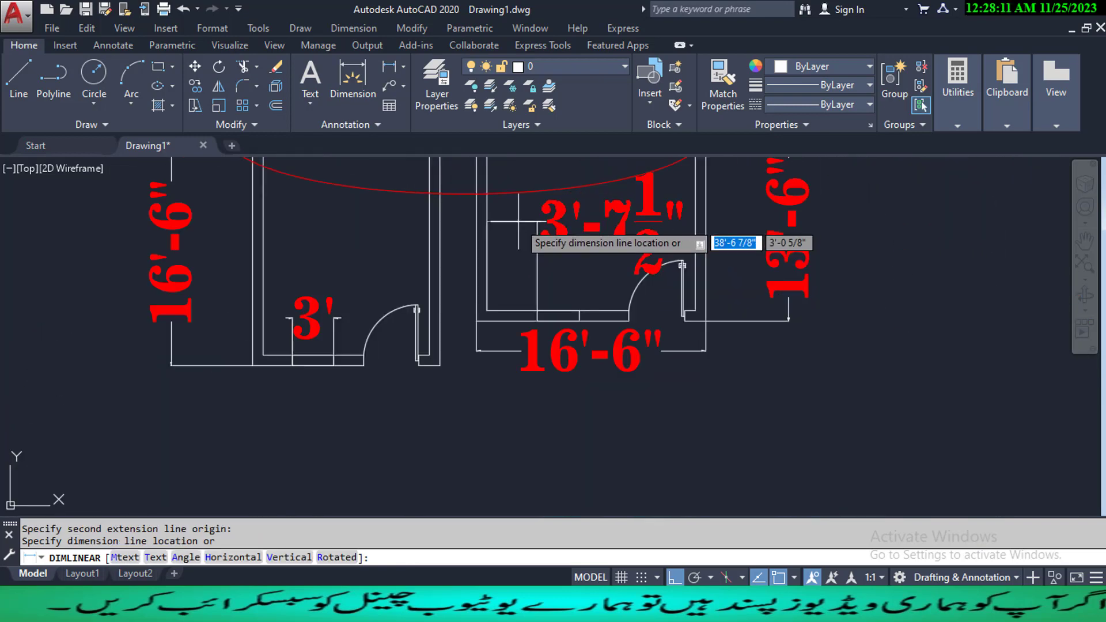
middle_click_drag(516, 217, 515, 292)
left_click(512, 277)
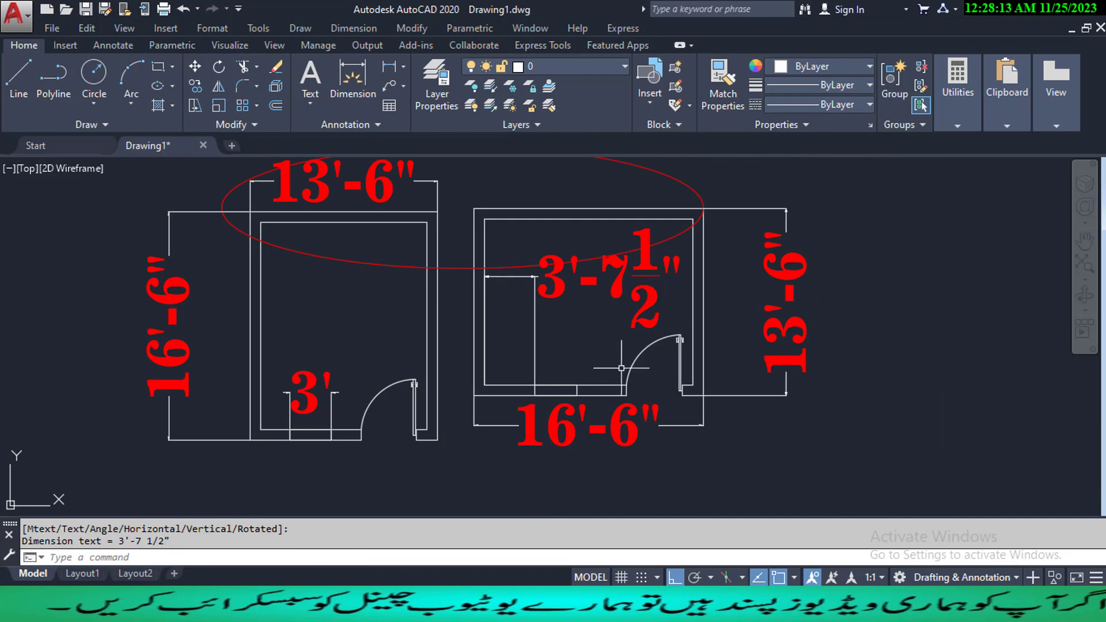
- Add a linear dimension from the window's upper-right corner to the door opening's inner corner, placed below the right room
key("Return")
left_click(577, 385)
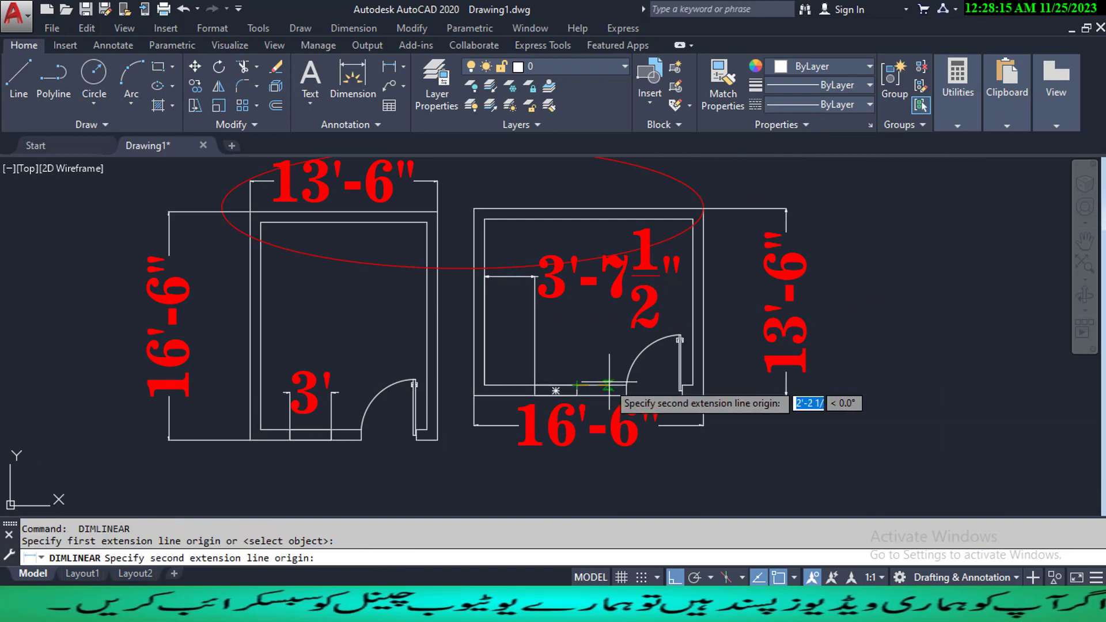
left_click(627, 385)
middle_click_drag(628, 397, 622, 362)
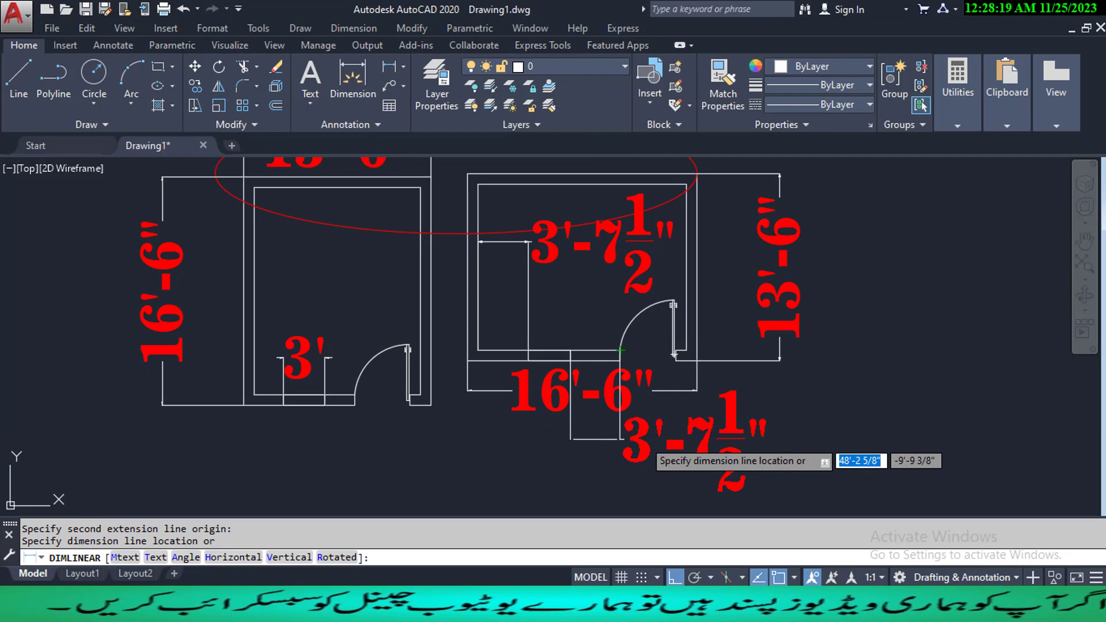
left_click(646, 448)
- Erase the two linear dimensions on either side of the right room's window
left_click(669, 501)
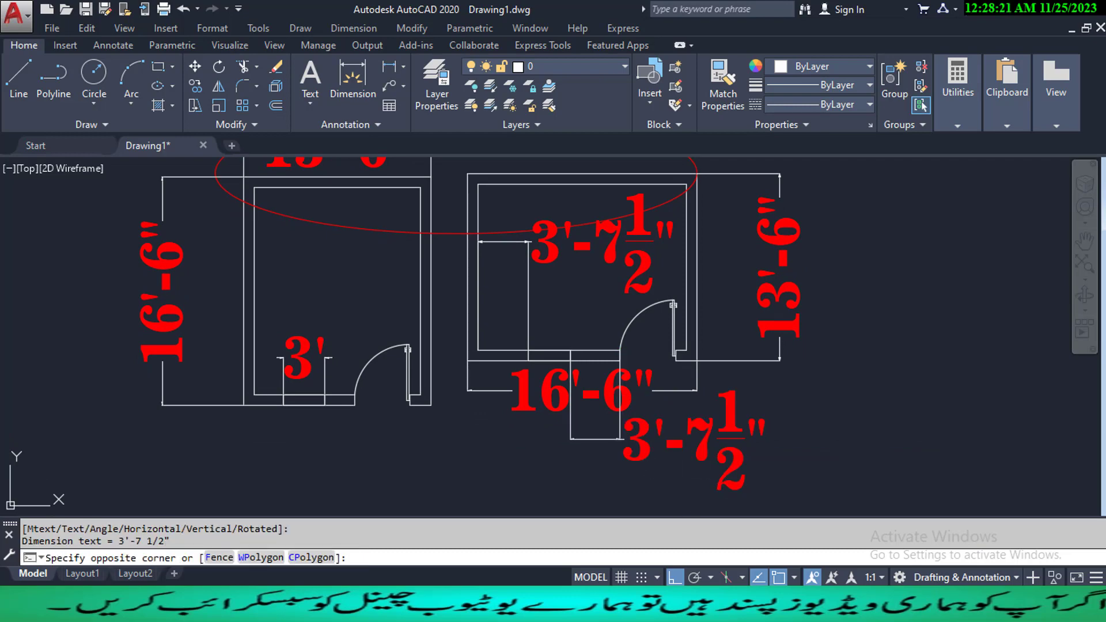
left_click(567, 435)
left_click(577, 281)
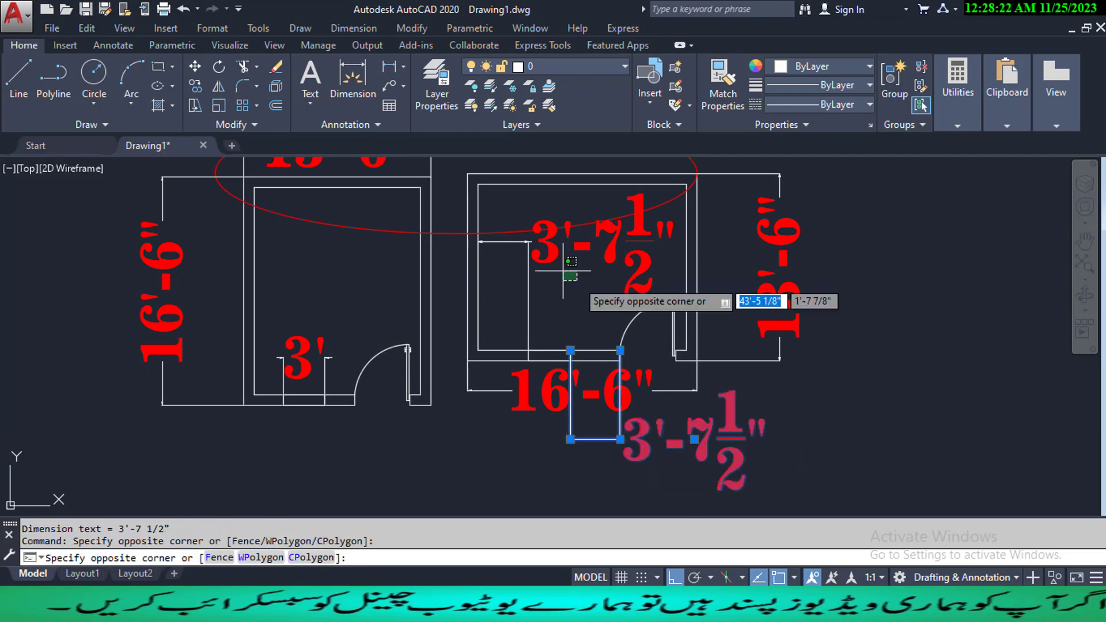
left_click(523, 236)
type("E")
key("Return")
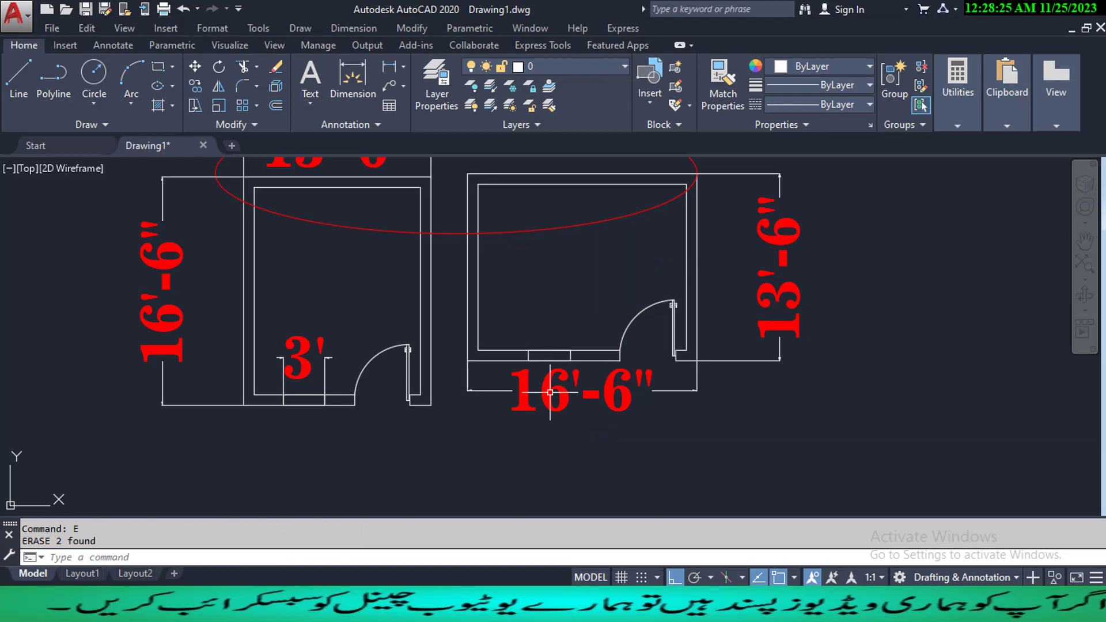
- Add a linear dimension between the upper corners of the right room's window, placed above it inside the room
mouse_move(553, 408)
middle_mouse_down()
mouse_move(706, 438)
mouse_move(693, 419)
middle_mouse_up()
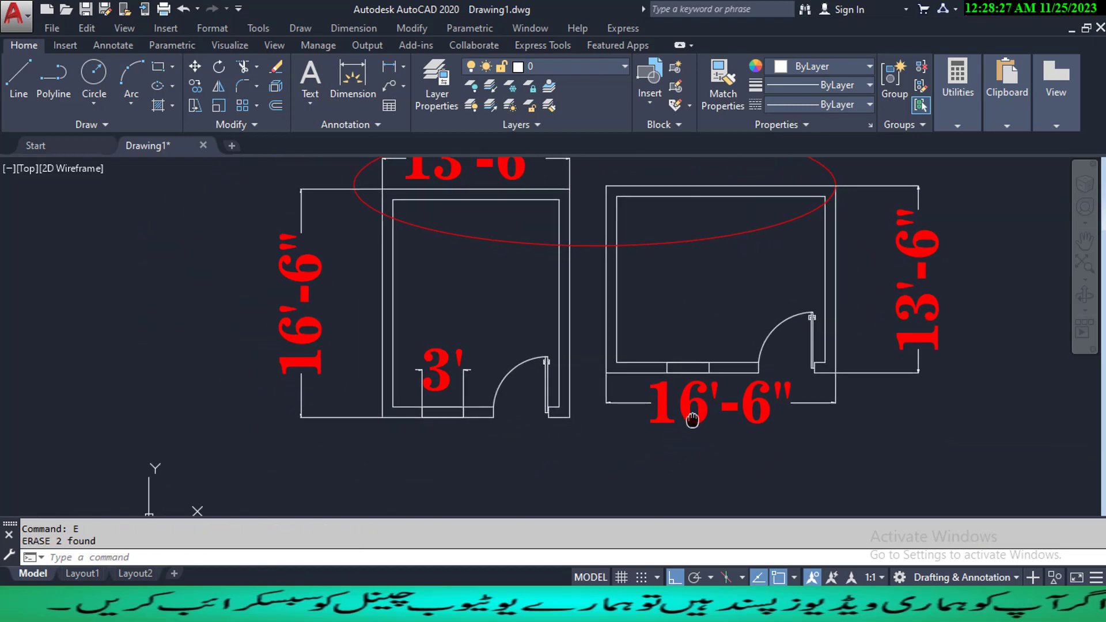
scroll(674, 352, "up", 2)
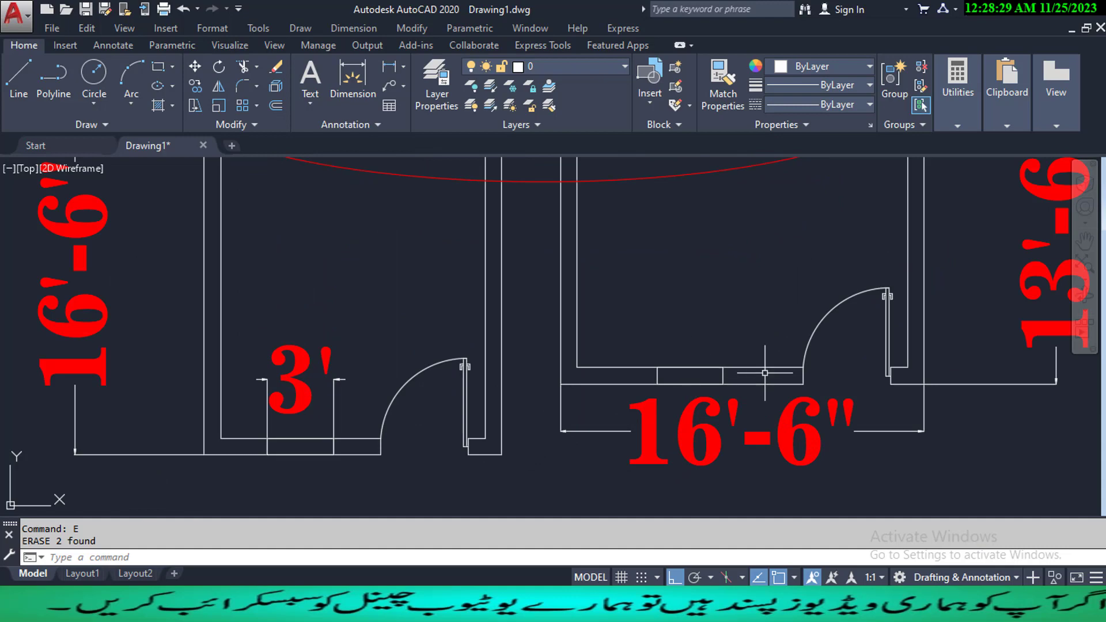
type("D")
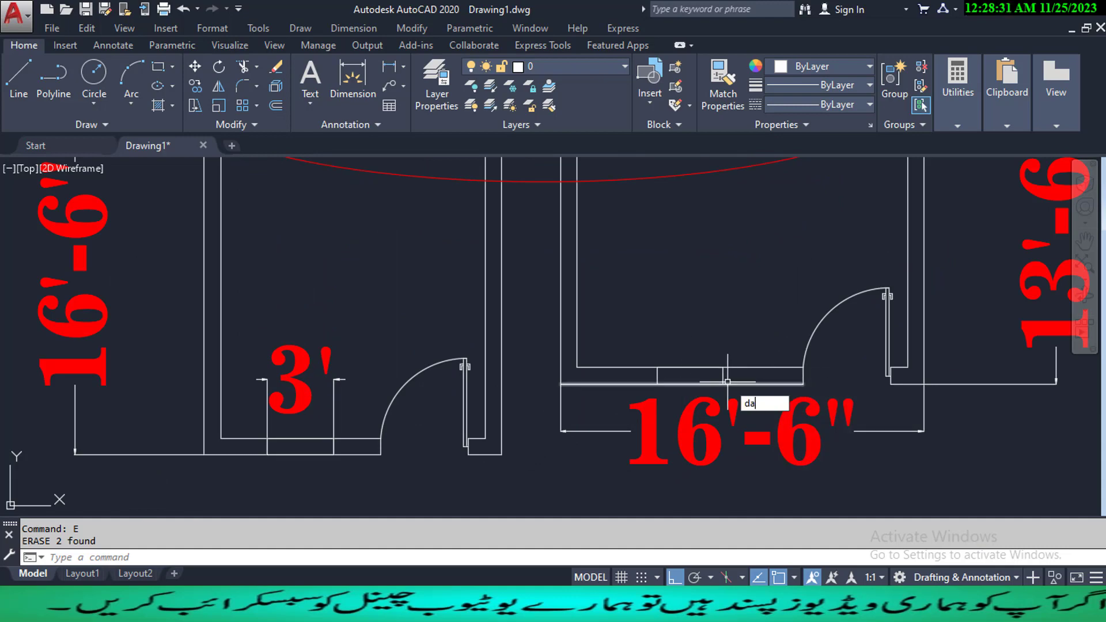
key("Escape")
key("Escape")
left_click(368, 30)
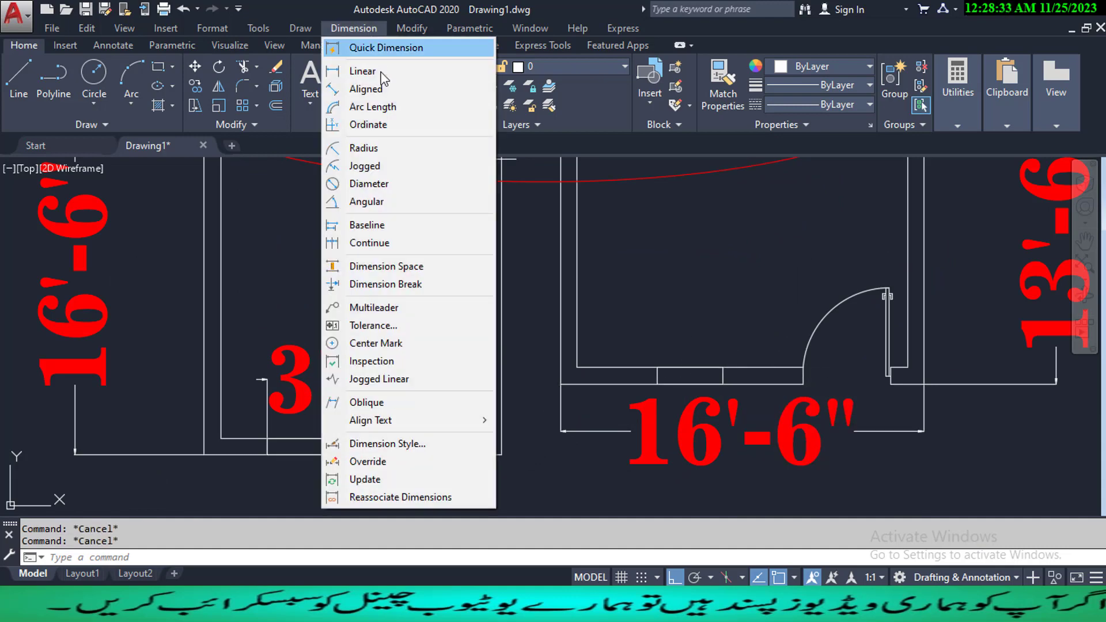
left_click(369, 71)
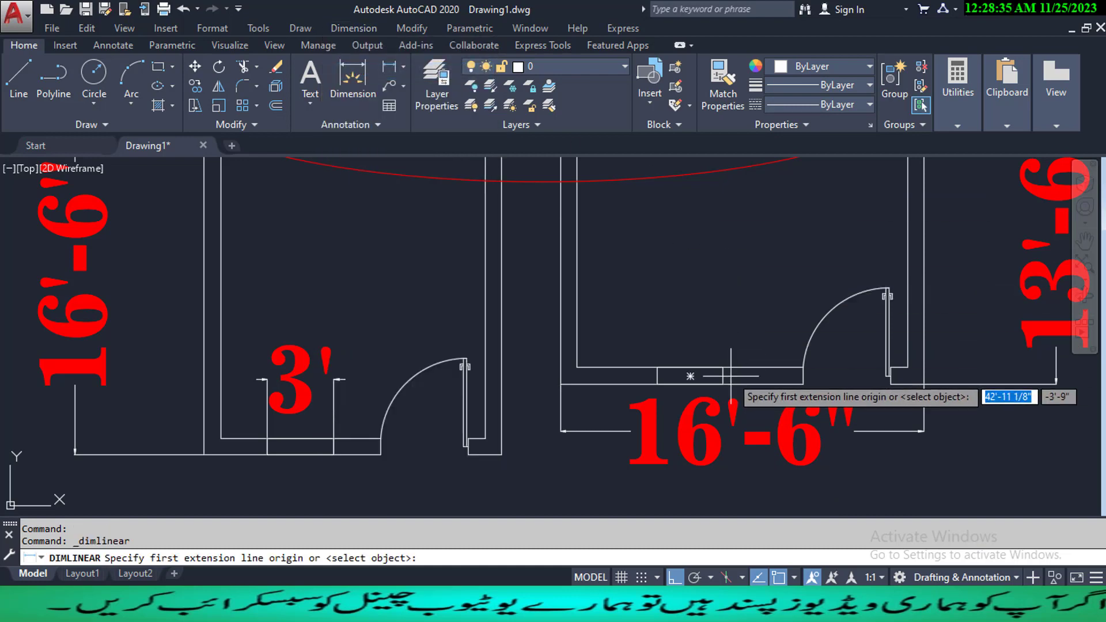
left_click(657, 367)
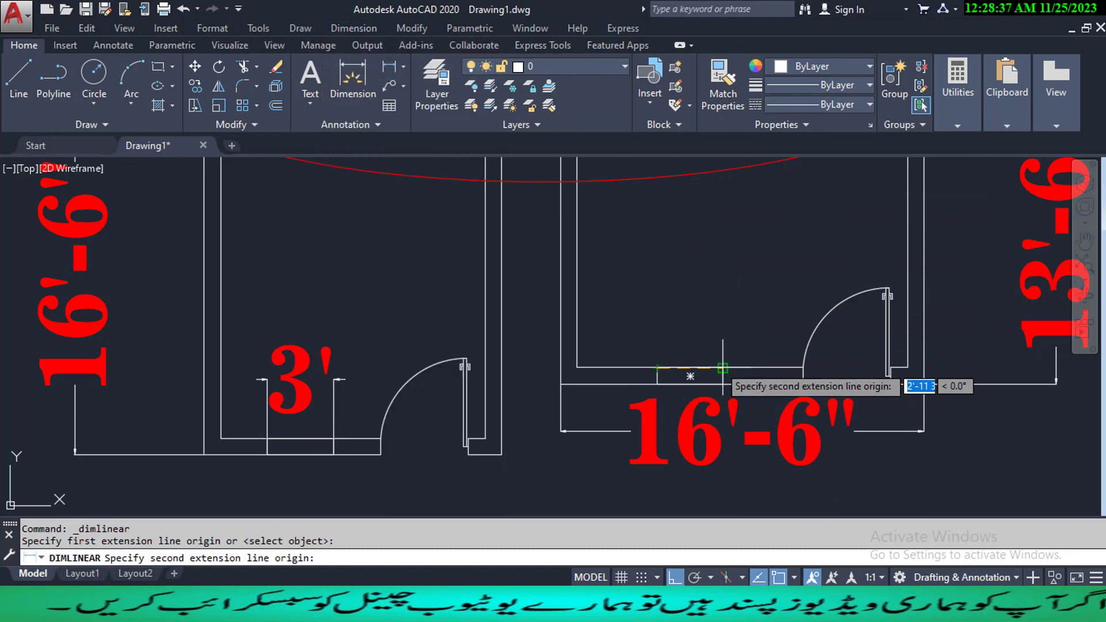
left_click(723, 367)
left_click(703, 318)
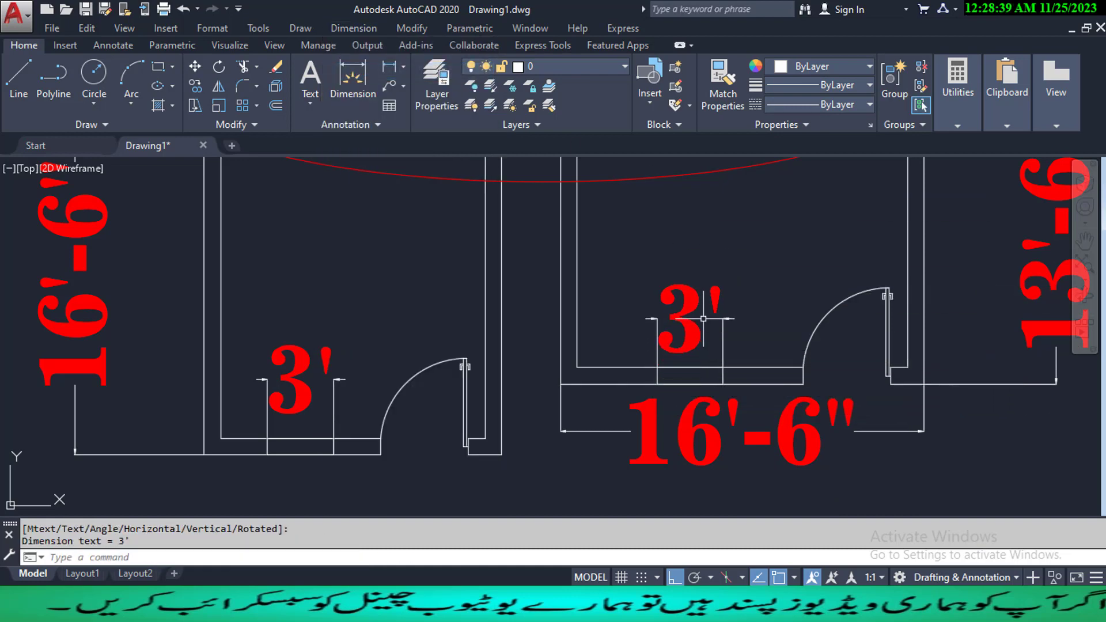
scroll(800, 338, "down", 3)
key("Escape")
key("Escape")
- Set up a plot to Adobe PDF on A0 paper with the plot centred
scroll(835, 437, "down", 3)
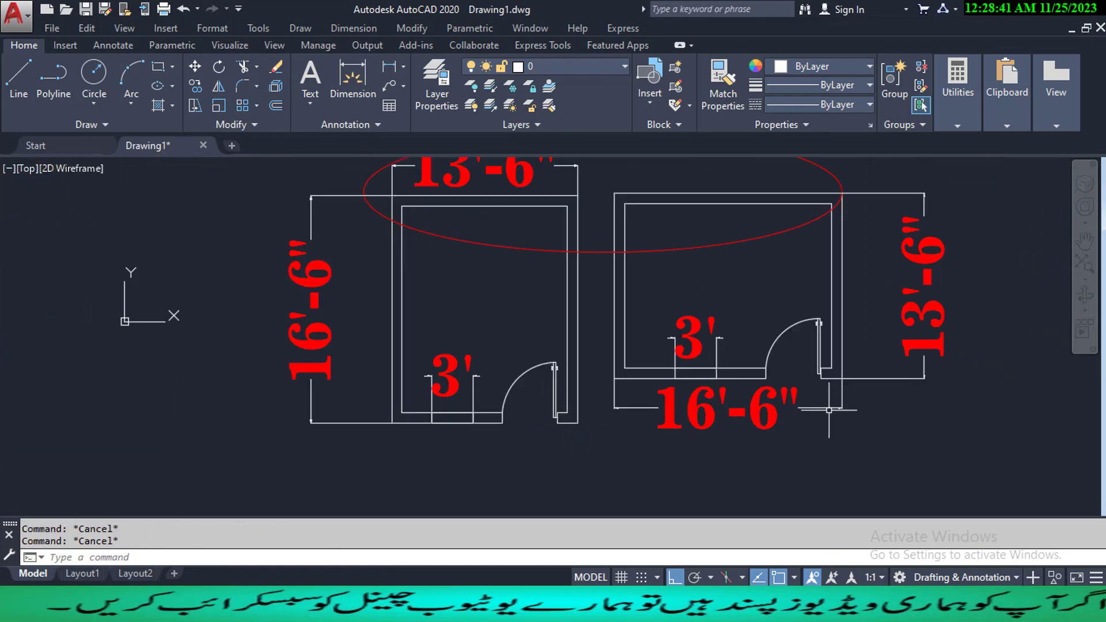
mouse_move(814, 414)
middle_mouse_down()
mouse_move(710, 321)
mouse_move(679, 334)
middle_mouse_up()
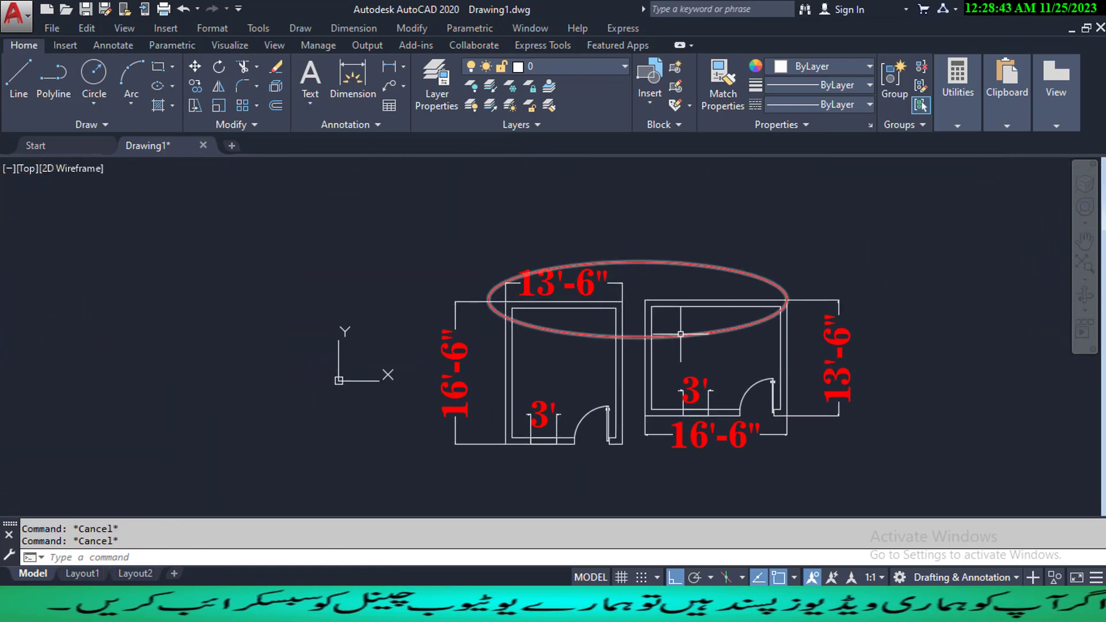
key("ctrl+p")
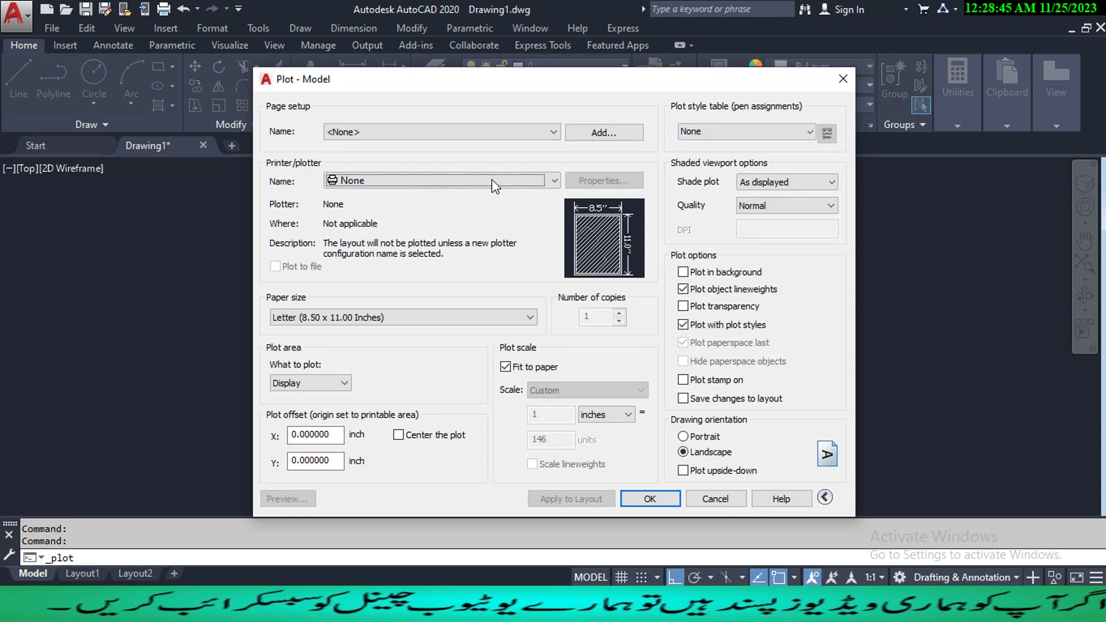
left_click(493, 186)
left_click(413, 278)
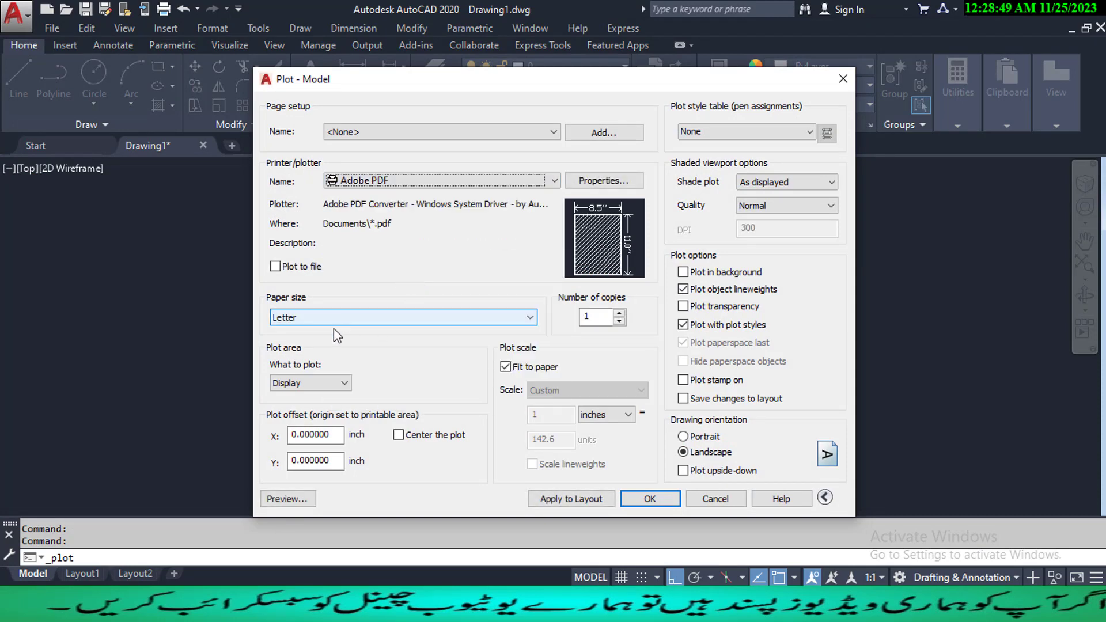
left_click(351, 318)
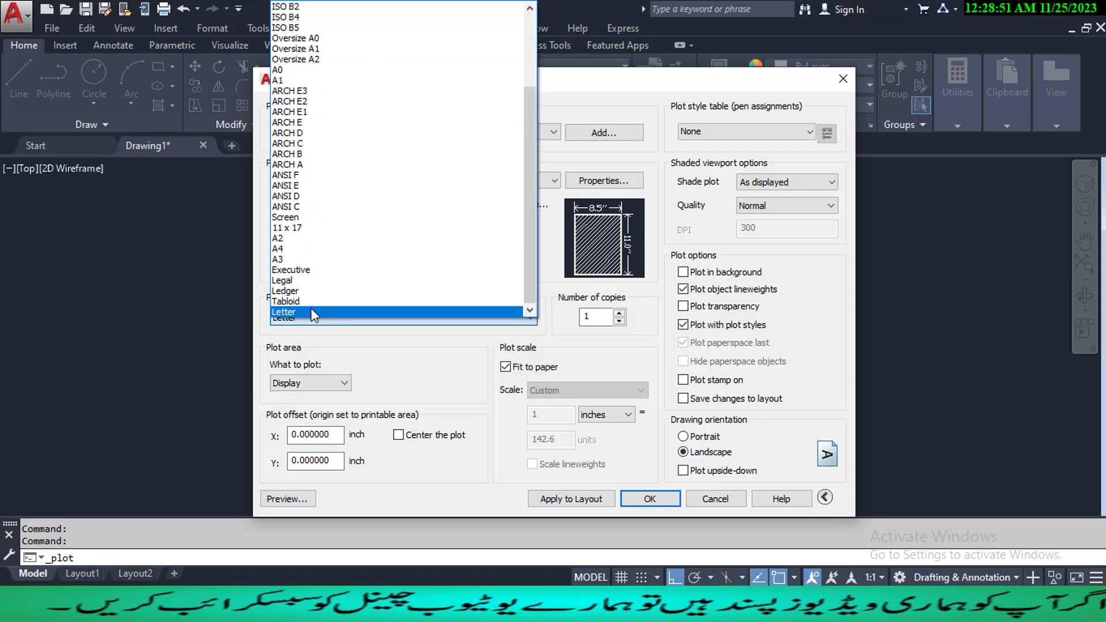
left_click(278, 70)
left_click(419, 439)
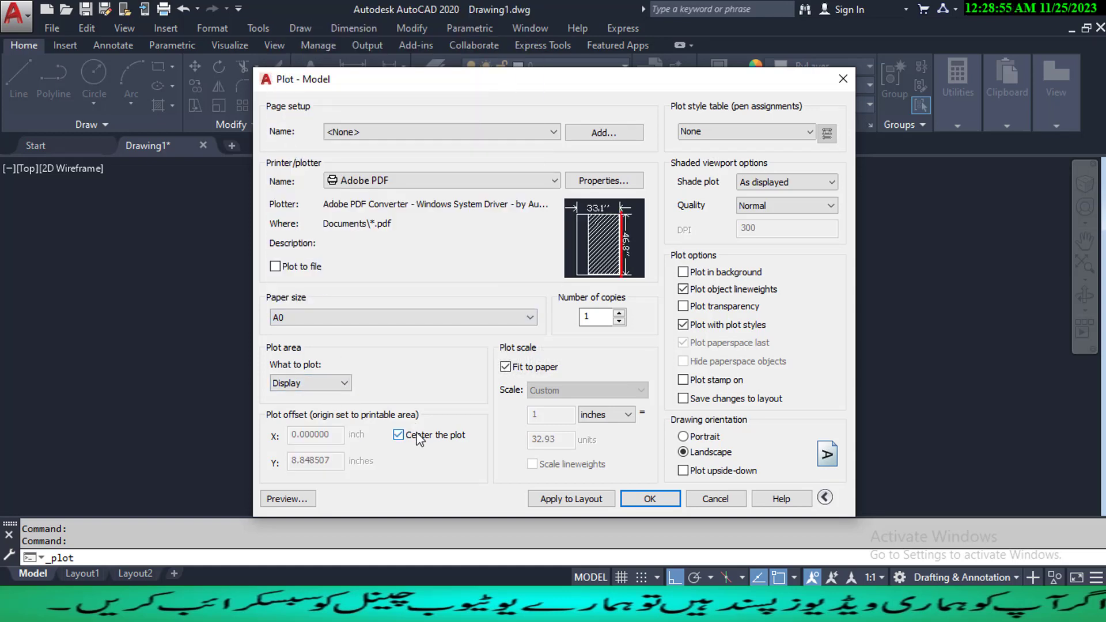
- Set the plot area to a window around both dimensioned rooms, preview the plot, and exit without plotting
left_click(302, 383)
left_click(303, 426)
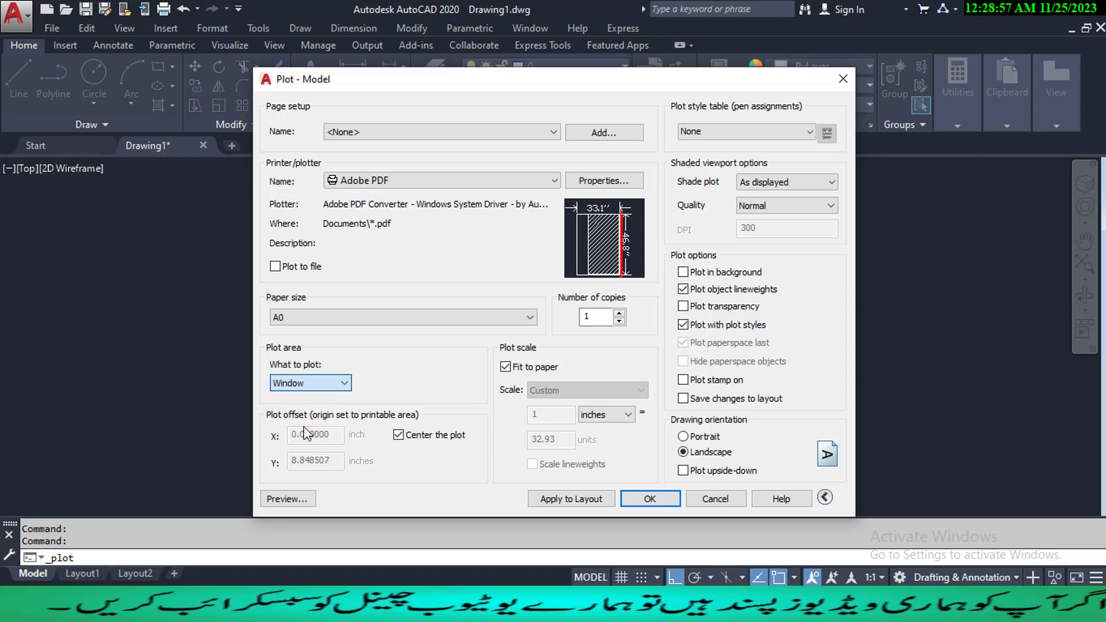
left_click(409, 237)
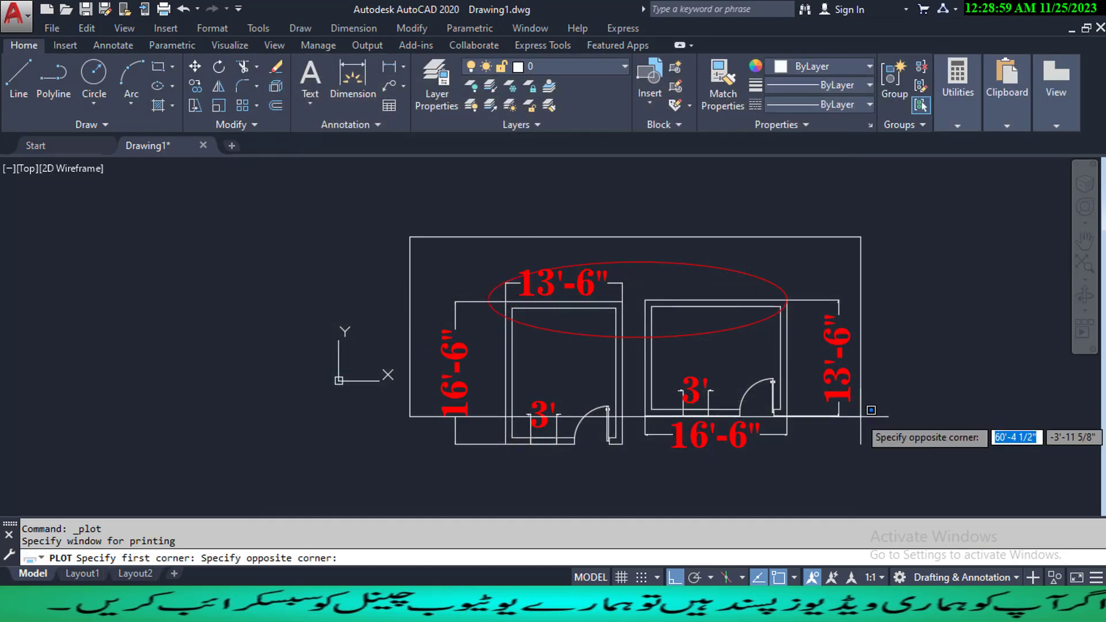
left_click(875, 459)
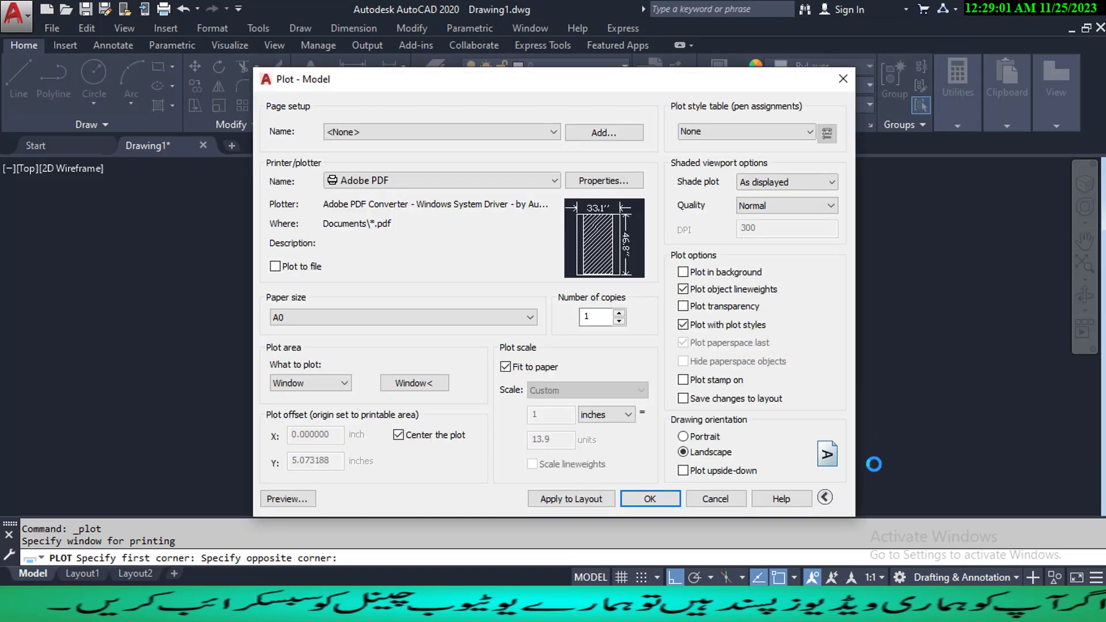
left_click(288, 498)
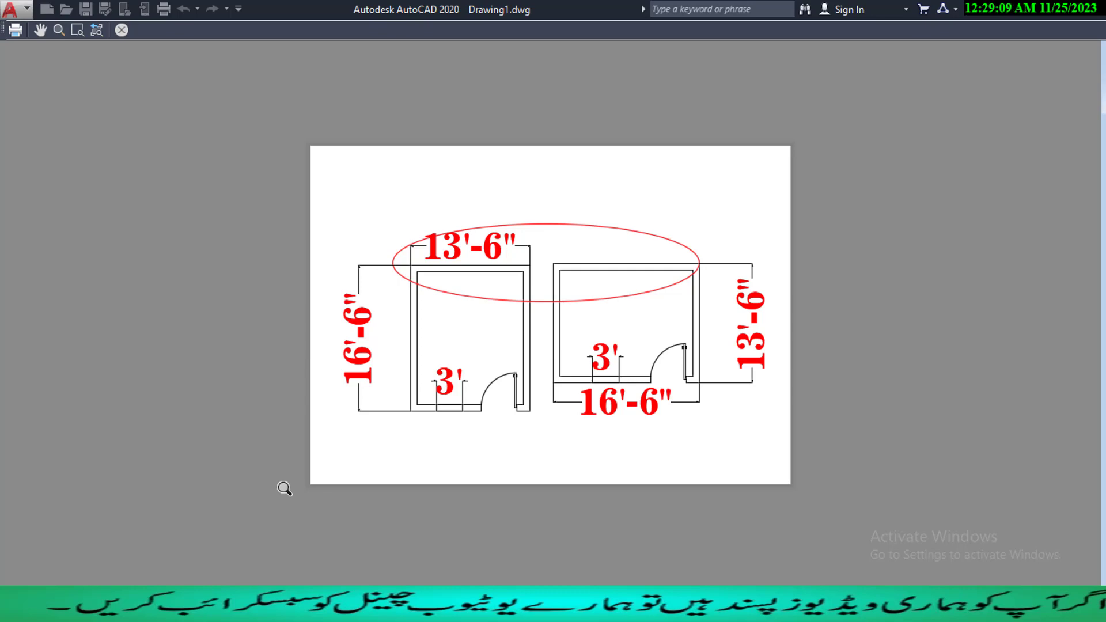
scroll(634, 357, "up", 8)
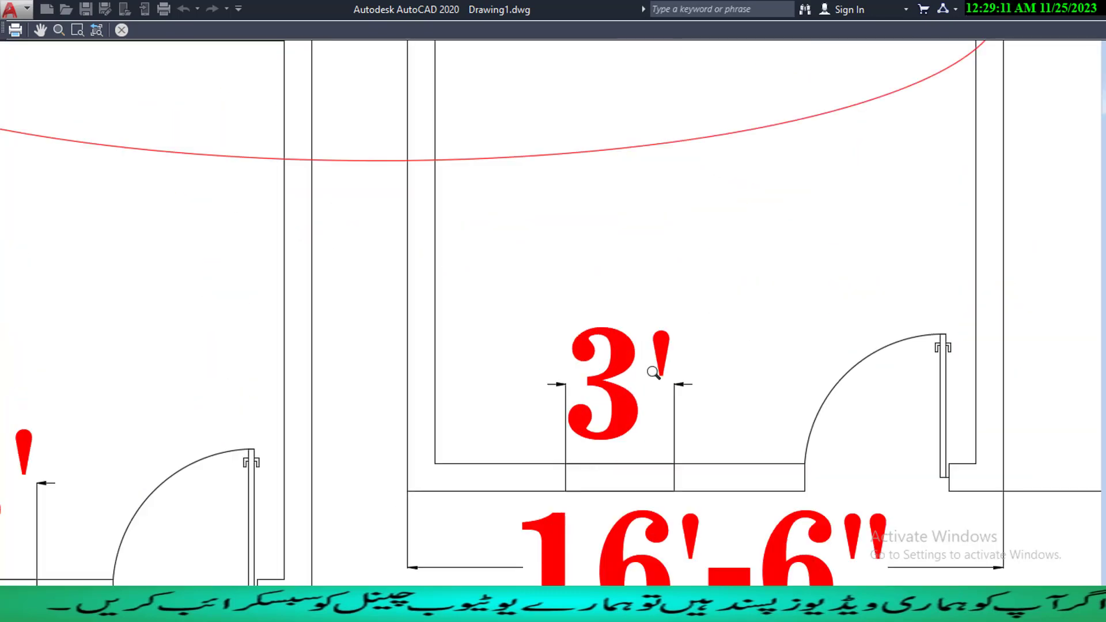
scroll(695, 425, "down", 8)
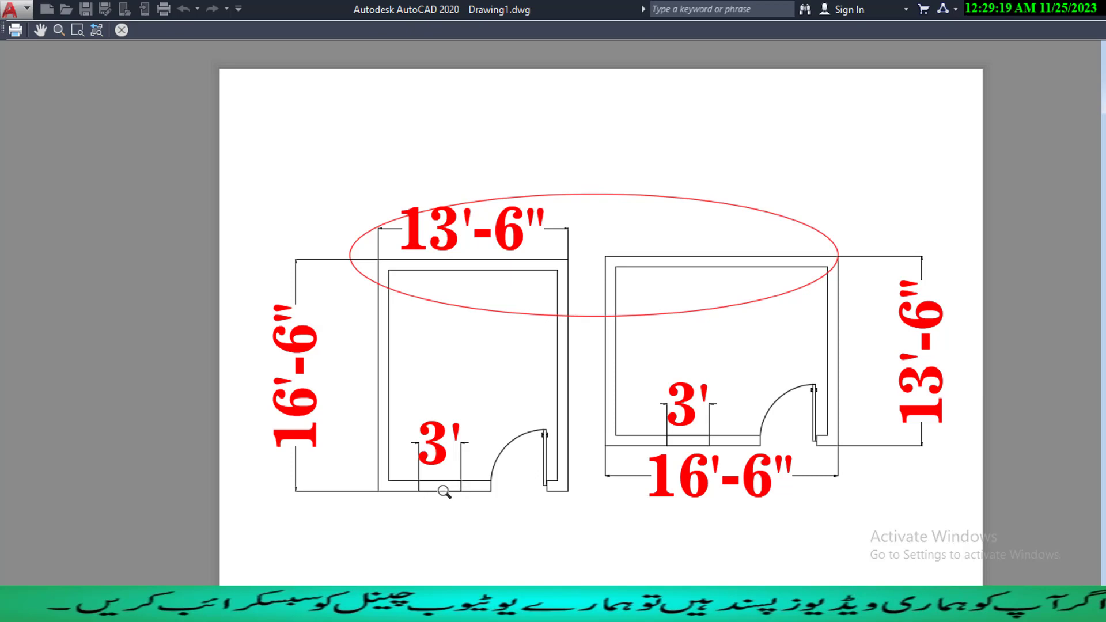
key("Escape")
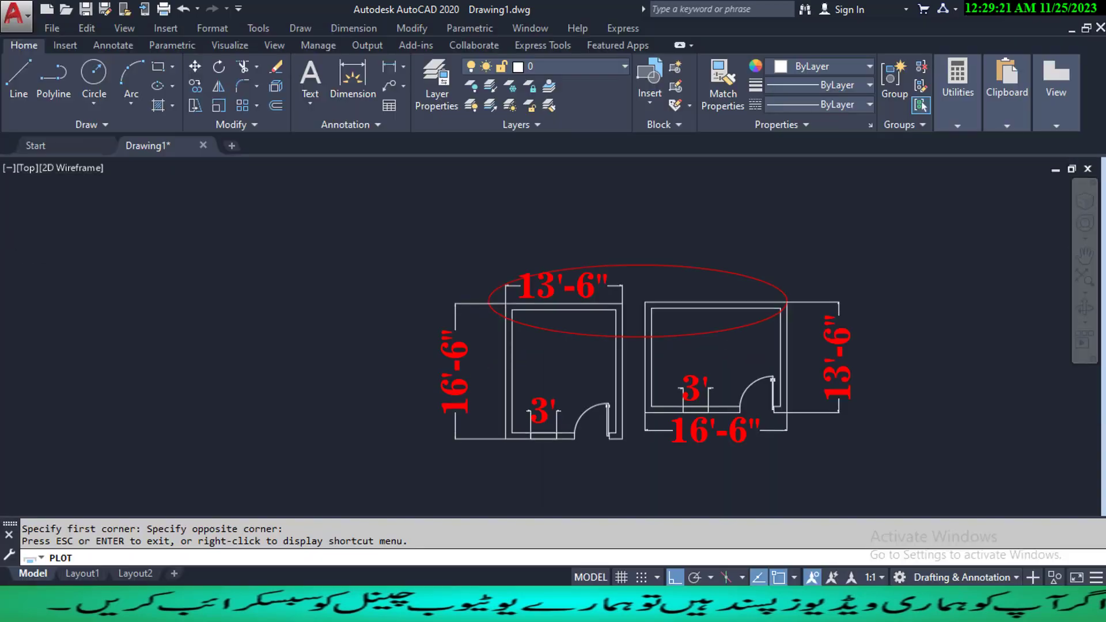
key("Escape")
- Hatch the window rectangles in the lower walls of both rooms with the current pattern at scale 1
scroll(550, 448, "up", 8)
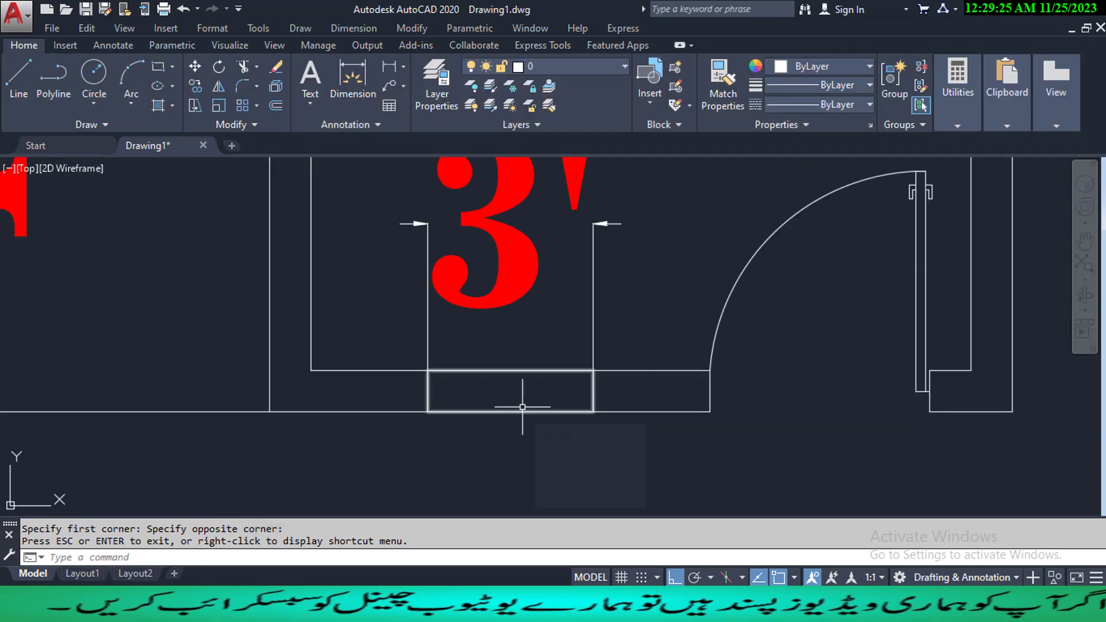
type("H")
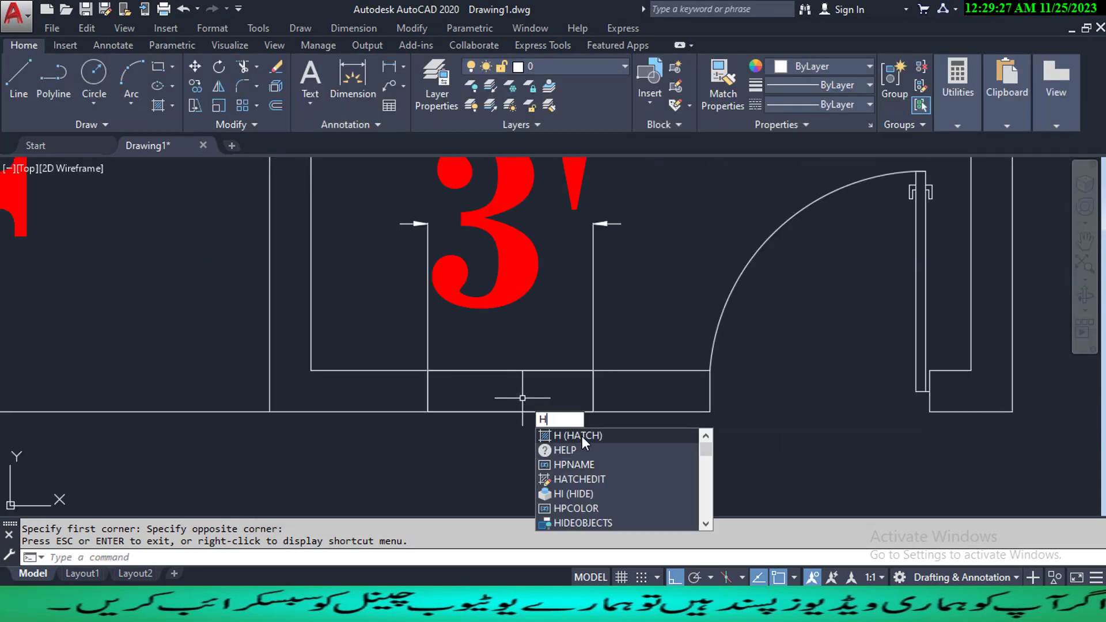
left_click(582, 437)
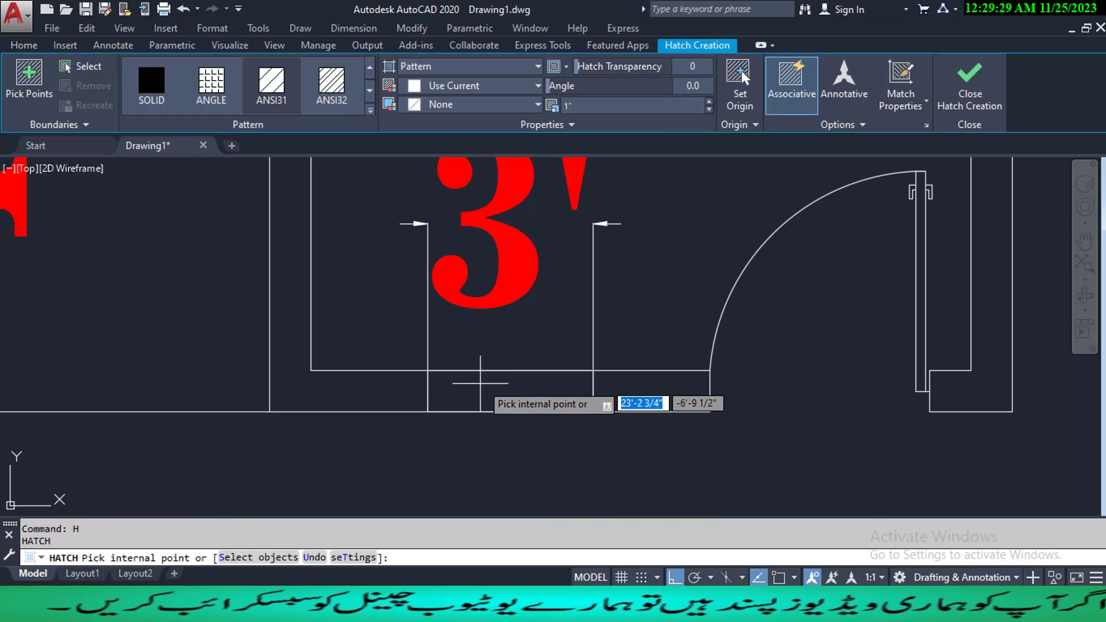
left_click(482, 385)
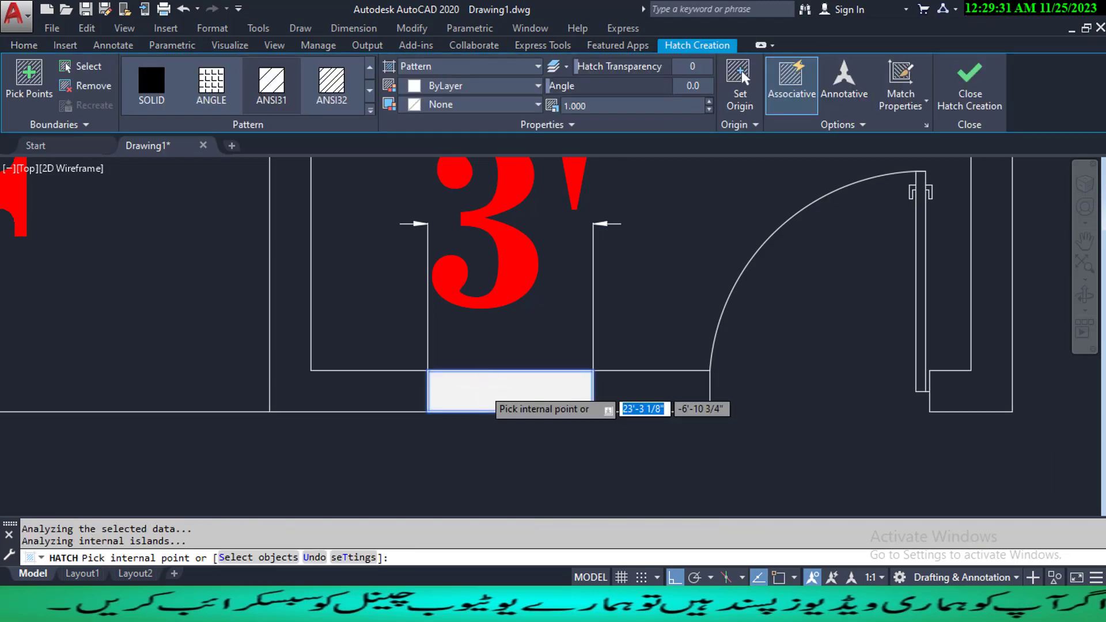
scroll(490, 400, "down", 4)
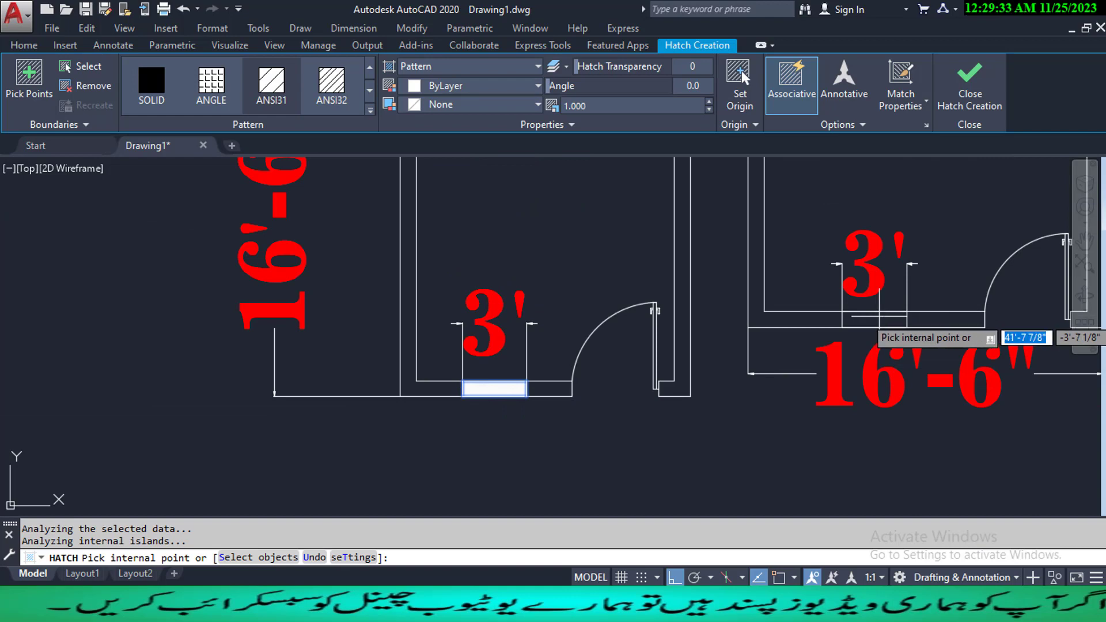
left_click(873, 321)
key("Escape")
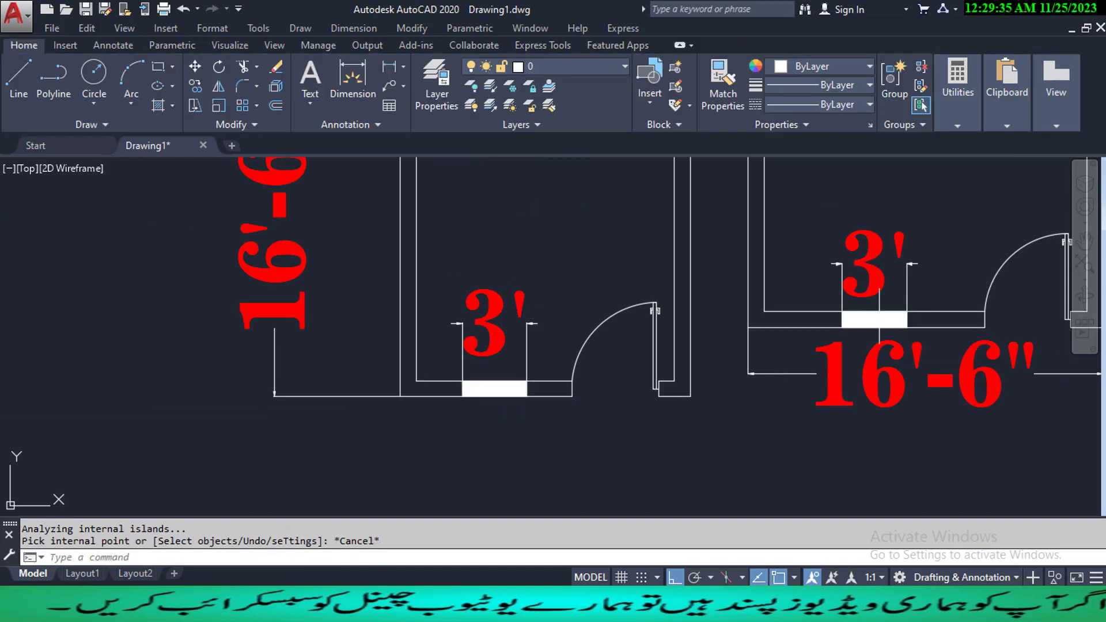
key("Escape")
key("Escape")
- Try the SOLID, ANGLE, ANSI38, AR-PARQ1 and AR-RSHKE patterns on the hatch of the two windows
left_click(494, 393)
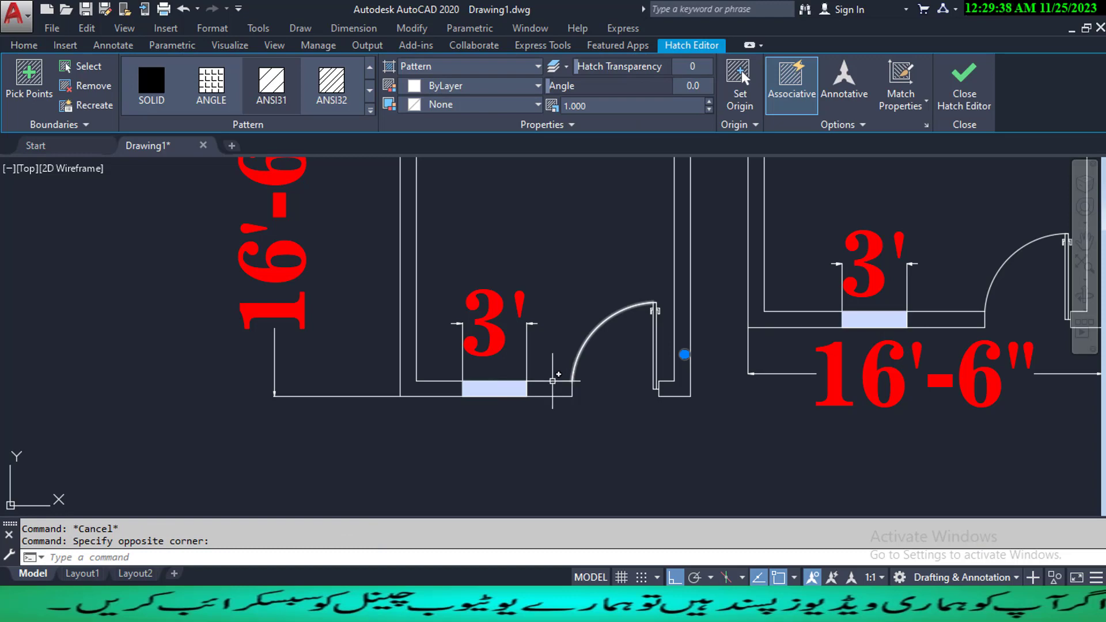
left_click(151, 86)
left_click(210, 87)
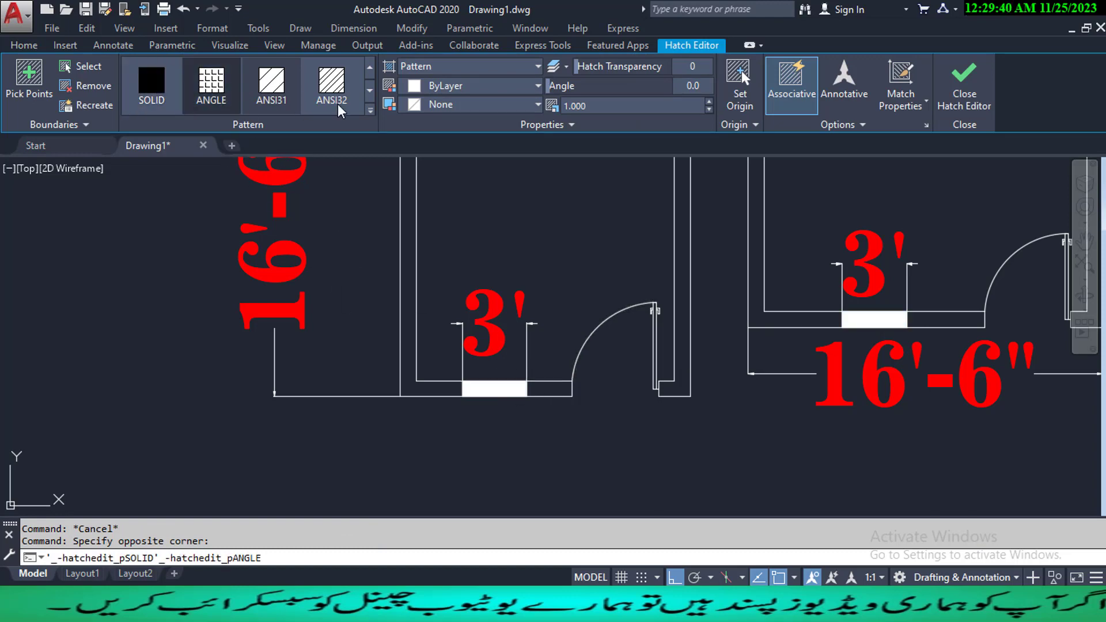
left_click(370, 110)
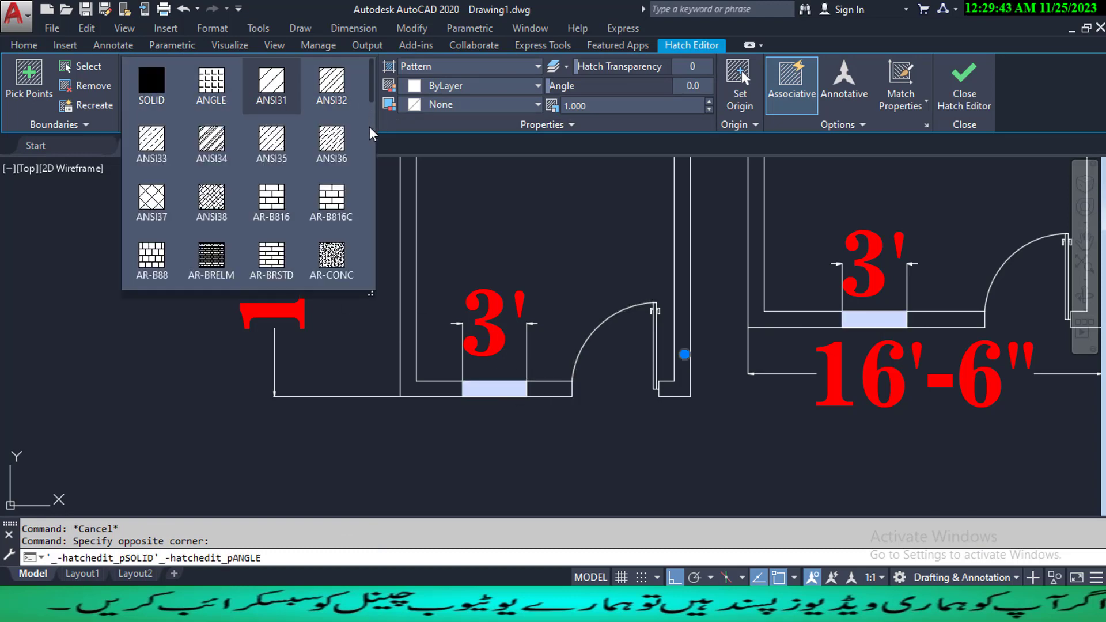
left_click(212, 200)
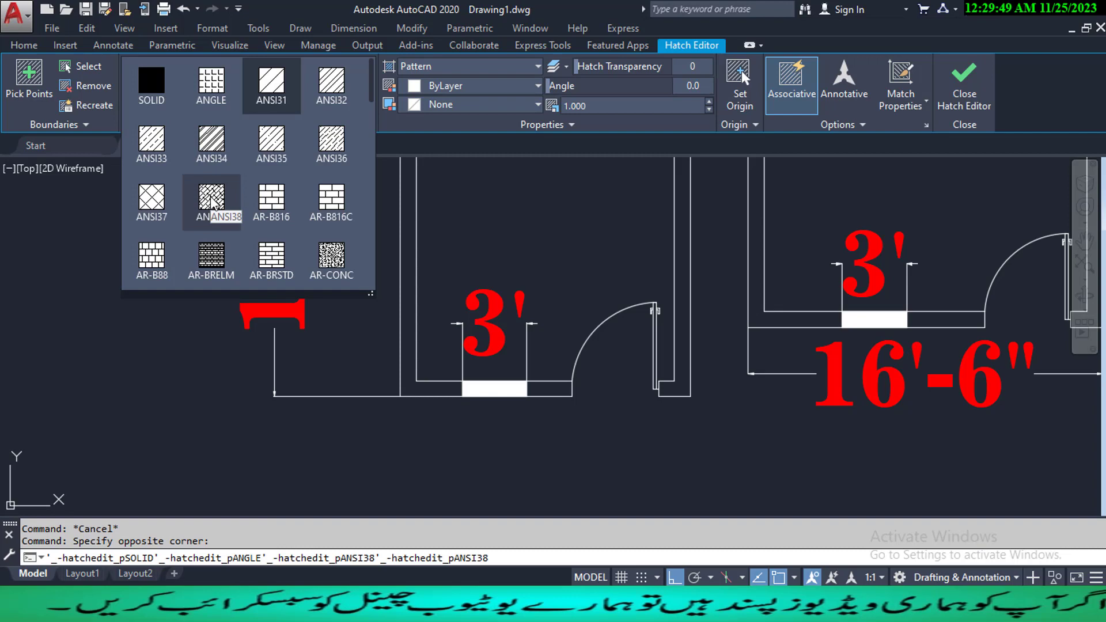
scroll(212, 201, "down", 2)
left_click(212, 200)
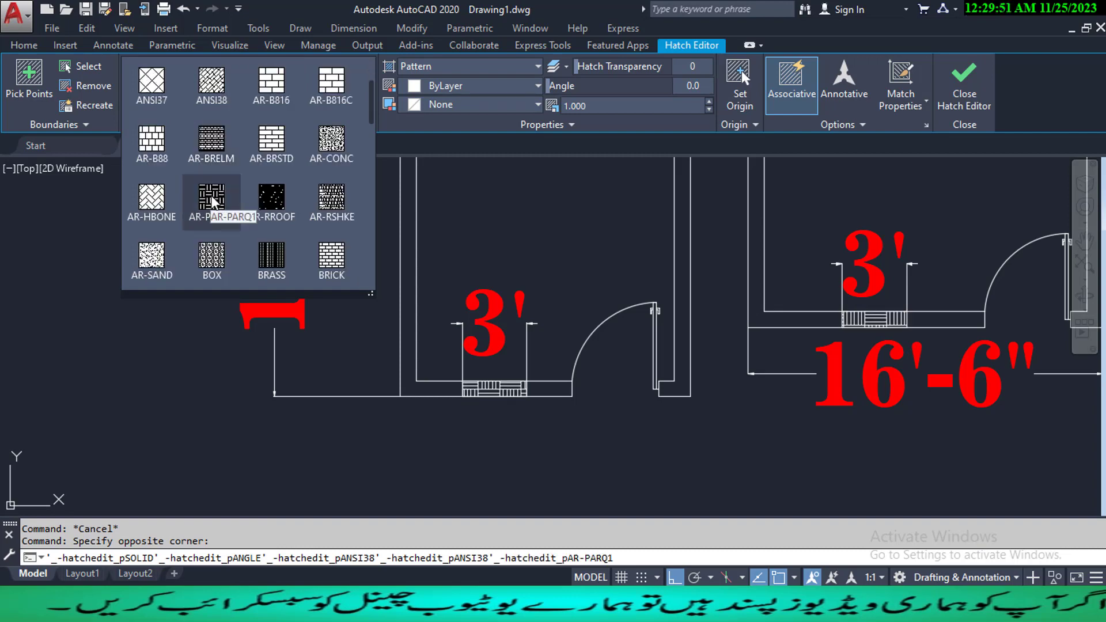
left_click(347, 201)
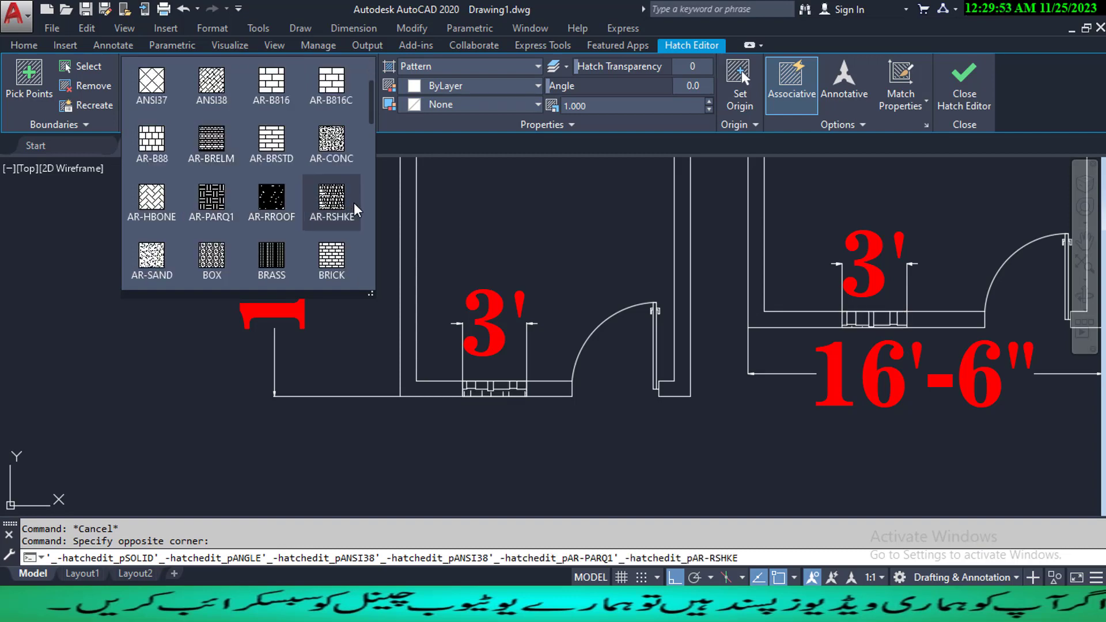
- Try BRICK, CROSS and GOST_GROUND on the window hatch, ending with the GRATE pattern
scroll(351, 201, "down", 1)
left_click(351, 201)
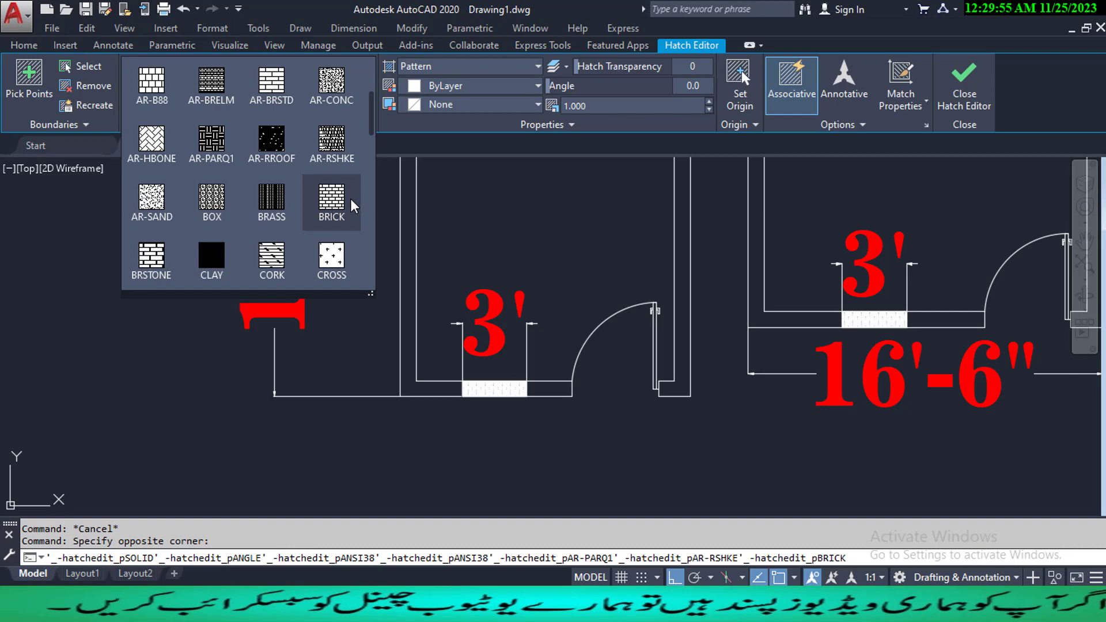
scroll(354, 206, "down", 1)
left_click(354, 206)
scroll(354, 207, "down", 2)
left_click(354, 208)
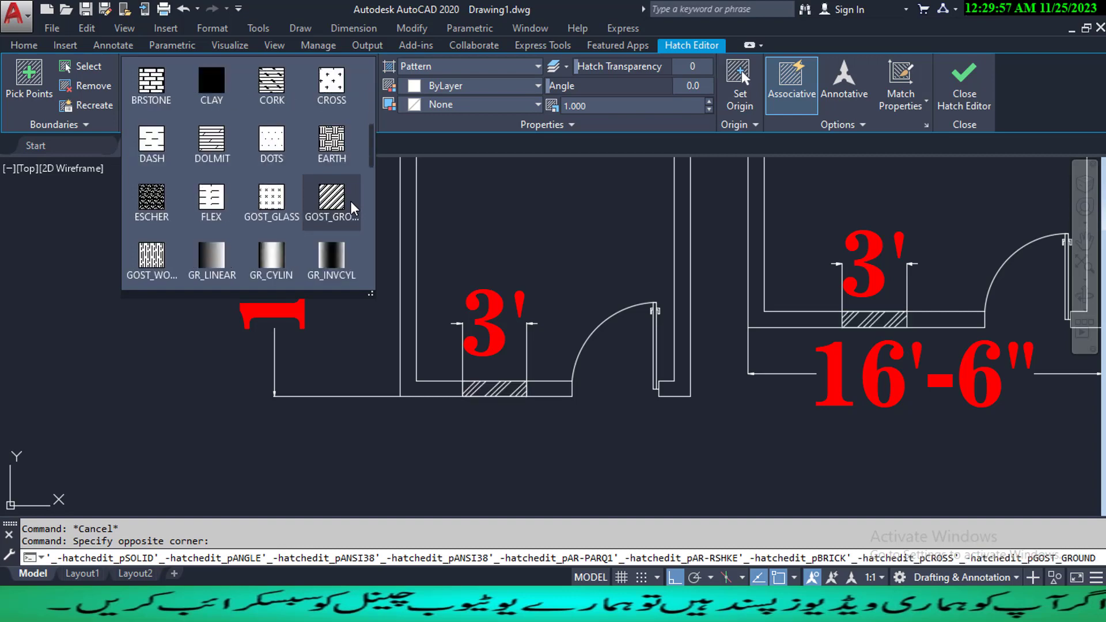
scroll(354, 207, "down", 3)
left_click(354, 207)
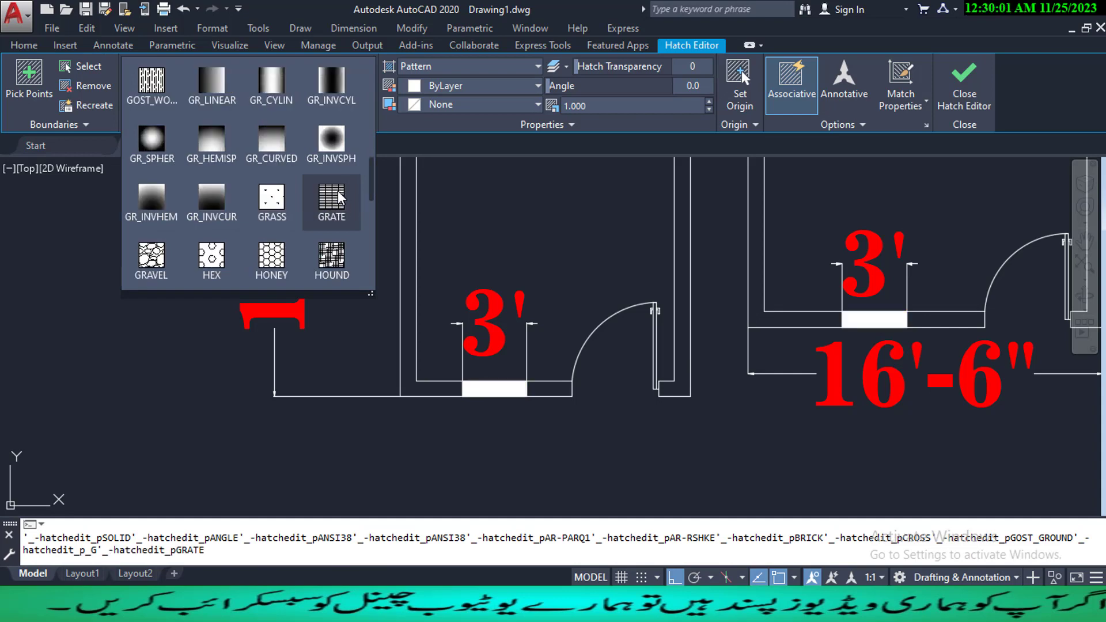
- Try the GR_INVCUR, GR_INVHEM, INSUL and ACAD_ISO02W100 patterns on the hatch of the two windows
left_click(220, 200)
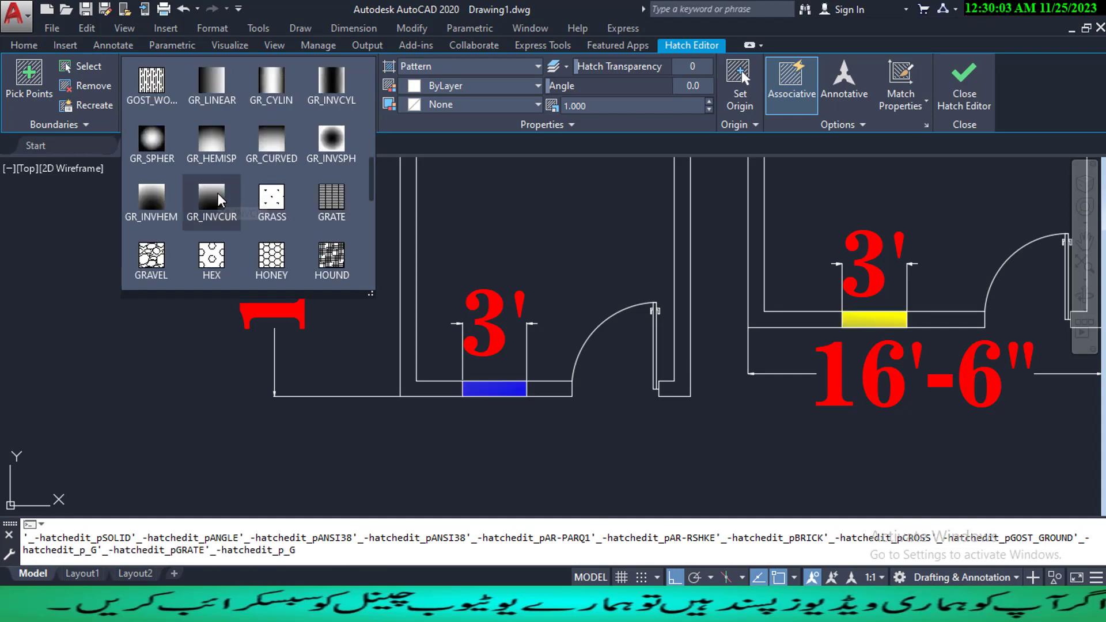
left_click(171, 201)
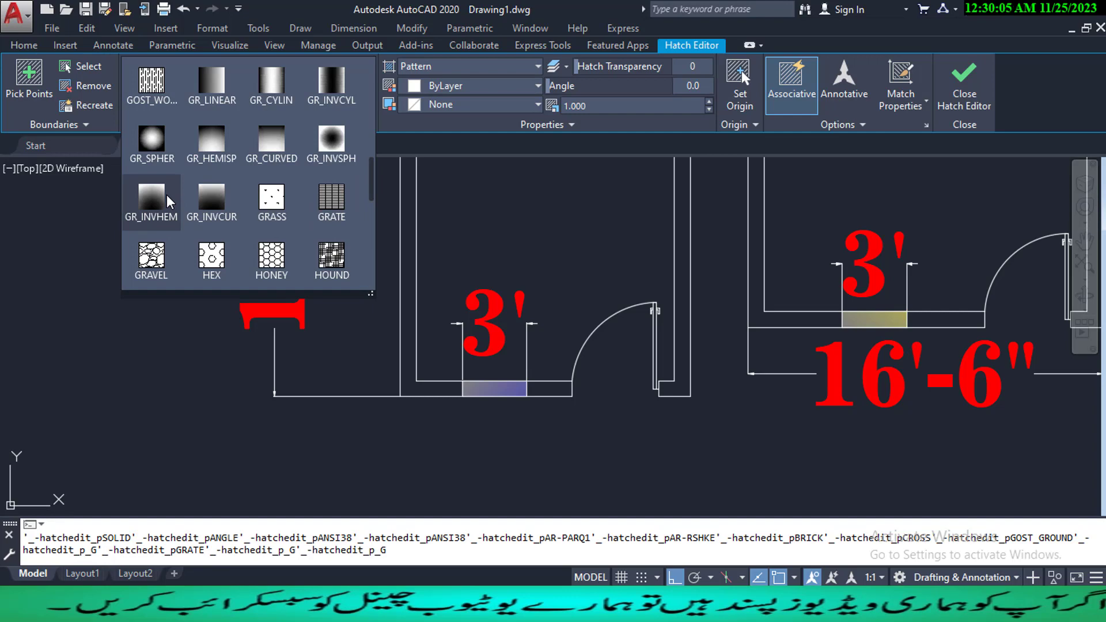
scroll(238, 220, "down", 2)
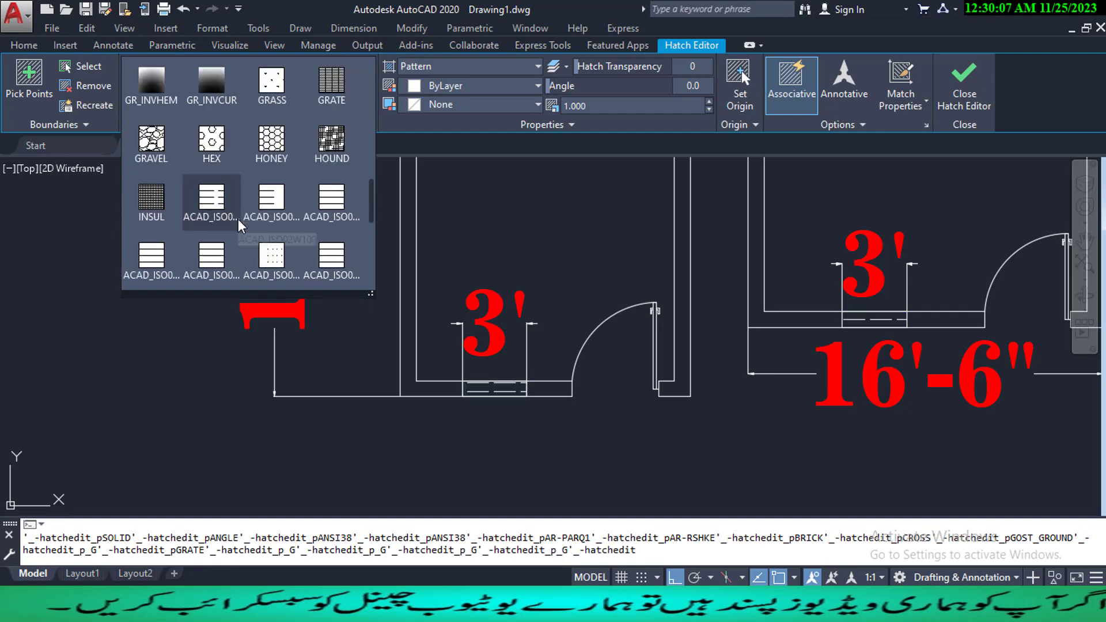
left_click(241, 224)
left_click(159, 212)
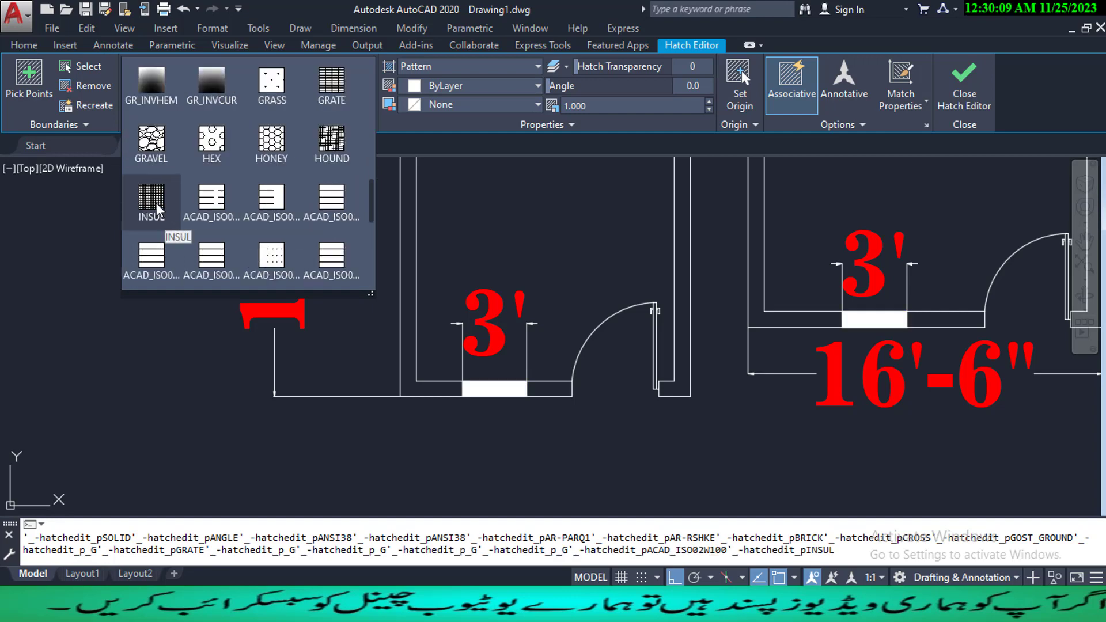
left_click(209, 212)
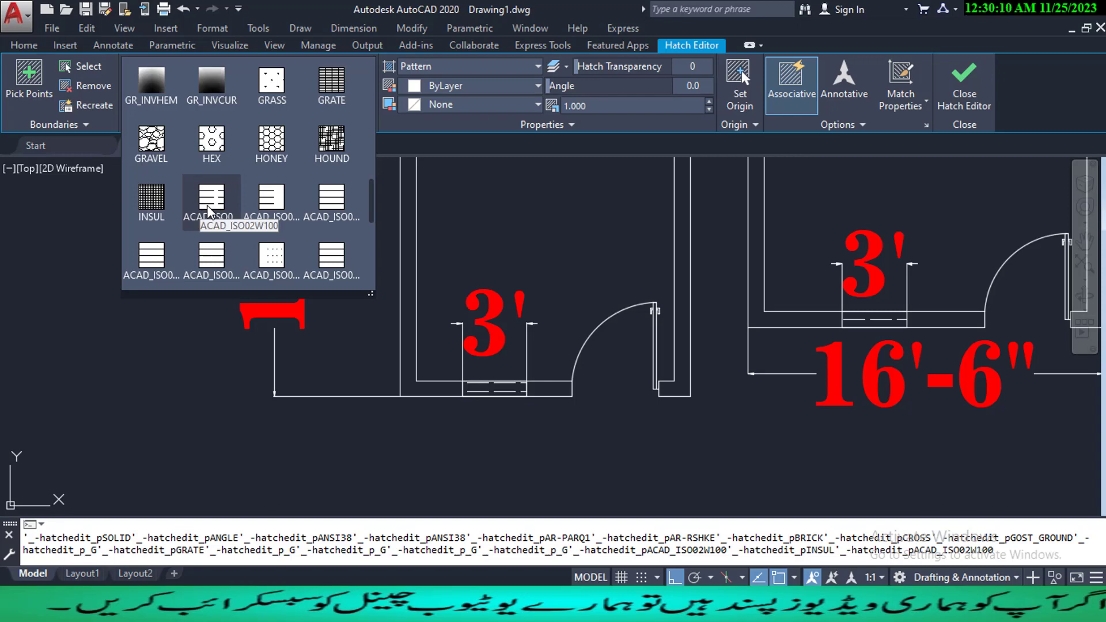
- Try ACAD_ISO03W100, ACAD_ISO11W100, SQUARE and TRANS on the window hatch
left_click(269, 213)
scroll(270, 214, "down", 2)
left_click(270, 214)
scroll(269, 215, "down", 3)
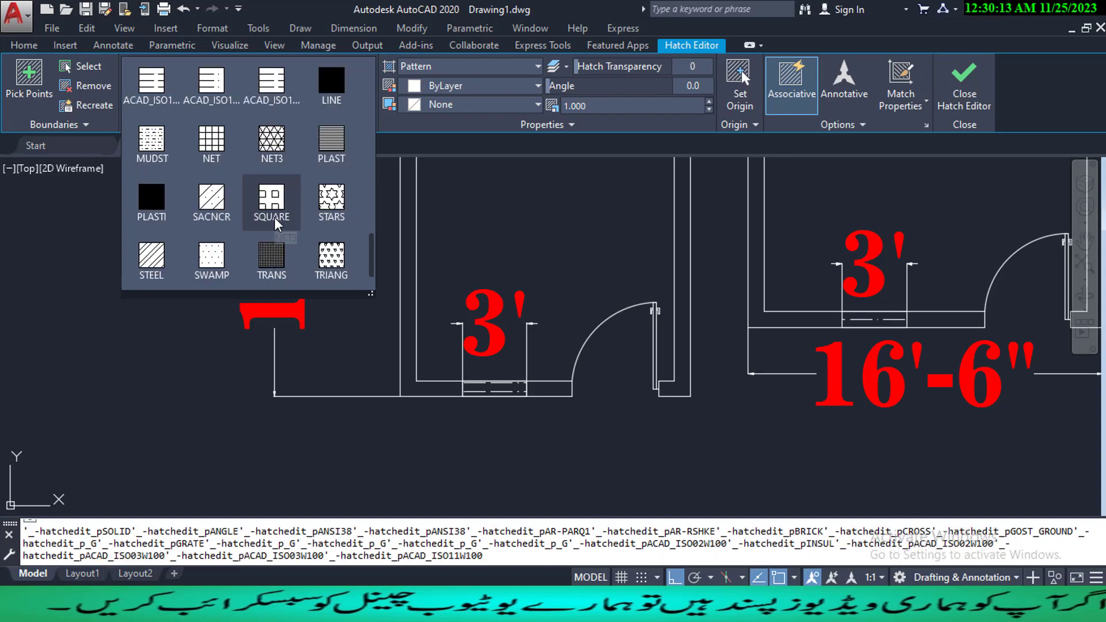
left_click(272, 204)
left_click(277, 253)
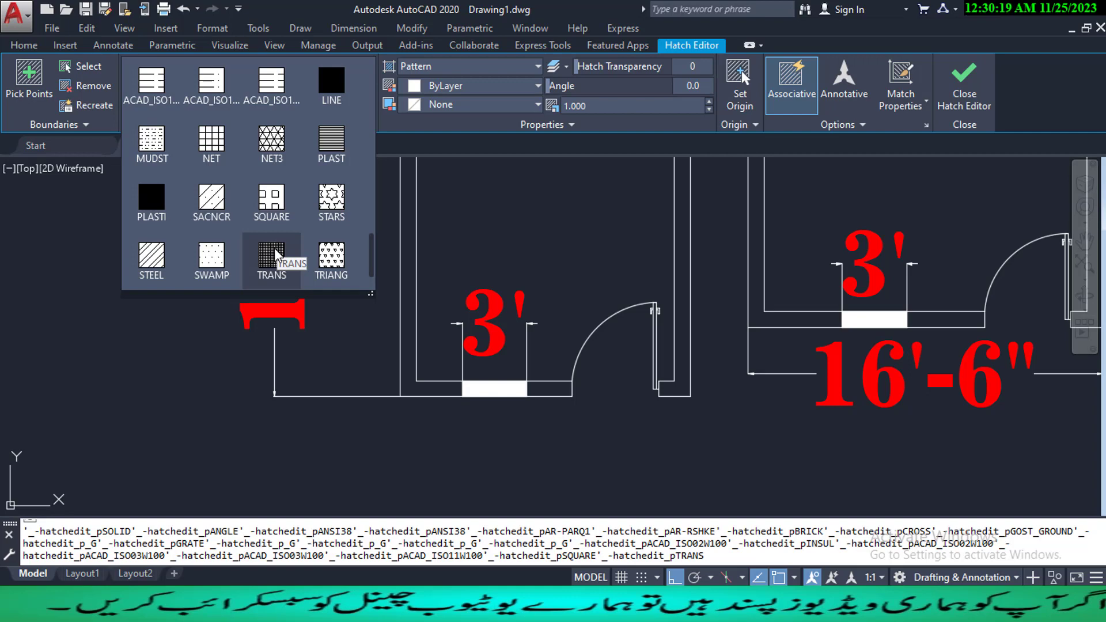
- Apply the ZIGZAG pattern to the hatch of both windows and inspect it up close
scroll(275, 253, "down", 1)
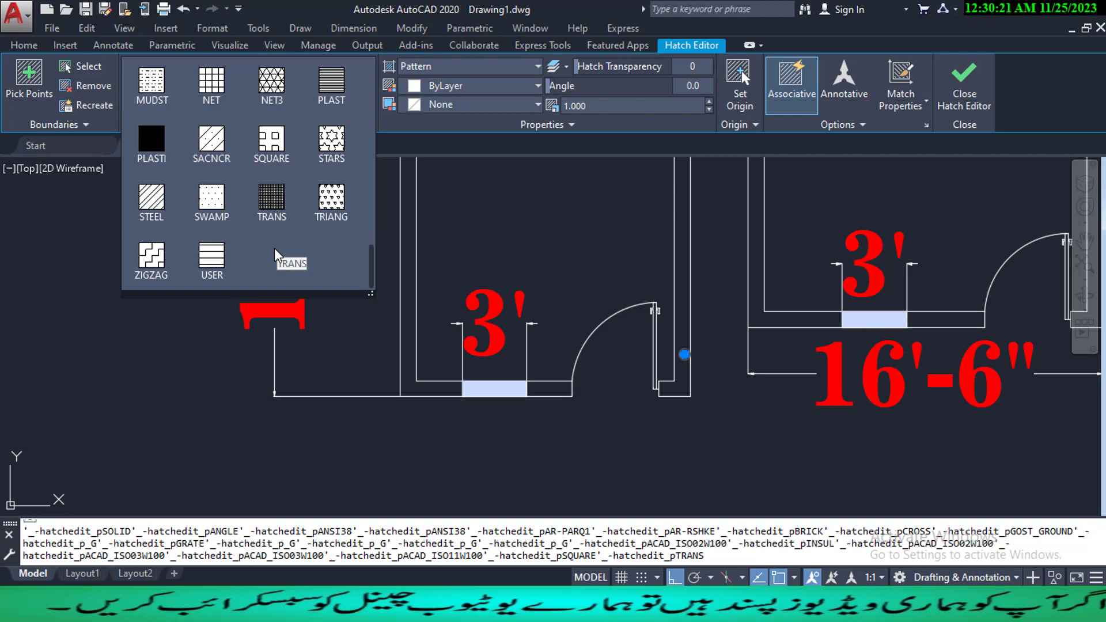
left_click(152, 256)
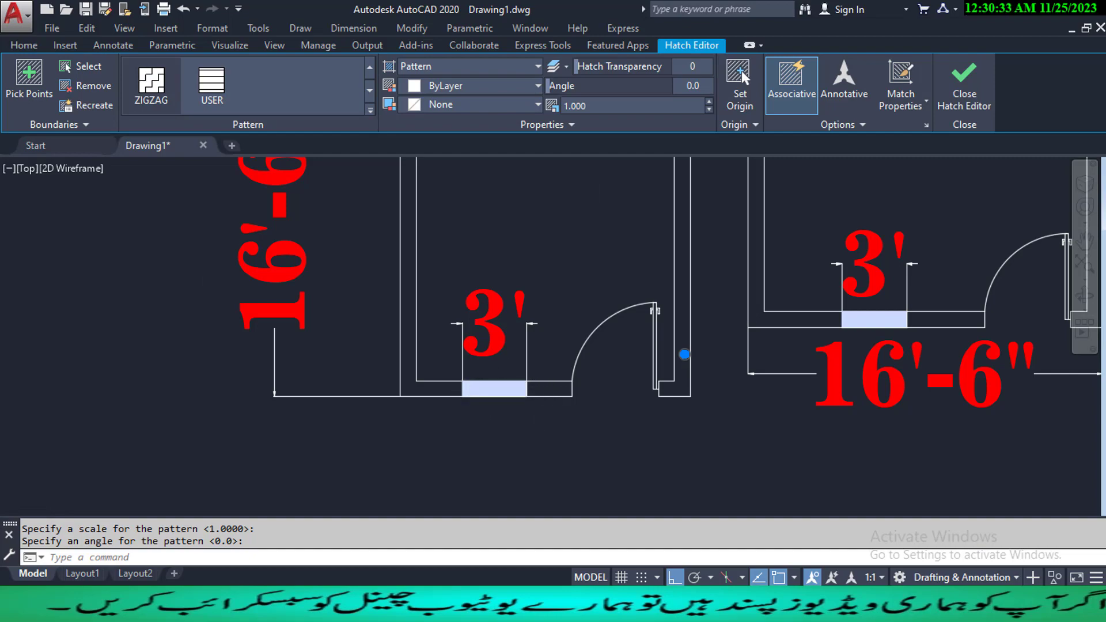
scroll(486, 387, "up", 5)
scroll(631, 413, "up", 3)
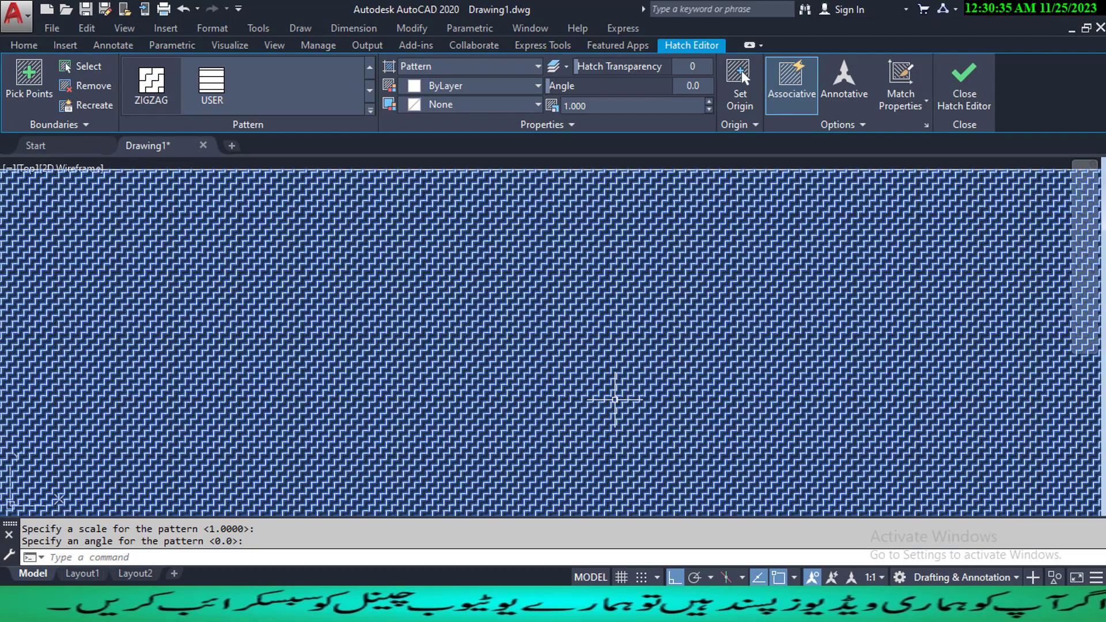
scroll(533, 370, "down", 4)
scroll(501, 381, "down", 2)
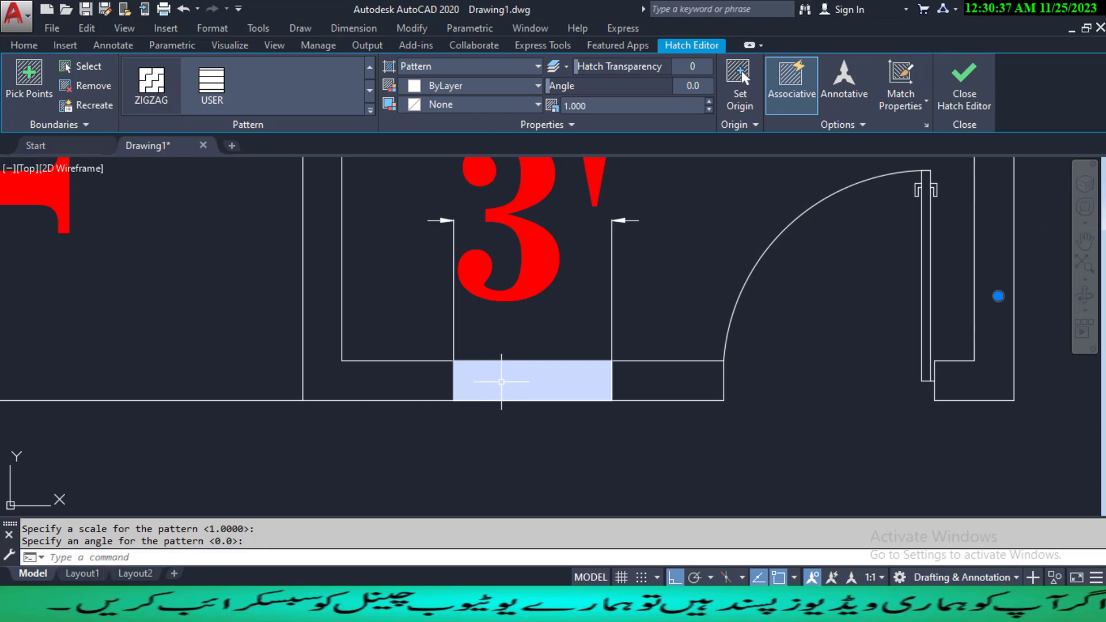
- Raise the scale of the windows' ZIGZAG hatch to 9 and finish editing the hatch
left_click(709, 102)
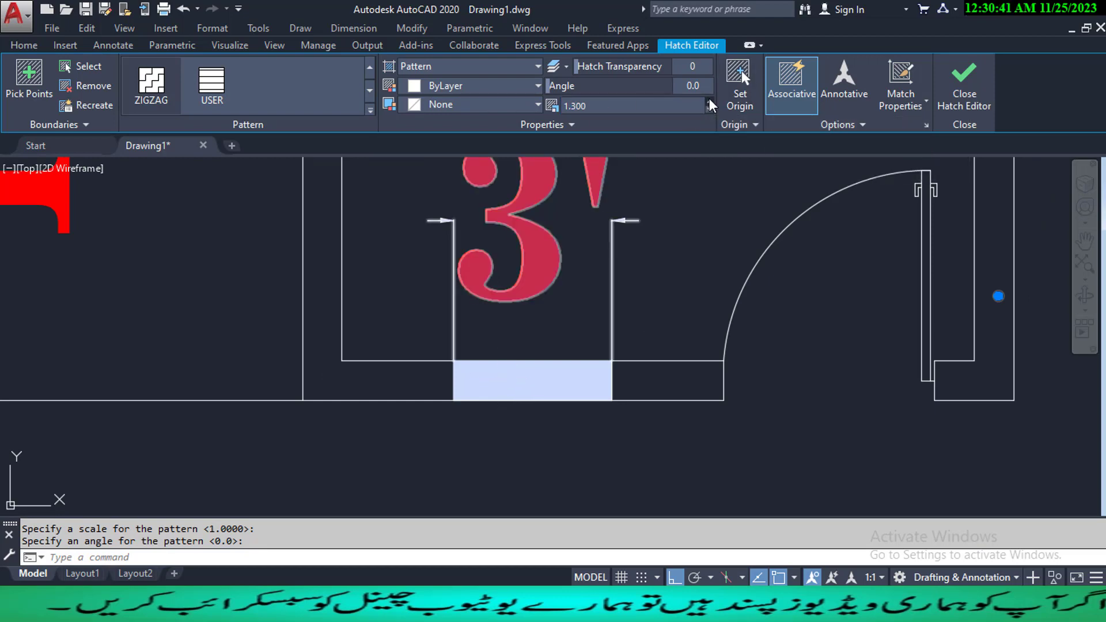
left_click(709, 101)
left_click(709, 101)
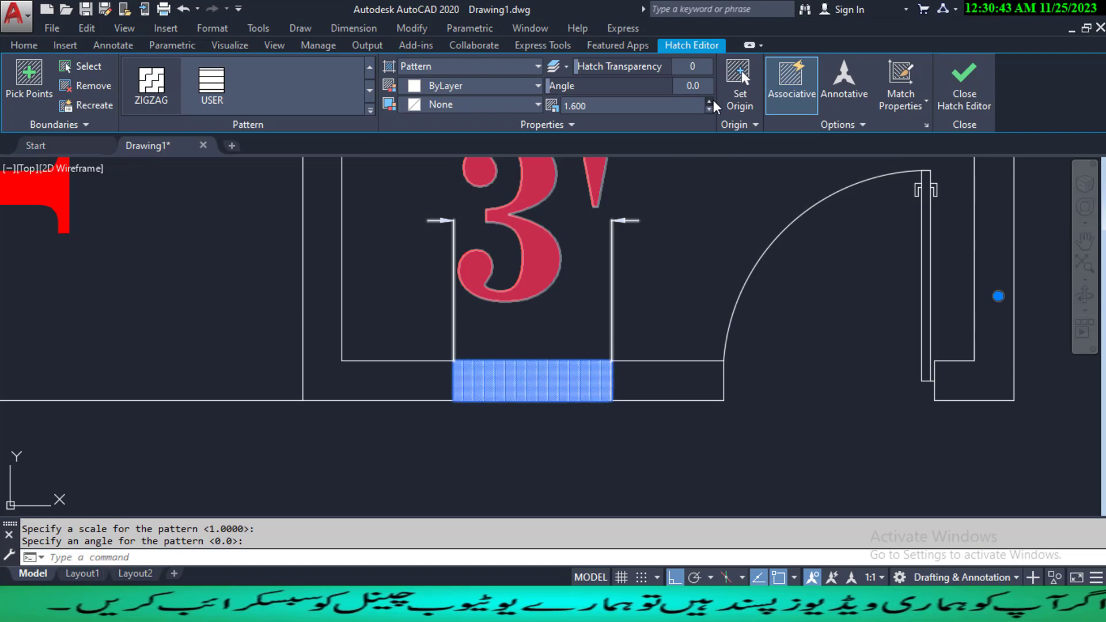
left_click(709, 102)
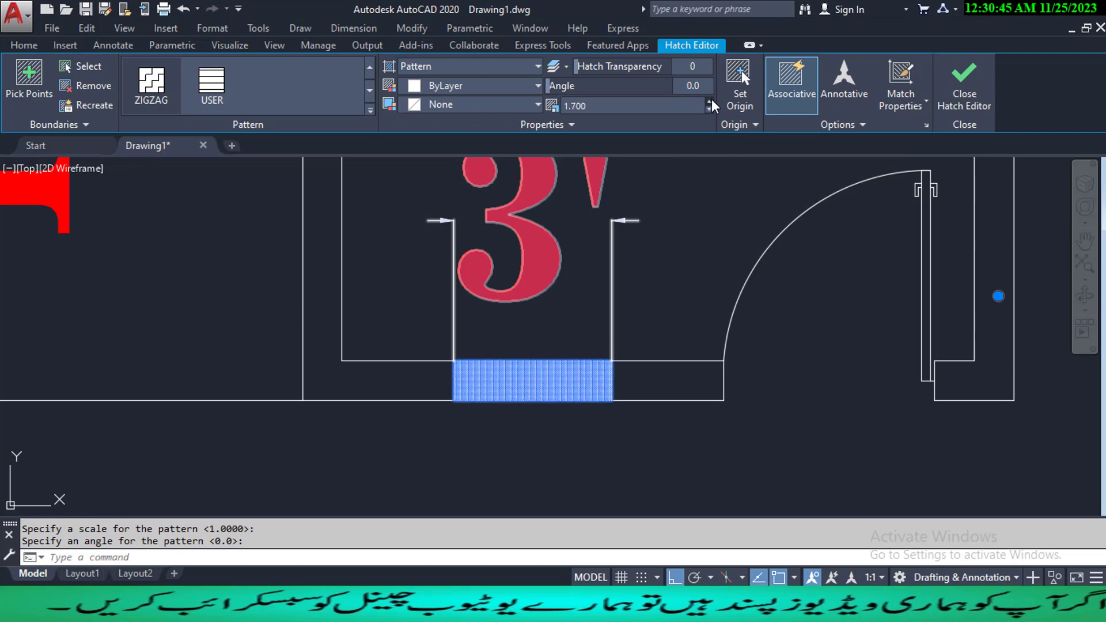
left_click(710, 102)
left_click(710, 102)
left_click(710, 102)
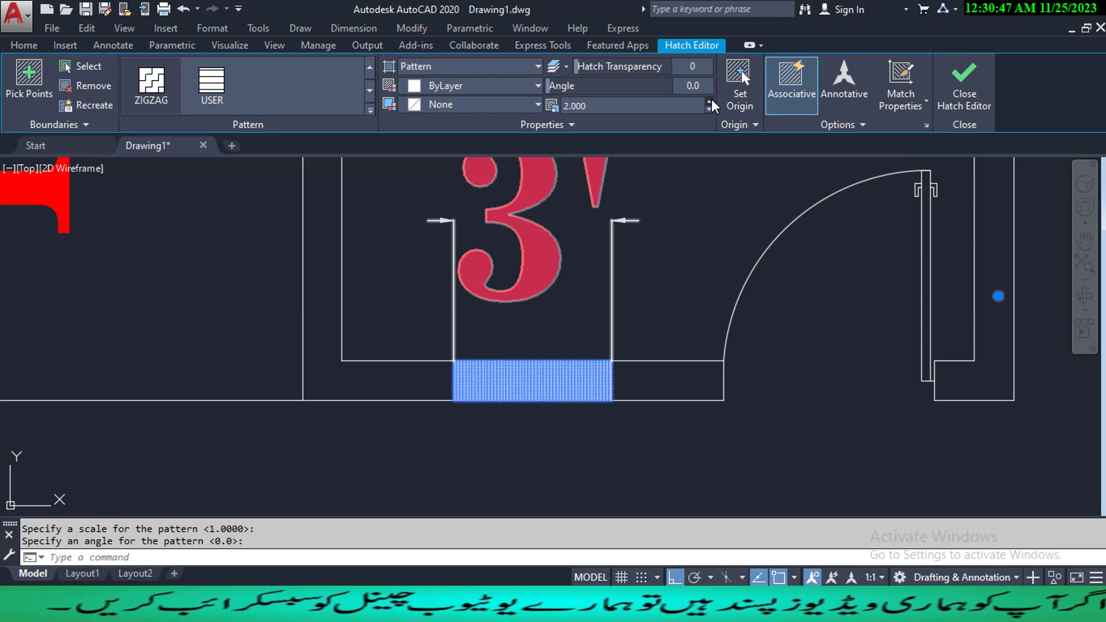
left_click(710, 102)
left_click(710, 102)
left_click(710, 102)
left_click(710, 102)
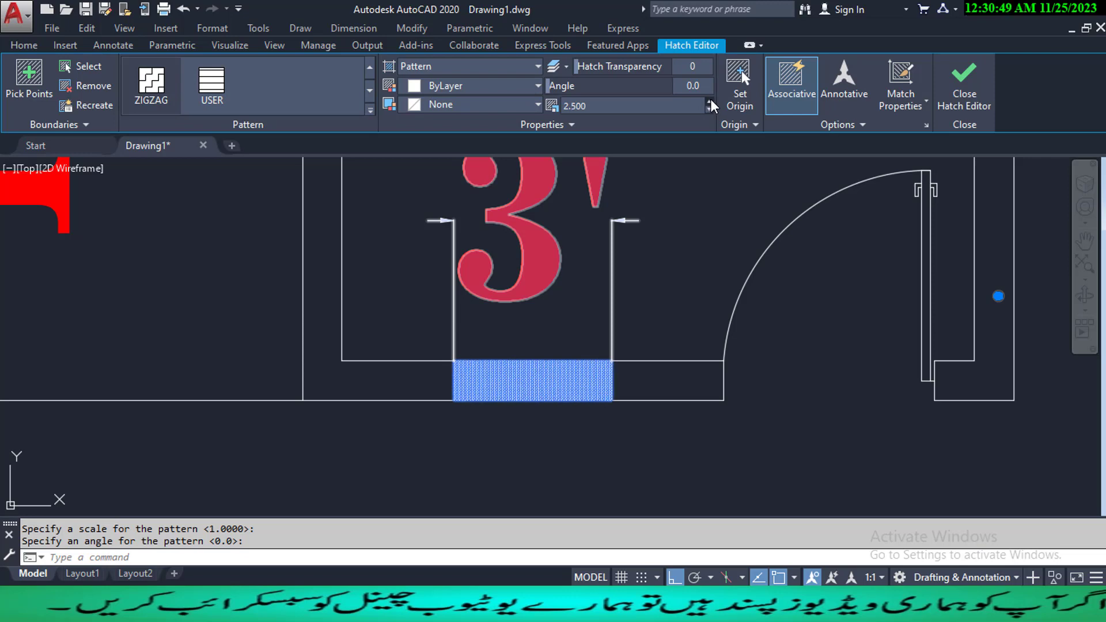
left_click(710, 102)
left_click(711, 102)
left_click(710, 102)
left_click(710, 102)
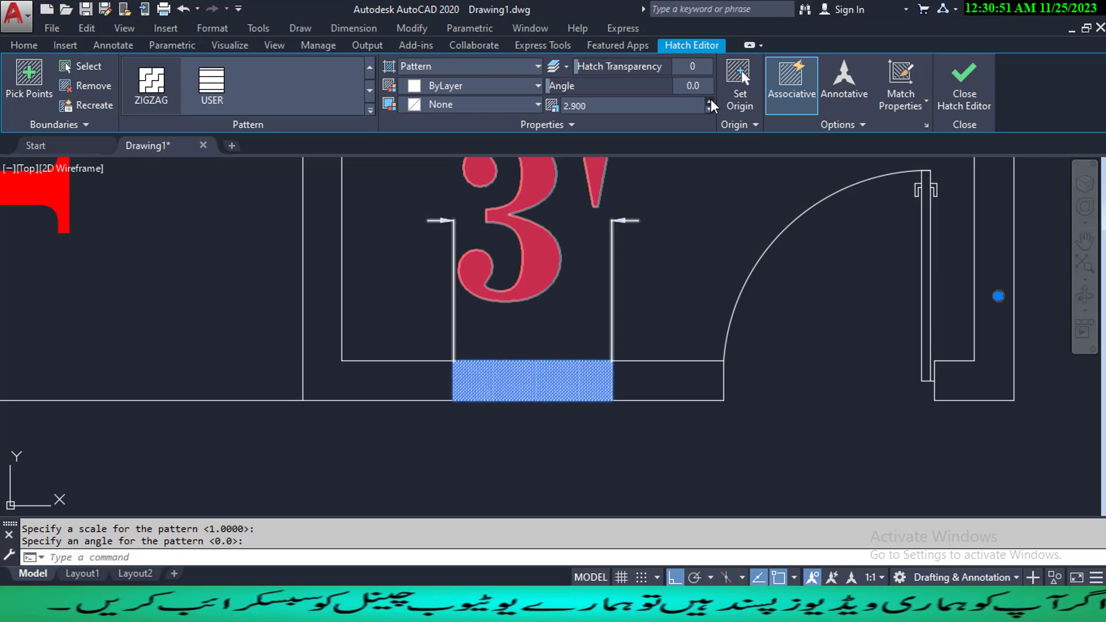
left_click(711, 102)
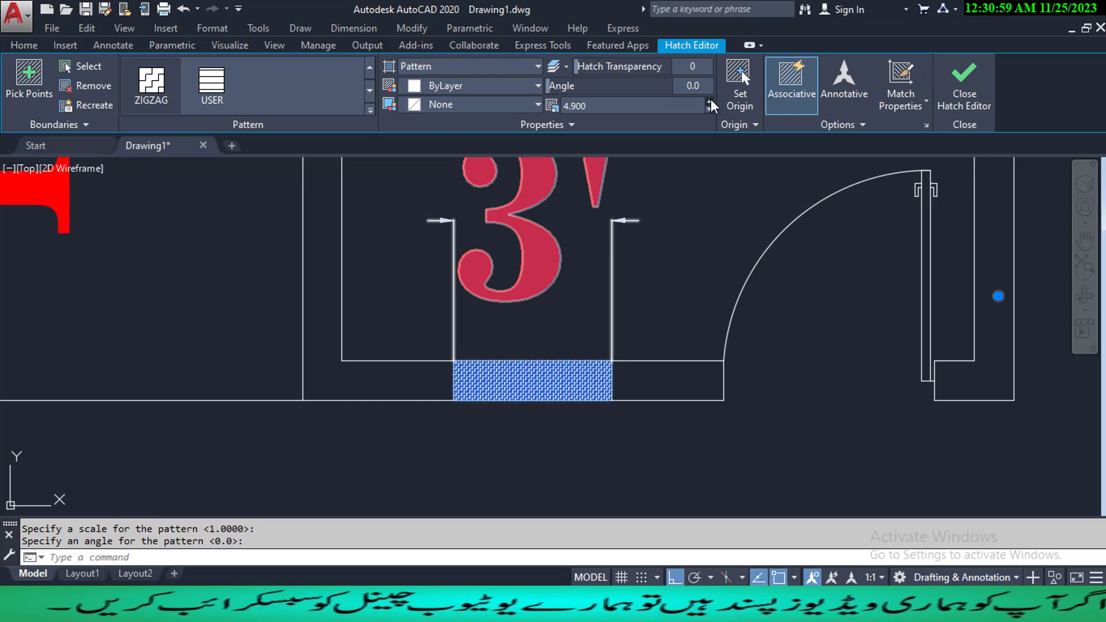
left_click(710, 102)
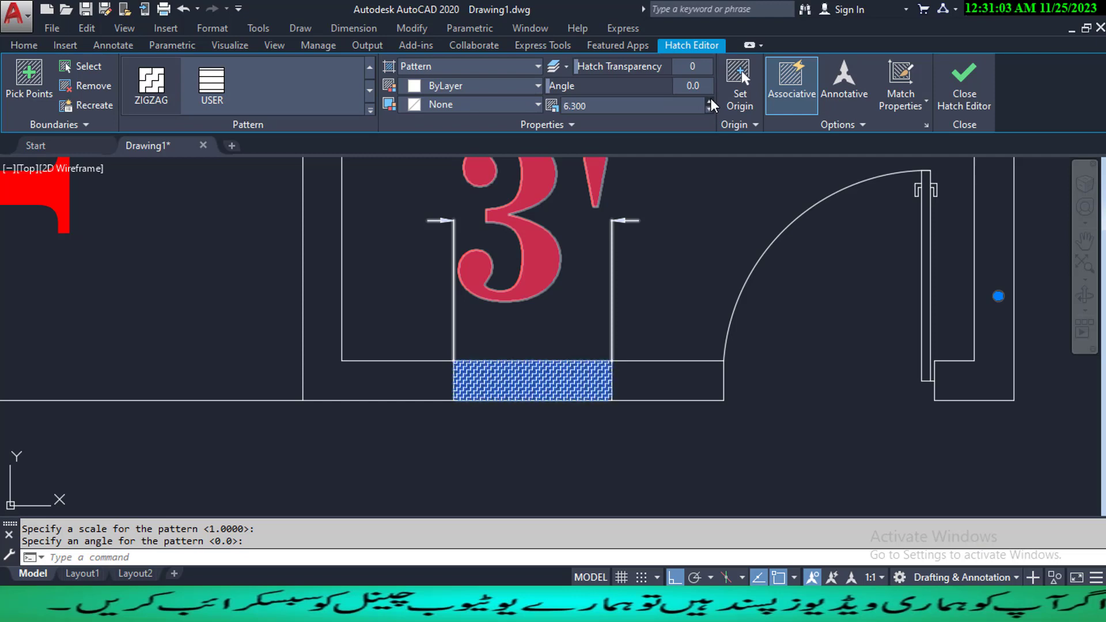
left_click(711, 100)
left_click(711, 100)
left_click(711, 100)
left_click(712, 100)
left_click(711, 100)
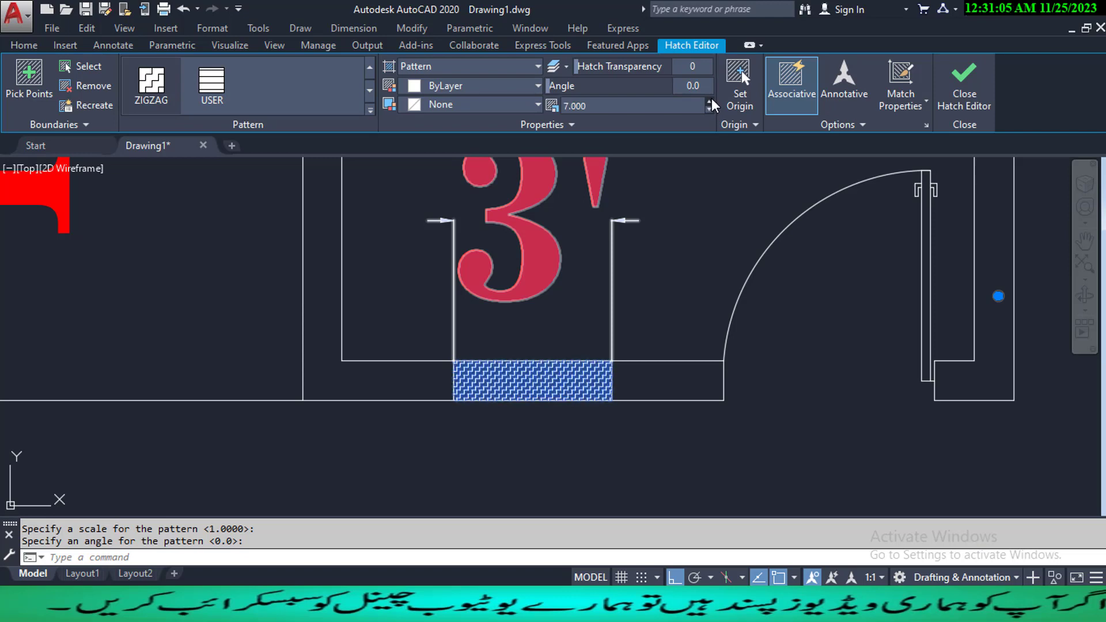
left_click(711, 100)
left_click(712, 101)
left_click(711, 100)
left_click(712, 100)
left_click(711, 100)
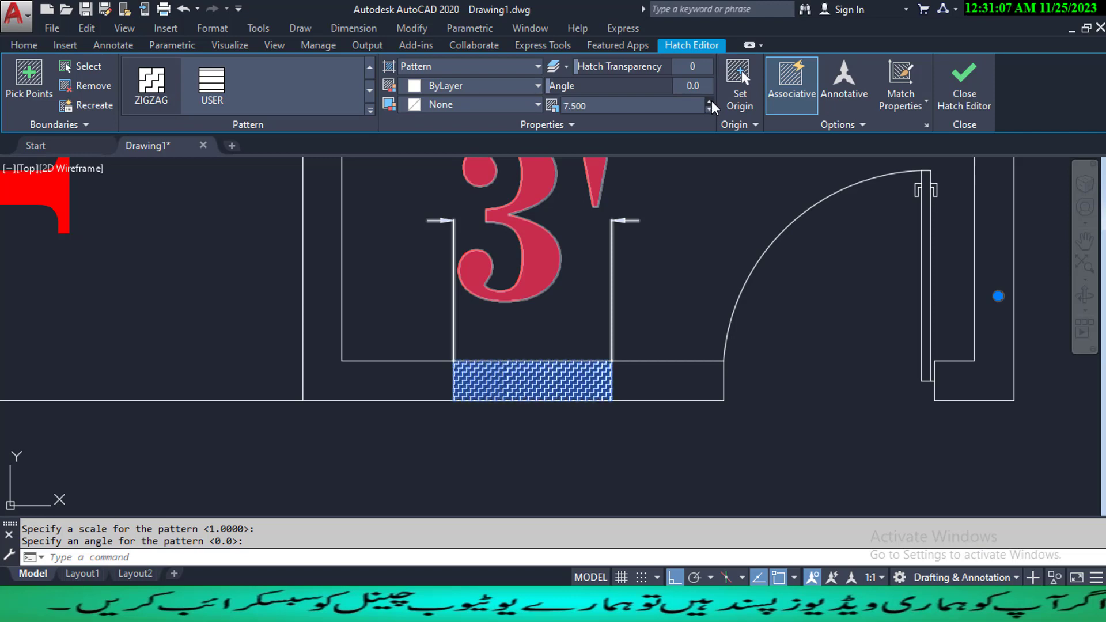
left_click(712, 101)
left_click(712, 101)
left_click(711, 102)
left_click(711, 102)
left_click(711, 102)
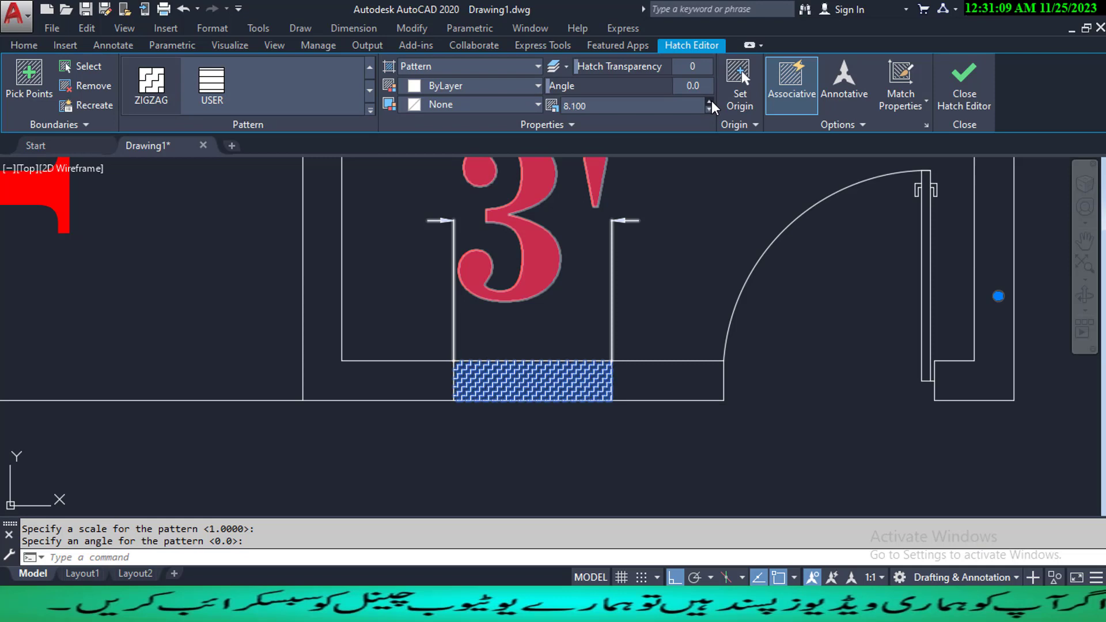
left_click(711, 102)
left_click(712, 102)
left_click(712, 102)
left_click(711, 102)
left_click(711, 102)
left_click(712, 102)
left_click(711, 101)
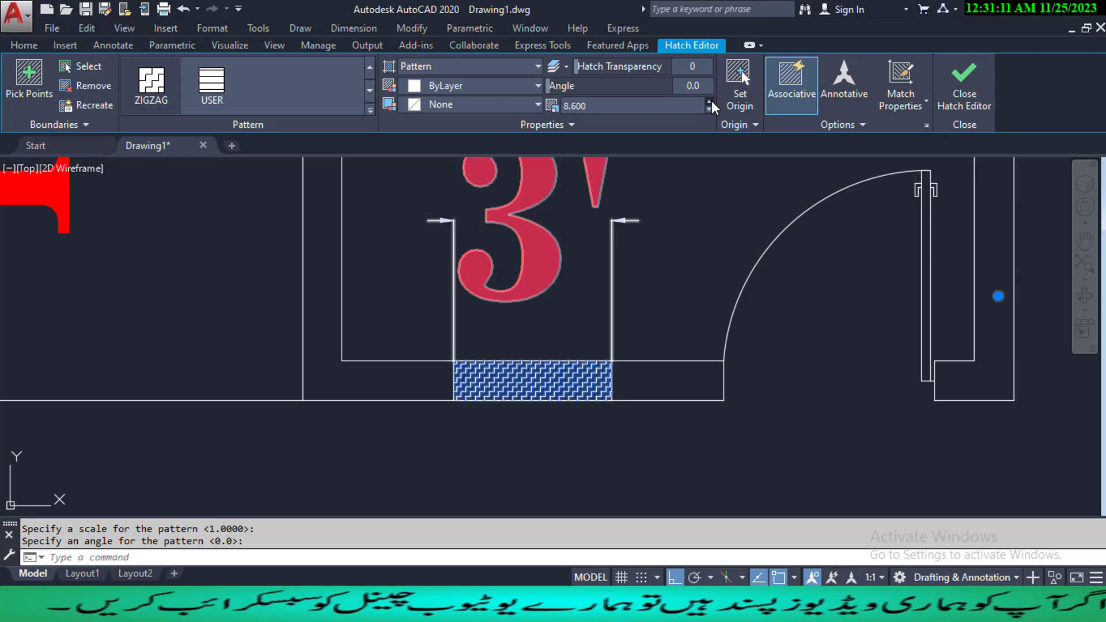
left_click(711, 102)
left_click(711, 102)
left_click(711, 102)
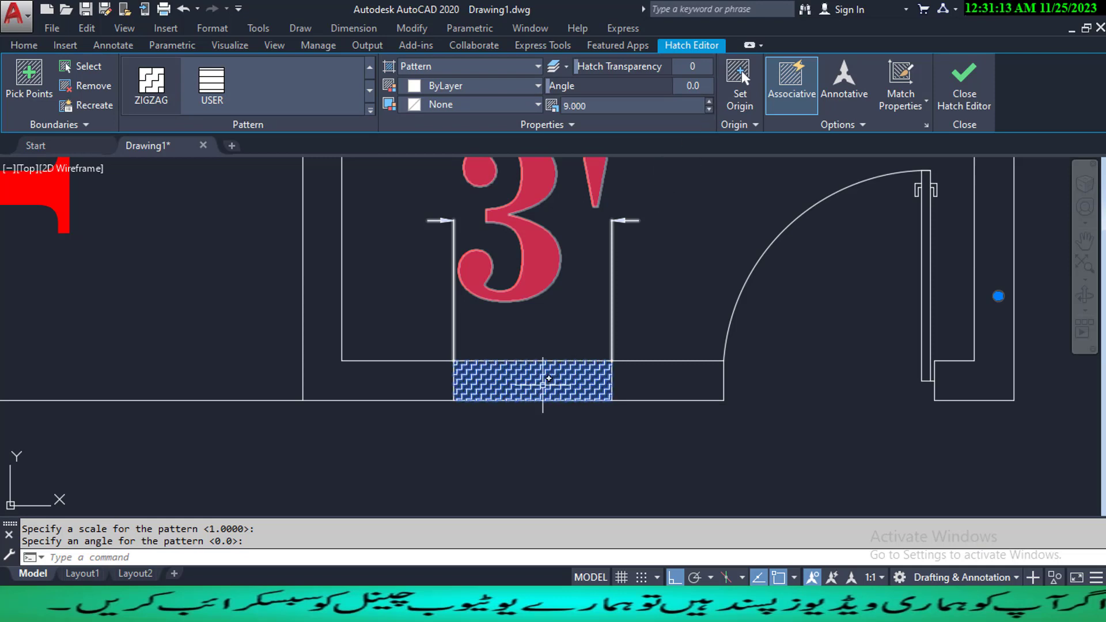
key("Escape")
- Start a plot of the floor plan with the Adobe PDF plotter on A0 paper and centre the plot
scroll(426, 421, "down", 6)
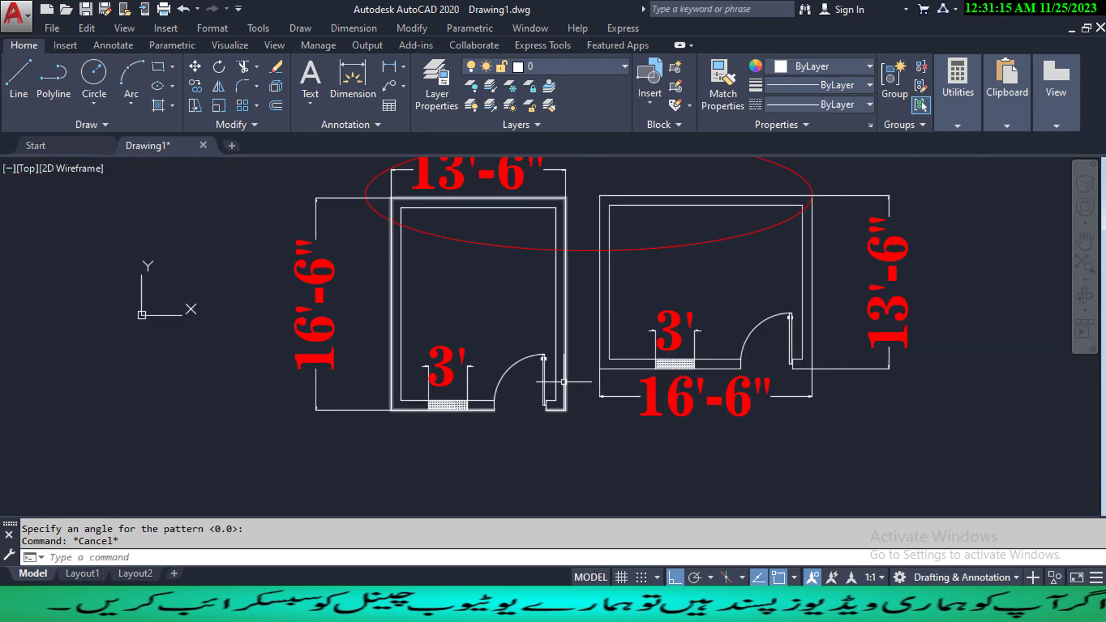
middle_click_drag(490, 408, 432, 429)
middle_click_drag(472, 372, 456, 398)
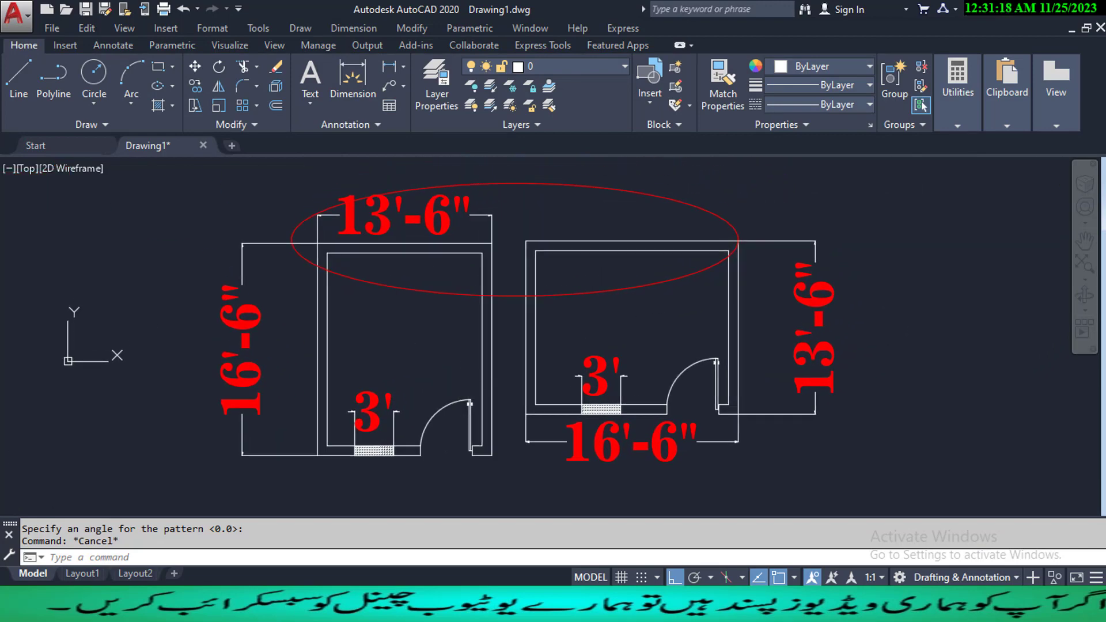
key("ctrl+p")
left_click(420, 180)
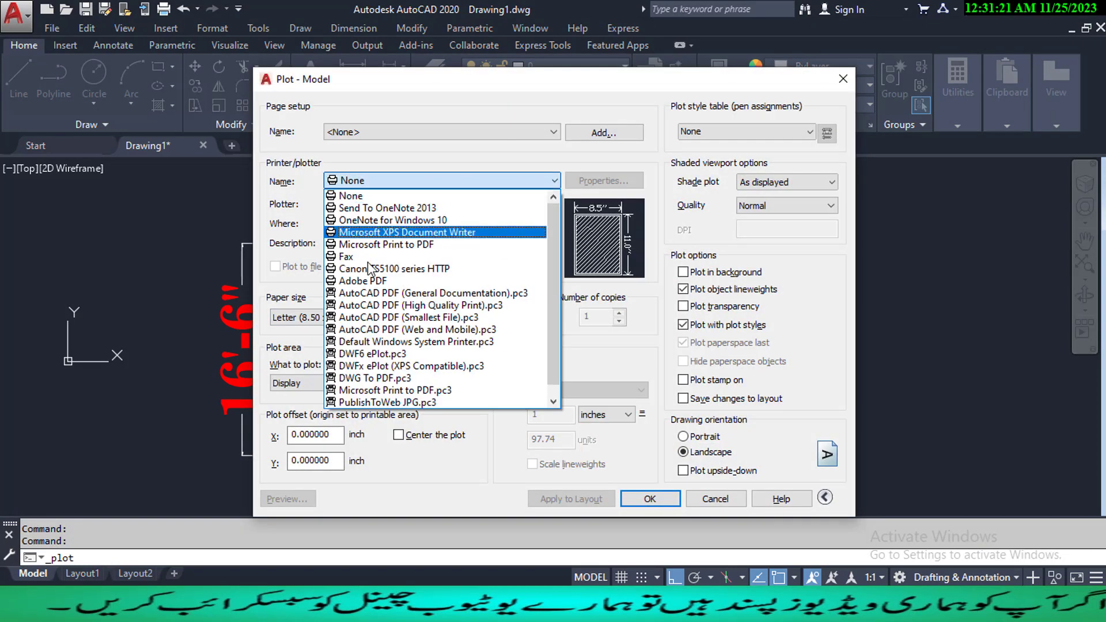
left_click(373, 281)
left_click(397, 318)
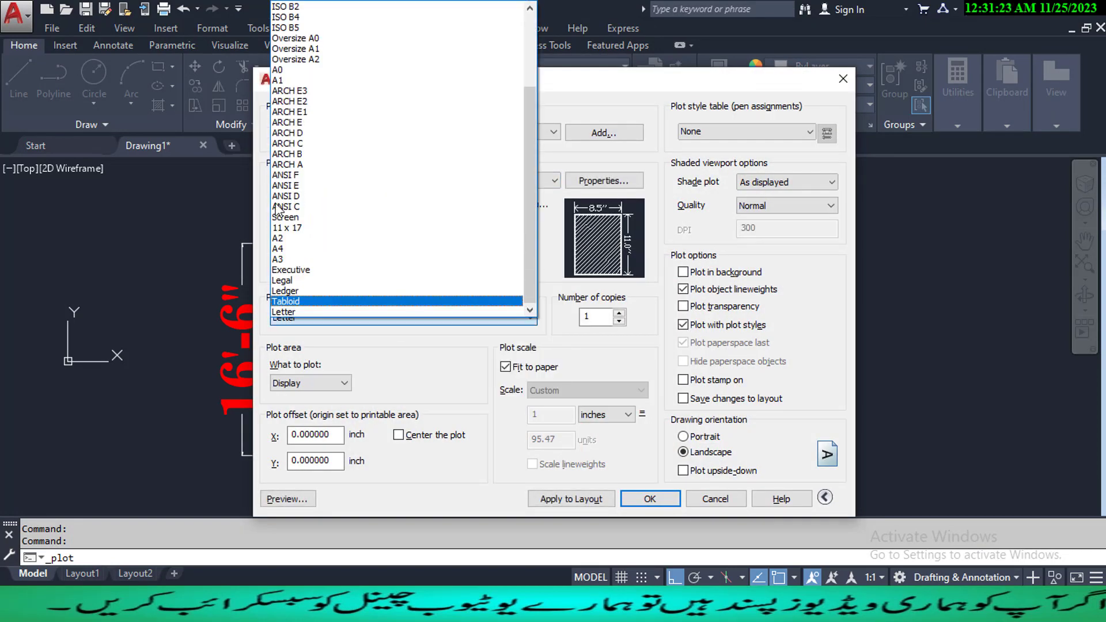
left_click(288, 70)
left_click(398, 435)
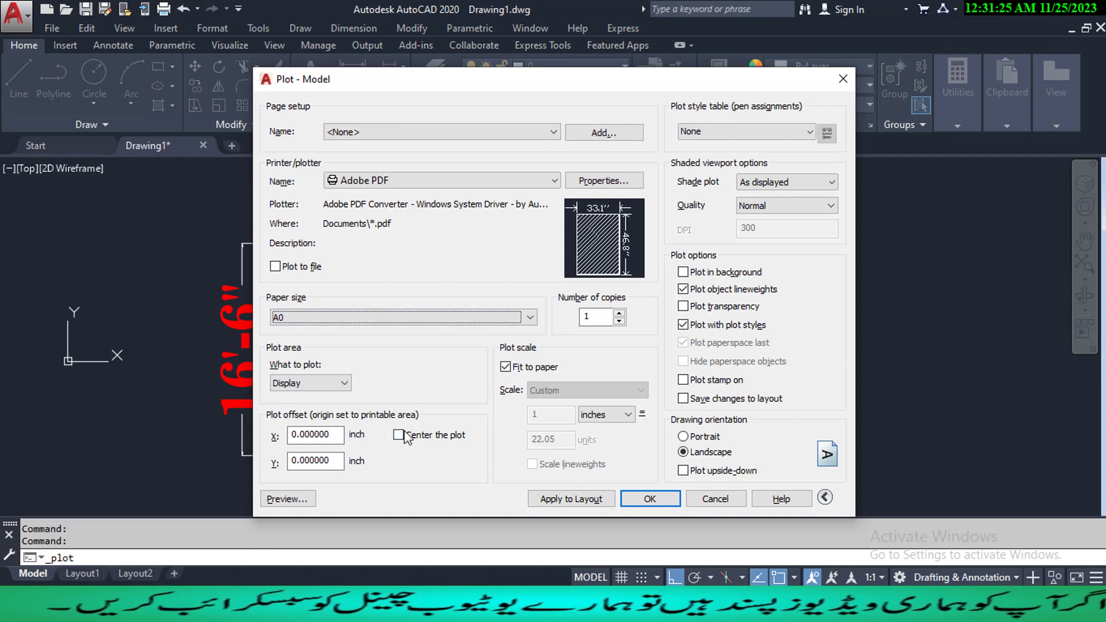
- Set the plot area to a window enclosing both rooms and all their dimensions
left_click(343, 383)
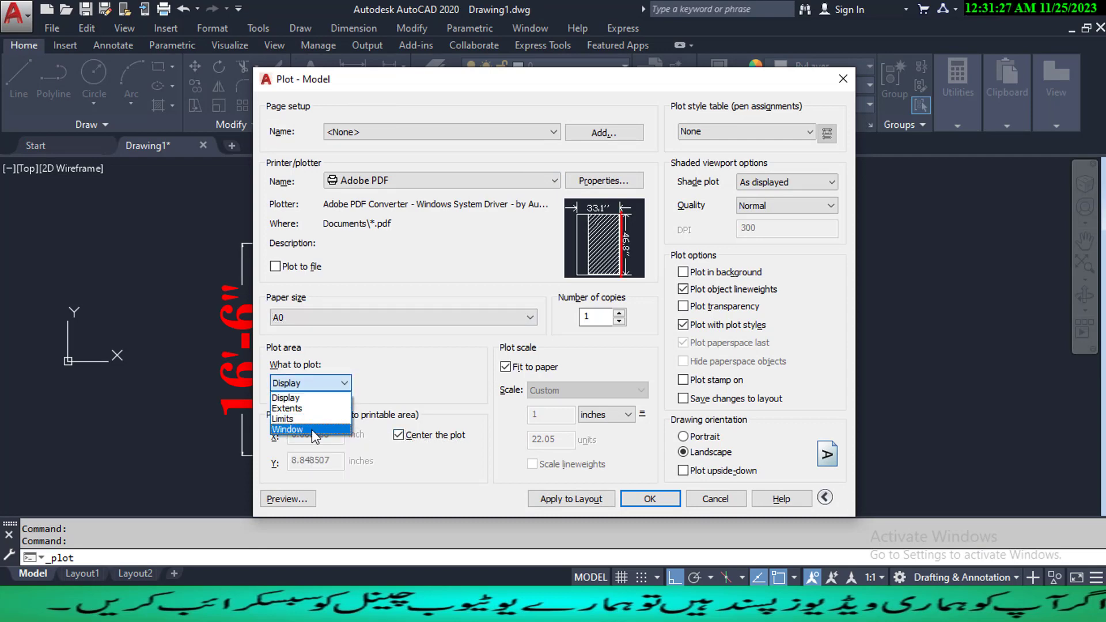
left_click(312, 430)
scroll(222, 209, "down", 4)
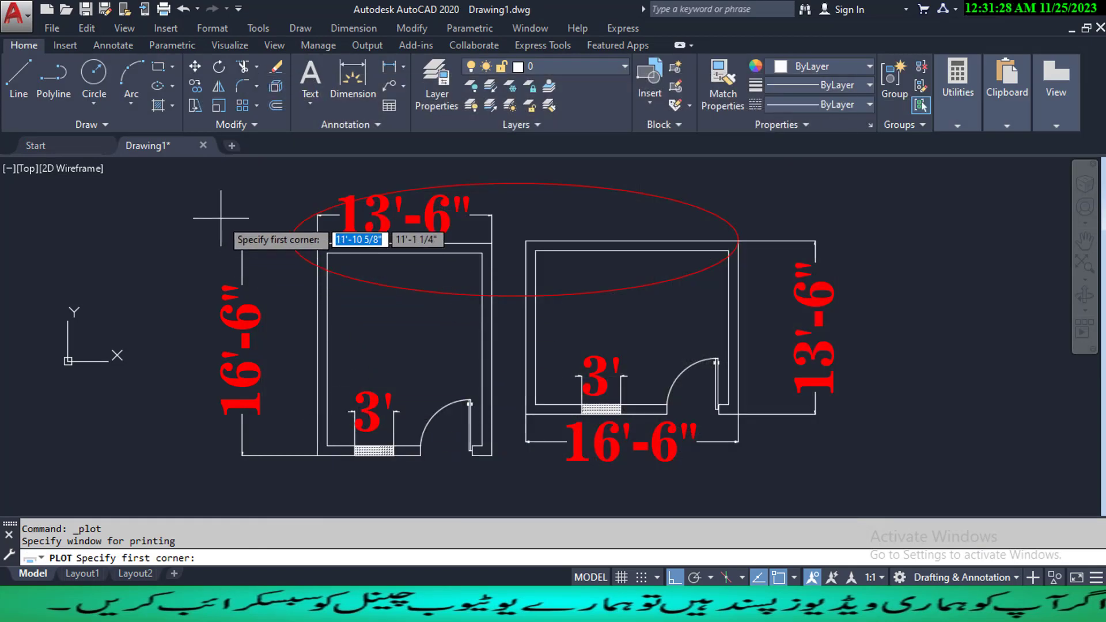
left_click(204, 179)
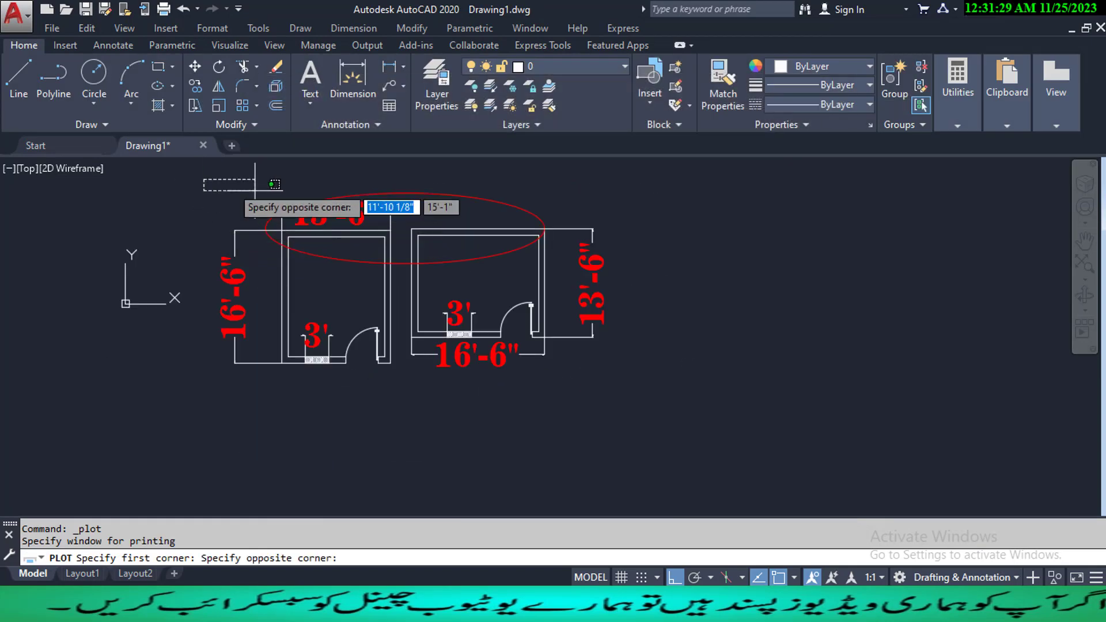
left_click(615, 383)
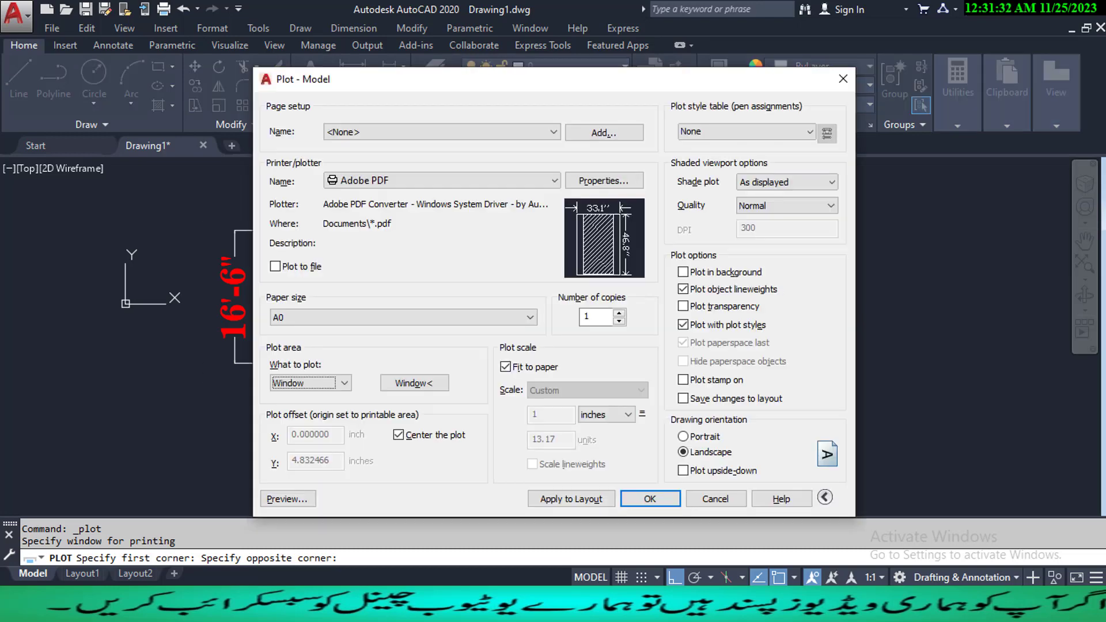
- Preview the plot and examine the hatch of the first room's window up close
left_click(291, 500)
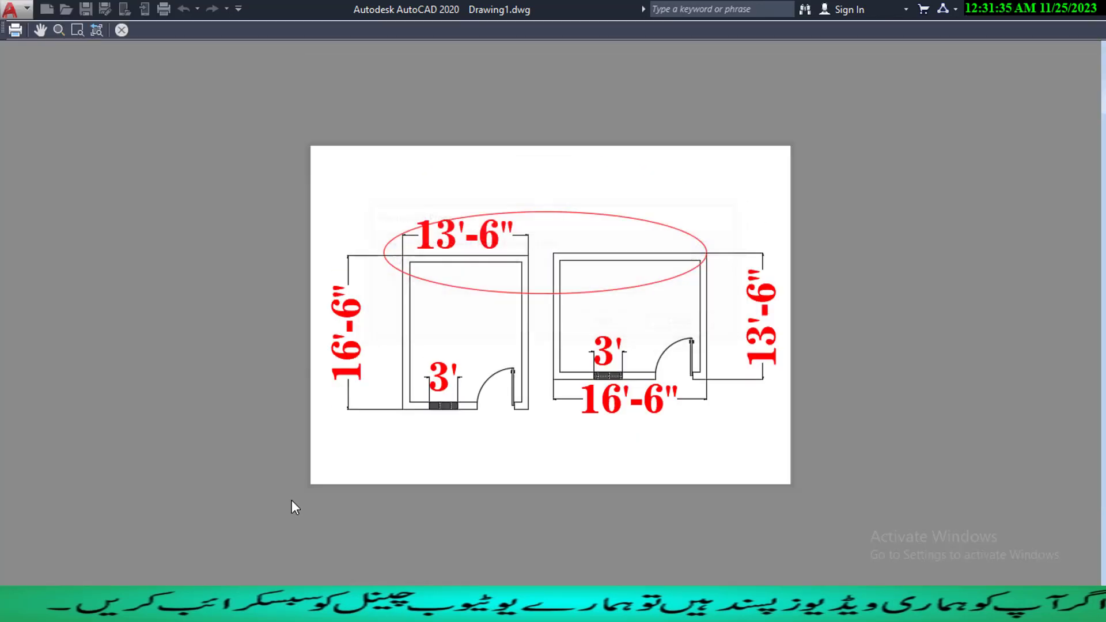
scroll(441, 475, "up", 10)
scroll(390, 326, "up", 4)
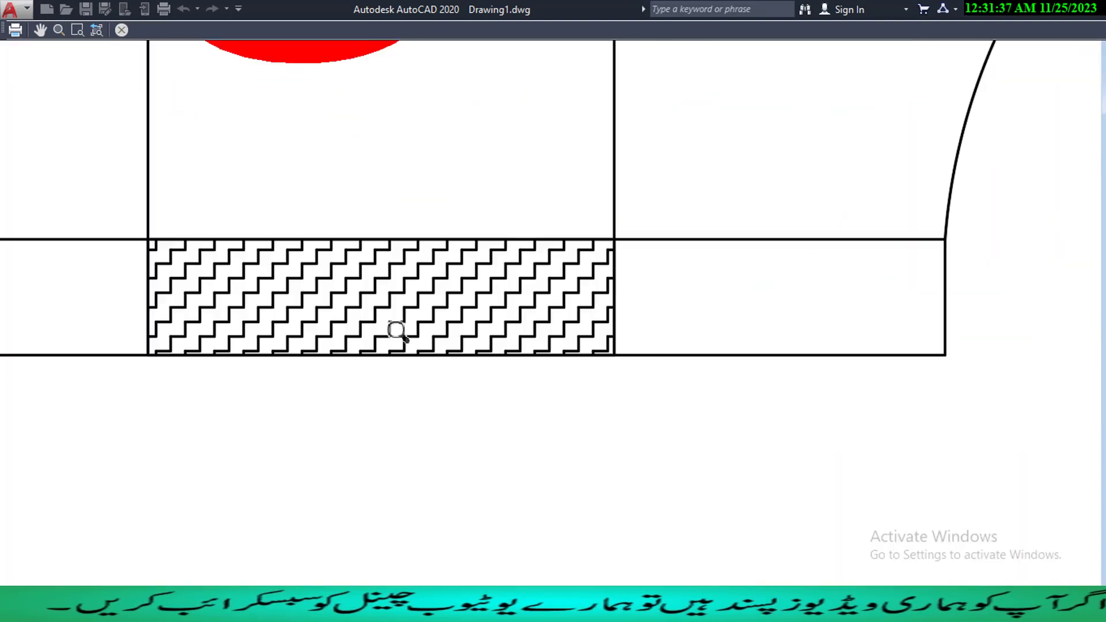
- Examine the second room's window hatch and door and the overall sheet layout in the plot preview, and close the preview
scroll(392, 329, "down", 6)
scroll(506, 366, "down", 6)
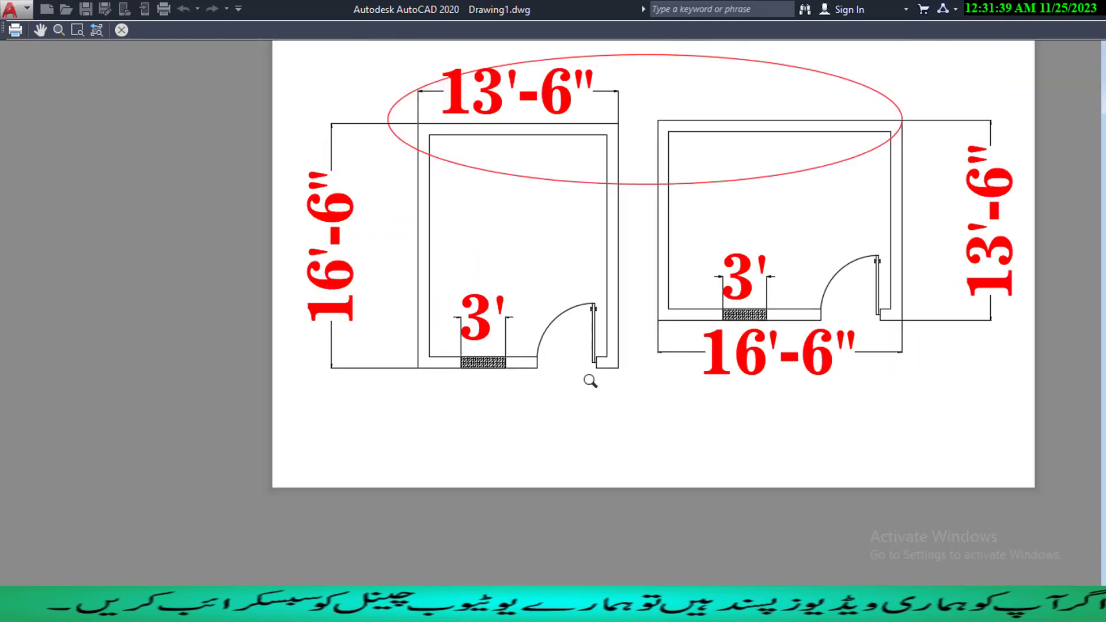
scroll(836, 380, "down", 2)
scroll(586, 399, "up", 6)
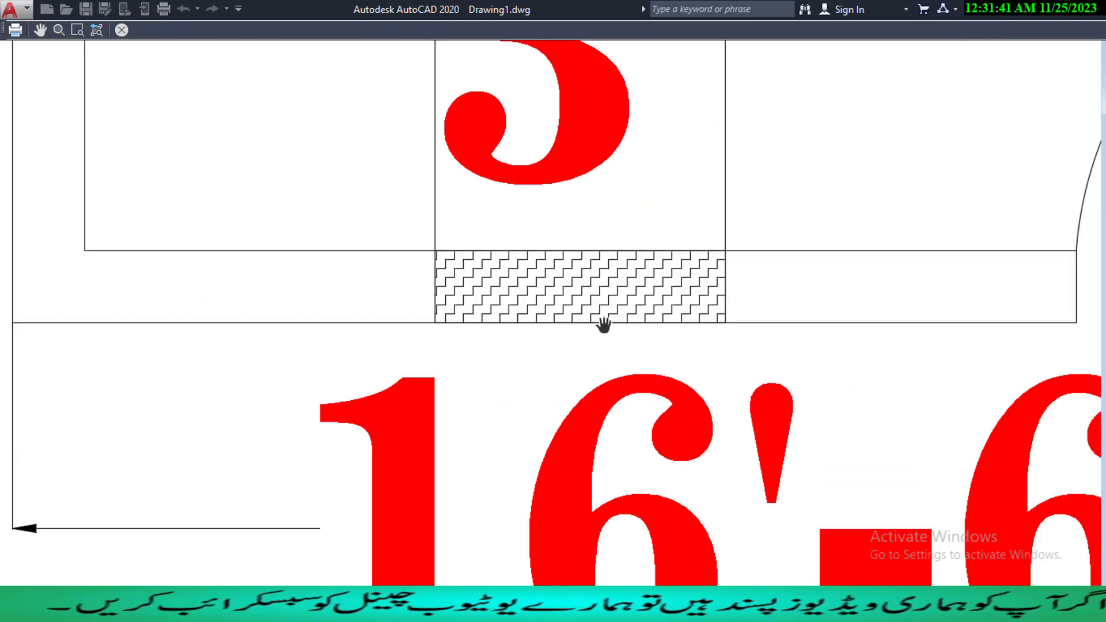
scroll(604, 321, "up", 3)
scroll(599, 314, "down", 10)
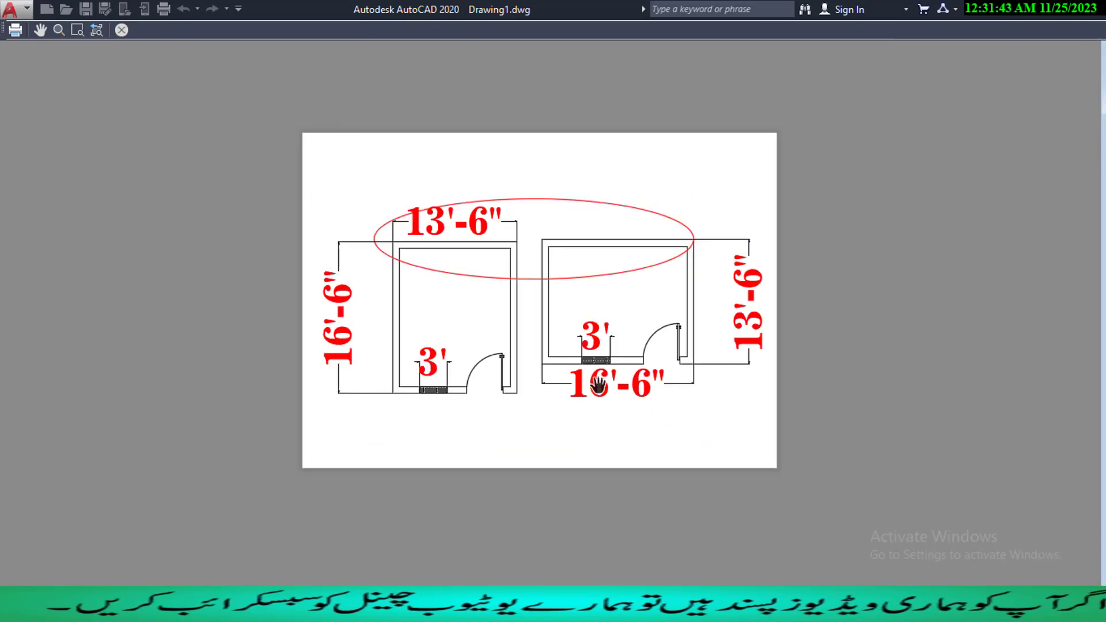
left_click_drag(555, 447, 538, 448)
left_click_drag(727, 444, 721, 457)
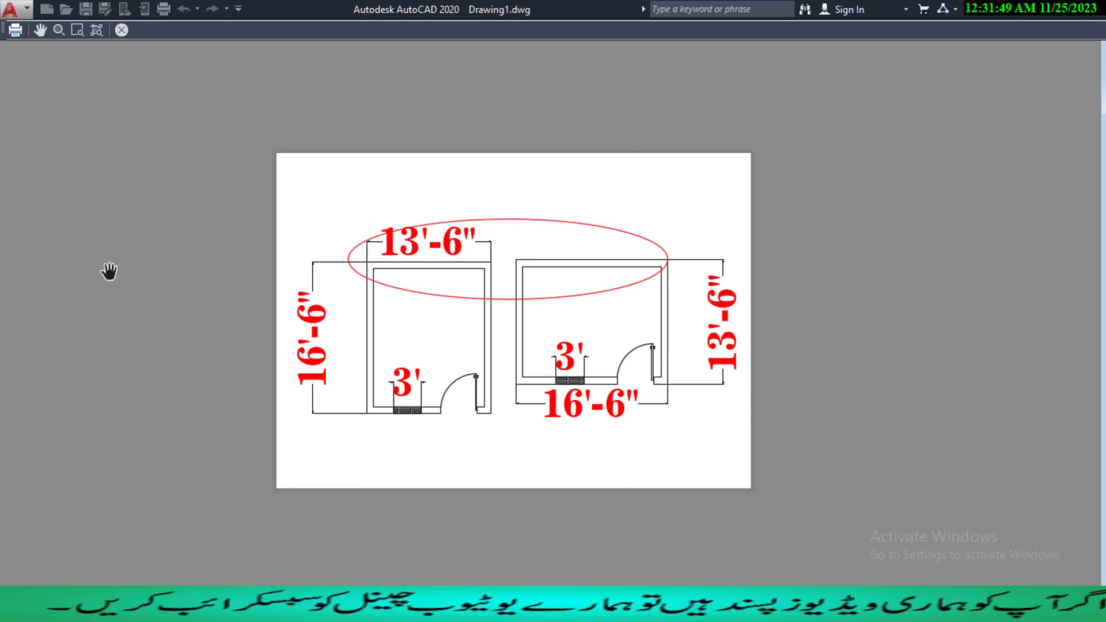
scroll(640, 373, "up", 10)
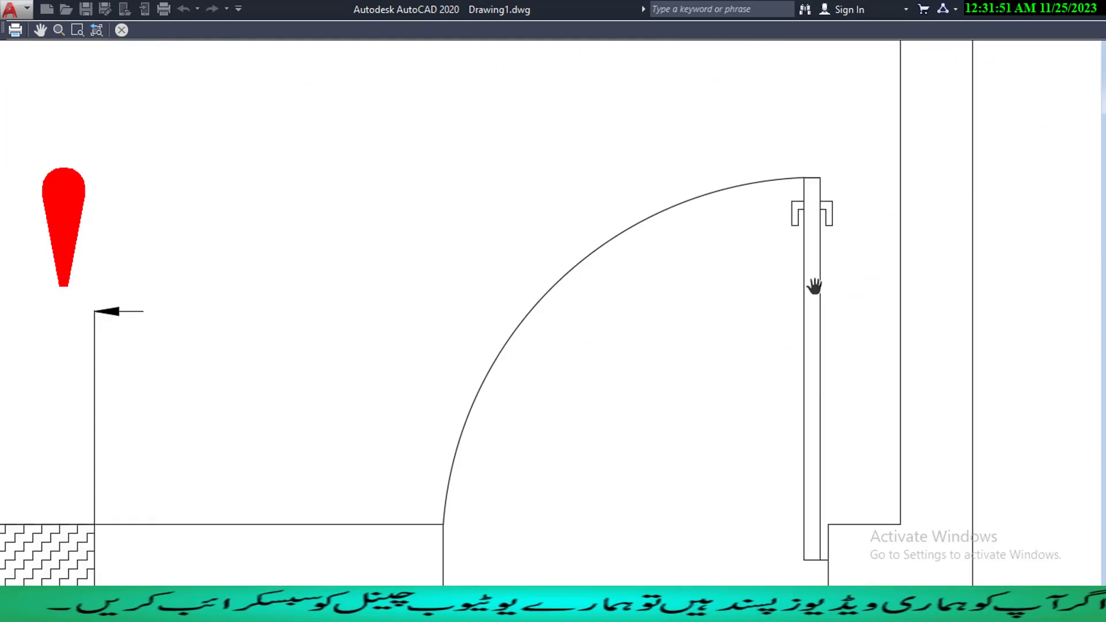
scroll(817, 263, "down", 10)
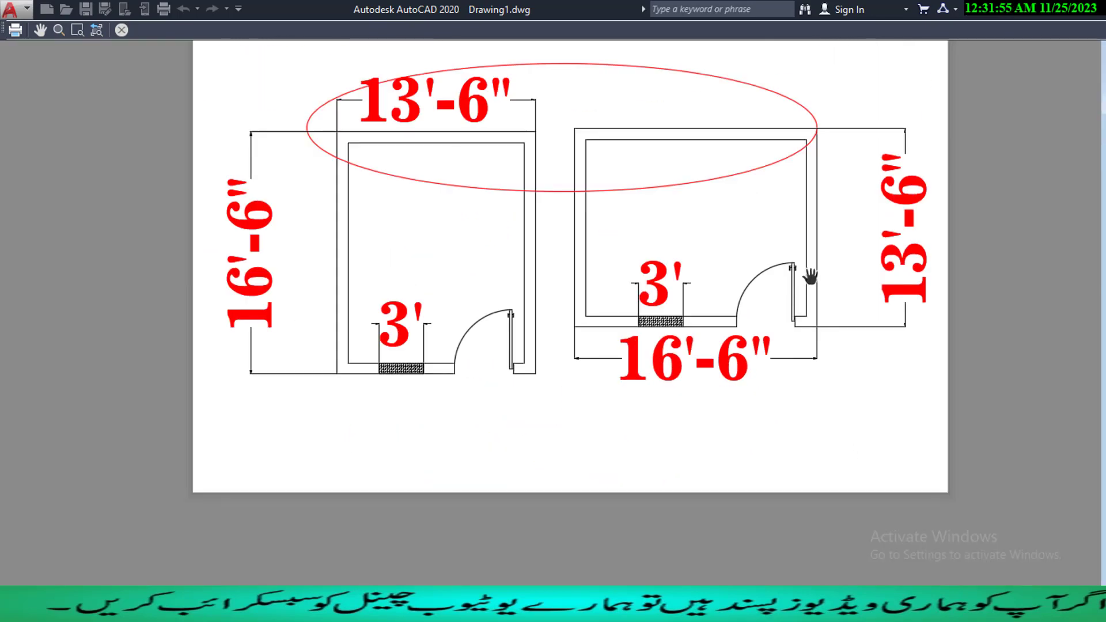
scroll(797, 294, "down", 5)
left_click_drag(780, 284, 717, 348)
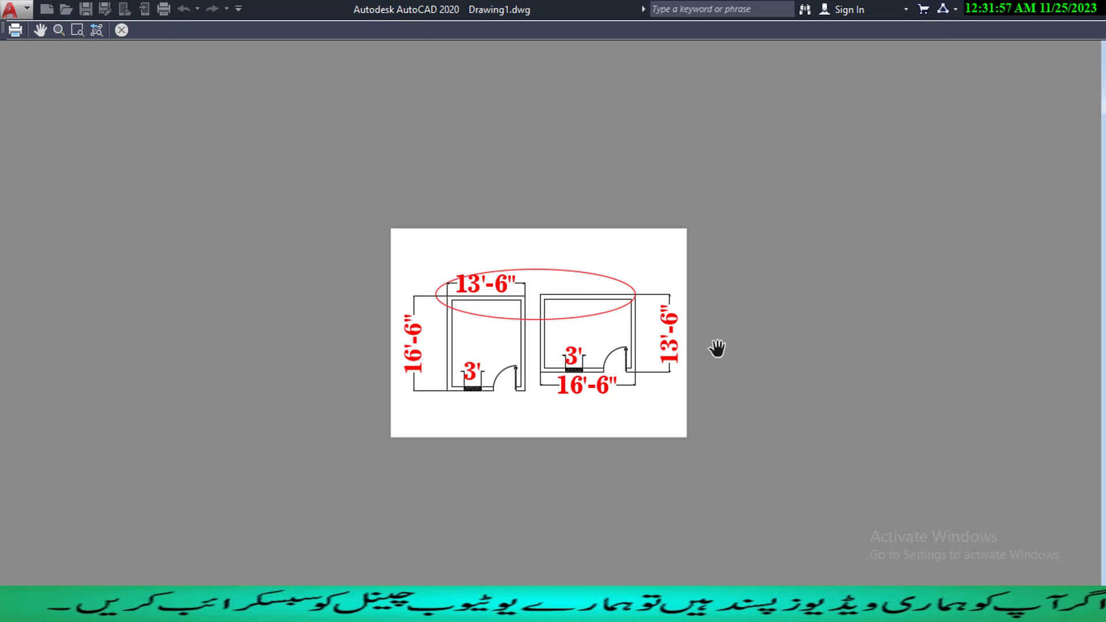
key("Escape")
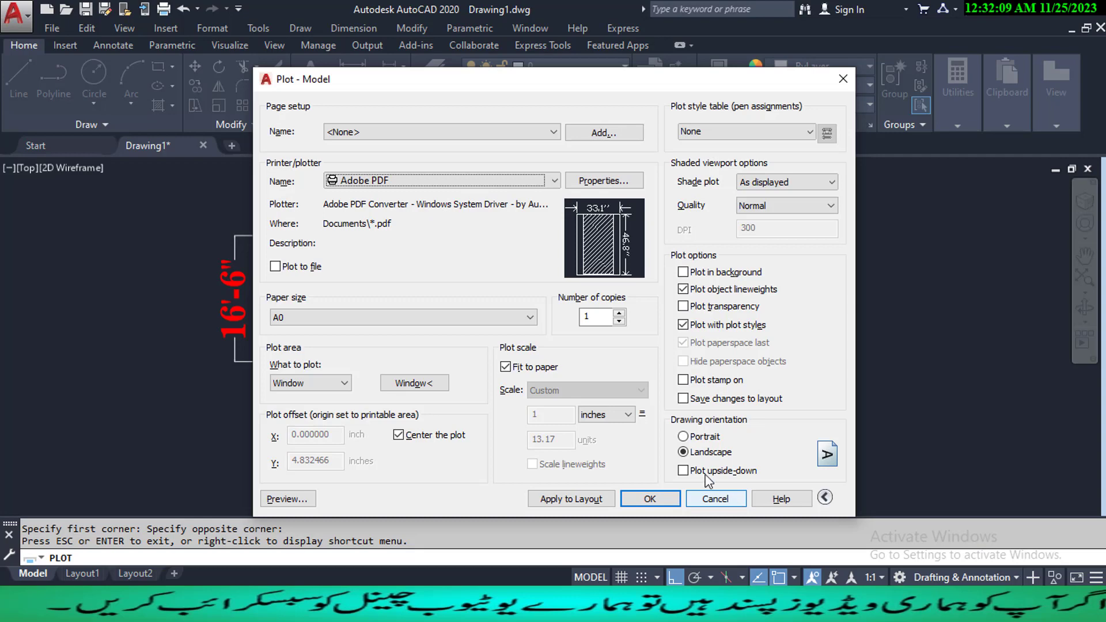
- Try portrait orientation for the plot and preview how the floor plan fits on the sheet
left_click(684, 437)
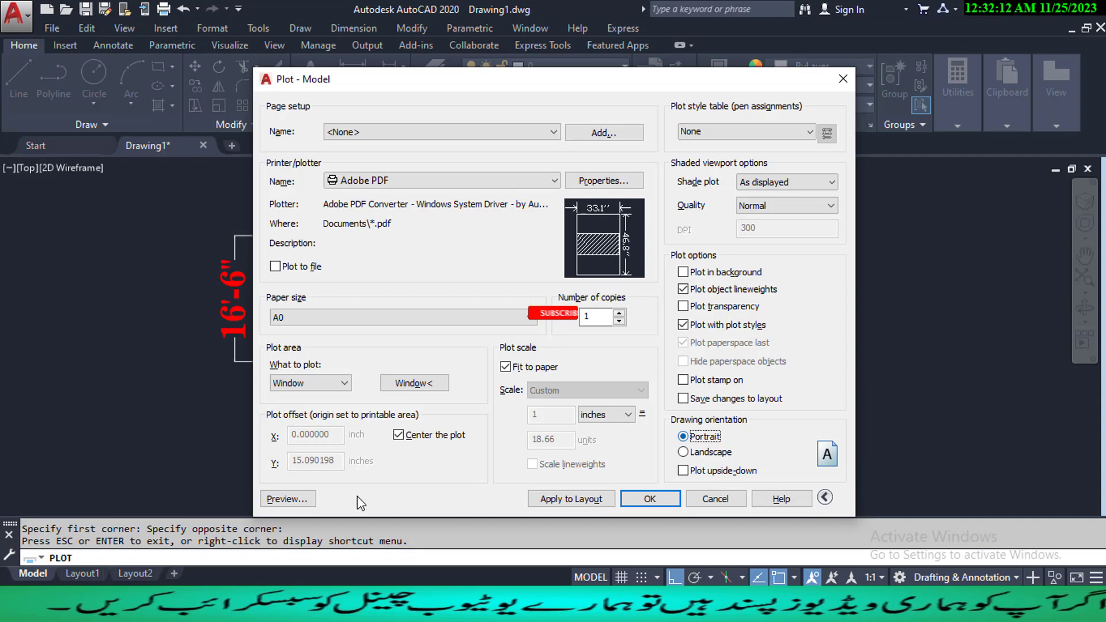
left_click(285, 499)
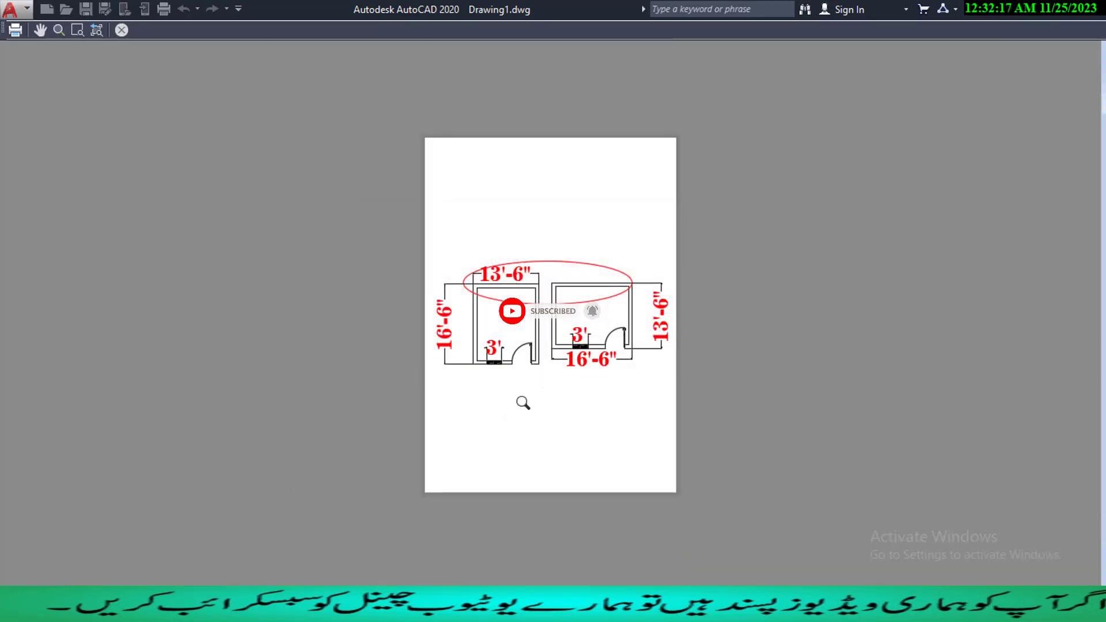
key("Escape")
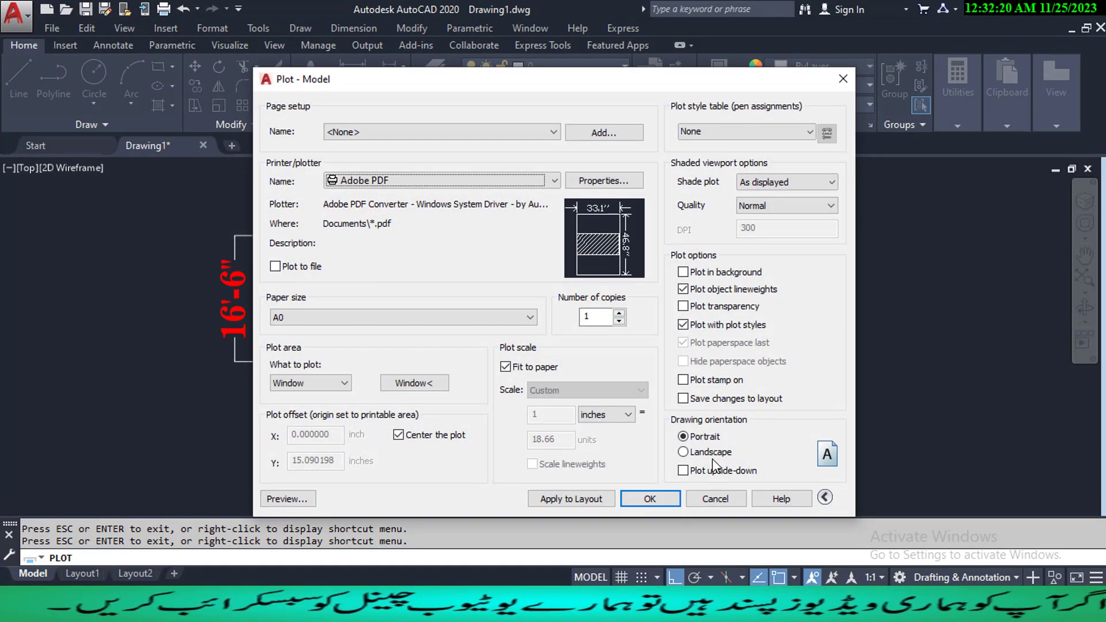
- Set the plot's drawing orientation to landscape and preview the sheet
left_click(683, 452)
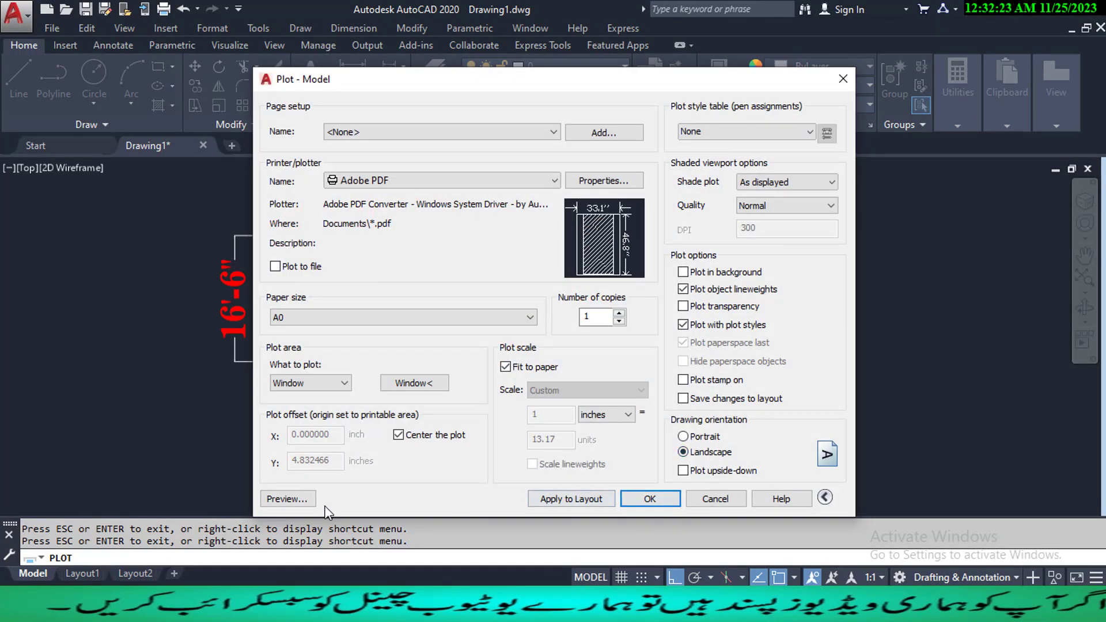
left_click(302, 504)
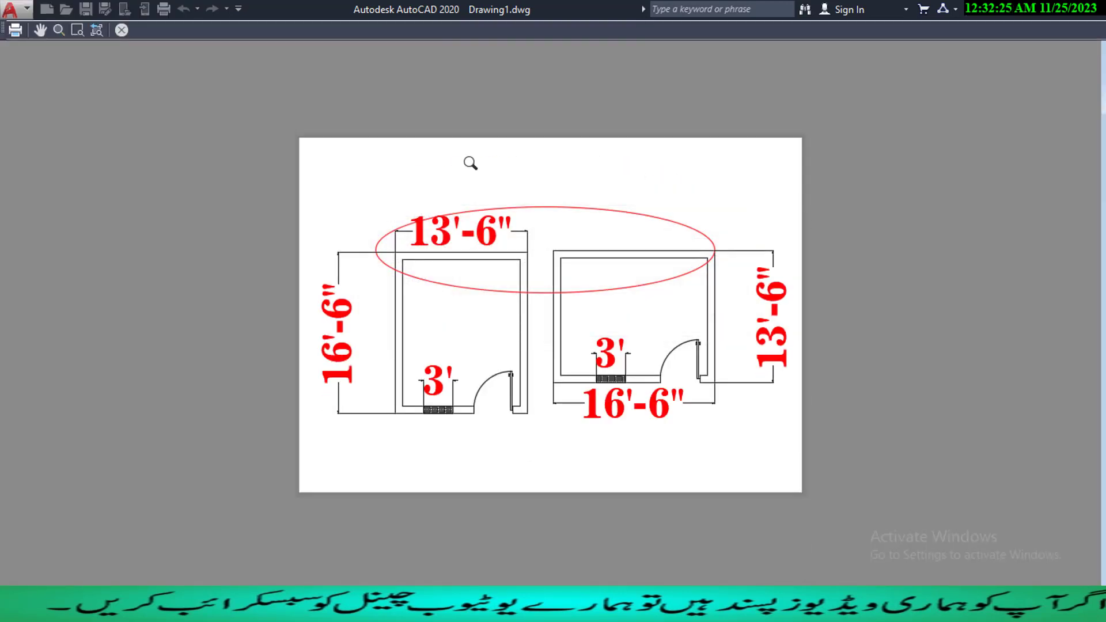